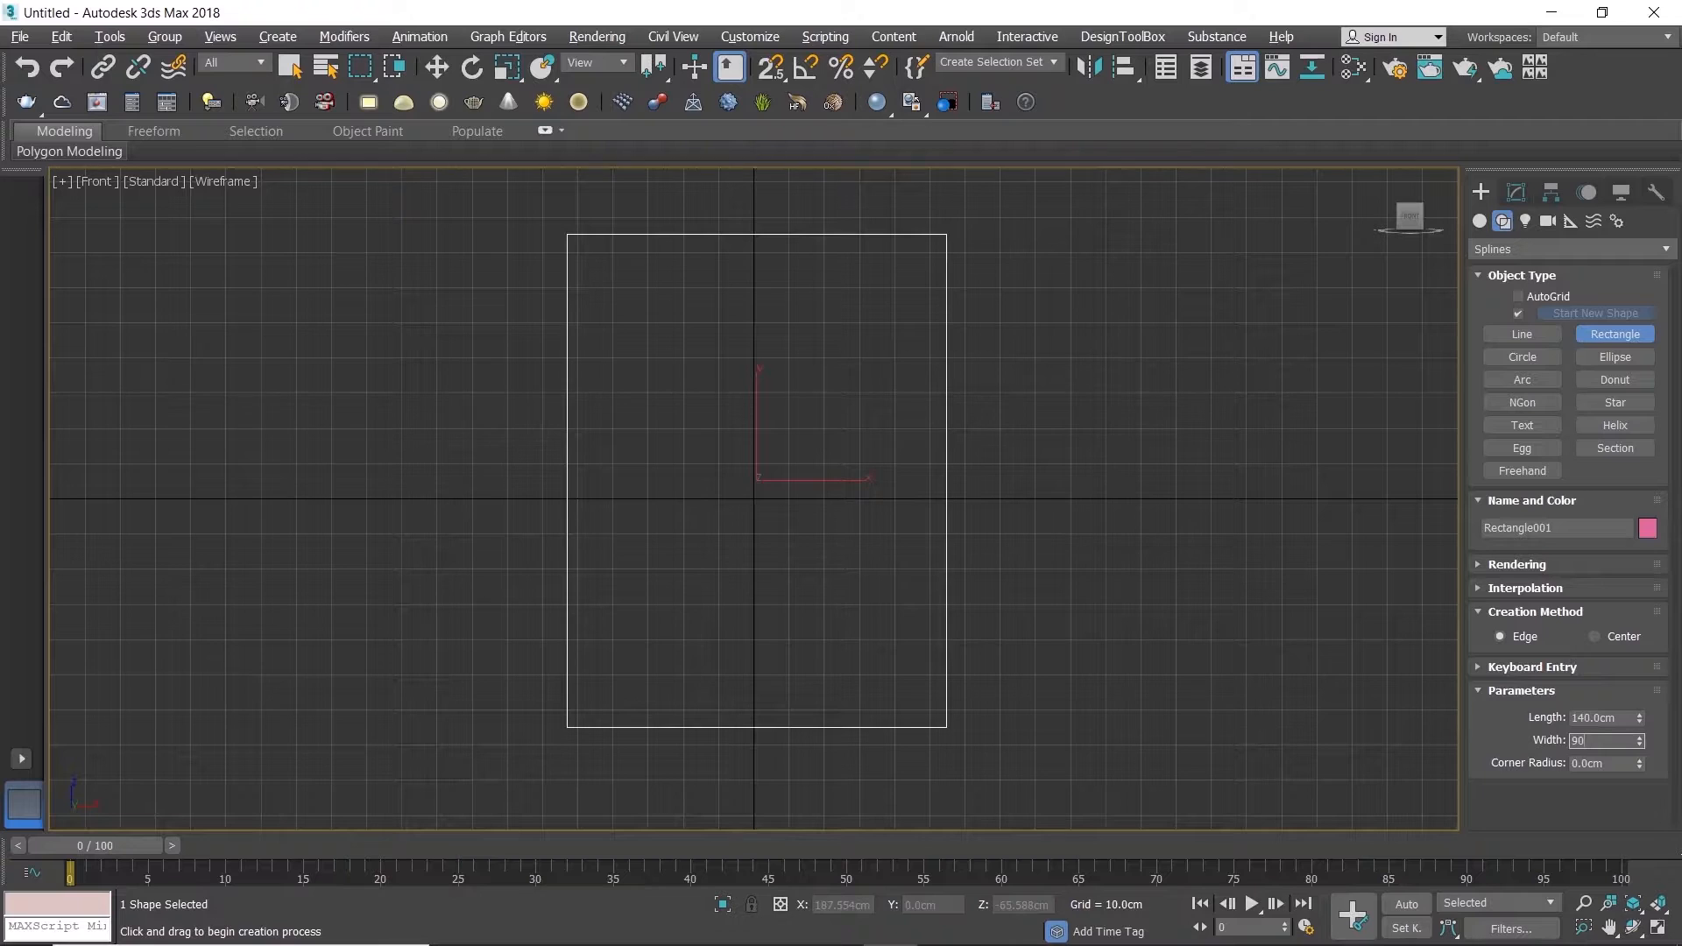
Step: Finish the 140 by 90 cm rectangle and convert it to an editable spline
{"action": "right_click", "coordinate": [792, 533]}
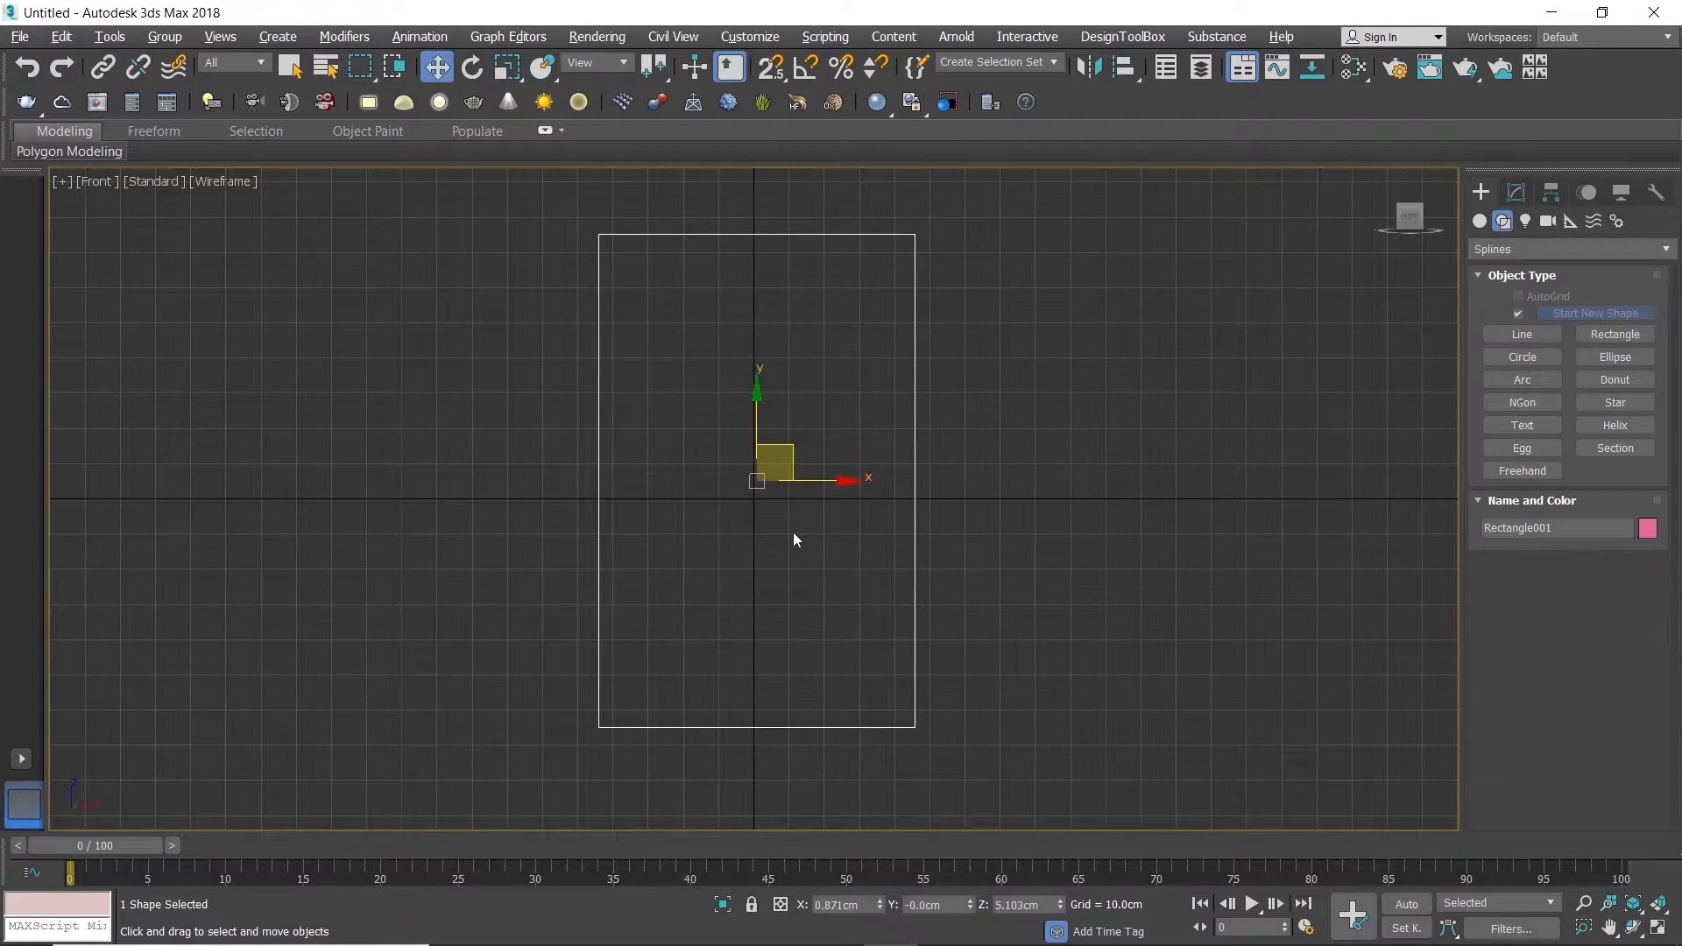
{"action": "right_click", "coordinate": [867, 552]}
{"action": "mouse_move", "coordinate": [1037, 787]}
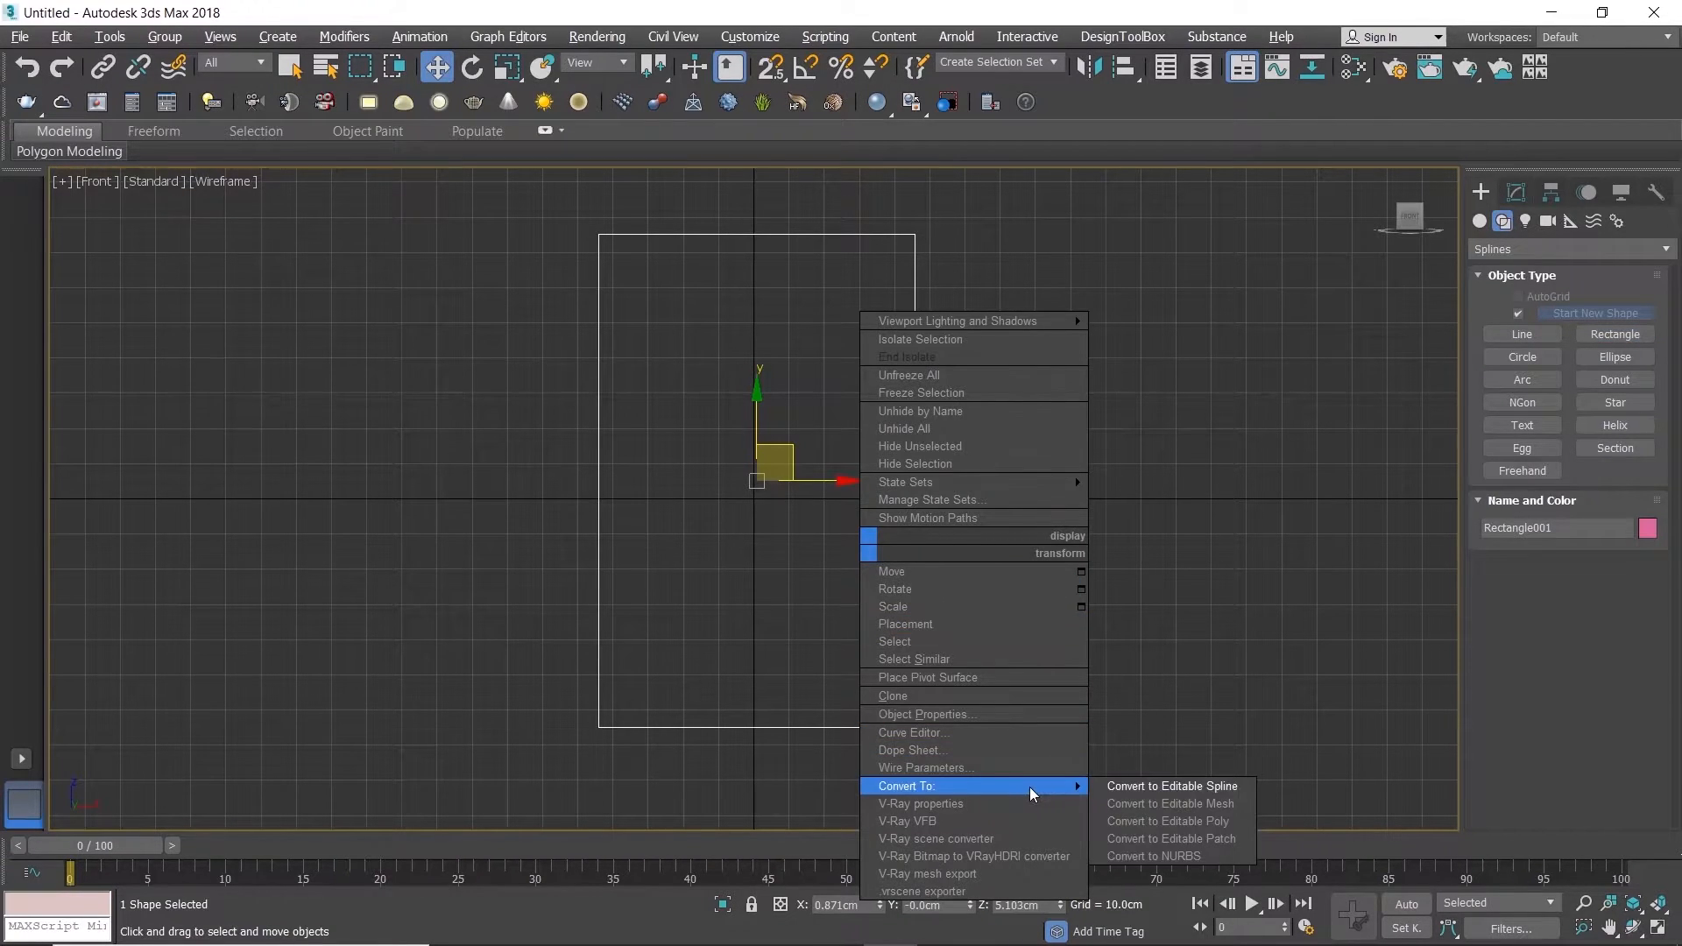
{"action": "left_click", "coordinate": [1144, 783]}
Step: Select the rectangle's top and bottom segments and divide each with one vertex at its middle
{"action": "left_click", "coordinate": [1567, 525]}
{"action": "left_click_drag", "start_coordinate": [784, 245], "coordinate": [860, 770]}
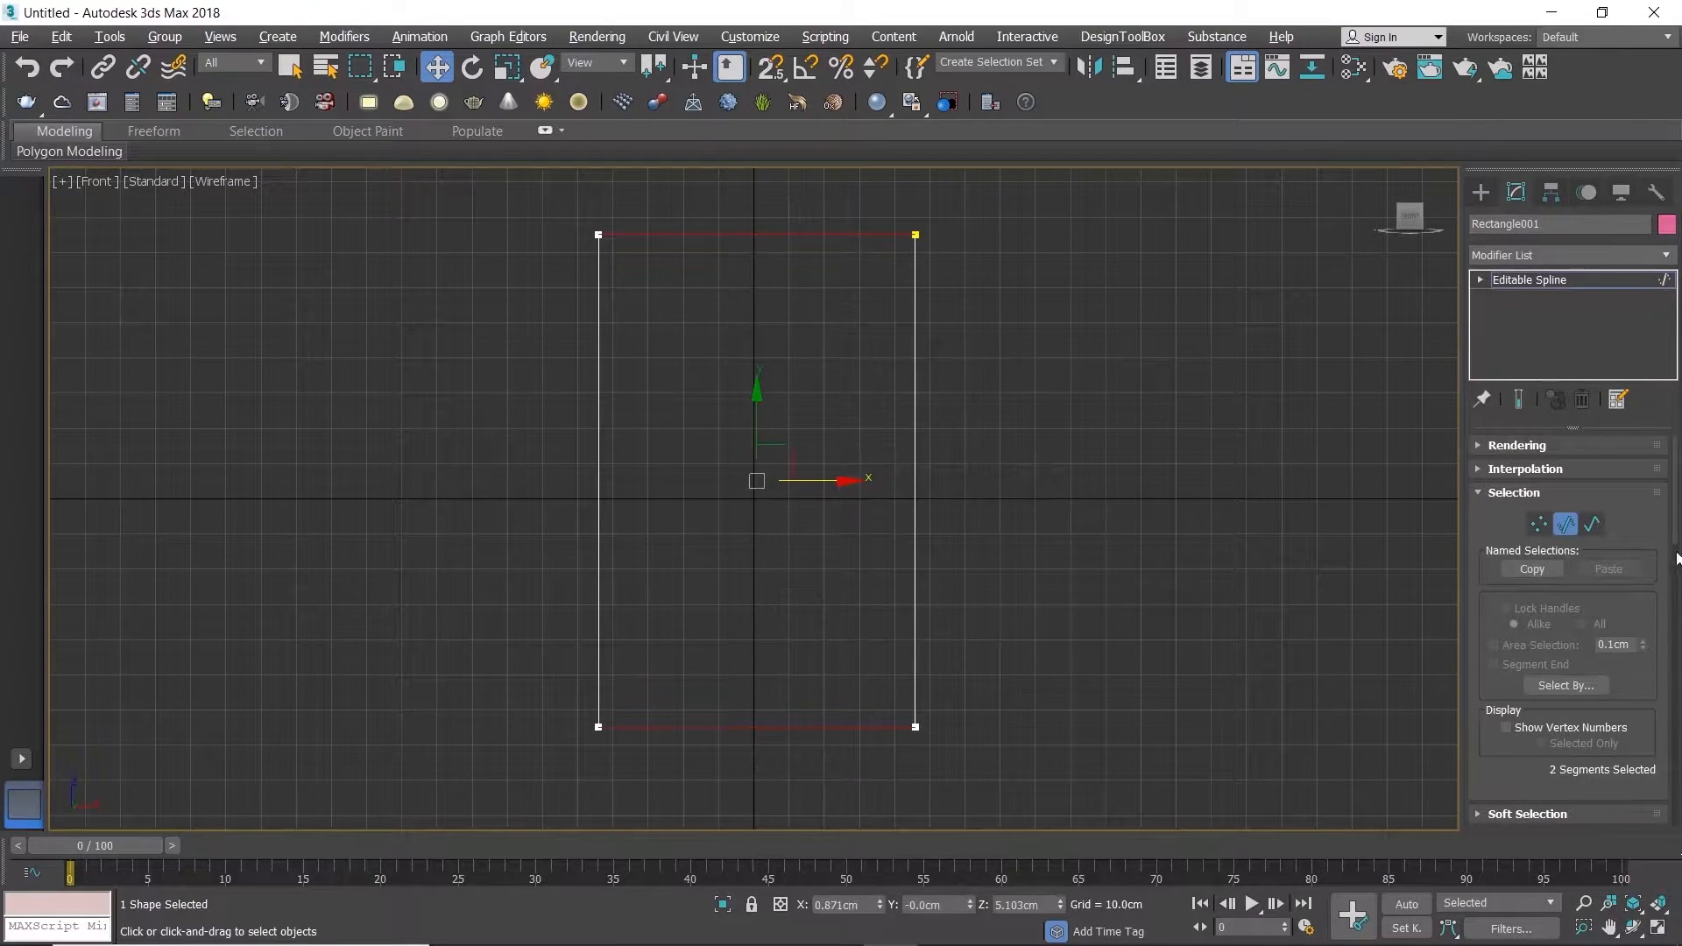
{"action": "scroll", "coordinate": [1573, 631], "scroll_direction": "down", "scroll_amount": 10}
{"action": "left_click", "coordinate": [1522, 495]}
Step: Delete the right half of the rectangle and the remaining top segment, keeping an L-shaped half profile
{"action": "left_click_drag", "start_coordinate": [819, 197], "coordinate": [1012, 788]}
{"action": "key", "text": "Delete"}
{"action": "left_click", "coordinate": [722, 236]}
{"action": "key", "text": "Delete"}
Step: Refine the vertical segment with one vertex just below its top end and one just above its bottom corner
{"action": "right_click", "coordinate": [623, 315]}
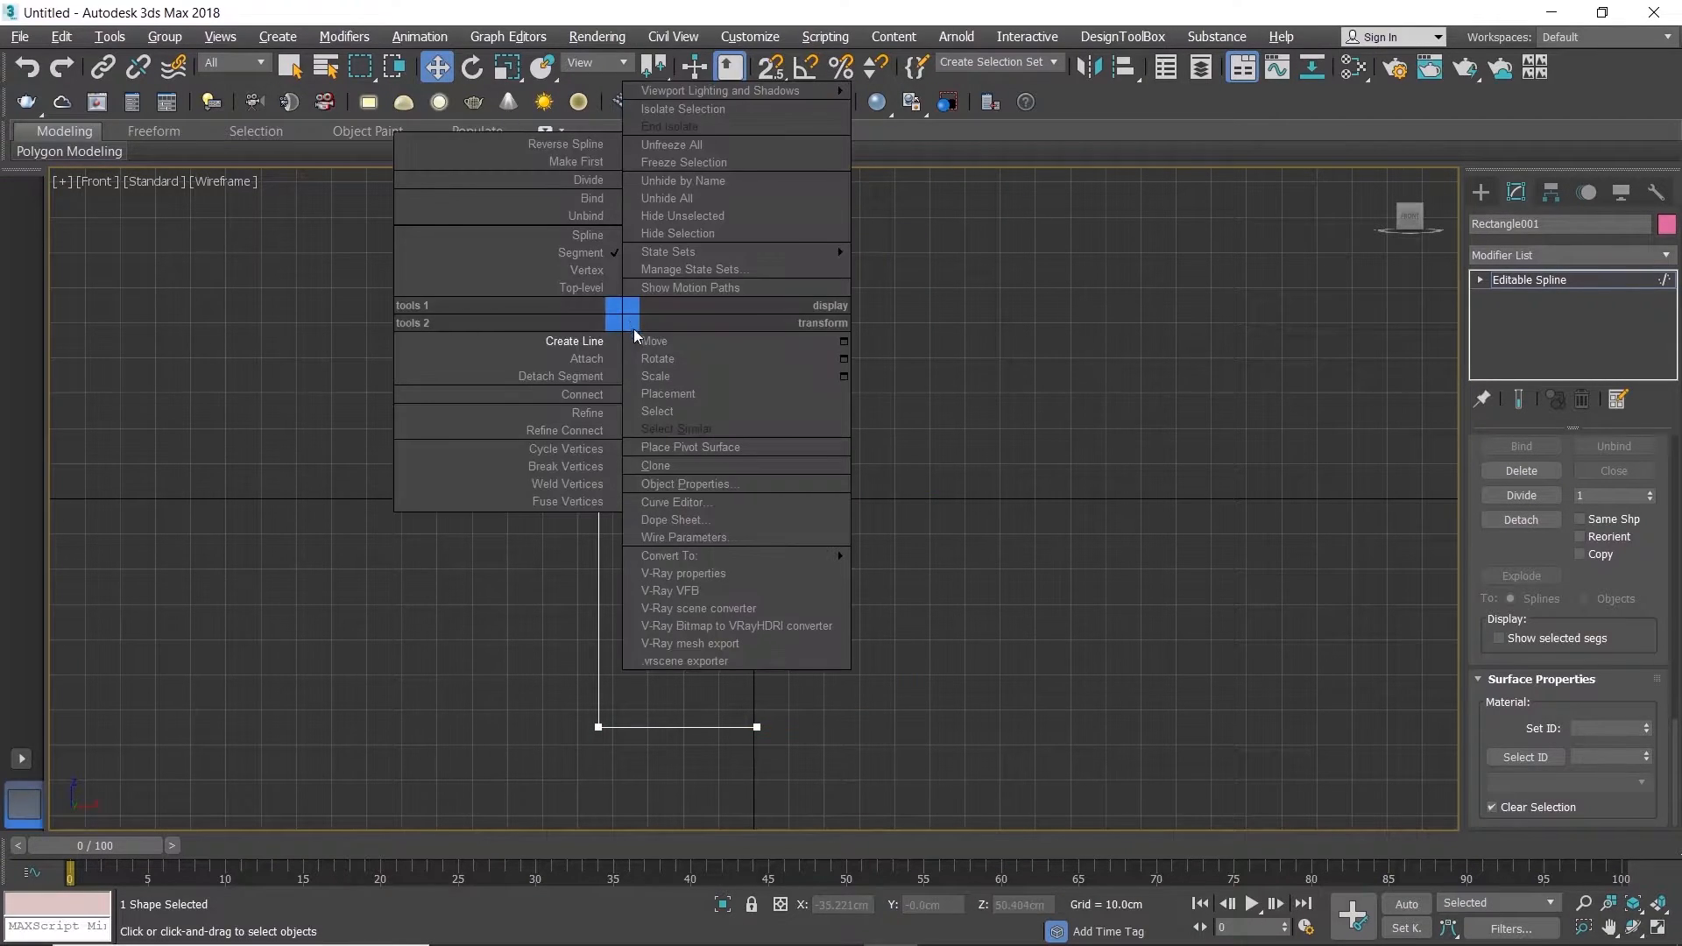
{"action": "left_click", "coordinate": [587, 413]}
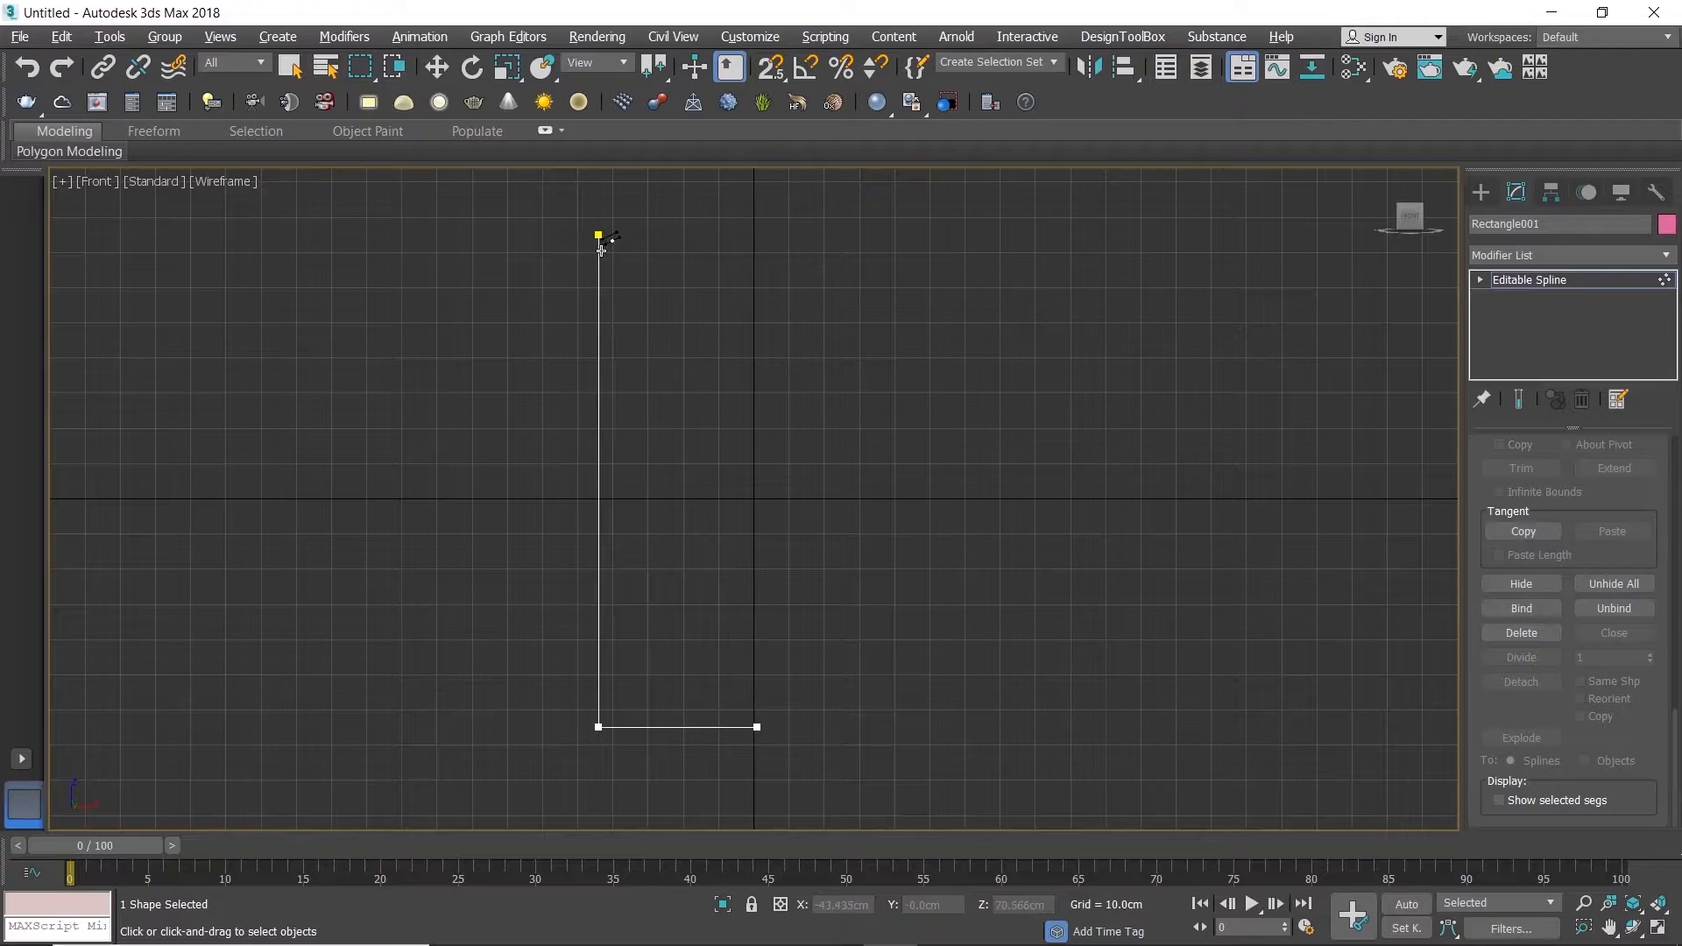
{"action": "left_click", "coordinate": [598, 254]}
{"action": "left_click", "coordinate": [600, 706]}
Step: Copy the two upper vertical segments about 3 cm outward and delete the original pair
{"action": "key", "text": "2"}
{"action": "key", "text": "w"}
{"action": "key", "text": "2"}
{"action": "key", "text": "2"}
{"action": "left_click_drag", "start_coordinate": [564, 210], "coordinate": [661, 357]}
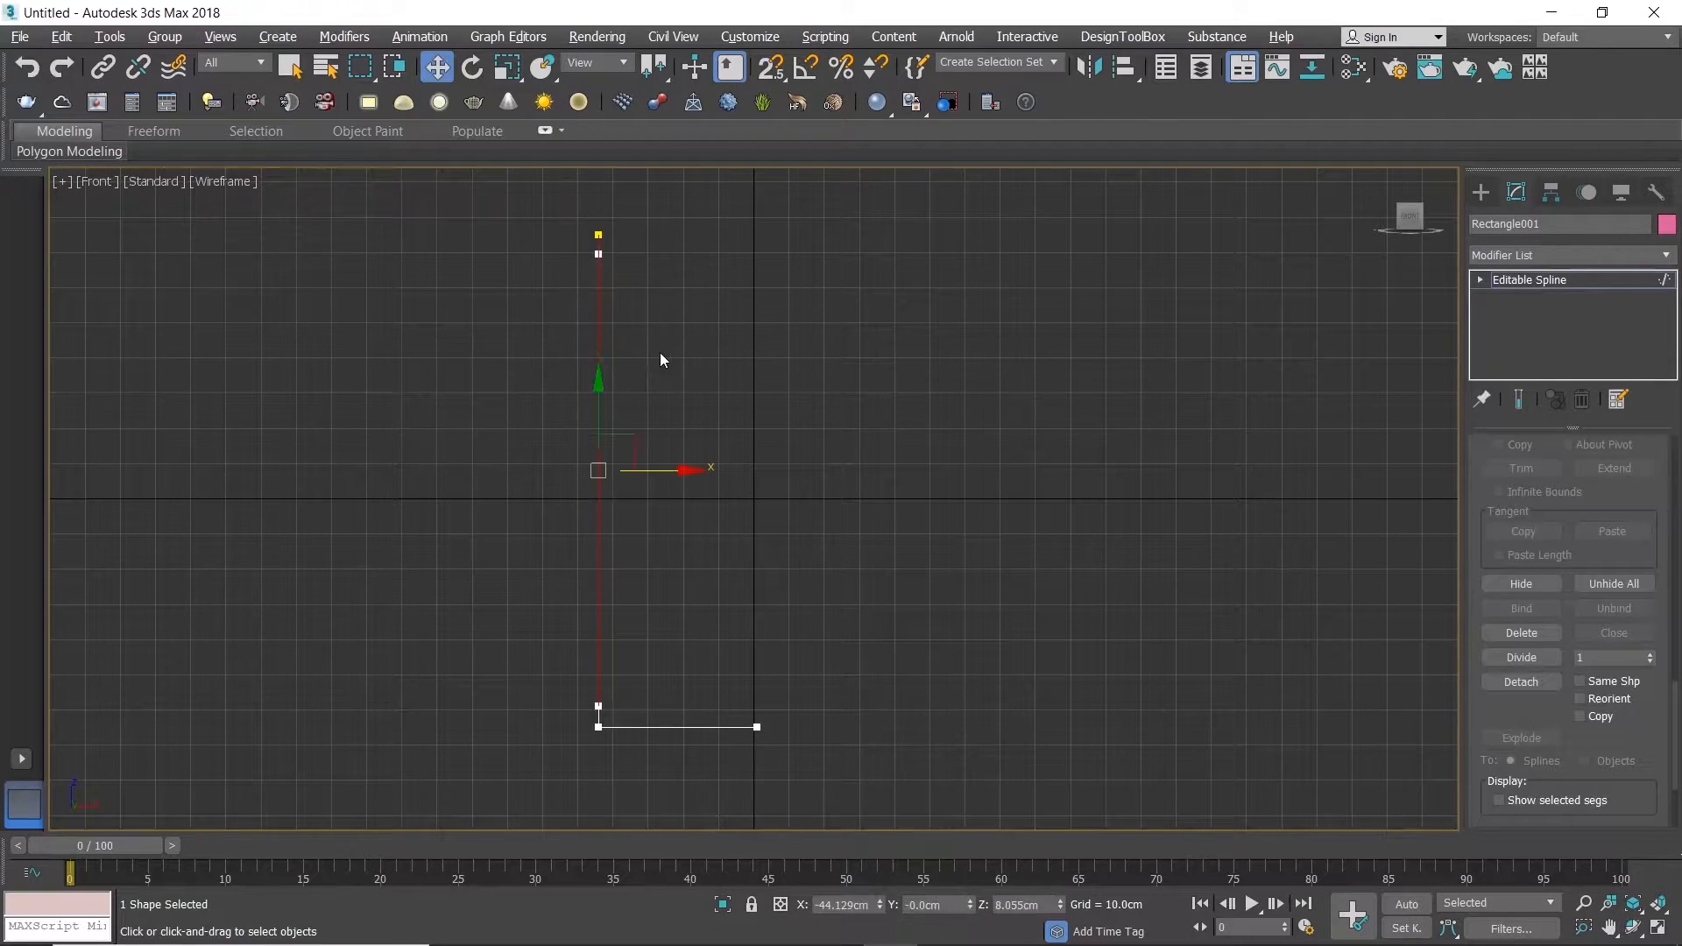
{"action": "left_click_drag", "start_coordinate": [670, 472], "coordinate": [661, 472], "text": "shift"}
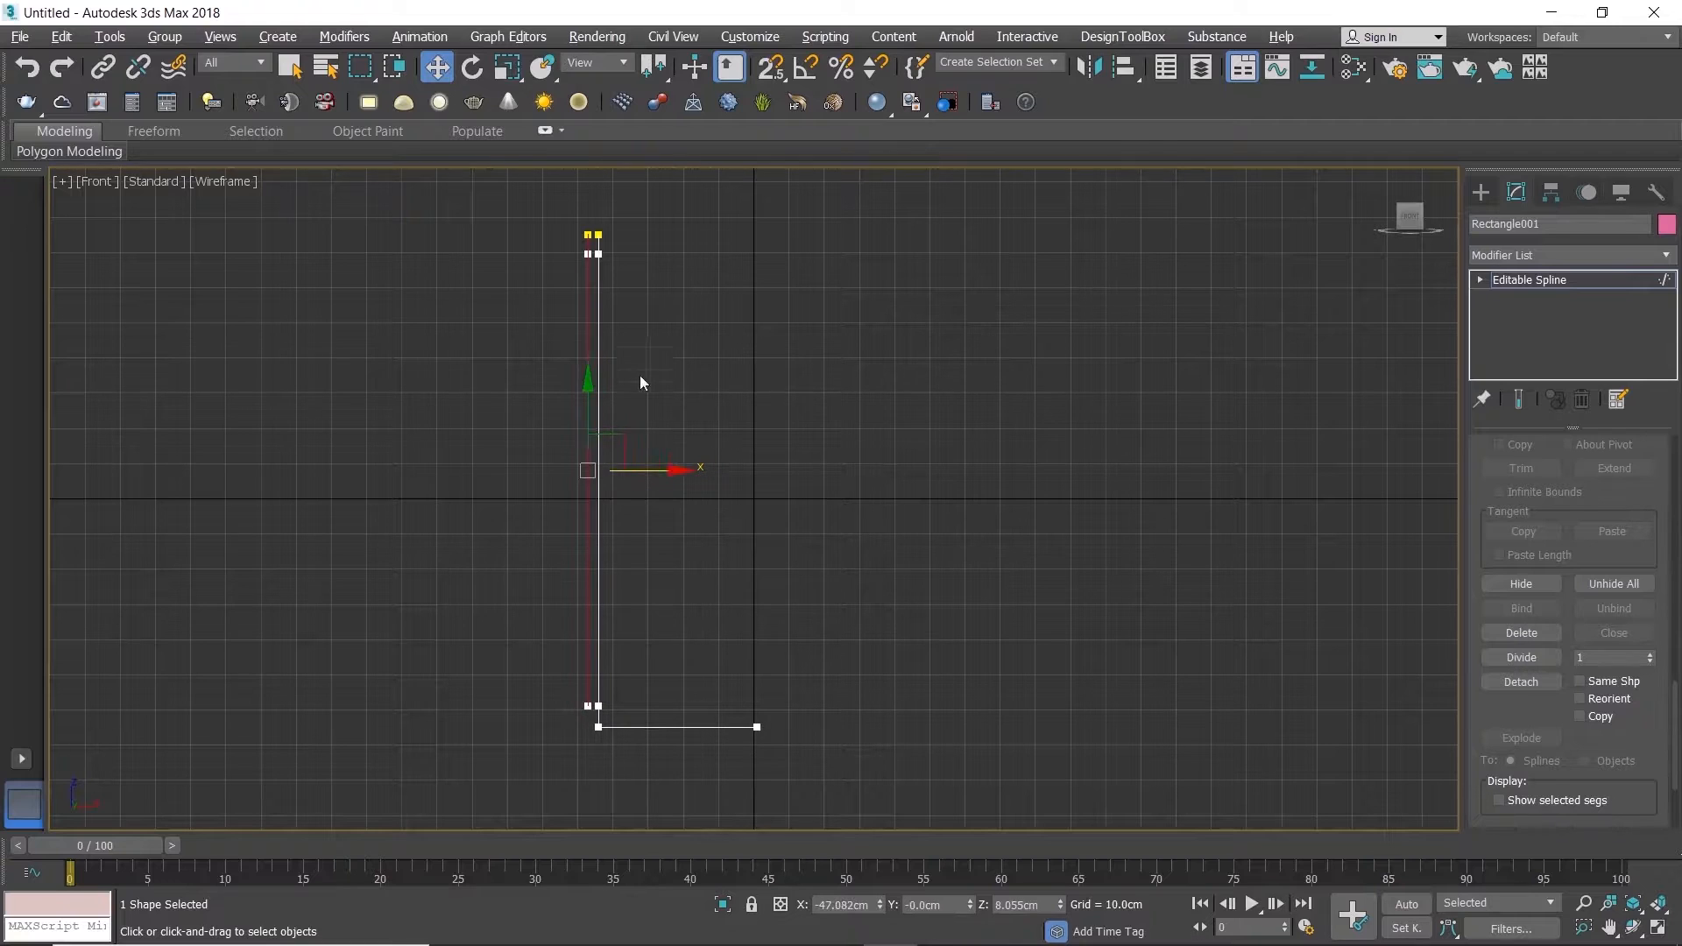
{"action": "left_click_drag", "start_coordinate": [596, 213], "coordinate": [623, 280]}
{"action": "key", "text": "Delete"}
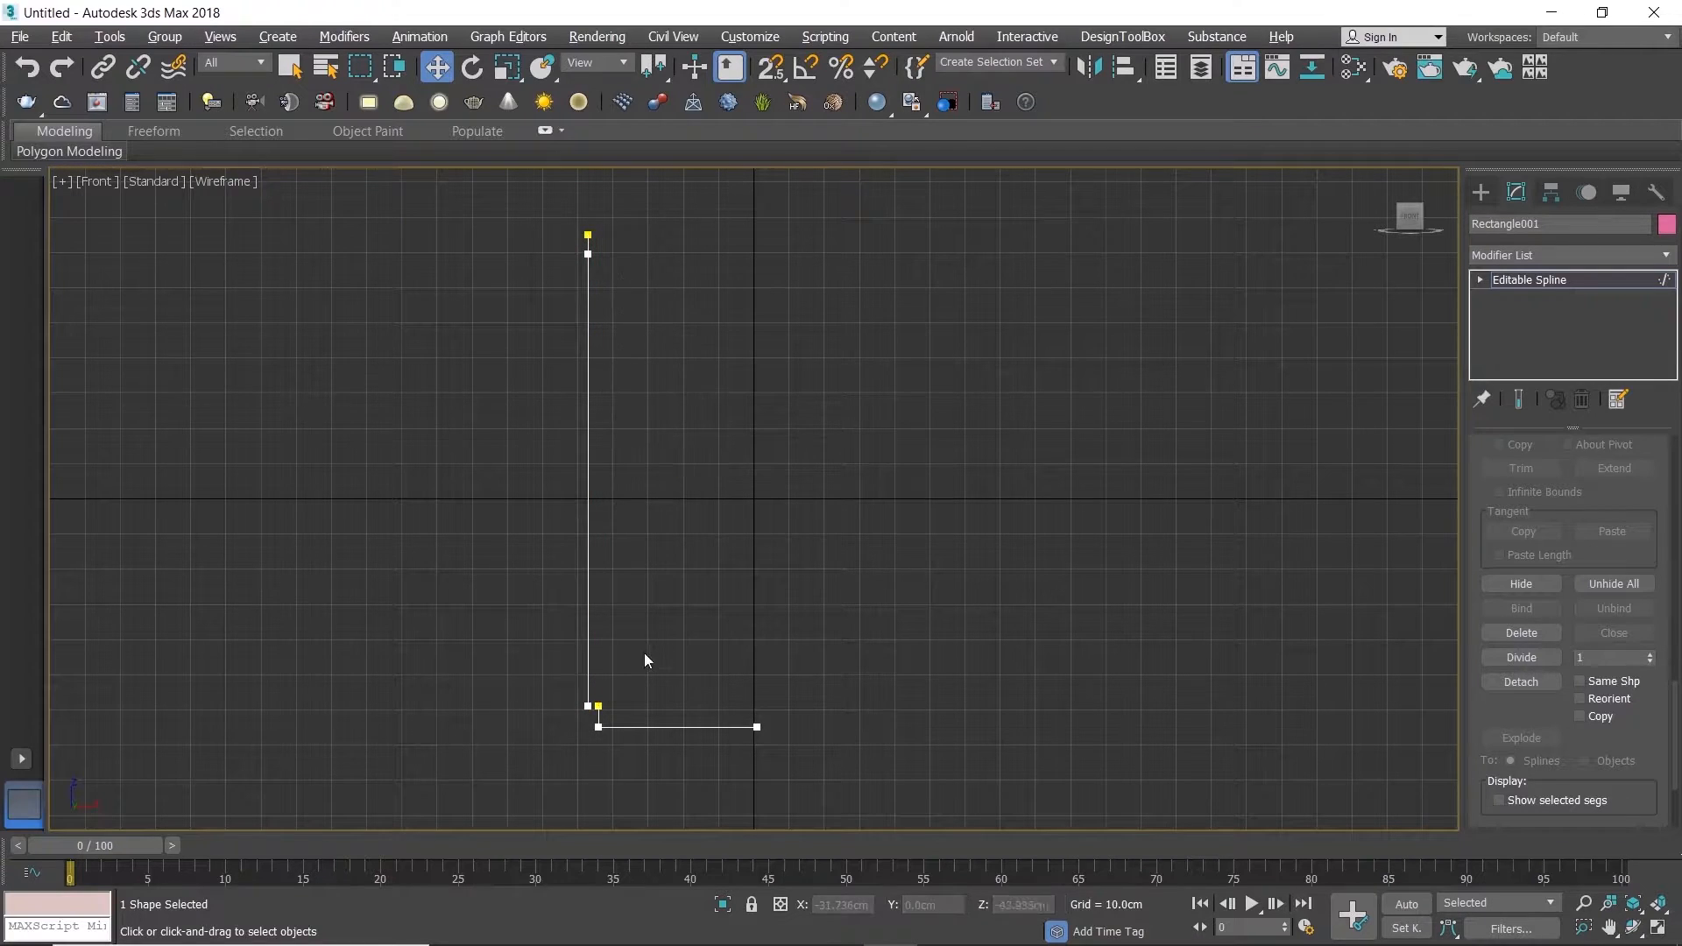
Step: Create a short snapped line bridging the gap between the shifted wall's lower end and the base stub
{"action": "right_click", "coordinate": [638, 666]}
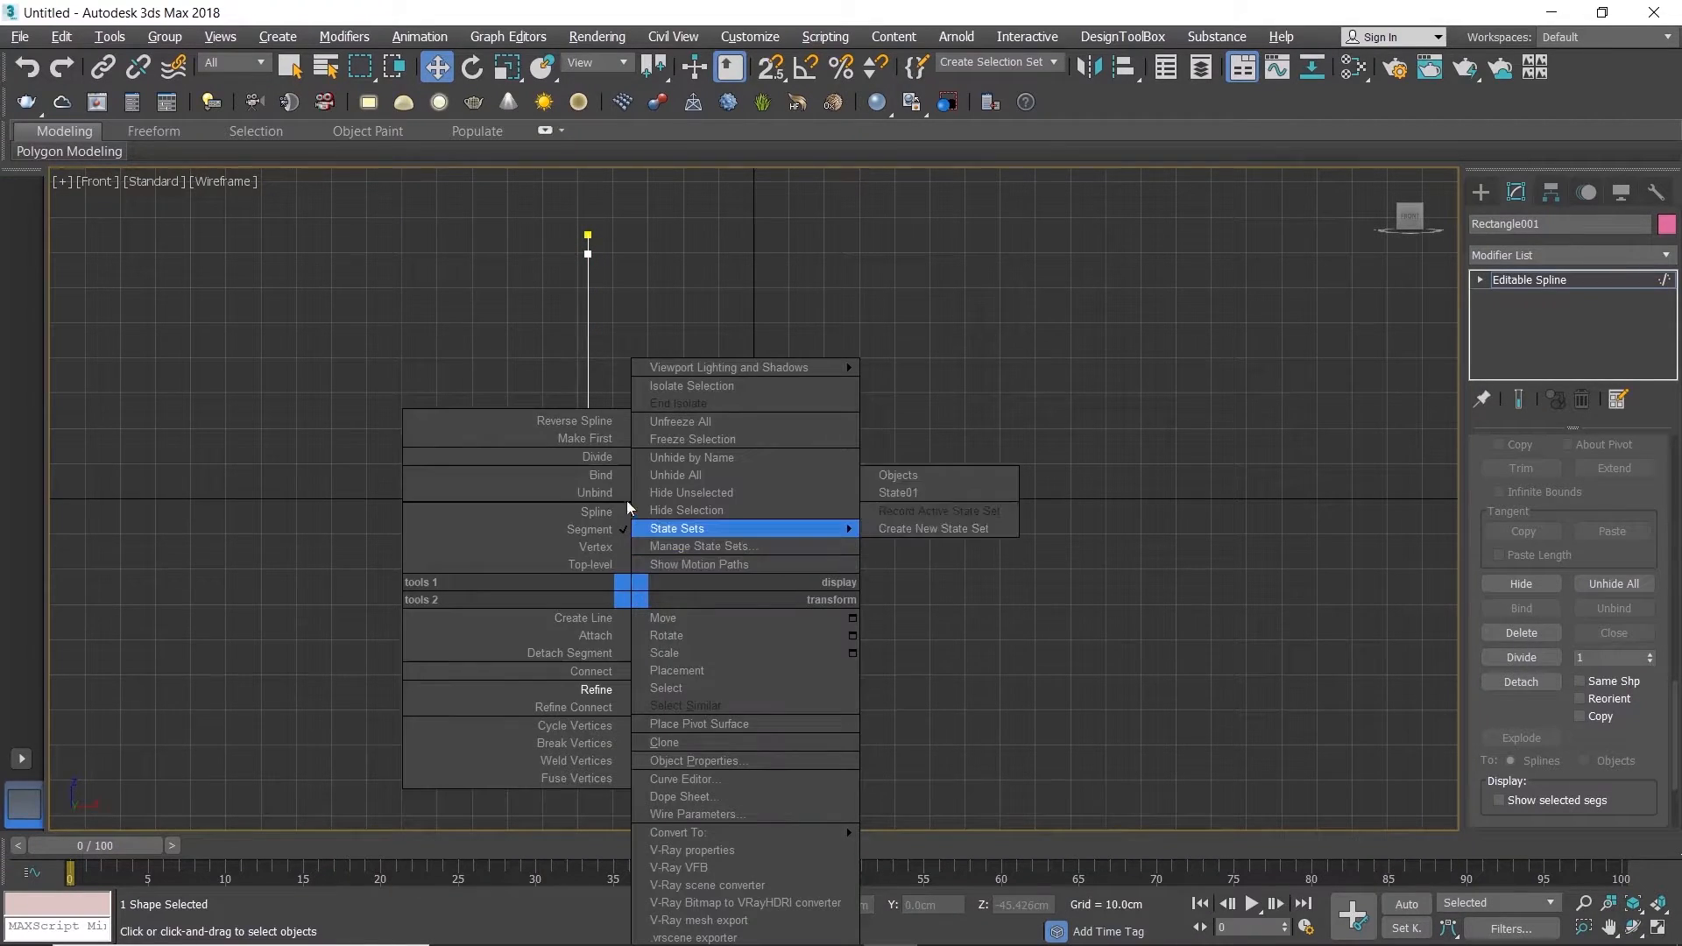
{"action": "left_click", "coordinate": [585, 619]}
{"action": "scroll", "coordinate": [596, 727], "scroll_direction": "up", "scroll_amount": 2}
{"action": "left_click", "coordinate": [594, 686]}
{"action": "key", "text": "Return"}
Step: Weld all profile vertices with a 0.1 cm threshold and convert them to Corner type
{"action": "scroll", "coordinate": [688, 562], "scroll_direction": "down", "scroll_amount": 4}
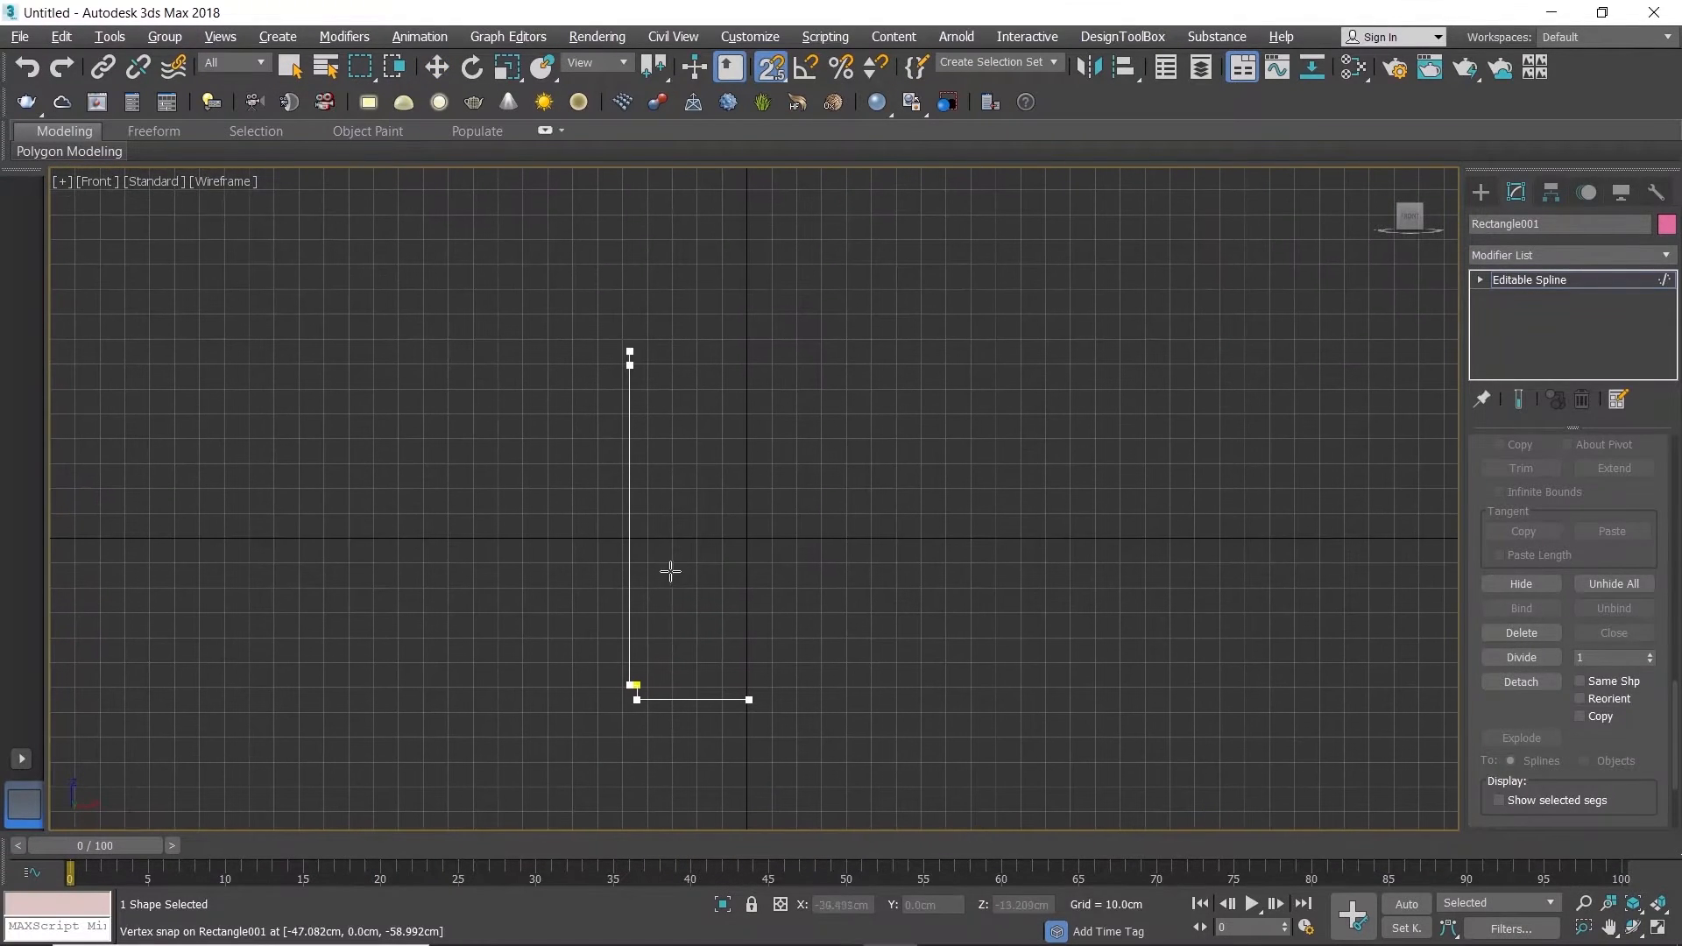
{"action": "key", "text": "w"}
{"action": "key", "text": "1"}
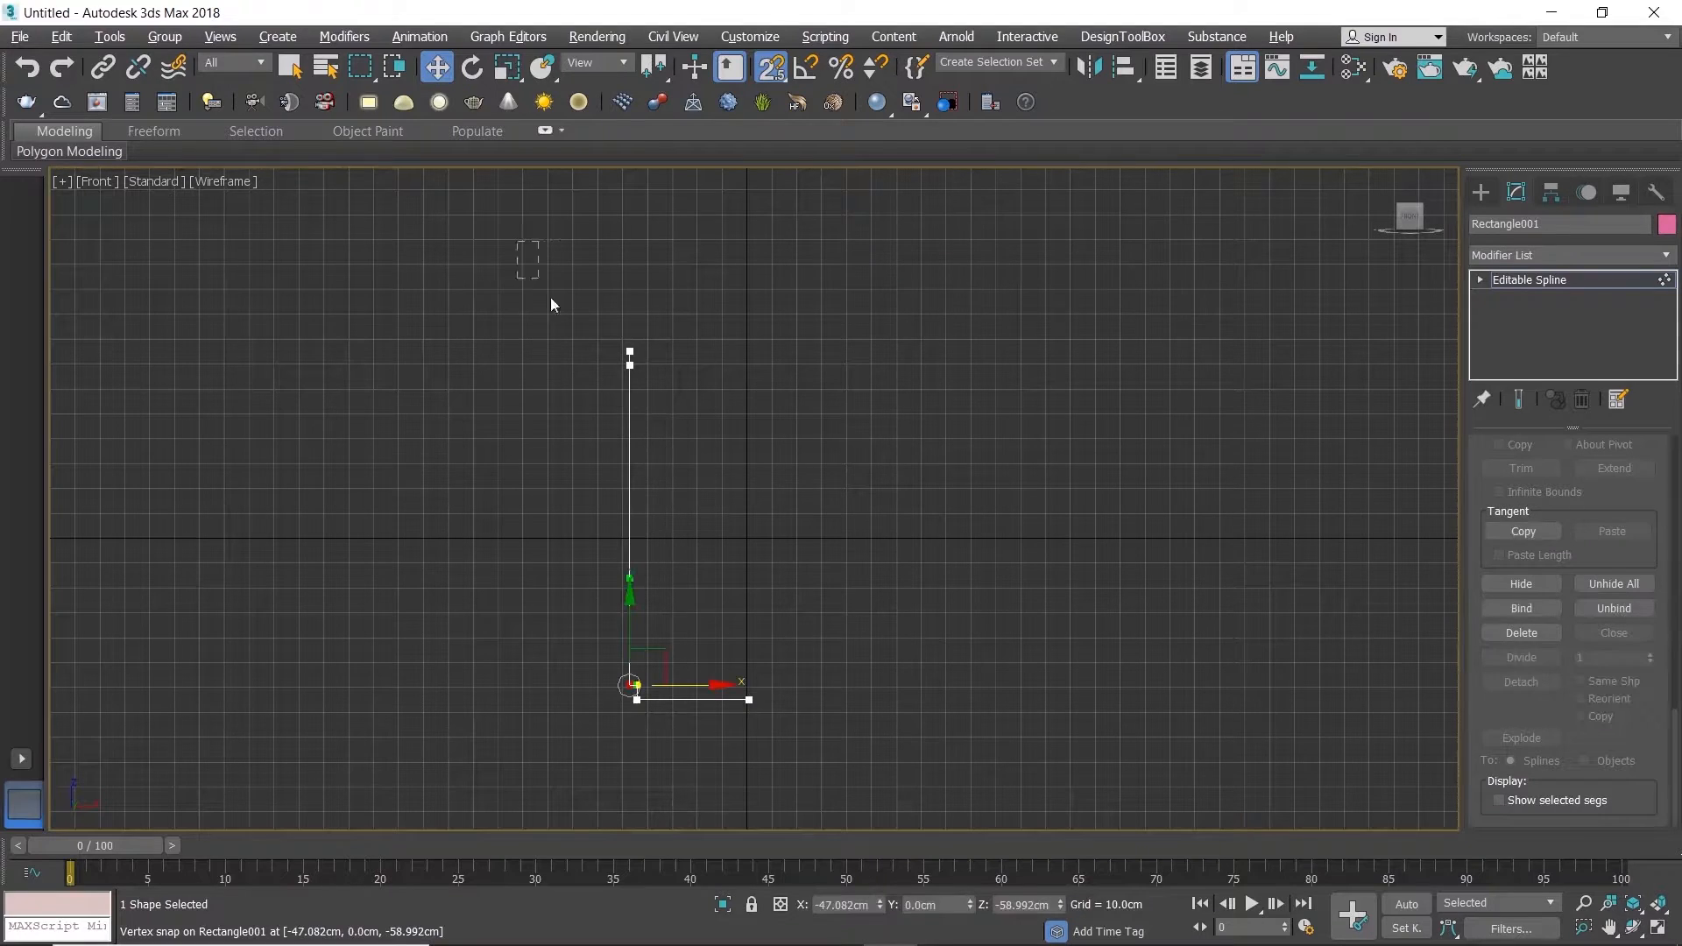
{"action": "left_click_drag", "start_coordinate": [1677, 703], "coordinate": [1675, 591]}
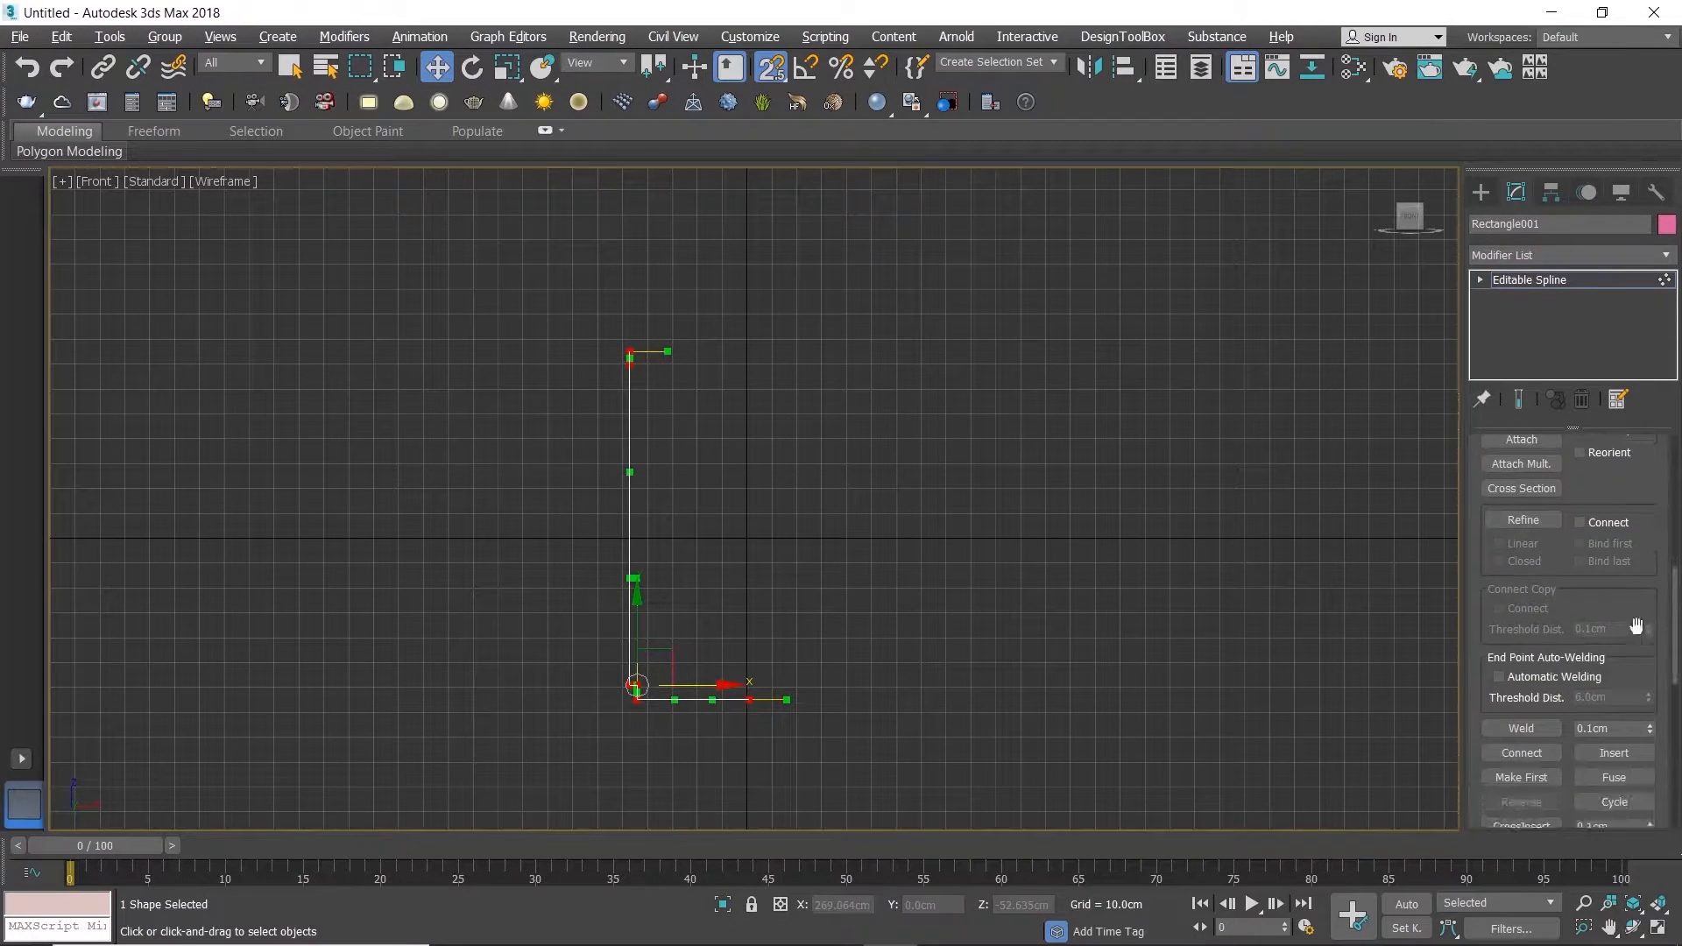
{"action": "left_click", "coordinate": [1528, 727]}
{"action": "right_click", "coordinate": [620, 582]}
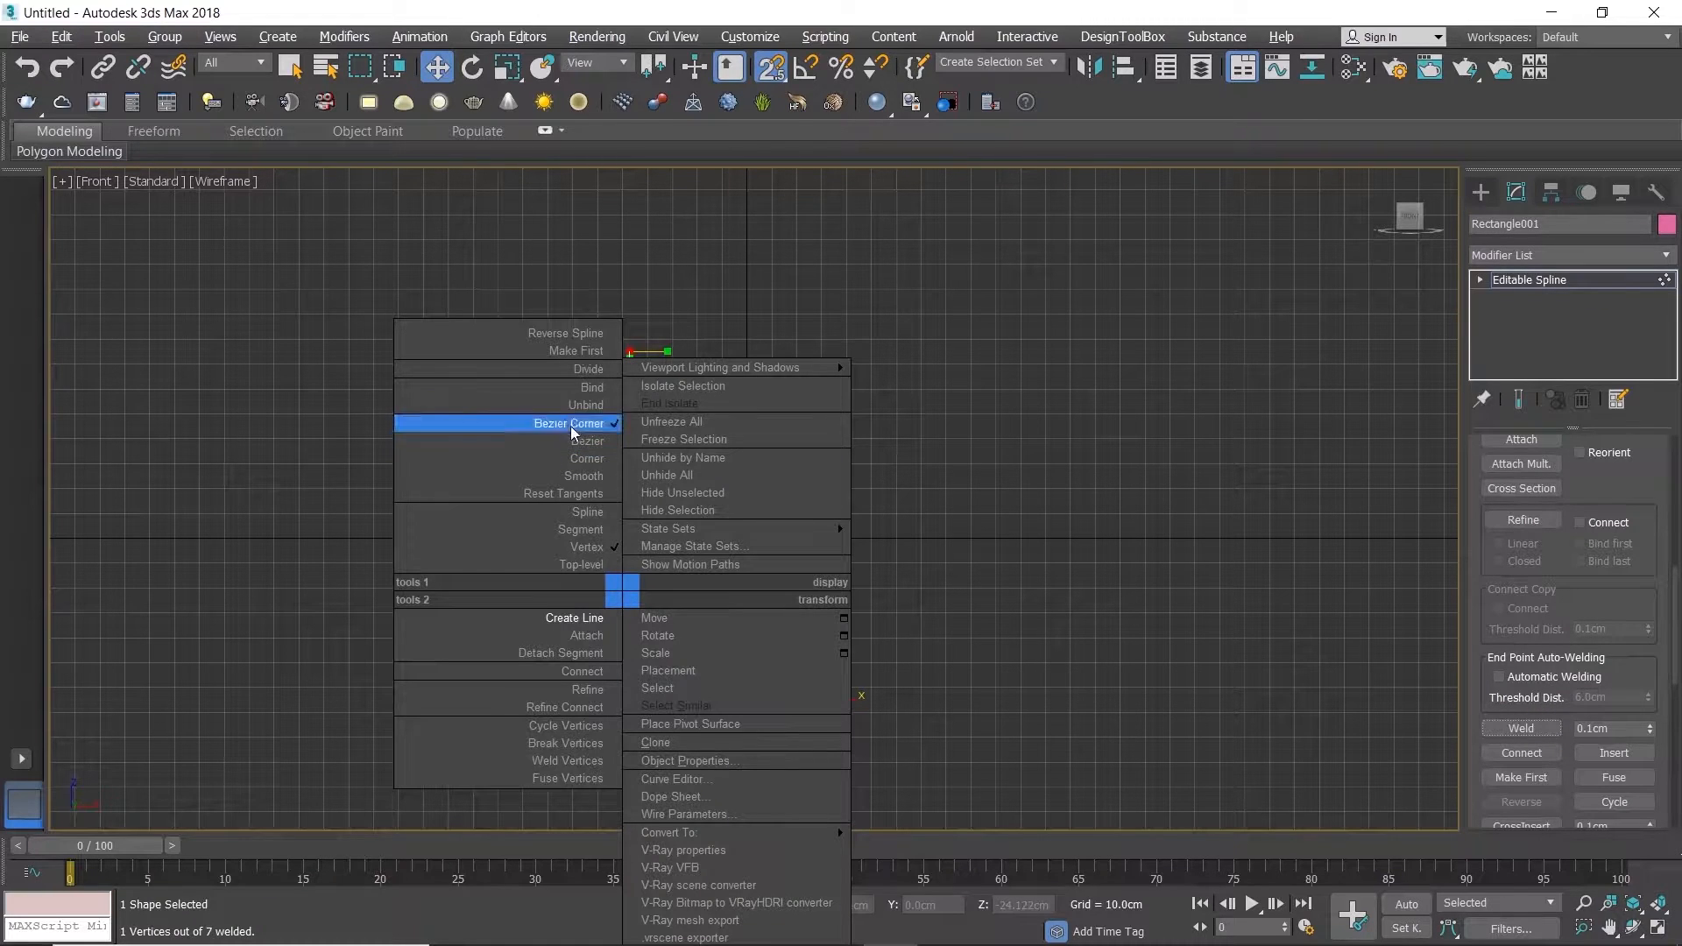
{"action": "left_click", "coordinate": [565, 450]}
Step: Divide the short segment at the top of the wall with one vertex
{"action": "scroll", "coordinate": [620, 364], "scroll_direction": "up", "scroll_amount": 5}
{"action": "left_click", "coordinate": [680, 350]}
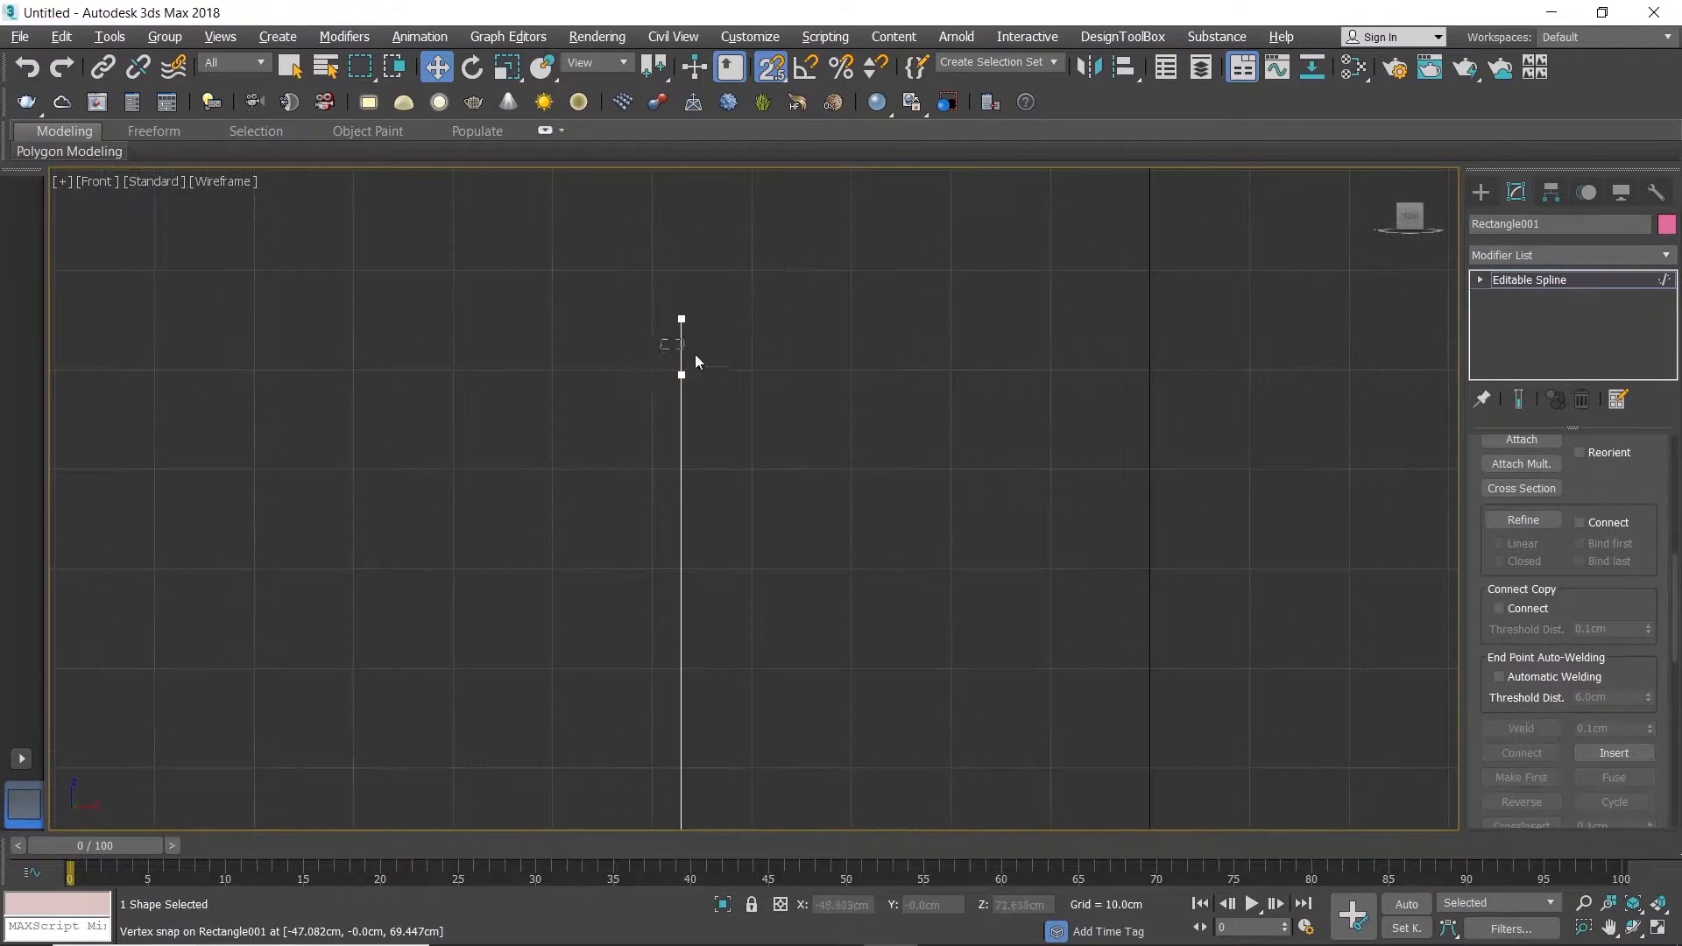
{"action": "left_click_drag", "start_coordinate": [1675, 647], "coordinate": [1676, 780]}
{"action": "left_click", "coordinate": [1529, 642]}
Step: Move the new middle vertex of the top segment outward about 2 cm and convert it to Bezier Corner
{"action": "scroll", "coordinate": [704, 396], "scroll_direction": "up", "scroll_amount": 3}
{"action": "key", "text": "1"}
{"action": "left_click_drag", "start_coordinate": [613, 302], "coordinate": [699, 321]}
{"action": "key", "text": "s"}
{"action": "right_click", "coordinate": [698, 322]}
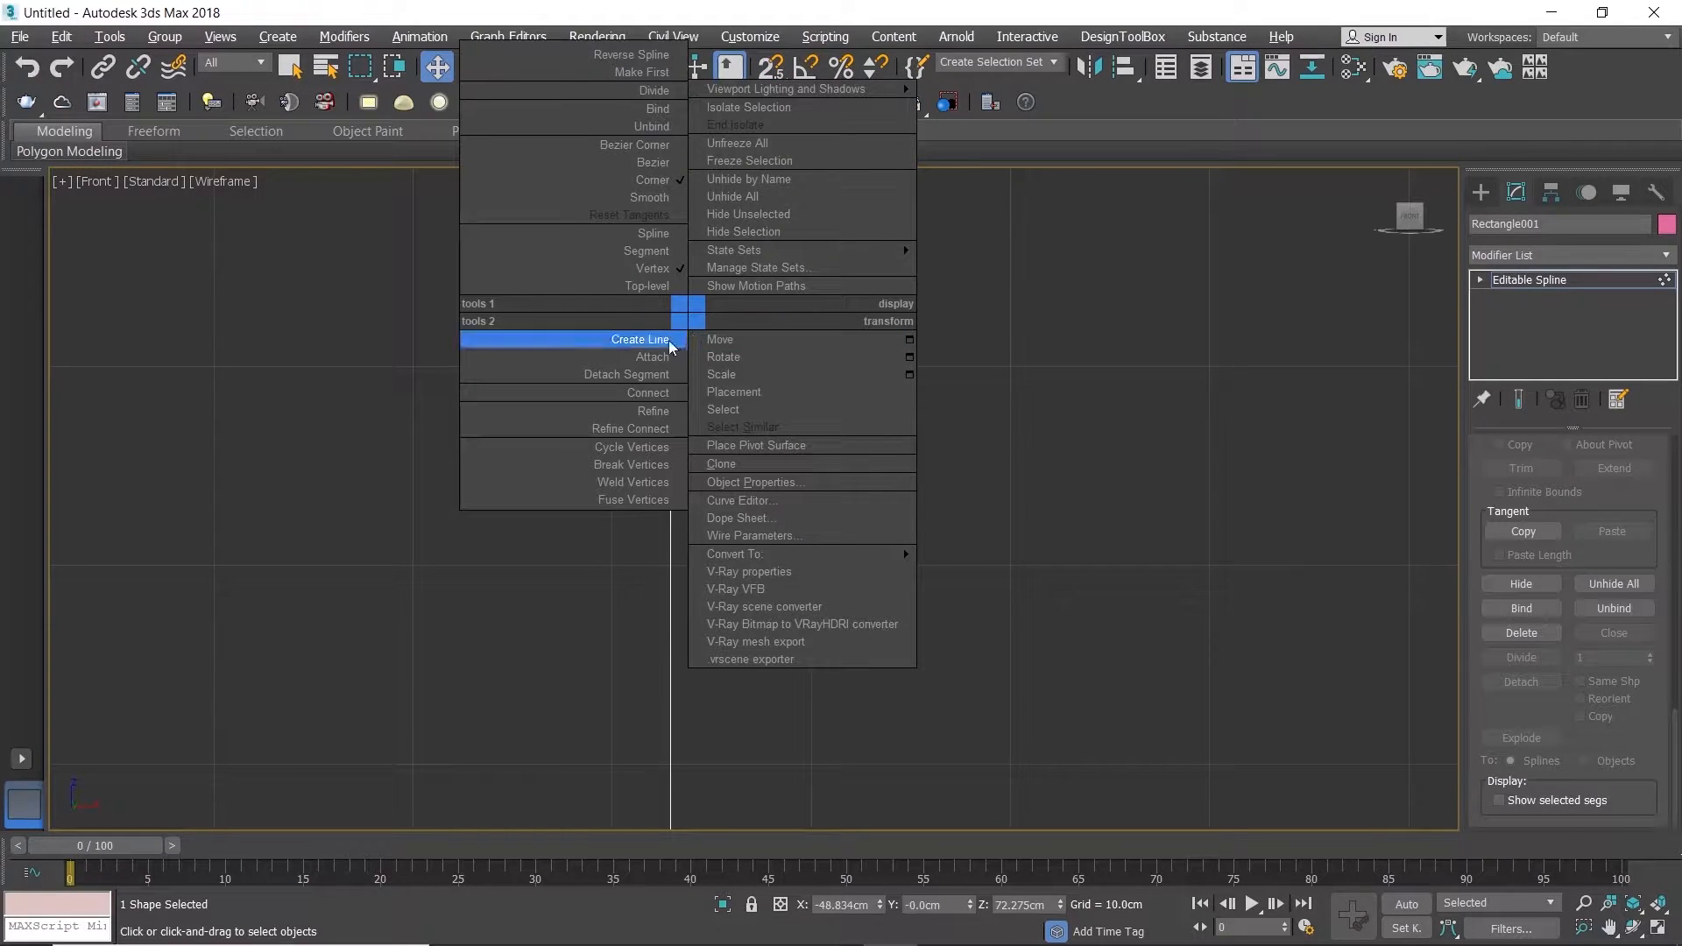
{"action": "left_click", "coordinate": [650, 145]}
Step: Scale the rim vertex's Bezier handles along X to 1% so that they line up vertically
{"action": "key", "text": "e"}
{"action": "key", "text": "r"}
{"action": "left_click_drag", "start_coordinate": [726, 326], "coordinate": [1107, 469]}
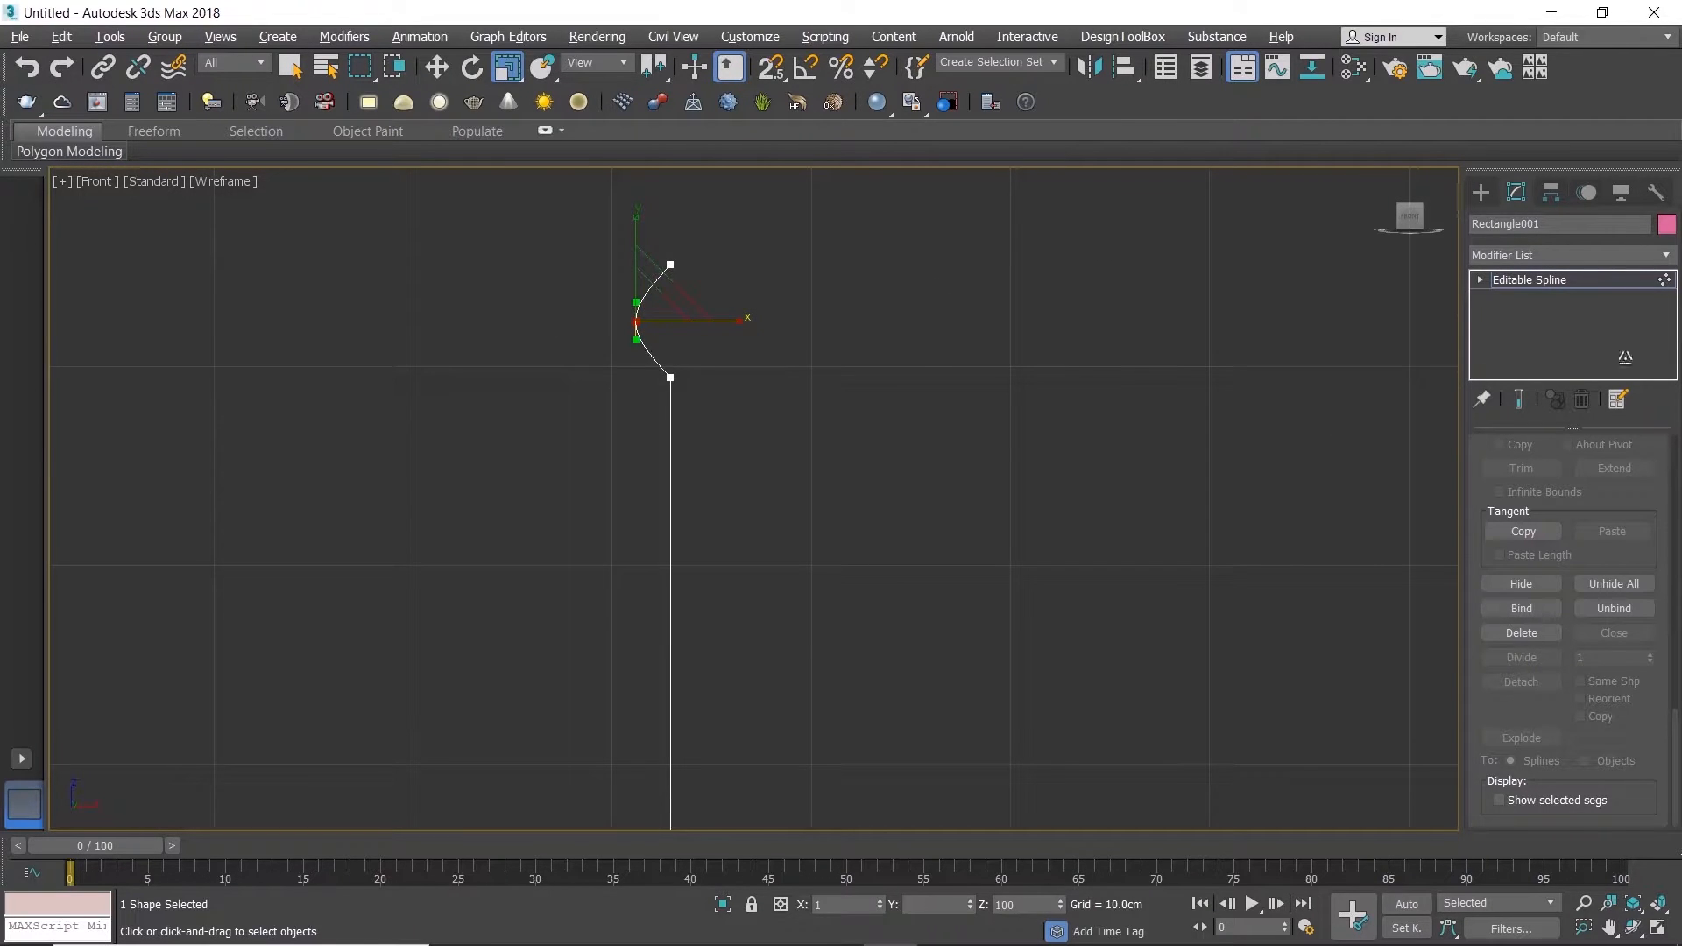
{"action": "left_click_drag", "start_coordinate": [44, 349], "coordinate": [655, 380]}
Step: Move the rim vertex slightly outward and scale its handles along Y to 215% to round the rim
{"action": "key", "text": "w"}
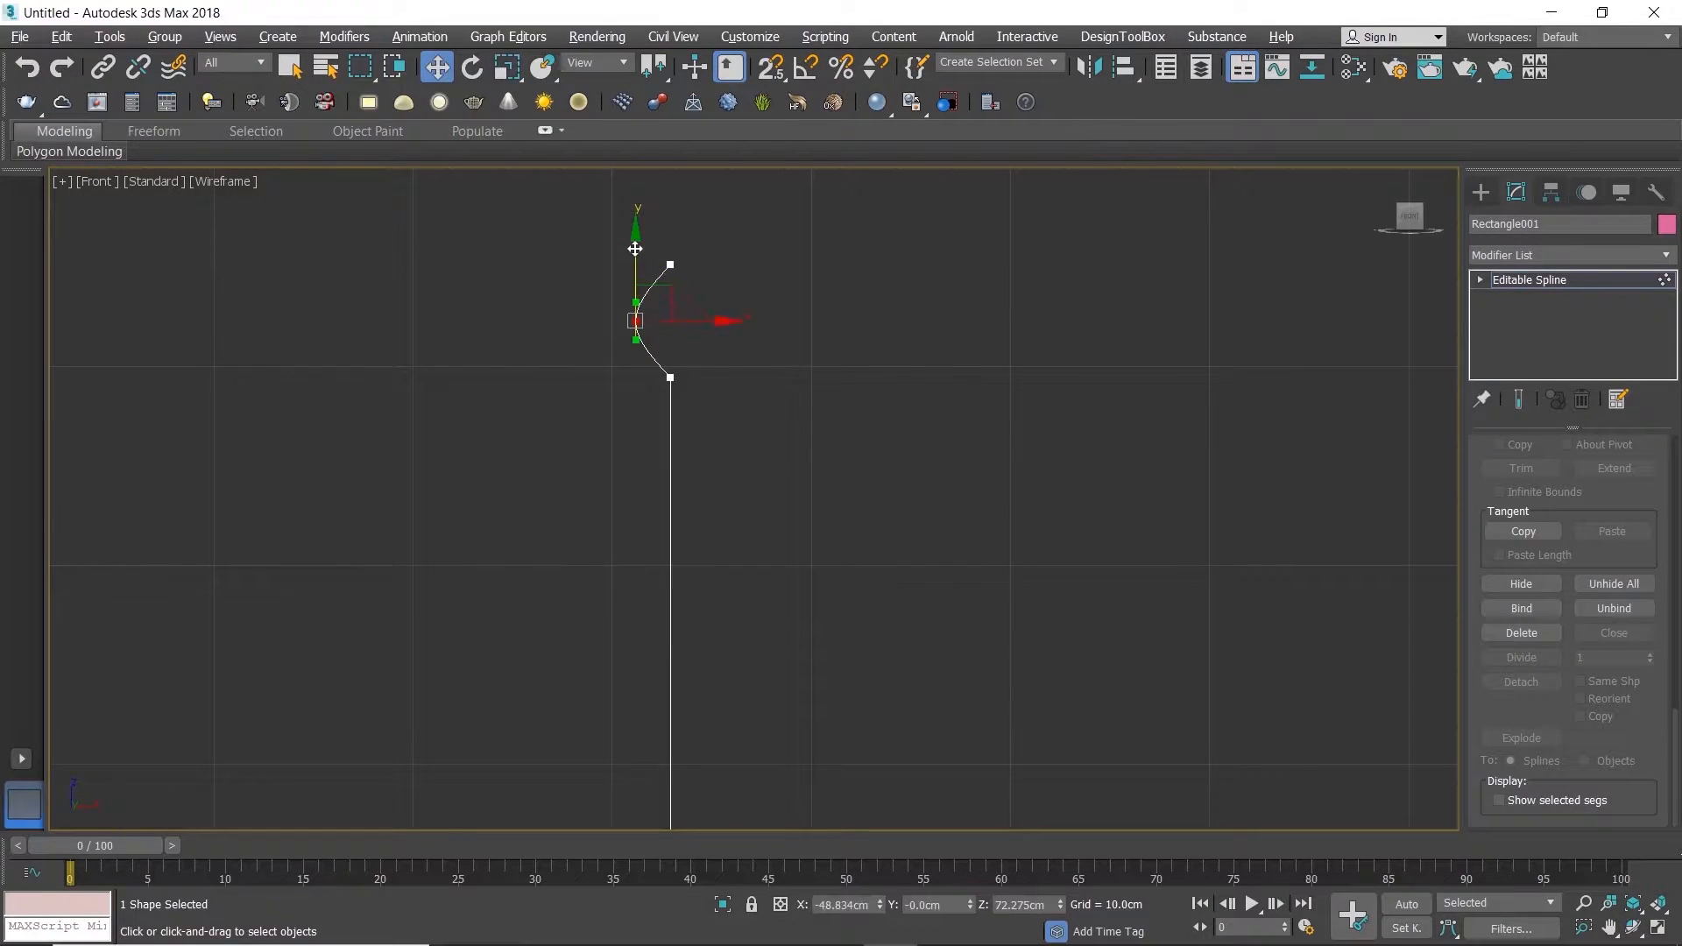
{"action": "left_click_drag", "start_coordinate": [684, 315], "coordinate": [675, 317]}
{"action": "key", "text": "e"}
{"action": "key", "text": "r"}
{"action": "left_click_drag", "start_coordinate": [627, 213], "coordinate": [616, 166]}
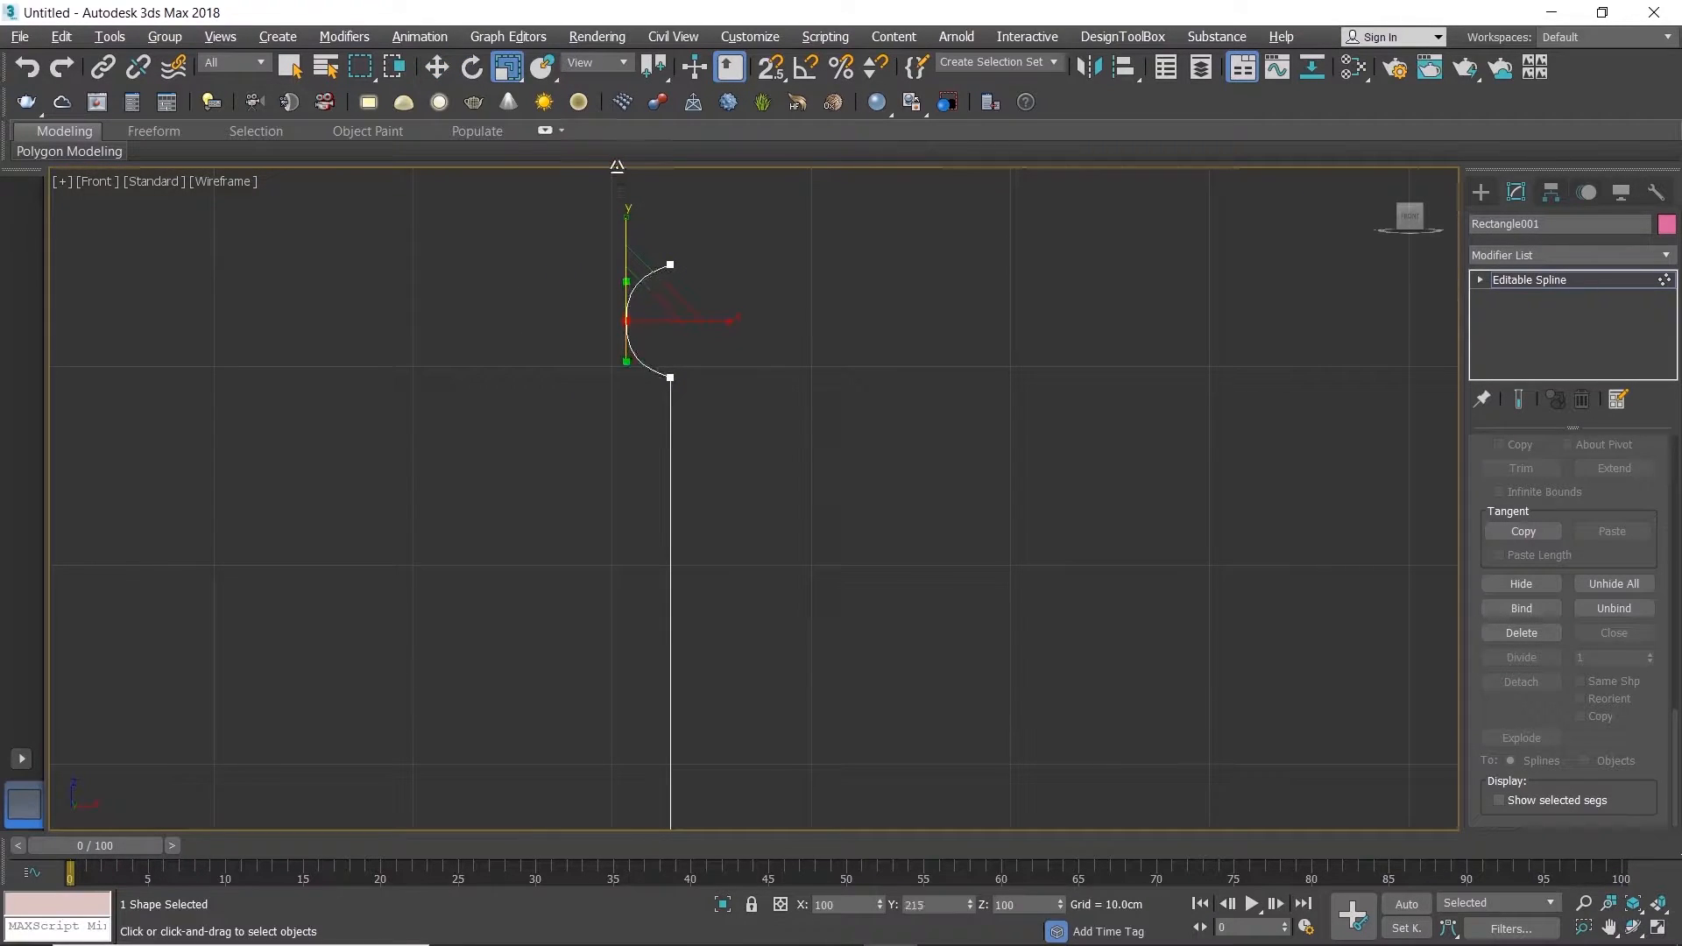
Step: Move the rim vertex a little further outward and scale its handles along Y to 106%
{"action": "key", "text": "w"}
{"action": "left_click_drag", "start_coordinate": [689, 326], "coordinate": [681, 325]}
{"action": "key", "text": "e"}
{"action": "key", "text": "r"}
{"action": "left_click_drag", "start_coordinate": [622, 243], "coordinate": [619, 238]}
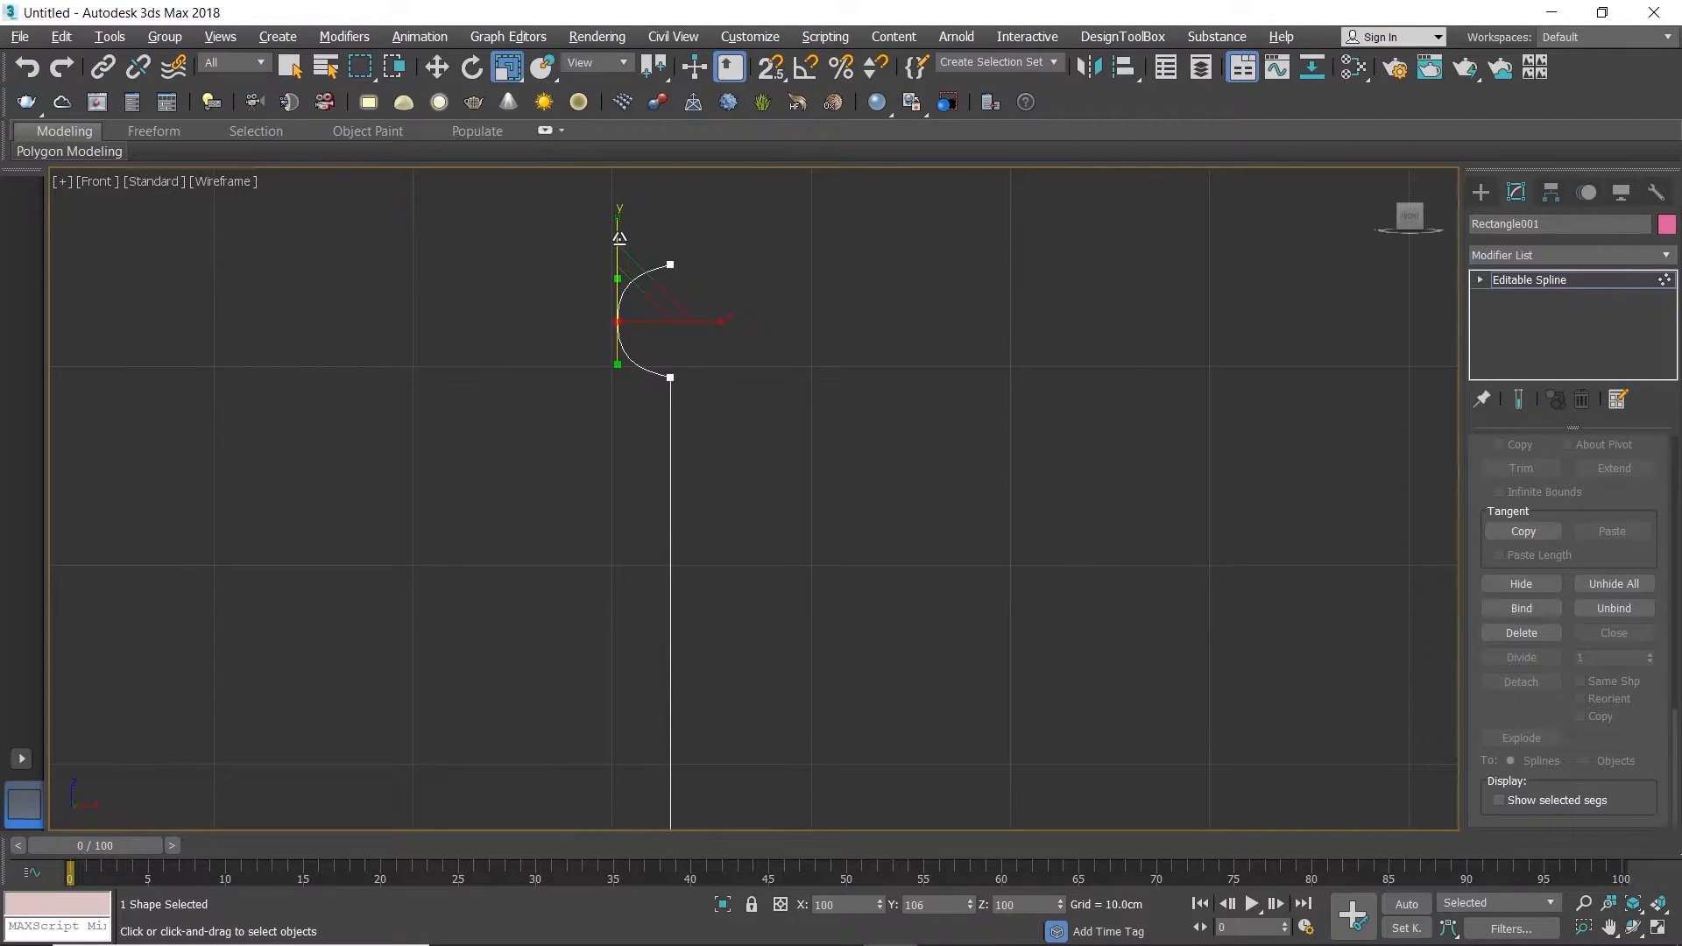
Step: Select all profile vertices except the base's inner end vertex, and set transforms to use the selection center
{"action": "scroll", "coordinate": [648, 373], "scroll_direction": "down", "scroll_amount": 10}
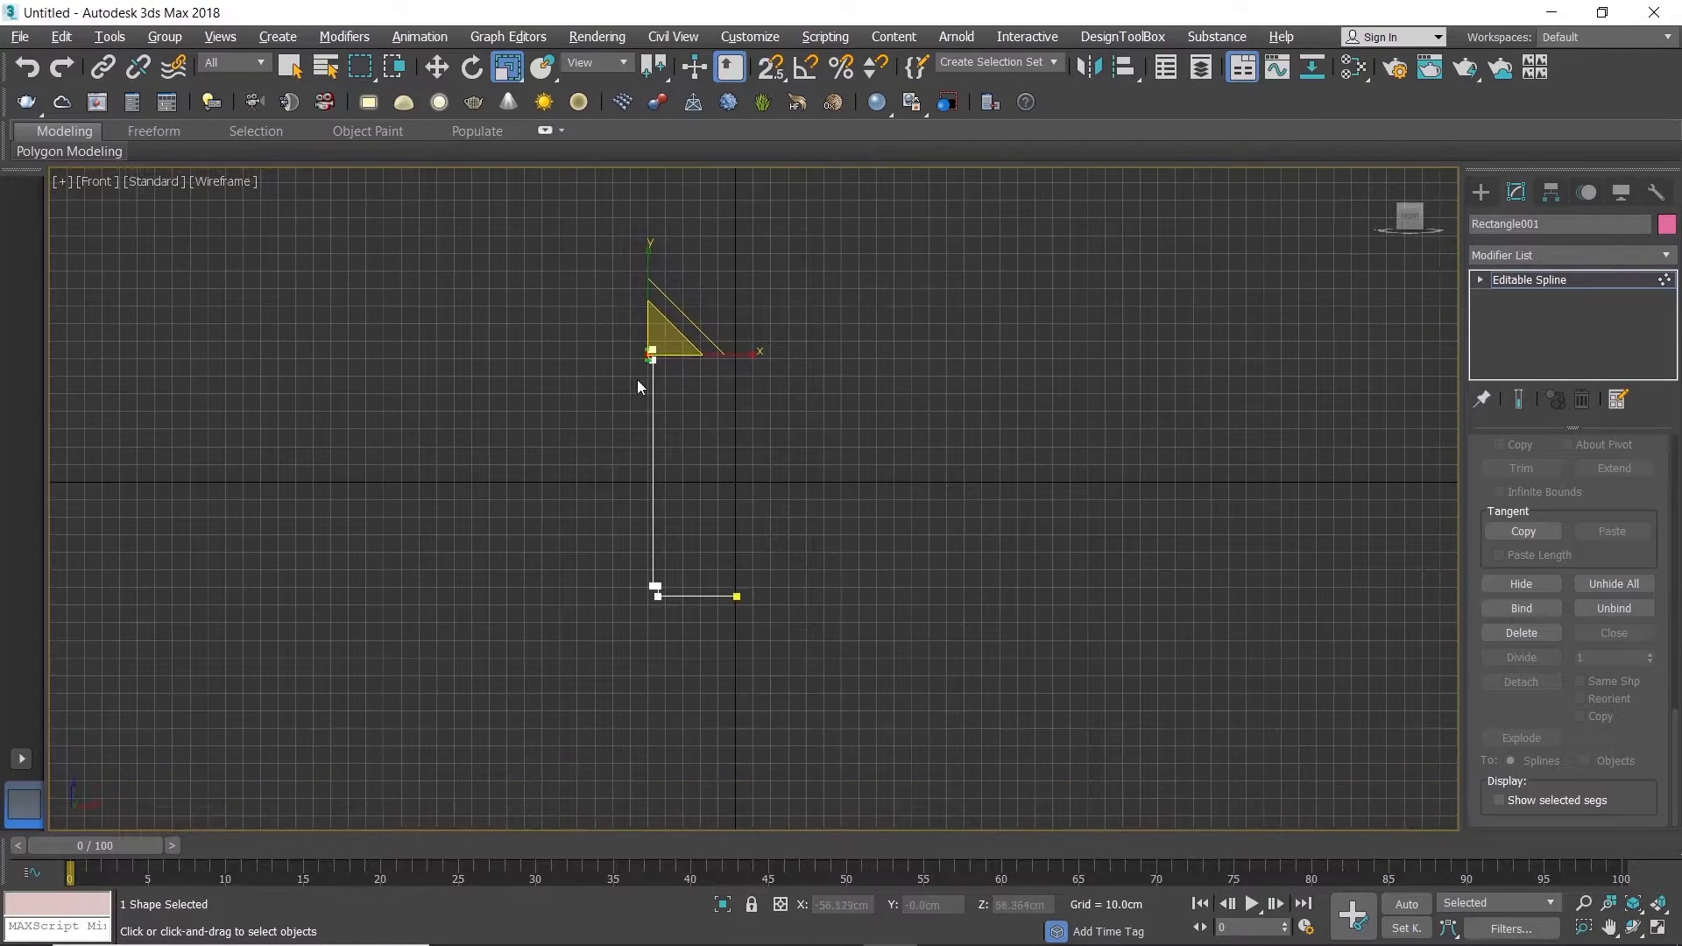
{"action": "scroll", "coordinate": [639, 376], "scroll_direction": "up", "scroll_amount": 3}
{"action": "scroll", "coordinate": [655, 408], "scroll_direction": "down", "scroll_amount": 2}
{"action": "scroll", "coordinate": [645, 370], "scroll_direction": "up", "scroll_amount": 2}
{"action": "key", "text": "1"}
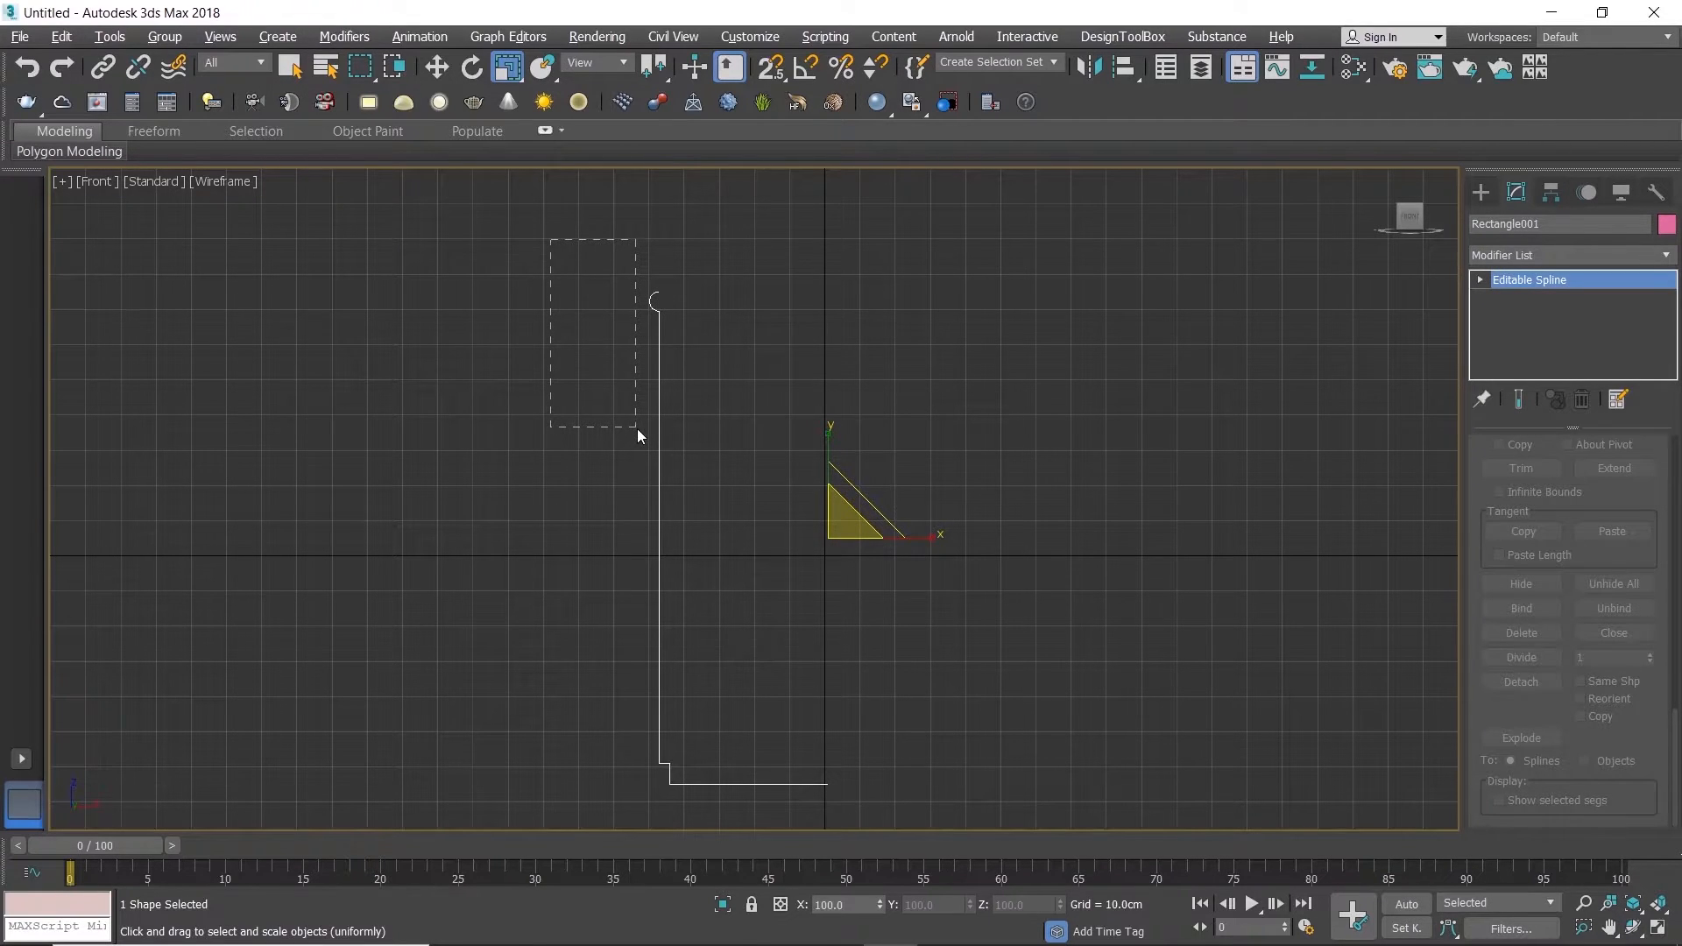
{"action": "left_click_drag", "start_coordinate": [638, 430], "coordinate": [678, 451]}
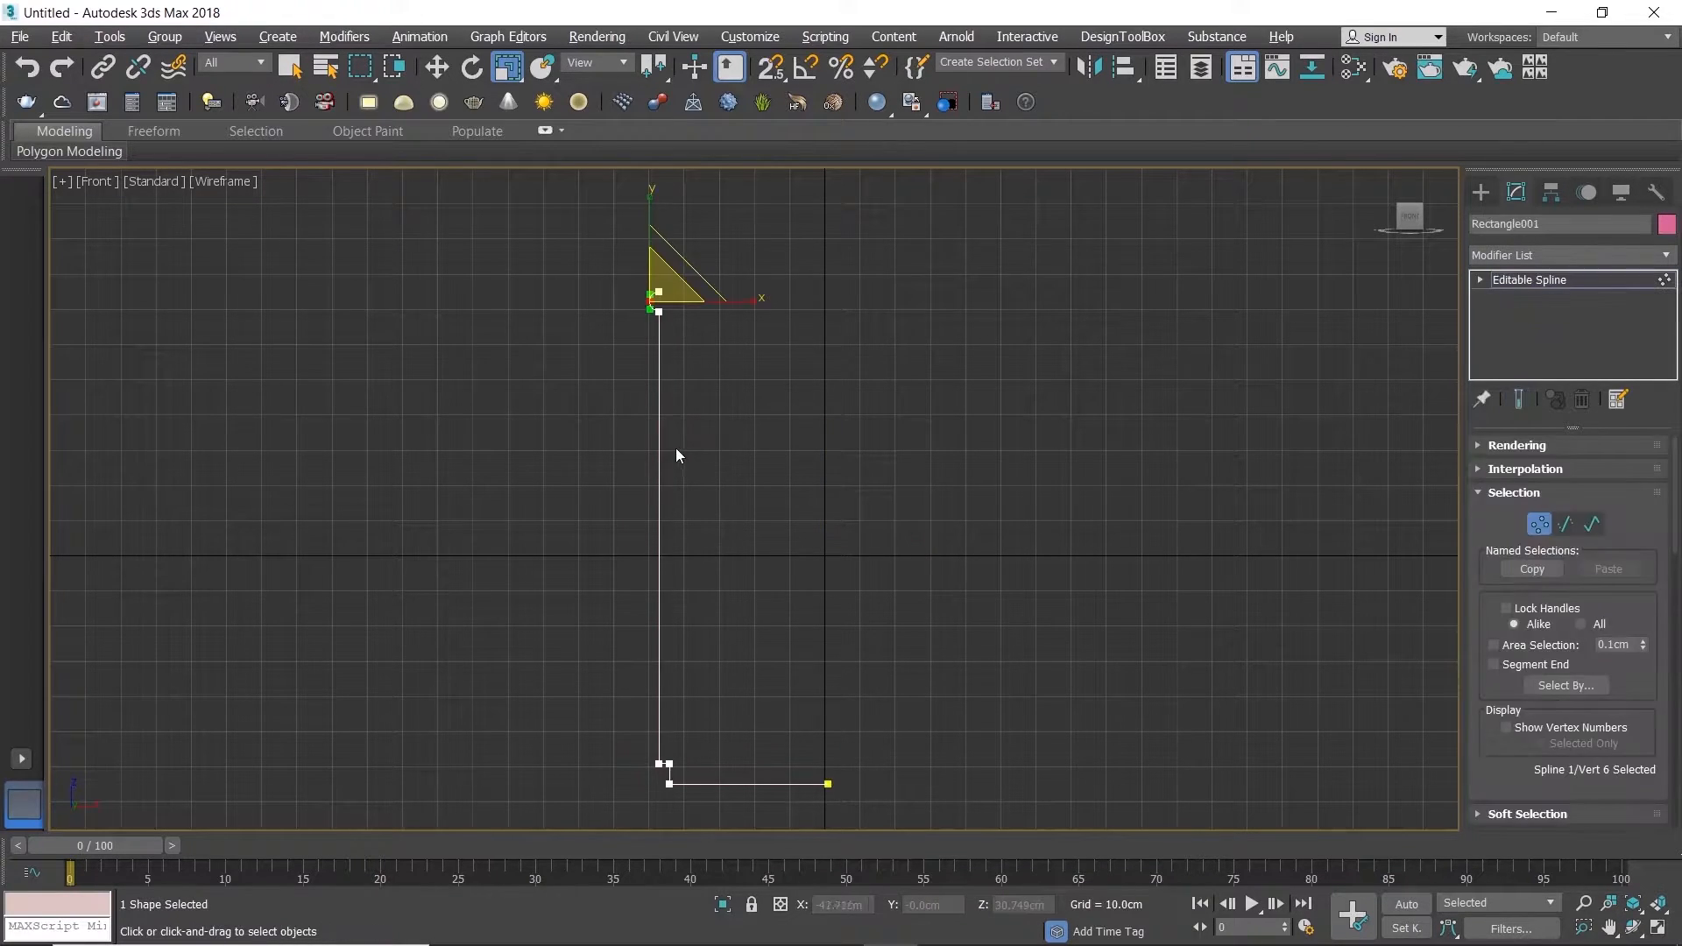
{"action": "left_click_drag", "start_coordinate": [554, 249], "coordinate": [724, 839]}
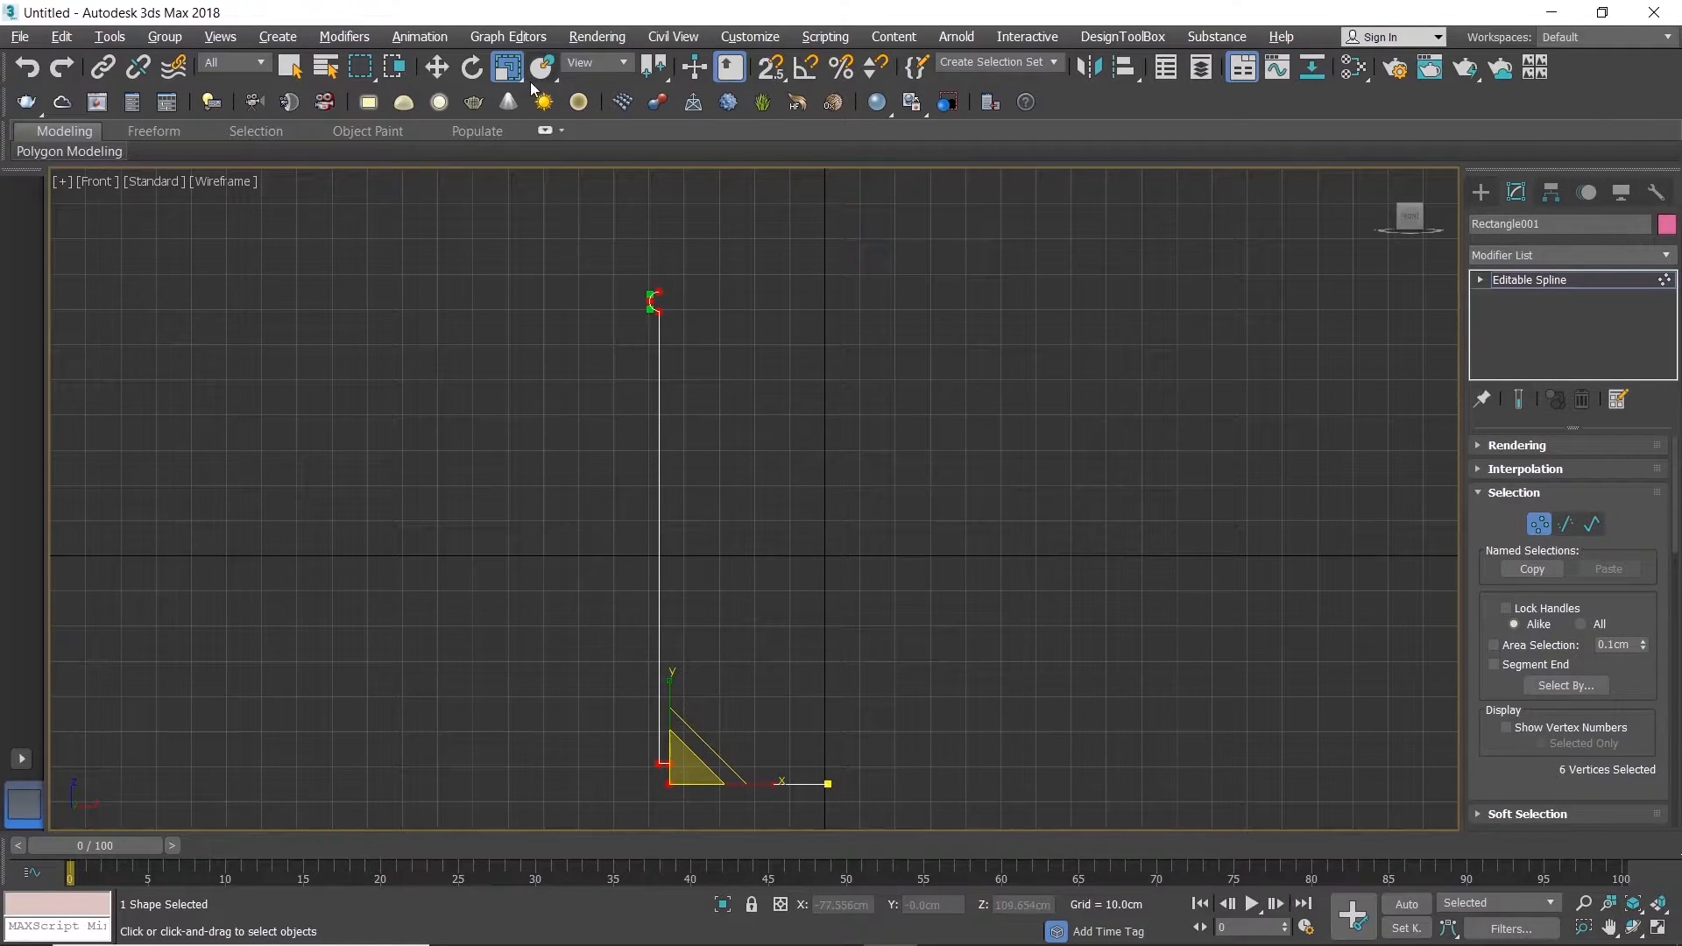
{"action": "left_click_drag", "start_coordinate": [653, 67], "coordinate": [649, 162]}
Step: Rotate the selected vertices slightly so the wall leans outward toward the rim
{"action": "key", "text": "e"}
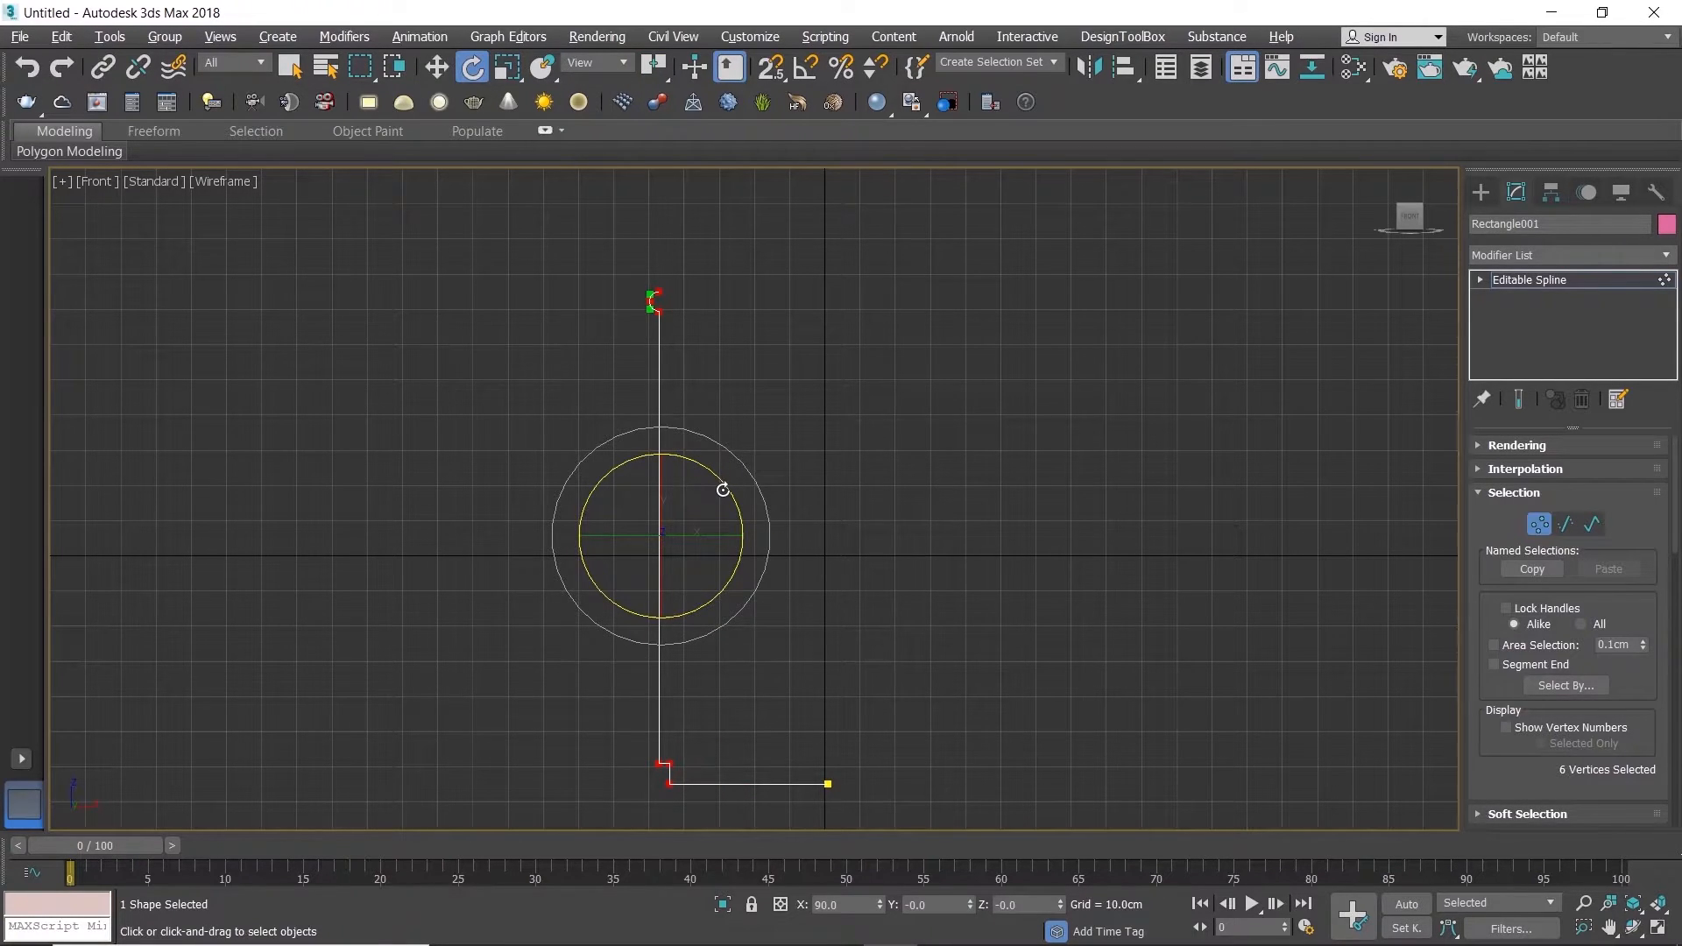
{"action": "key", "text": "1"}
{"action": "key", "text": "1"}
{"action": "left_click_drag", "start_coordinate": [720, 486], "coordinate": [713, 480]}
{"action": "scroll", "coordinate": [714, 574], "scroll_direction": "down", "scroll_amount": 2}
{"action": "middle_click_drag", "start_coordinate": [715, 574], "coordinate": [668, 481]}
{"action": "scroll", "coordinate": [727, 565], "scroll_direction": "up", "scroll_amount": 2}
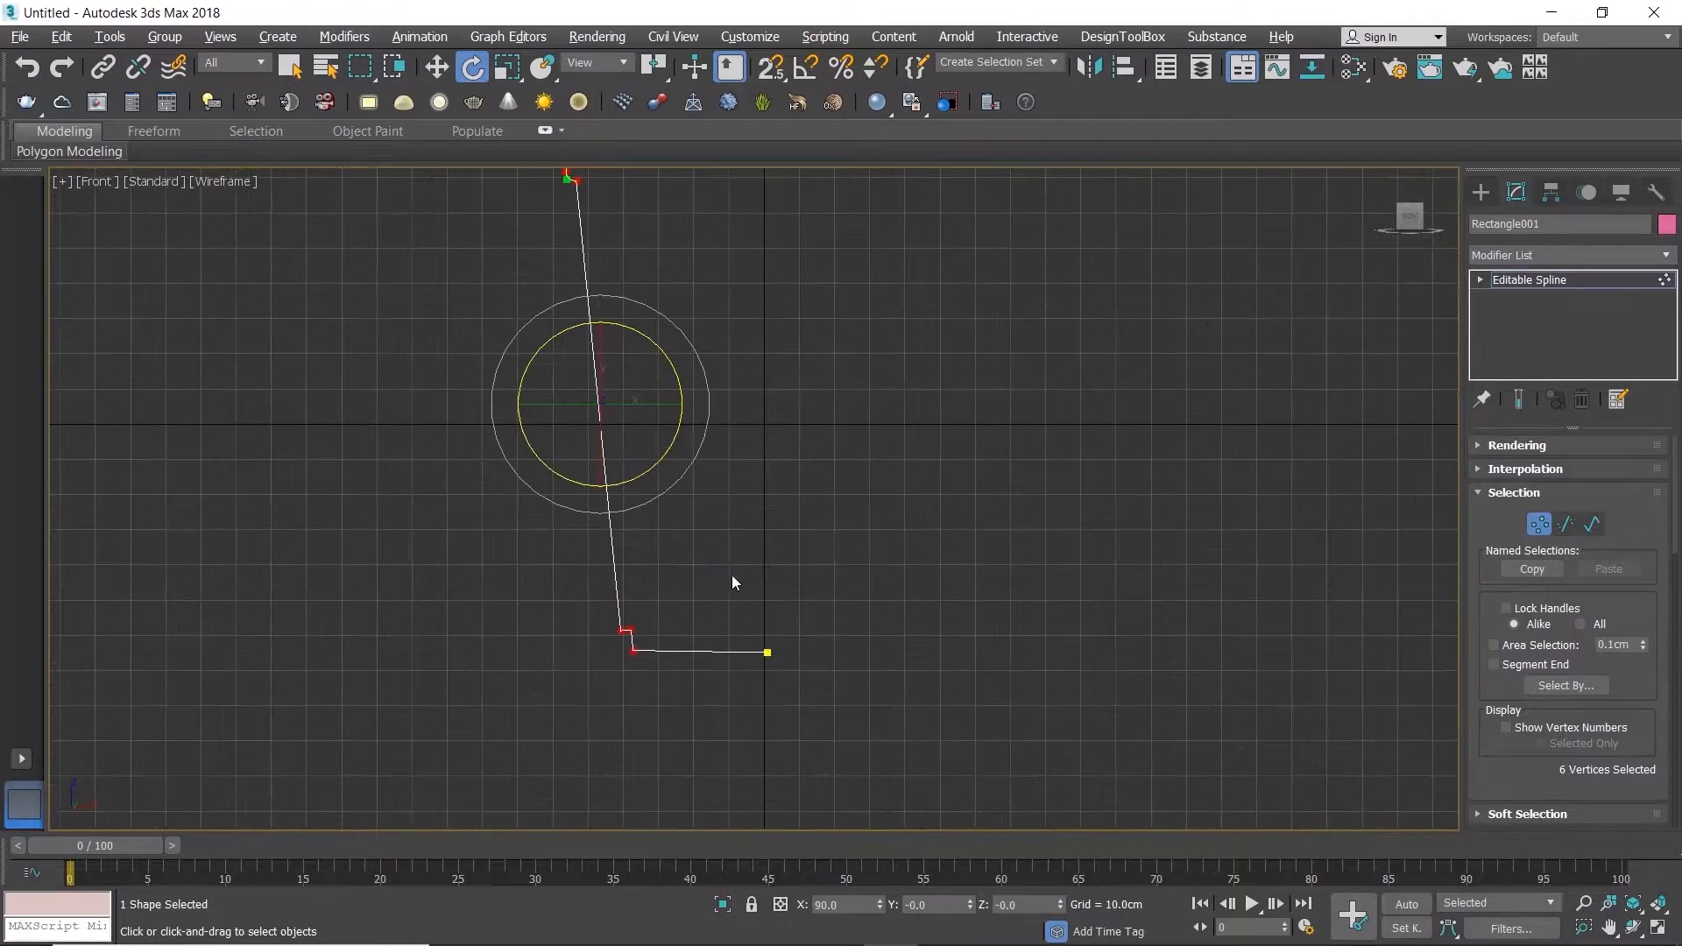
Step: Align the base vertices with snapping so the bottom edge and small ledge are horizontal and the short riser is vertical
{"action": "left_click_drag", "start_coordinate": [809, 689], "coordinate": [809, 688]}
{"action": "key", "text": "w"}
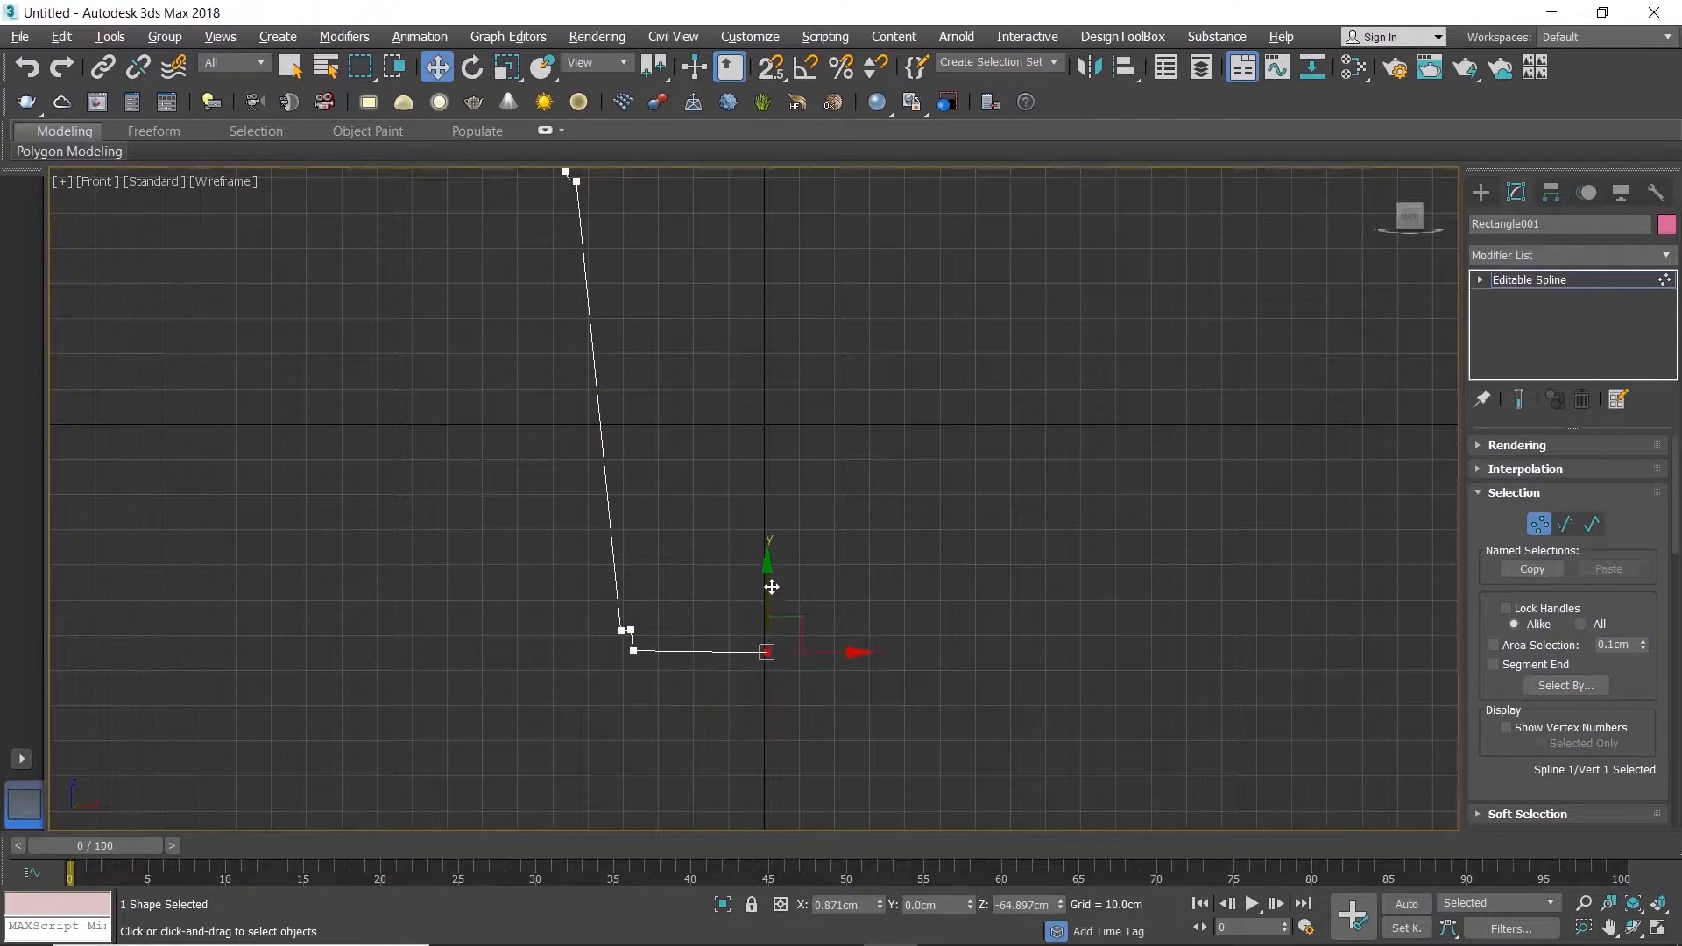
{"action": "key", "text": "s"}
{"action": "scroll", "coordinate": [631, 645], "scroll_direction": "up", "scroll_amount": 3}
{"action": "left_click_drag", "start_coordinate": [657, 668], "coordinate": [634, 701]}
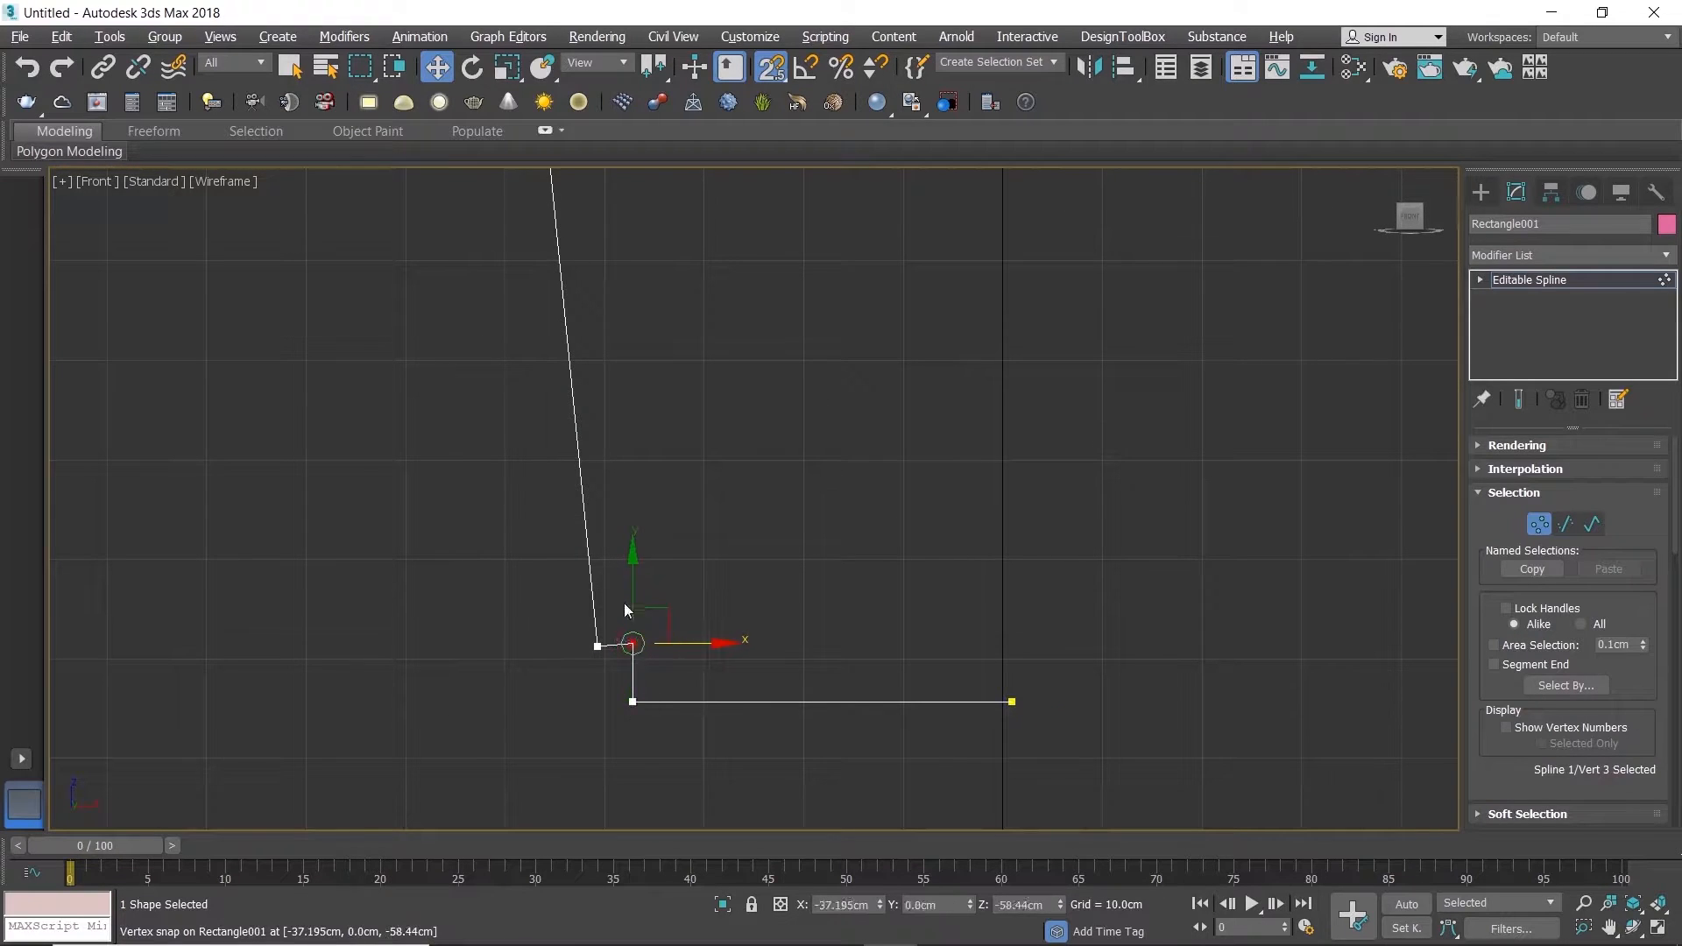
{"action": "left_click_drag", "start_coordinate": [634, 582], "coordinate": [598, 647]}
Step: Select the whole profile at spline level for outlining
{"action": "scroll", "coordinate": [627, 526], "scroll_direction": "down", "scroll_amount": 4}
{"action": "middle_click_drag", "start_coordinate": [631, 517], "coordinate": [668, 650]}
{"action": "scroll", "coordinate": [652, 487], "scroll_direction": "up", "scroll_amount": 1}
{"action": "key", "text": "3"}
{"action": "left_click_drag", "start_coordinate": [544, 455], "coordinate": [677, 535]}
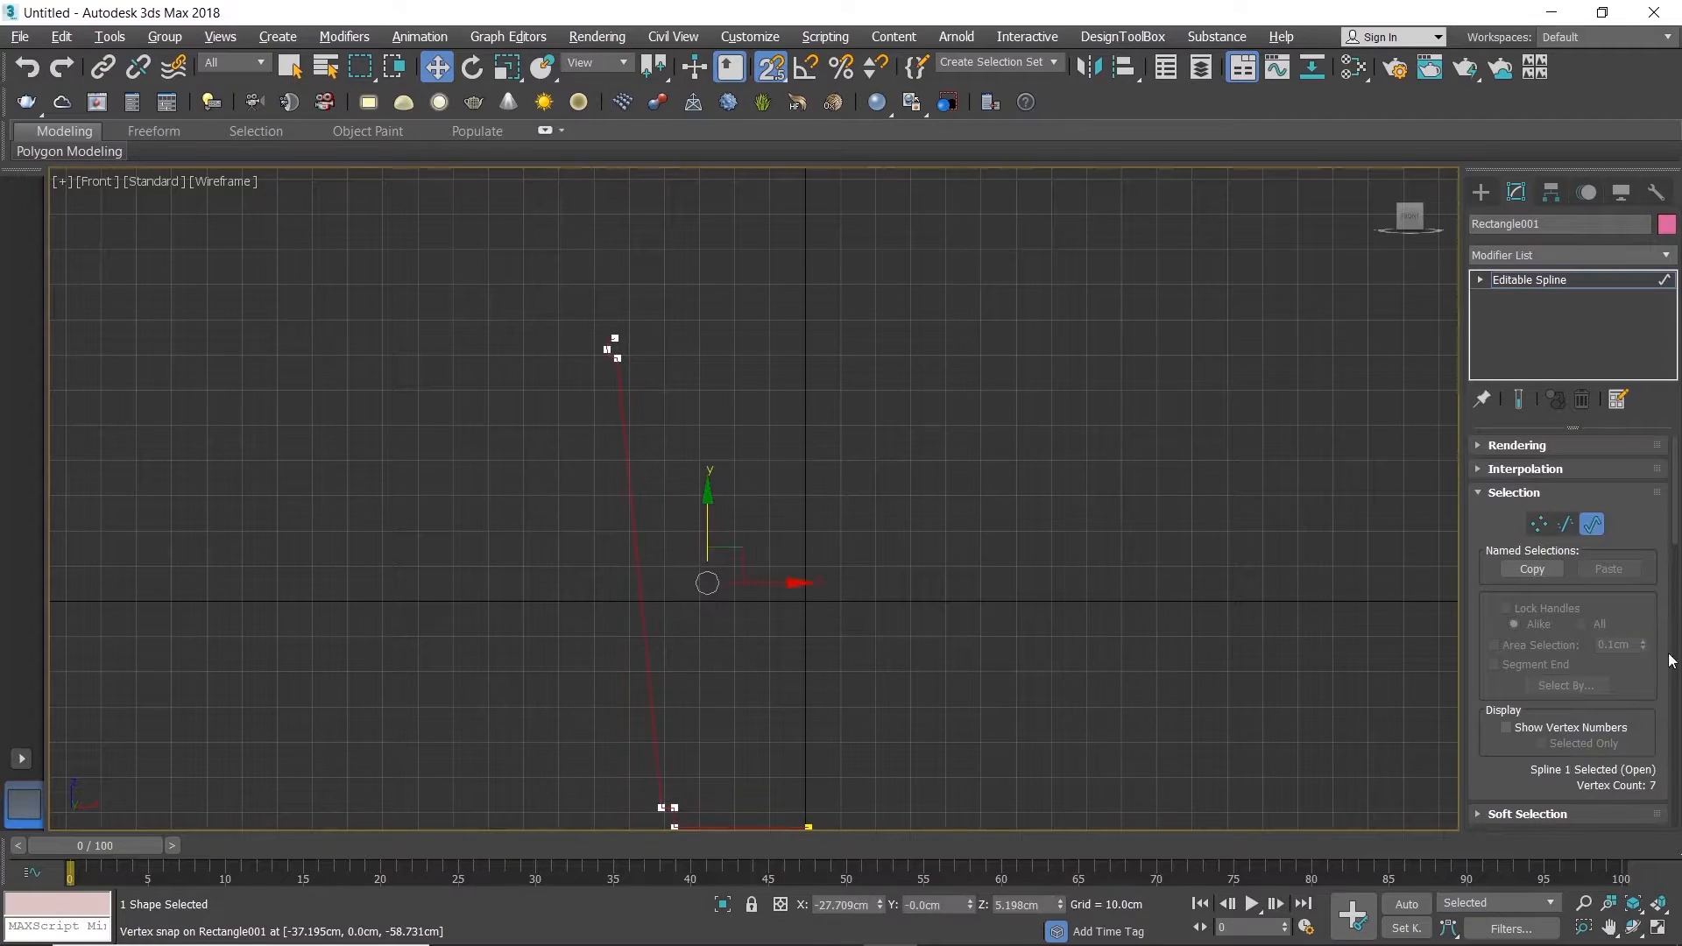
{"action": "scroll", "coordinate": [1607, 644], "scroll_direction": "down", "scroll_amount": 10}
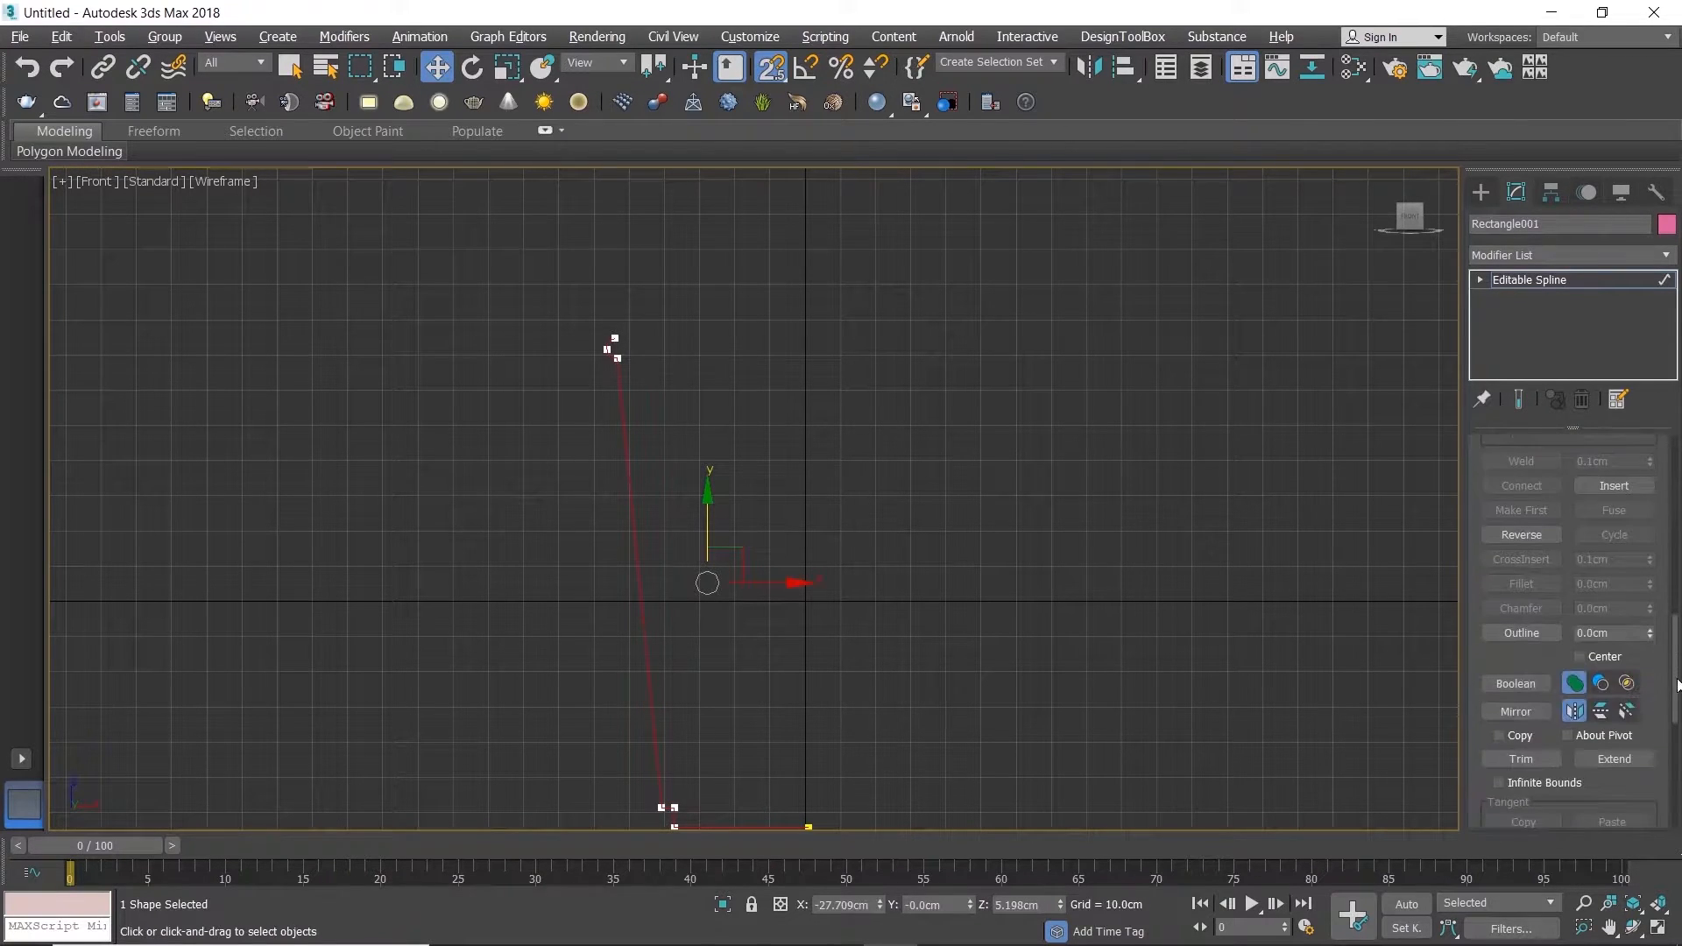
Step: Try to outline the profile spline freehand by about 3 cm
{"action": "left_click", "coordinate": [1518, 633]}
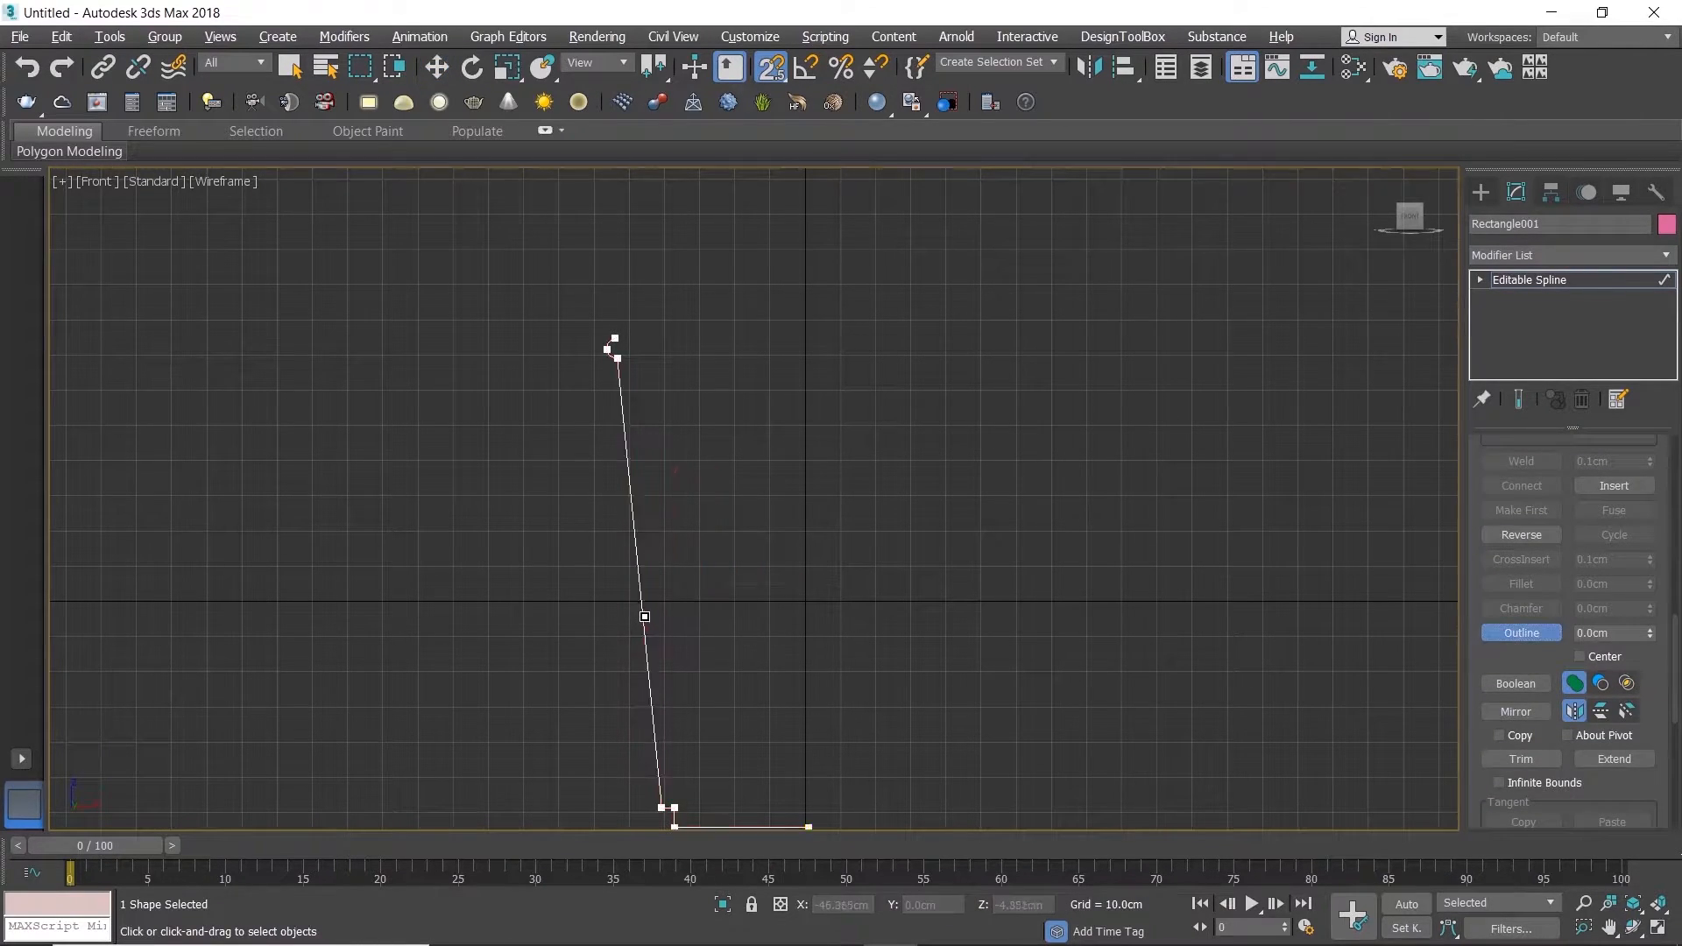
{"action": "left_click", "coordinate": [640, 607]}
{"action": "key", "text": "s"}
{"action": "left_click_drag", "start_coordinate": [640, 607], "coordinate": [647, 596]}
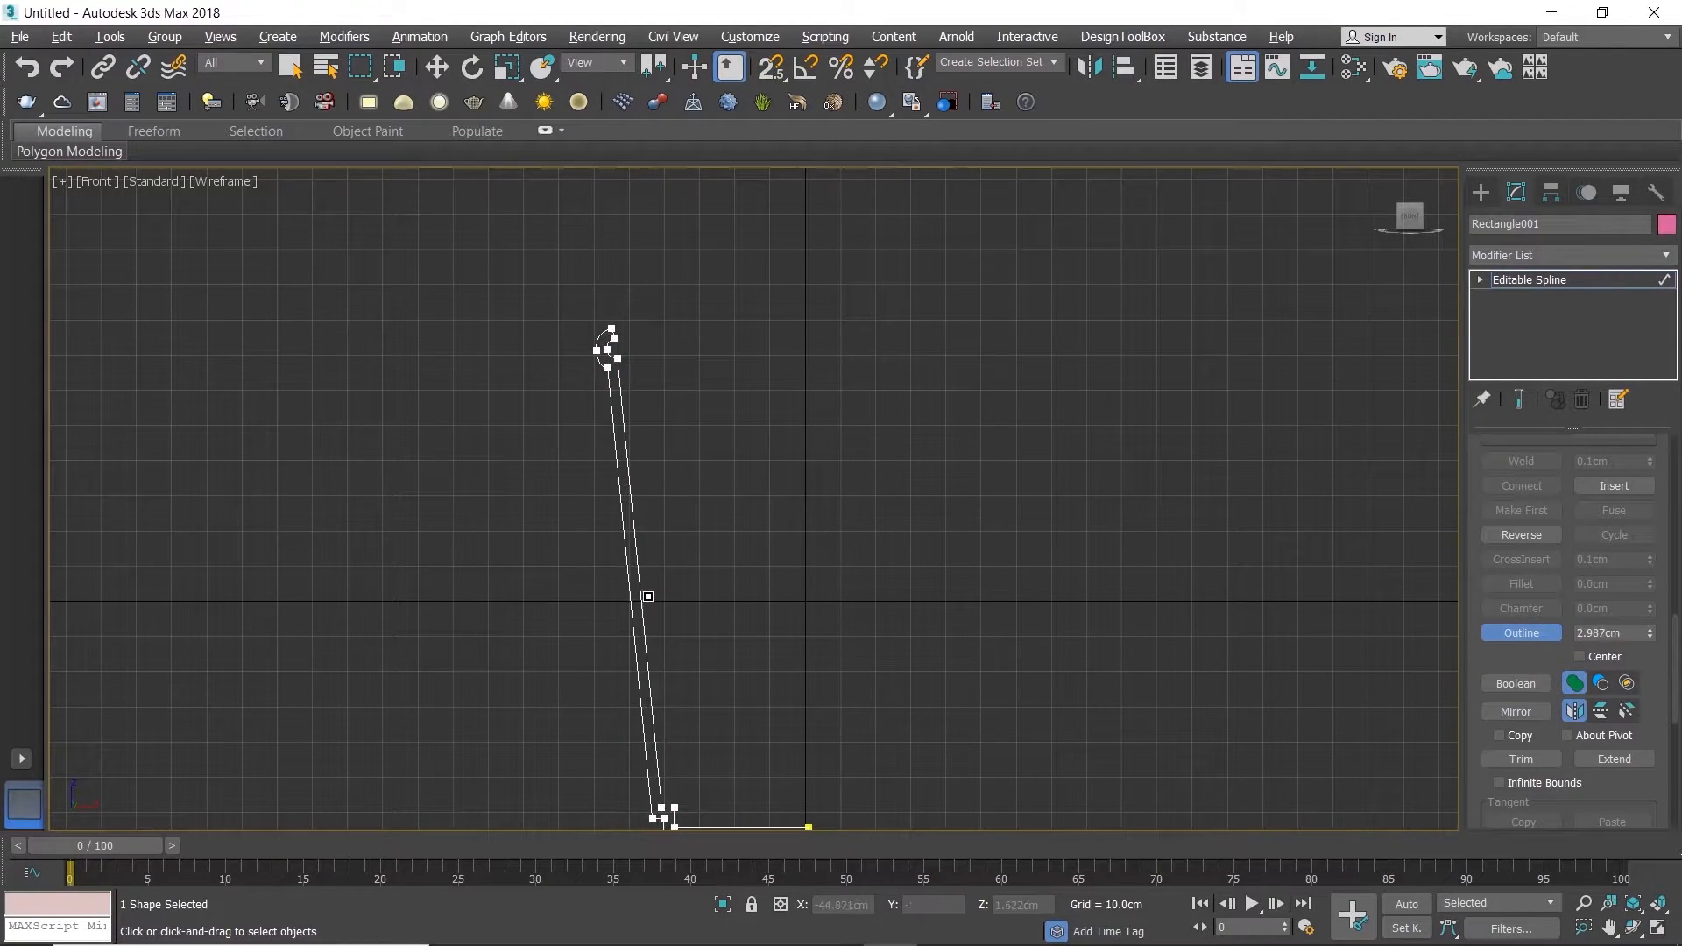
{"action": "key", "text": "ctrl+z"}
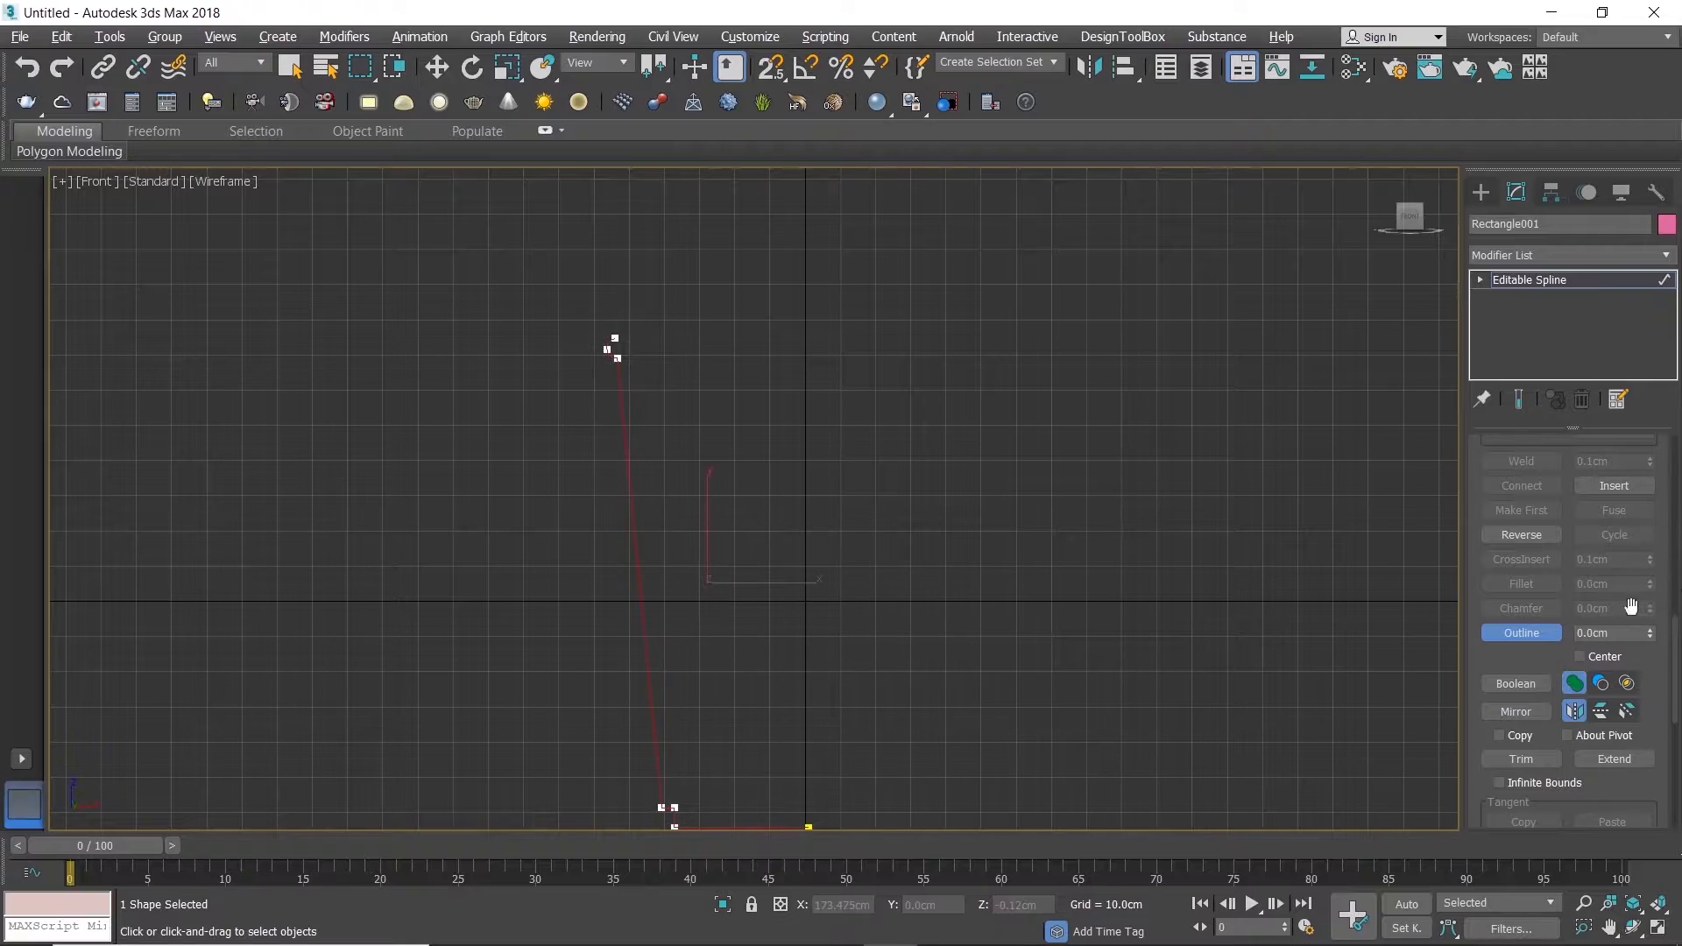
Step: Outline the profile spline by -1 cm to give the wall thickness
{"action": "left_click_drag", "start_coordinate": [1618, 634], "coordinate": [1366, 649]}
{"action": "type", "text": "-1"}
{"action": "key", "text": "Return"}
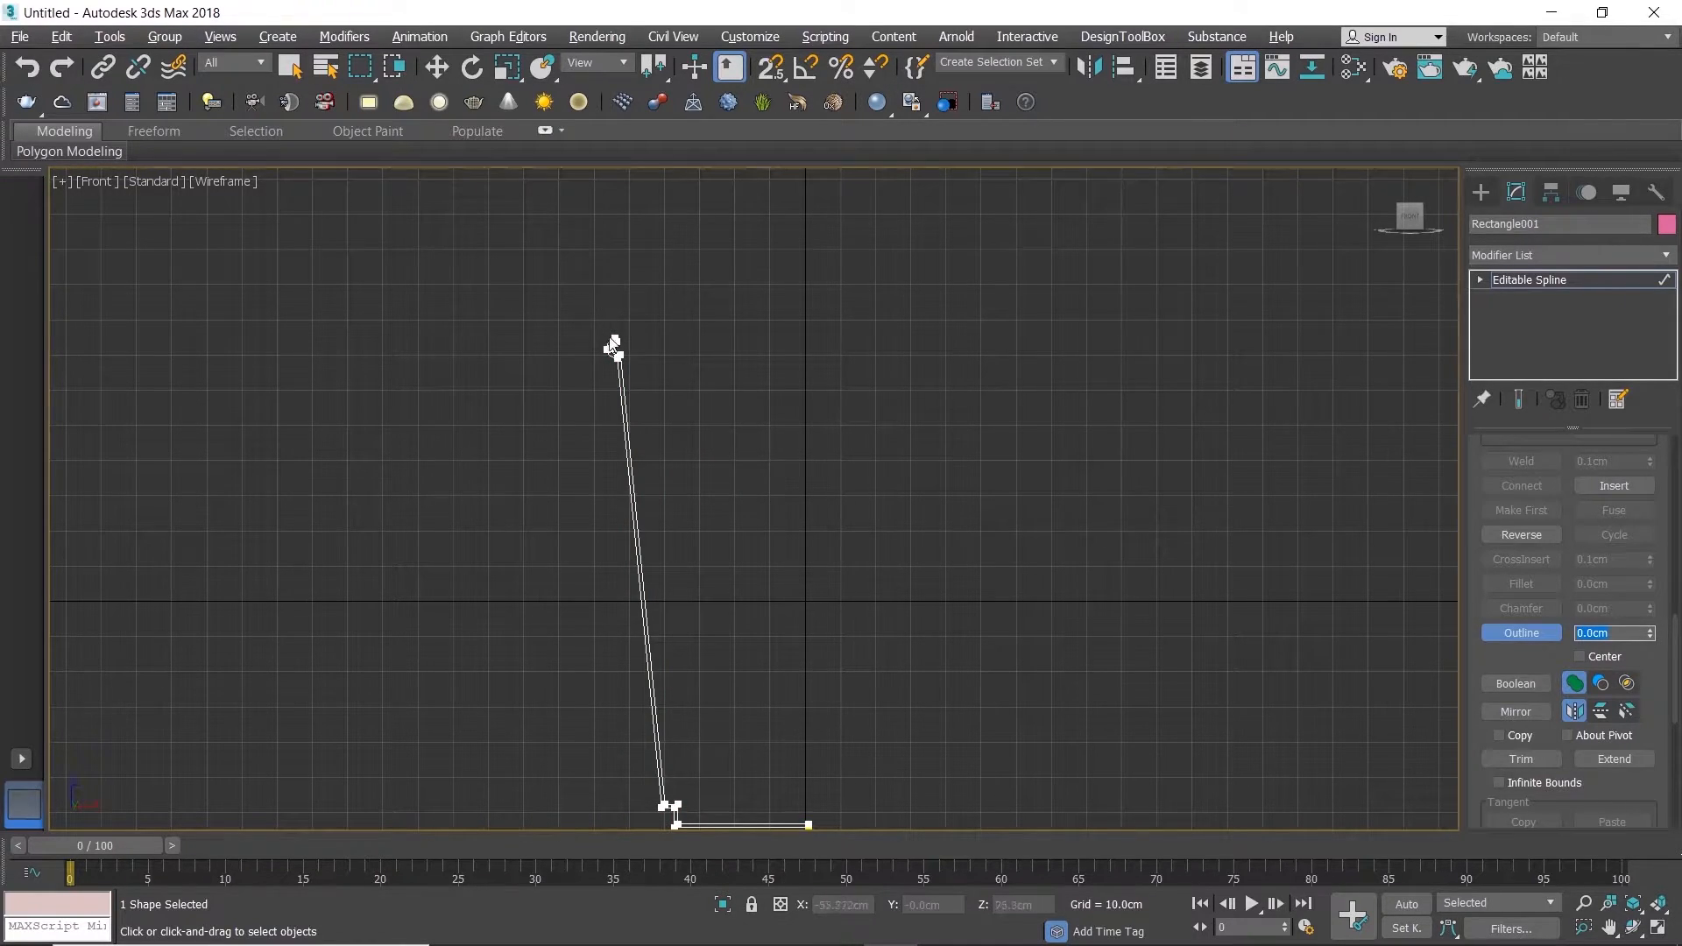
Step: Try to outline the already thickened profile spline by another 2 cm
{"action": "type", "text": "2"}
{"action": "key", "text": "Return"}
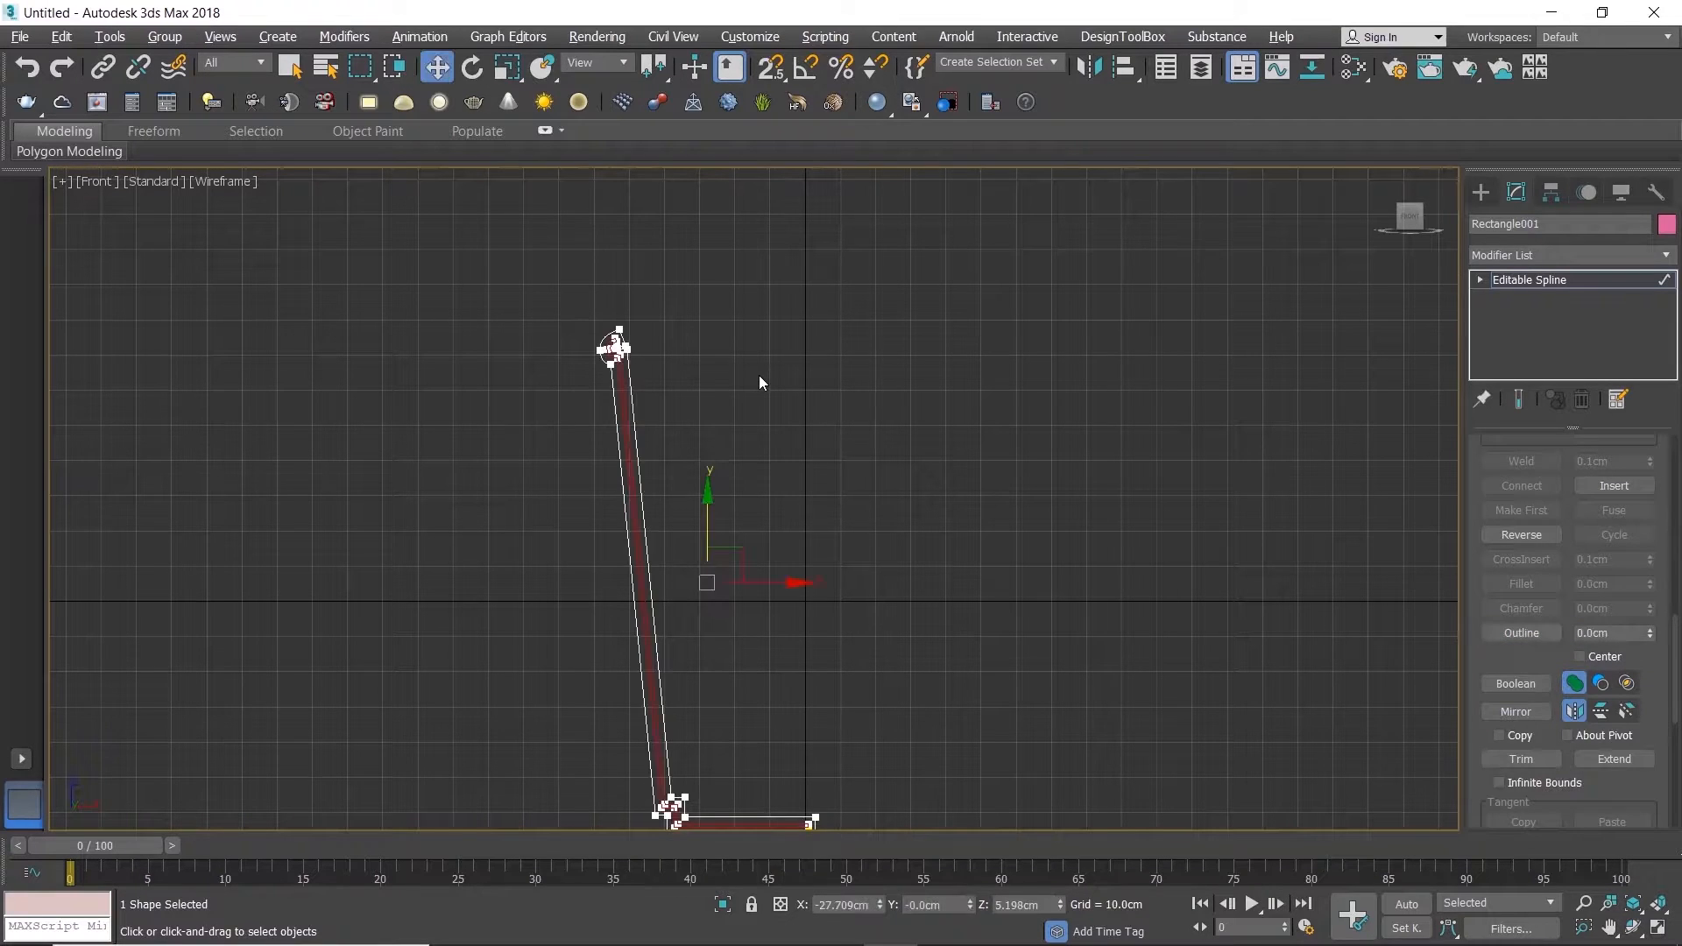
{"action": "left_click", "coordinate": [760, 378]}
Step: Leave the outline command and delete the inner curved segments of the profile's rim at segment level
{"action": "right_click", "coordinate": [751, 366]}
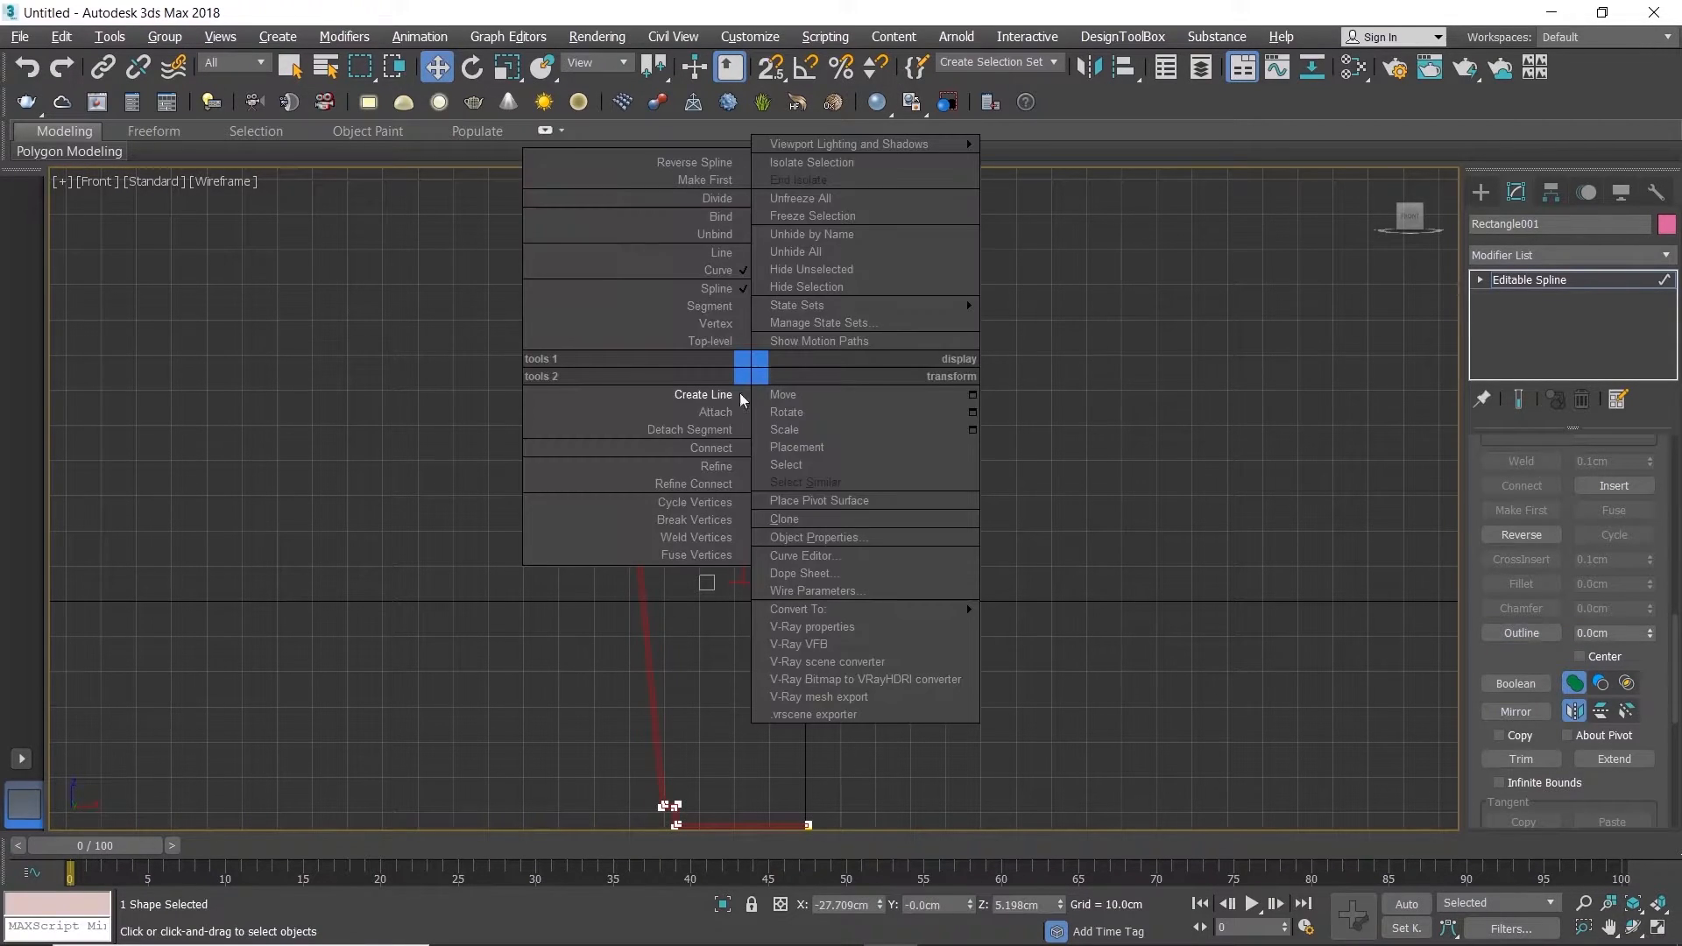
{"action": "left_click", "coordinate": [1078, 502]}
{"action": "key", "text": "2"}
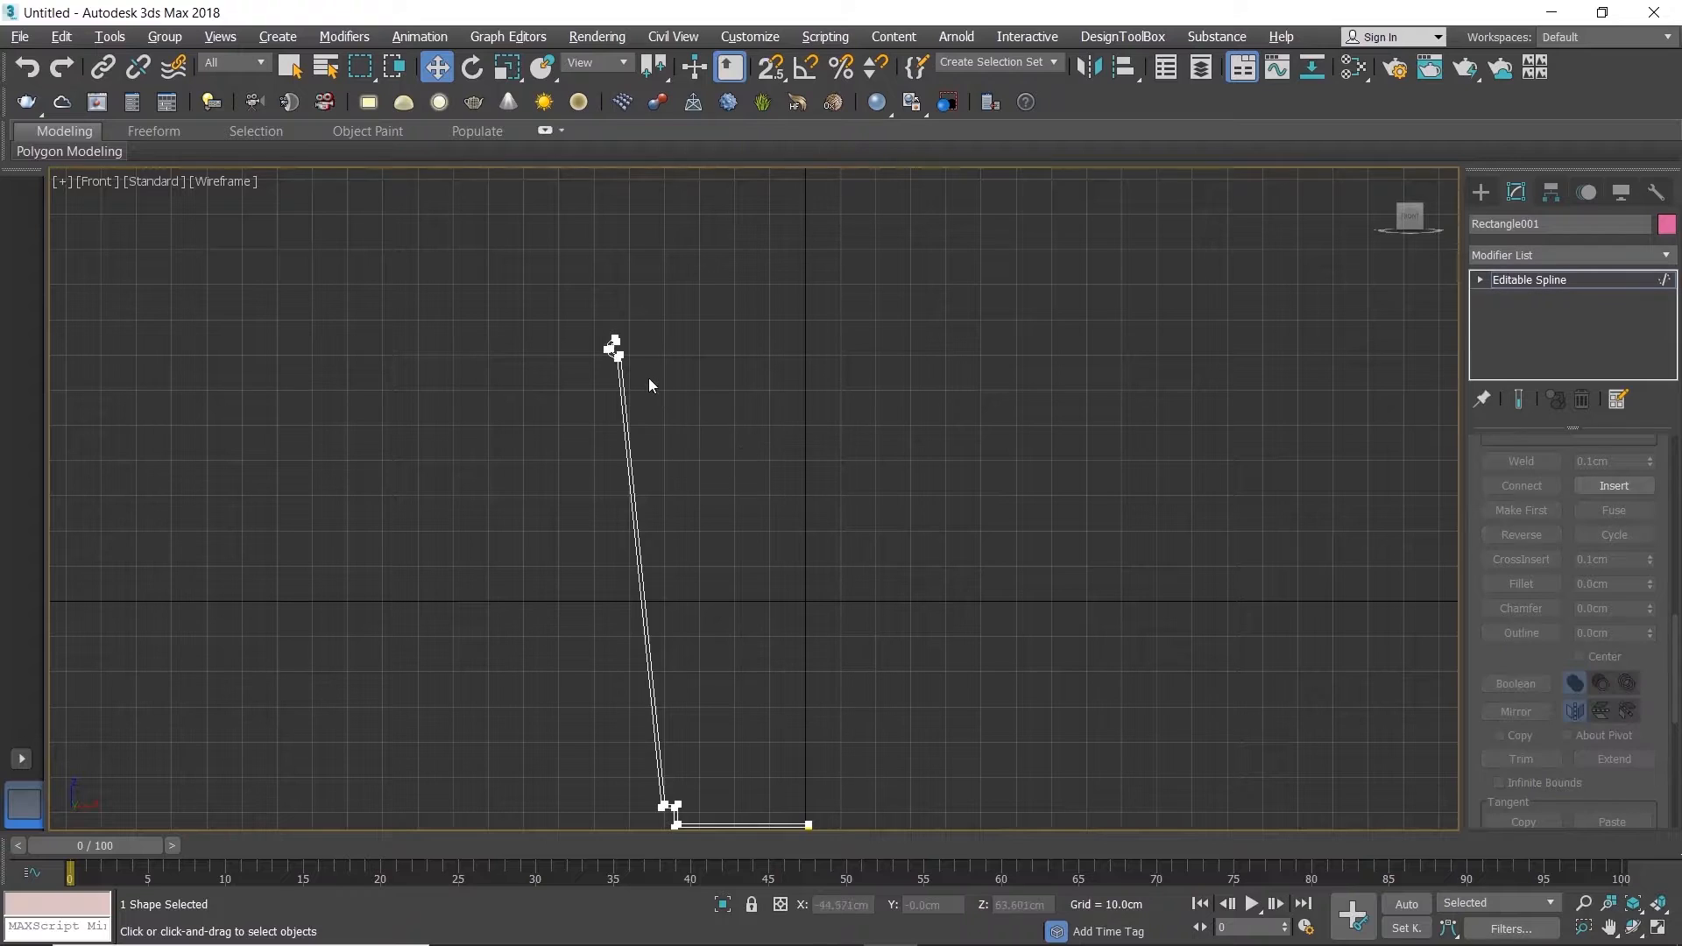
{"action": "scroll", "coordinate": [1659, 706], "scroll_direction": "up", "scroll_amount": 5}
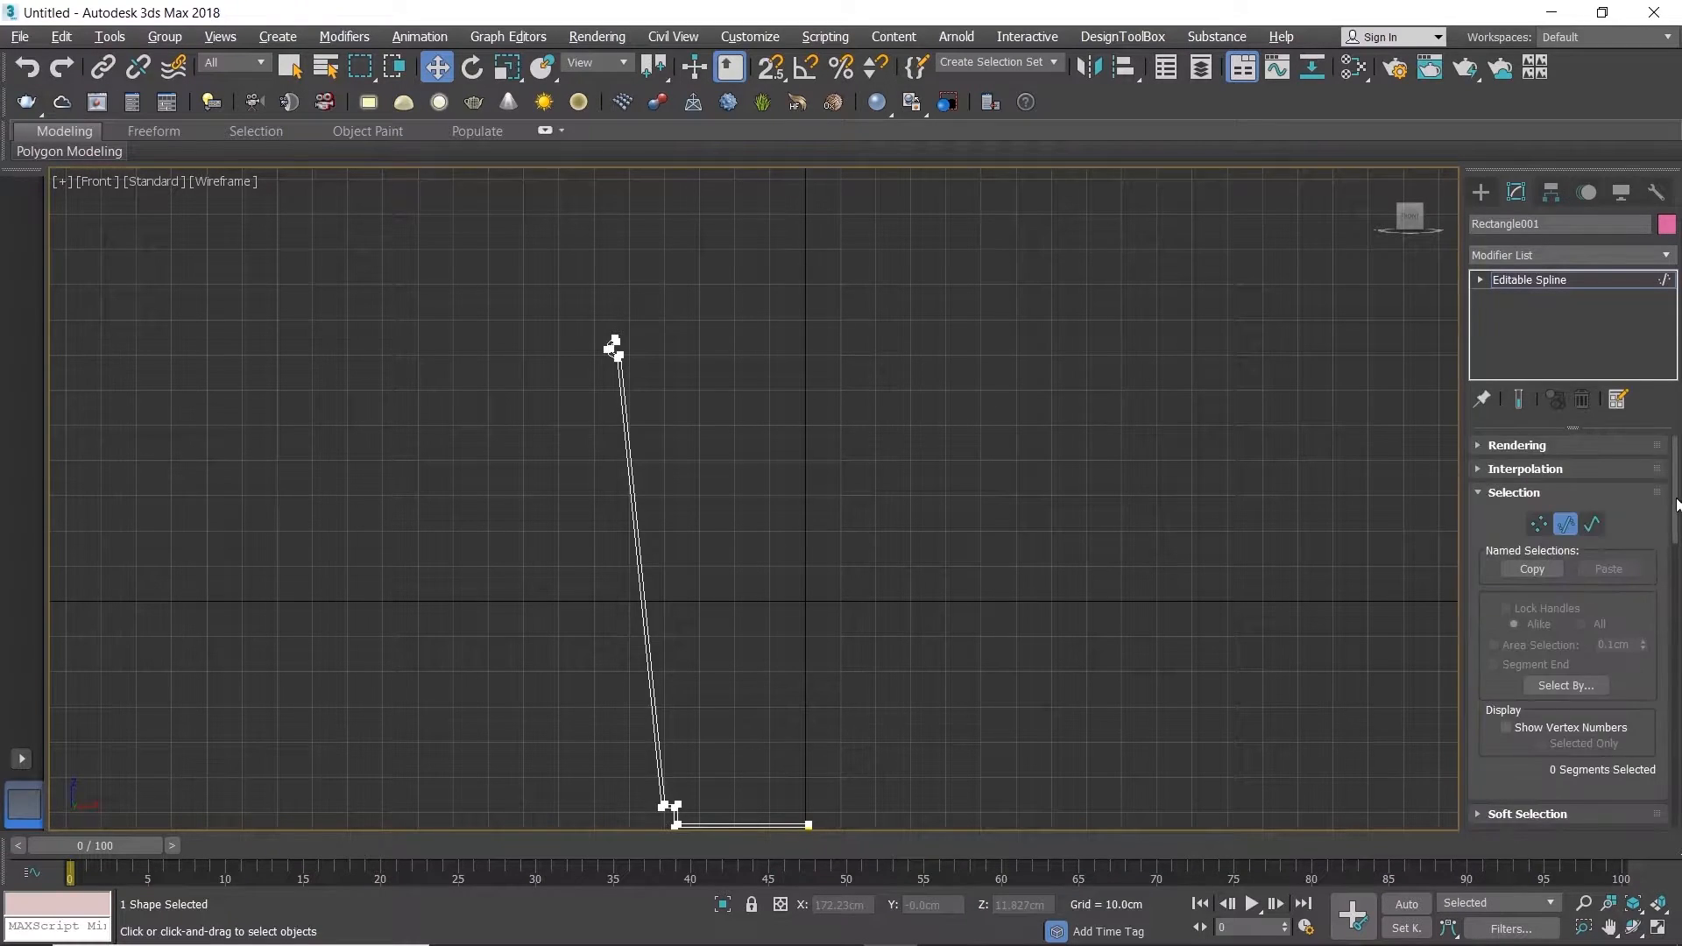
{"action": "scroll", "coordinate": [587, 343], "scroll_direction": "up", "scroll_amount": 5}
{"action": "left_click_drag", "start_coordinate": [637, 394], "coordinate": [544, 340]}
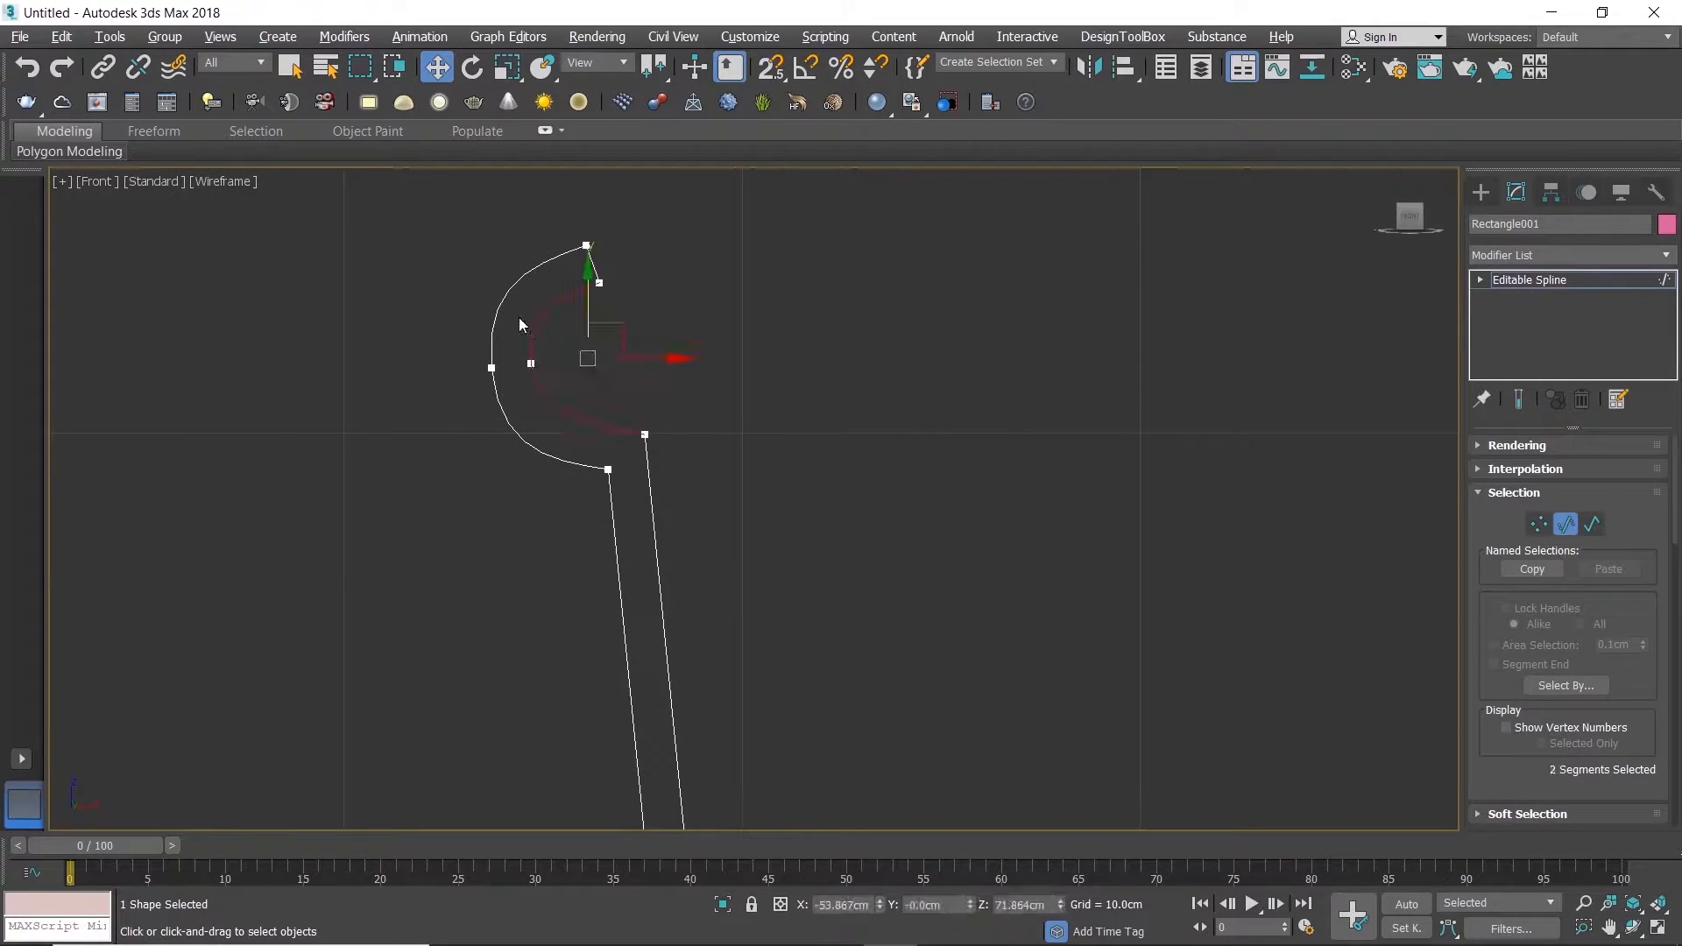
{"action": "key", "text": "Delete"}
Step: Create a straight line, snapped to vertices, from the upper end of the inner wall to the rim's top vertex
{"action": "right_click", "coordinate": [661, 349]}
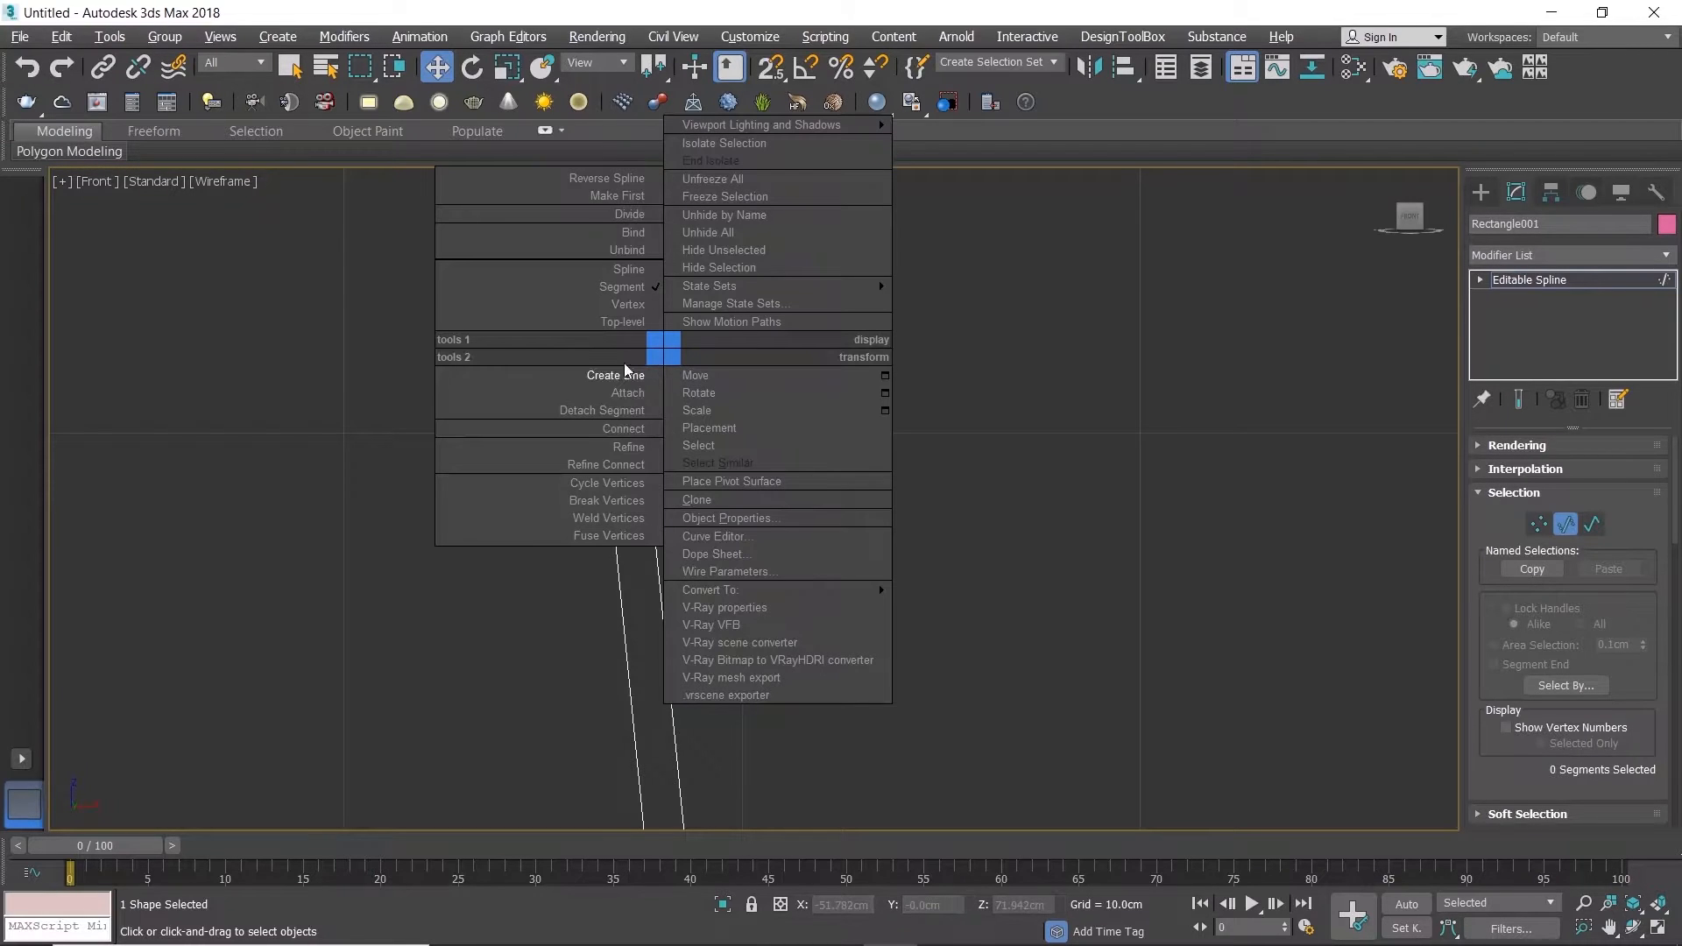
{"action": "left_click", "coordinate": [561, 383]}
{"action": "key", "text": "s"}
{"action": "left_click_drag", "start_coordinate": [647, 433], "coordinate": [565, 238]}
{"action": "left_click", "coordinate": [821, 558]}
{"action": "right_click", "coordinate": [660, 333]}
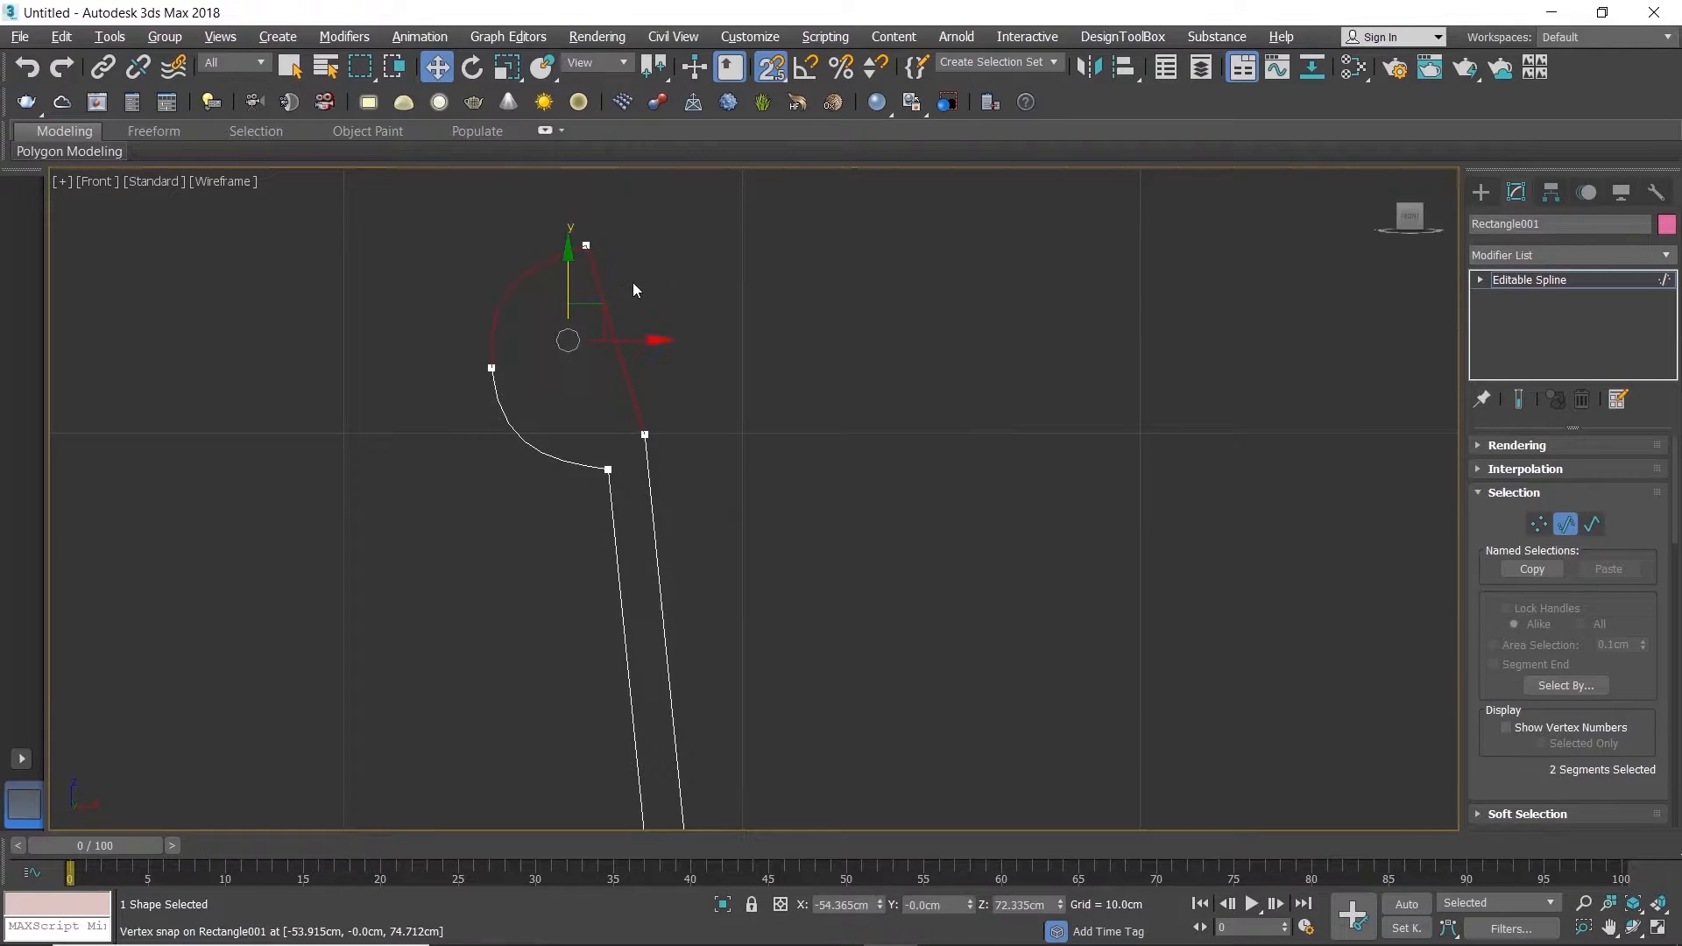
Step: Convert the rim's top vertex to Corner and move it about 1 cm along X, in line with the inner wall
{"action": "key", "text": "1"}
{"action": "left_click", "coordinate": [586, 245]}
{"action": "right_click", "coordinate": [631, 282]}
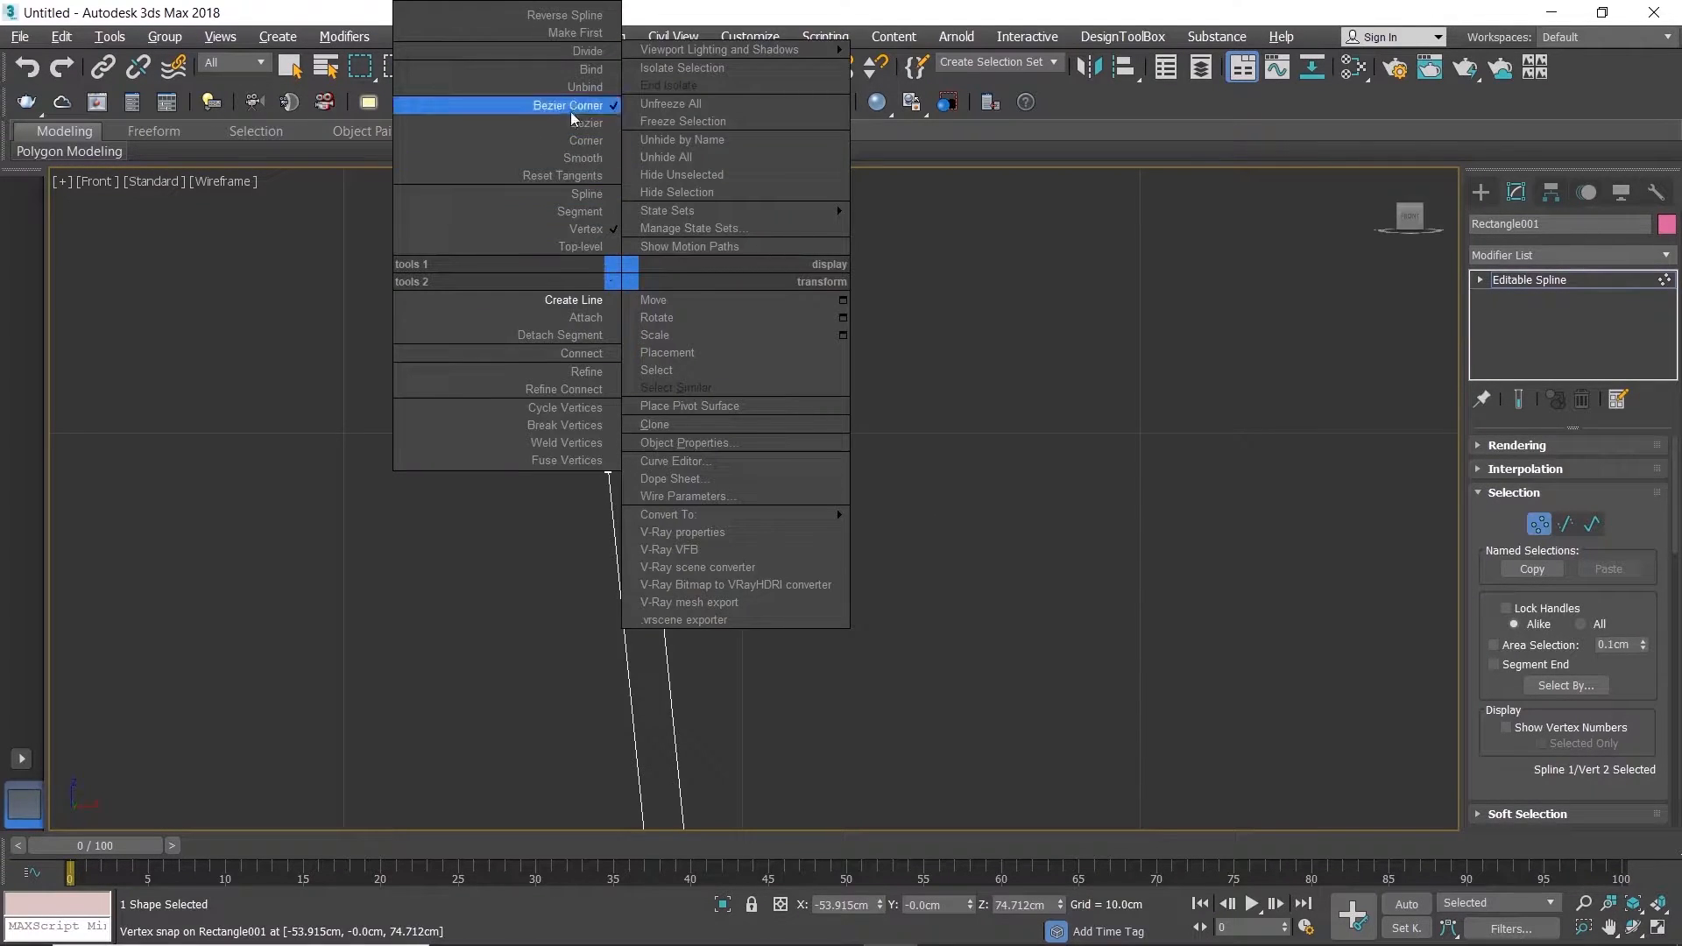
{"action": "left_click", "coordinate": [561, 140]}
{"action": "key", "text": "s"}
{"action": "left_click_drag", "start_coordinate": [676, 245], "coordinate": [708, 252]}
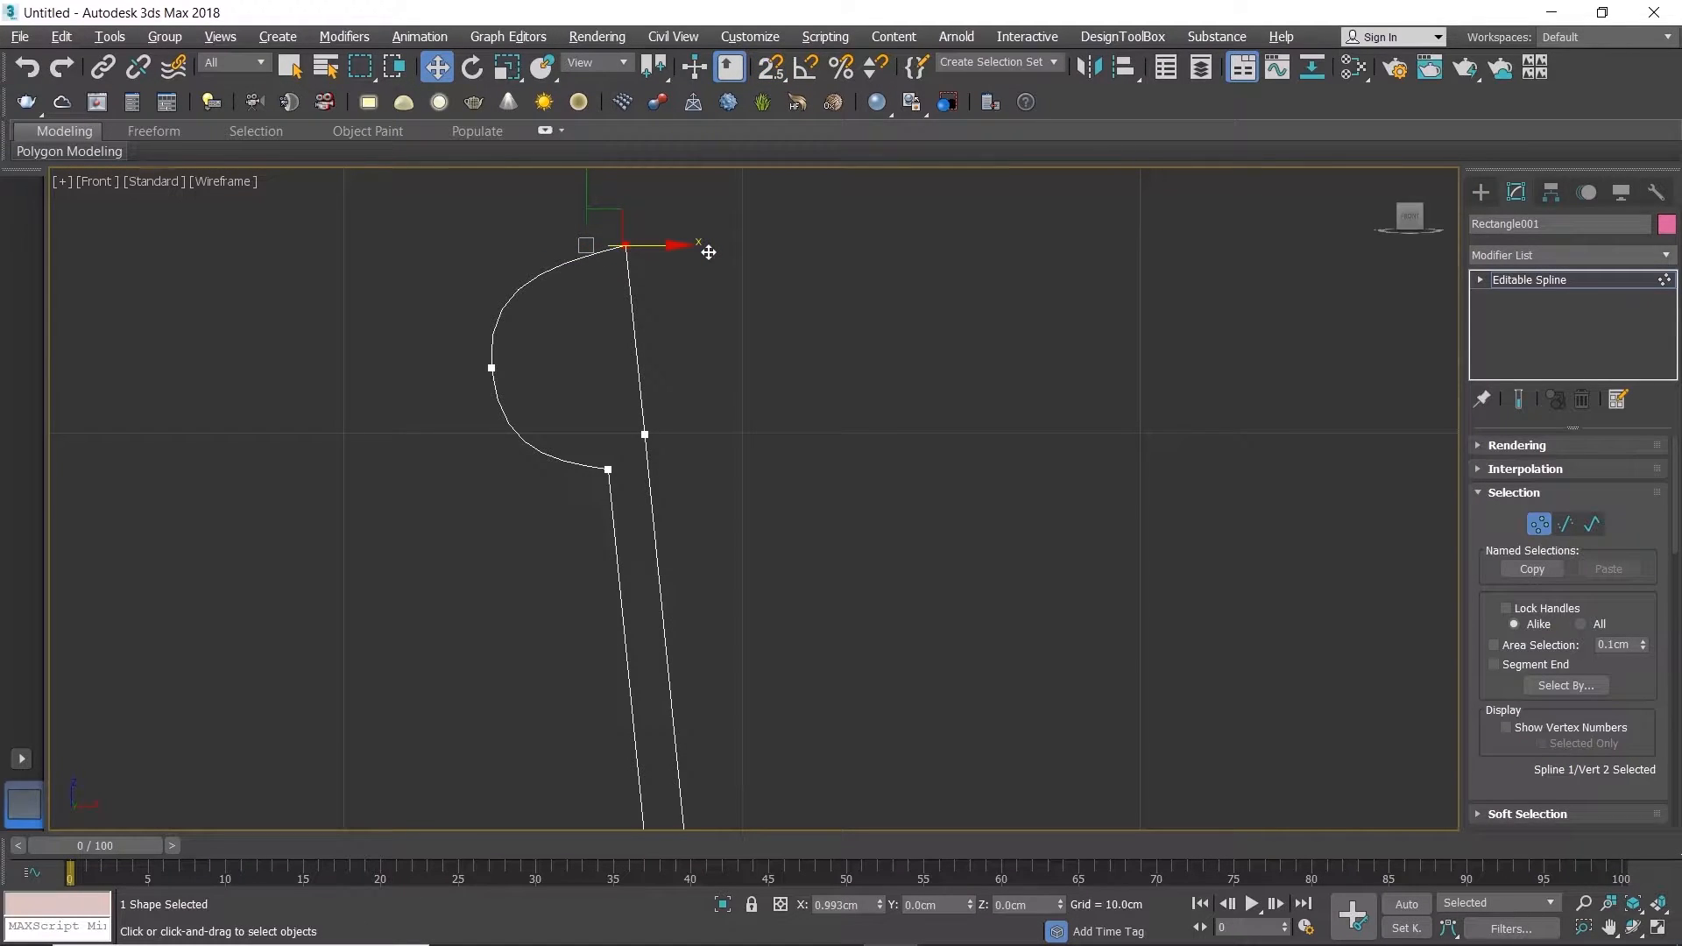
{"action": "left_click_drag", "start_coordinate": [710, 252], "coordinate": [706, 252]}
Step: Weld the vertices on the rim's inner side with a 0.1 cm threshold and delete the surplus vertex along the inner wall
{"action": "left_click_drag", "start_coordinate": [613, 225], "coordinate": [694, 442]}
{"action": "left_click_drag", "start_coordinate": [1674, 555], "coordinate": [1672, 616]}
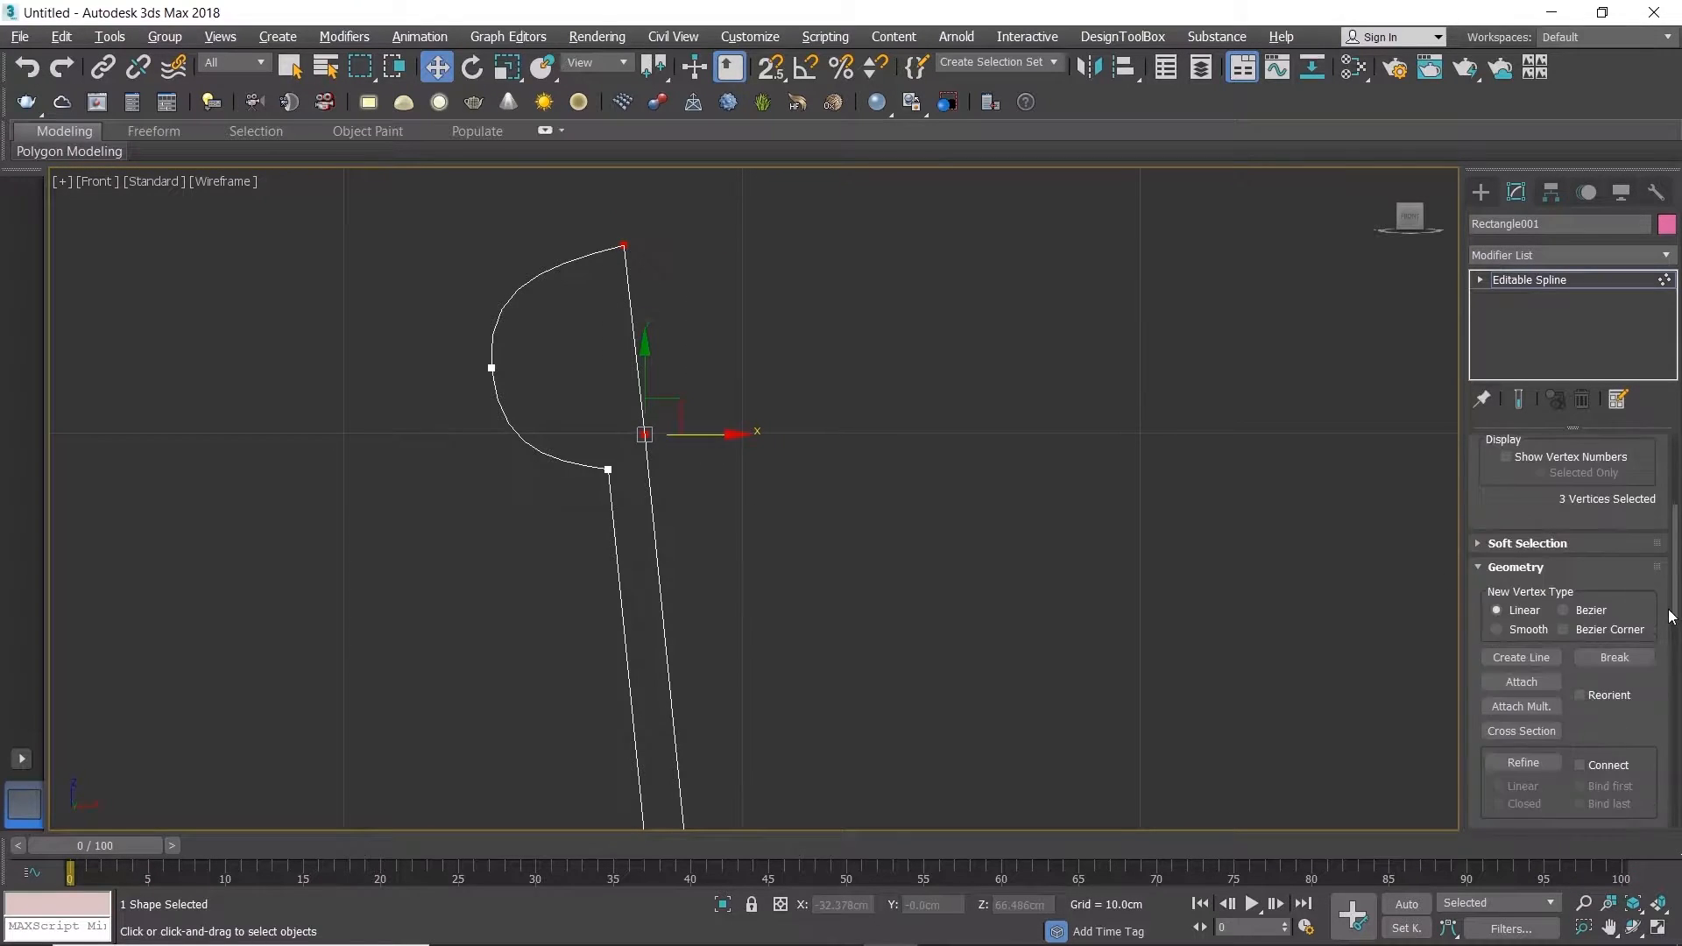
{"action": "scroll", "coordinate": [1582, 662], "scroll_direction": "down", "scroll_amount": 5}
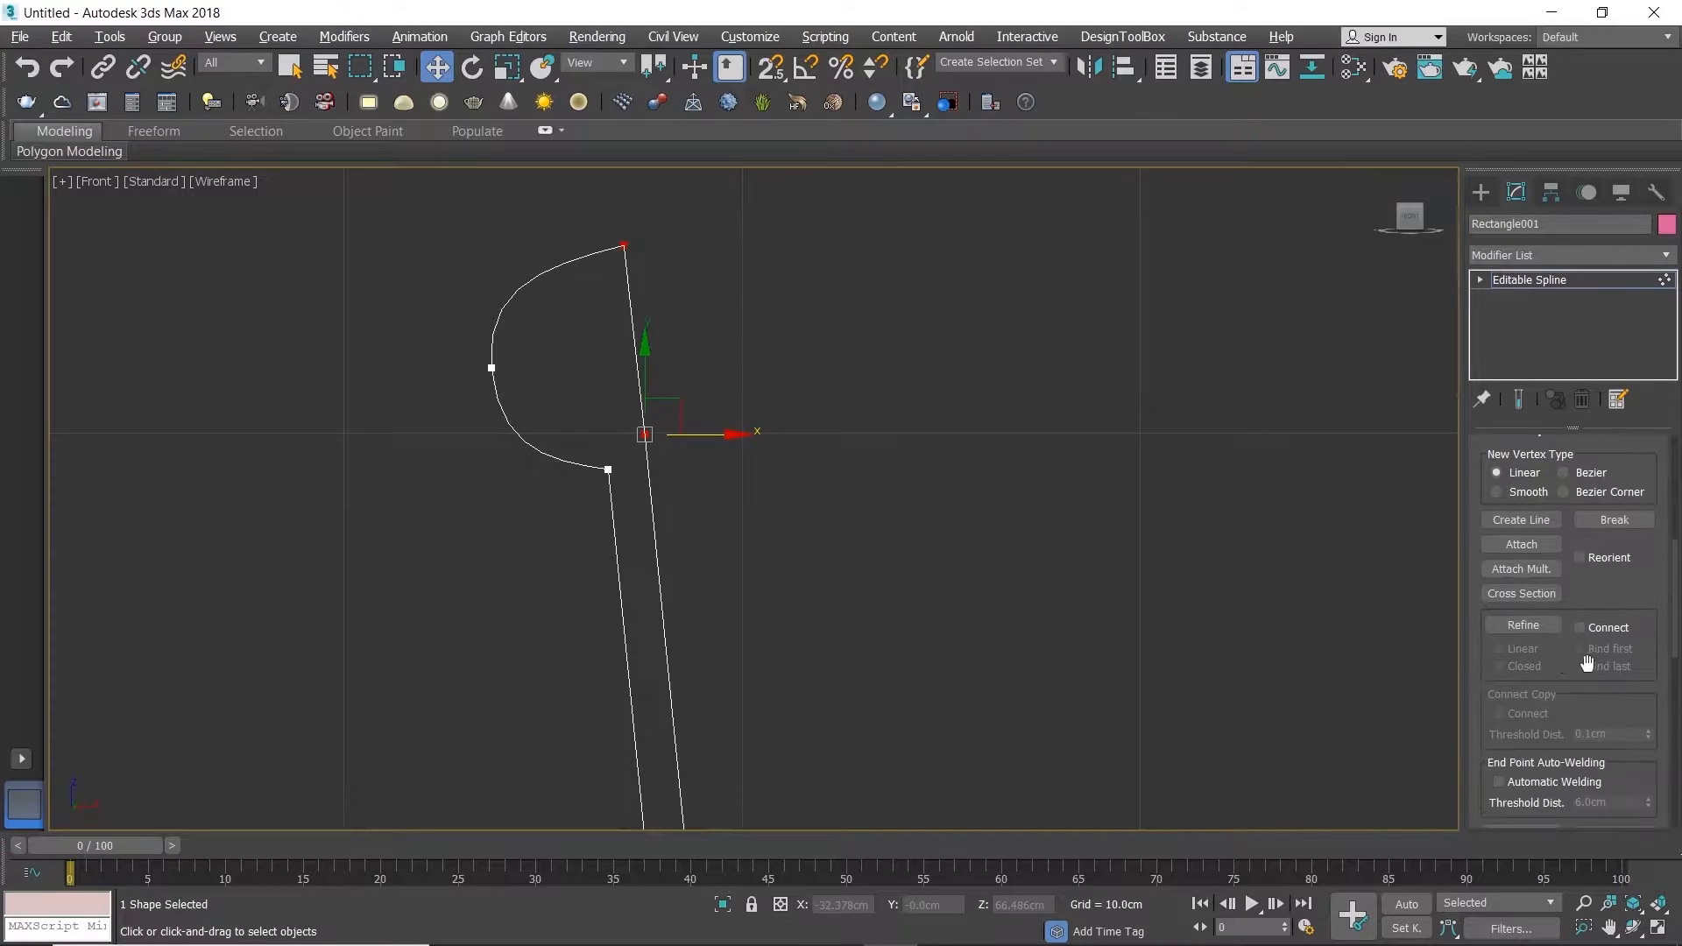
{"action": "left_click", "coordinate": [1524, 676]}
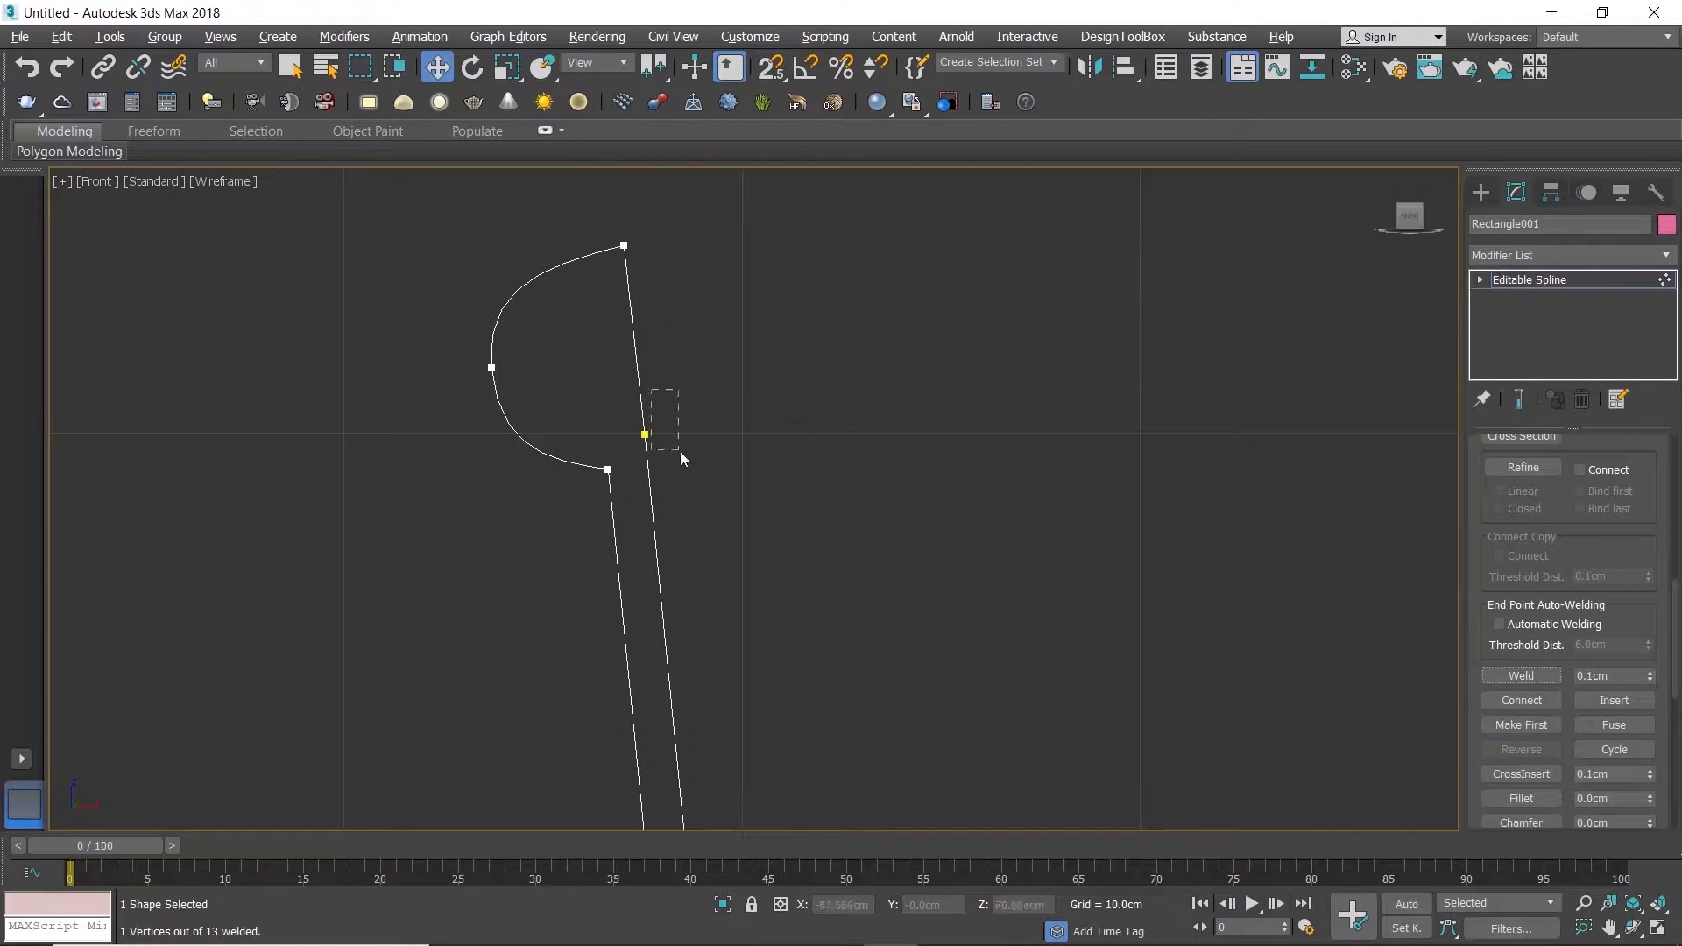
{"action": "left_click_drag", "start_coordinate": [652, 440], "coordinate": [651, 441]}
{"action": "key", "text": "Delete"}
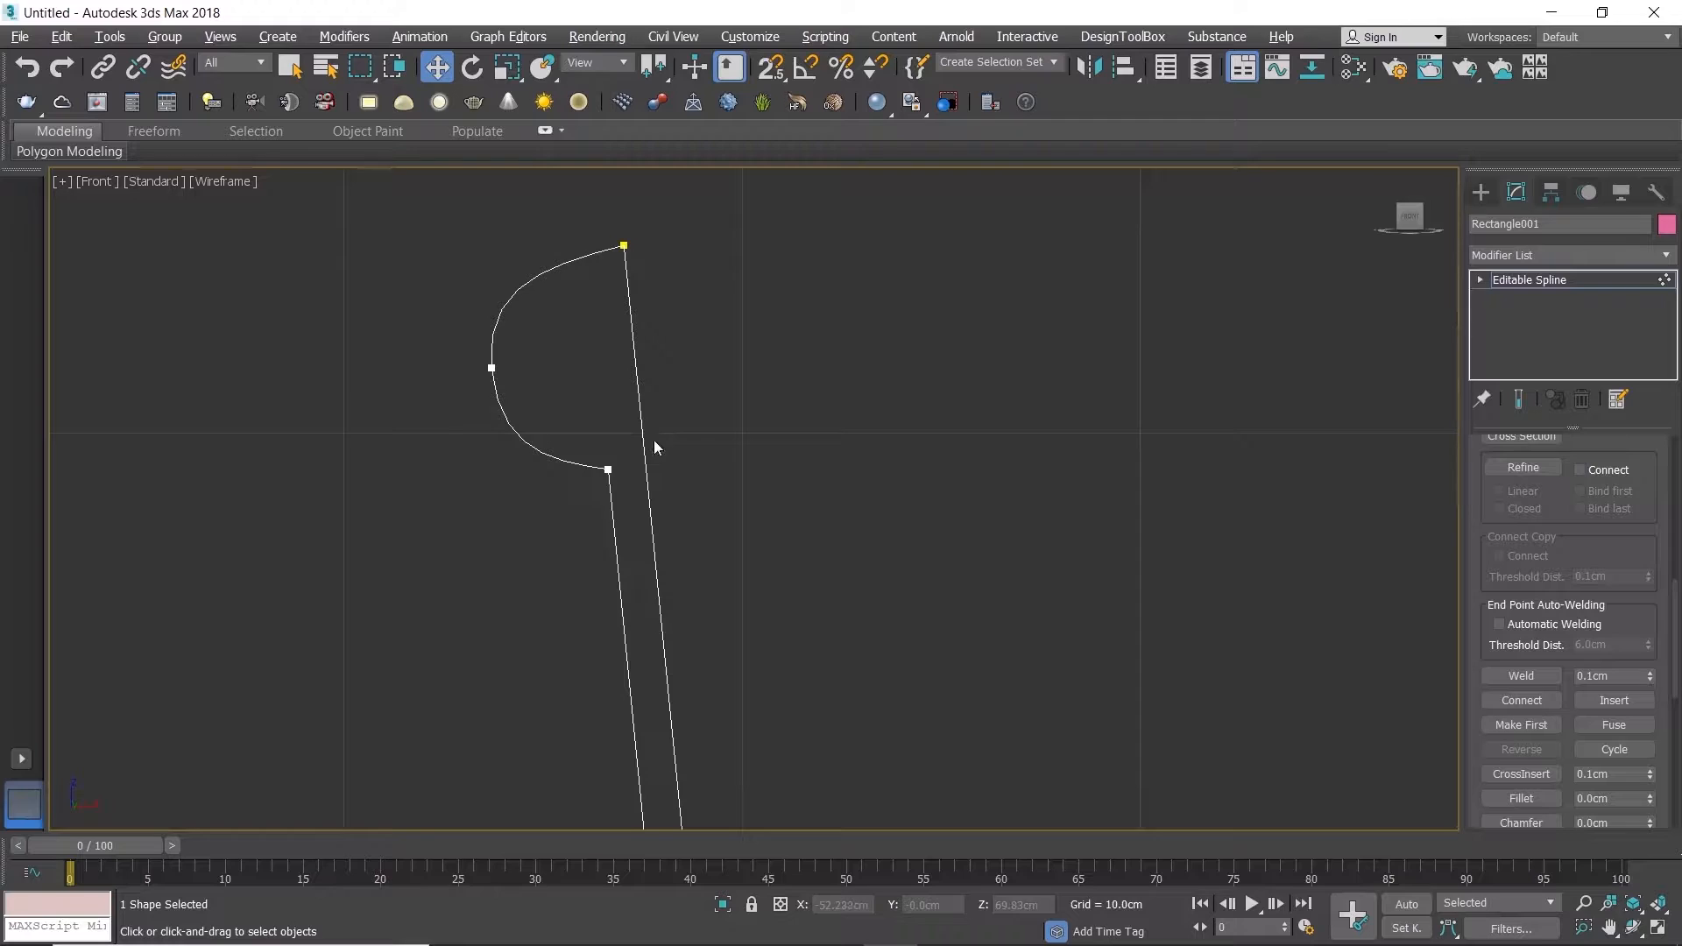
Step: Rotate the rim's outermost vertex so that its tangent handles stand vertical
{"action": "left_click_drag", "start_coordinate": [447, 360], "coordinate": [518, 398]}
{"action": "middle_click_drag", "start_coordinate": [518, 398], "coordinate": [541, 447]}
{"action": "key", "text": "e"}
{"action": "left_click_drag", "start_coordinate": [586, 380], "coordinate": [593, 378]}
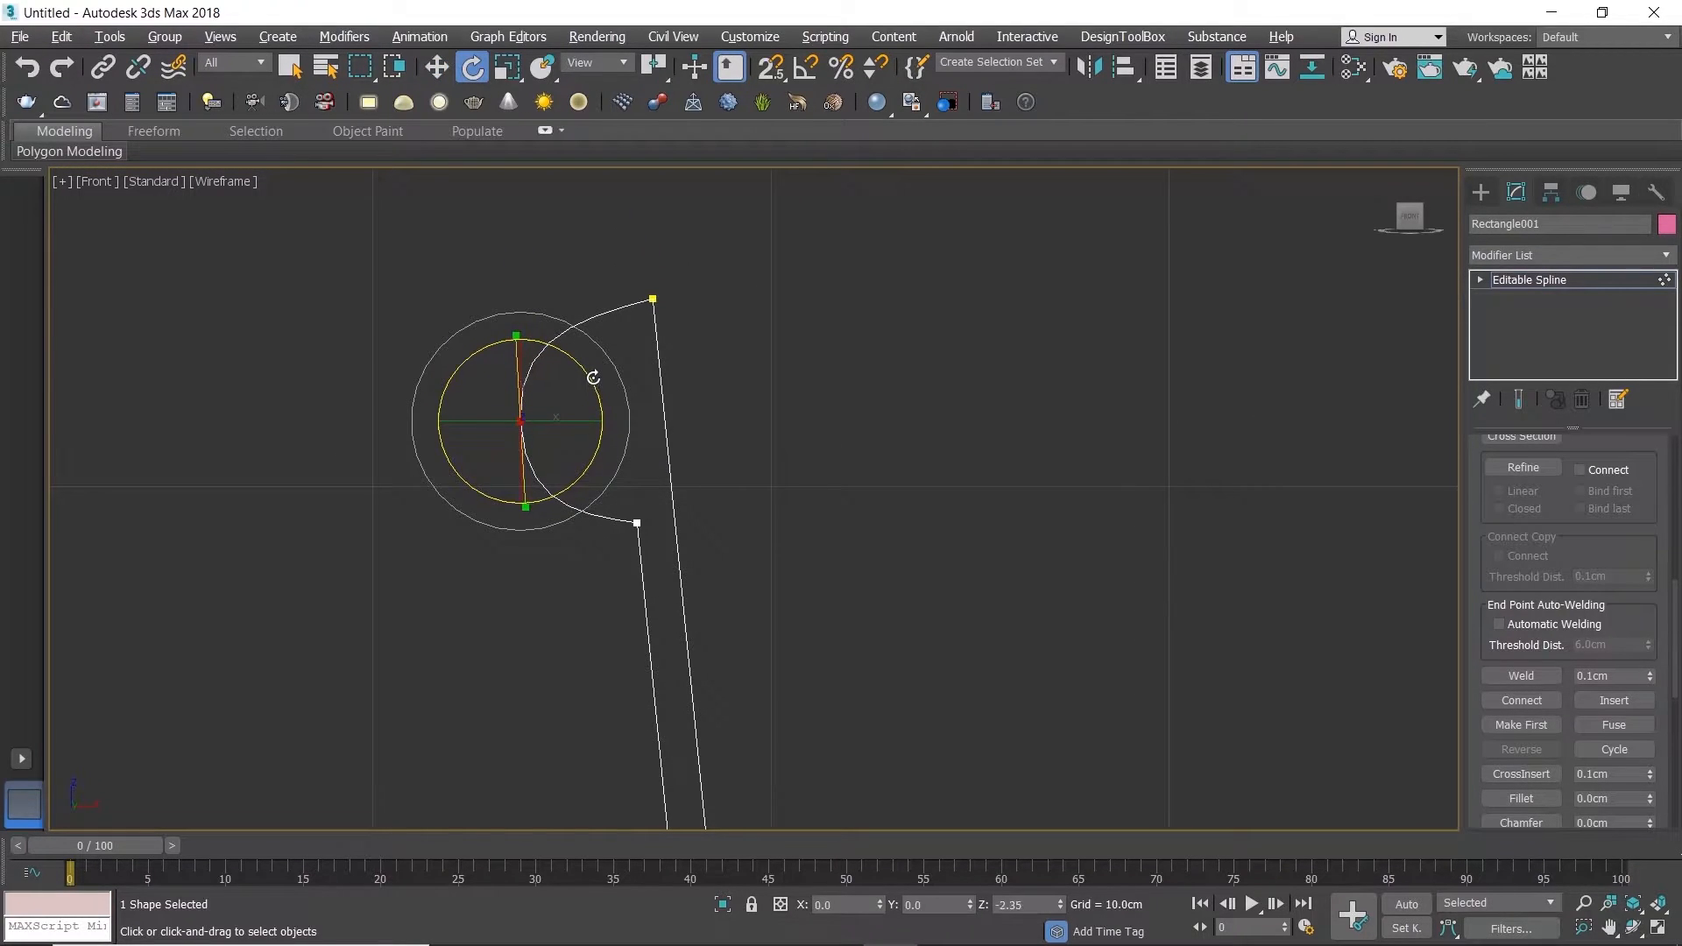
{"action": "key", "text": "w"}
{"action": "left_click_drag", "start_coordinate": [523, 337], "coordinate": [522, 343]}
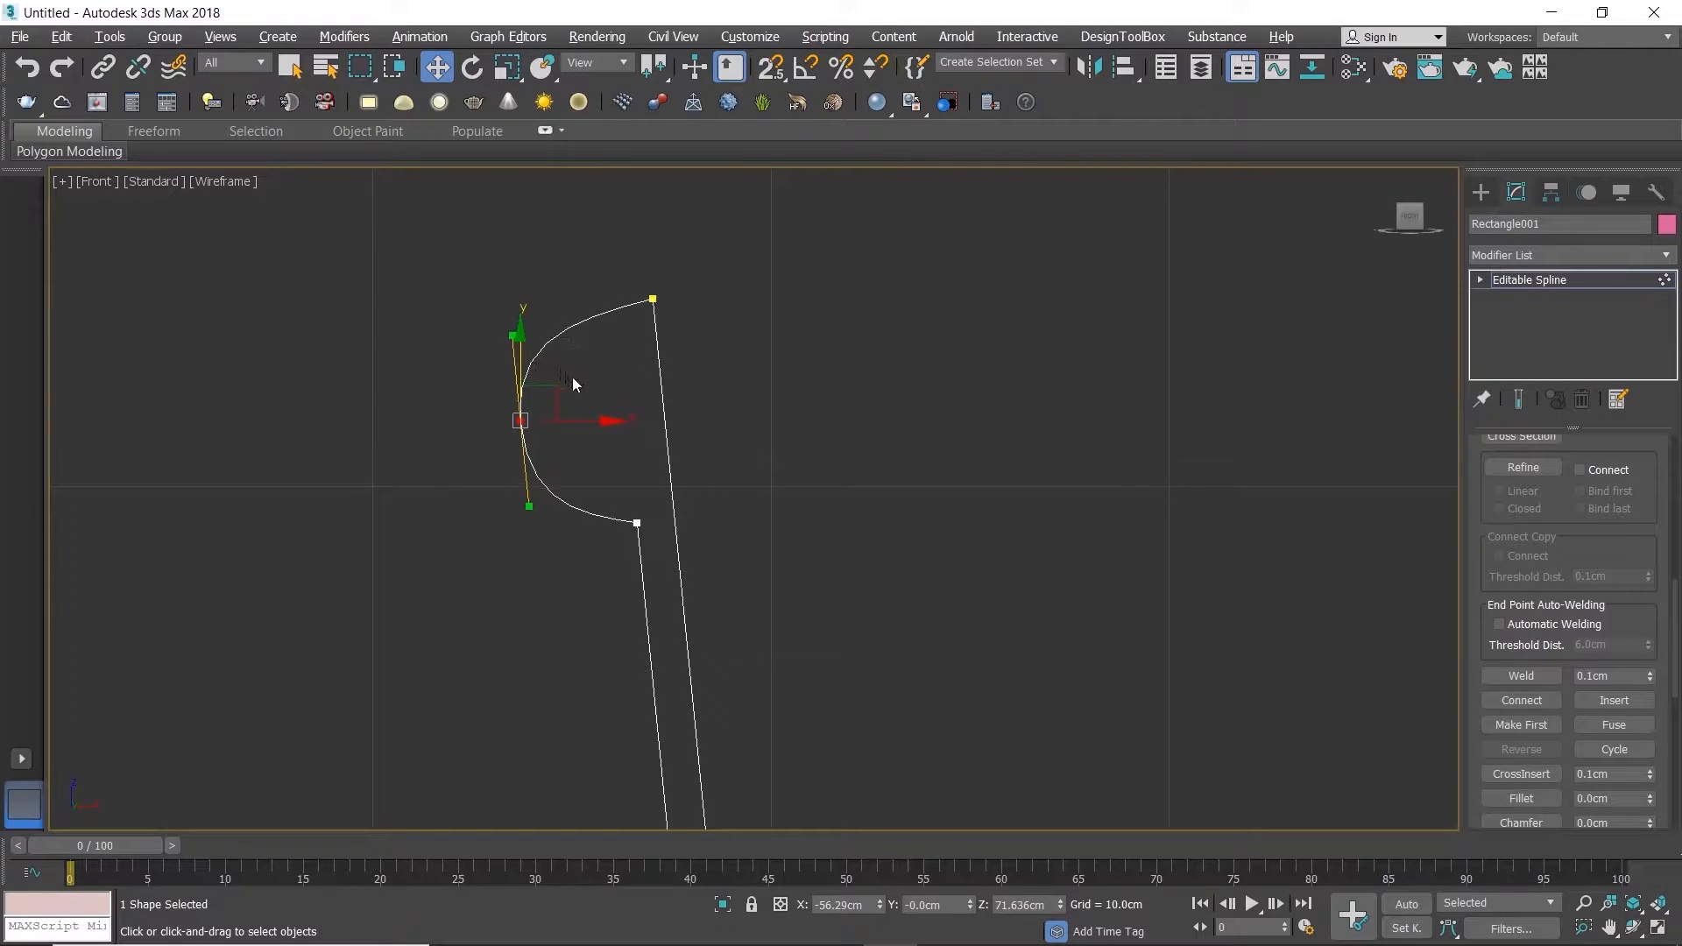
{"action": "key", "text": "e"}
{"action": "left_click_drag", "start_coordinate": [597, 398], "coordinate": [601, 408]}
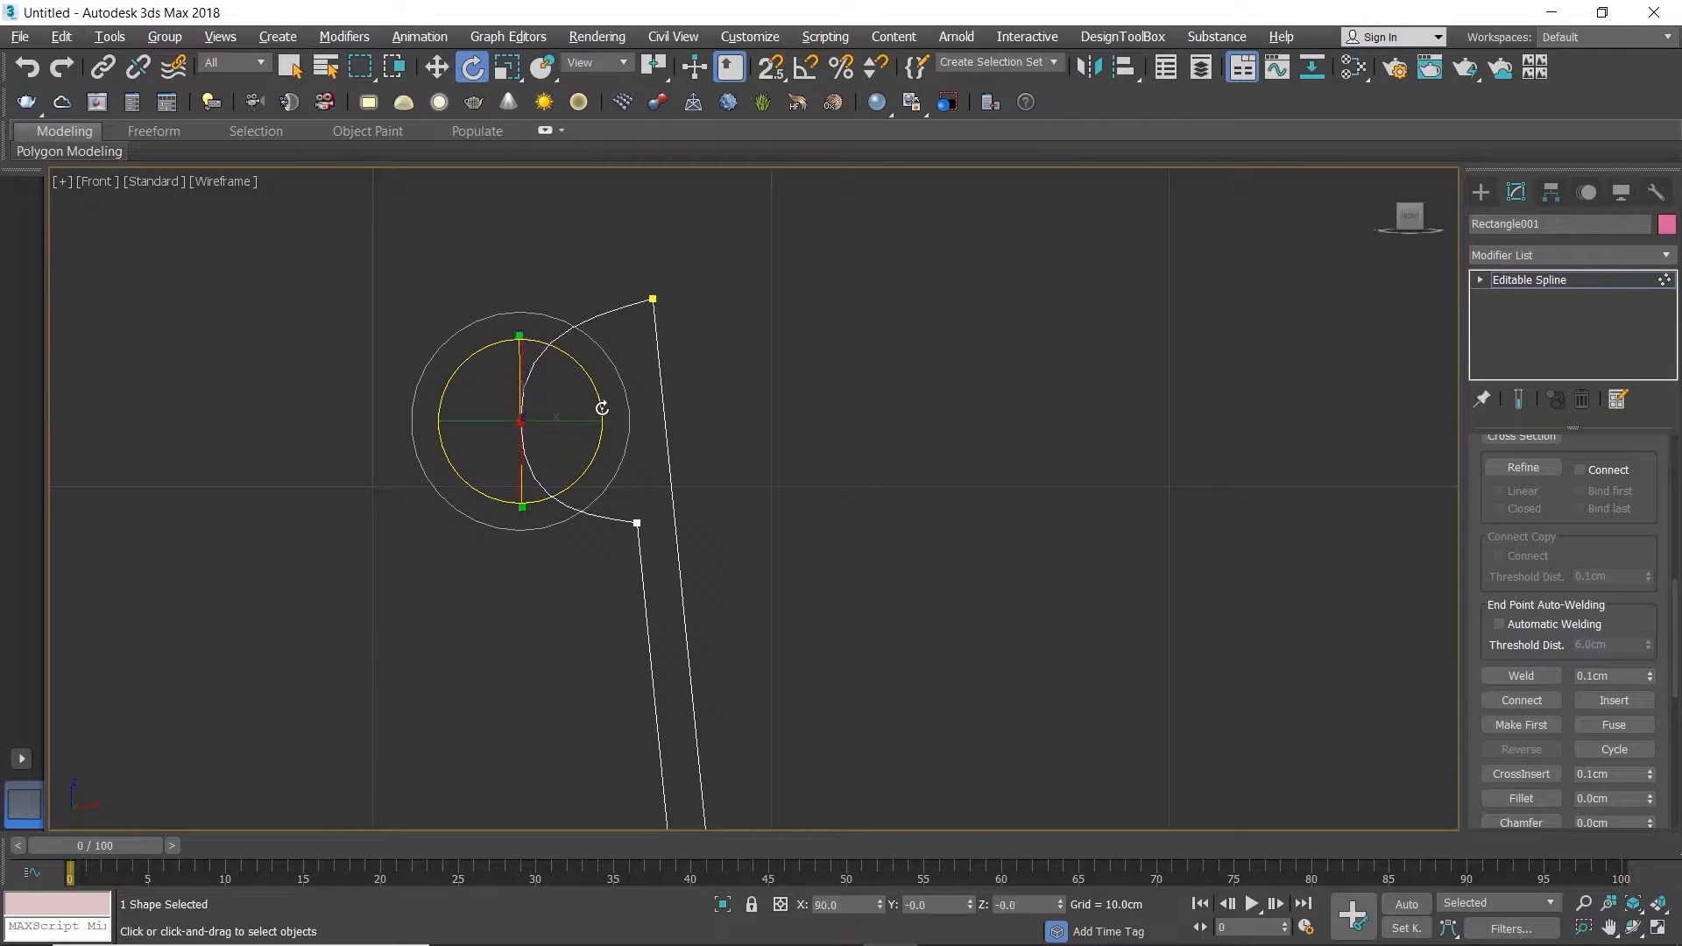
Step: Fine-tune the outermost rim vertex and its tangent handles with scaling and moving, and leave vertex editing
{"action": "key", "text": "r"}
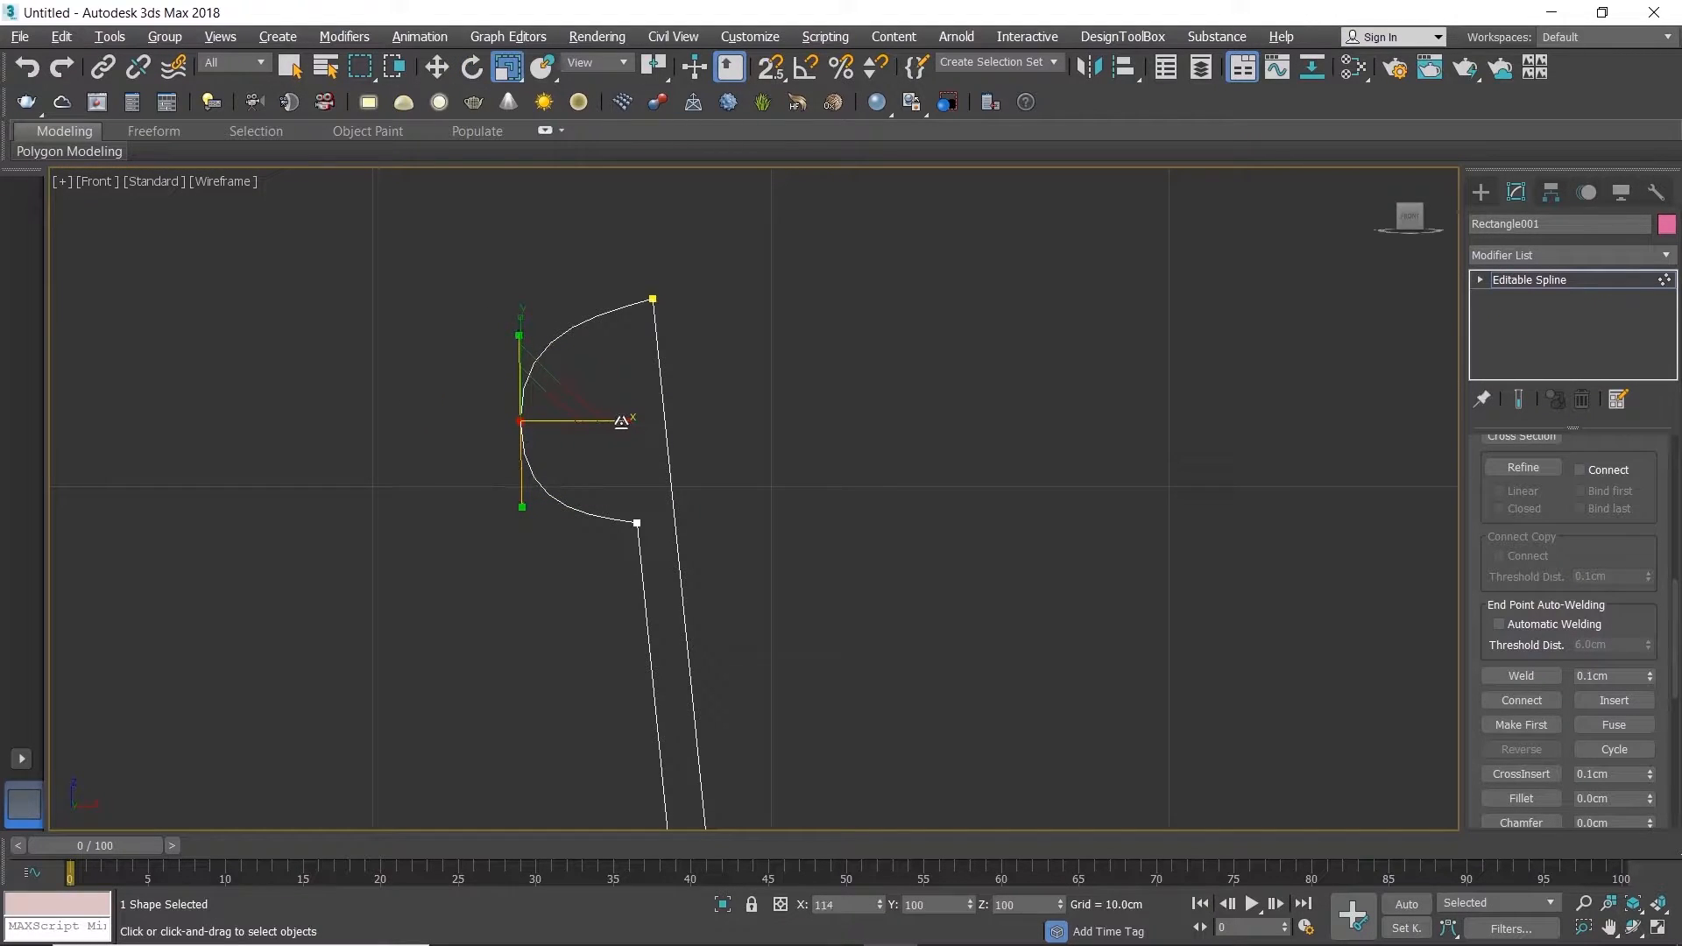
{"action": "mouse_move", "coordinate": [522, 328]}
{"action": "left_mouse_down"}
{"action": "mouse_move", "coordinate": [513, 315]}
{"action": "mouse_move", "coordinate": [566, 356]}
{"action": "mouse_move", "coordinate": [523, 358]}
{"action": "left_mouse_up"}
{"action": "key", "text": "e"}
{"action": "key", "text": "w"}
{"action": "left_click_drag", "start_coordinate": [523, 355], "coordinate": [524, 354]}
{"action": "left_click", "coordinate": [891, 420]}
{"action": "scroll", "coordinate": [907, 469], "scroll_direction": "down", "scroll_amount": 7}
{"action": "middle_click_drag", "start_coordinate": [907, 470], "coordinate": [657, 395]}
{"action": "scroll", "coordinate": [688, 433], "scroll_direction": "down", "scroll_amount": 7}
{"action": "scroll", "coordinate": [729, 476], "scroll_direction": "up", "scroll_amount": 2}
{"action": "middle_click_drag", "start_coordinate": [729, 476], "coordinate": [682, 407]}
{"action": "key", "text": "1"}
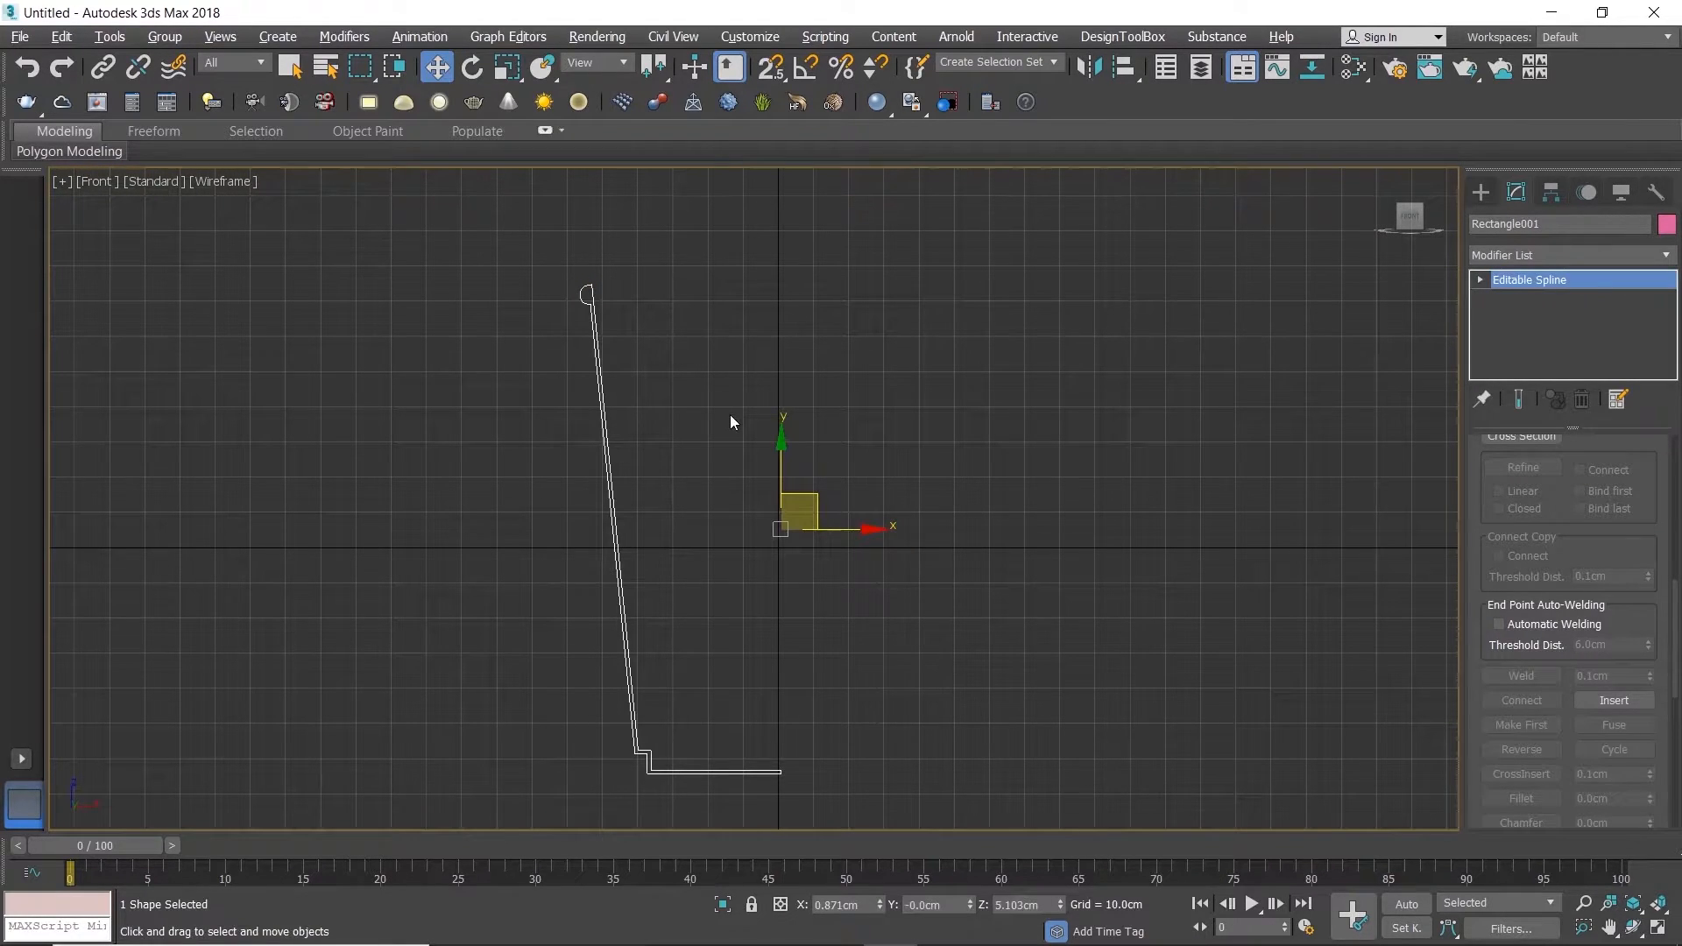
Step: Delete the two inner vertices that form the step at the base of the profile
{"action": "left_click", "coordinate": [729, 413]}
{"action": "middle_click_drag", "start_coordinate": [733, 561], "coordinate": [714, 496]}
{"action": "left_click_drag", "start_coordinate": [463, 452], "coordinate": [670, 570]}
{"action": "scroll", "coordinate": [634, 719], "scroll_direction": "up", "scroll_amount": 2}
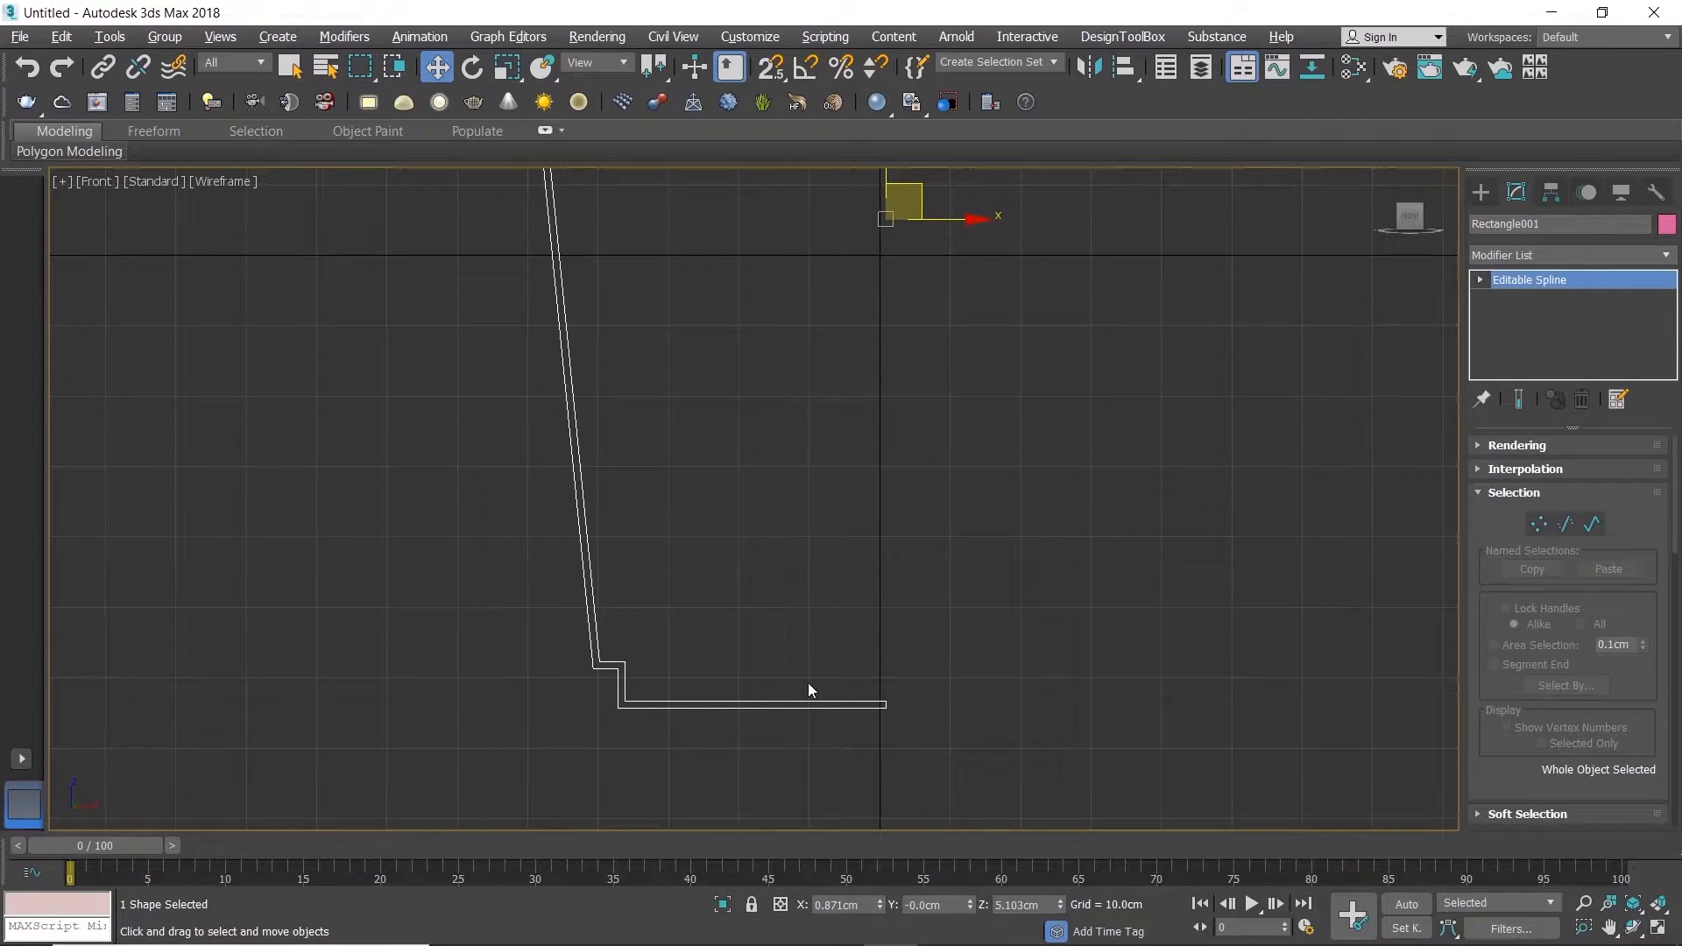
{"action": "key", "text": "1"}
{"action": "scroll", "coordinate": [624, 701], "scroll_direction": "up", "scroll_amount": 2}
{"action": "left_click", "coordinate": [624, 701]}
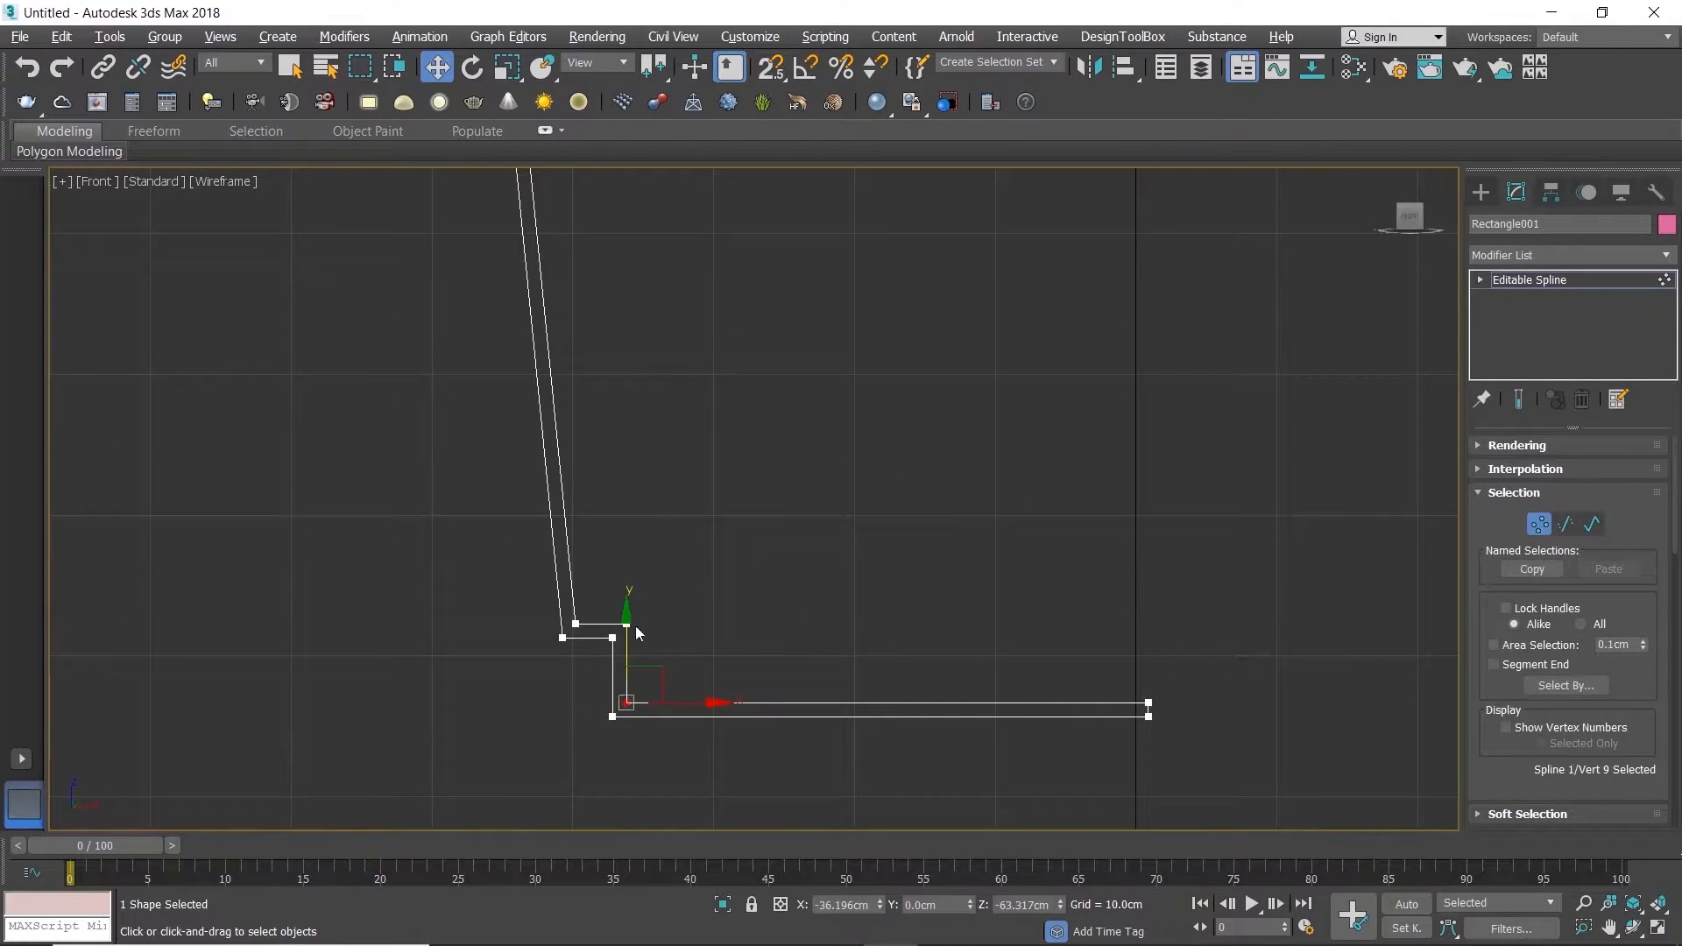
{"action": "key", "text": "Delete"}
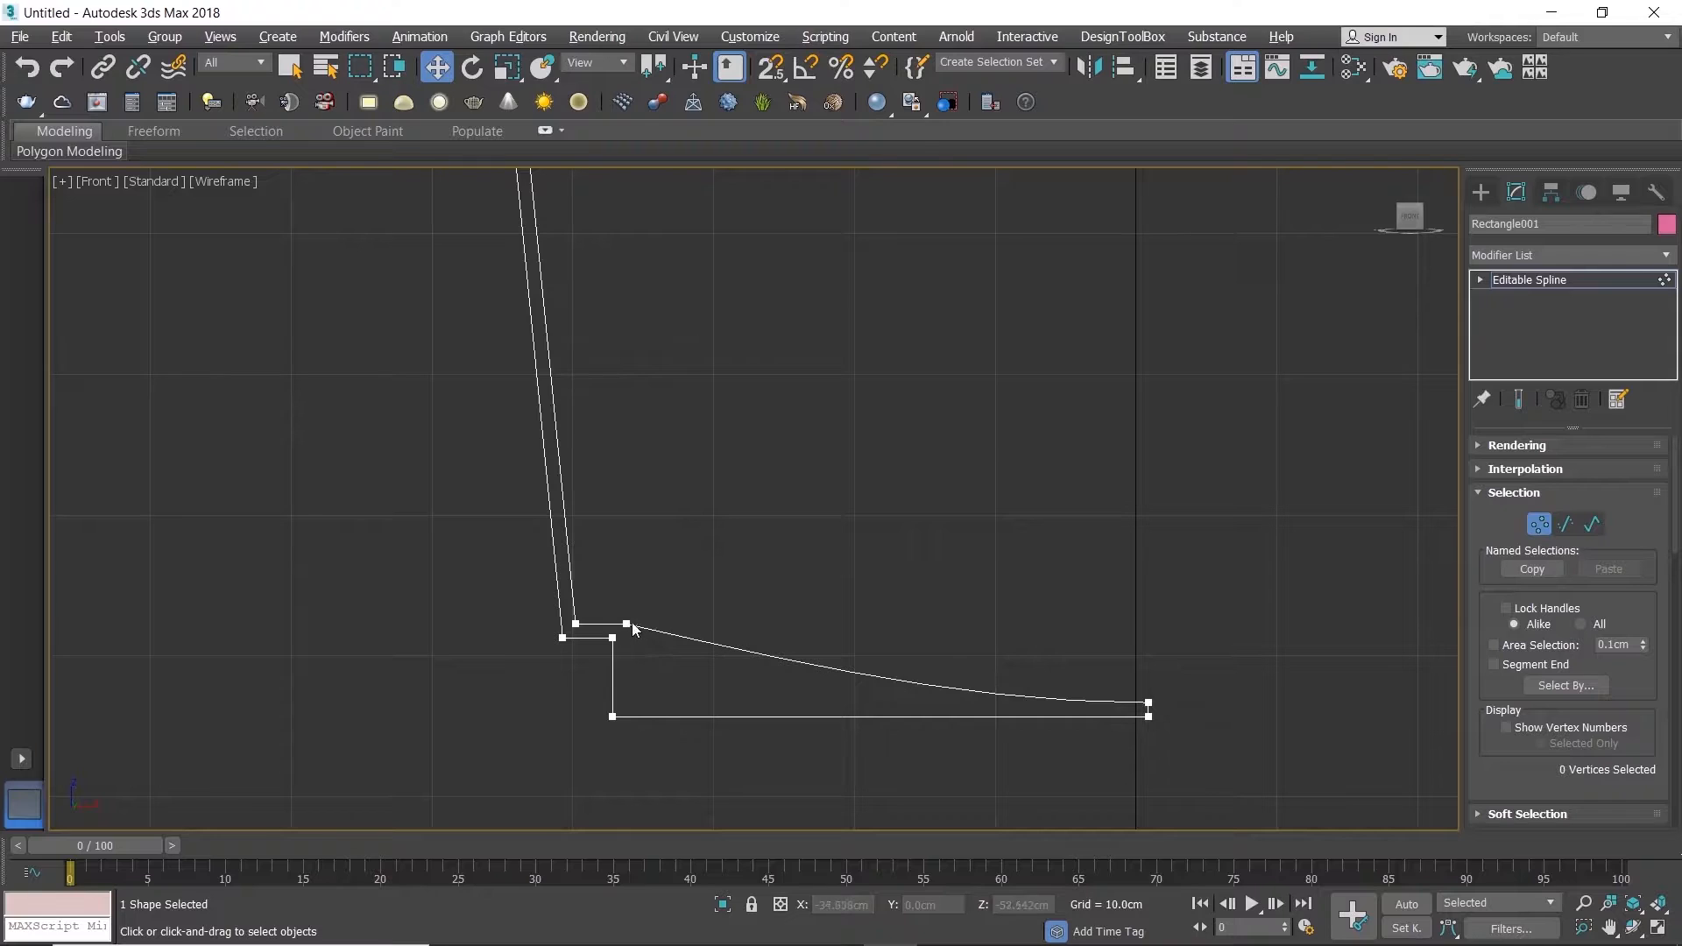
{"action": "left_click", "coordinate": [628, 624]}
{"action": "key", "text": "Delete"}
Step: Convert the base's two end vertices and outer bottom corner to Corner, and snap the upper end vertex level with the inner wall's lower vertex
{"action": "left_click_drag", "start_coordinate": [1097, 660], "coordinate": [1192, 717]}
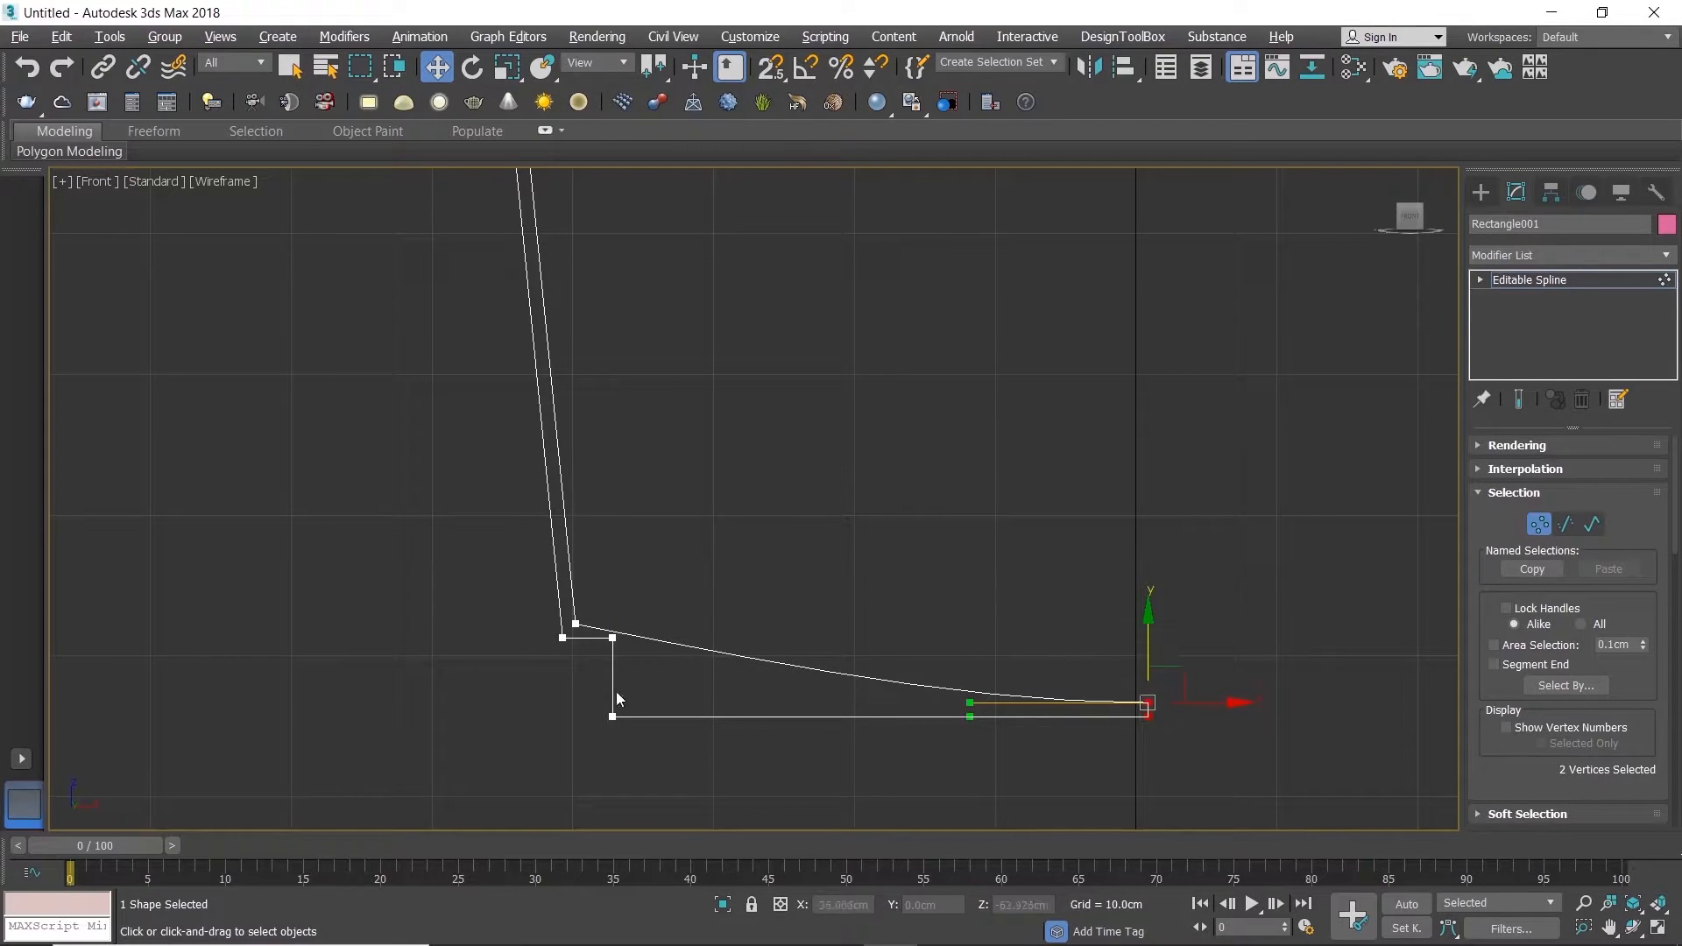
{"action": "left_click", "coordinate": [612, 717], "text": "ctrl"}
{"action": "right_click", "coordinate": [970, 591]}
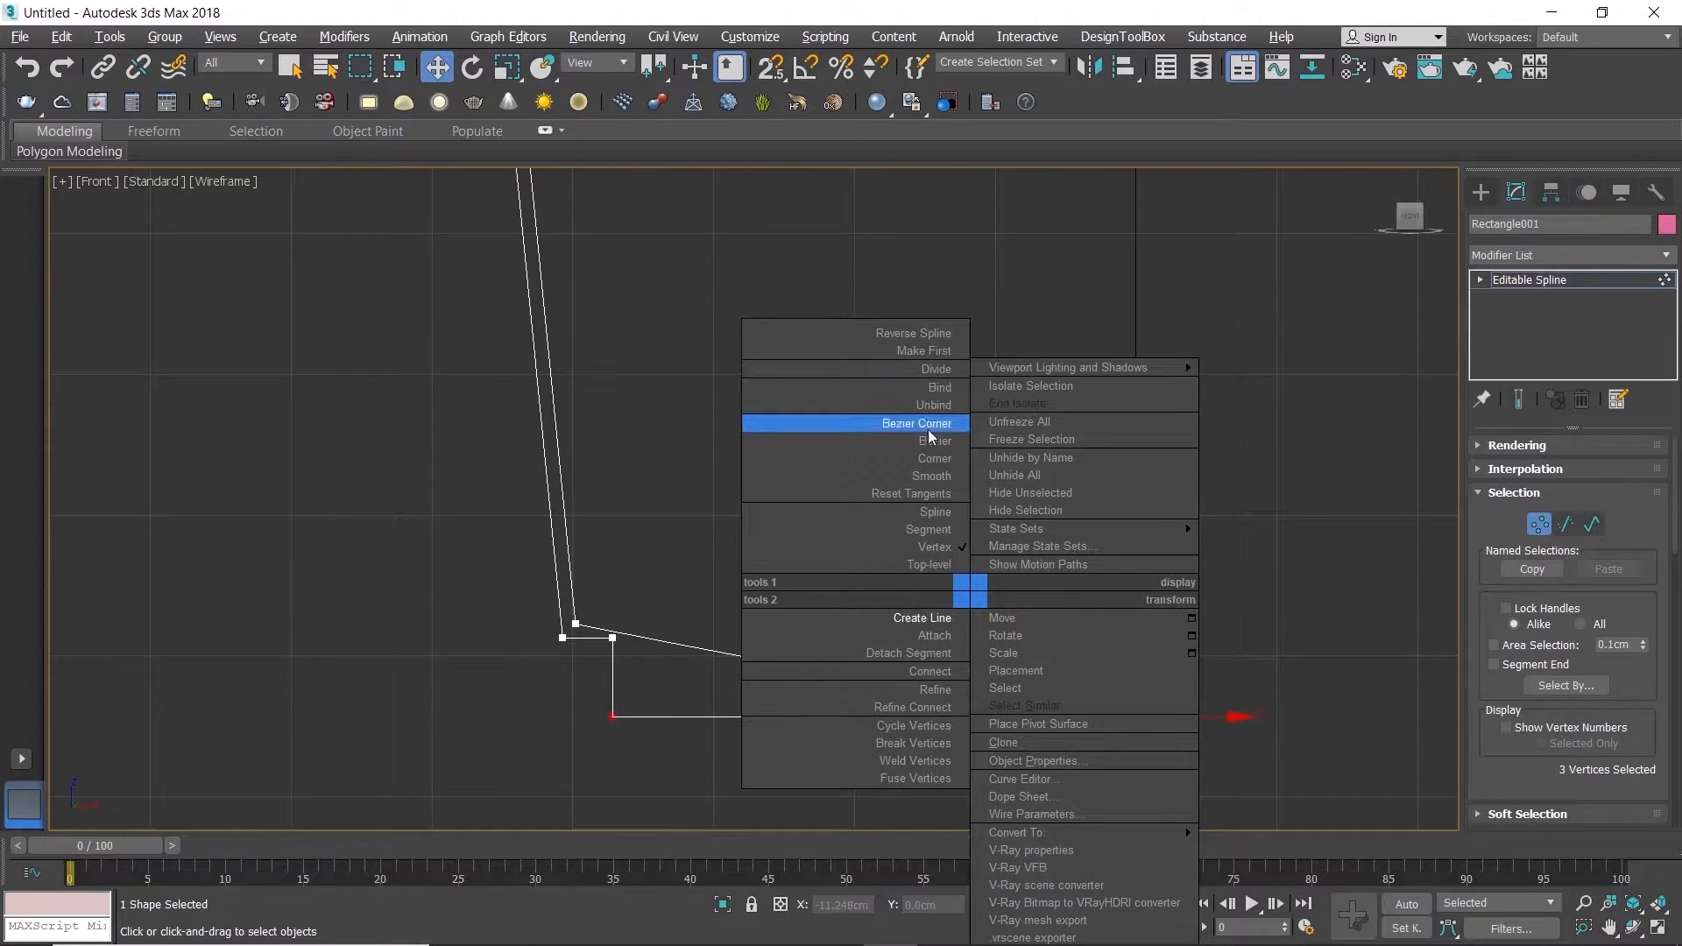
{"action": "left_click", "coordinate": [930, 458]}
{"action": "left_click_drag", "start_coordinate": [1170, 701], "coordinate": [575, 623]}
{"action": "key", "text": "s"}
Step: Refine the bottom edge of the base with two new vertices close to its outer corner
{"action": "right_click", "coordinate": [710, 732]}
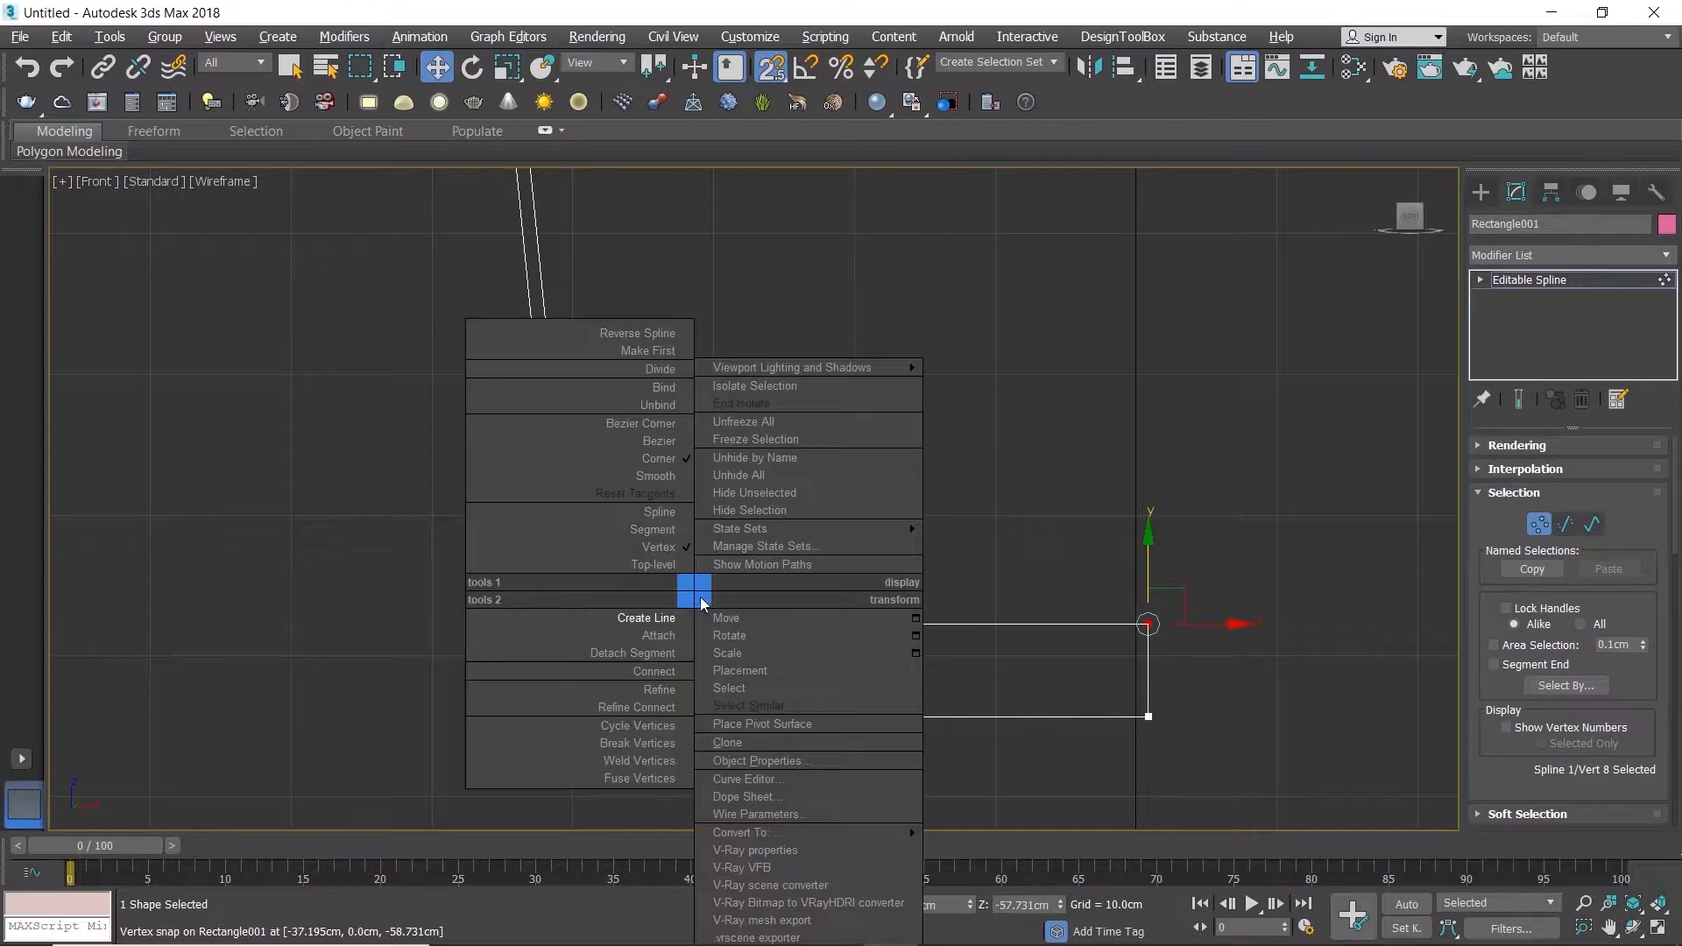
{"action": "left_click", "coordinate": [596, 681]}
{"action": "left_click", "coordinate": [655, 717]}
{"action": "left_click", "coordinate": [687, 717]}
{"action": "right_click", "coordinate": [722, 668]}
Step: Snap the underside vertices inside the foot up to the wall's lower edge and align the inner one with the foot's inner corner
{"action": "left_click_drag", "start_coordinate": [666, 686], "coordinate": [1156, 736]}
{"action": "left_click_drag", "start_coordinate": [689, 637], "coordinate": [789, 661]}
{"action": "scroll", "coordinate": [653, 649], "scroll_direction": "up", "scroll_amount": 5}
{"action": "middle_click_drag", "start_coordinate": [789, 660], "coordinate": [856, 556]}
{"action": "left_click_drag", "start_coordinate": [899, 492], "coordinate": [737, 720]}
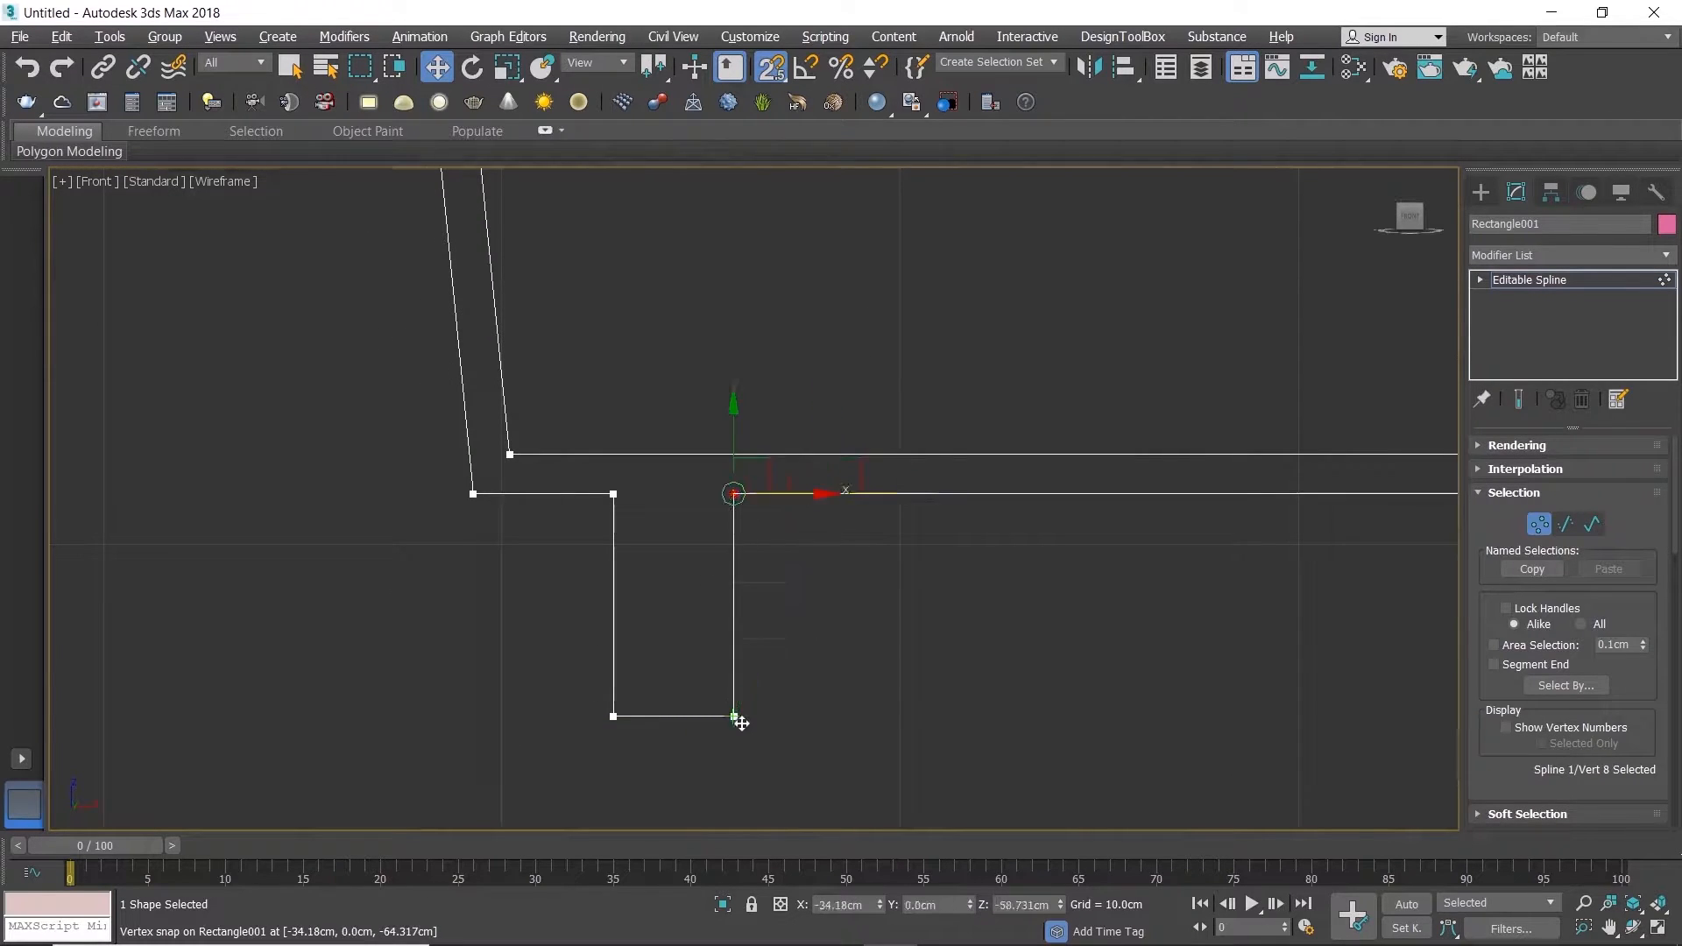
Step: Narrow the foot by moving its two inner vertices about -2 cm along X, and leave vertex editing
{"action": "left_click_drag", "start_coordinate": [690, 482], "coordinate": [782, 751]}
{"action": "scroll", "coordinate": [771, 645], "scroll_direction": "down", "scroll_amount": 5}
{"action": "left_click_drag", "start_coordinate": [768, 680], "coordinate": [742, 681]}
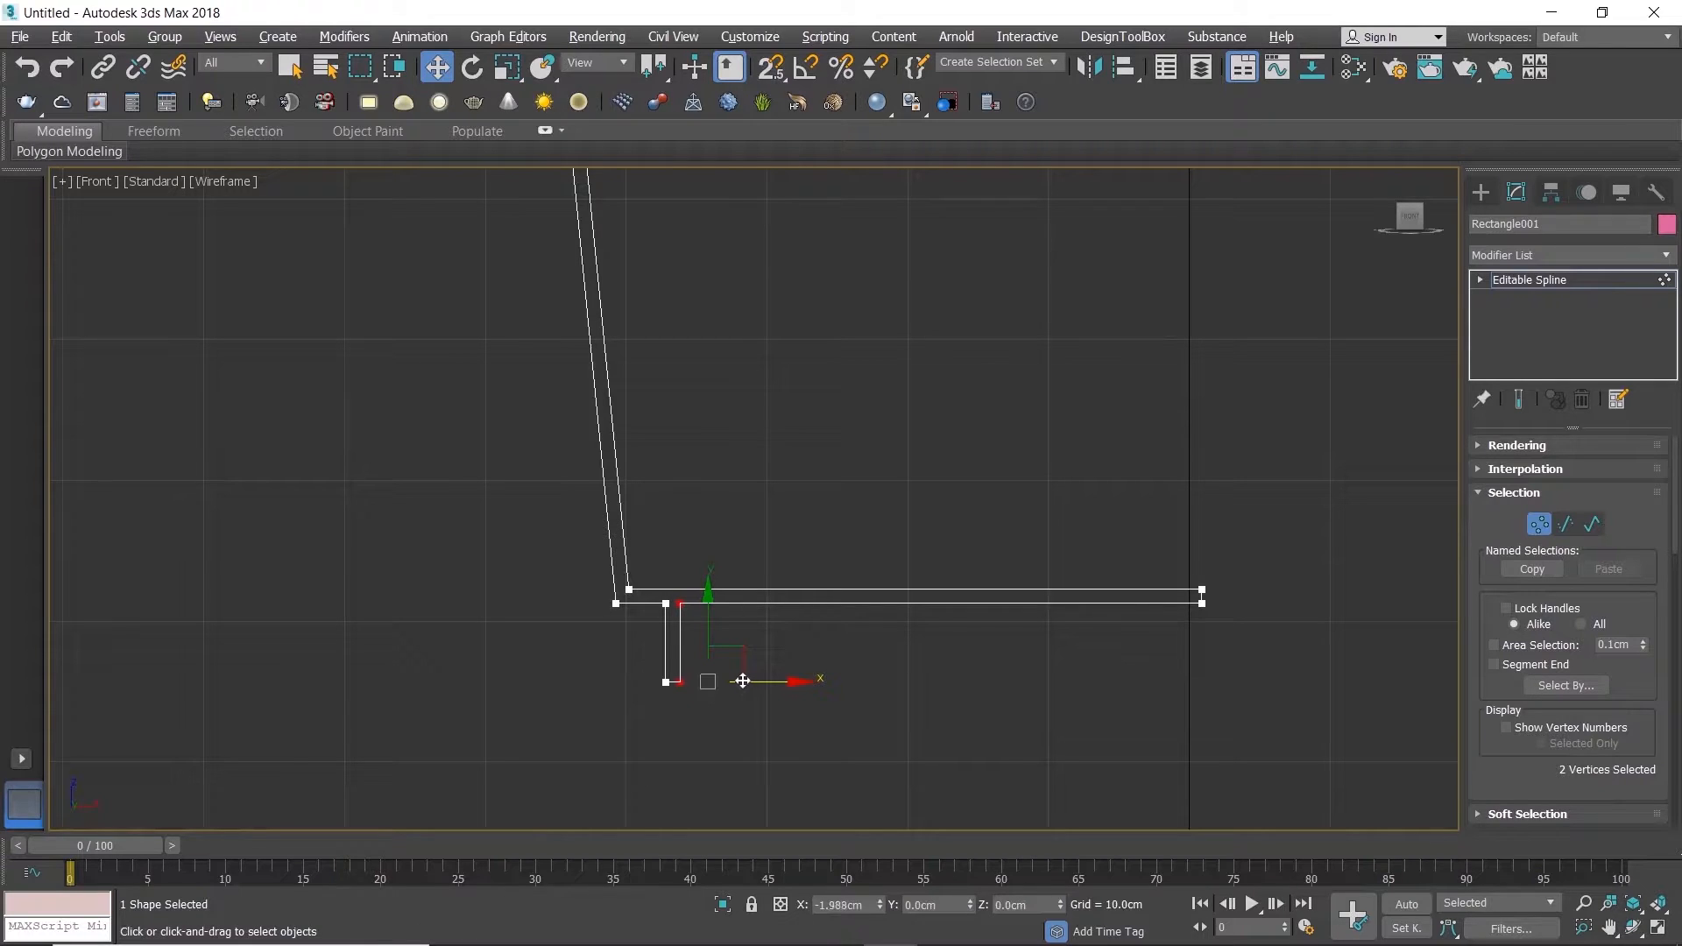
{"action": "scroll", "coordinate": [654, 603], "scroll_direction": "up", "scroll_amount": 5}
{"action": "left_click", "coordinate": [783, 665]}
{"action": "scroll", "coordinate": [771, 662], "scroll_direction": "down", "scroll_amount": 5}
{"action": "key", "text": "1"}
Step: Change the profile's object color to grey and revolve it with a Lathe modifier
{"action": "scroll", "coordinate": [797, 518], "scroll_direction": "down", "scroll_amount": 8}
{"action": "middle_click_drag", "start_coordinate": [797, 517], "coordinate": [763, 607]}
{"action": "scroll", "coordinate": [750, 433], "scroll_direction": "up", "scroll_amount": 2}
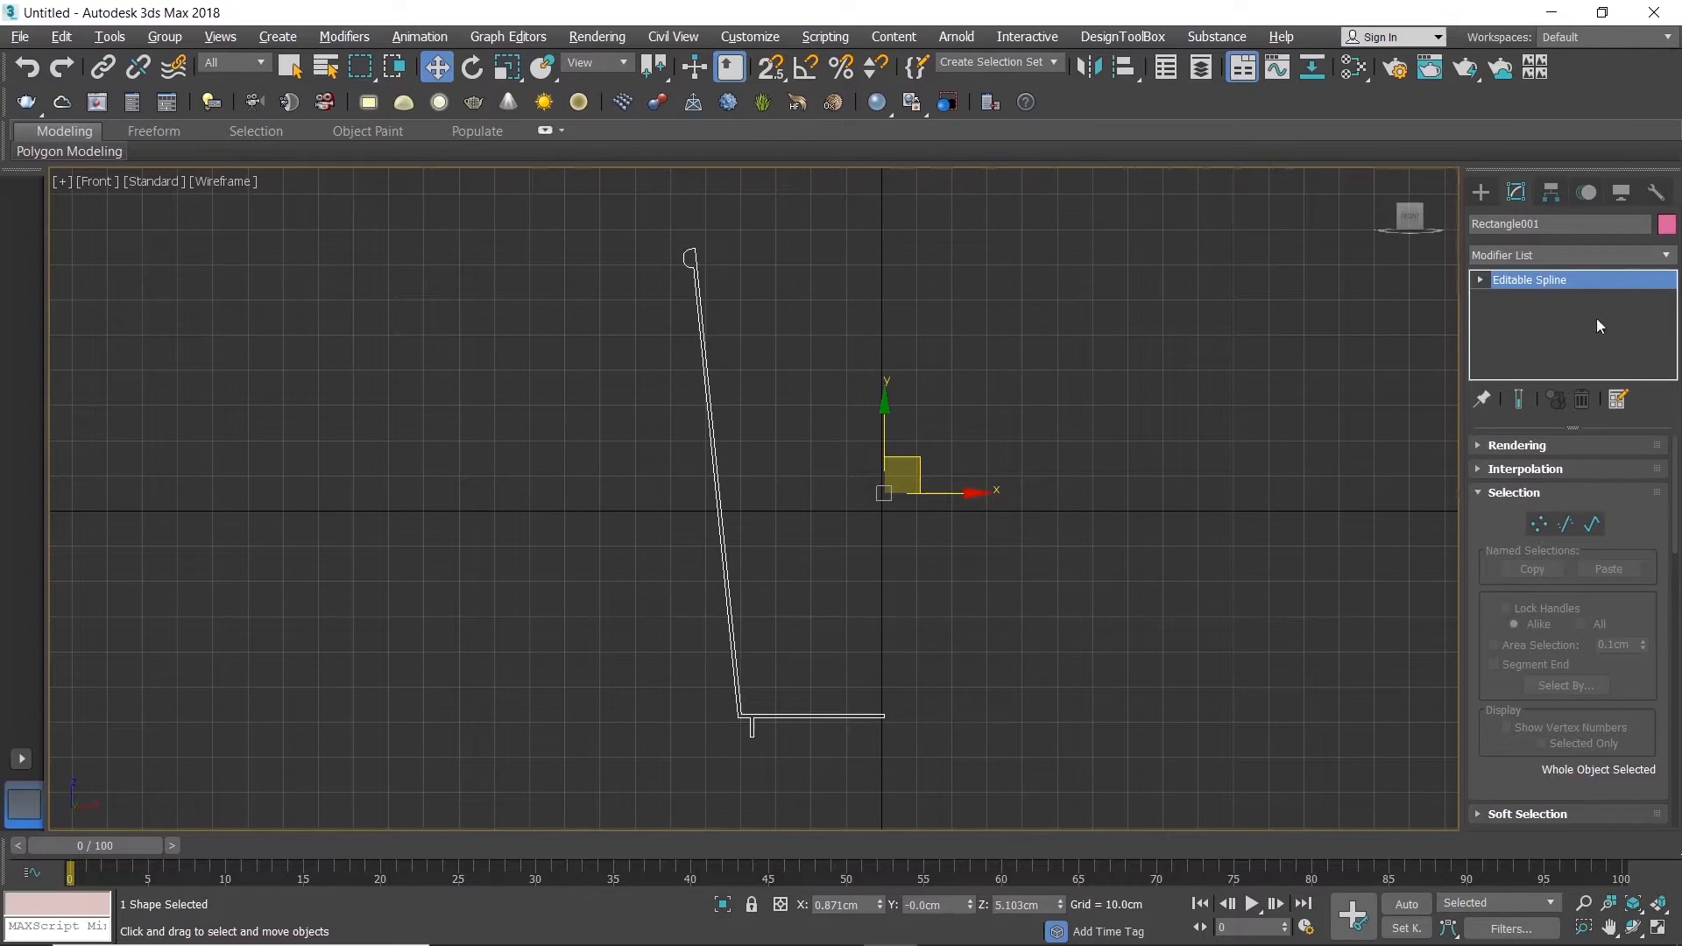
{"action": "left_click", "coordinate": [1666, 224]}
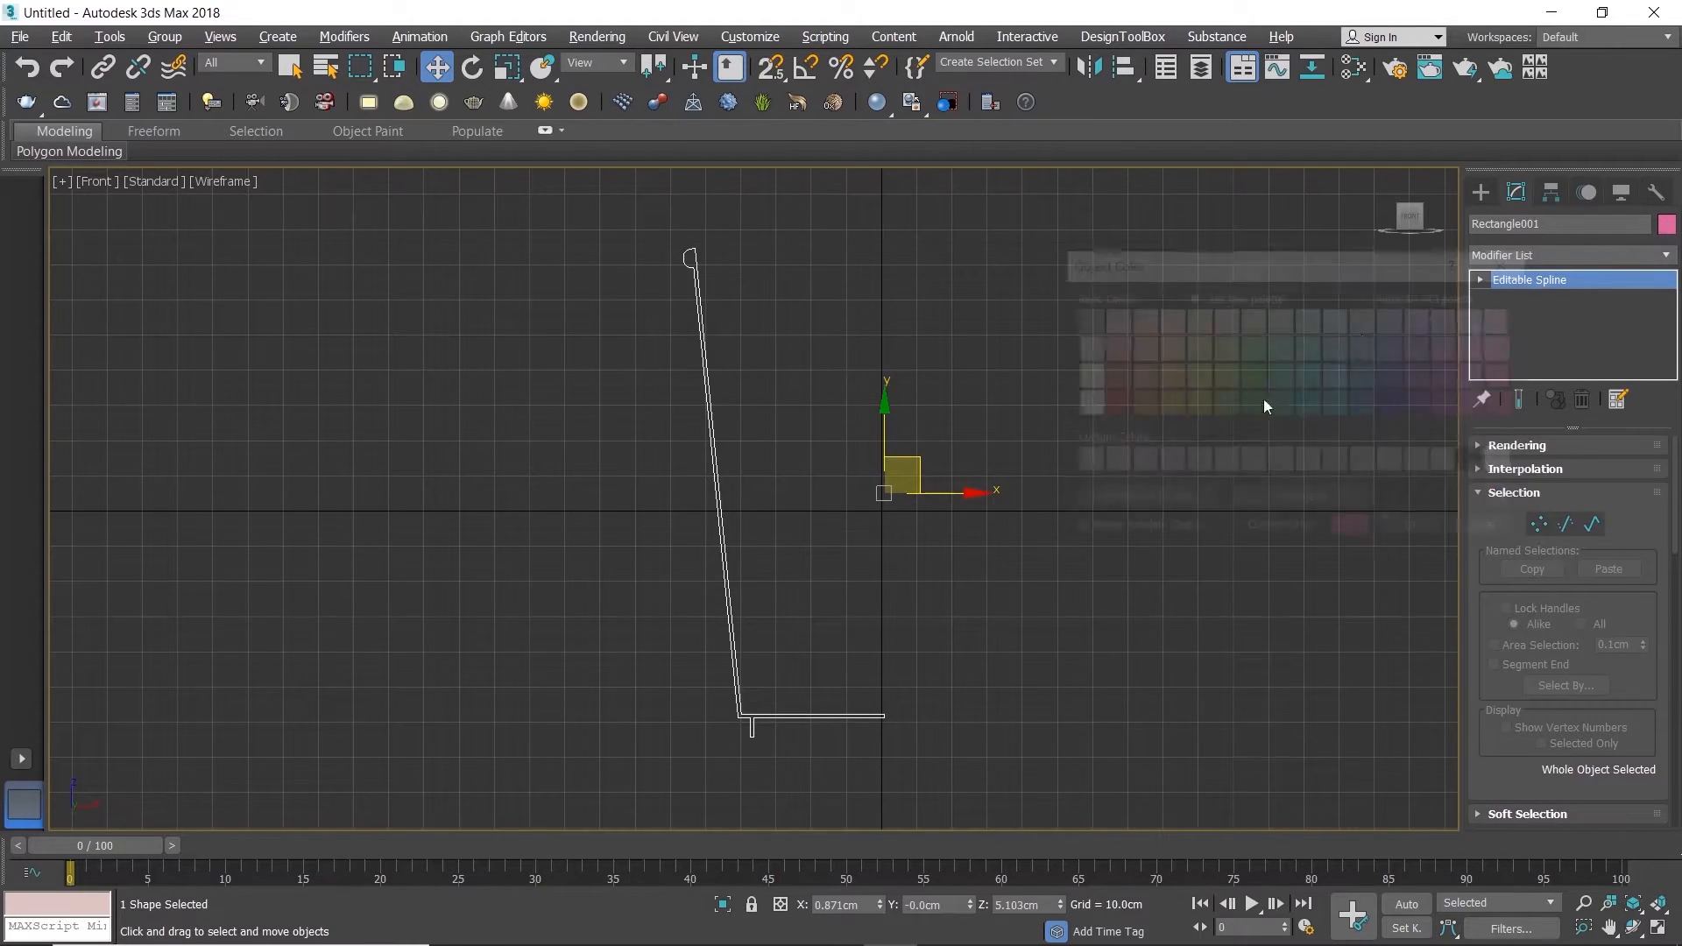
{"action": "left_click", "coordinate": [1416, 530]}
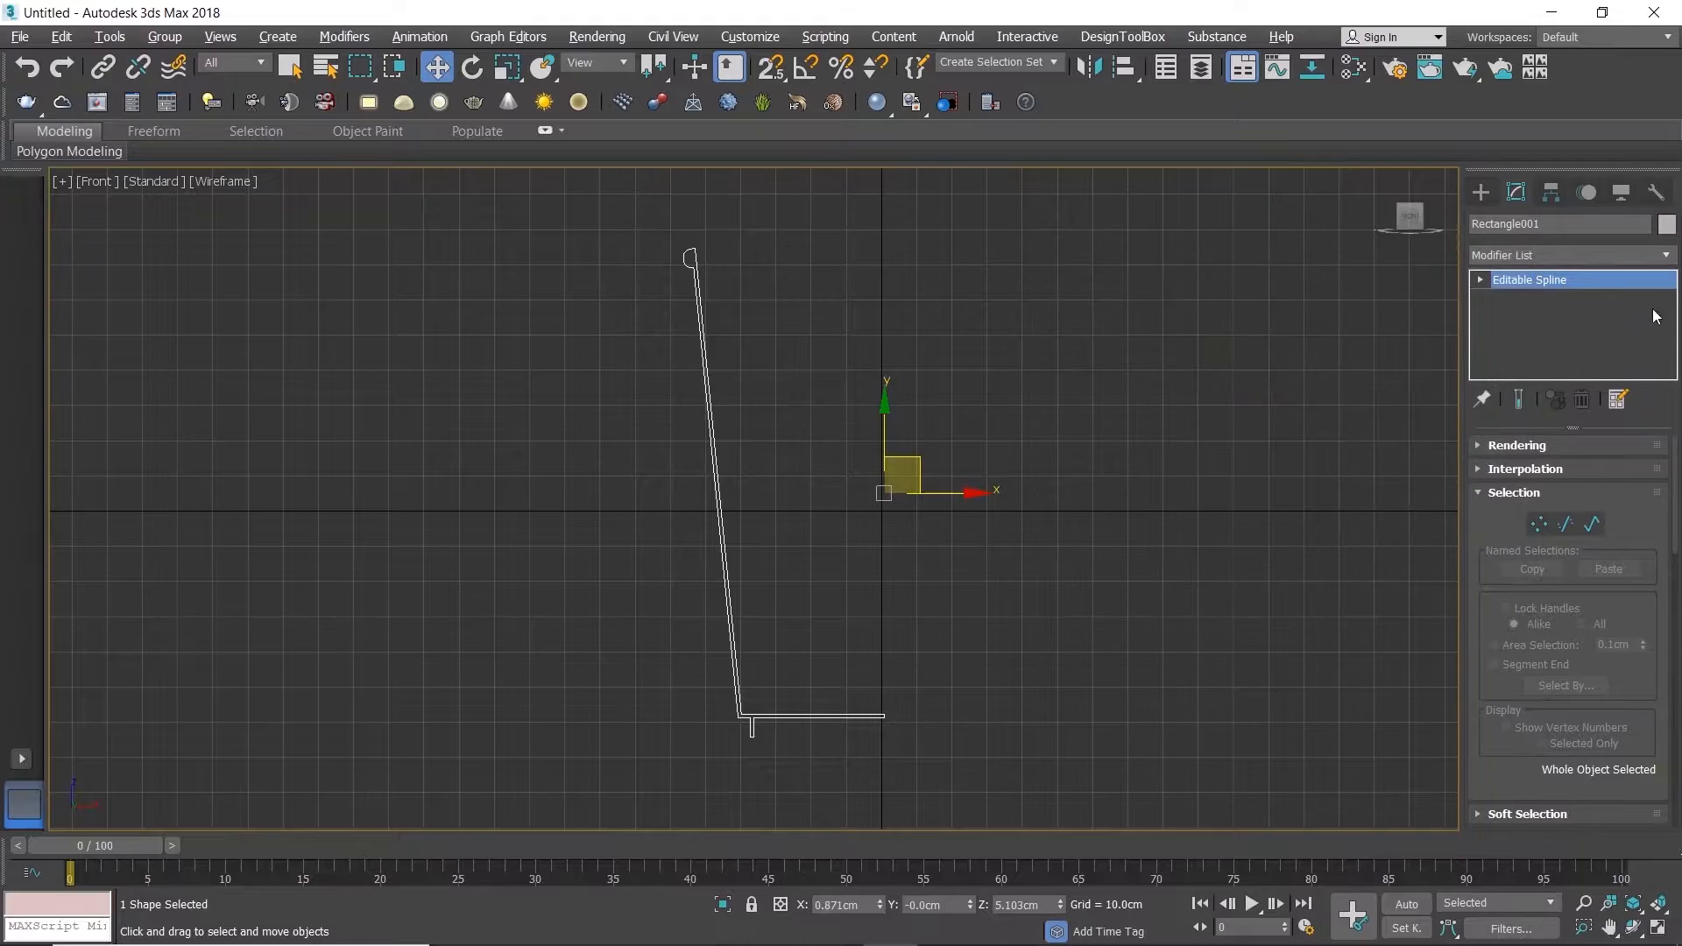
{"action": "left_click", "coordinate": [1663, 256]}
{"action": "key", "text": "l"}
{"action": "left_click", "coordinate": [1601, 279]}
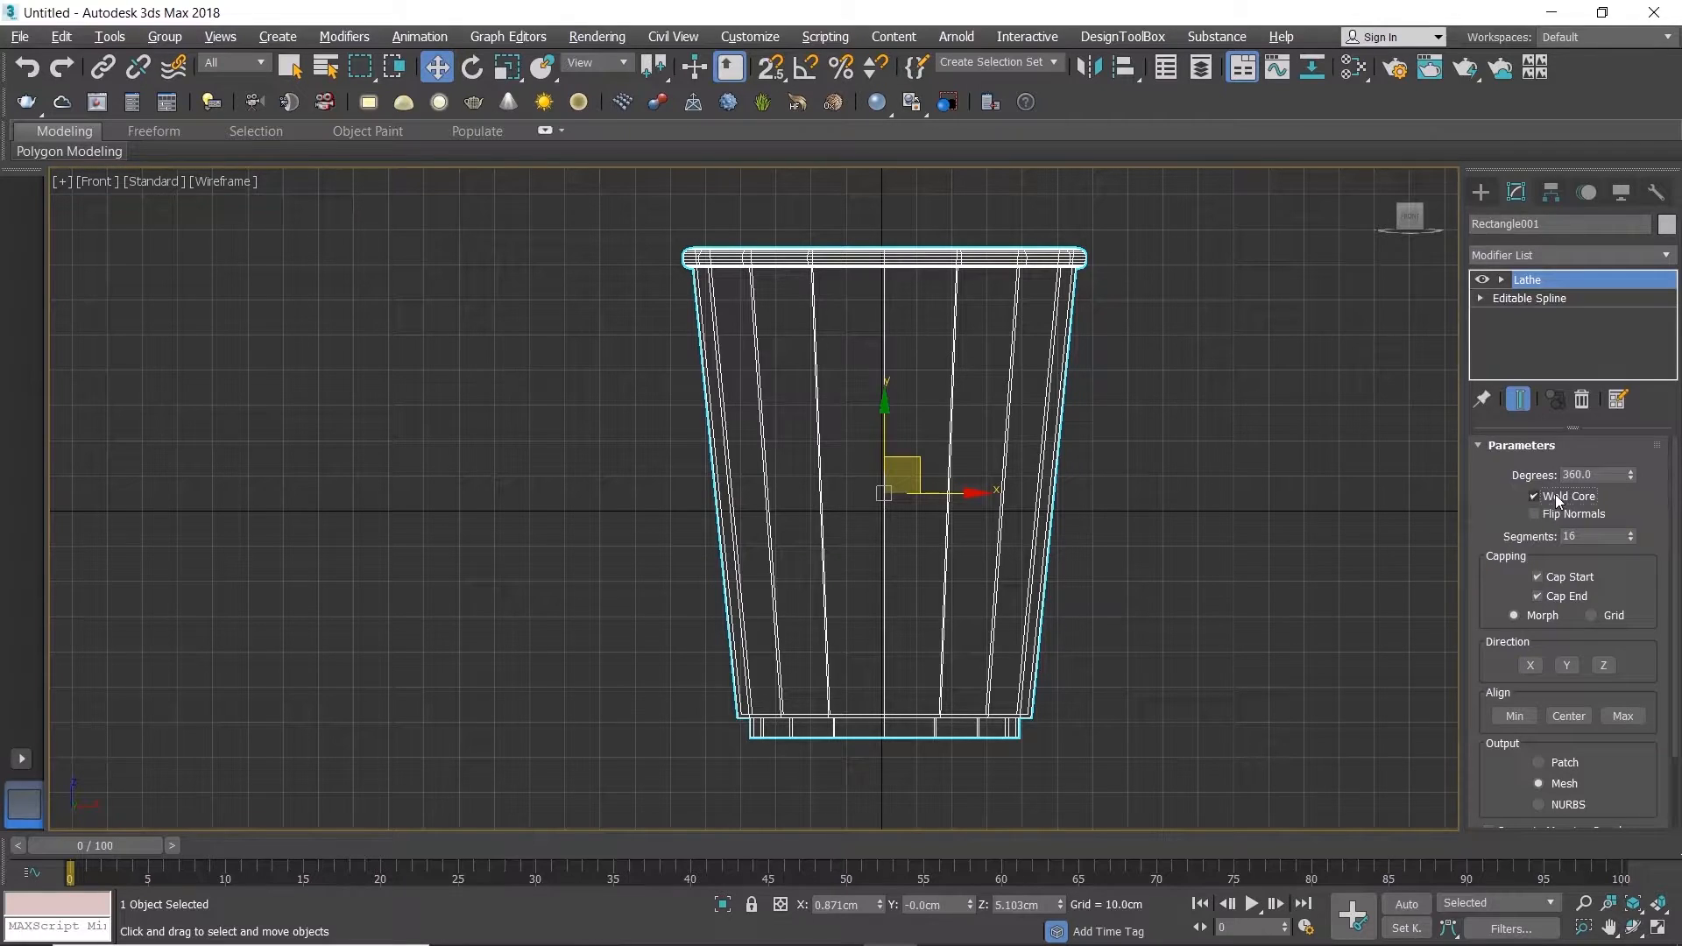
Step: Switch to a maximized Perspective view and select the lathed object there
{"action": "left_click", "coordinate": [1251, 476]}
{"action": "key", "text": "alt+w"}
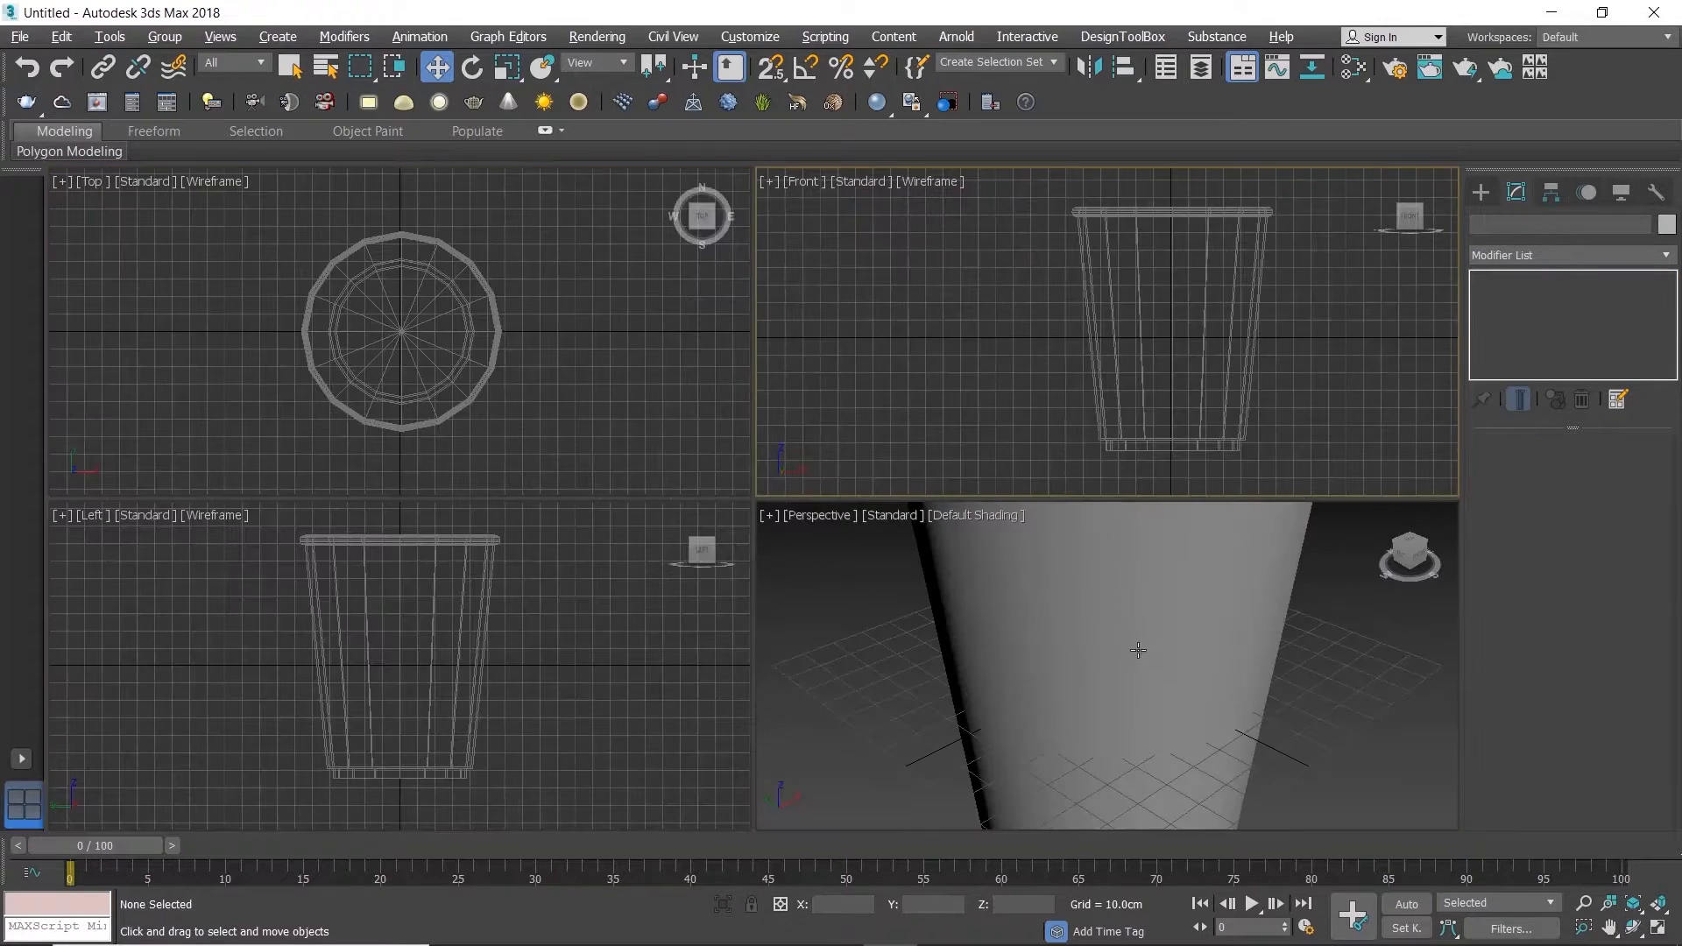
{"action": "middle_click", "coordinate": [1138, 652]}
{"action": "key", "text": "alt+w"}
{"action": "scroll", "coordinate": [1102, 624], "scroll_direction": "down", "scroll_amount": 5}
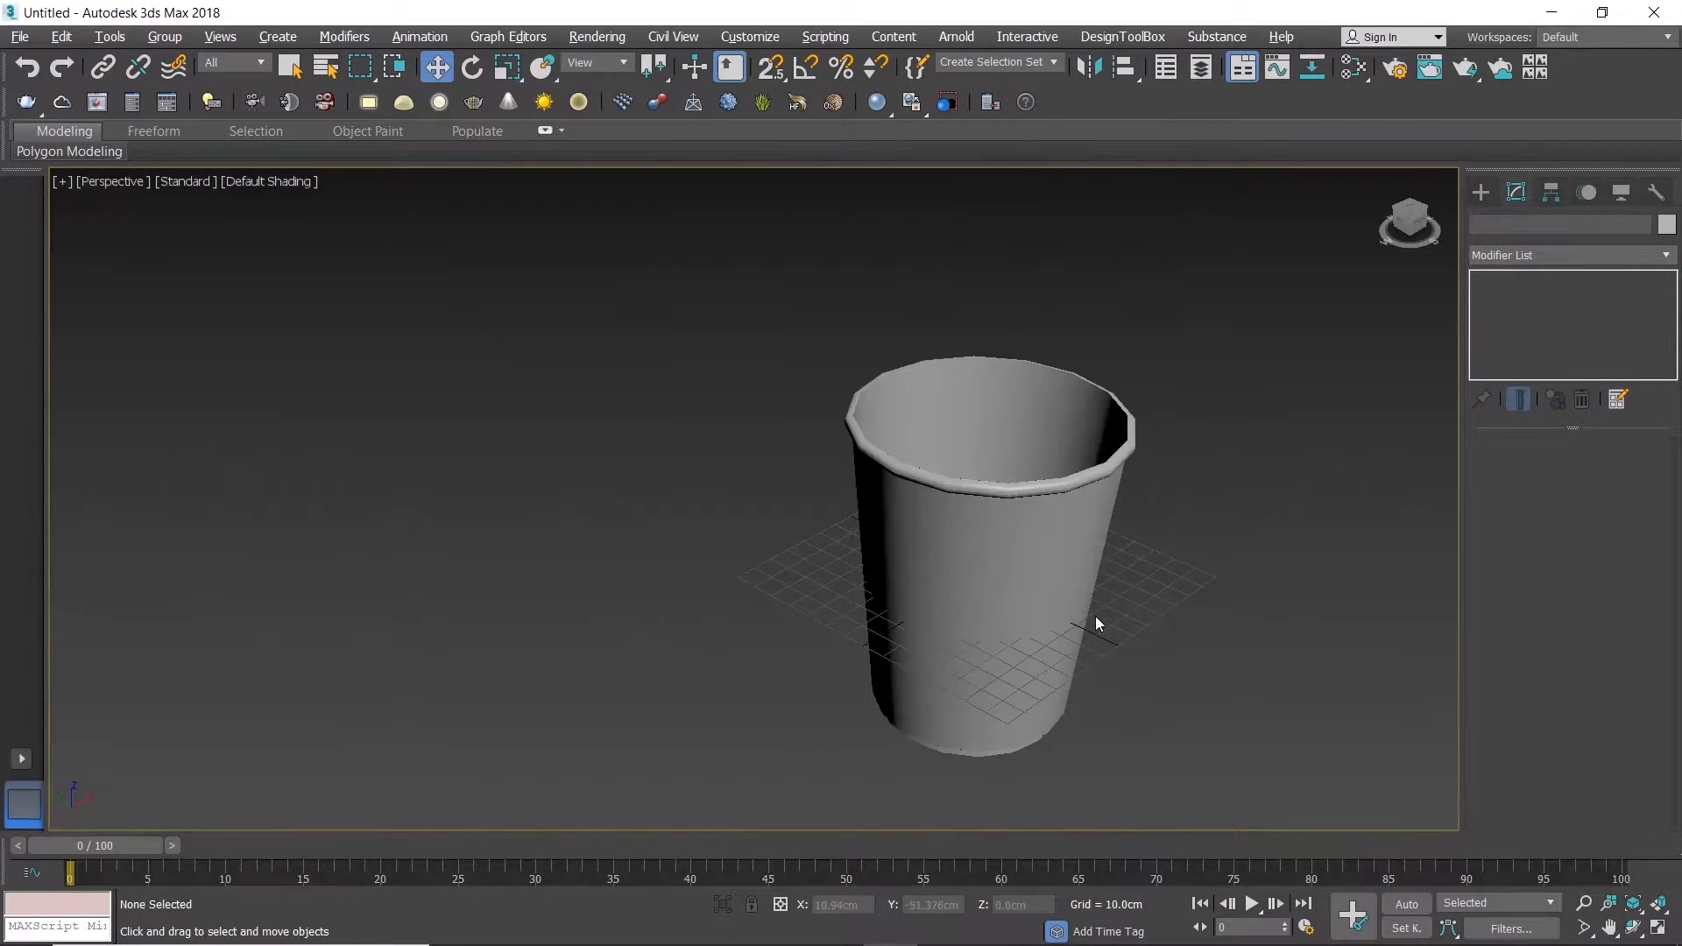
{"action": "scroll", "coordinate": [946, 590], "scroll_direction": "up", "scroll_amount": 3}
{"action": "left_click", "coordinate": [946, 582]}
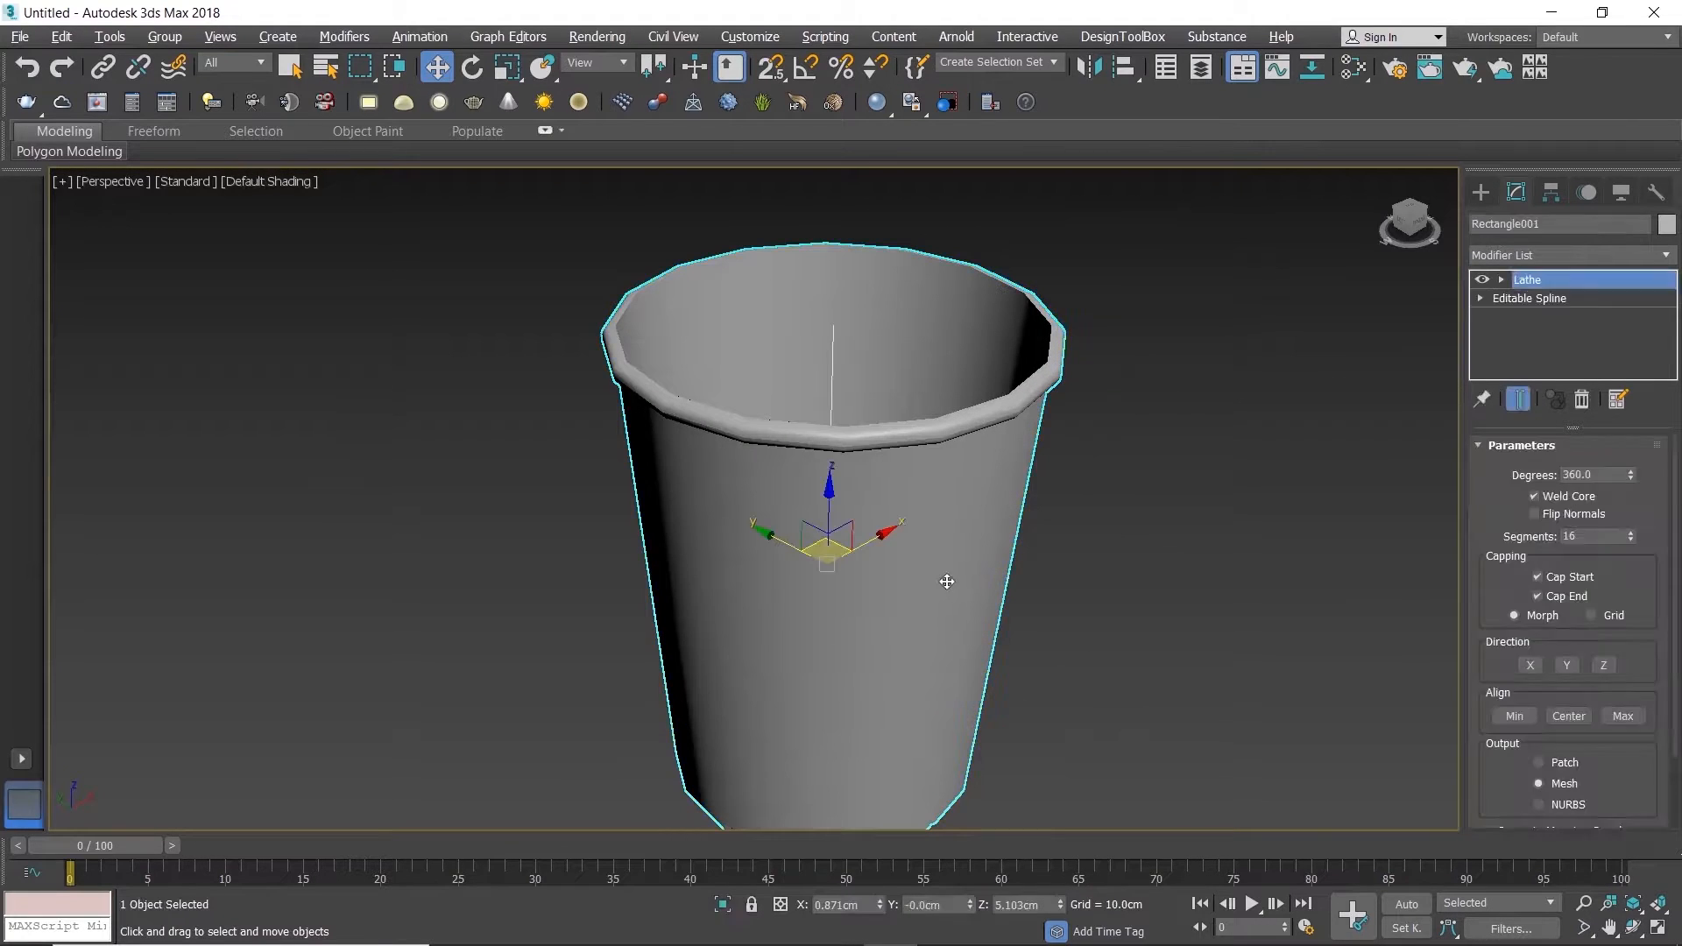
Step: Display edged faces on the lathed object and add an Edit Poly modifier above the Lathe
{"action": "middle_click_drag", "start_coordinate": [922, 496], "coordinate": [920, 484], "text": "alt"}
{"action": "middle_click_drag", "start_coordinate": [932, 616], "coordinate": [899, 541]}
{"action": "mouse_move", "coordinate": [900, 540]}
{"action": "middle_mouse_down", "text": "alt"}
{"action": "mouse_move", "coordinate": [912, 436]}
{"action": "mouse_move", "coordinate": [938, 518]}
{"action": "mouse_move", "coordinate": [926, 556]}
{"action": "middle_mouse_up", "text": "alt"}
{"action": "key", "text": "F4"}
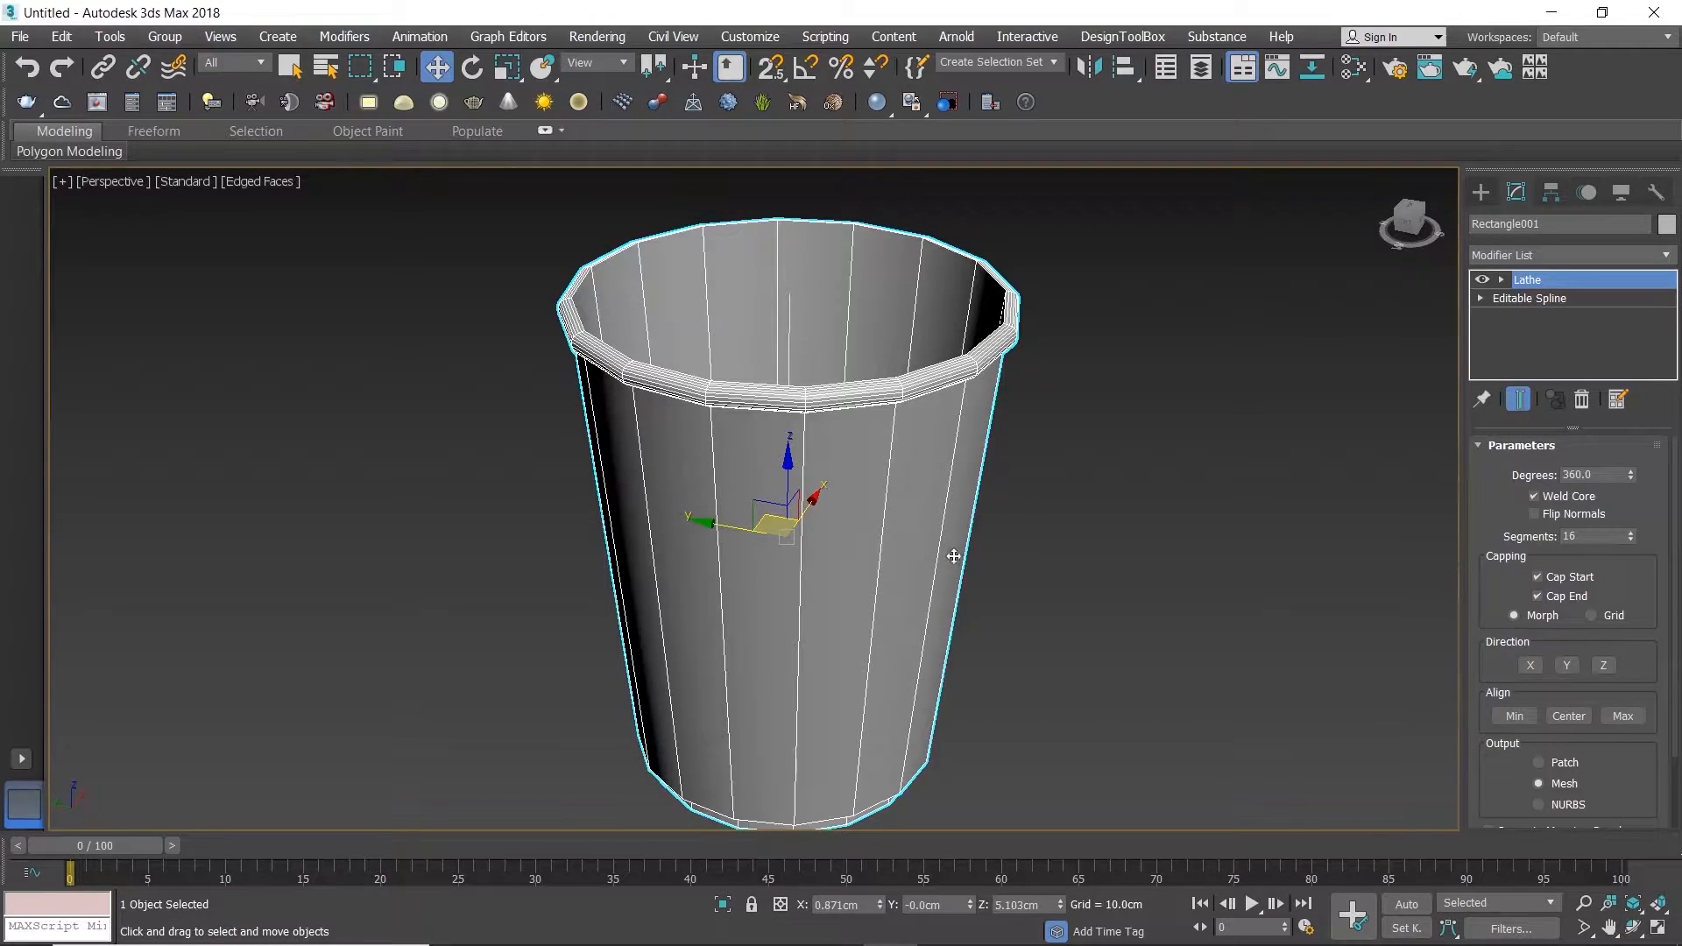
{"action": "left_click", "coordinate": [1667, 256]}
{"action": "key", "text": "e"}
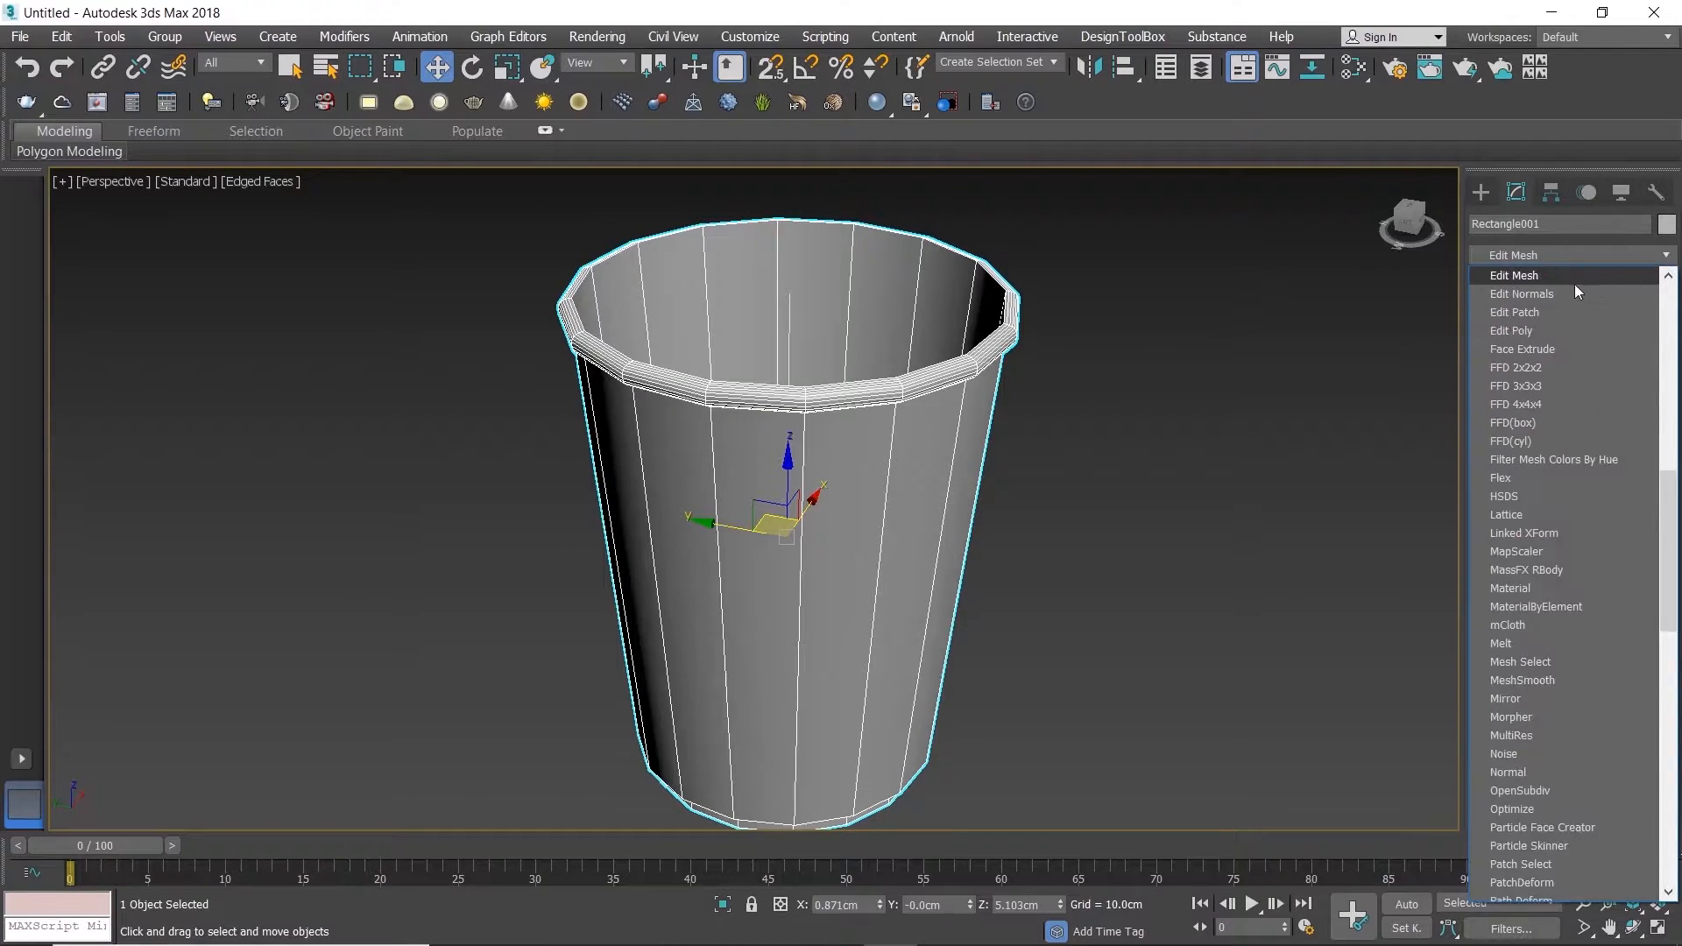
{"action": "left_click", "coordinate": [1549, 331]}
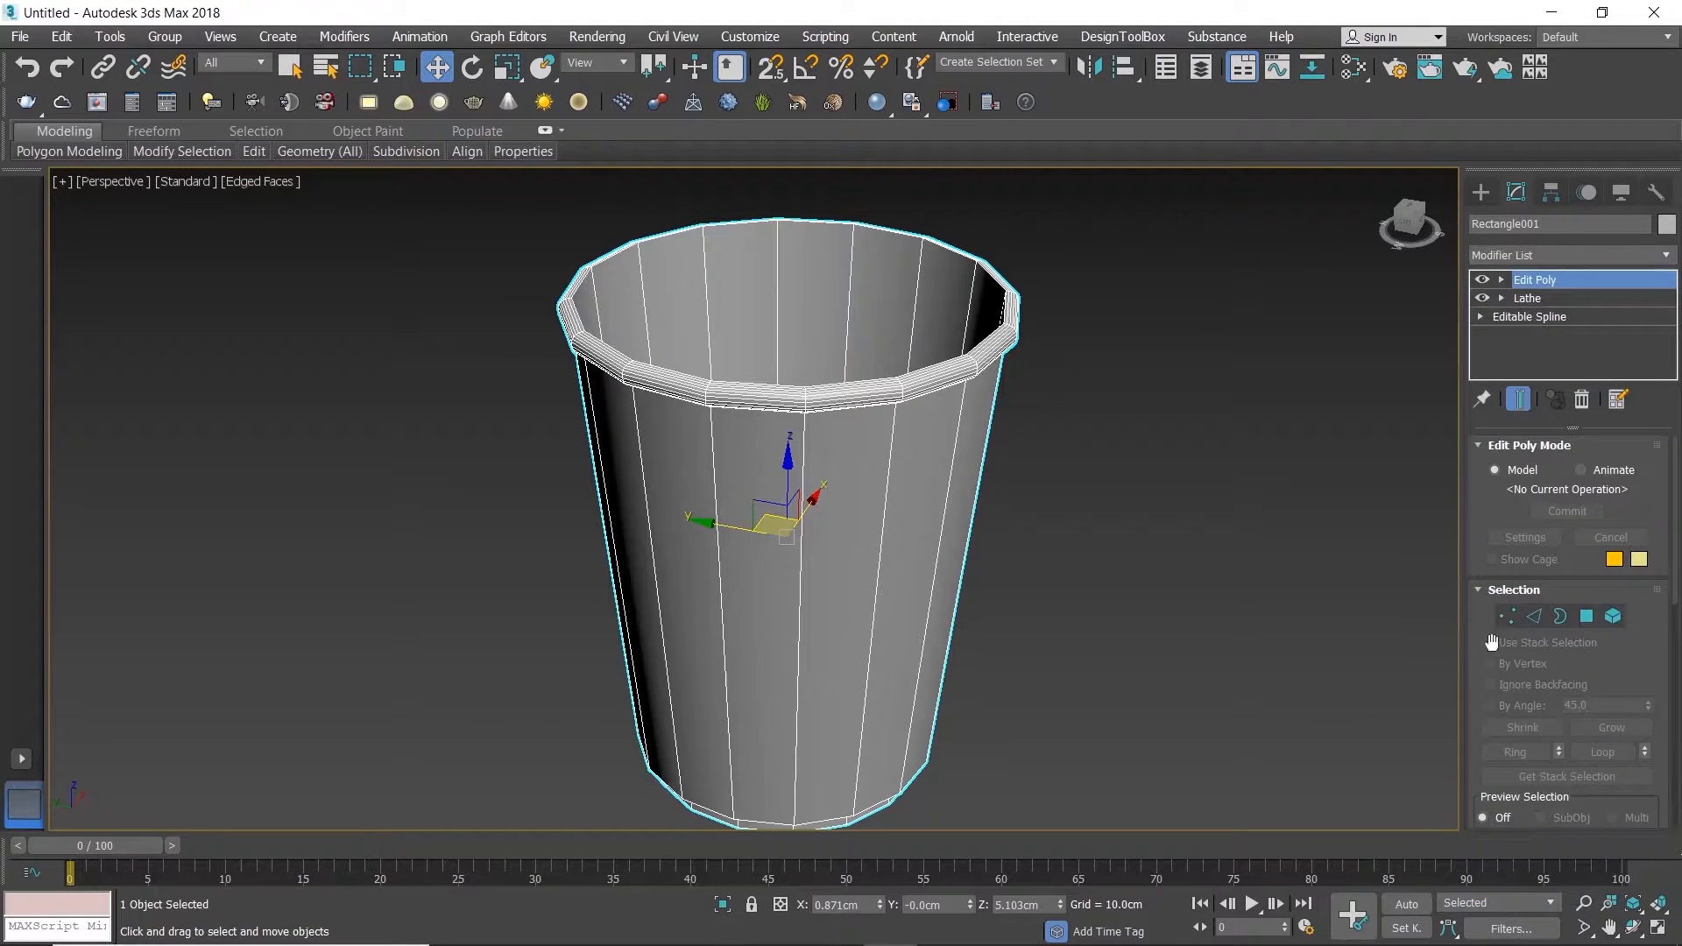
Step: In edge editing, connect the full ring of vertical outer-wall edges with 2 segments and a pinch of 99
{"action": "left_click", "coordinate": [1532, 617]}
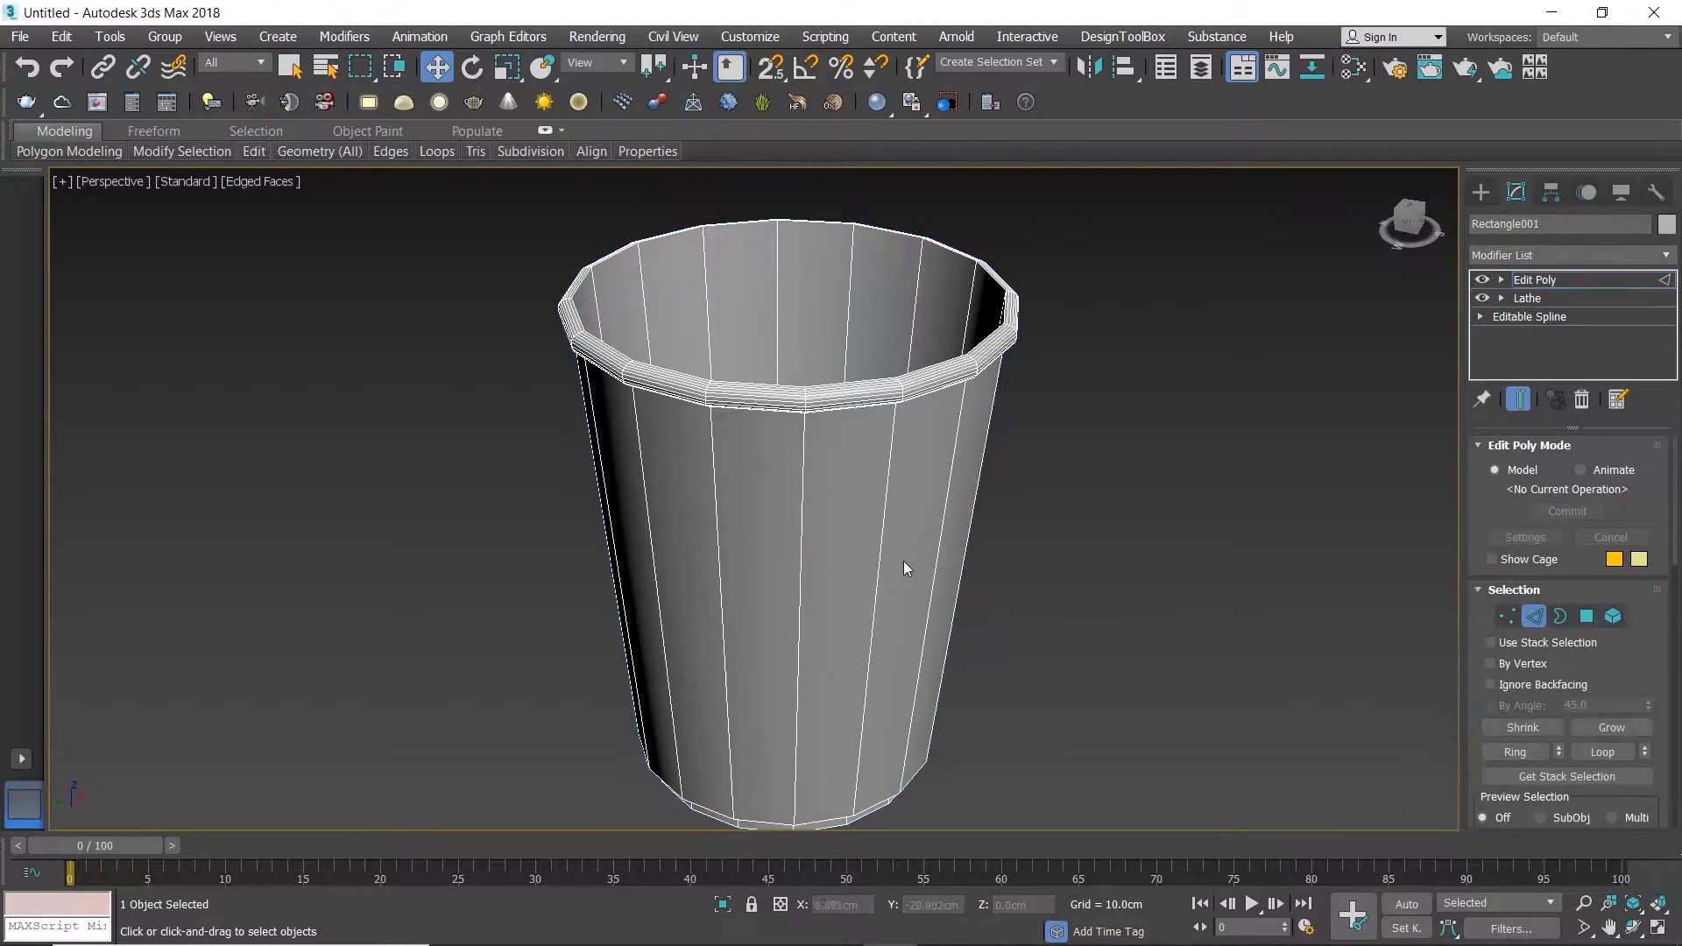
{"action": "left_click", "coordinate": [805, 473]}
{"action": "middle_click_drag", "start_coordinate": [804, 473], "coordinate": [859, 406], "text": "alt"}
{"action": "scroll", "coordinate": [827, 471], "scroll_direction": "down", "scroll_amount": 3}
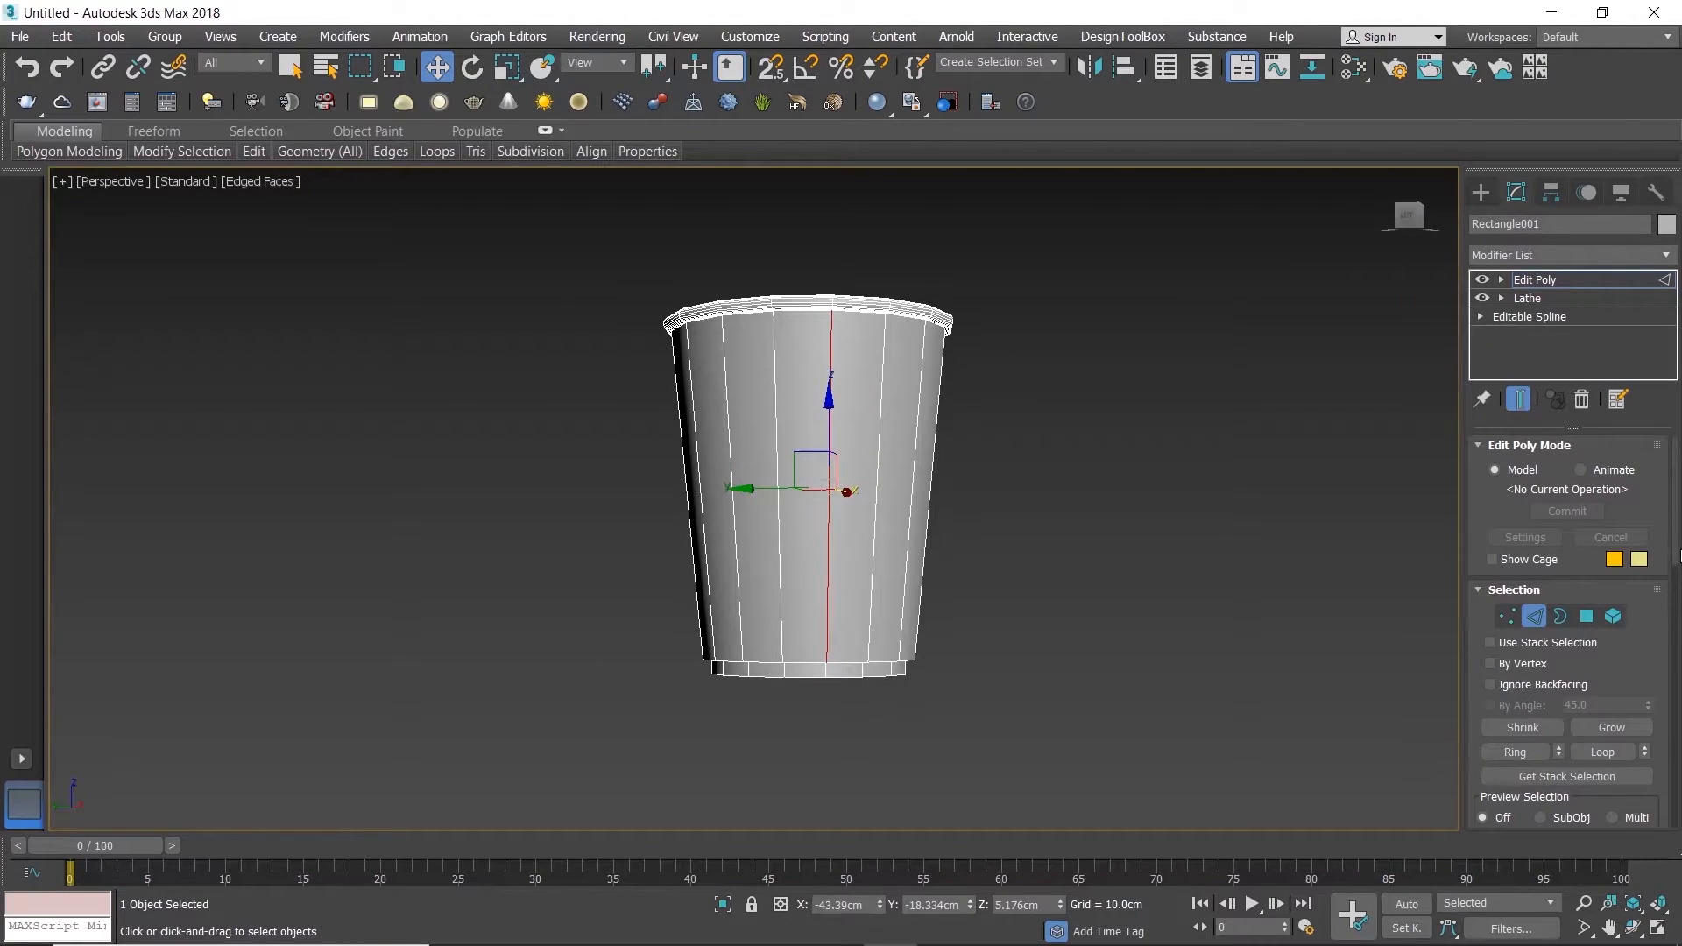
{"action": "left_click", "coordinate": [1521, 759]}
{"action": "left_click_drag", "start_coordinate": [1673, 488], "coordinate": [1661, 619]}
{"action": "left_click", "coordinate": [1645, 565]}
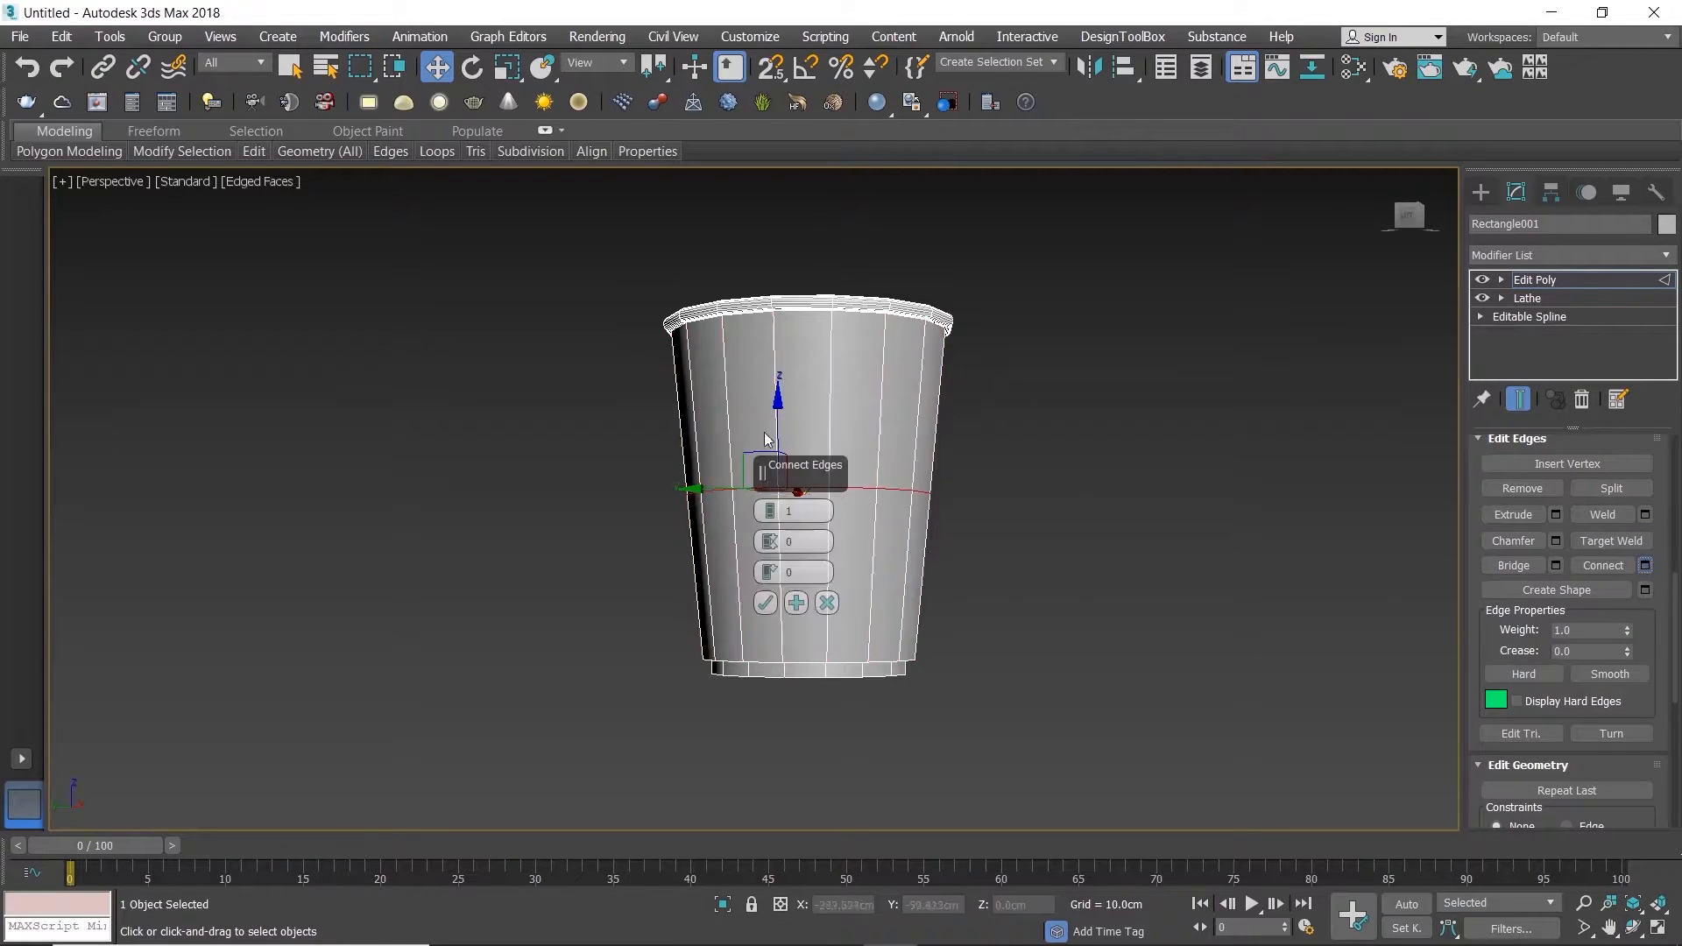
{"action": "scroll", "coordinate": [675, 478], "scroll_direction": "up", "scroll_amount": 3}
{"action": "left_click_drag", "start_coordinate": [770, 511], "coordinate": [746, 191]}
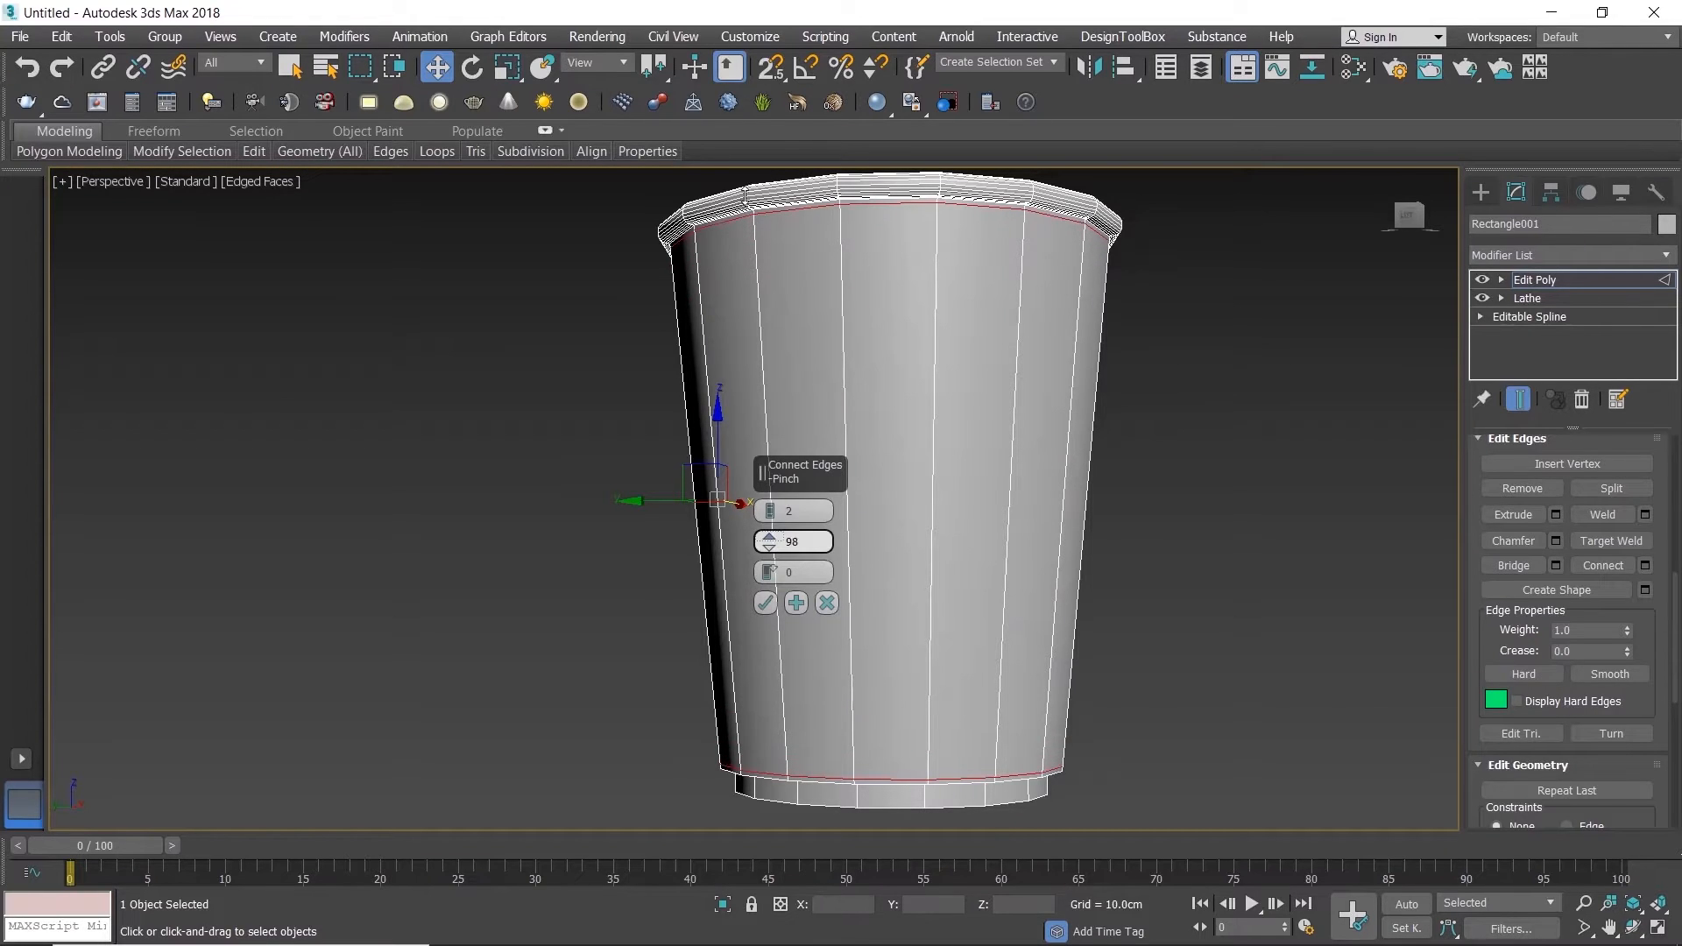
{"action": "scroll", "coordinate": [839, 200], "scroll_direction": "up", "scroll_amount": 4}
{"action": "left_click_drag", "start_coordinate": [775, 534], "coordinate": [770, 533]}
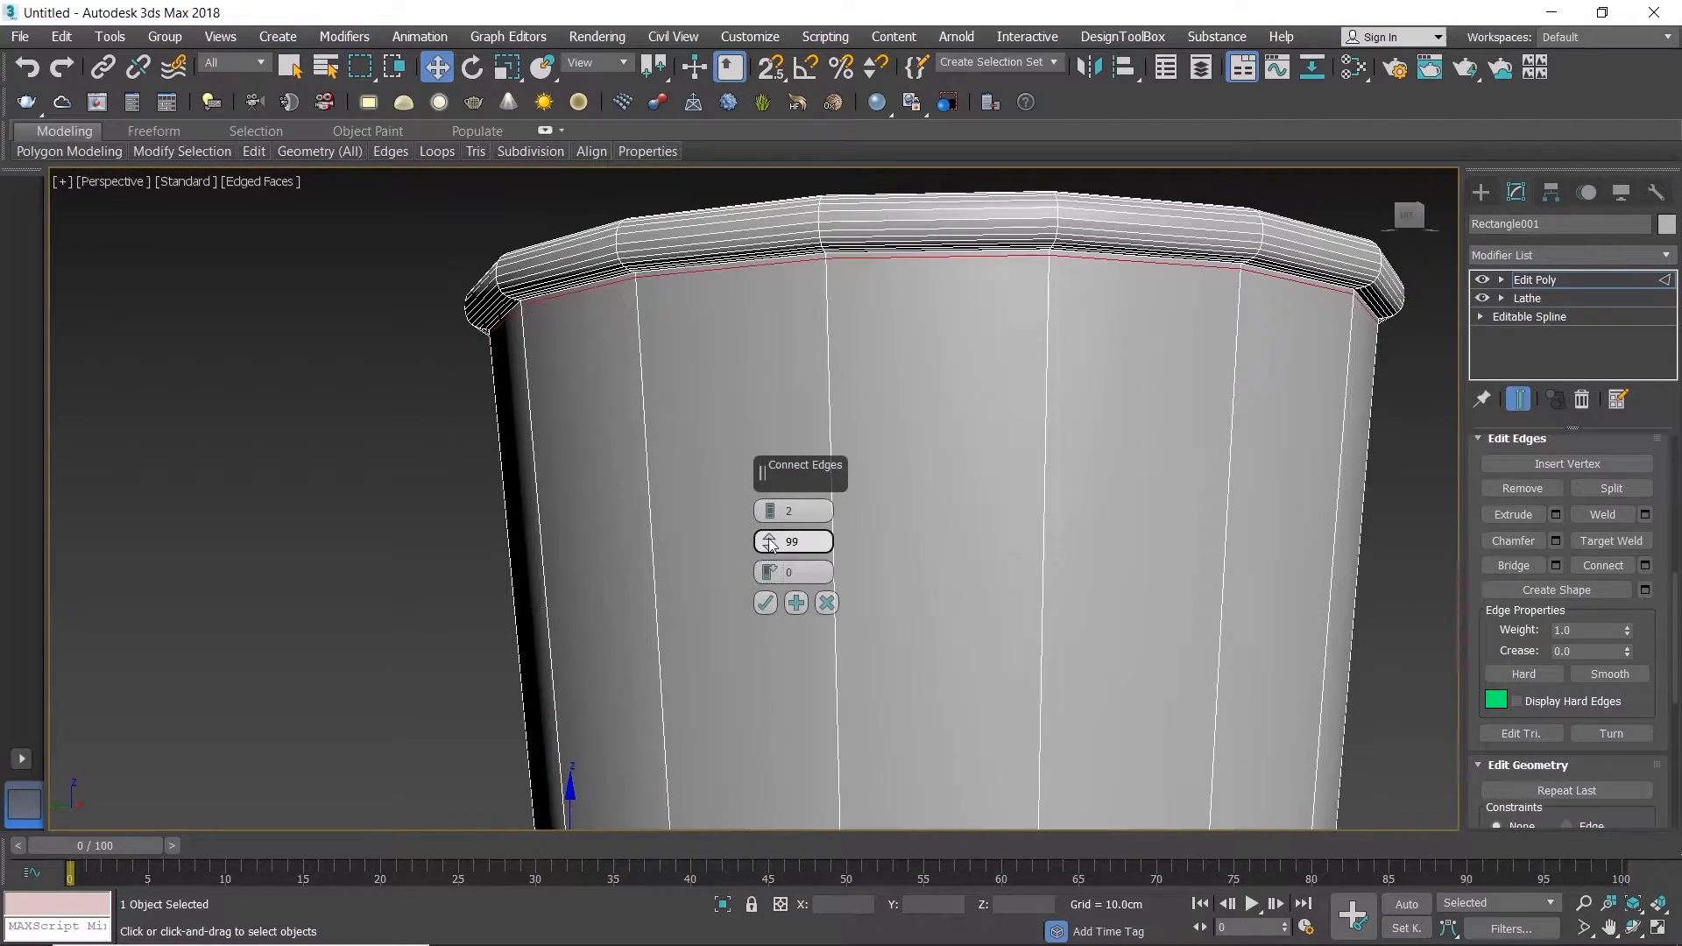
{"action": "left_click", "coordinate": [767, 602]}
Step: Connect the ring of vertical edges on the pot's inner wall with 2 segments and a pinch of 99
{"action": "scroll", "coordinate": [885, 481], "scroll_direction": "down", "scroll_amount": 4}
{"action": "middle_click_drag", "start_coordinate": [905, 468], "coordinate": [890, 558]}
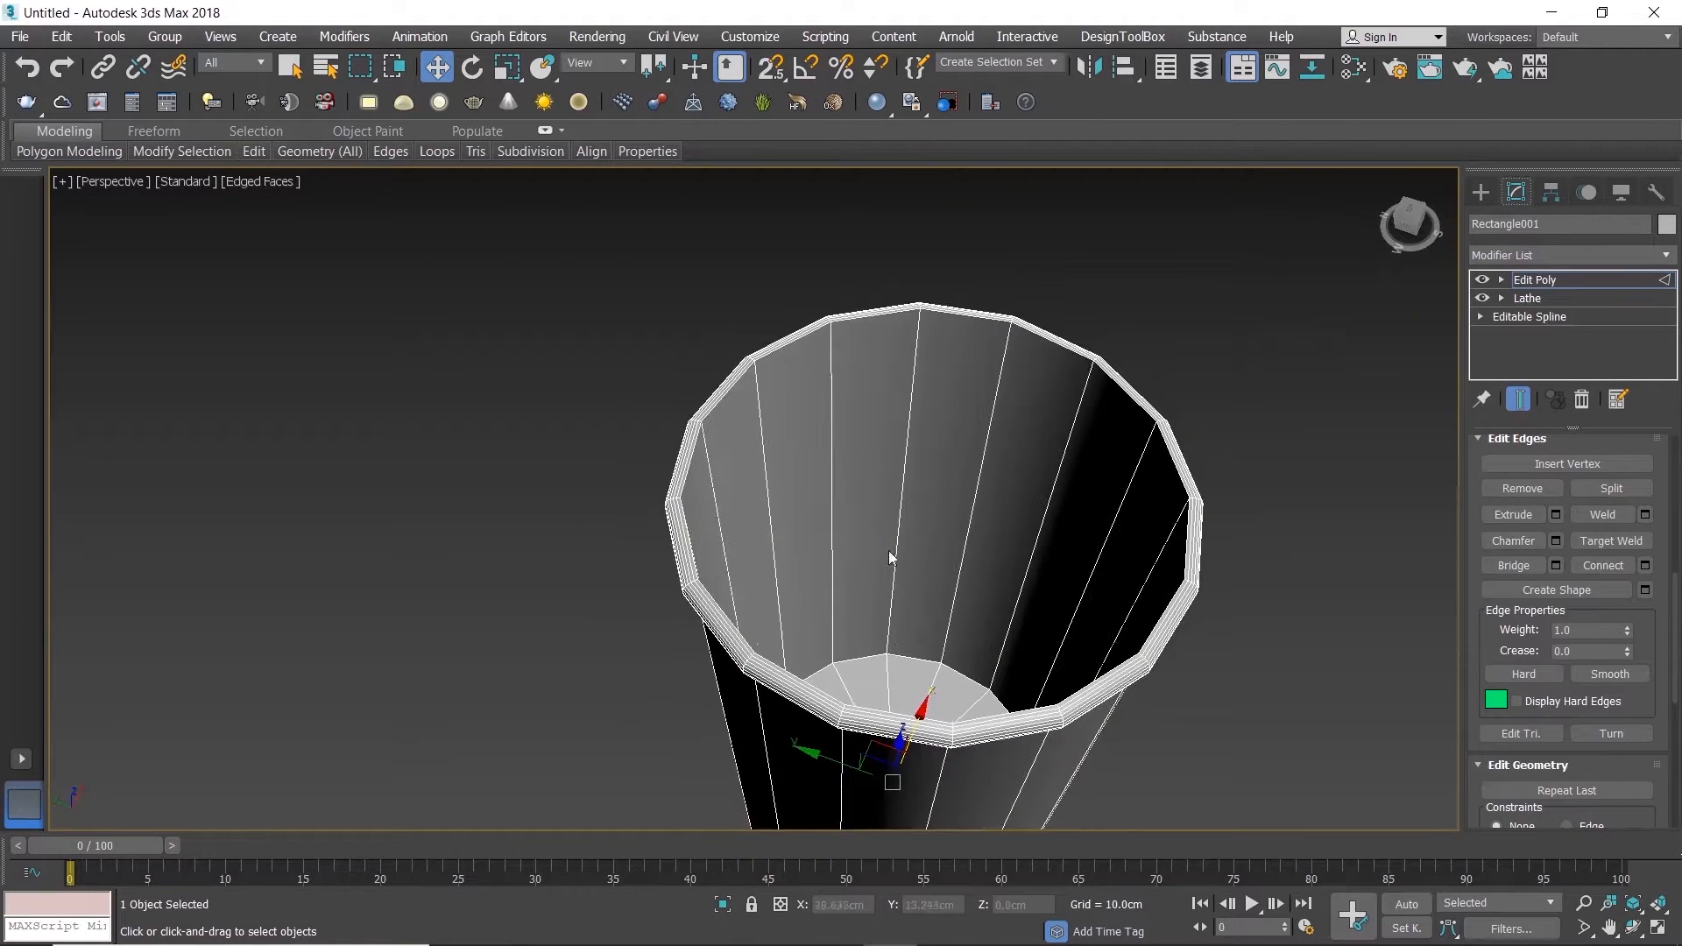
{"action": "left_click", "coordinate": [907, 451]}
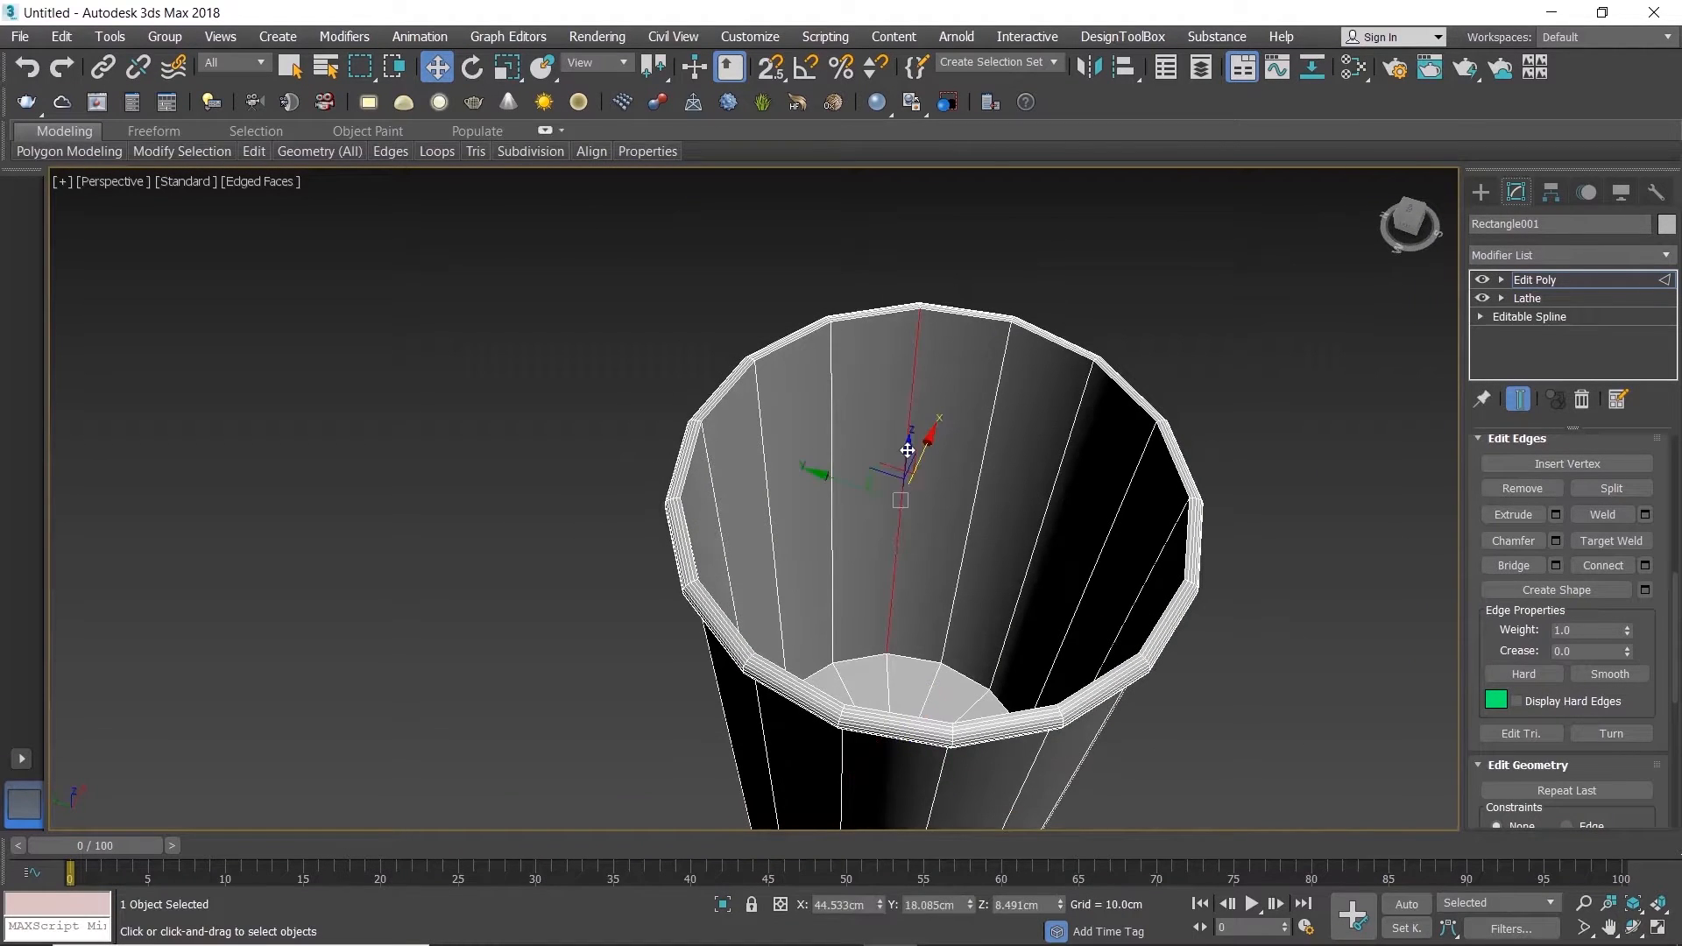
{"action": "left_click", "coordinate": [830, 422], "text": "shift"}
{"action": "left_click", "coordinate": [1644, 565]}
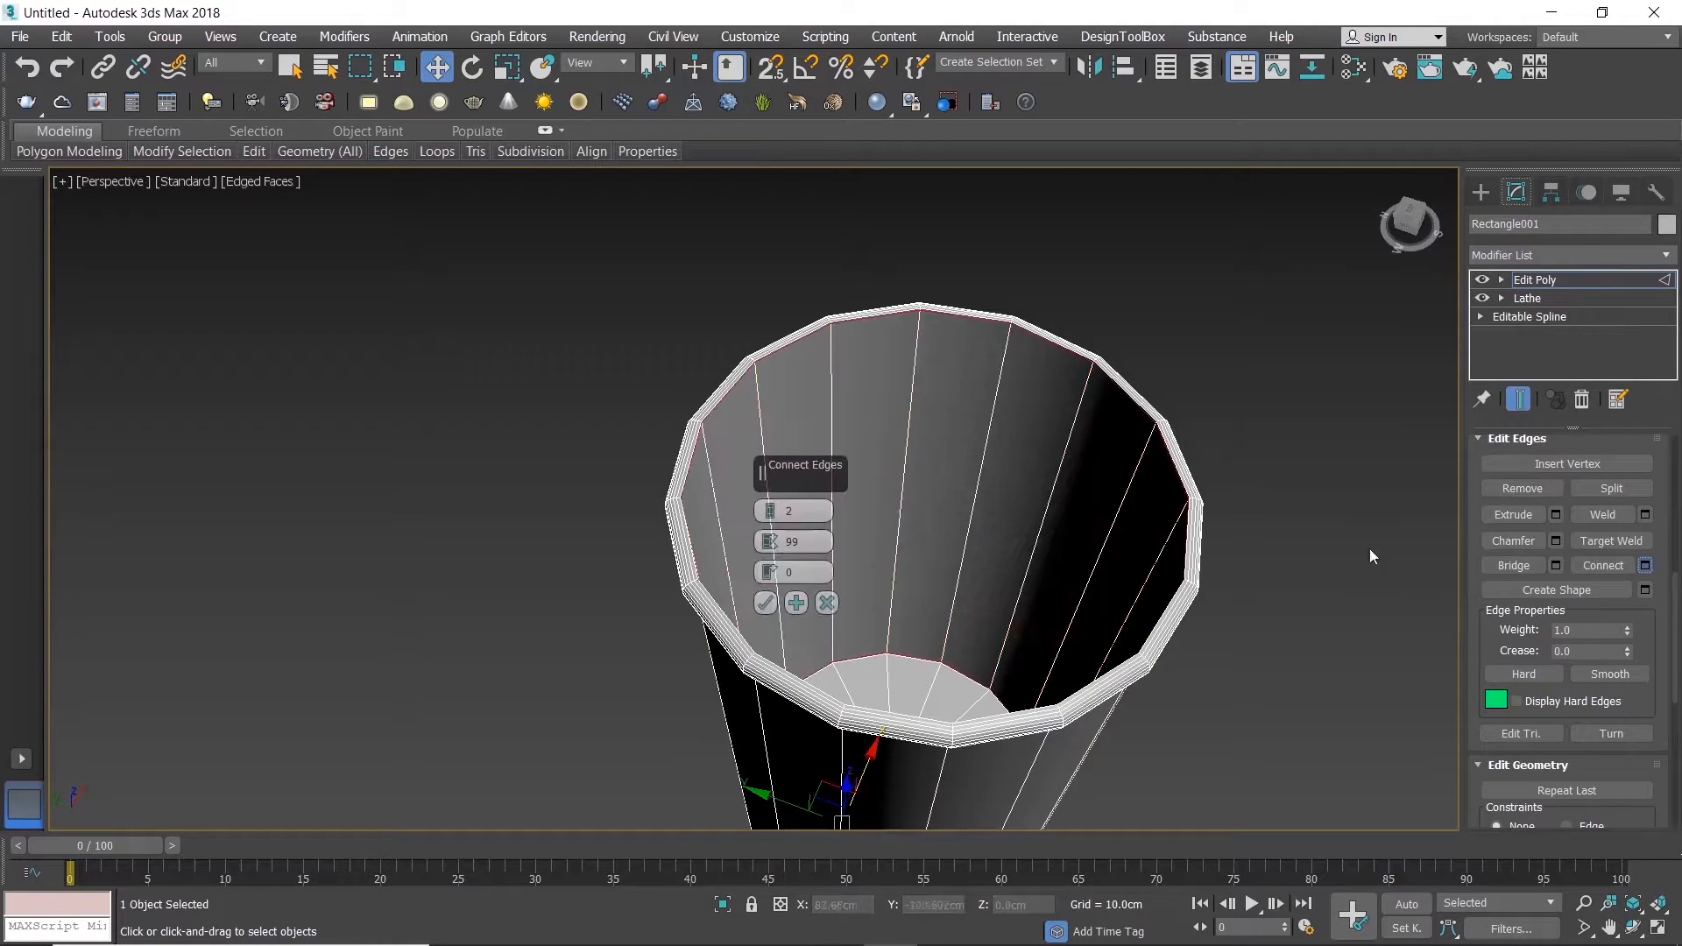
{"action": "scroll", "coordinate": [877, 361], "scroll_direction": "up", "scroll_amount": 4}
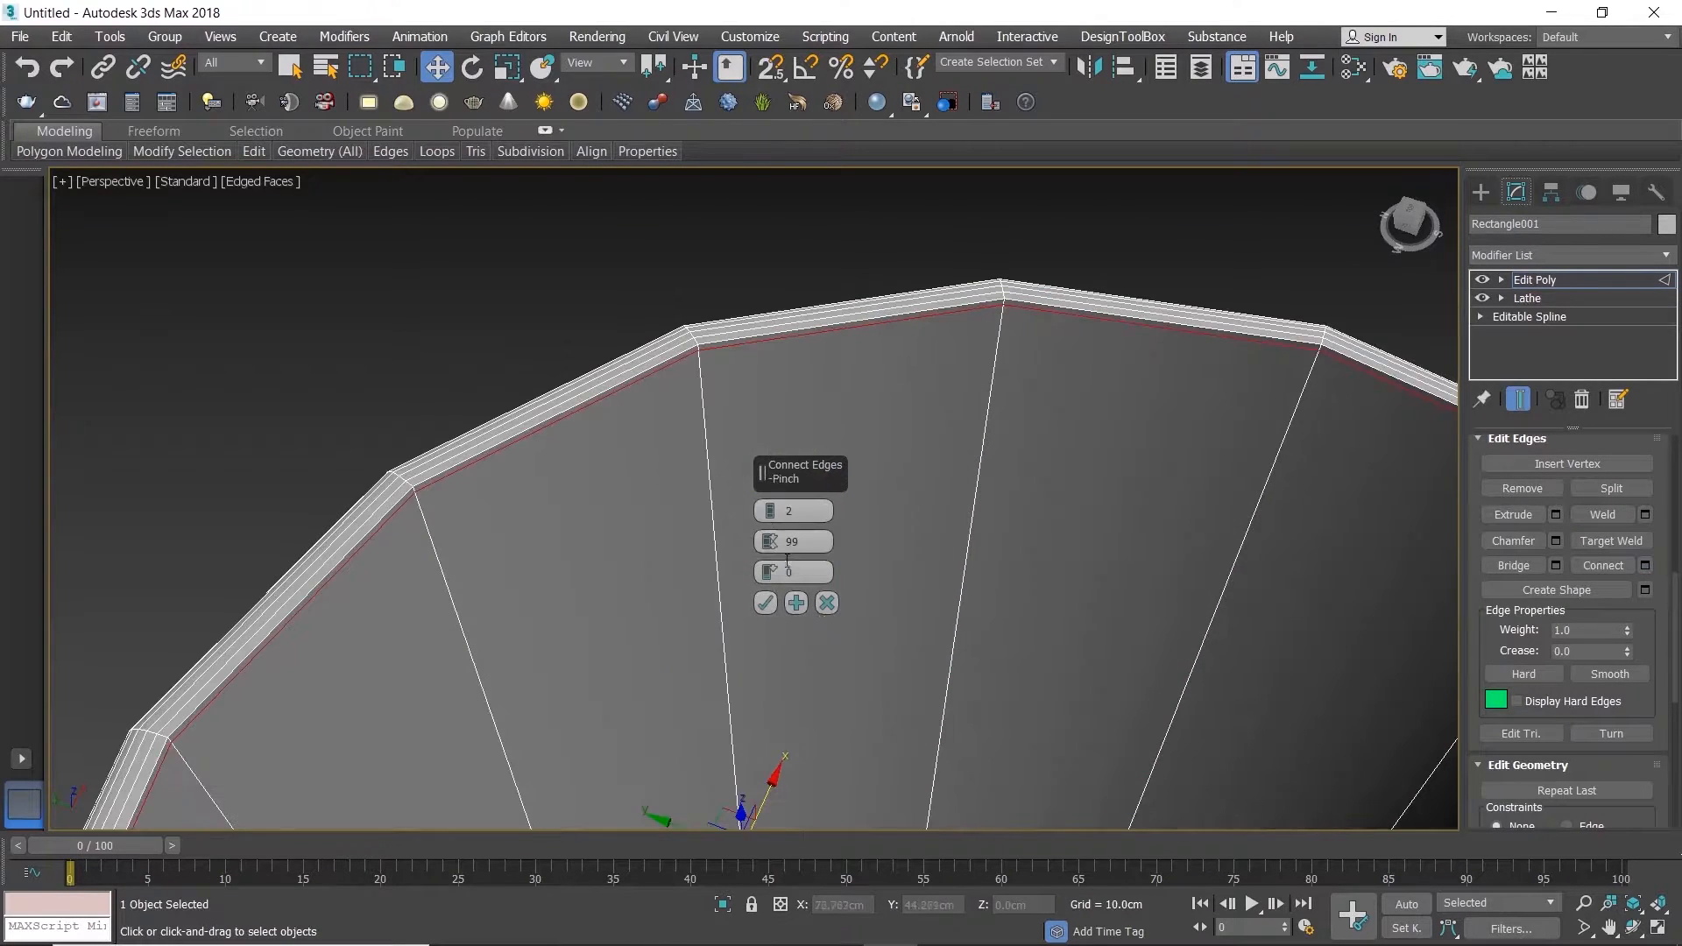
{"action": "left_click", "coordinate": [768, 602]}
Step: Connect the ring of short edges on the underside ledge between wall and foot, using 2 segments and a pinch of about 95
{"action": "scroll", "coordinate": [877, 558], "scroll_direction": "down", "scroll_amount": 5}
{"action": "middle_click_drag", "start_coordinate": [879, 561], "coordinate": [912, 371]}
{"action": "scroll", "coordinate": [912, 371], "scroll_direction": "down", "scroll_amount": 2}
{"action": "middle_click_drag", "start_coordinate": [927, 481], "coordinate": [915, 380], "text": "alt"}
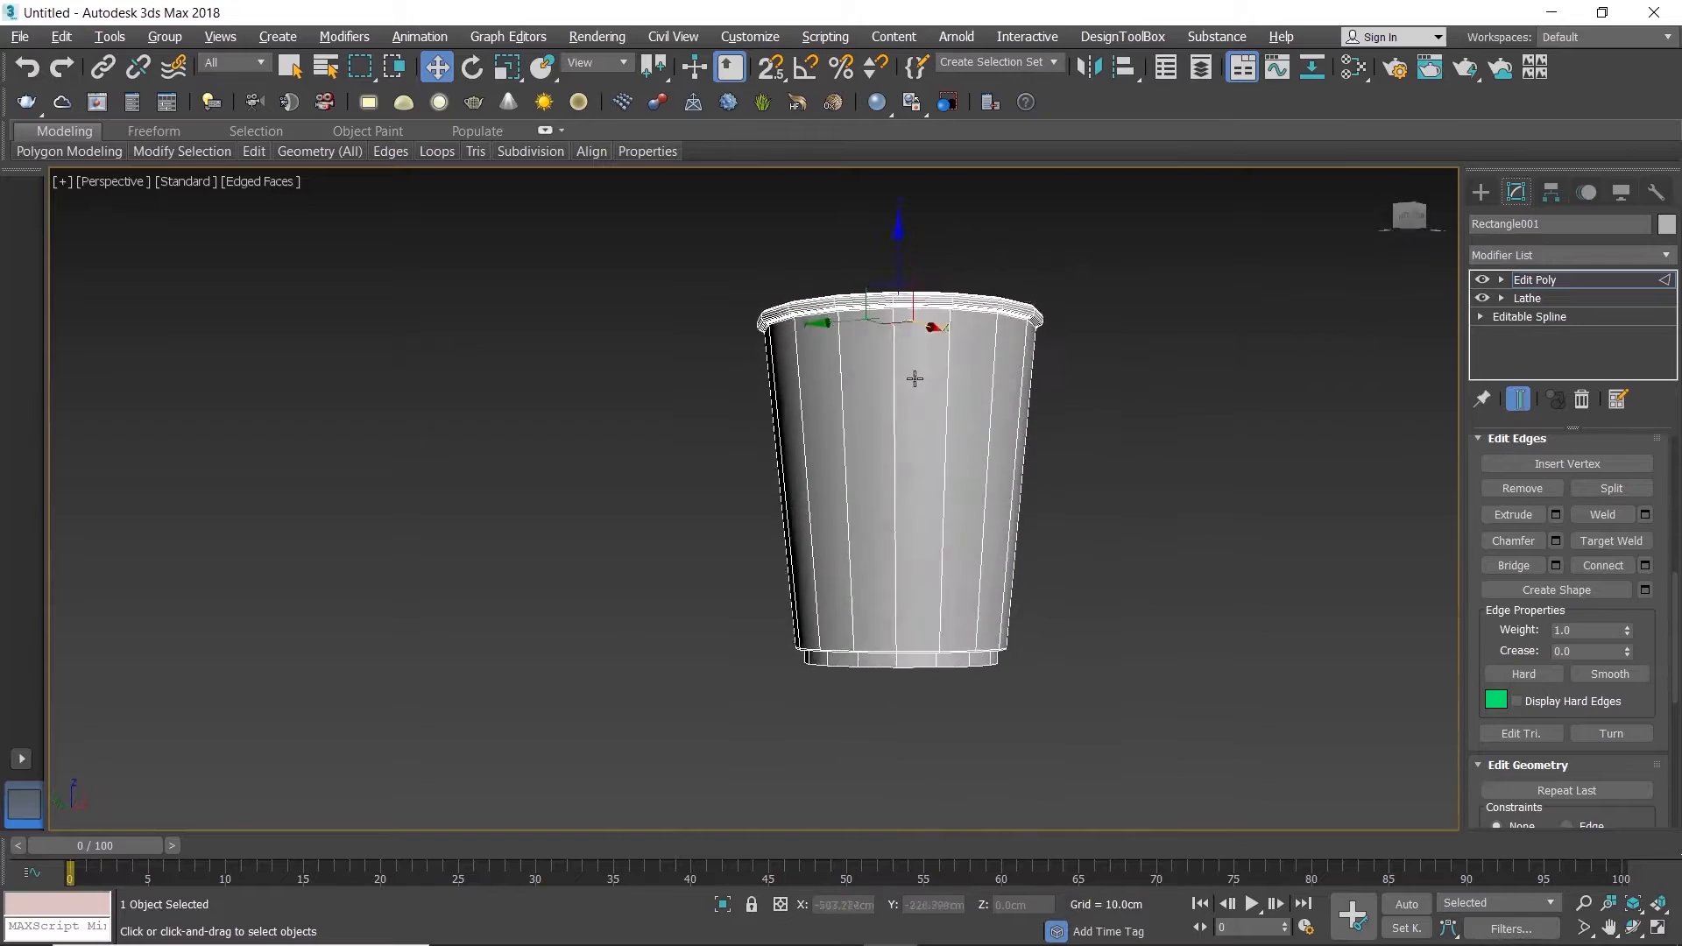
{"action": "mouse_move", "coordinate": [934, 488]}
{"action": "middle_mouse_down", "text": "alt"}
{"action": "mouse_move", "coordinate": [922, 533]}
{"action": "mouse_move", "coordinate": [909, 479]}
{"action": "middle_mouse_up", "text": "alt"}
{"action": "scroll", "coordinate": [900, 513], "scroll_direction": "up", "scroll_amount": 3}
{"action": "scroll", "coordinate": [900, 513], "scroll_direction": "up", "scroll_amount": 3}
{"action": "scroll", "coordinate": [912, 403], "scroll_direction": "up", "scroll_amount": 5}
{"action": "left_click", "coordinate": [892, 382]}
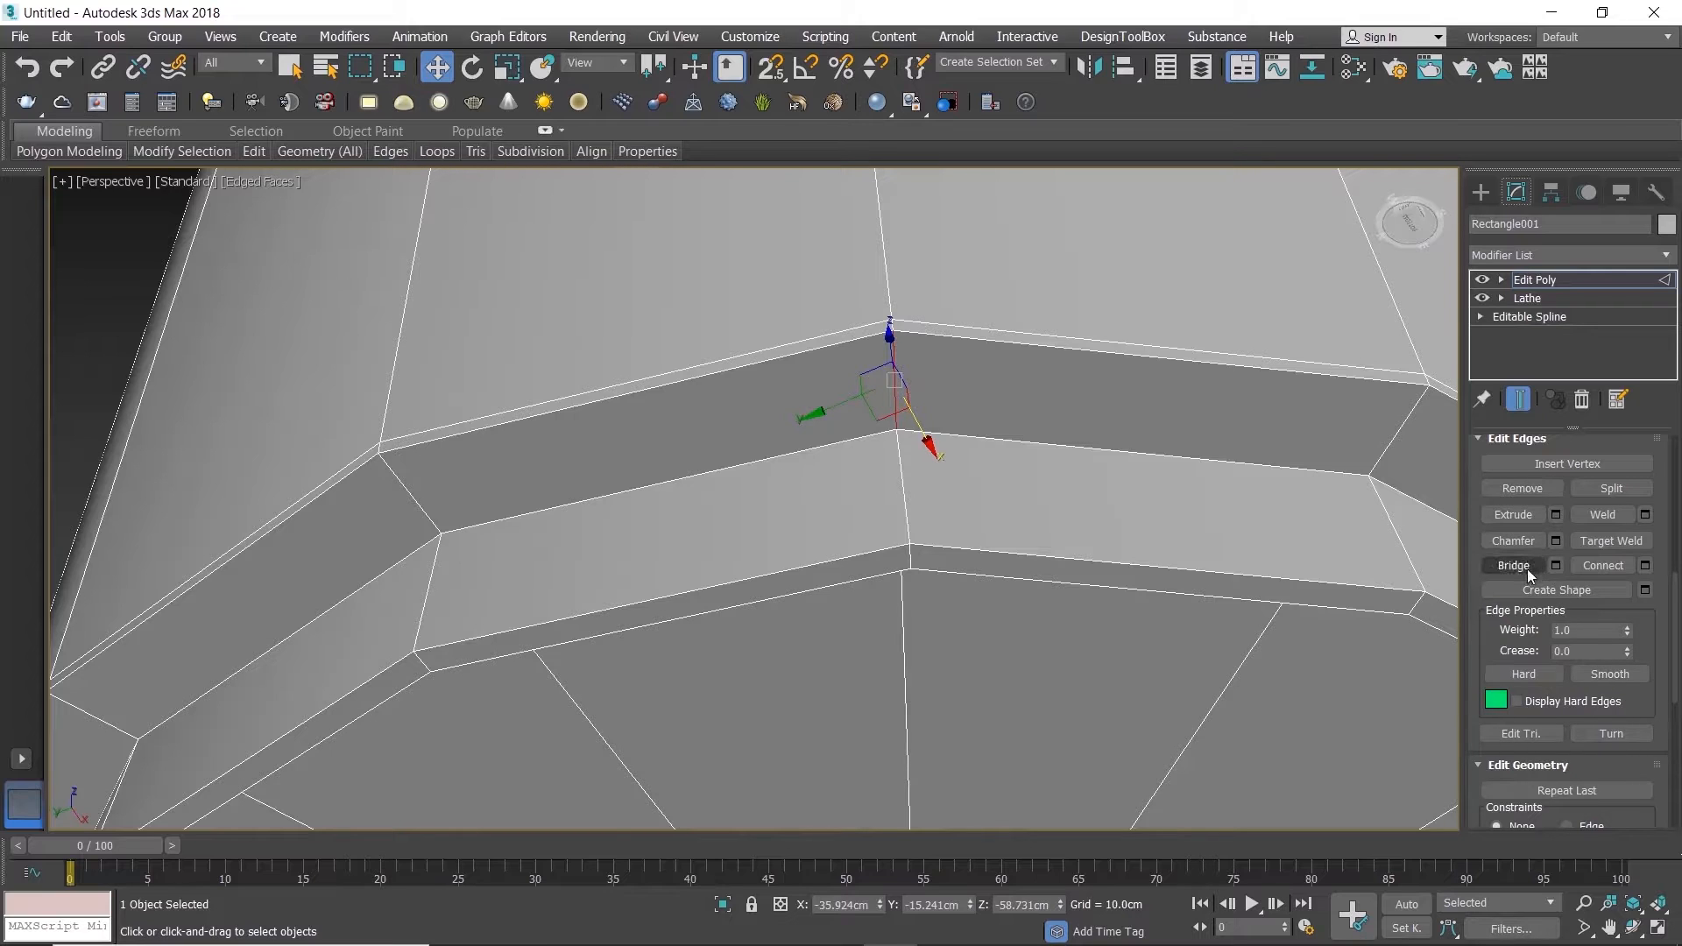
{"action": "scroll", "coordinate": [1528, 560], "scroll_direction": "up", "scroll_amount": 5}
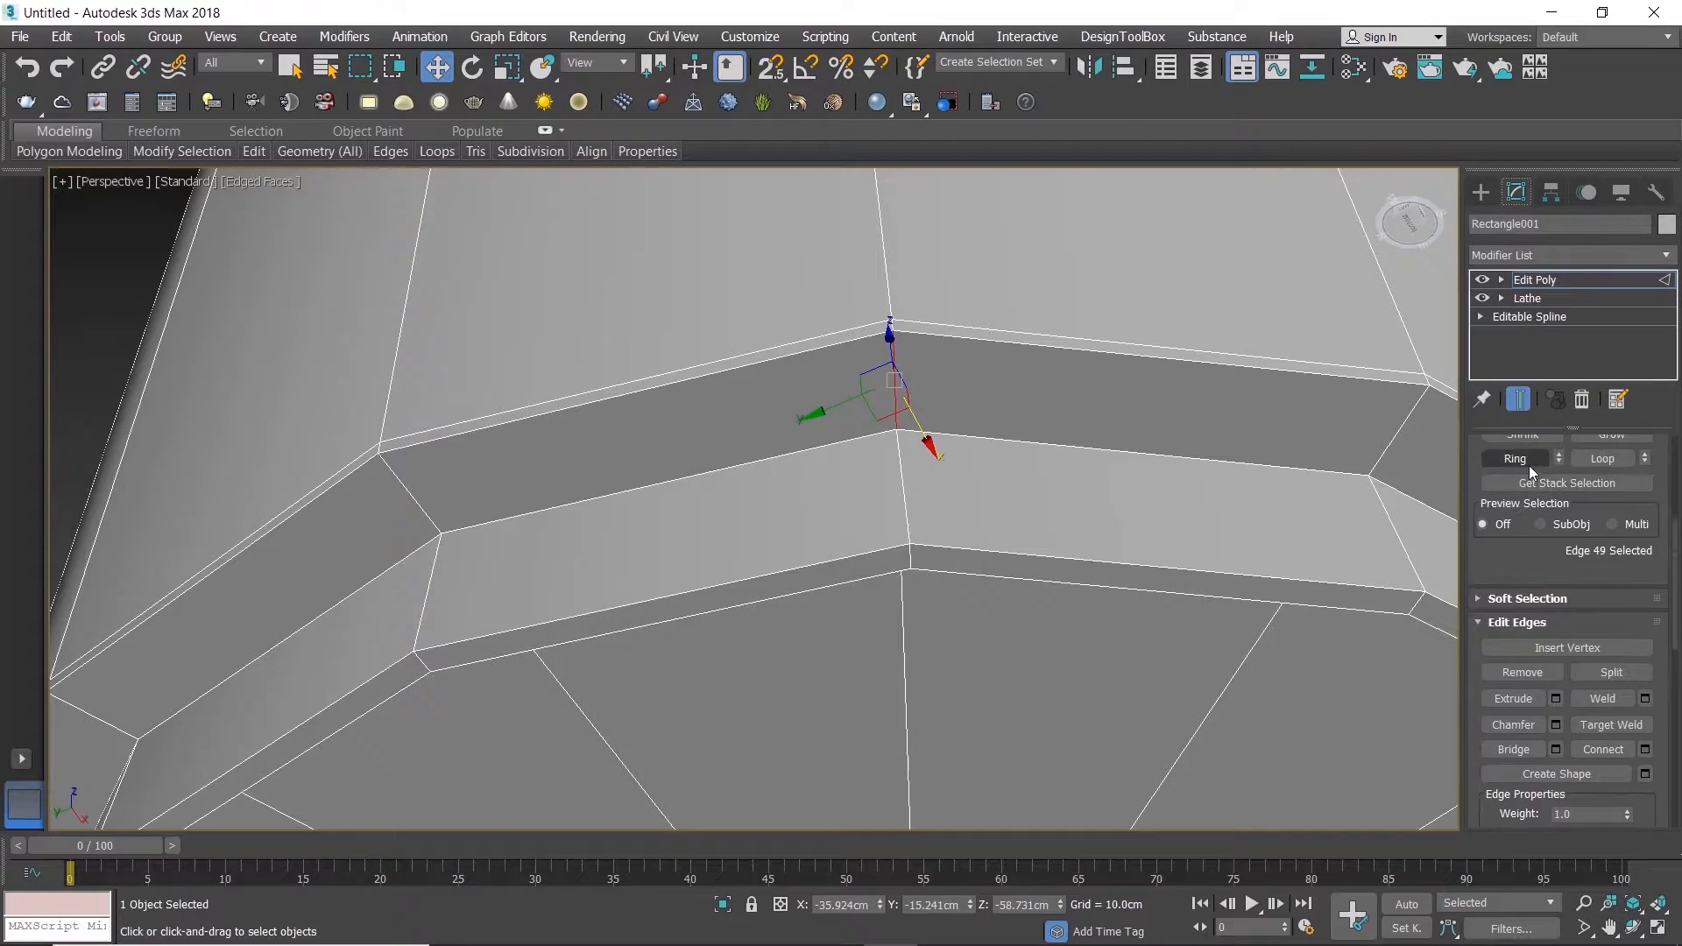
{"action": "left_click", "coordinate": [1525, 461]}
{"action": "left_click", "coordinate": [1645, 749]}
{"action": "scroll", "coordinate": [920, 438], "scroll_direction": "up", "scroll_amount": 6}
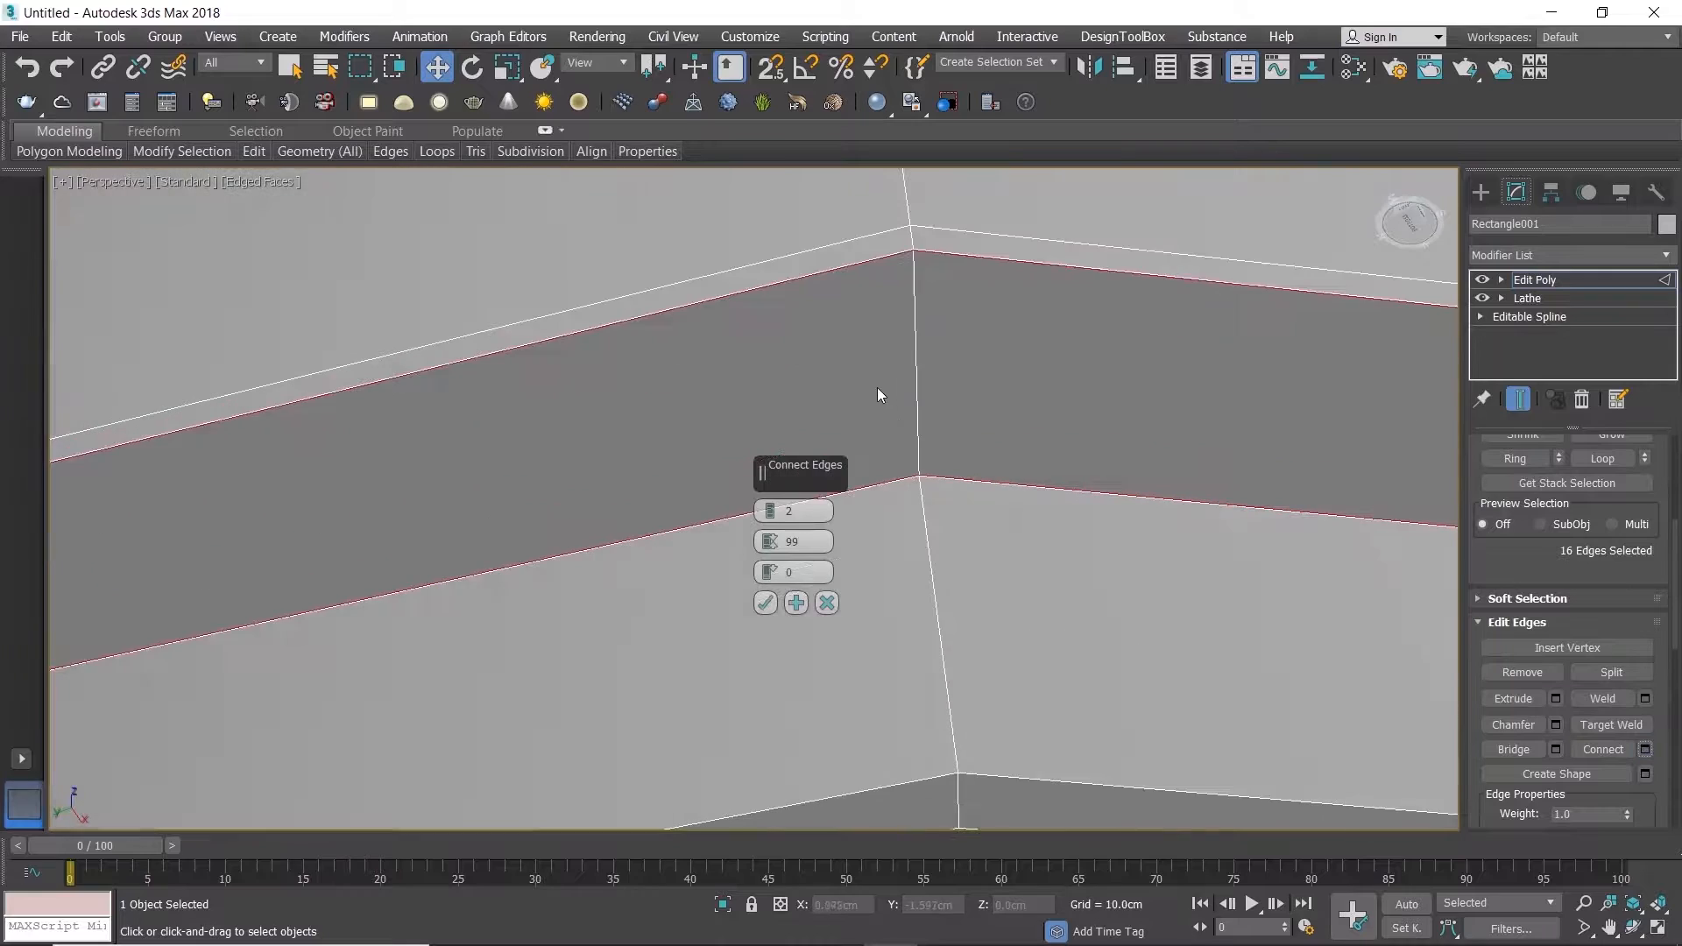
{"action": "left_click_drag", "start_coordinate": [771, 549], "coordinate": [768, 537]}
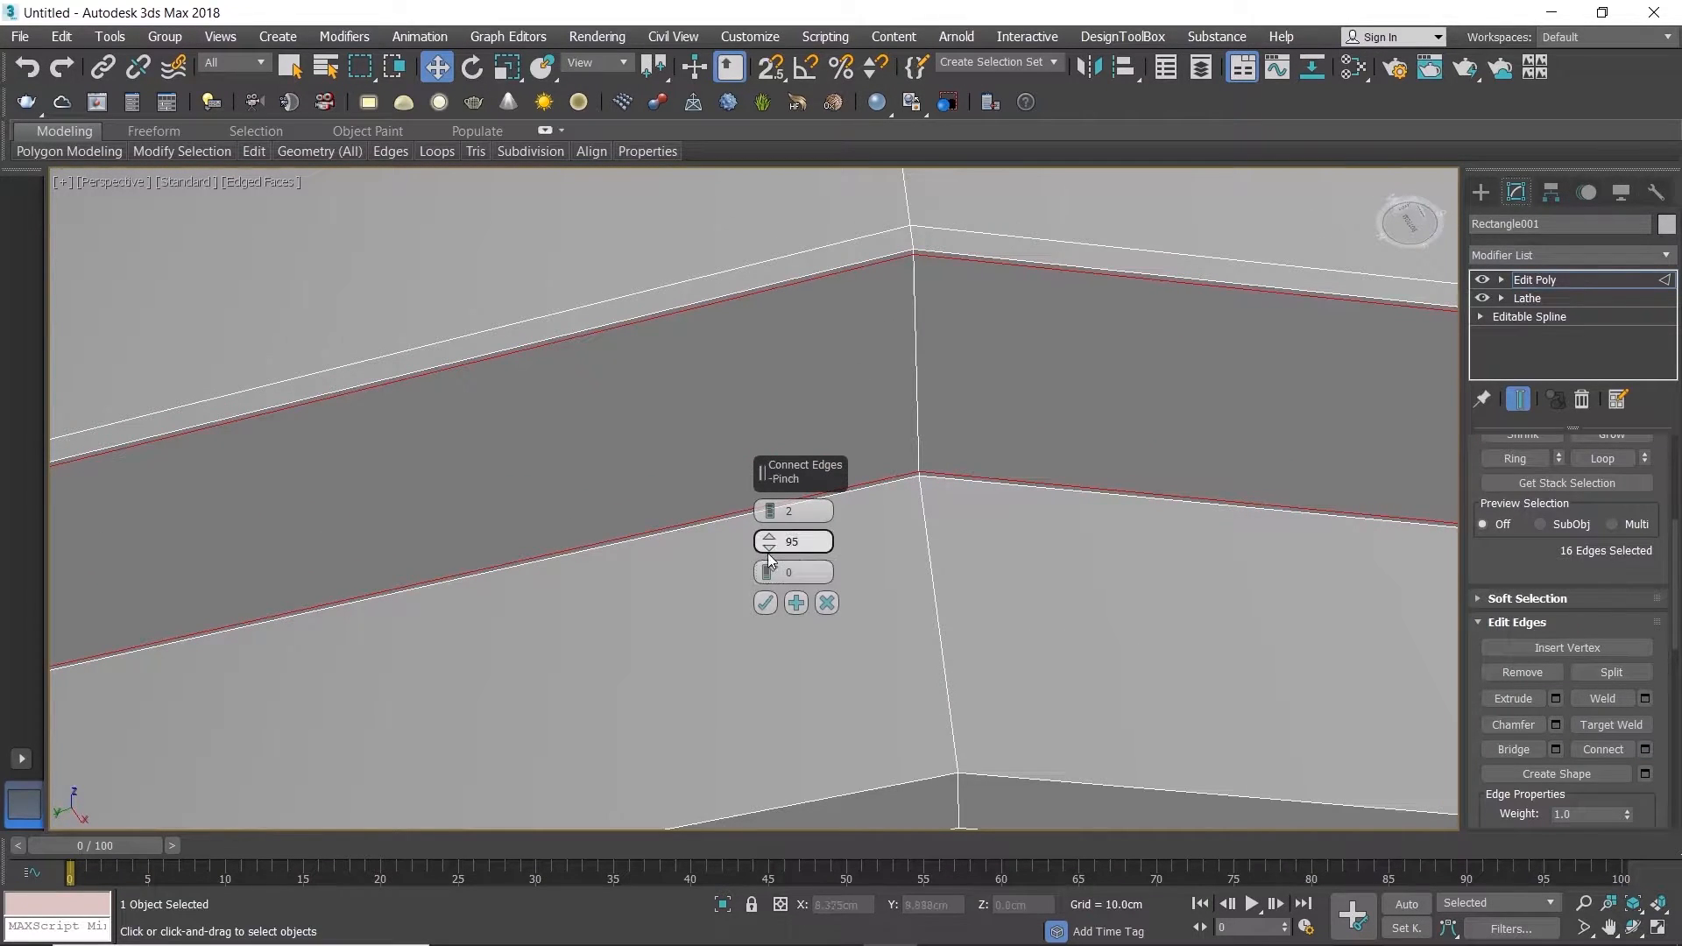
{"action": "left_click", "coordinate": [765, 602]}
Step: Connect the ring of vertical edges on the foot's outer side with 2 segments and a pinch of 96
{"action": "left_click", "coordinate": [933, 591]}
{"action": "middle_click_drag", "start_coordinate": [933, 591], "coordinate": [939, 652], "text": "alt"}
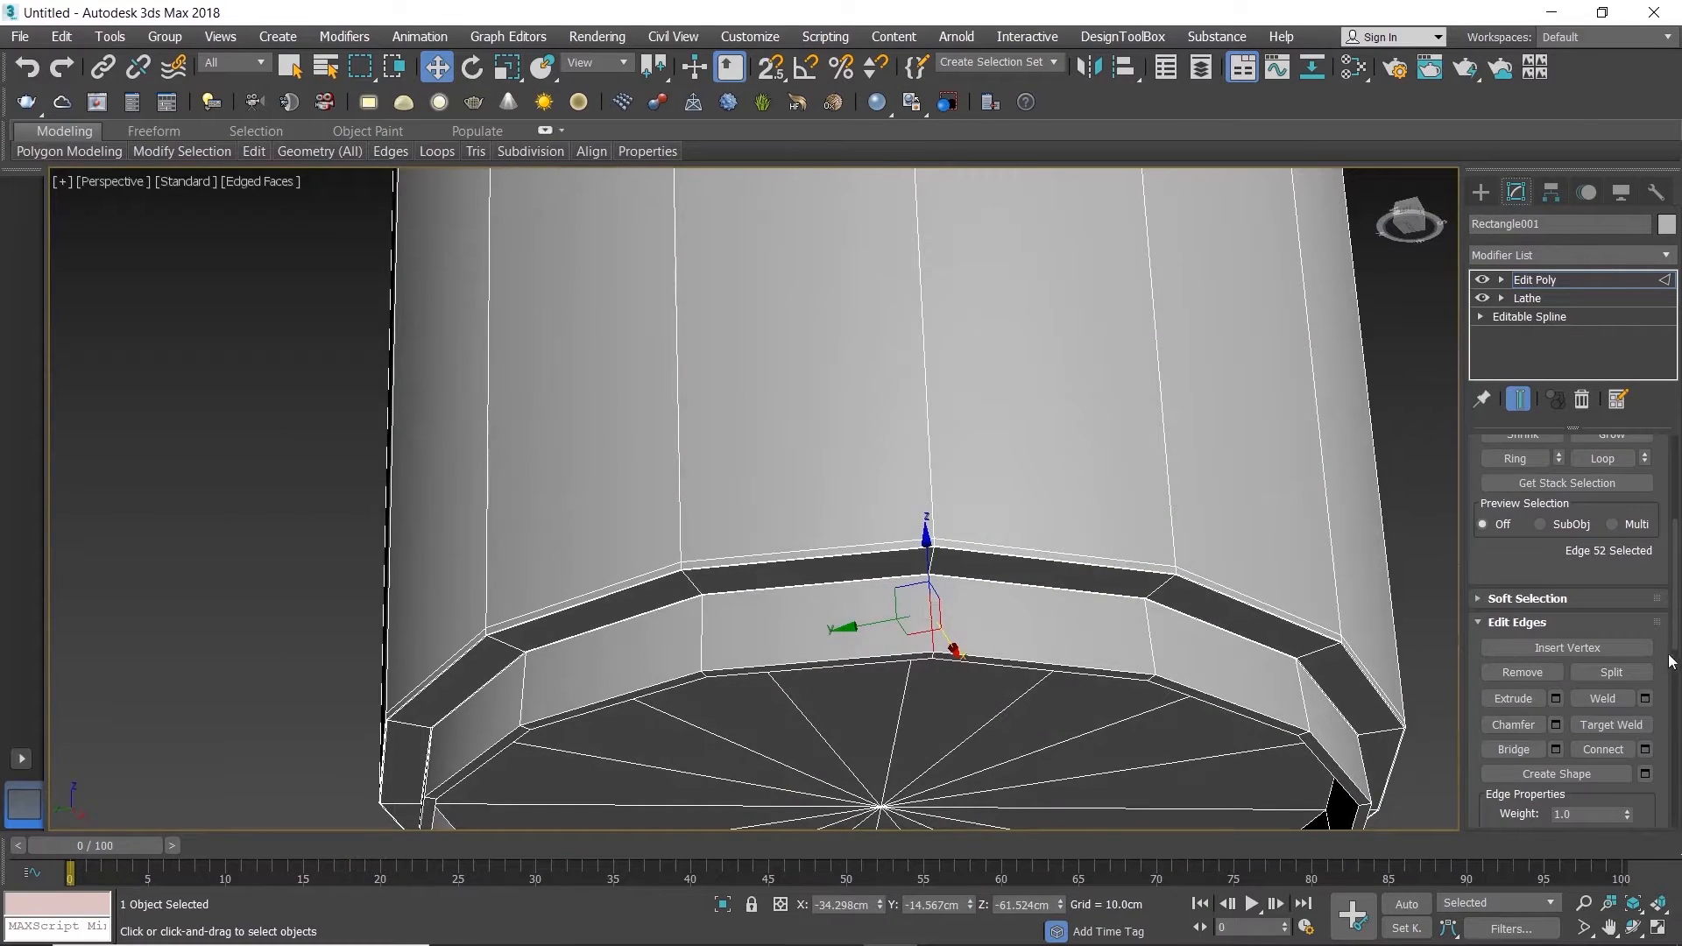
{"action": "scroll", "coordinate": [1558, 703], "scroll_direction": "up", "scroll_amount": 1}
{"action": "left_click", "coordinate": [1521, 485]}
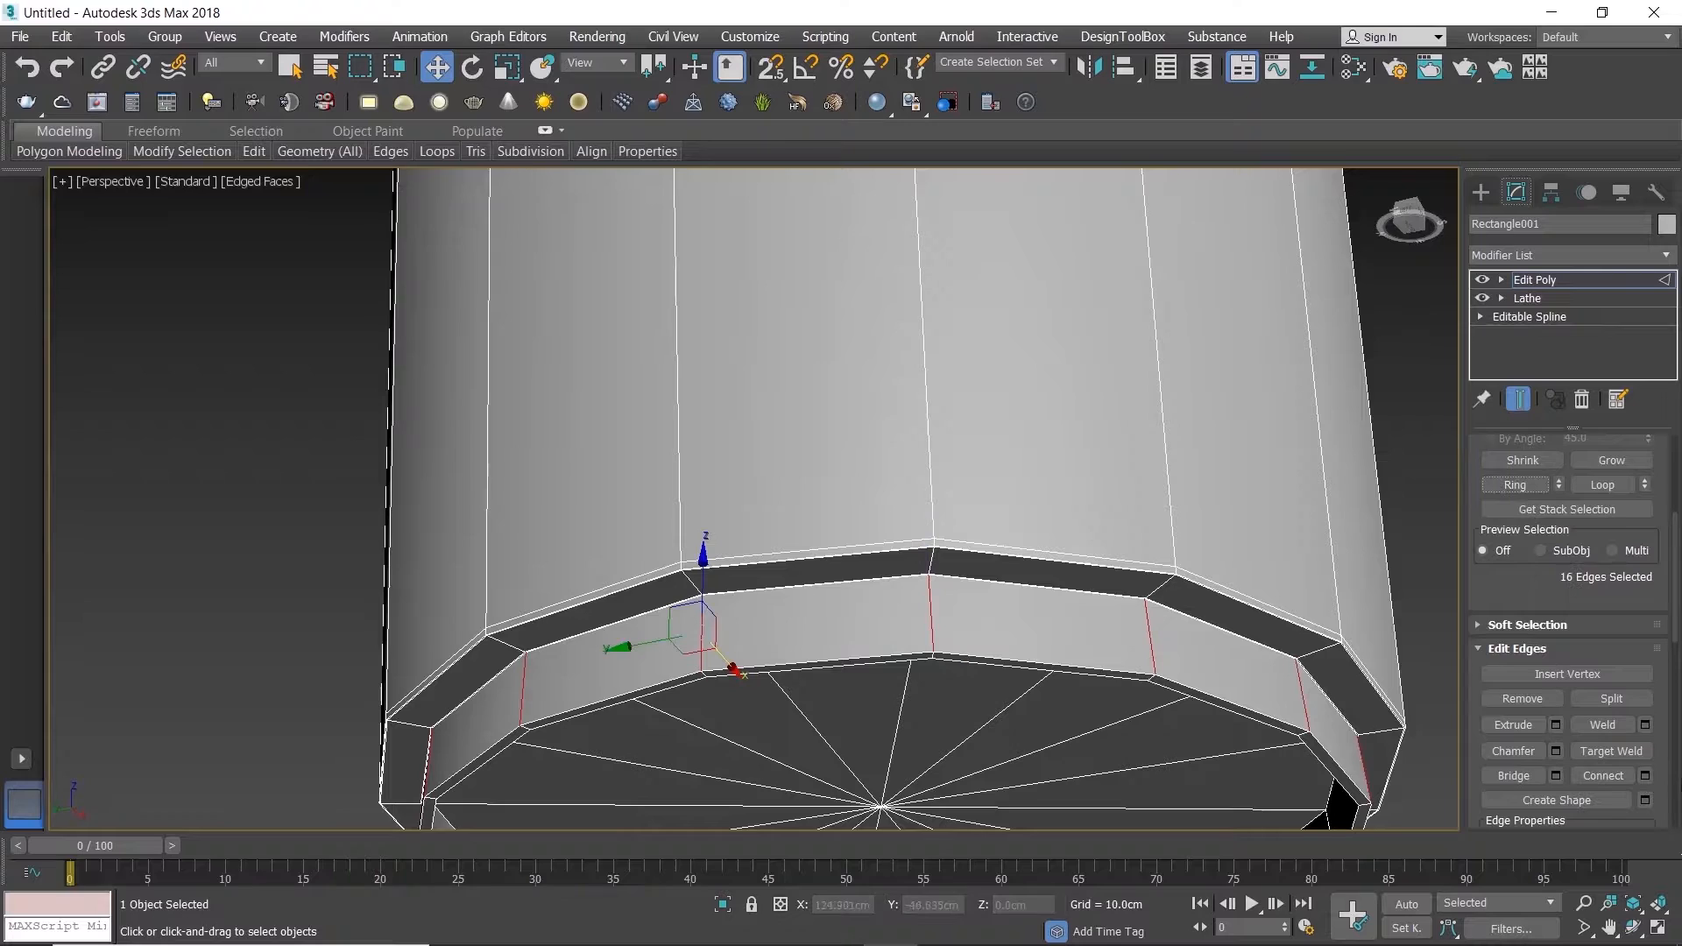
{"action": "scroll", "coordinate": [925, 595], "scroll_direction": "up", "scroll_amount": 4}
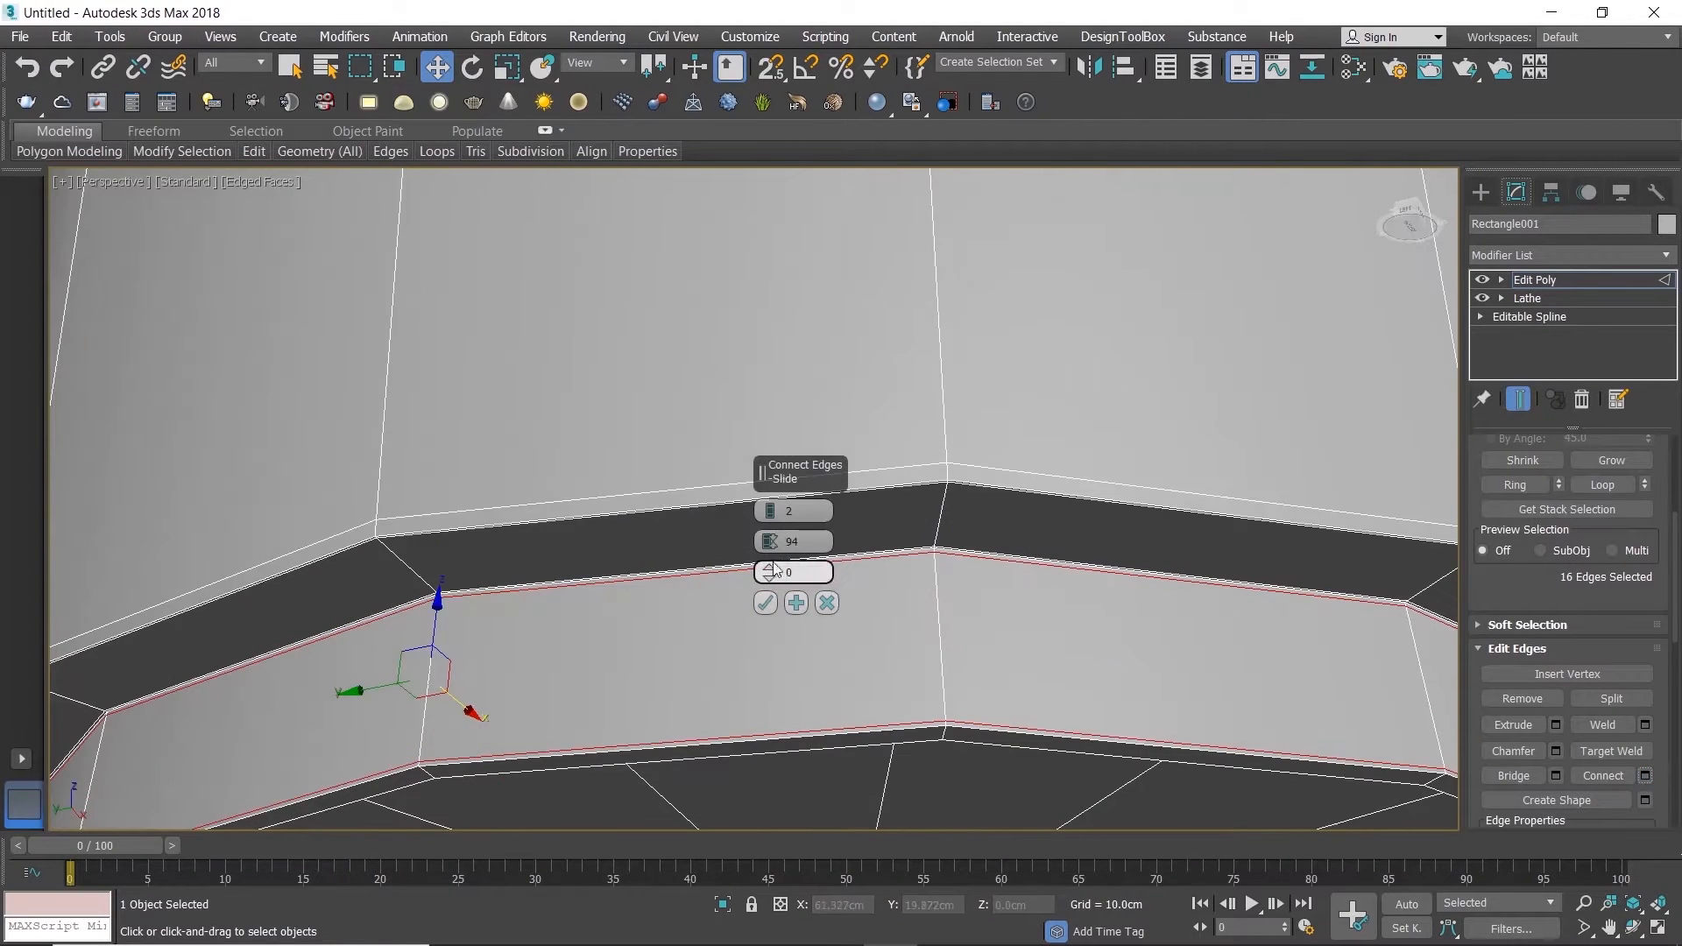
{"action": "scroll", "coordinate": [927, 555], "scroll_direction": "up", "scroll_amount": 5}
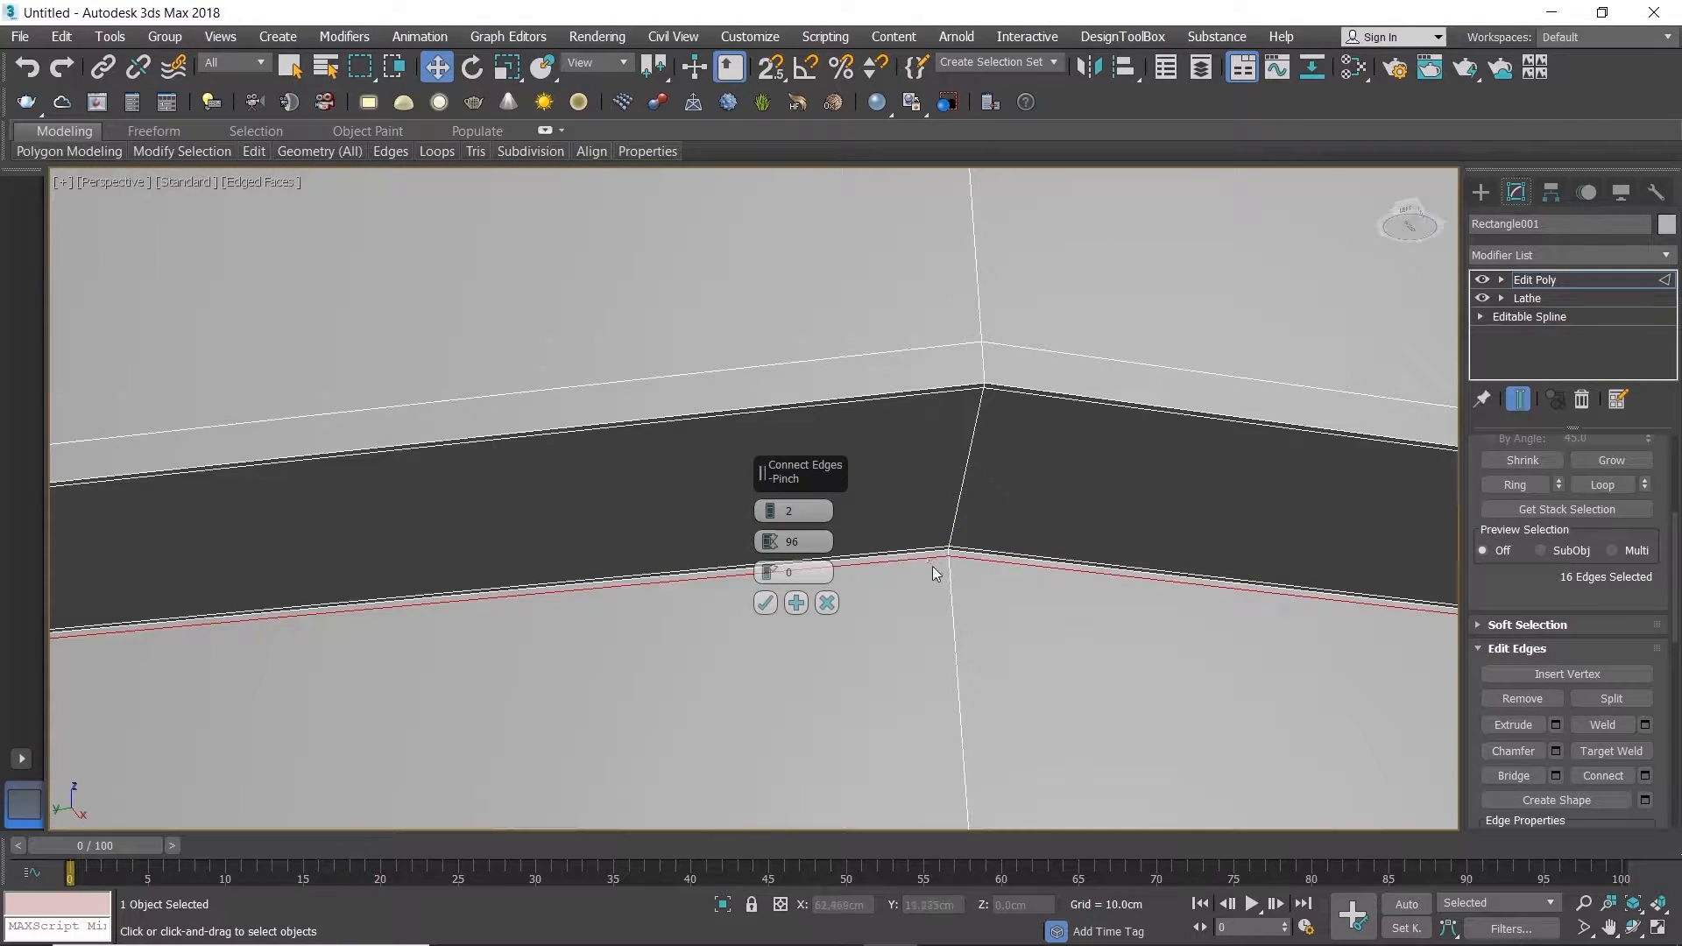
{"action": "left_click", "coordinate": [764, 604]}
Step: Connect the ring of short edges across the foot's bottom rim with 2 segments and a pinch of 92
{"action": "scroll", "coordinate": [916, 692], "scroll_direction": "down", "scroll_amount": 5}
{"action": "middle_click_drag", "start_coordinate": [915, 692], "coordinate": [912, 387]}
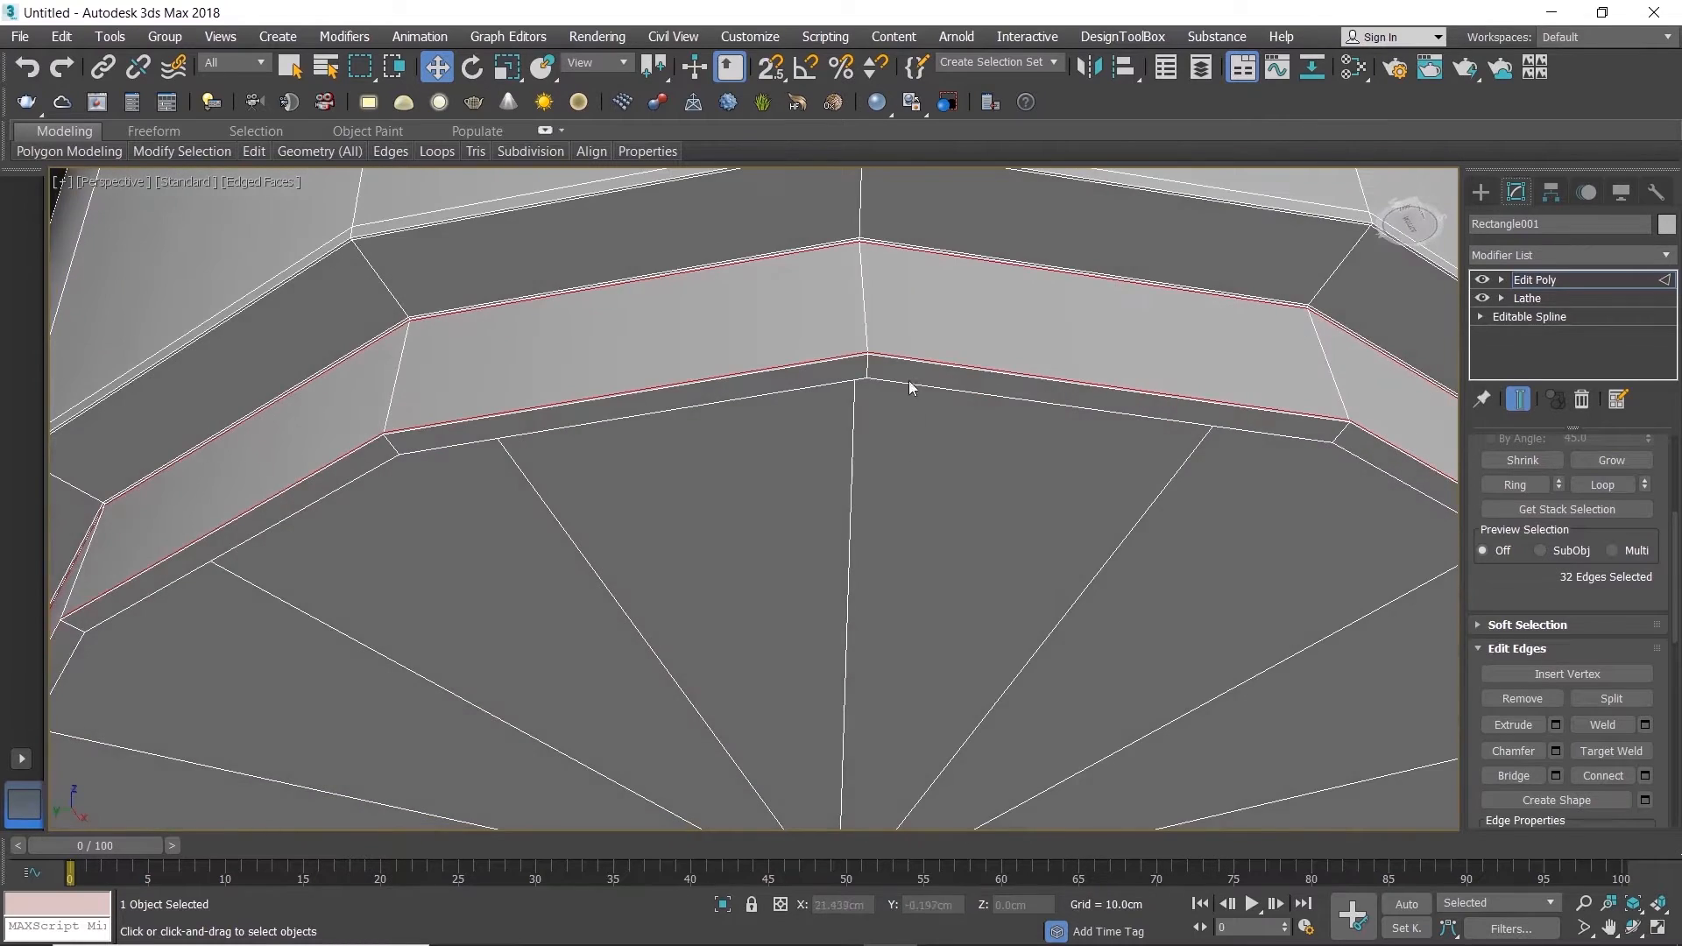
{"action": "scroll", "coordinate": [841, 368], "scroll_direction": "up", "scroll_amount": 5}
{"action": "left_click", "coordinate": [833, 391]}
{"action": "left_click", "coordinate": [1515, 484]}
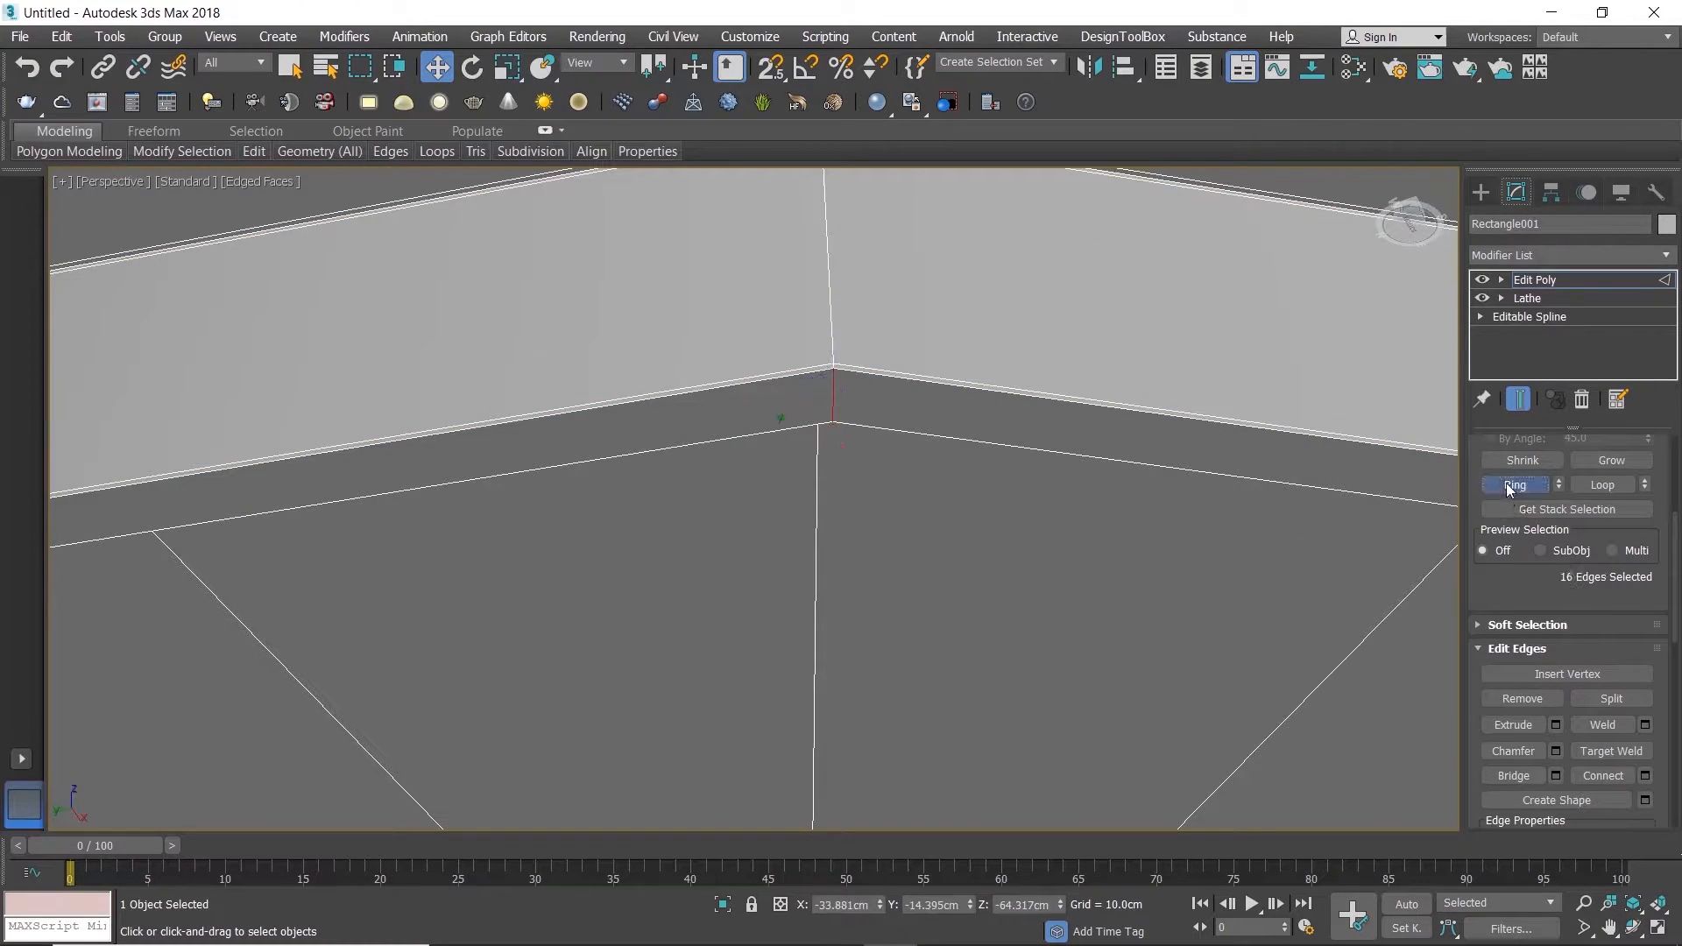
{"action": "left_click", "coordinate": [1646, 777]}
{"action": "scroll", "coordinate": [824, 377], "scroll_direction": "up", "scroll_amount": 3}
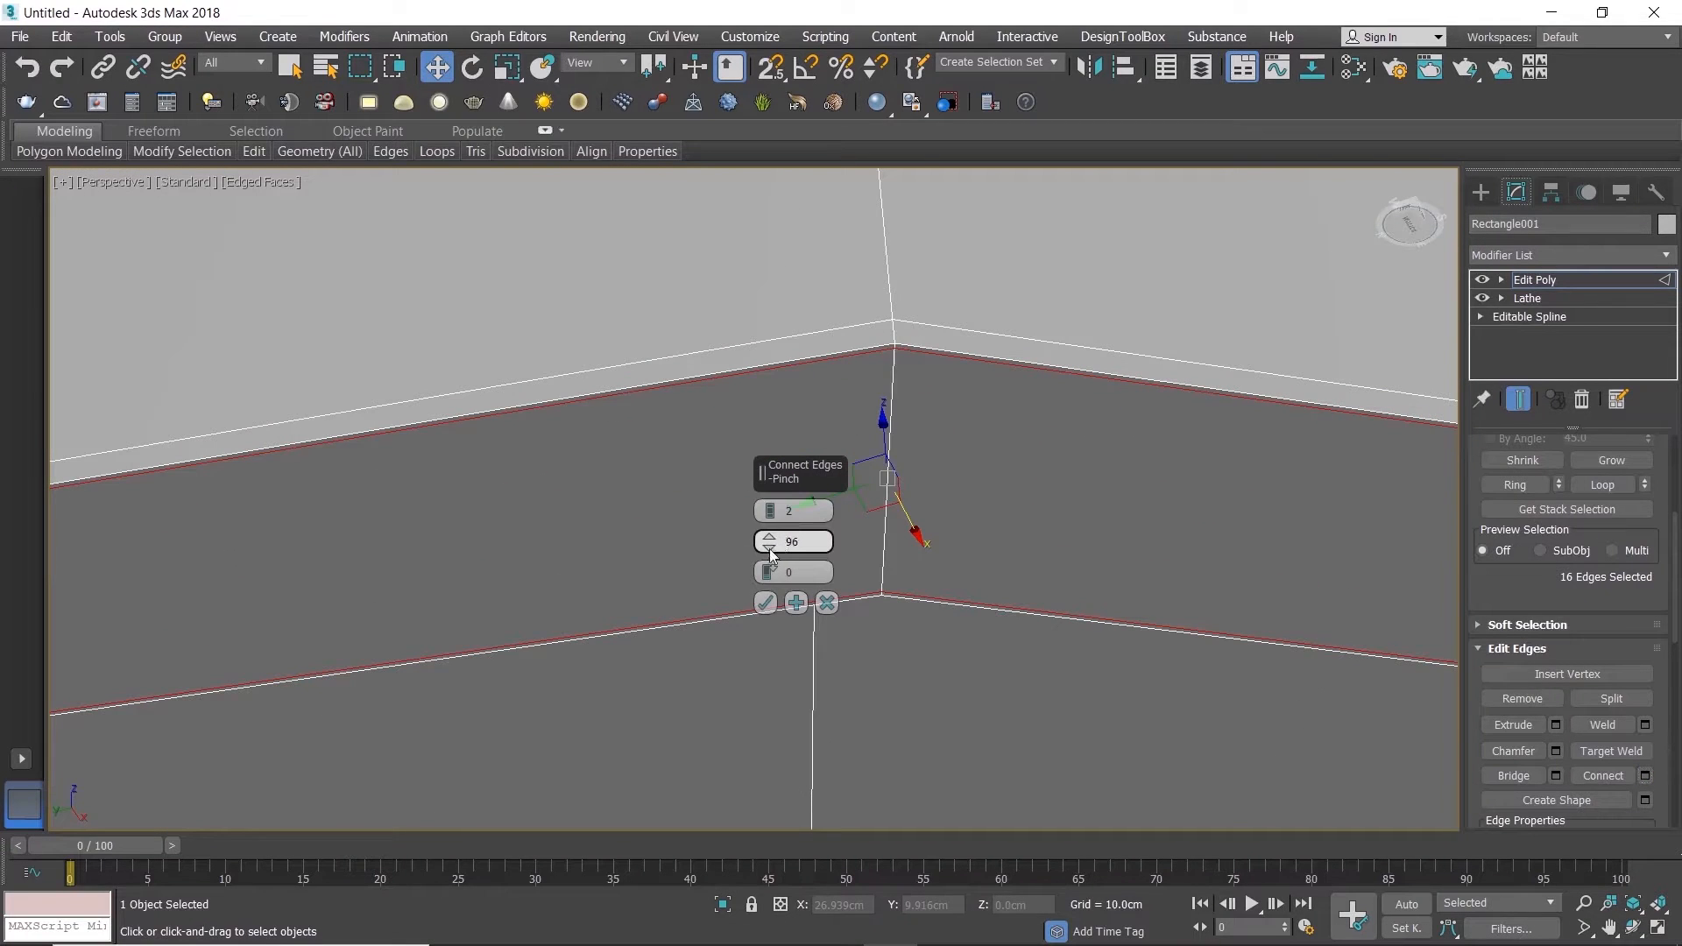
{"action": "left_click_drag", "start_coordinate": [770, 549], "coordinate": [770, 552]}
{"action": "left_click", "coordinate": [765, 602]}
Step: Connect the ring of vertical edges on the foot's inner side with 2 segments and a pinch of about 93
{"action": "scroll", "coordinate": [874, 624], "scroll_direction": "down", "scroll_amount": 8}
{"action": "middle_click_drag", "start_coordinate": [931, 661], "coordinate": [949, 497], "text": "alt"}
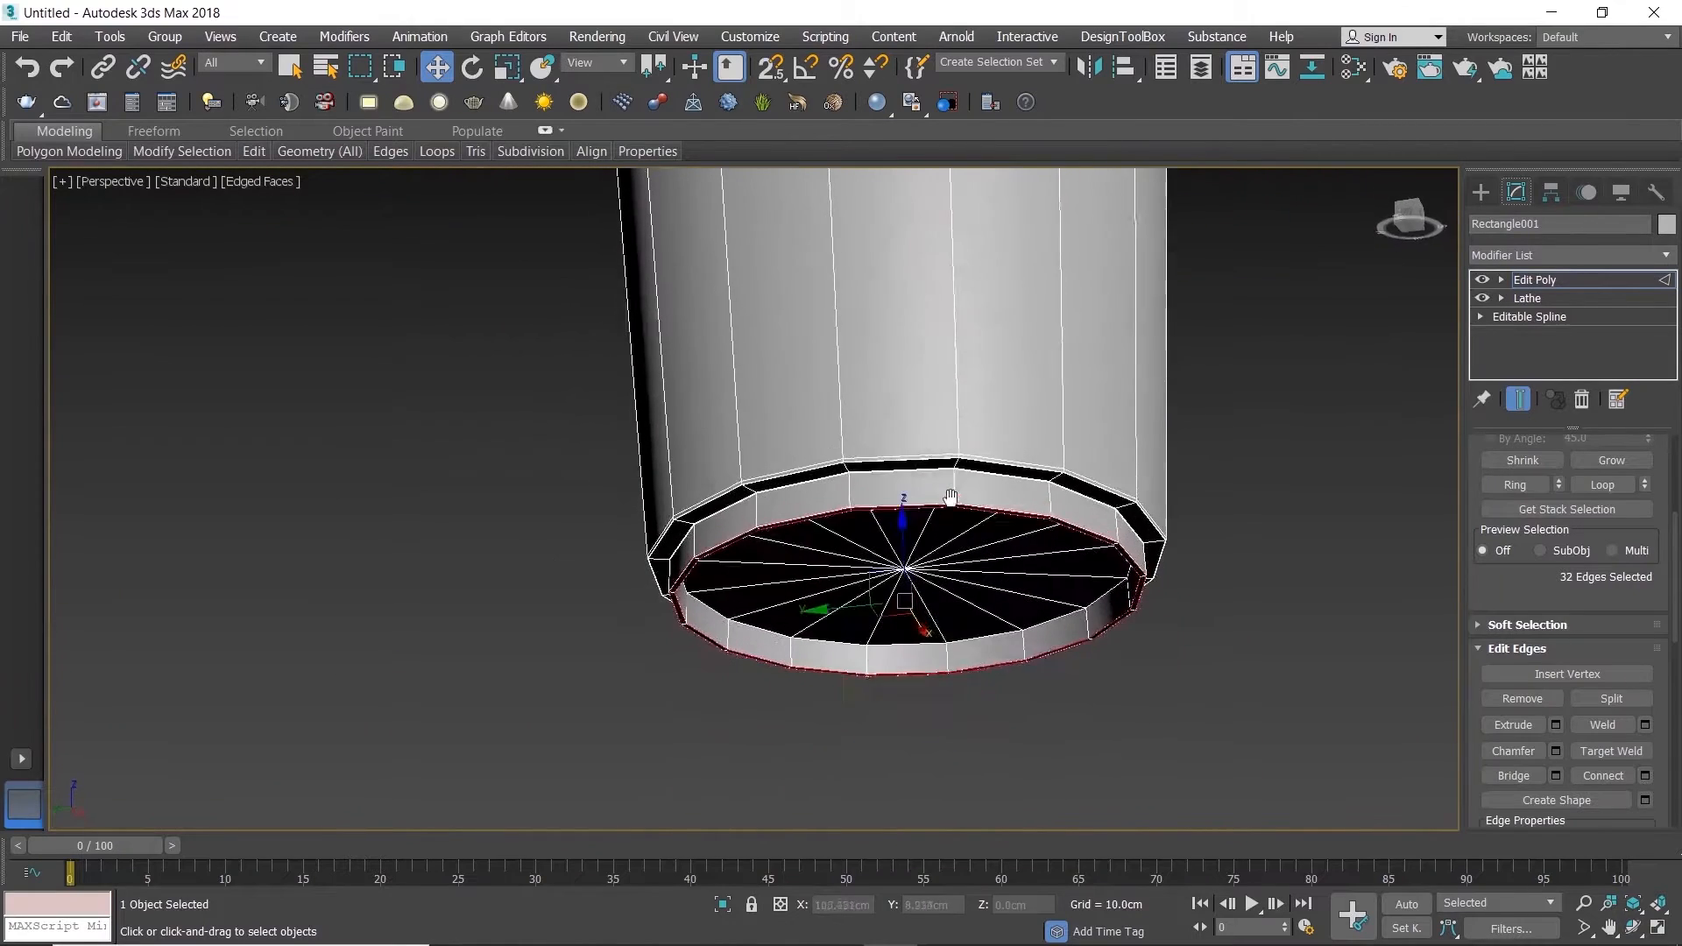
{"action": "scroll", "coordinate": [890, 679], "scroll_direction": "up", "scroll_amount": 6}
{"action": "left_click", "coordinate": [1139, 670]}
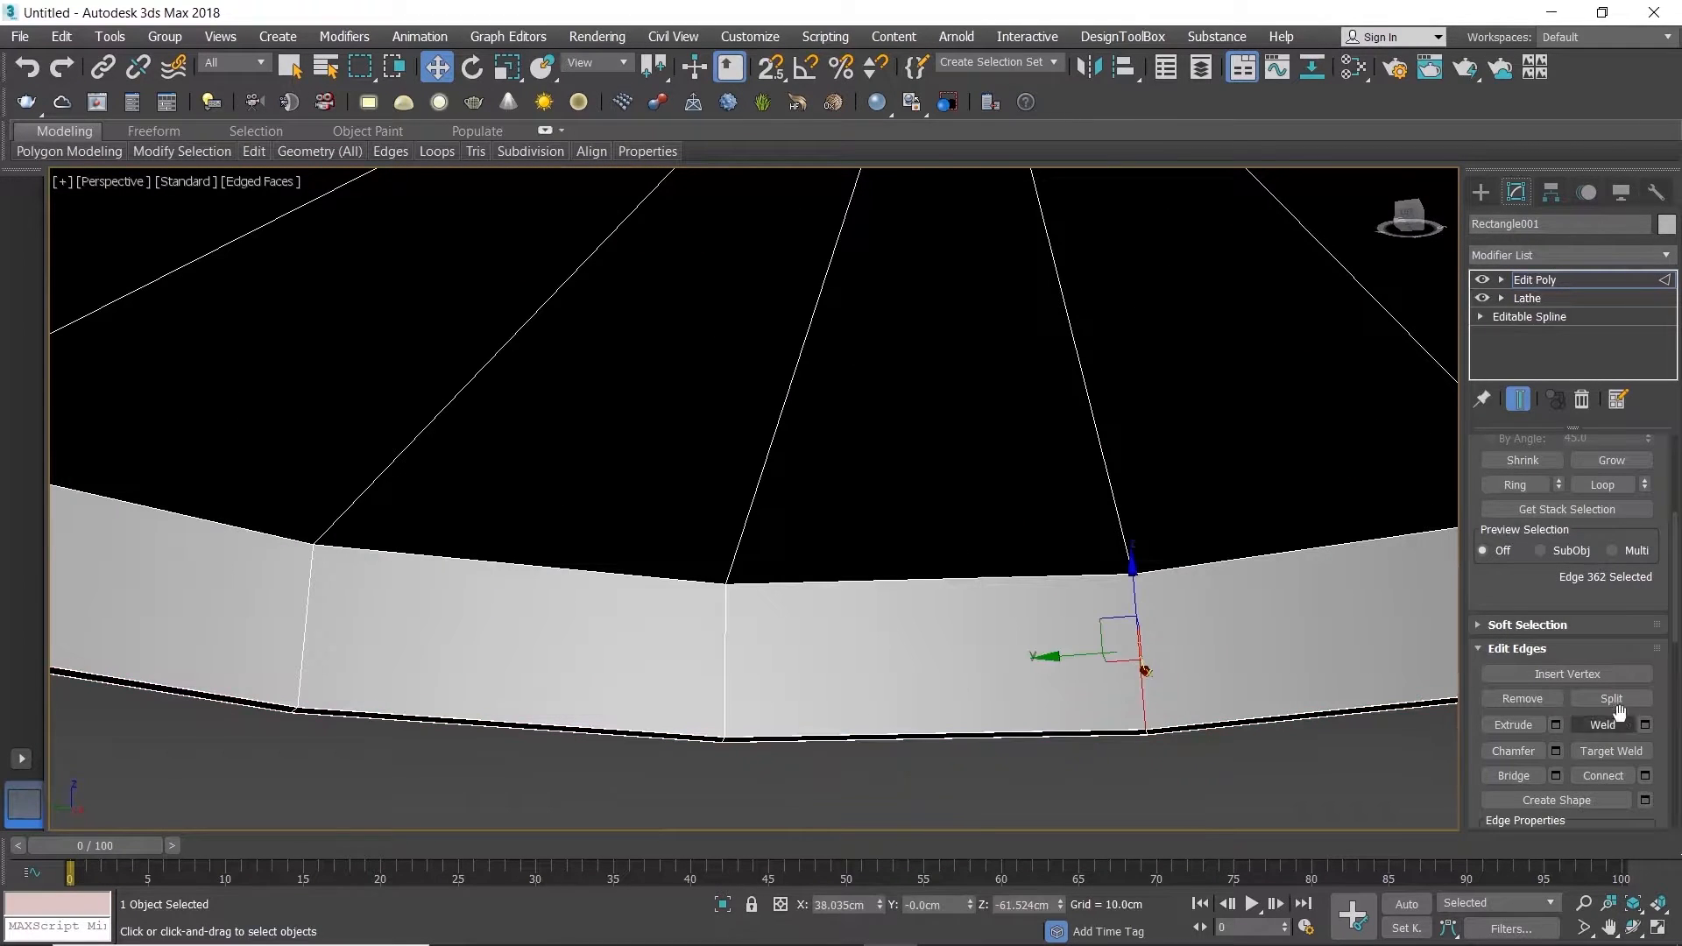
{"action": "left_click", "coordinate": [1645, 776]}
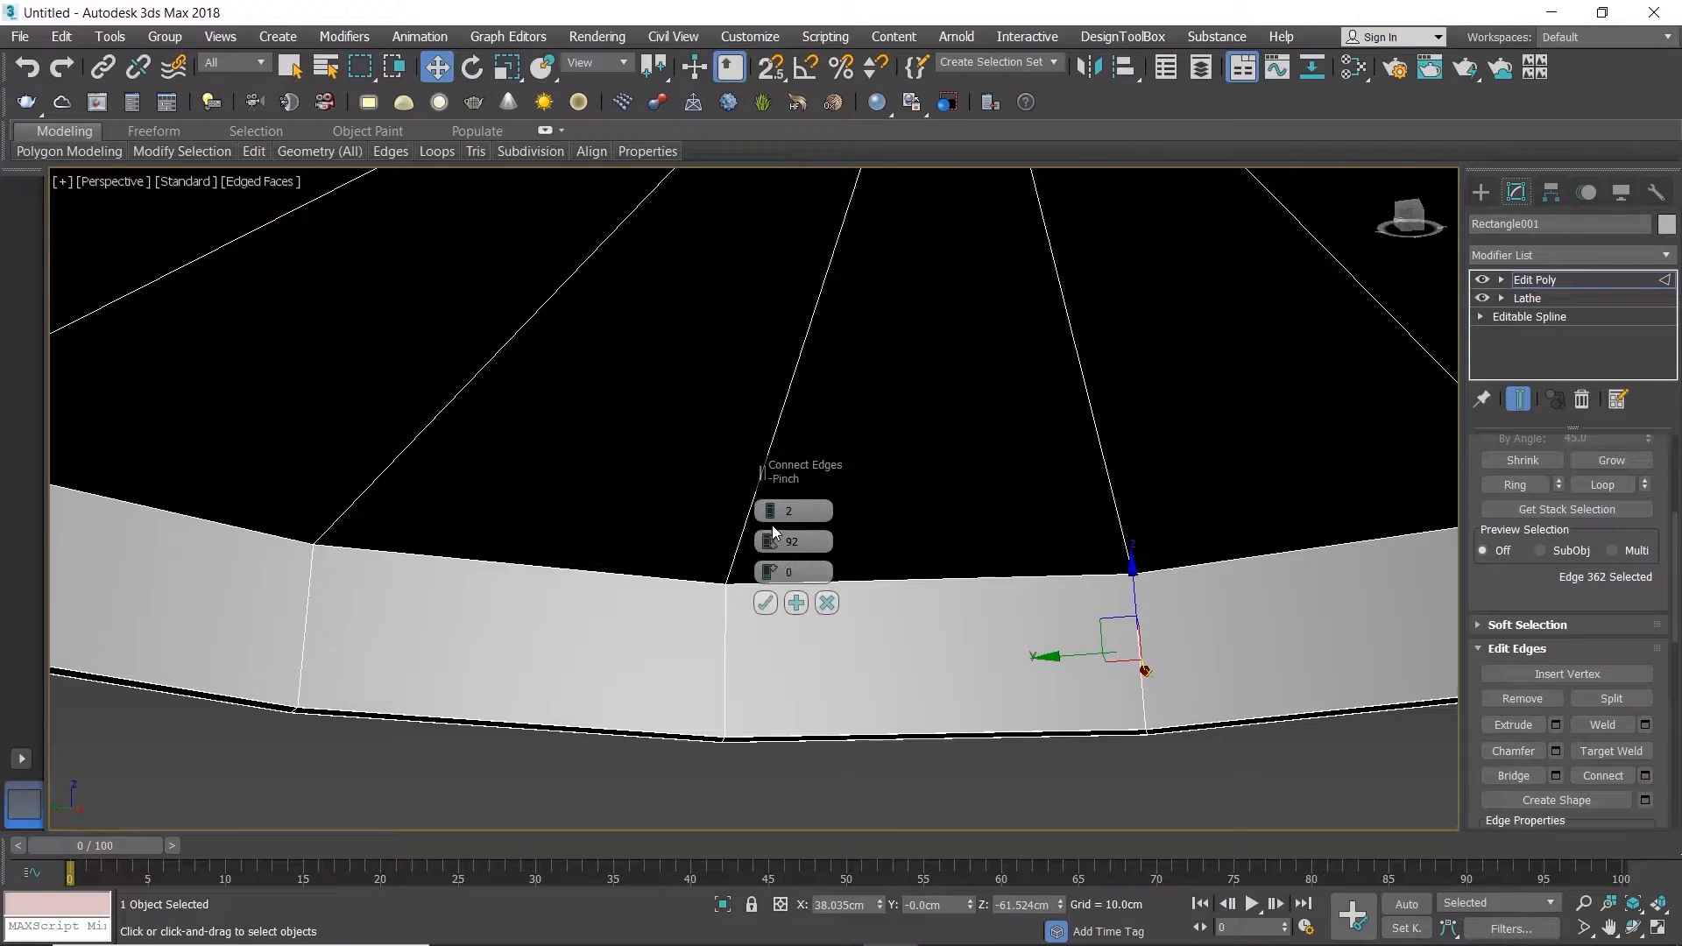
{"action": "left_click", "coordinate": [827, 603]}
{"action": "left_click", "coordinate": [1515, 485]}
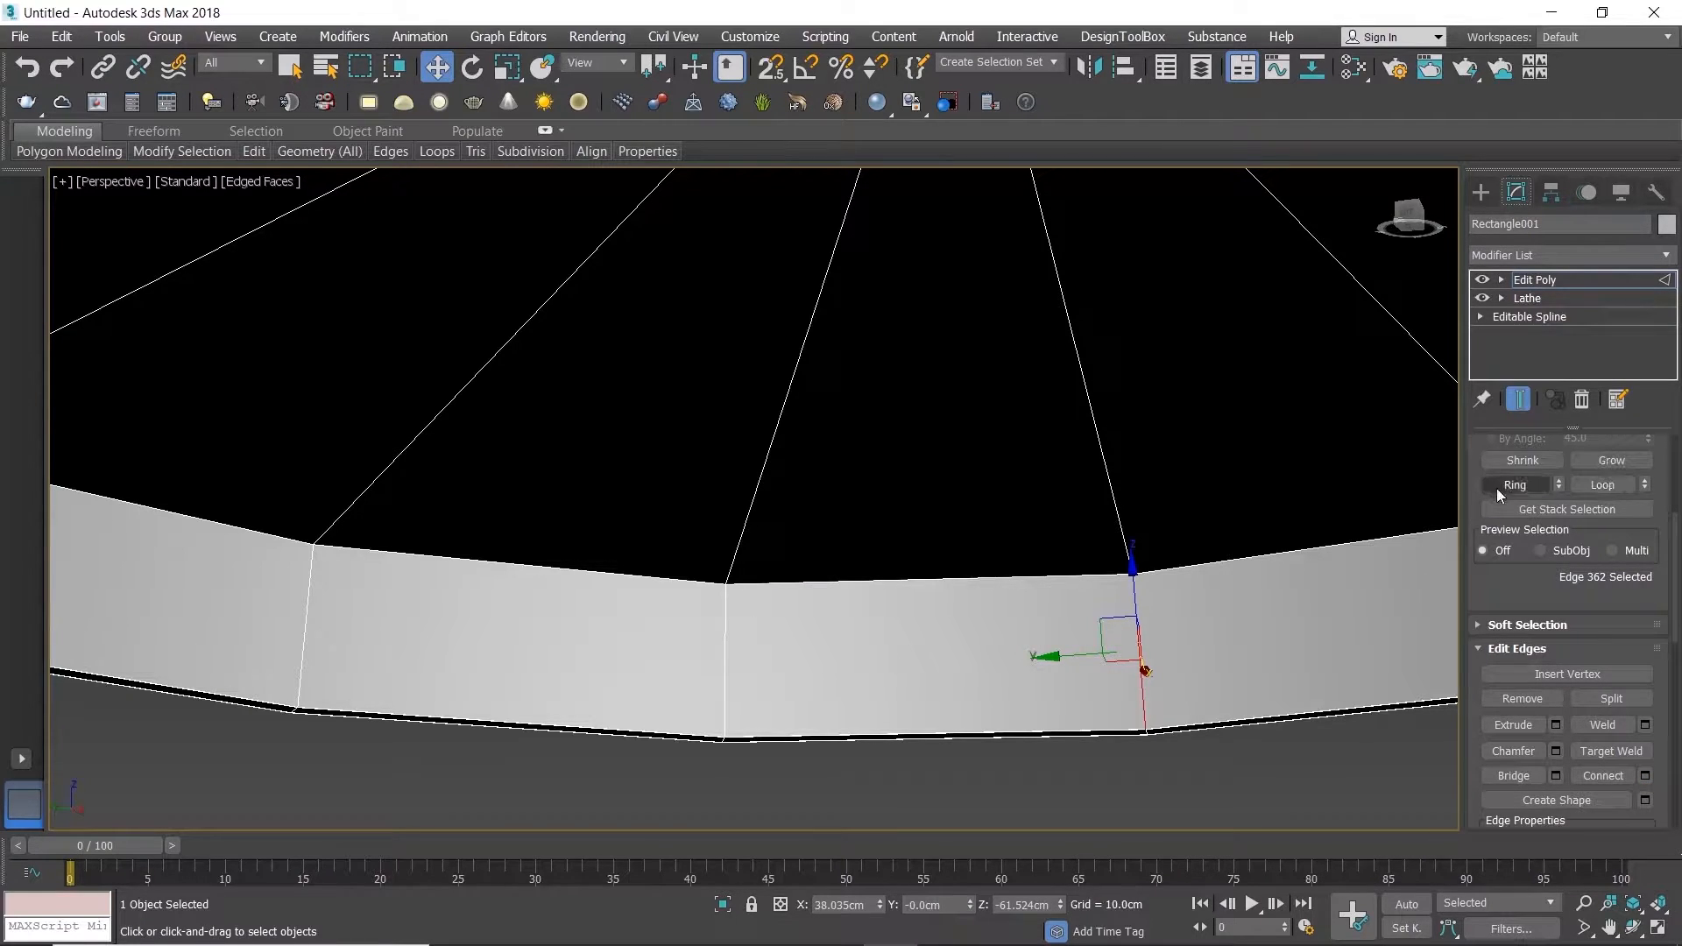
{"action": "left_click", "coordinate": [1646, 776]}
{"action": "left_click", "coordinate": [767, 537]}
{"action": "left_click", "coordinate": [766, 537]}
{"action": "left_click", "coordinate": [767, 548]}
{"action": "scroll", "coordinate": [700, 605], "scroll_direction": "up", "scroll_amount": 5}
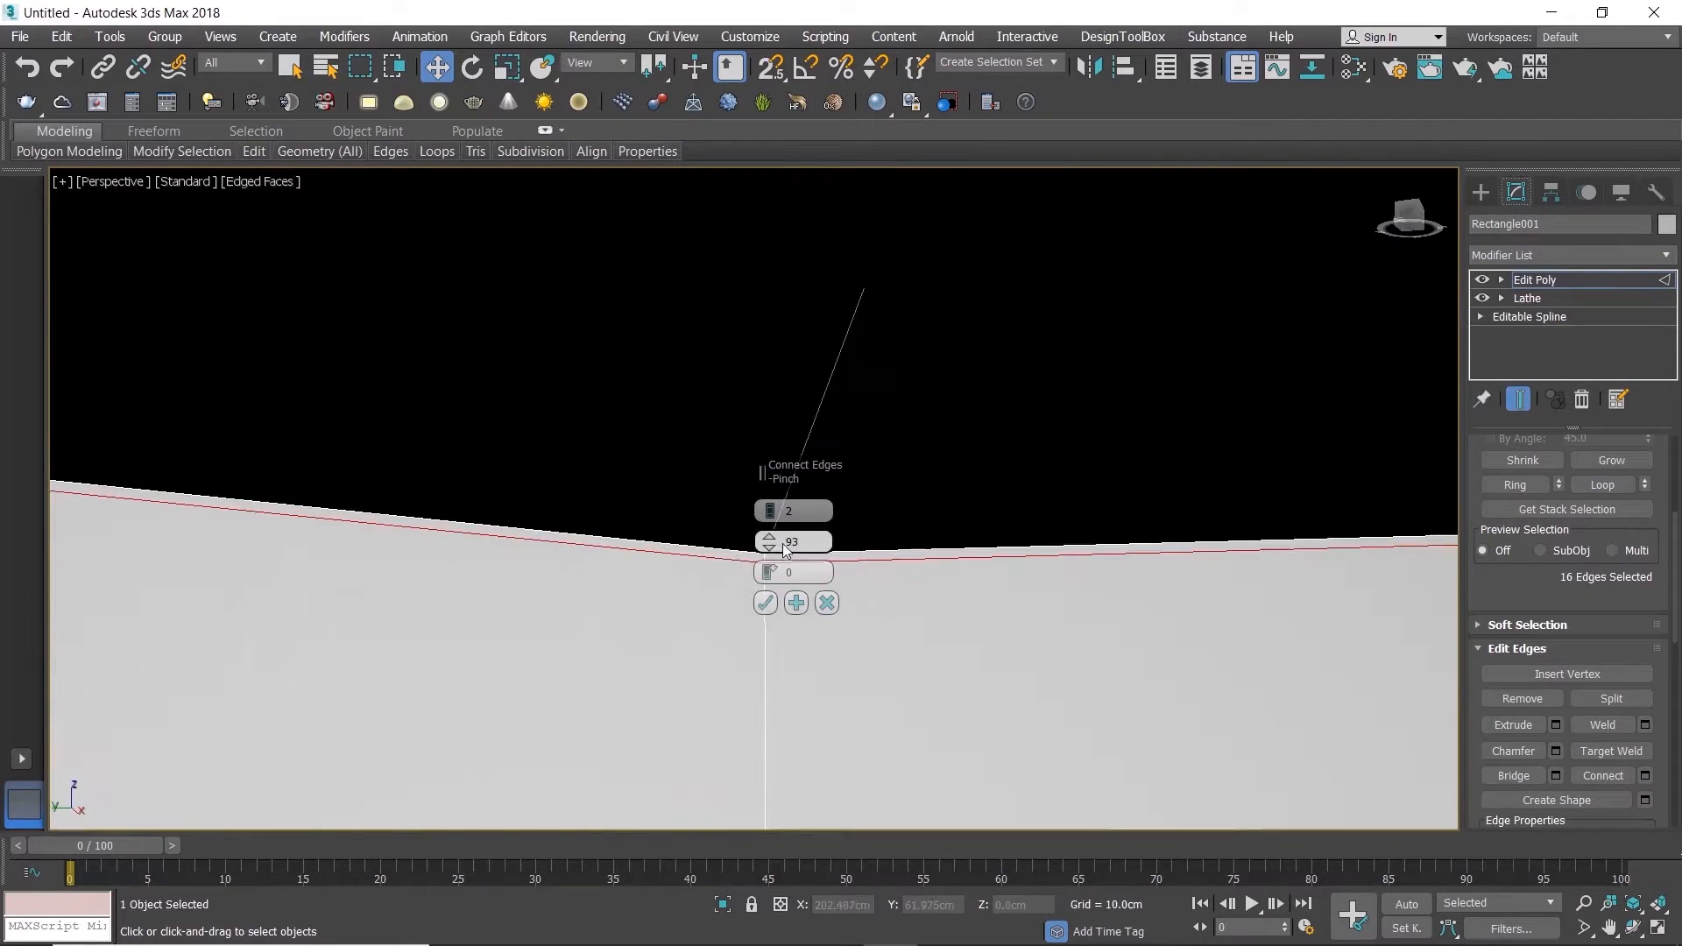
{"action": "left_click", "coordinate": [766, 604]}
Step: Connect the ring of long vertical outer-wall edges with 5 segments and a pinch of 50
{"action": "scroll", "coordinate": [768, 591], "scroll_direction": "down", "scroll_amount": 10}
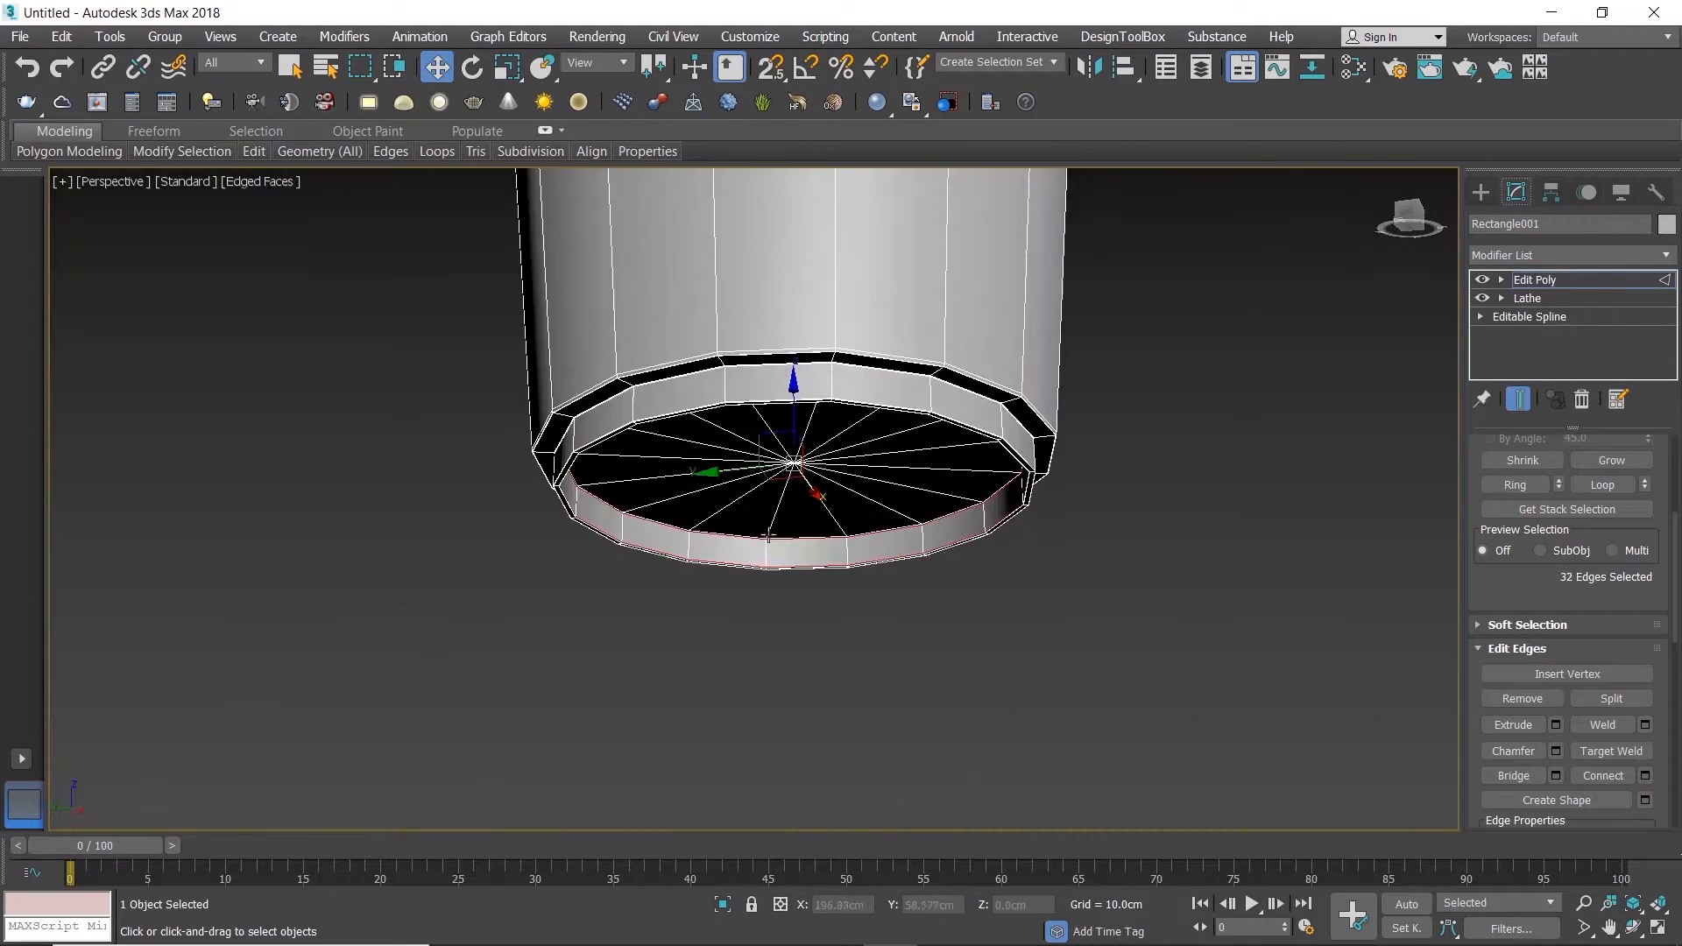
{"action": "scroll", "coordinate": [823, 420], "scroll_direction": "down", "scroll_amount": 3}
{"action": "middle_click_drag", "start_coordinate": [856, 420], "coordinate": [815, 414], "text": "alt"}
{"action": "left_click", "coordinate": [809, 424]}
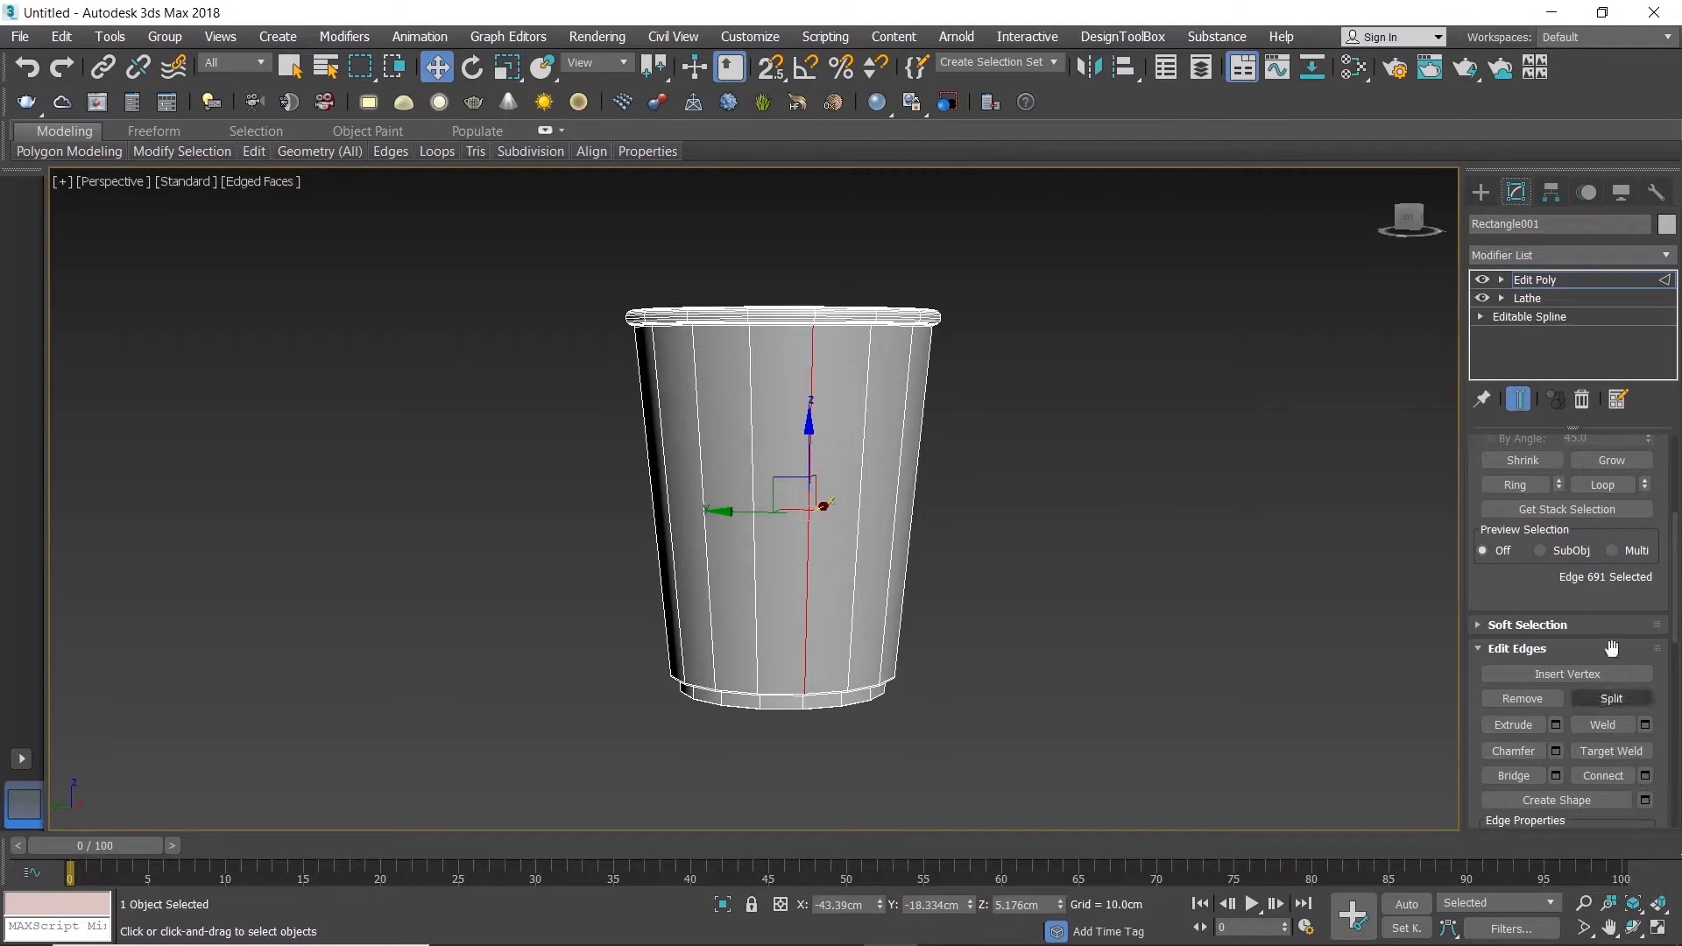
{"action": "left_click", "coordinate": [1515, 484]}
{"action": "left_click", "coordinate": [1645, 777]}
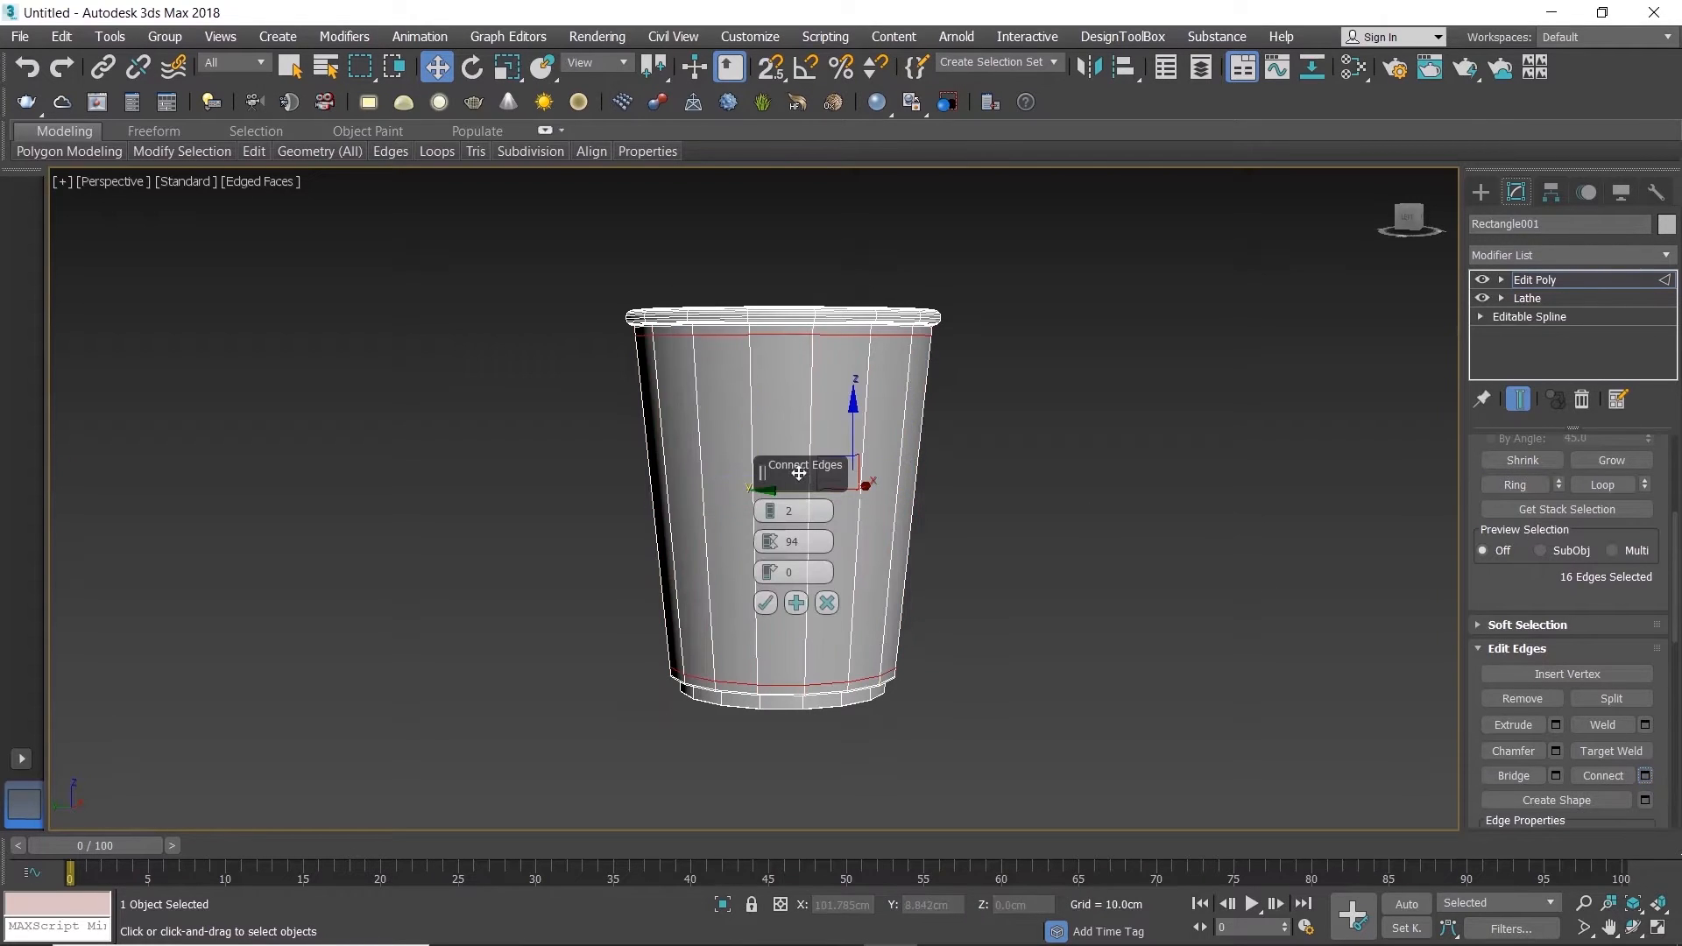
{"action": "left_click", "coordinate": [776, 504]}
{"action": "left_click", "coordinate": [778, 505]}
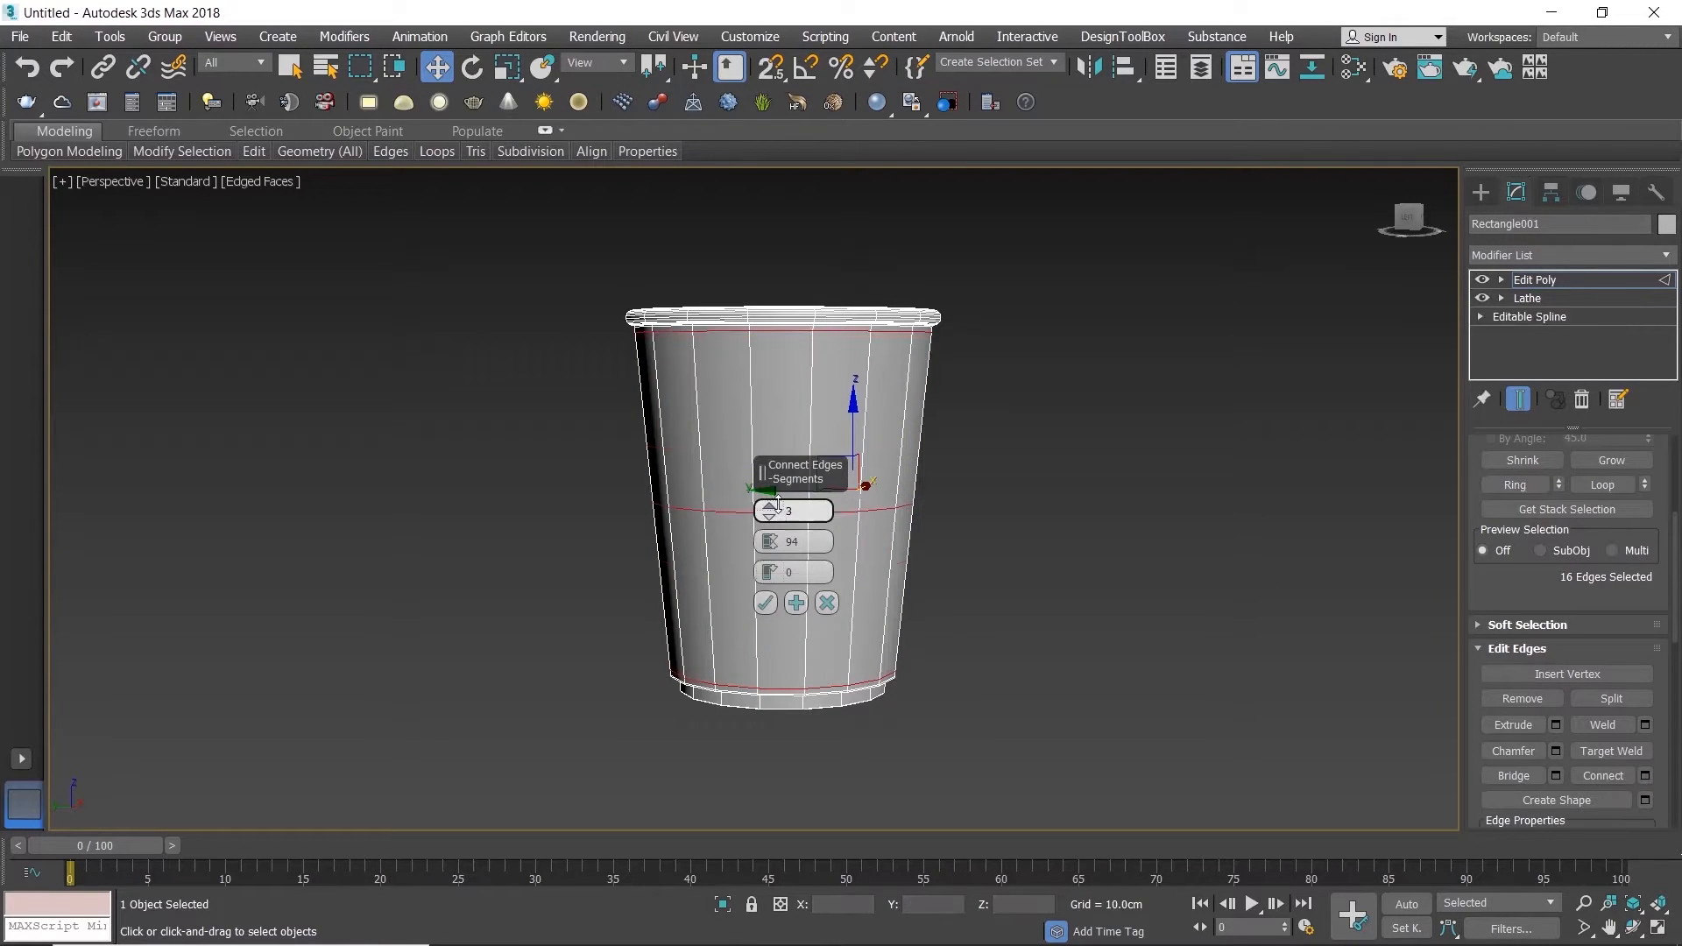
{"action": "right_click", "coordinate": [776, 544]}
{"action": "key", "text": "ctrl+z"}
{"action": "key", "text": "ctrl+z"}
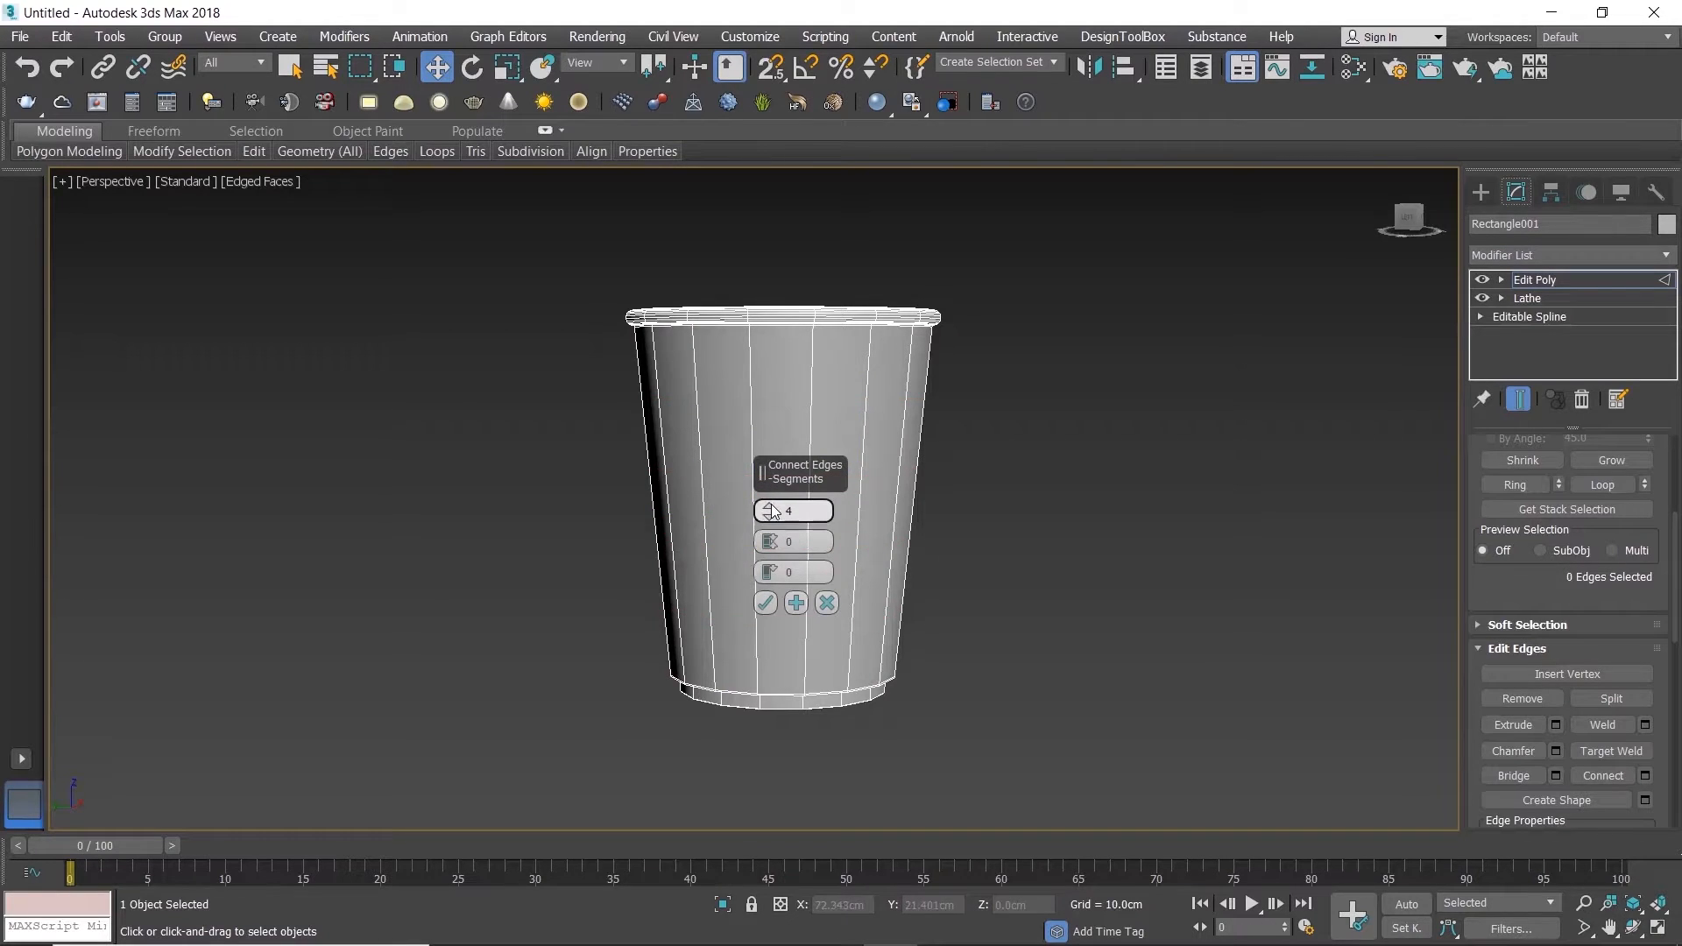
{"action": "key", "text": "ctrl+y"}
{"action": "left_click", "coordinate": [775, 507]}
{"action": "left_click_drag", "start_coordinate": [775, 548], "coordinate": [759, 371]}
{"action": "left_click", "coordinate": [765, 603]}
Step: Connect the ring of long vertical inner-wall edges with 5 segments and a pinch of 50
{"action": "middle_click_drag", "start_coordinate": [781, 465], "coordinate": [786, 525], "text": "alt"}
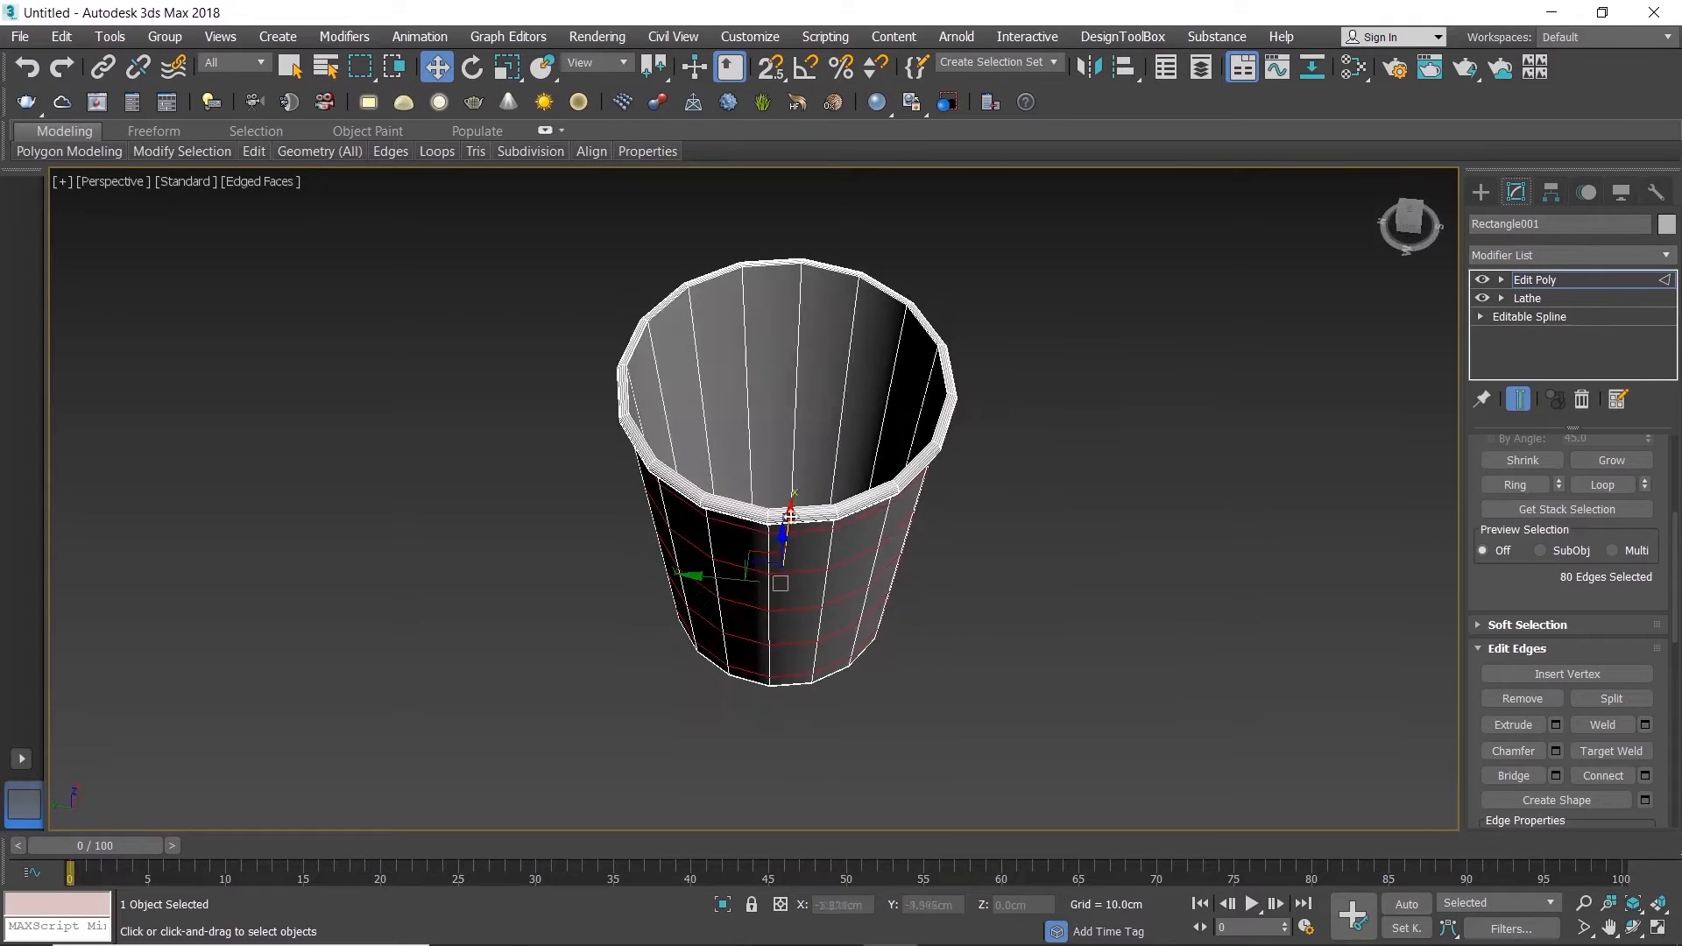
{"action": "left_click", "coordinate": [797, 347]}
{"action": "left_click", "coordinate": [1504, 485]}
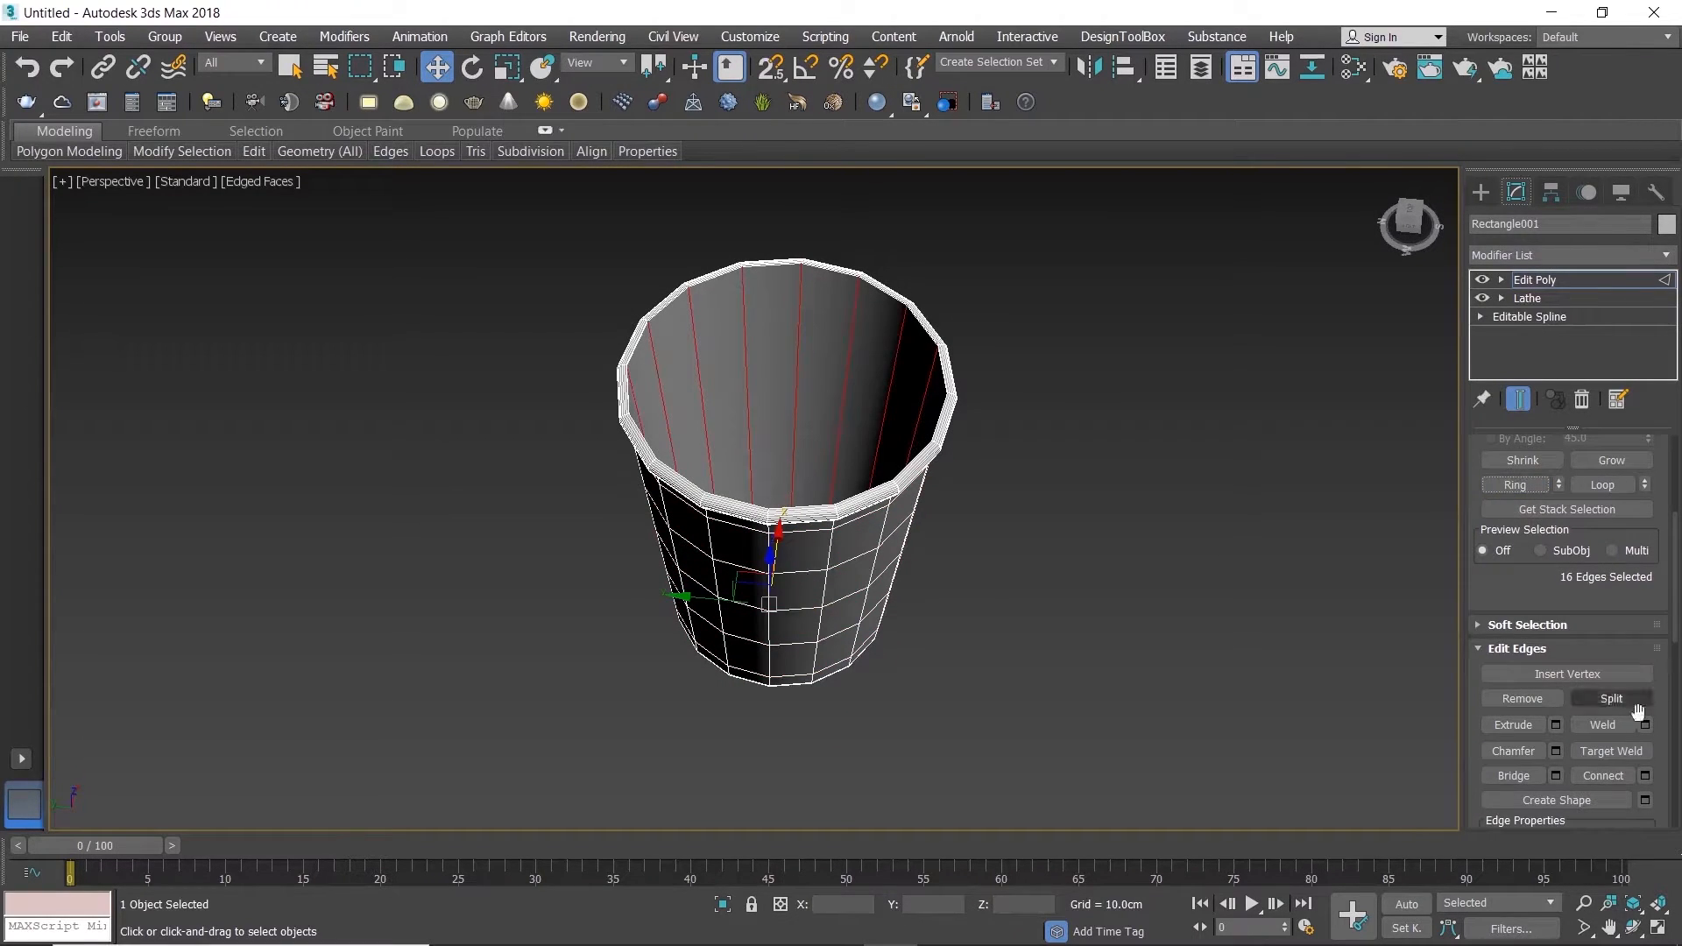
{"action": "left_click", "coordinate": [1646, 776]}
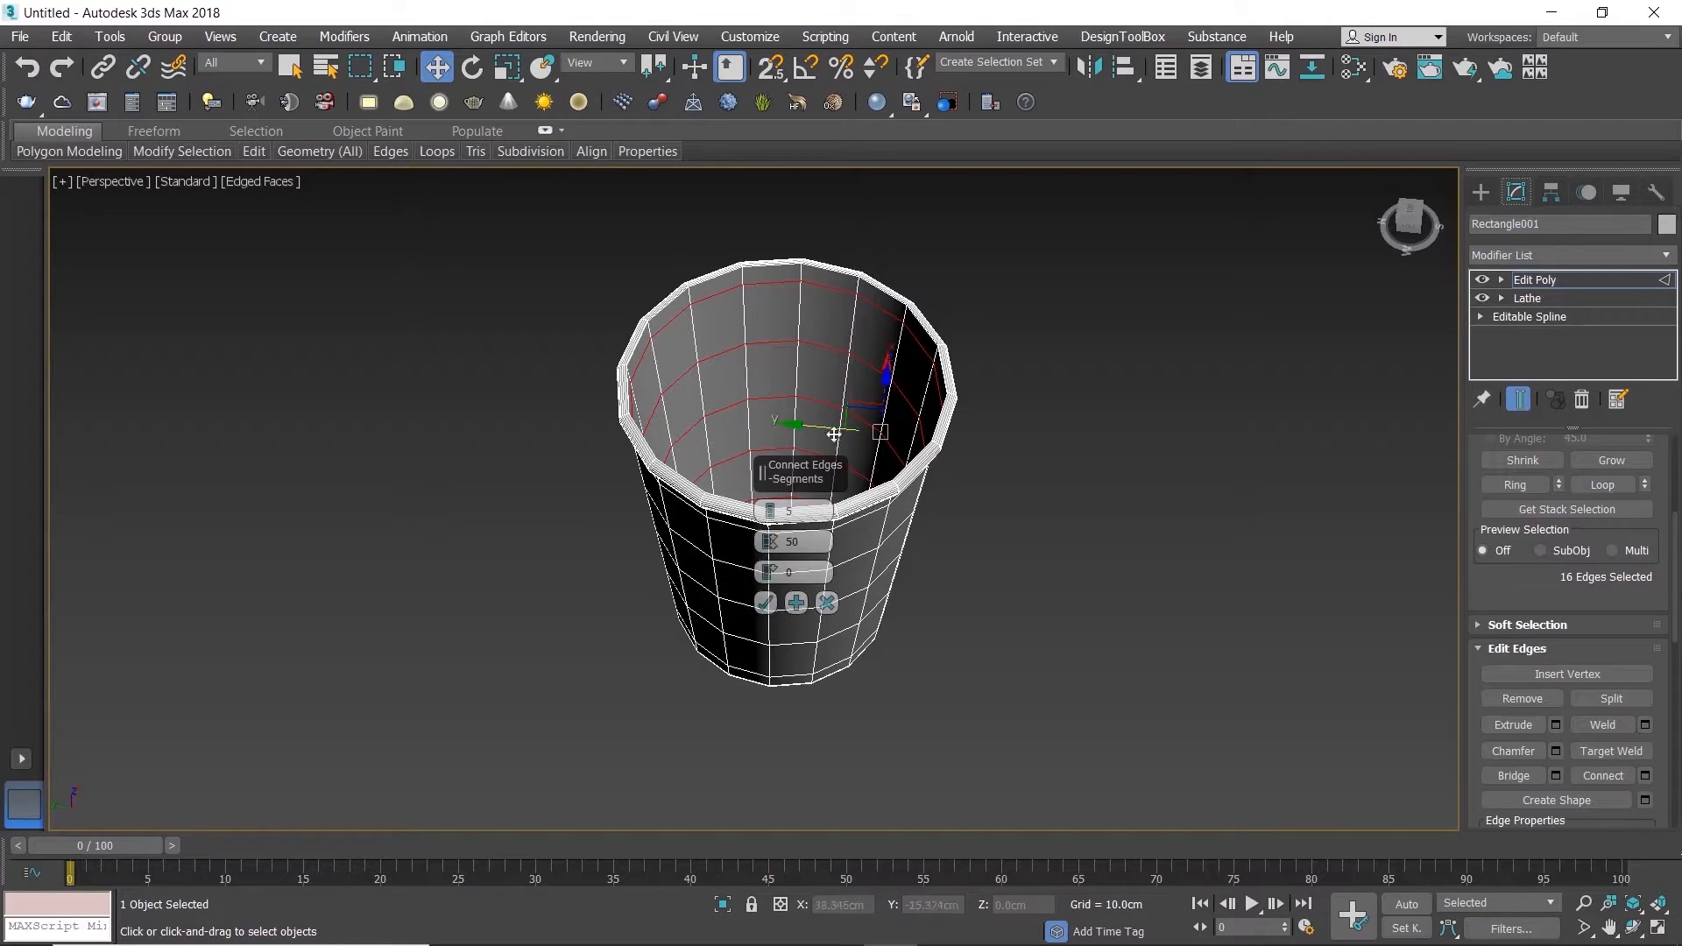
{"action": "left_click", "coordinate": [766, 603]}
Step: Clear the edge selection and switch to a maximized Top view
{"action": "middle_click_drag", "start_coordinate": [816, 517], "coordinate": [834, 521], "text": "alt"}
{"action": "left_click", "coordinate": [1167, 484]}
{"action": "key", "text": "alt+w"}
{"action": "key", "text": "alt+w"}
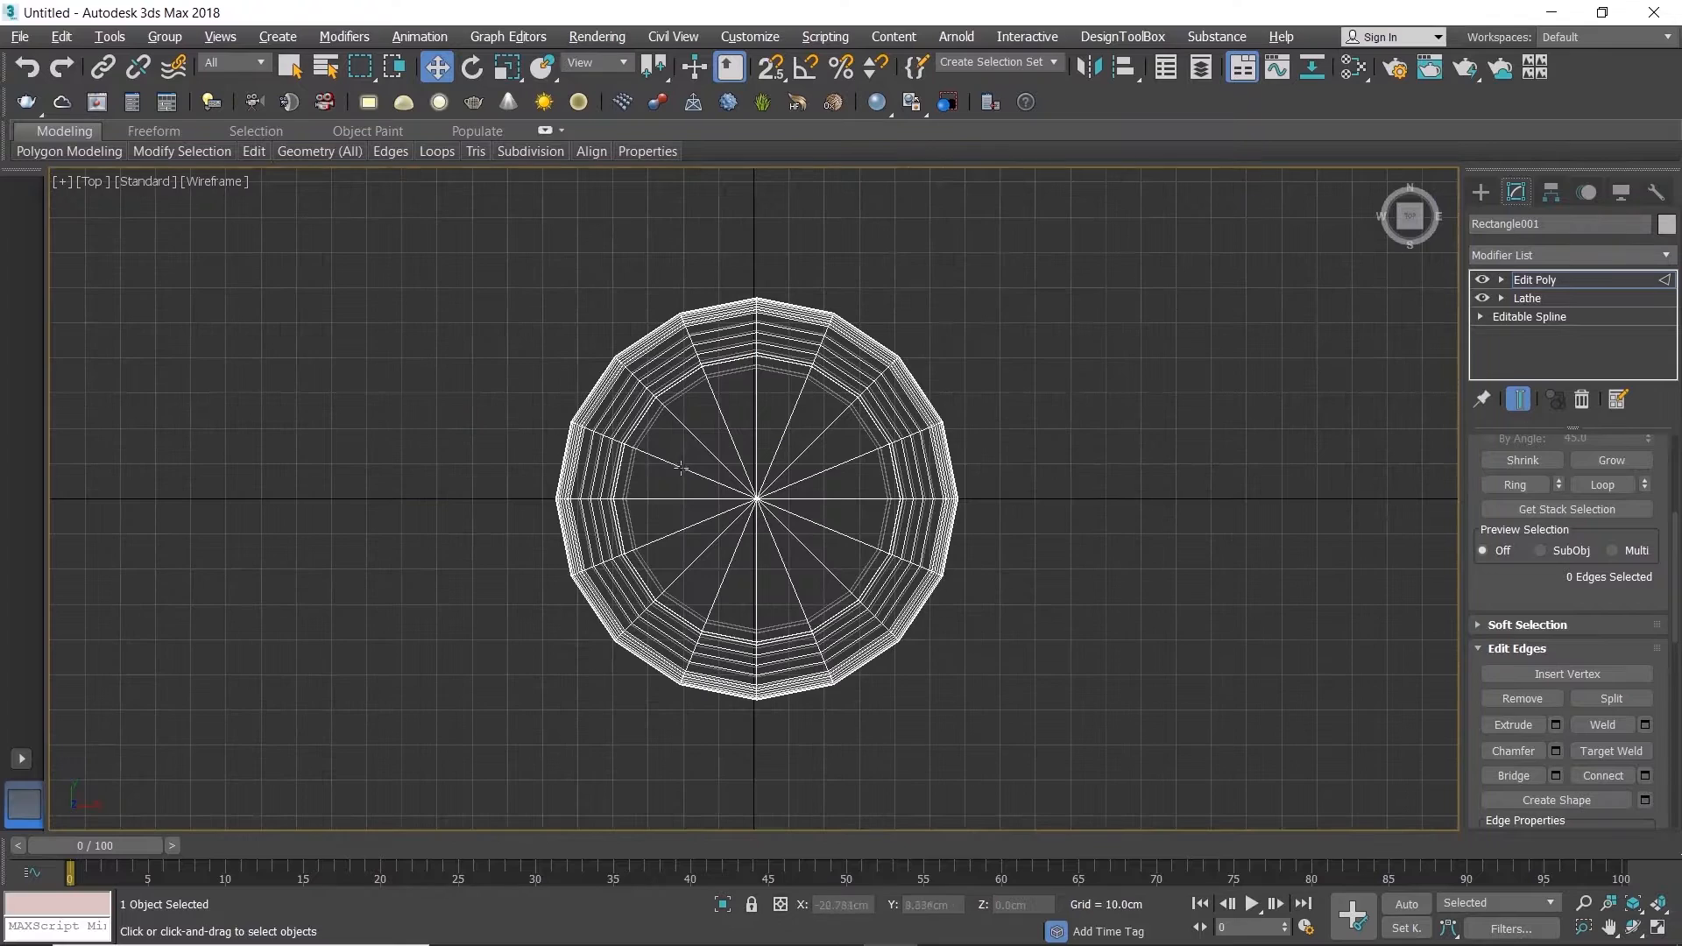
Step: Select the polygons in the centre of the cup's bottom and inset them by 1 cm
{"action": "key", "text": "4"}
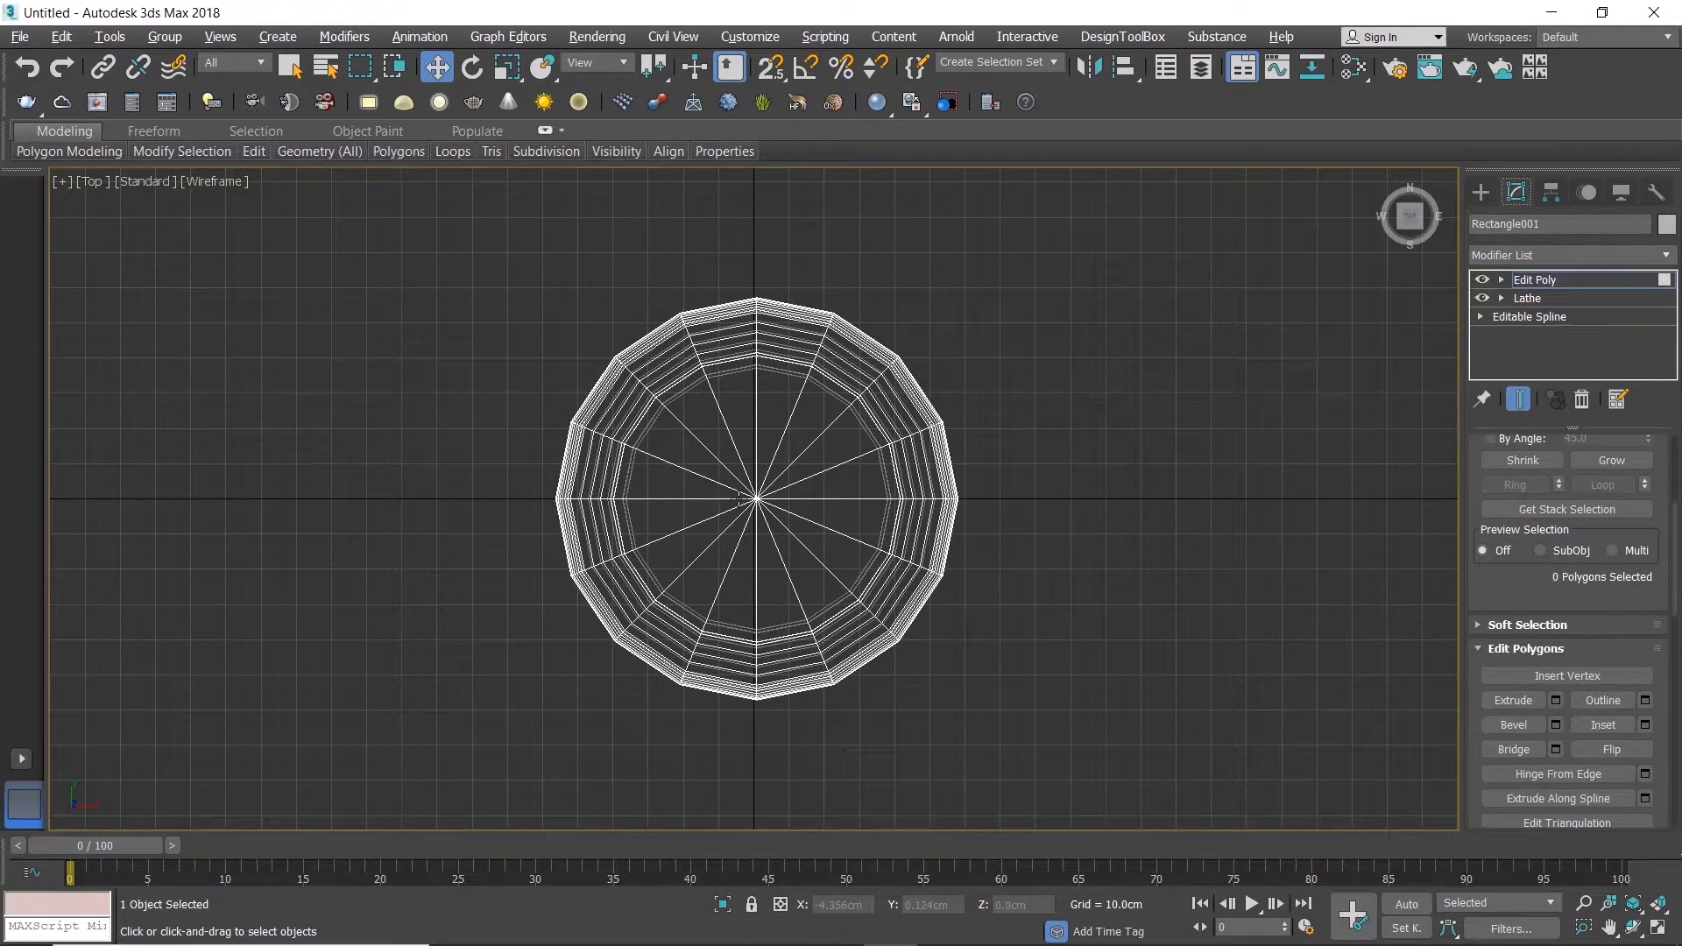
{"action": "key", "text": "q"}
{"action": "left_click", "coordinate": [746, 485]}
{"action": "left_click", "coordinate": [796, 549]}
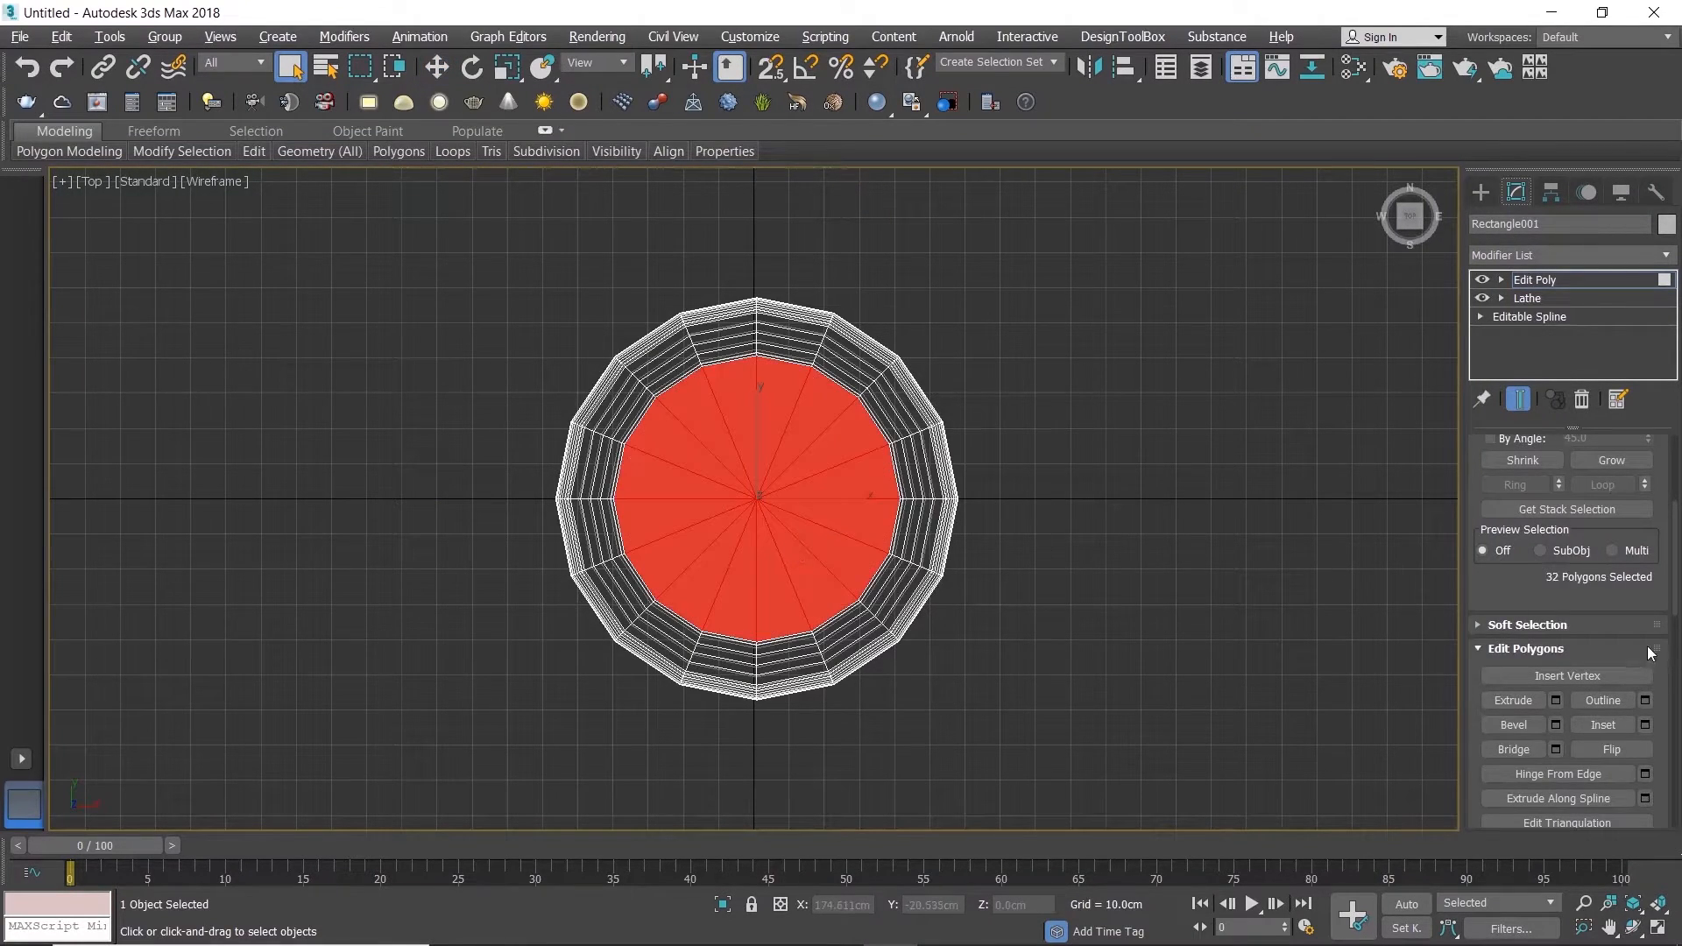
{"action": "left_click", "coordinate": [1645, 724]}
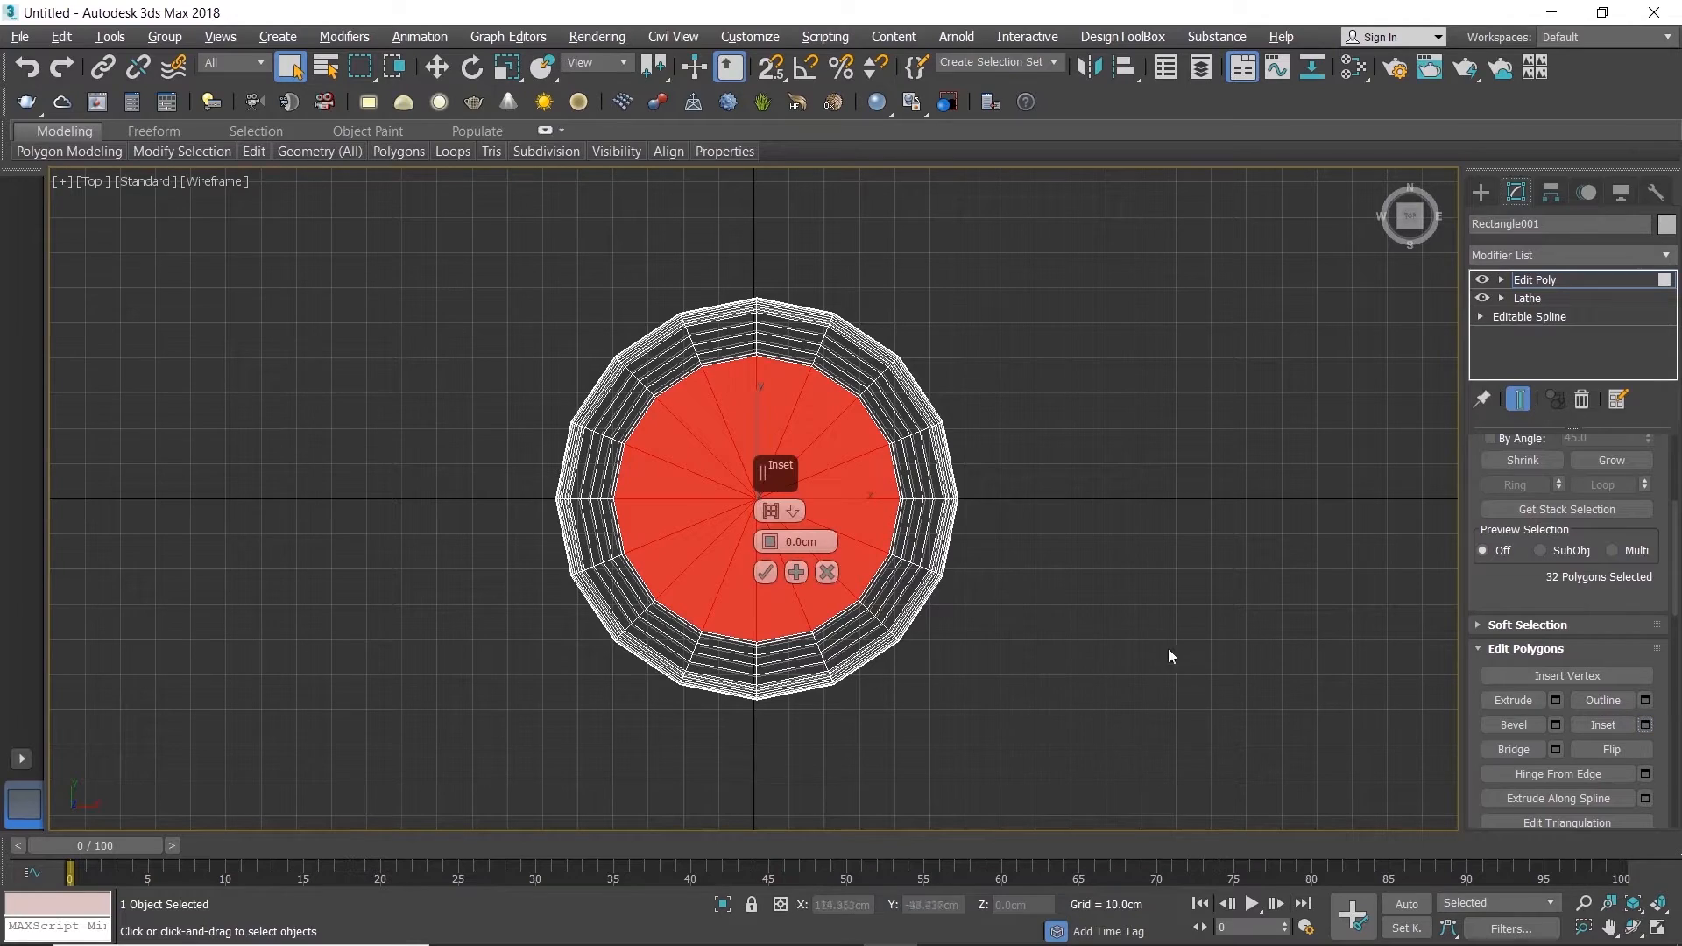
{"action": "left_click_drag", "start_coordinate": [810, 545], "coordinate": [800, 540]}
{"action": "double_click", "coordinate": [794, 541]}
{"action": "type", "text": "1"}
{"action": "key", "text": "Return"}
{"action": "left_click", "coordinate": [798, 574]}
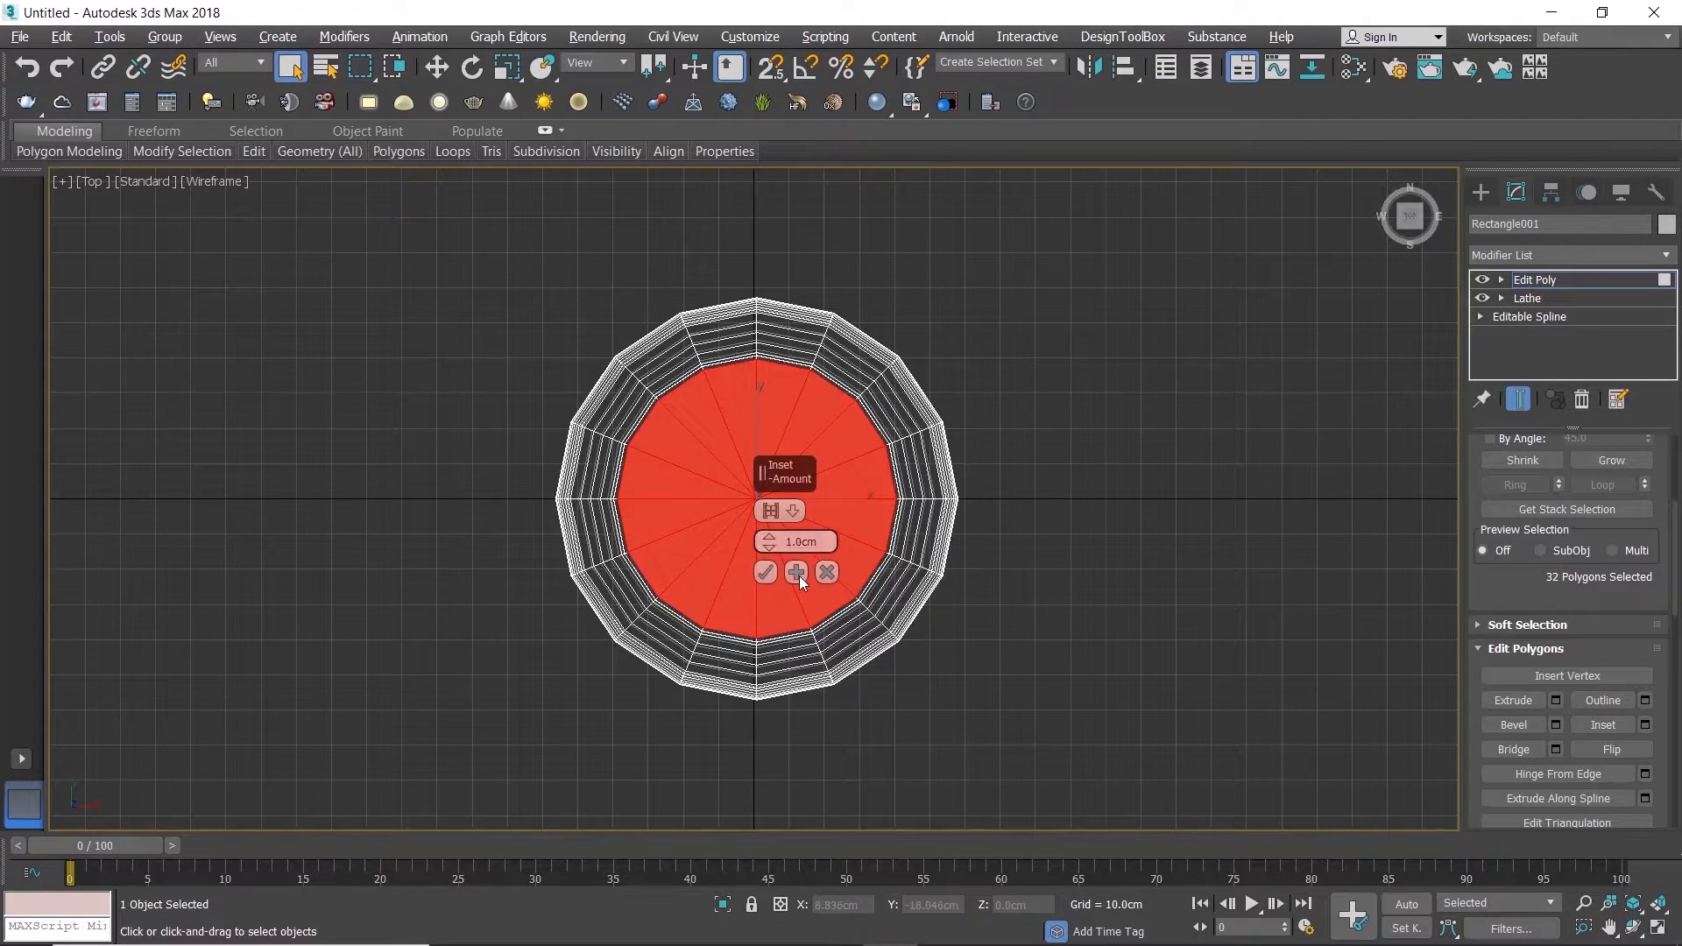
Step: Inset the selected bottom polygons further toward the centre, first with an amount of 5 cm and then repeatedly with 10 cm
{"action": "double_click", "coordinate": [806, 542]}
{"action": "type", "text": "5"}
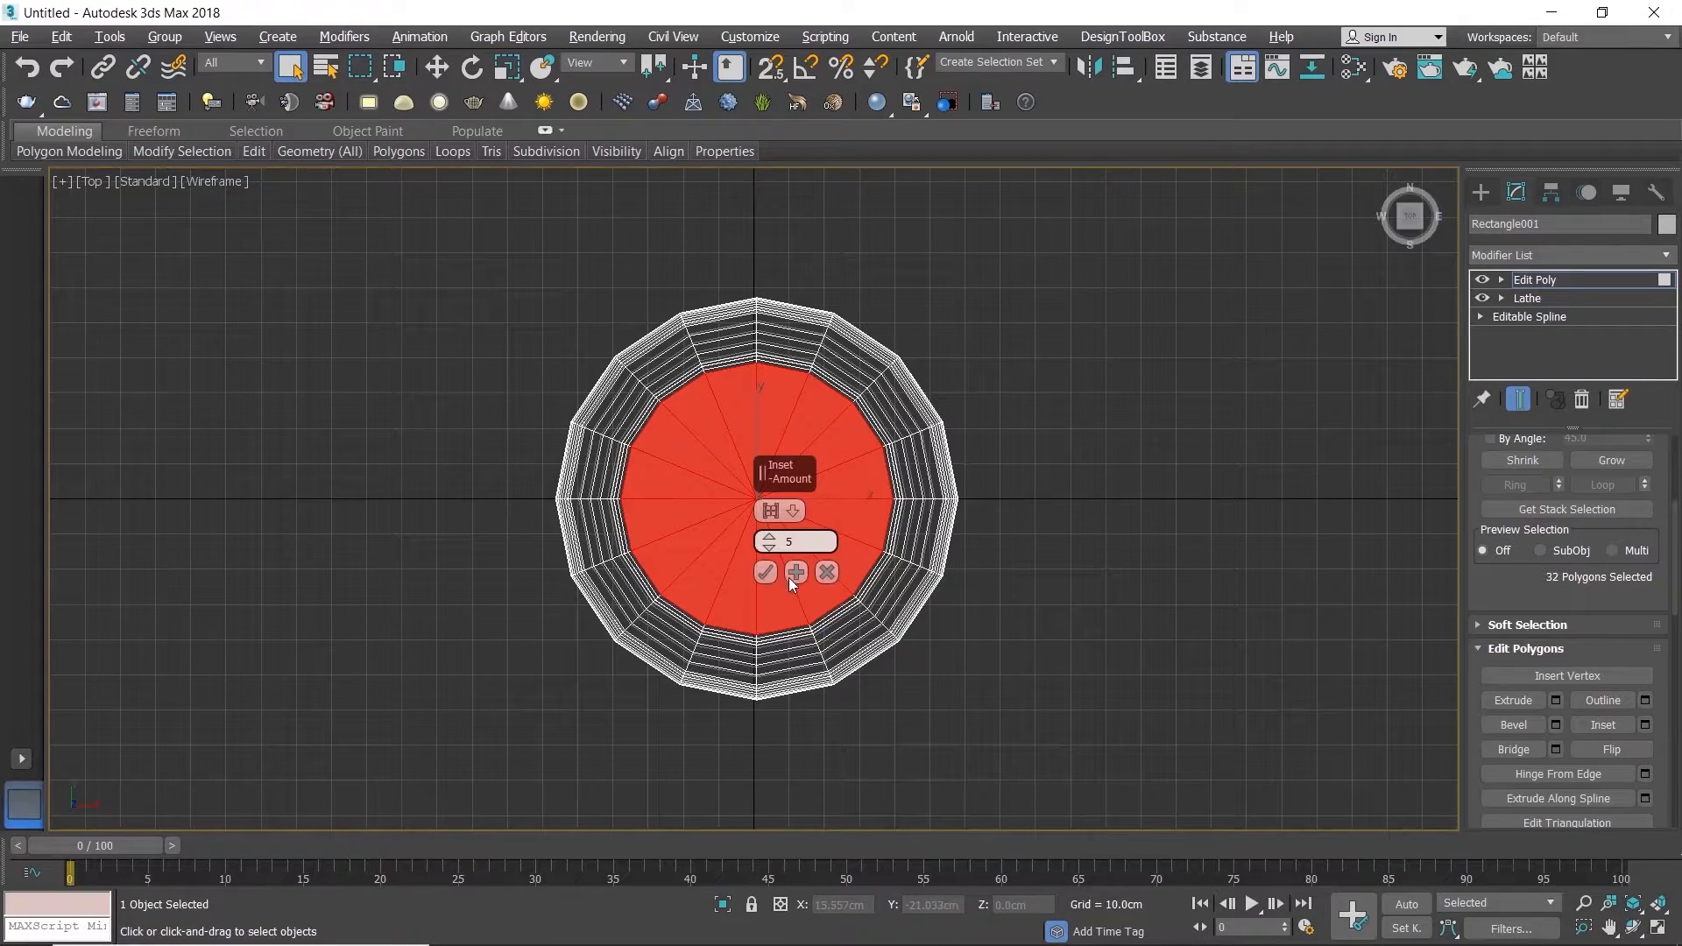
{"action": "key", "text": "Return"}
{"action": "double_click", "coordinate": [799, 541]}
{"action": "type", "text": "10"}
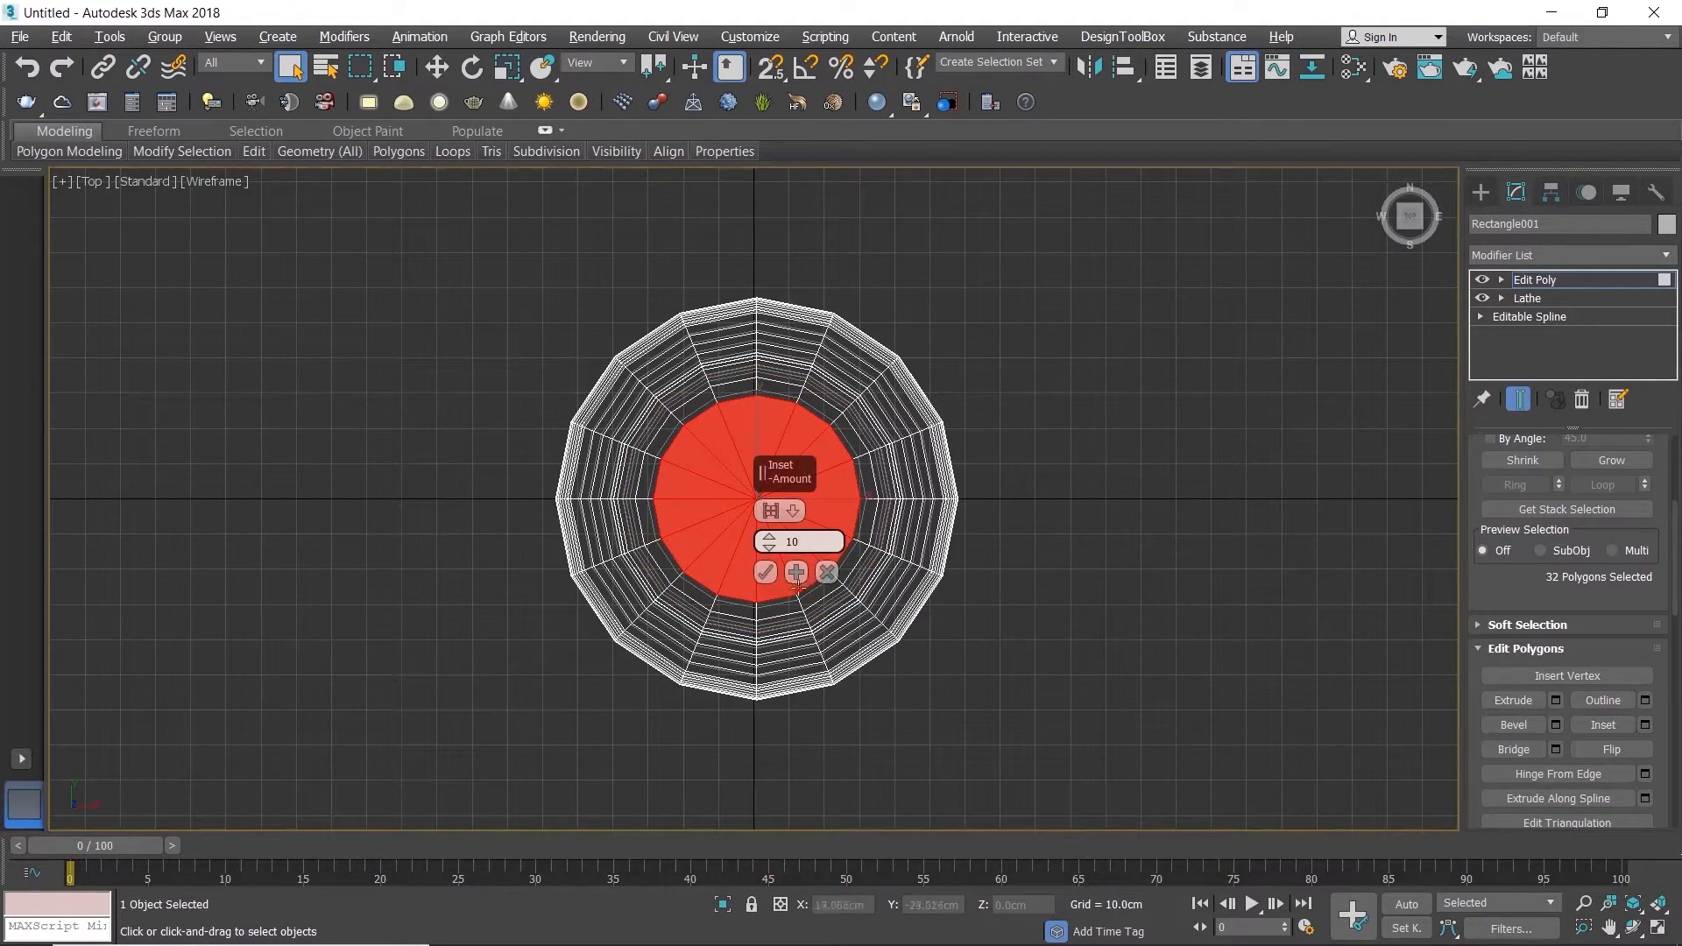
{"action": "left_click", "coordinate": [797, 576]}
{"action": "left_click", "coordinate": [798, 577]}
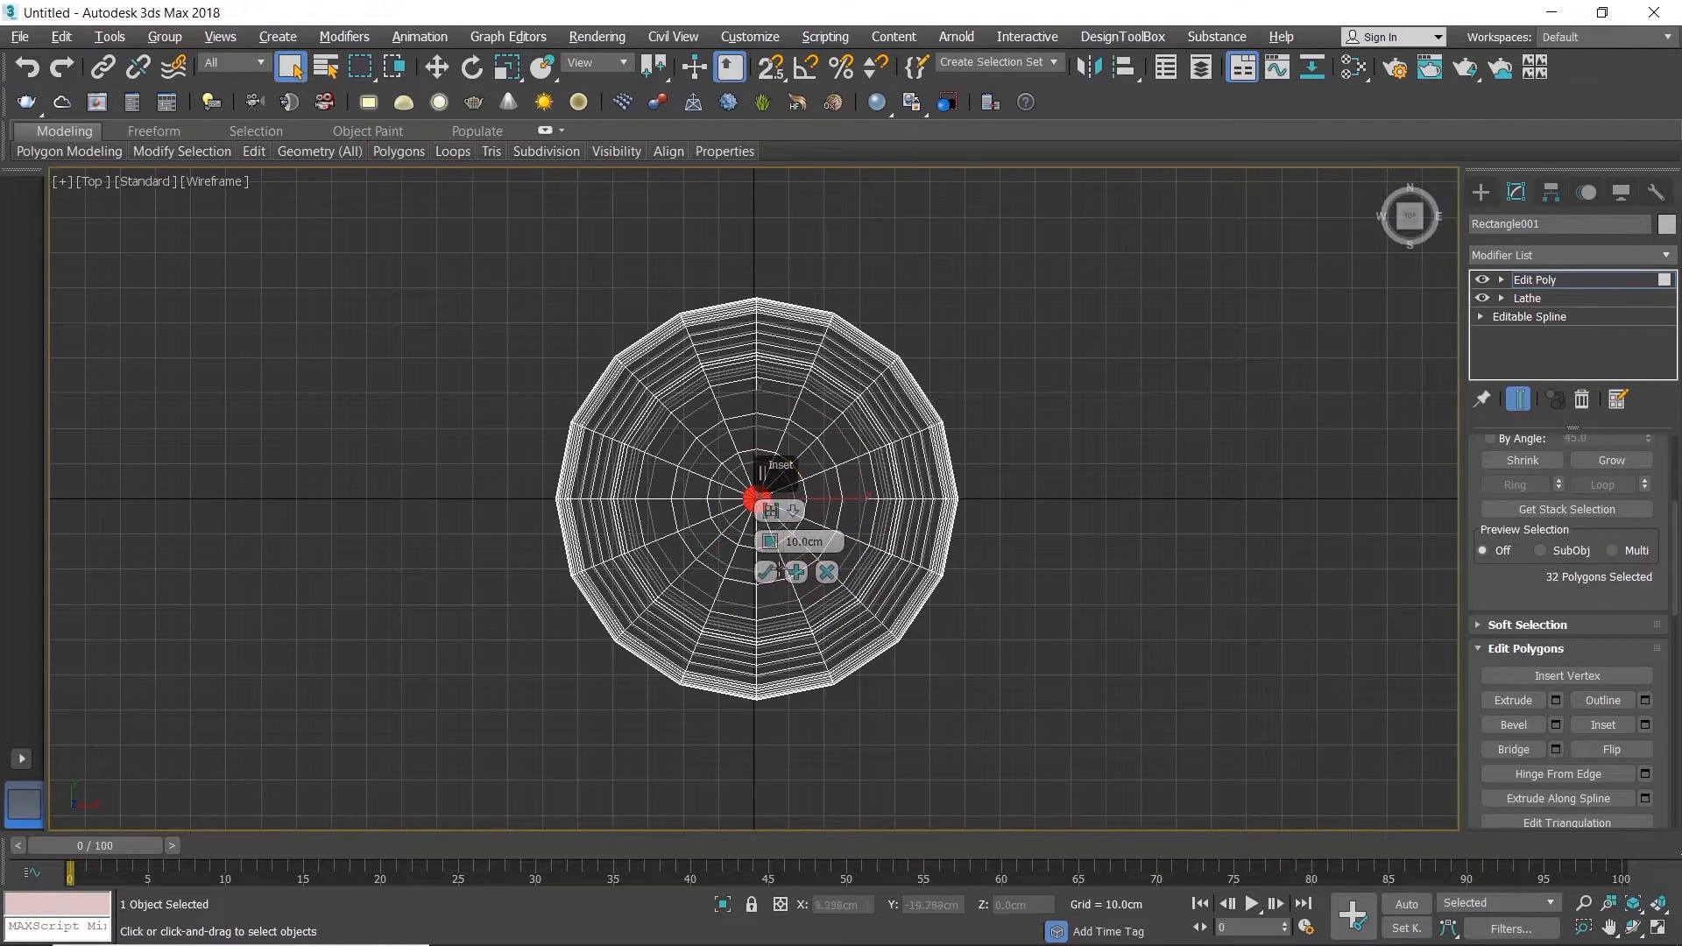
{"action": "left_click", "coordinate": [776, 574]}
Step: Switch to a maximized Perspective view and delete the small central polygons of the cup's bottom
{"action": "key", "text": "alt+w"}
{"action": "right_click", "coordinate": [1085, 679]}
{"action": "key", "text": "alt+w"}
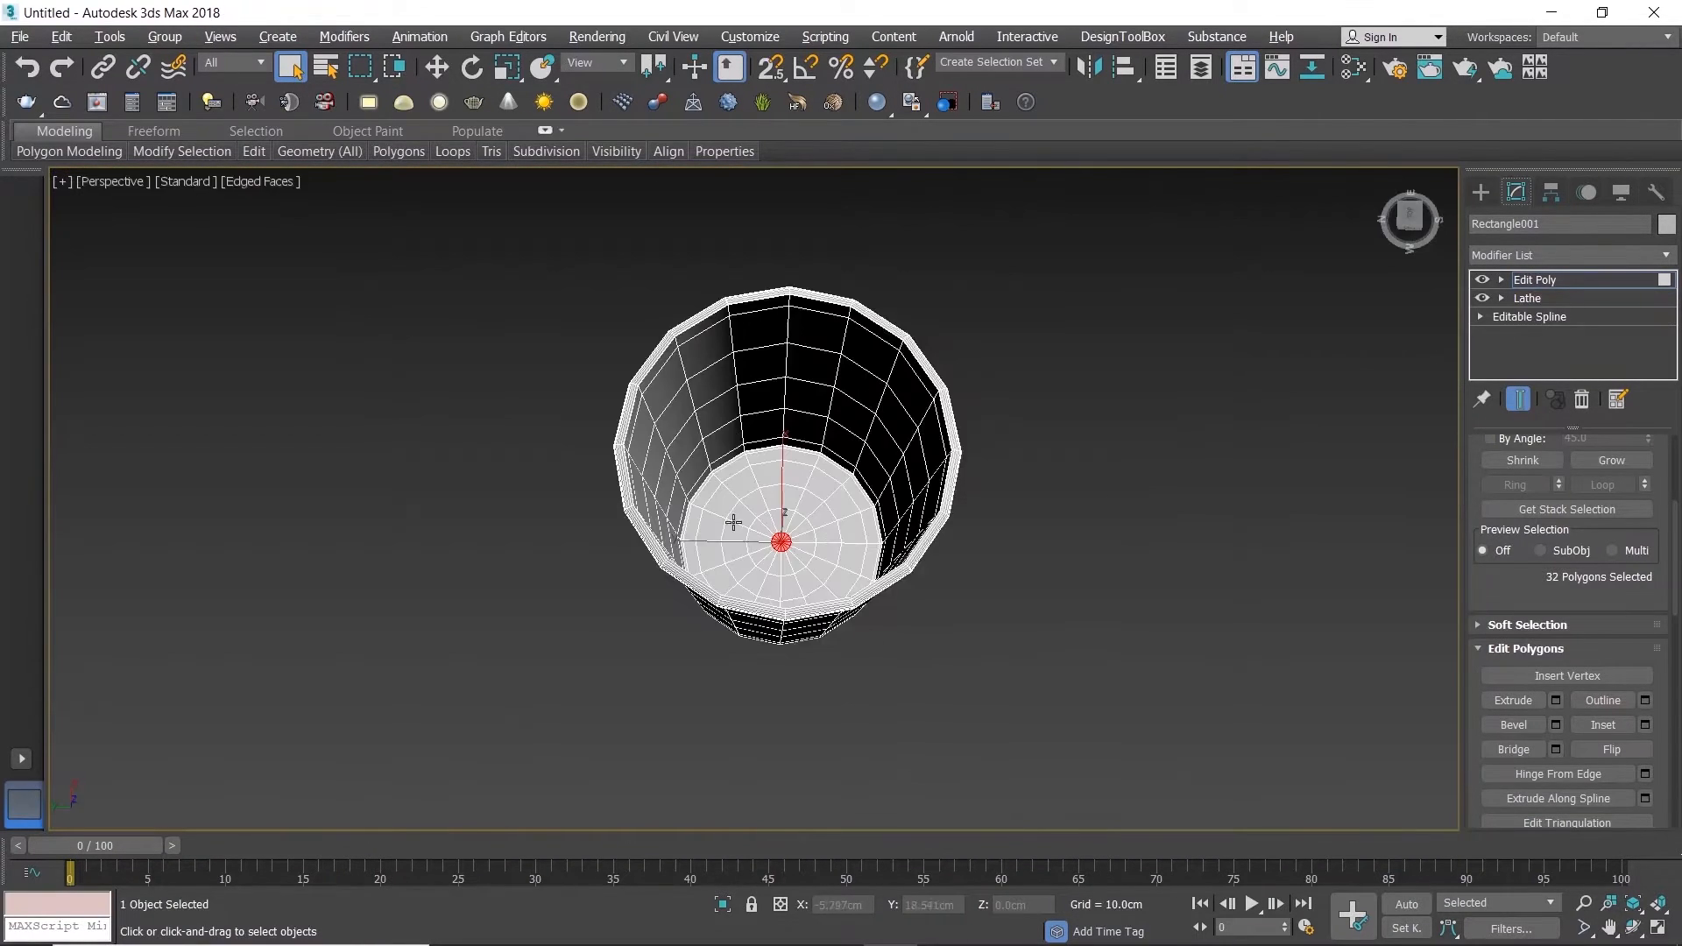
{"action": "scroll", "coordinate": [741, 524], "scroll_direction": "up", "scroll_amount": 6}
{"action": "key", "text": "Delete"}
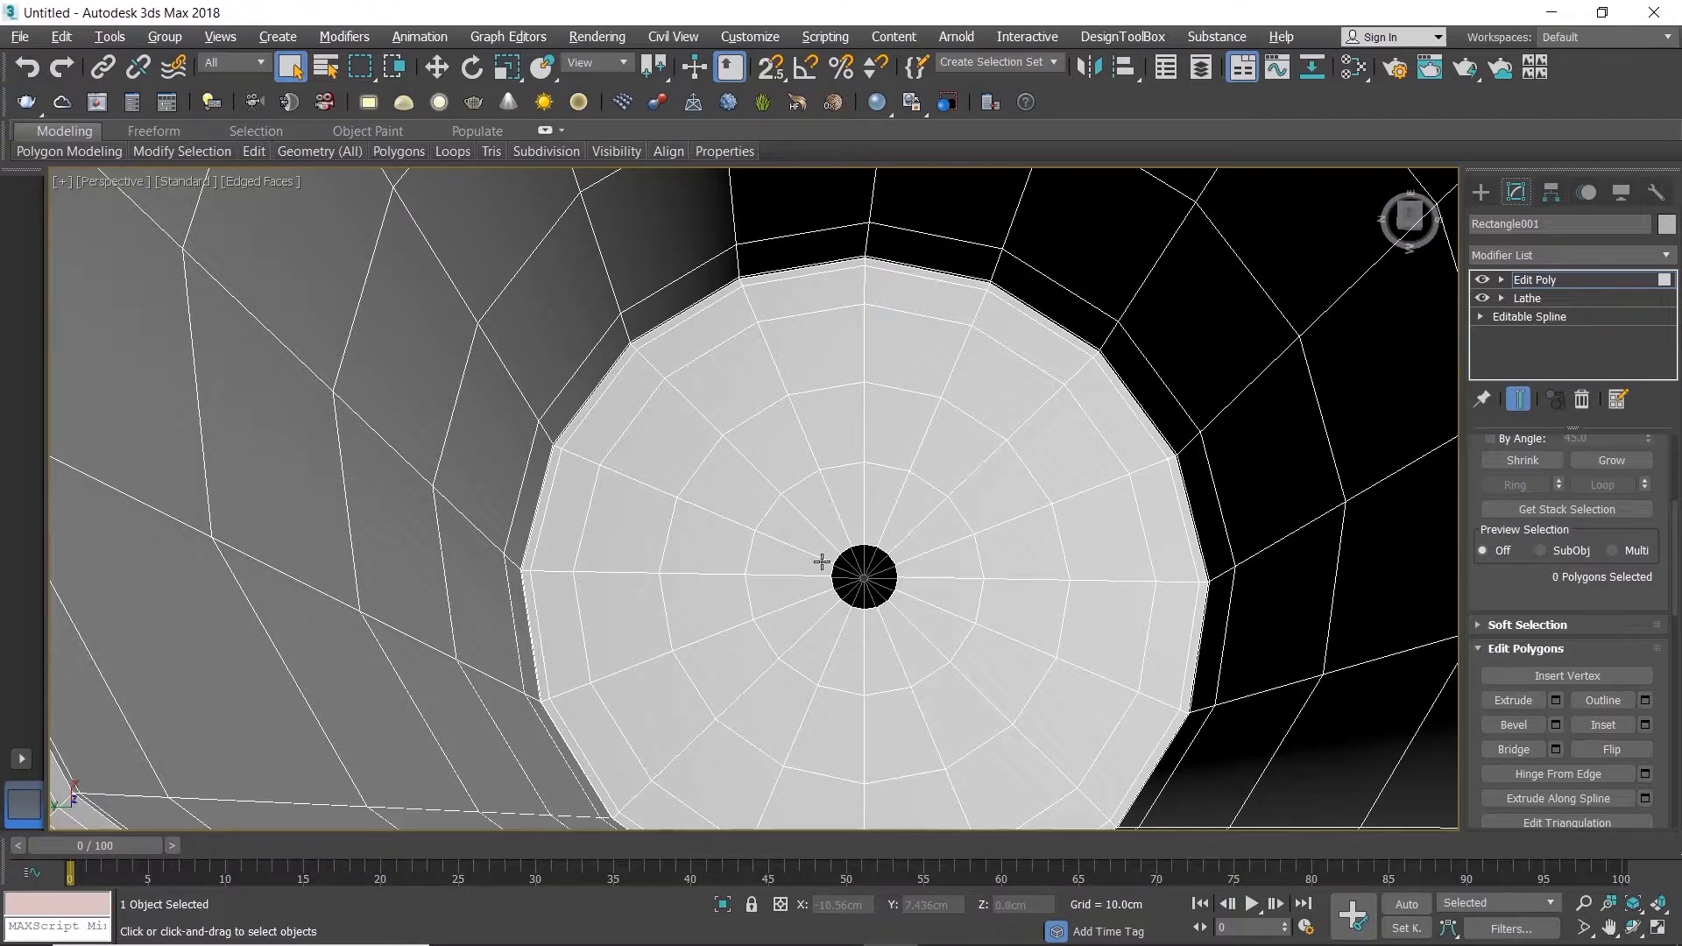
Step: Select the open borders at the centre of the cup's bottom and cap them
{"action": "scroll", "coordinate": [819, 561], "scroll_direction": "up", "scroll_amount": 5}
{"action": "key", "text": "3"}
{"action": "left_click", "coordinate": [847, 573]}
{"action": "left_click", "coordinate": [1612, 702]}
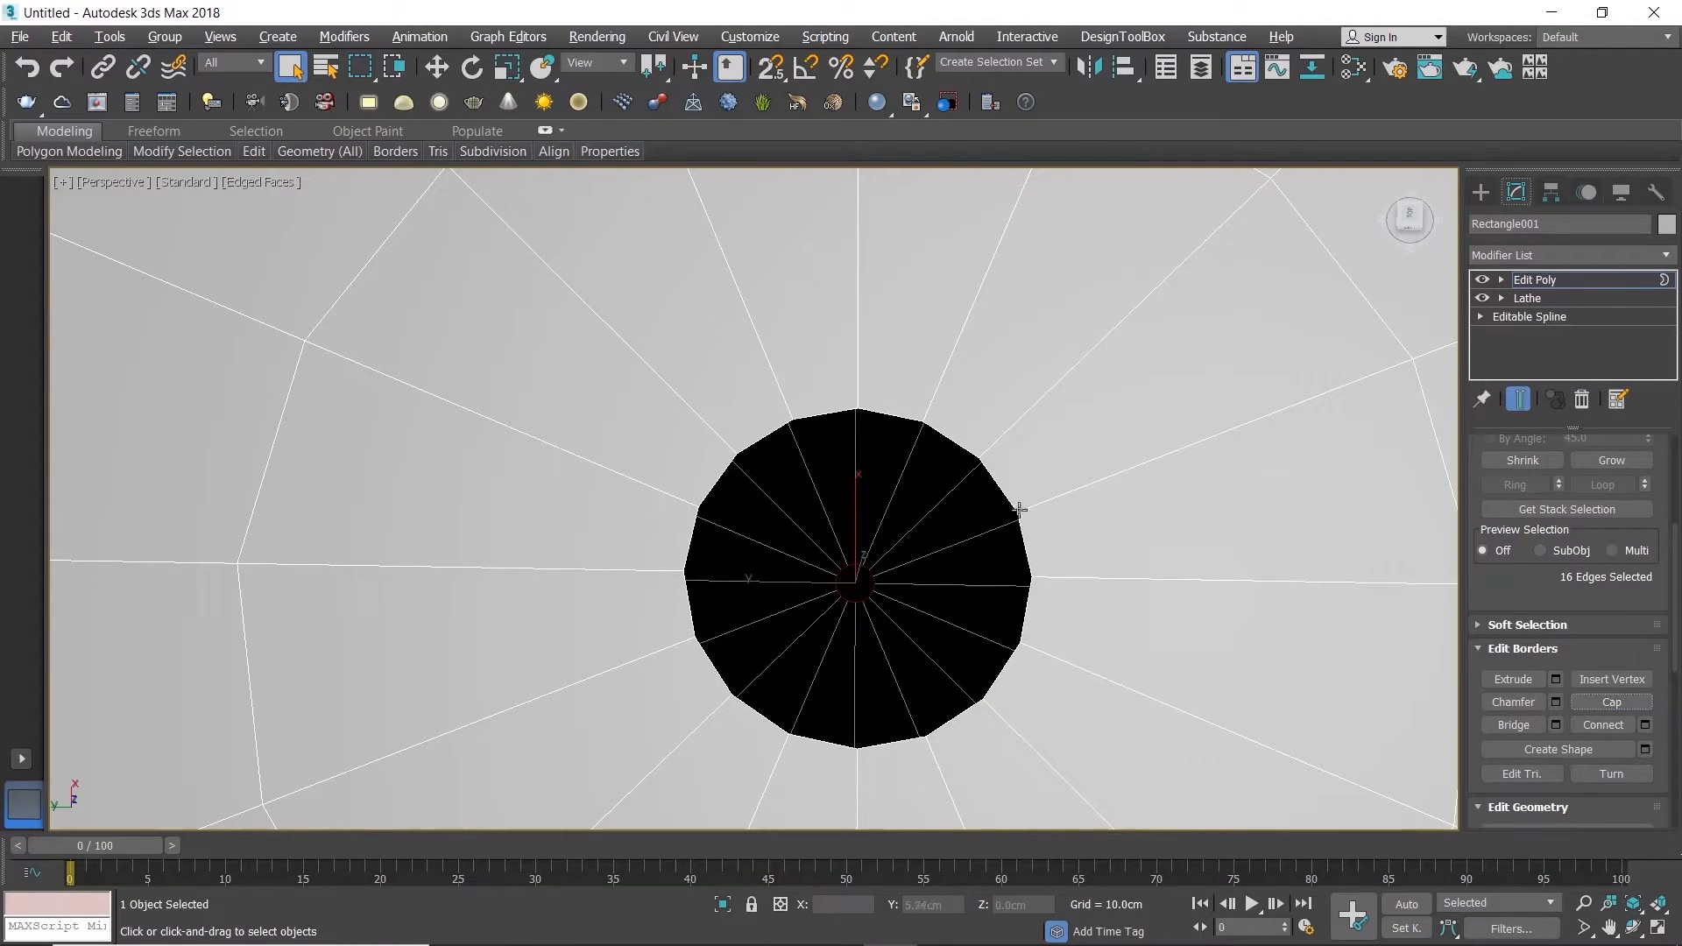
{"action": "left_click", "coordinate": [1611, 703]}
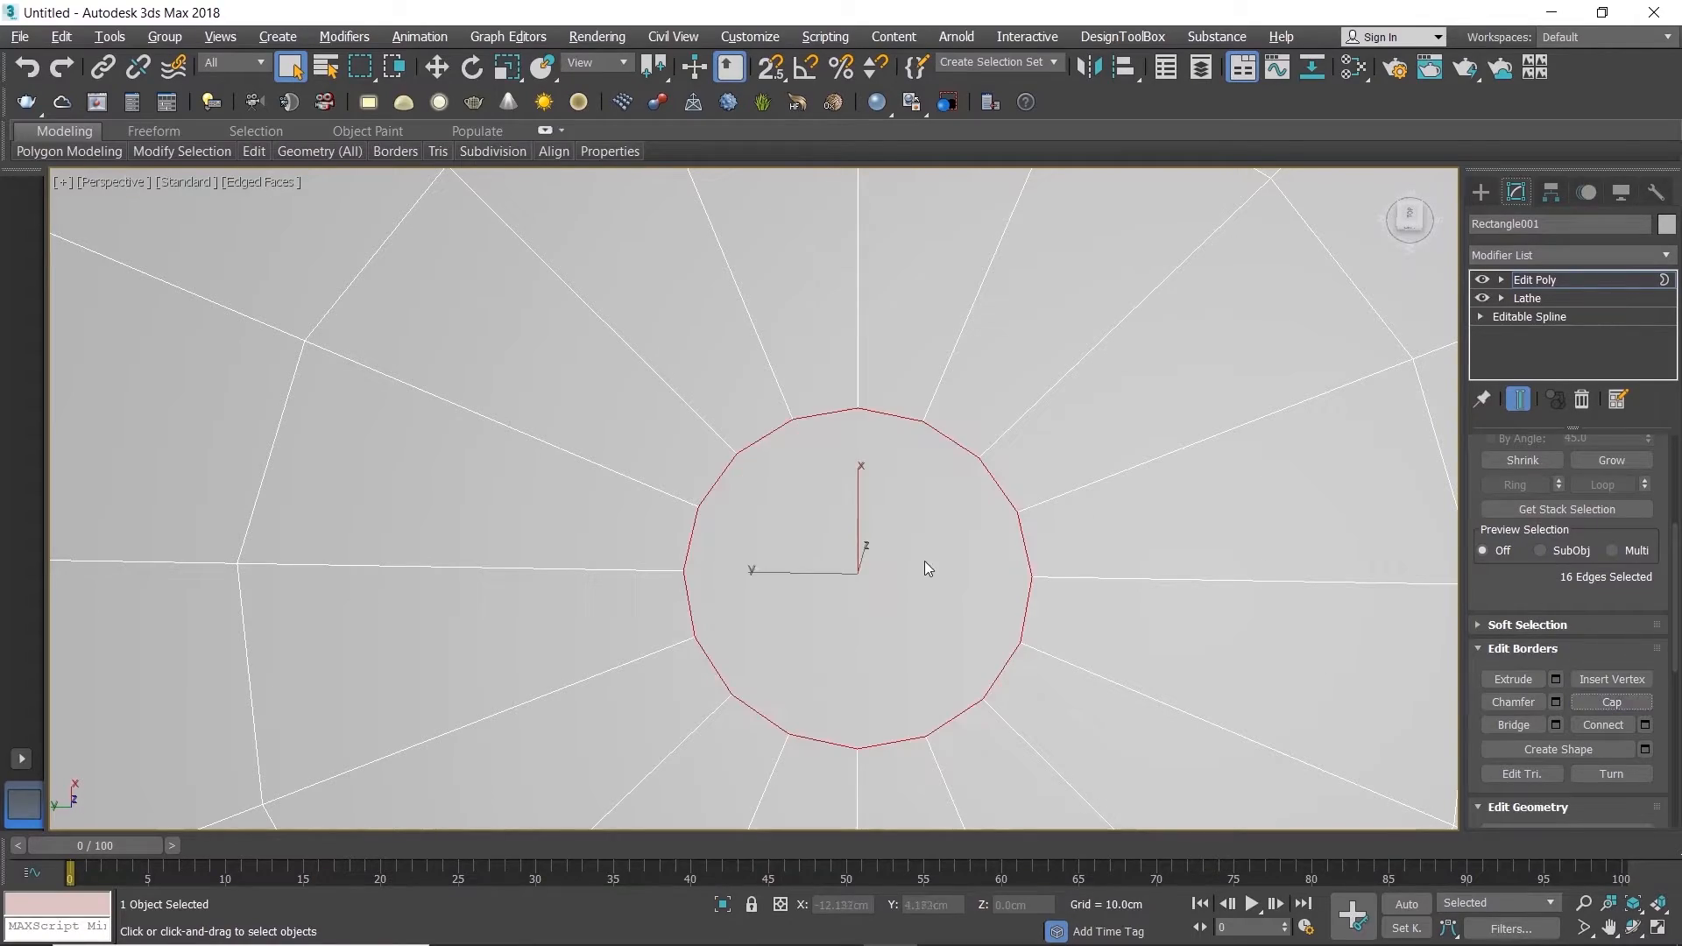
Step: Leave border editing, reselect the whole cup and add a TurboSmooth modifier
{"action": "scroll", "coordinate": [925, 563], "scroll_direction": "down", "scroll_amount": 6}
{"action": "middle_click_drag", "start_coordinate": [926, 560], "coordinate": [947, 700], "text": "alt"}
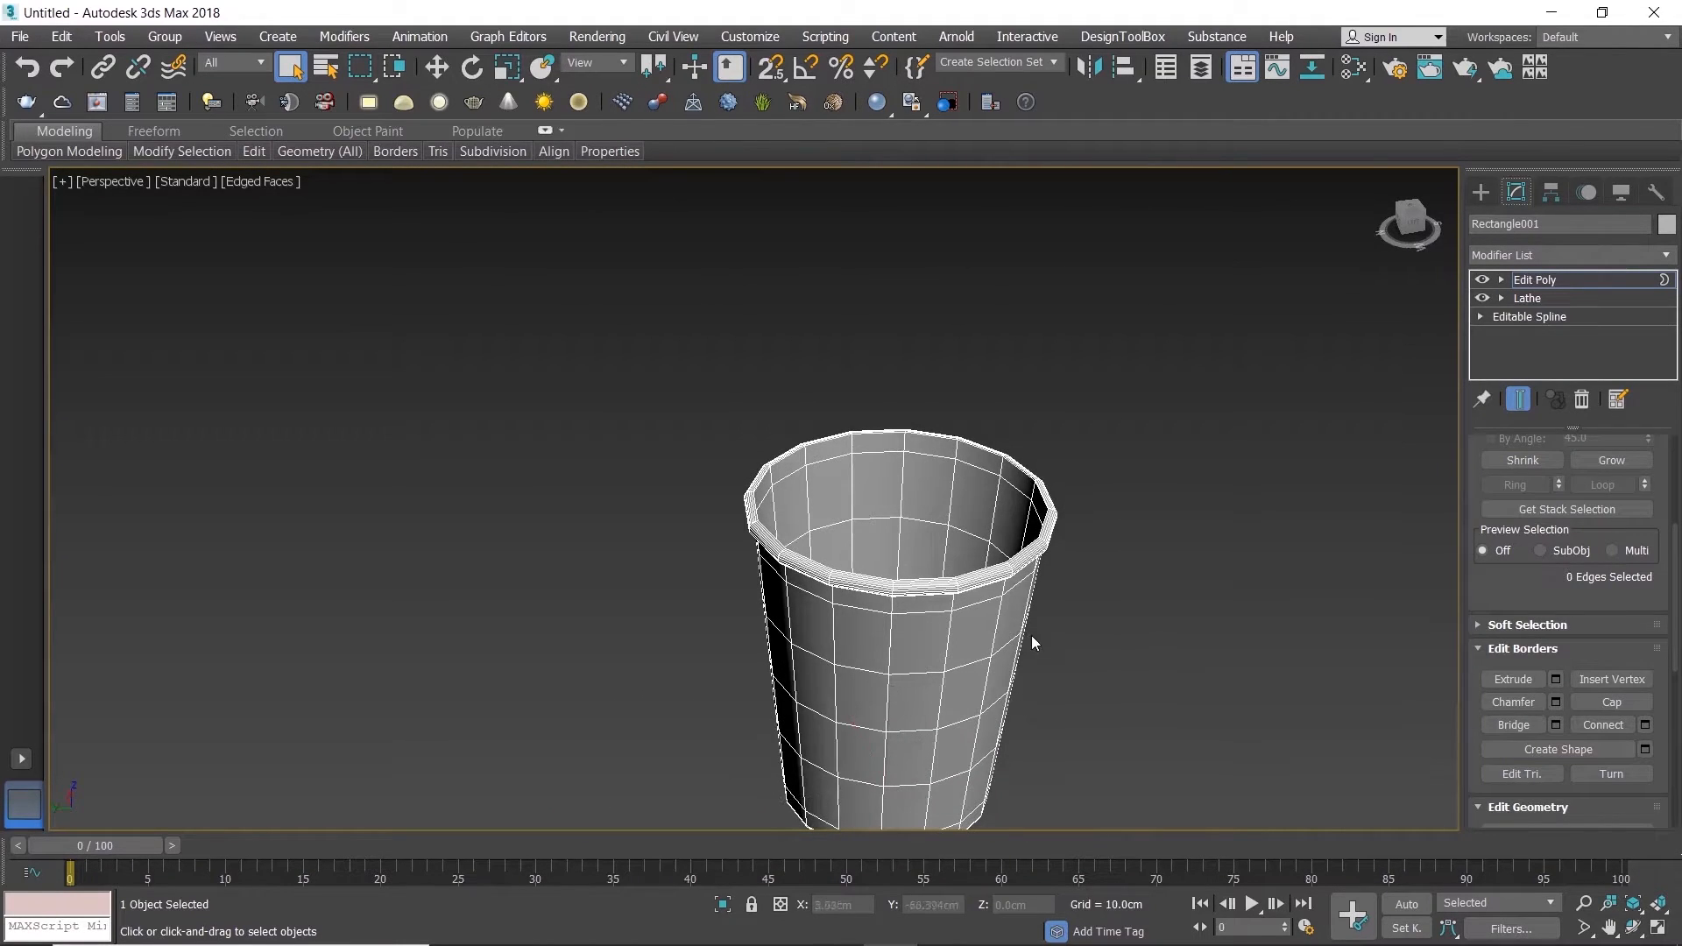
{"action": "middle_click_drag", "start_coordinate": [1034, 640], "coordinate": [991, 525]}
{"action": "scroll", "coordinate": [954, 473], "scroll_direction": "up", "scroll_amount": 2}
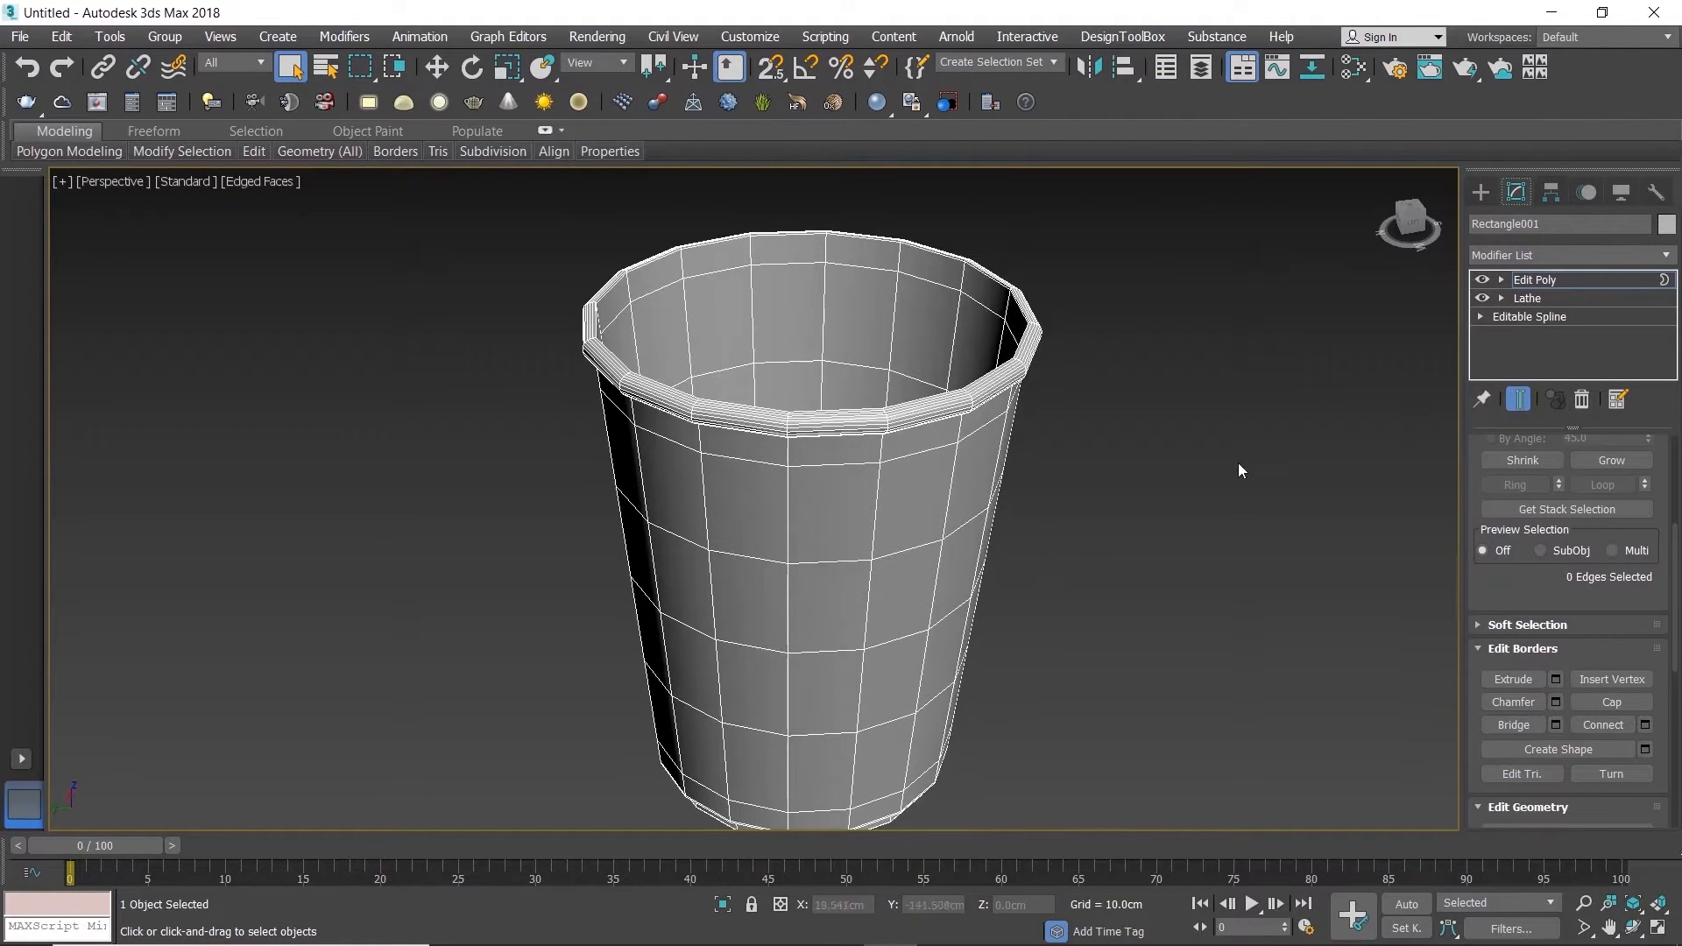
{"action": "key", "text": "3"}
{"action": "left_click", "coordinate": [1154, 487]}
{"action": "left_click", "coordinate": [948, 493]}
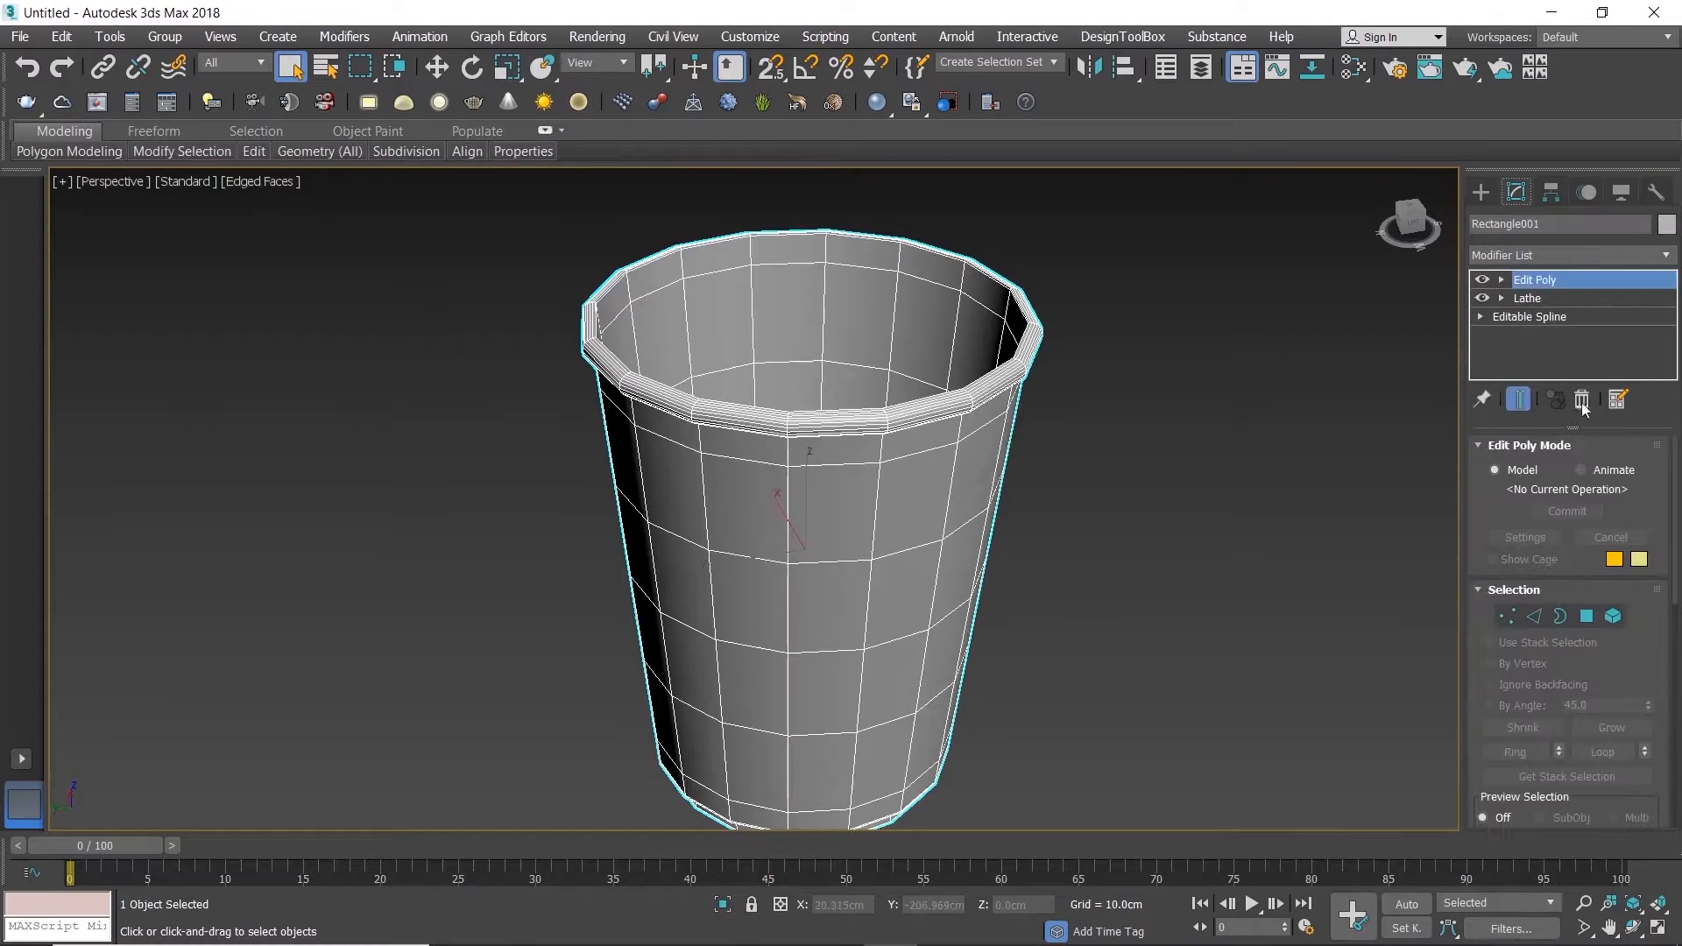
{"action": "left_click", "coordinate": [1667, 255]}
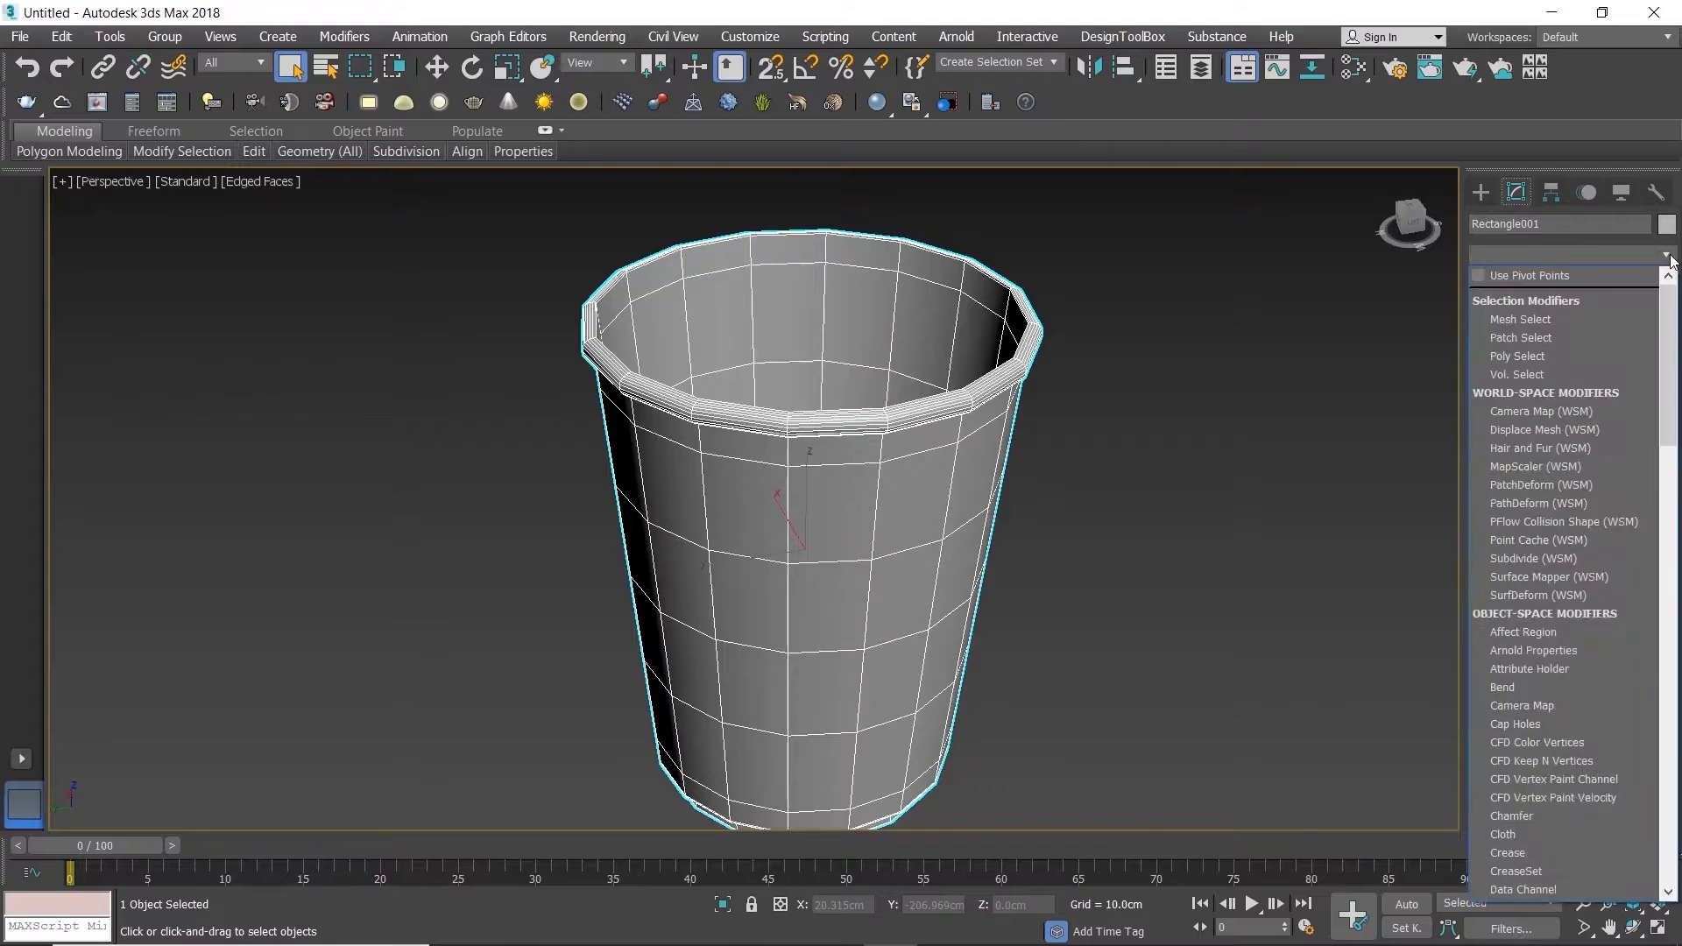
{"action": "key", "text": "t"}
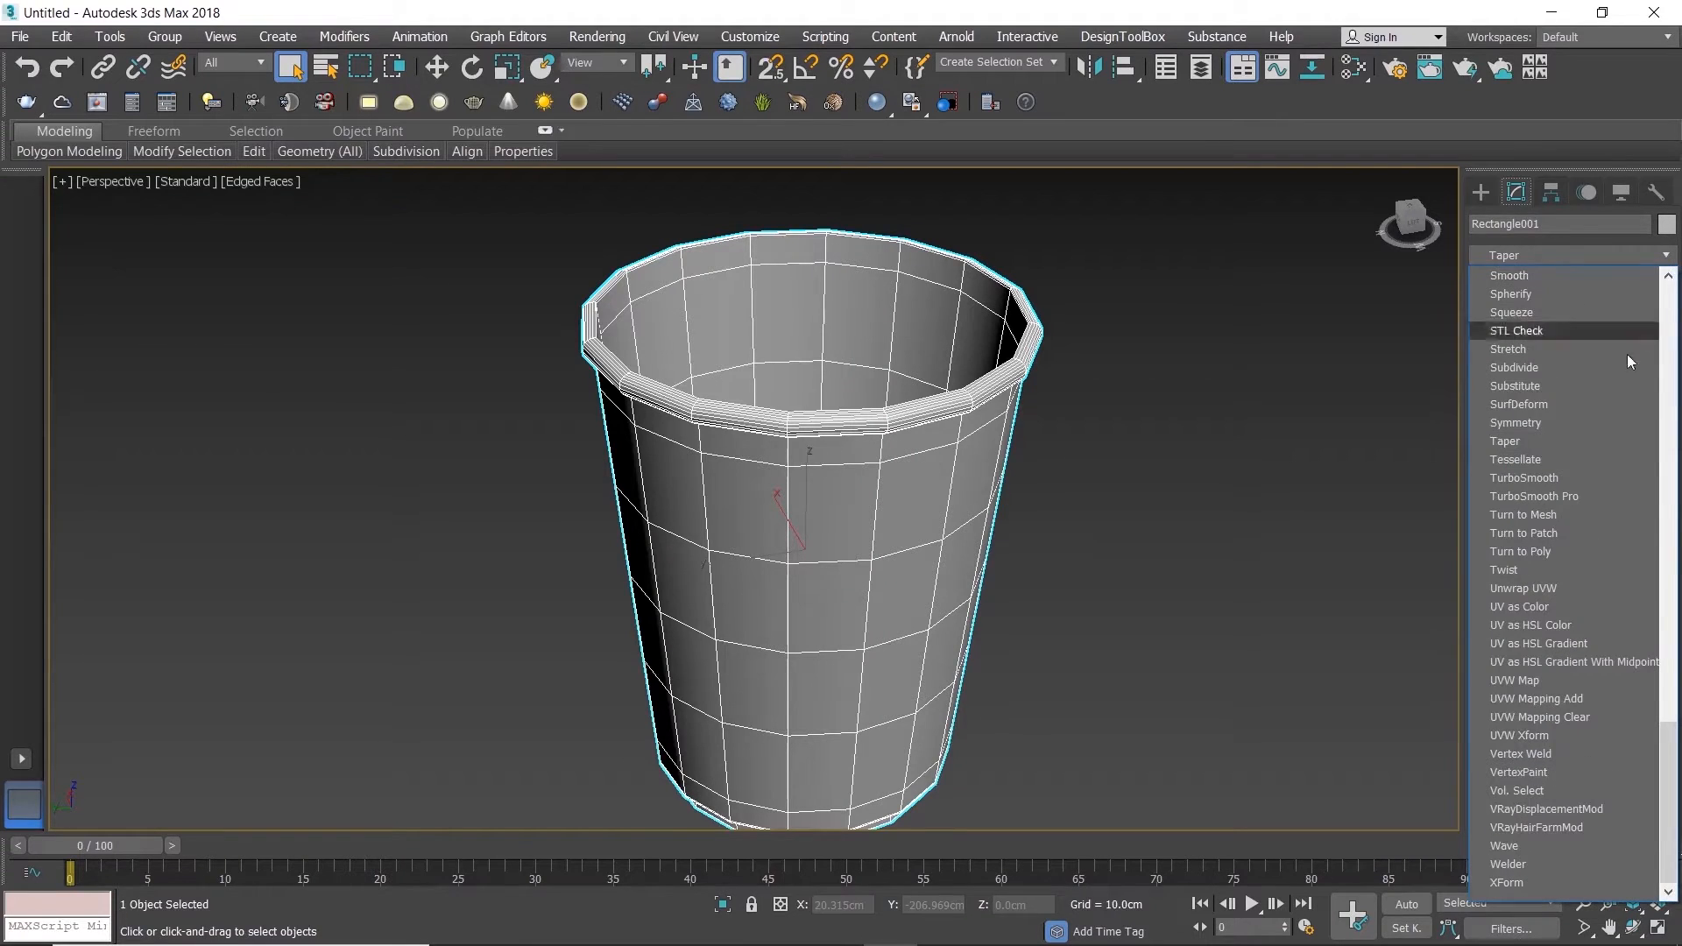
{"action": "left_click", "coordinate": [1577, 477]}
Step: Set TurboSmooth to 2 iterations with Isoline Display enabled, and deselect the cup
{"action": "middle_click_drag", "start_coordinate": [977, 494], "coordinate": [945, 450], "text": "alt"}
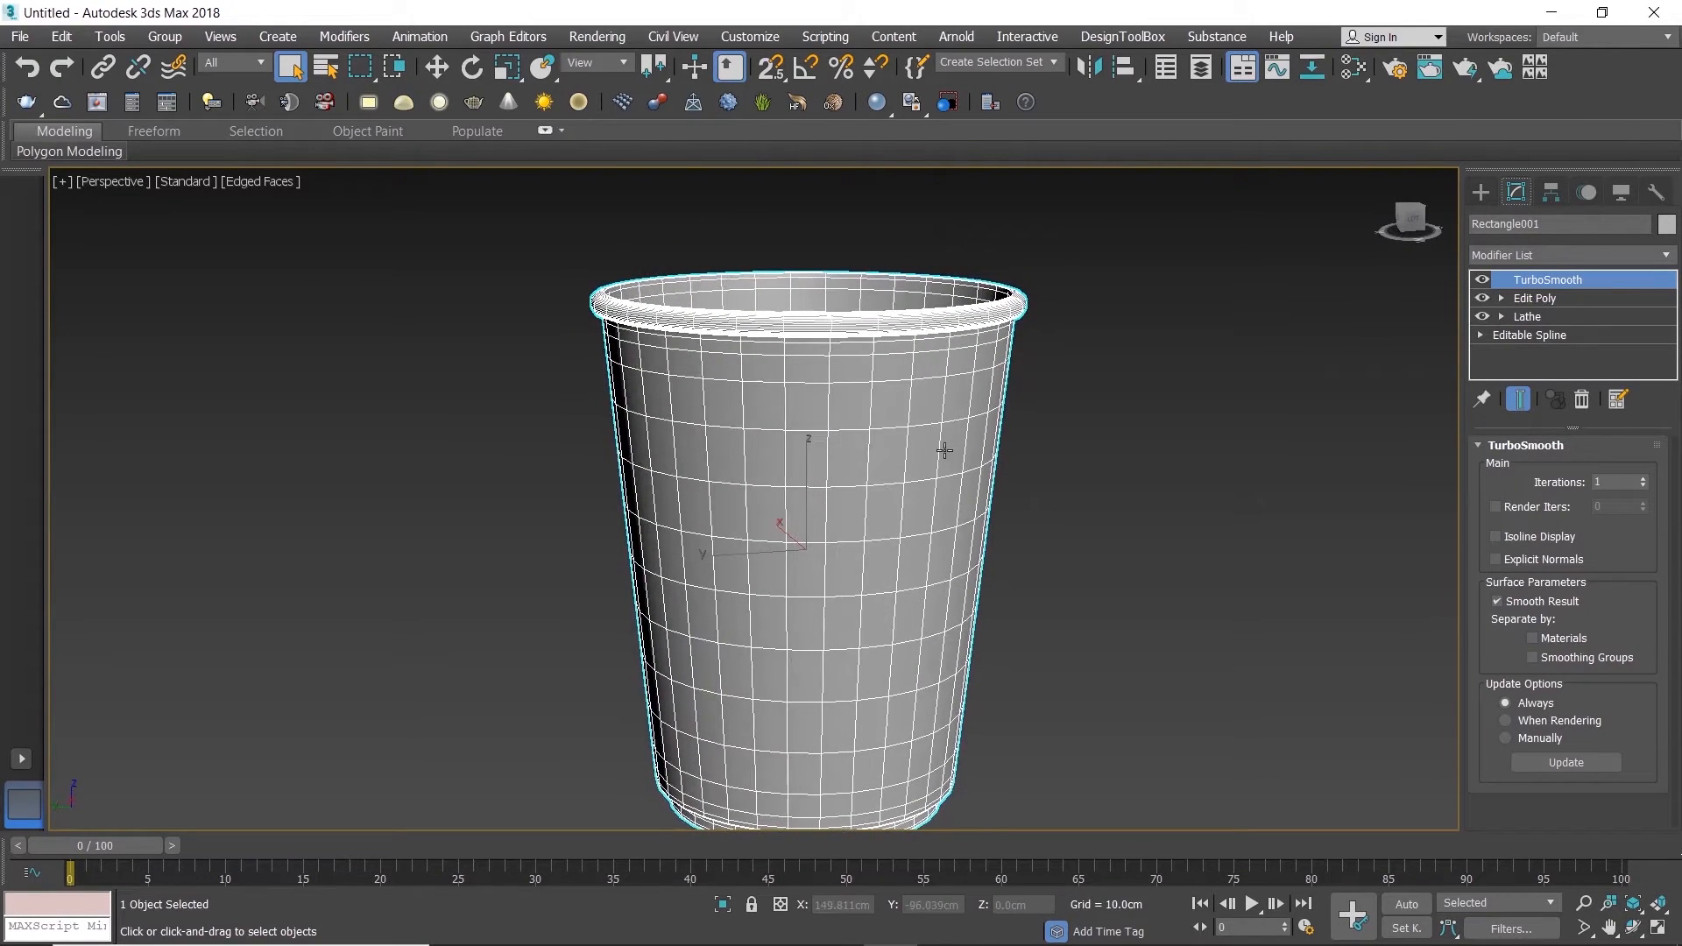
{"action": "left_click", "coordinate": [1644, 479]}
{"action": "left_click", "coordinate": [1552, 533]}
{"action": "left_click", "coordinate": [1234, 502]}
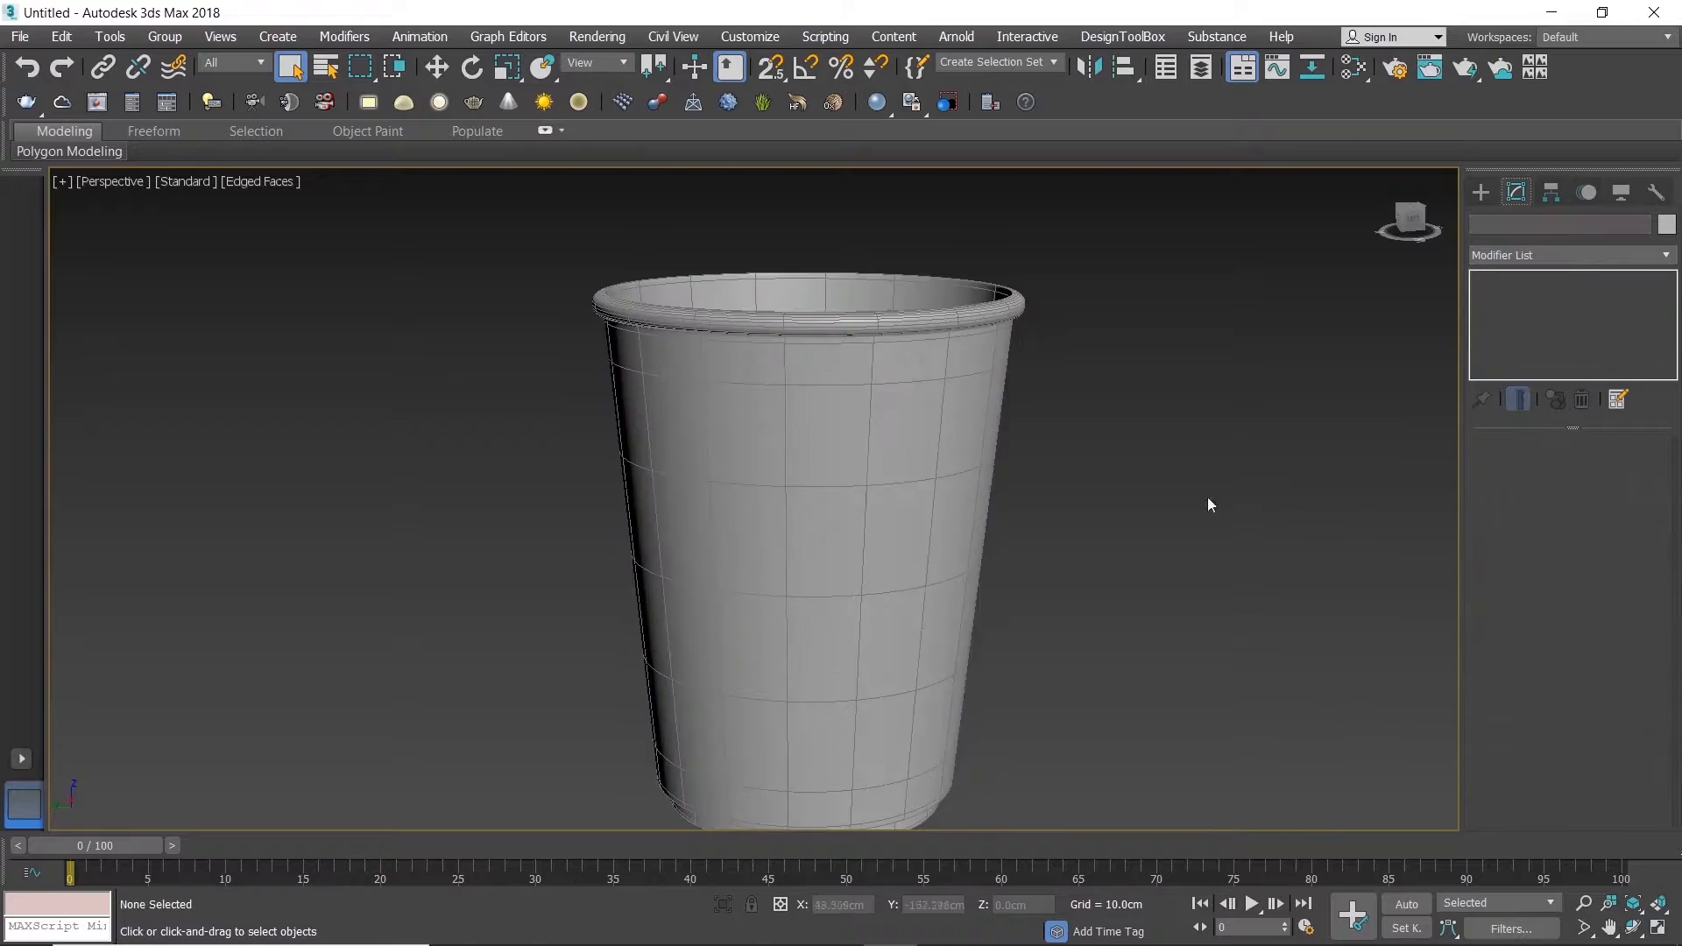
Step: Turn off edged-faces display and examine the smoothed cup from below and from the side
{"action": "middle_click_drag", "start_coordinate": [894, 476], "coordinate": [896, 404], "text": "alt"}
{"action": "left_click", "coordinate": [905, 403]}
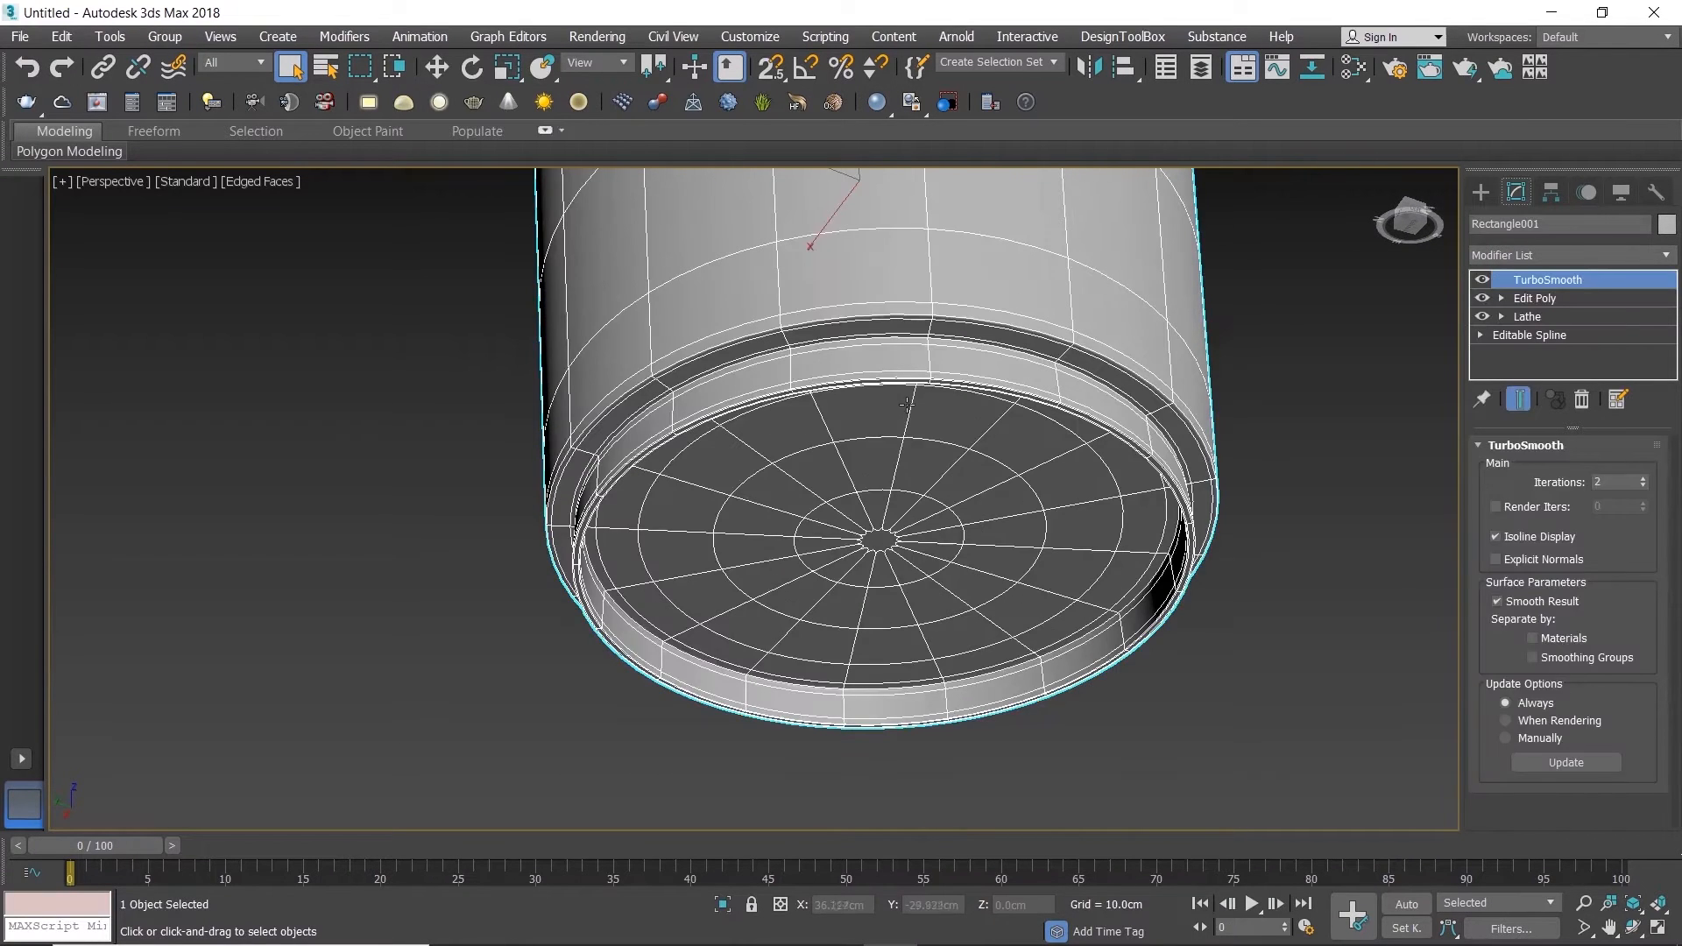
{"action": "key", "text": "F4"}
{"action": "left_click", "coordinate": [1317, 407]}
{"action": "scroll", "coordinate": [1115, 346], "scroll_direction": "down", "scroll_amount": 4}
{"action": "middle_click_drag", "start_coordinate": [1115, 345], "coordinate": [989, 348], "text": "alt"}
{"action": "middle_click_drag", "start_coordinate": [989, 348], "coordinate": [1198, 406], "text": "alt"}
{"action": "left_click", "coordinate": [897, 444]}
{"action": "middle_click_drag", "start_coordinate": [897, 444], "coordinate": [907, 331], "text": "alt"}
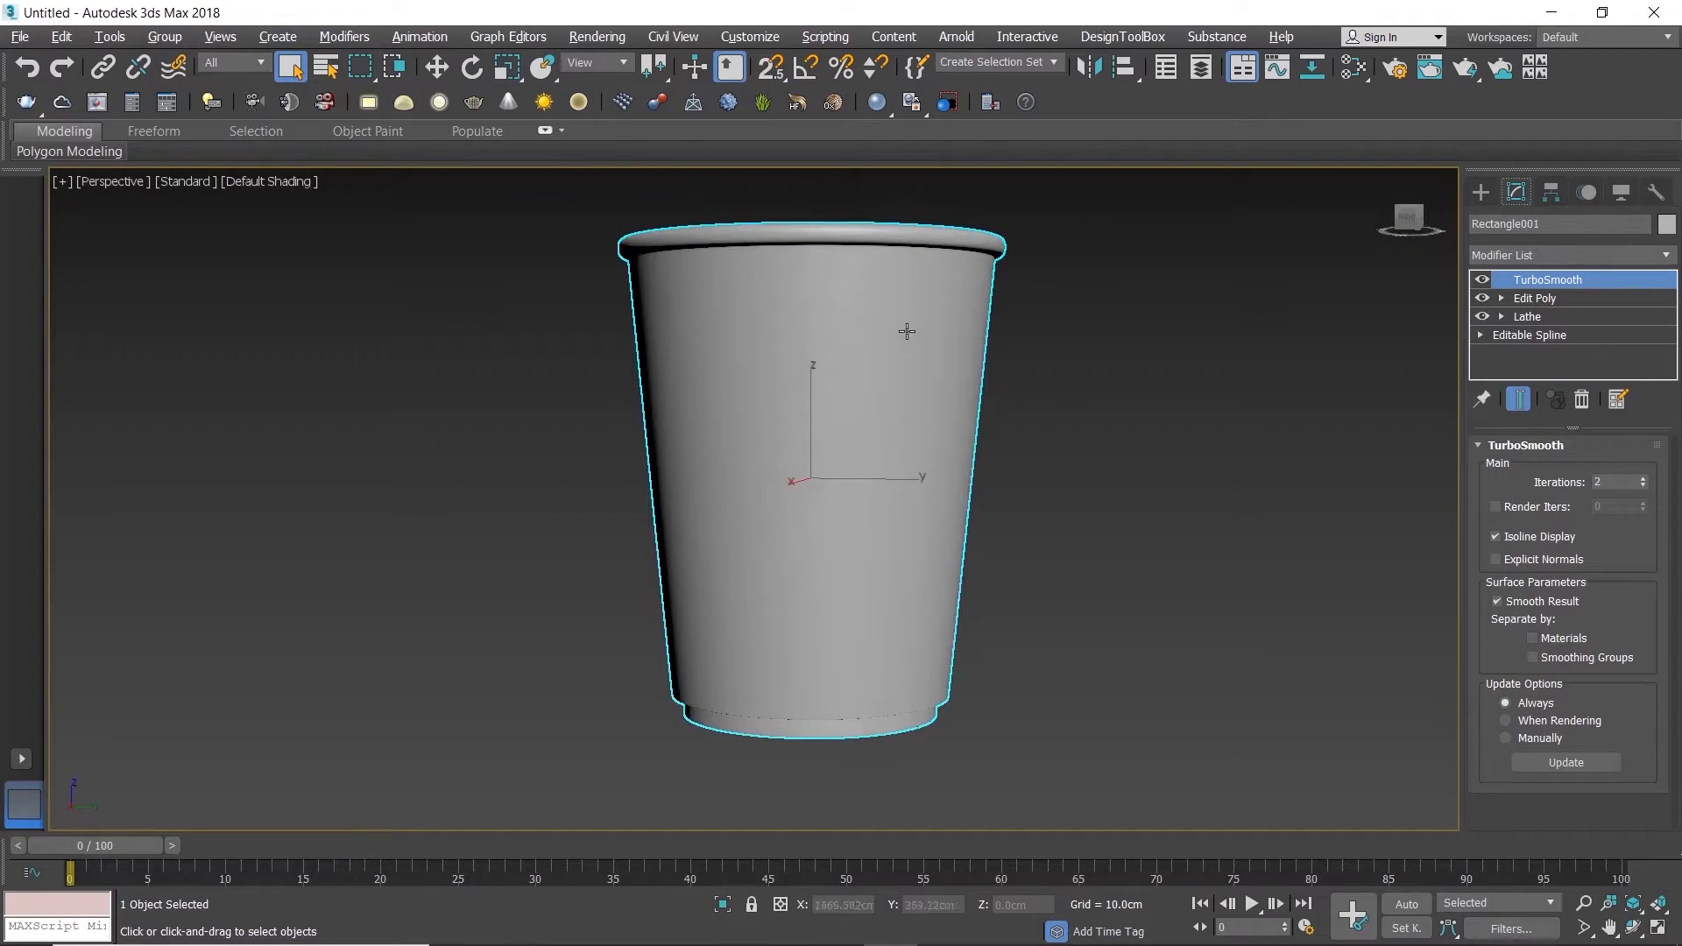
{"action": "left_click", "coordinate": [1091, 470]}
{"action": "middle_click_drag", "start_coordinate": [1091, 470], "coordinate": [1160, 483]}
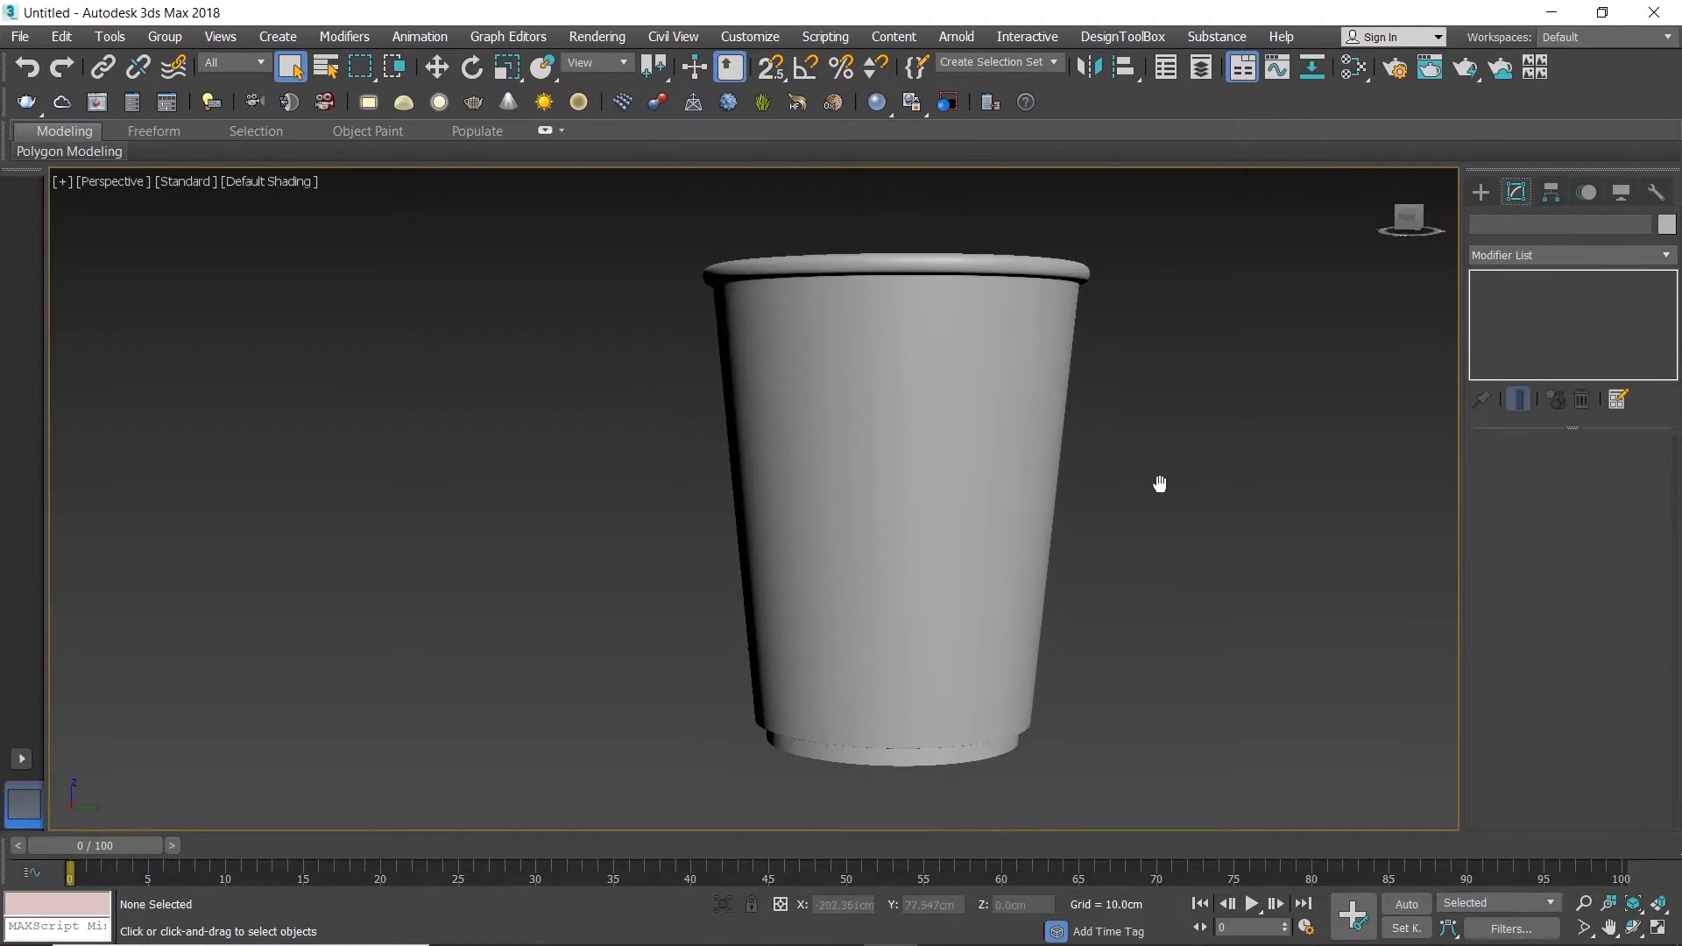
{"action": "left_click", "coordinate": [1036, 476]}
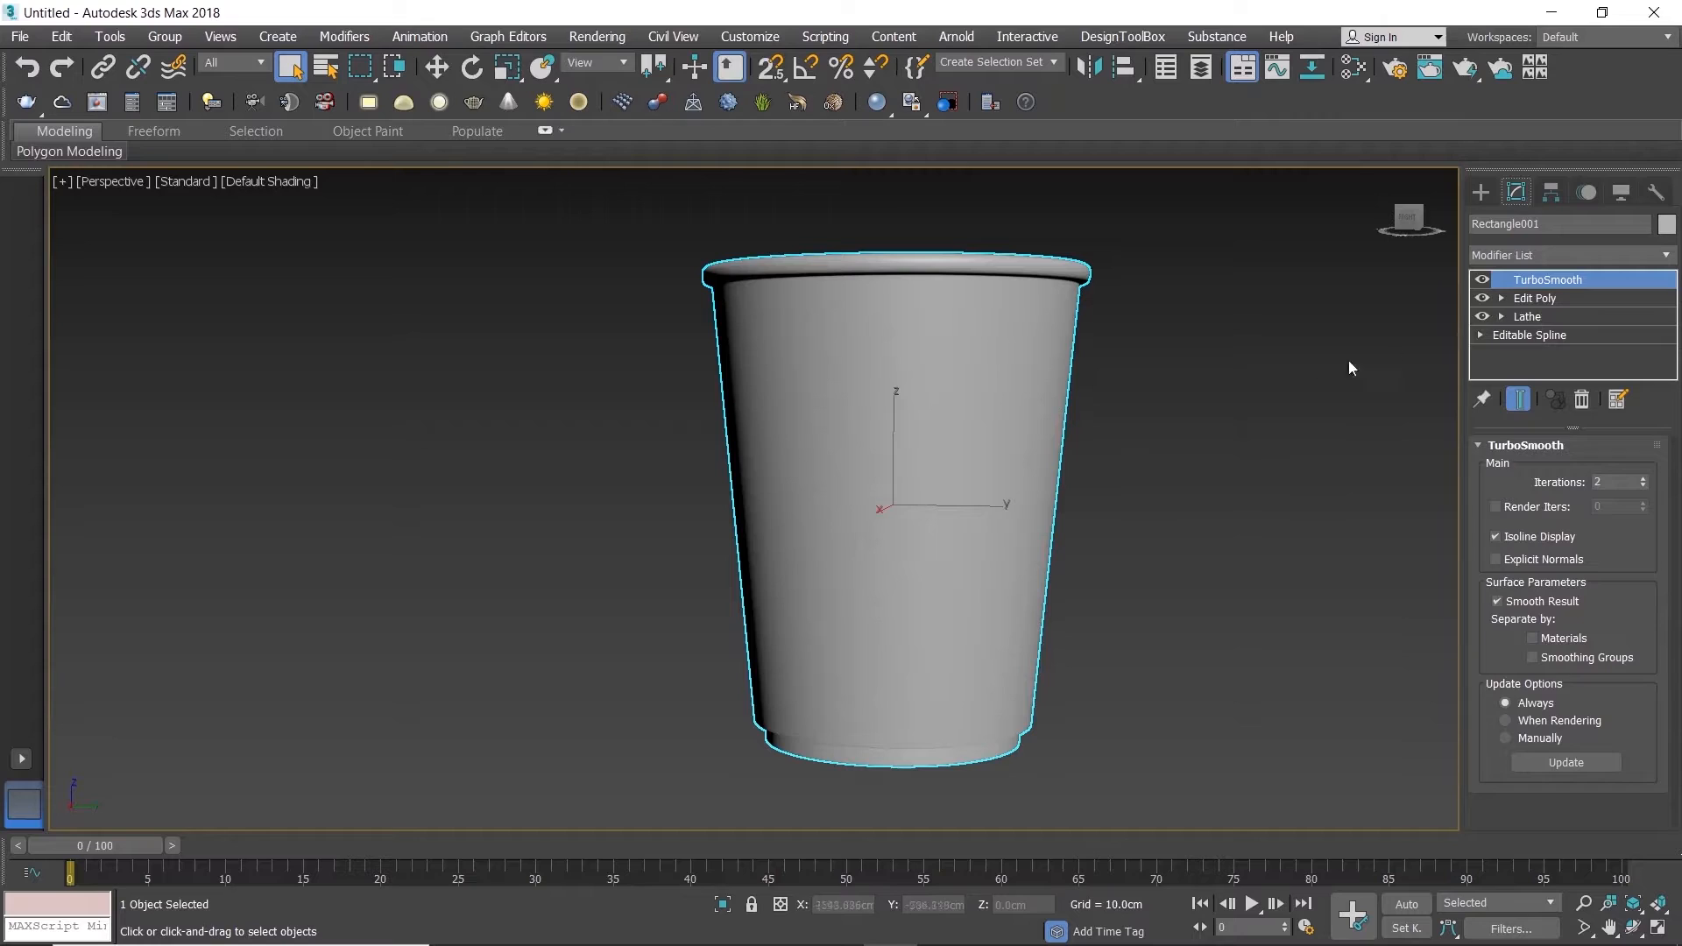
{"action": "left_click", "coordinate": [1241, 407]}
Step: Switch to a maximized Front view and hide its grid
{"action": "key", "text": "alt+w"}
{"action": "left_click", "coordinate": [1071, 366]}
{"action": "key", "text": "alt+w"}
{"action": "key", "text": "g"}
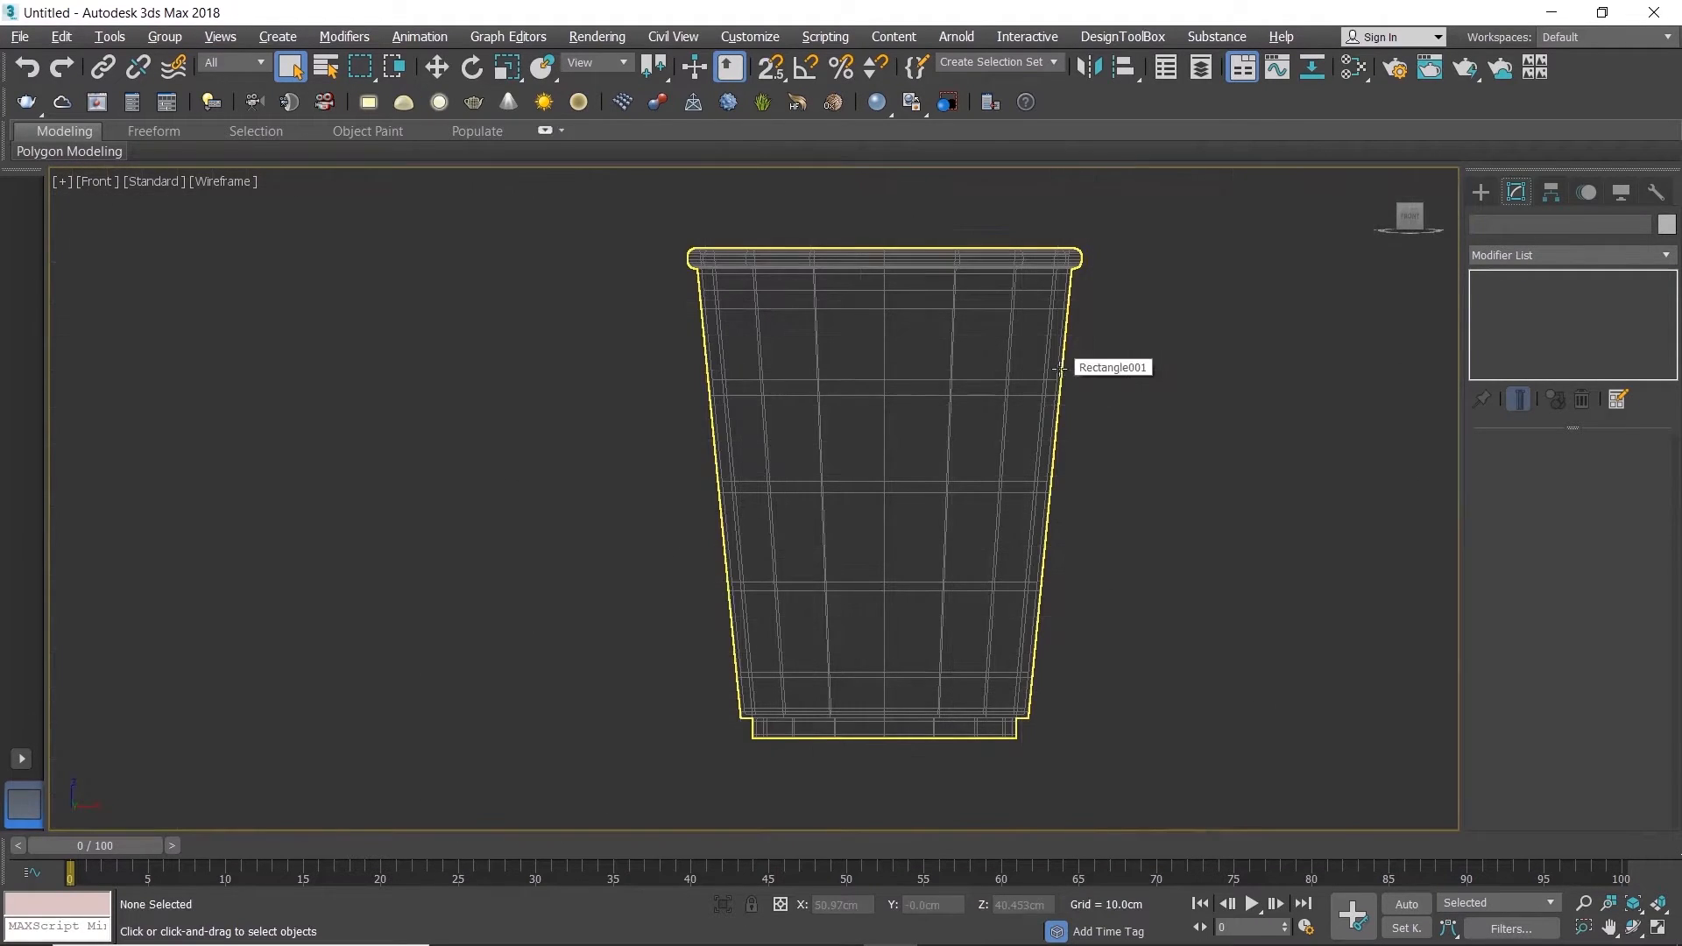
Step: Start a Line profile outside the cup's rim: a slanted segment about 5.5 cm long, a vertical rise and a short horizontal run over the rim
{"action": "left_click", "coordinate": [1496, 197]}
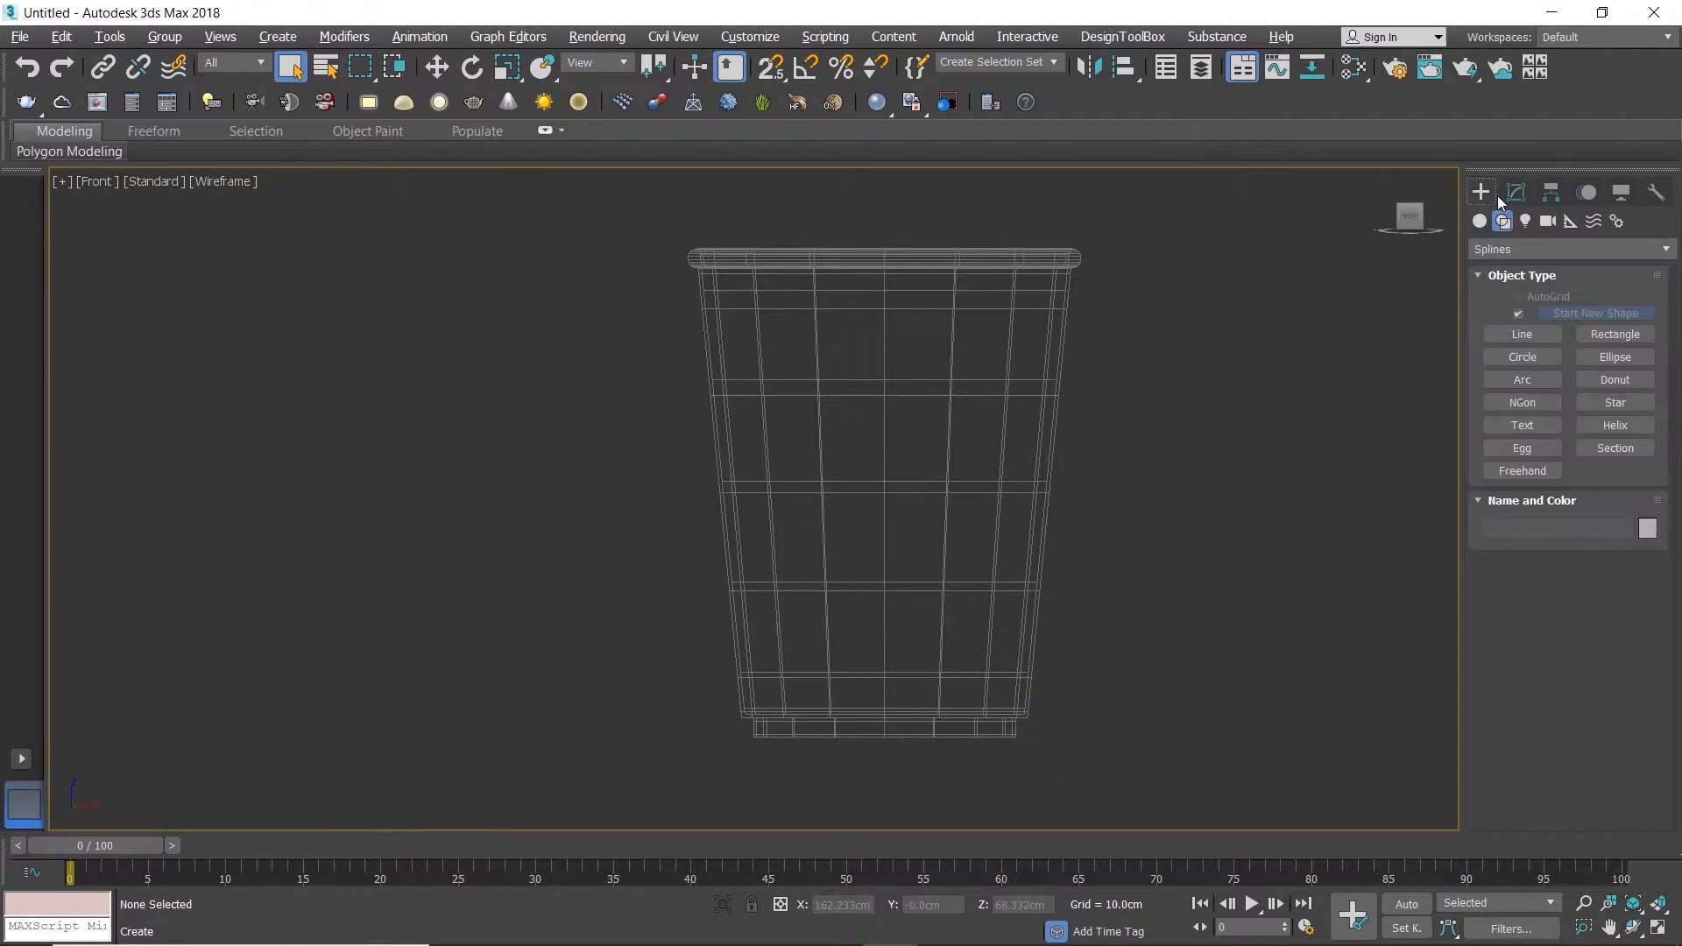
{"action": "left_click", "coordinate": [1522, 334]}
{"action": "scroll", "coordinate": [1427, 353], "scroll_direction": "down", "scroll_amount": 1}
{"action": "scroll", "coordinate": [848, 298], "scroll_direction": "up", "scroll_amount": 5}
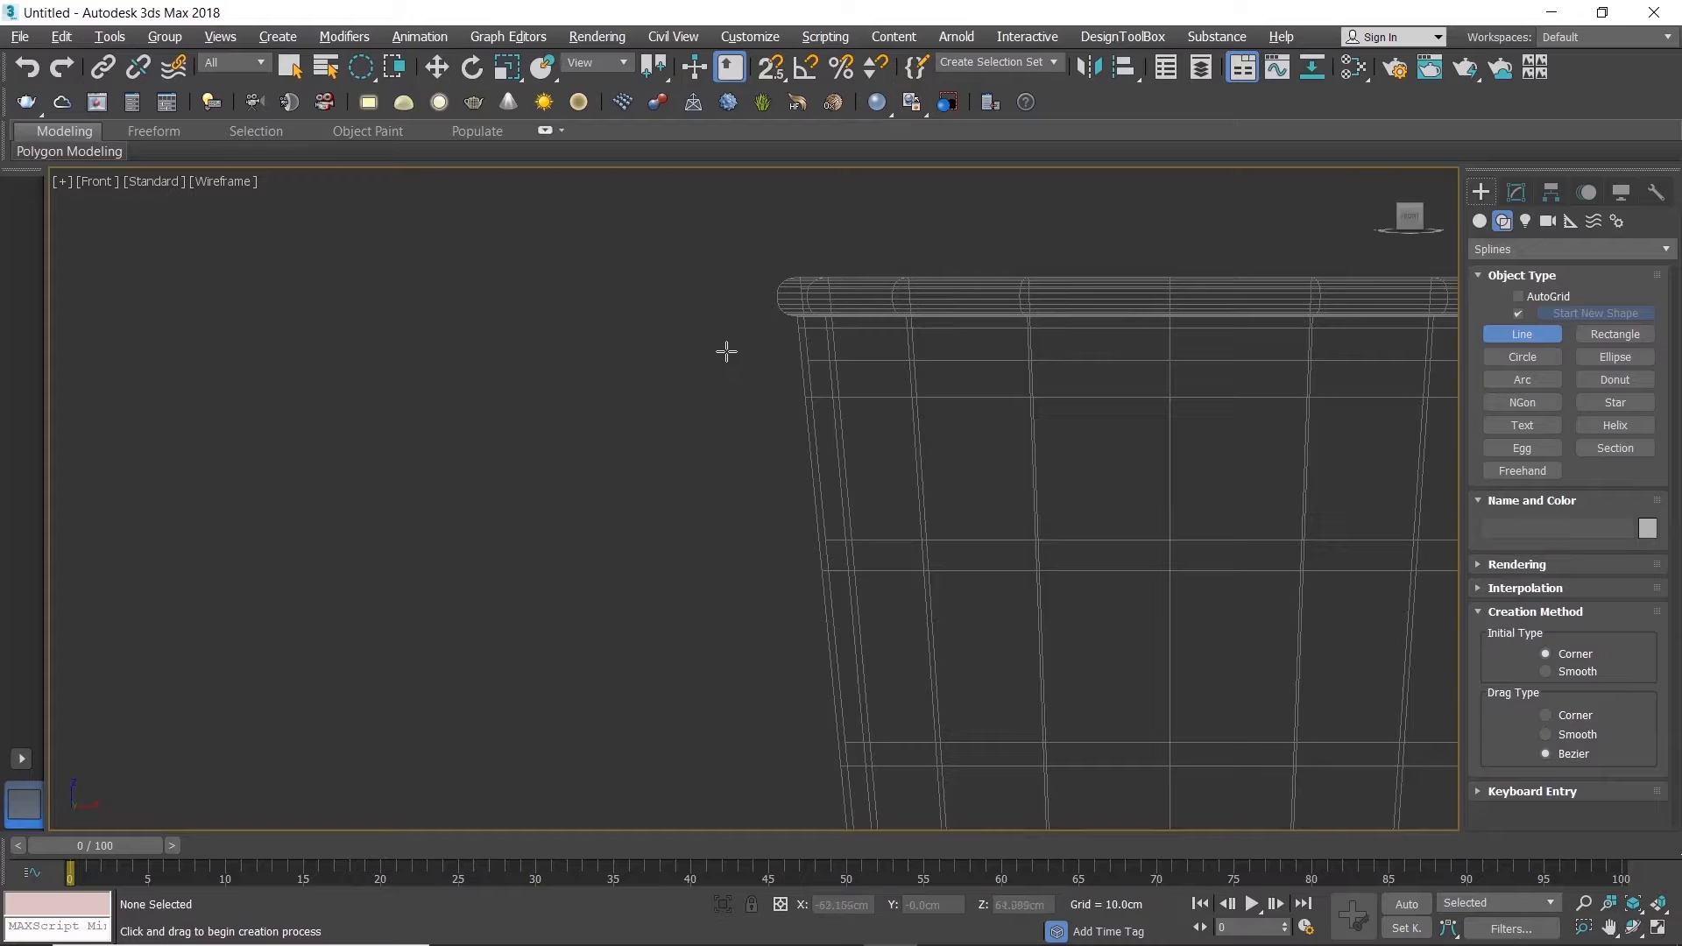
{"action": "left_click", "coordinate": [746, 351]}
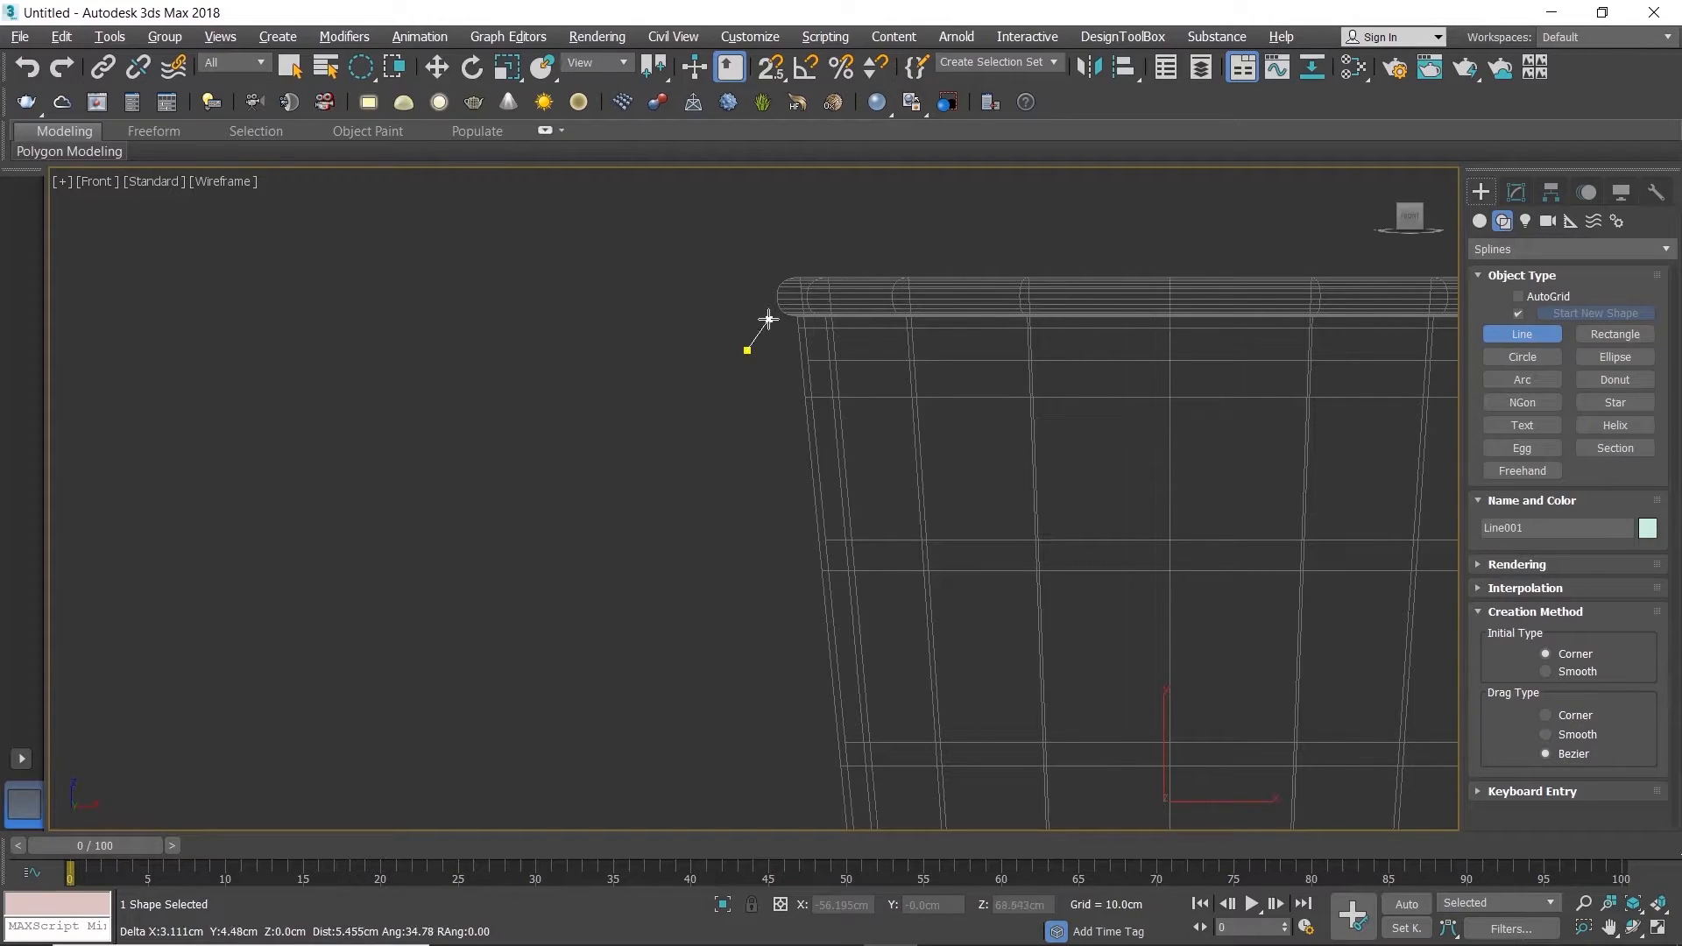
{"action": "left_click", "coordinate": [767, 321]}
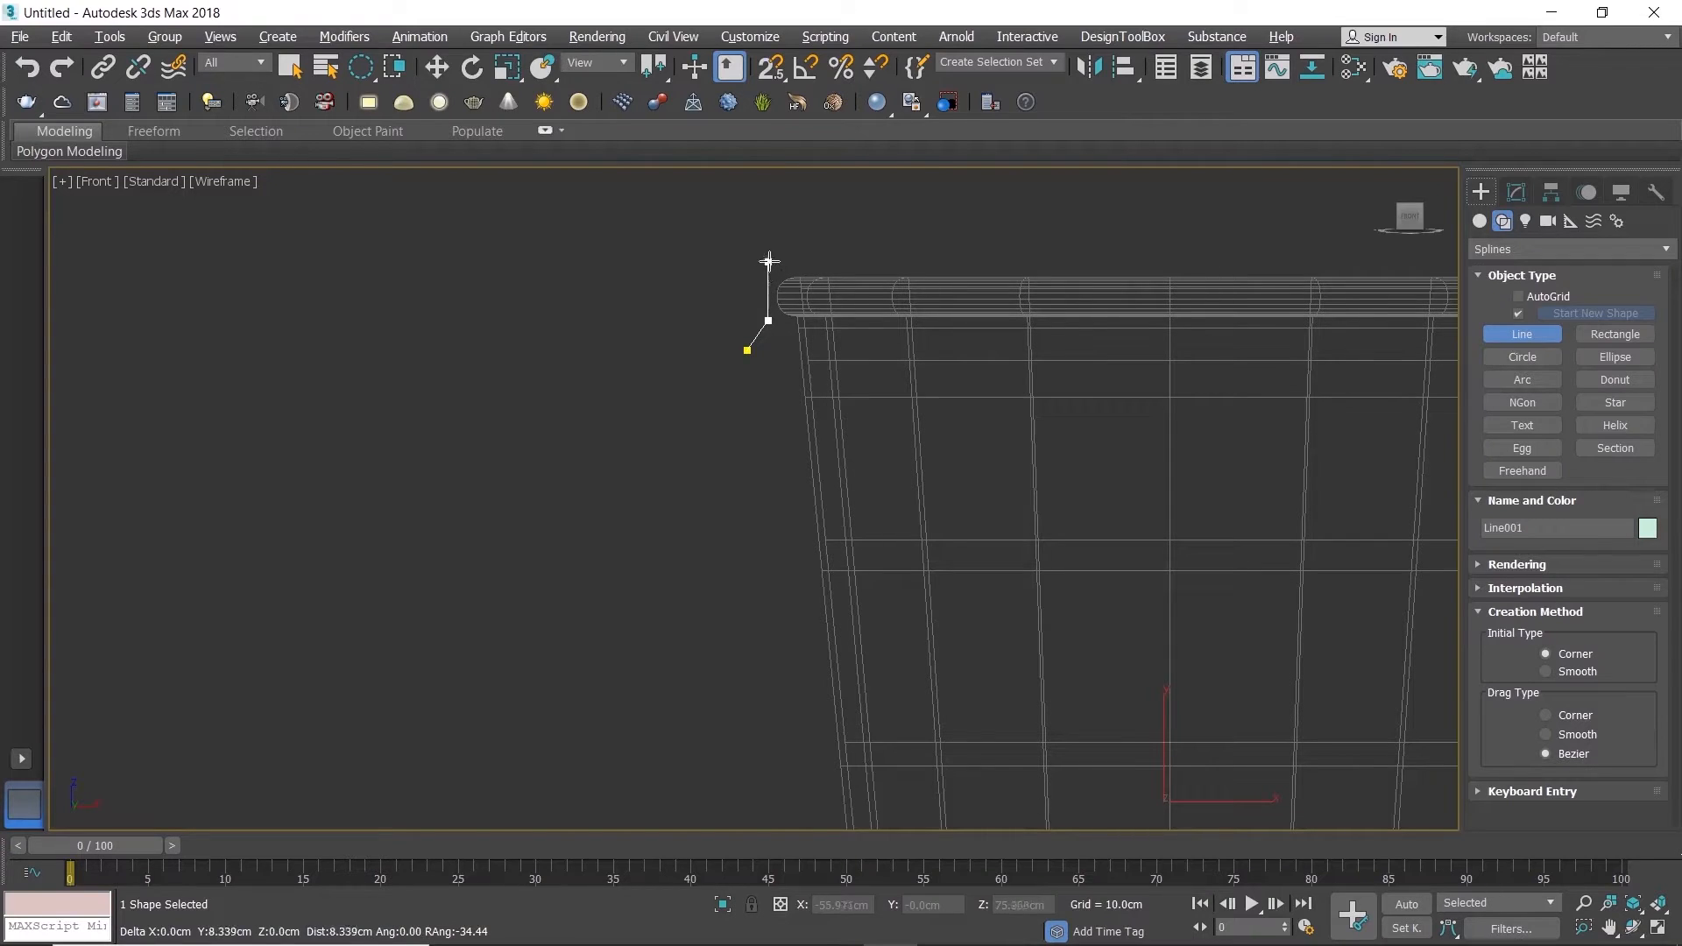
{"action": "left_click", "coordinate": [768, 269]}
{"action": "left_click", "coordinate": [825, 269]}
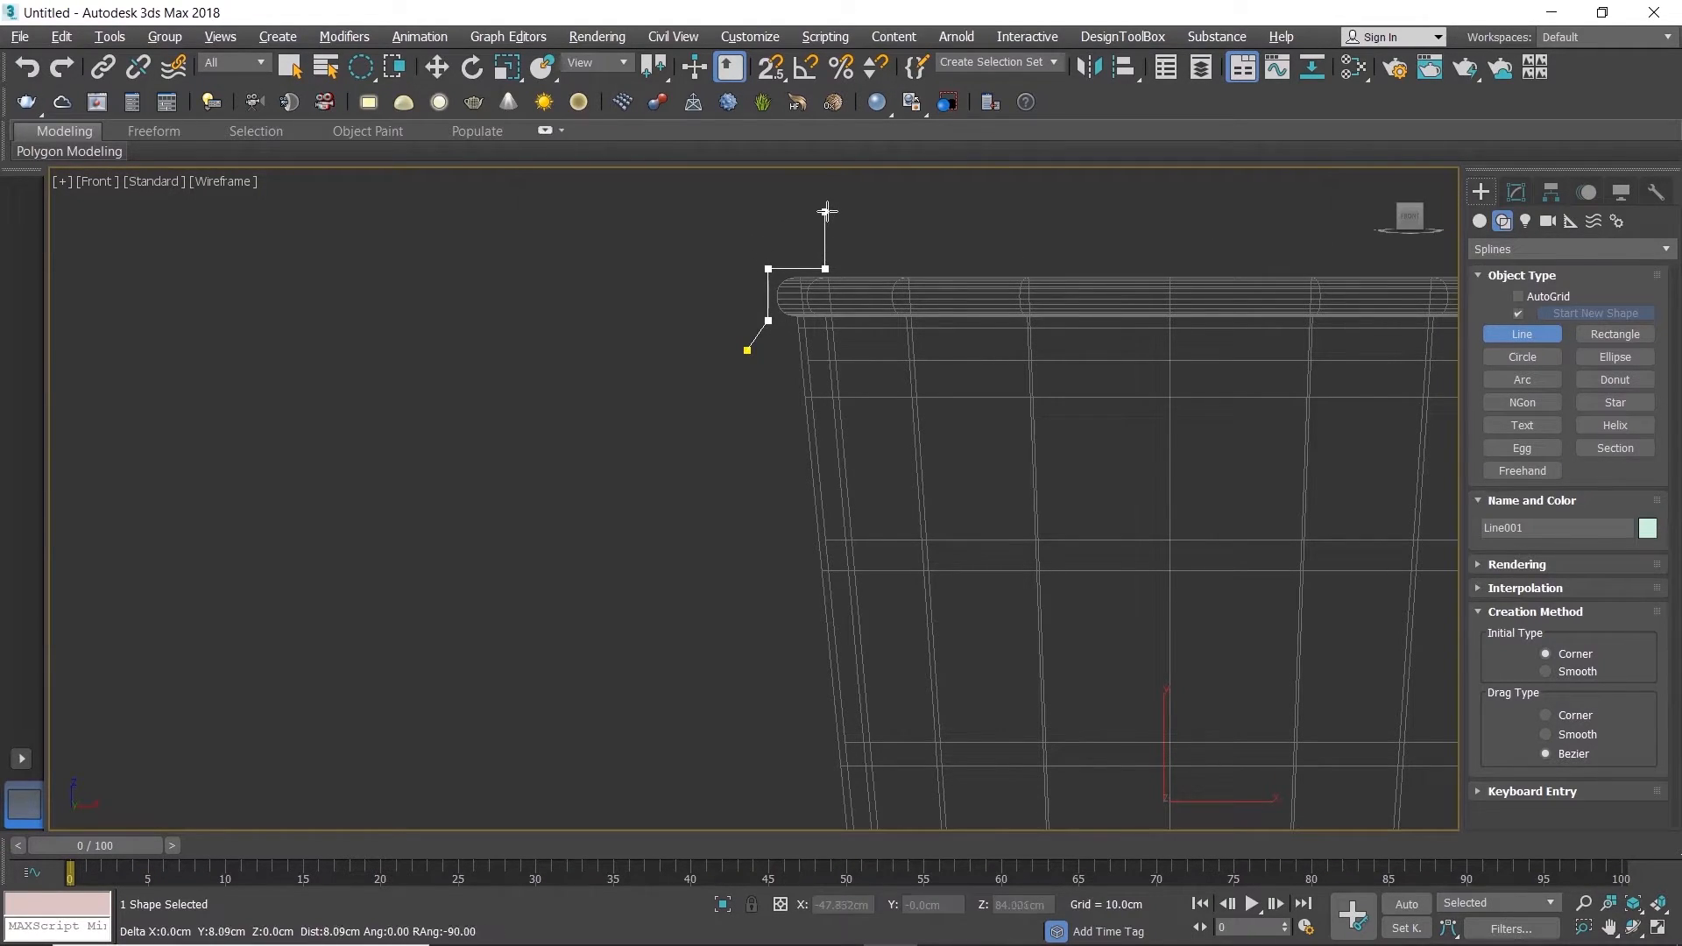
Step: Finish the line with a vertical rise of about 11.3 cm, a horizontal run, a small step down and a snapped end at the cup's centre line
{"action": "middle_click_drag", "start_coordinate": [826, 192], "coordinate": [762, 274]}
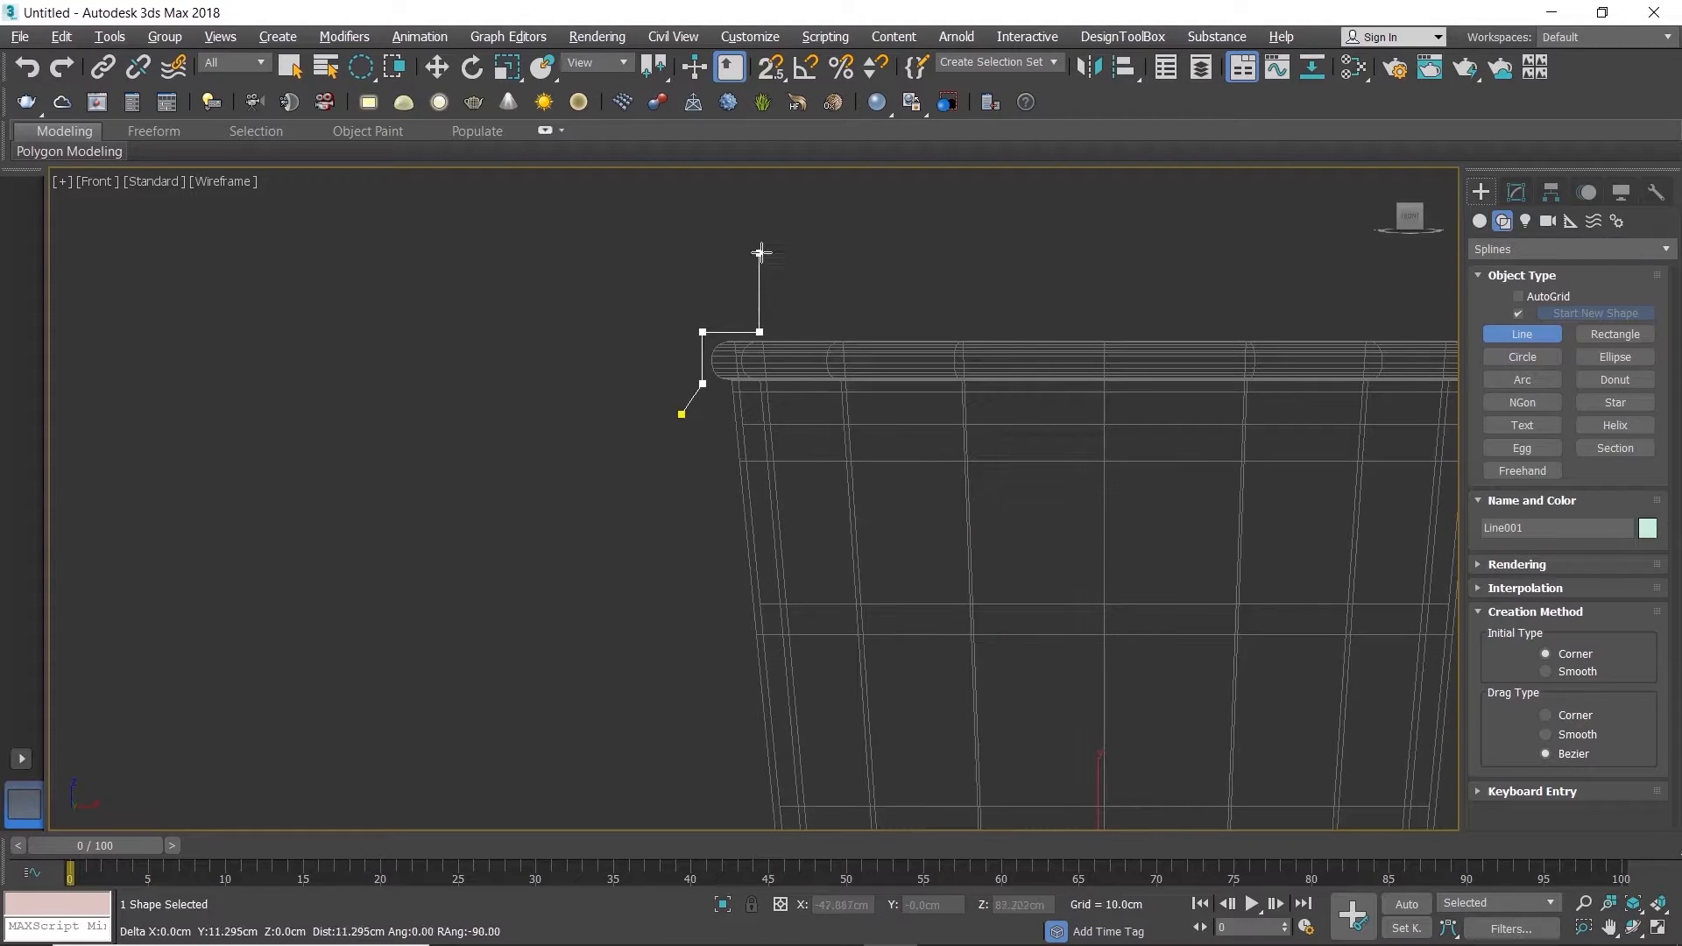
{"action": "left_click", "coordinate": [760, 253]}
{"action": "left_click", "coordinate": [845, 253]}
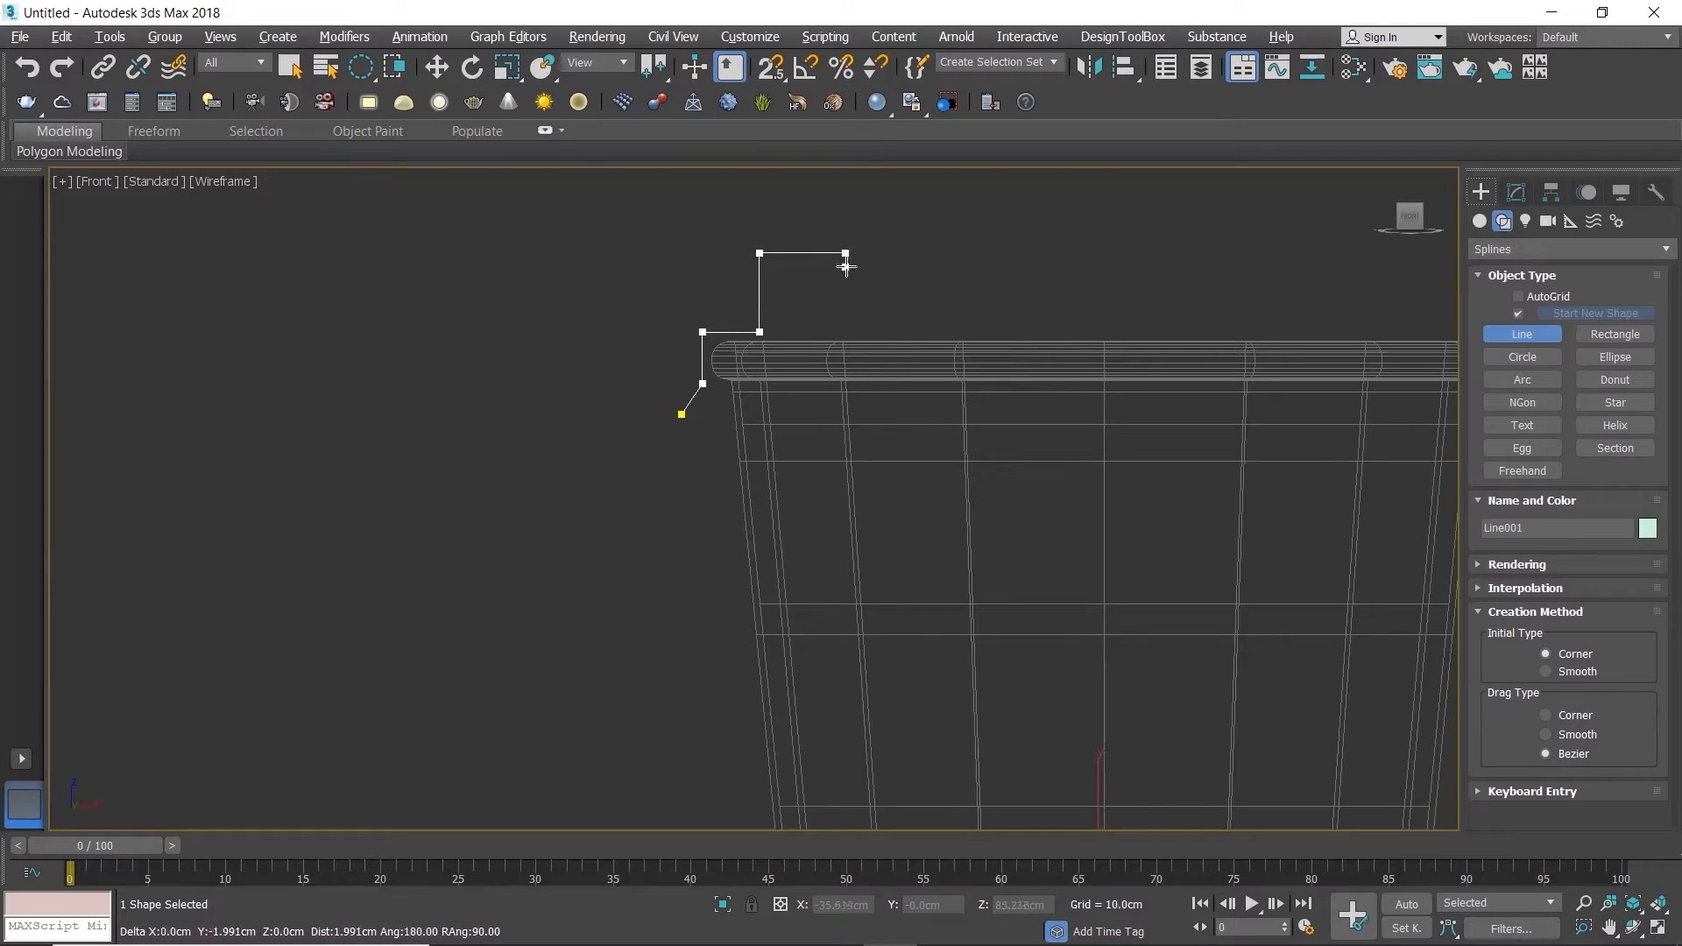
{"action": "left_click", "coordinate": [848, 272]}
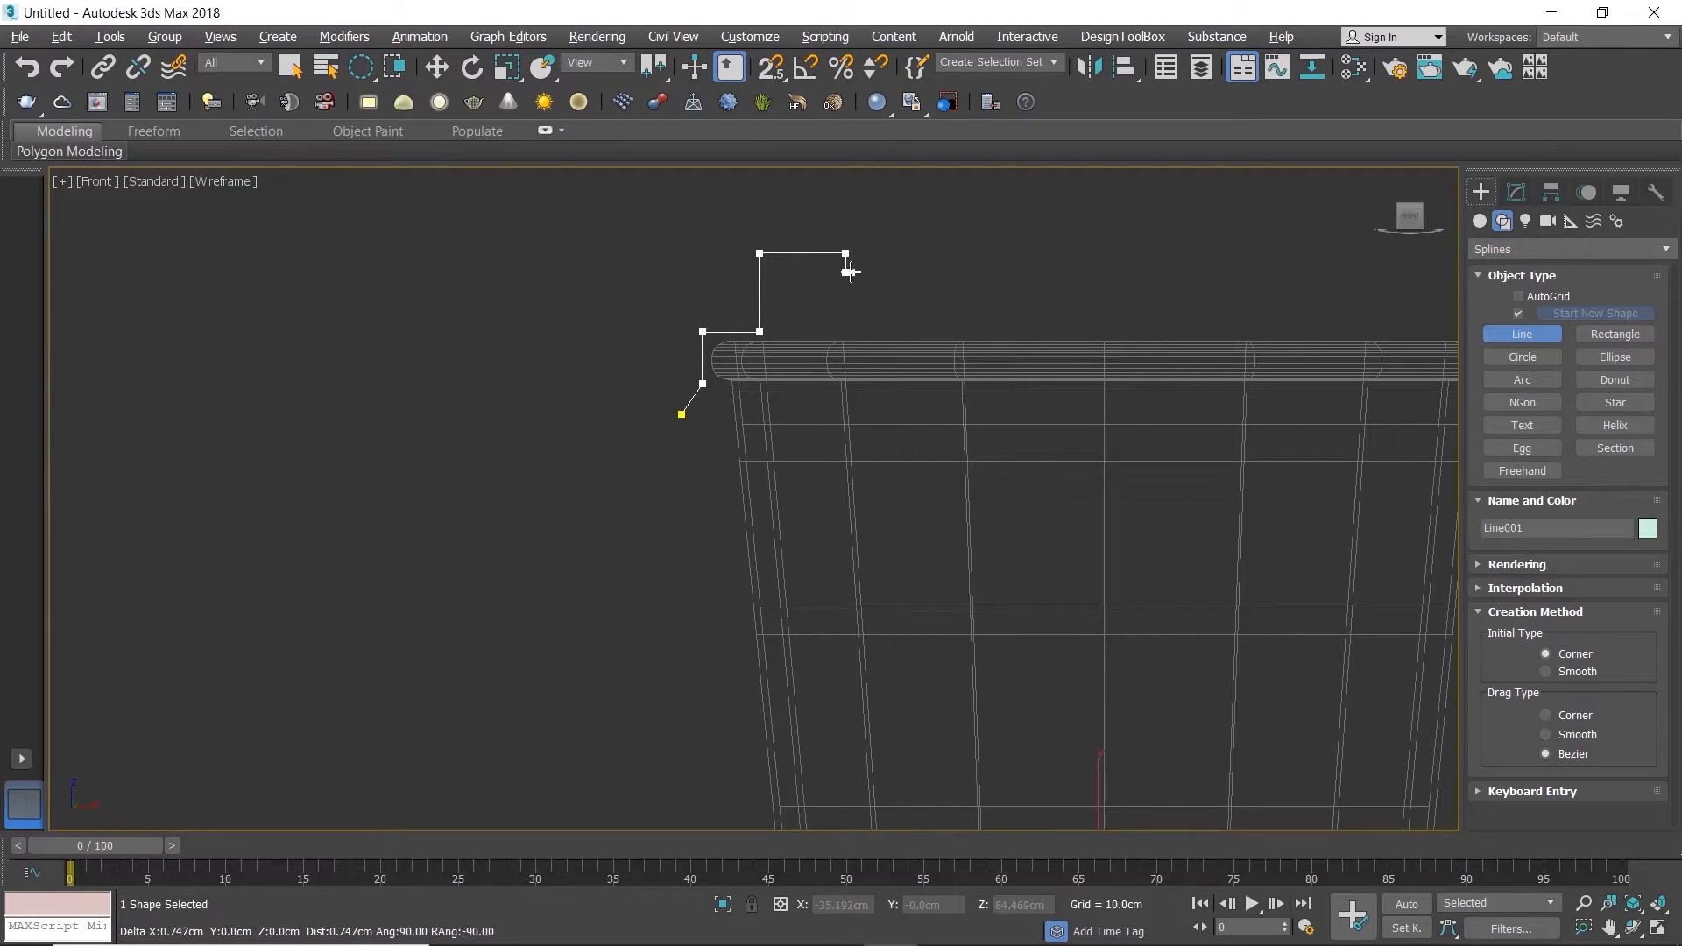
{"action": "key", "text": "s"}
{"action": "left_click", "coordinate": [1104, 273]}
{"action": "right_click", "coordinate": [1104, 330]}
Step: Select the four upper vertices of the line profile and, with snapping off, move them up by about 1.2 cm
{"action": "scroll", "coordinate": [920, 308], "scroll_direction": "down", "scroll_amount": 5}
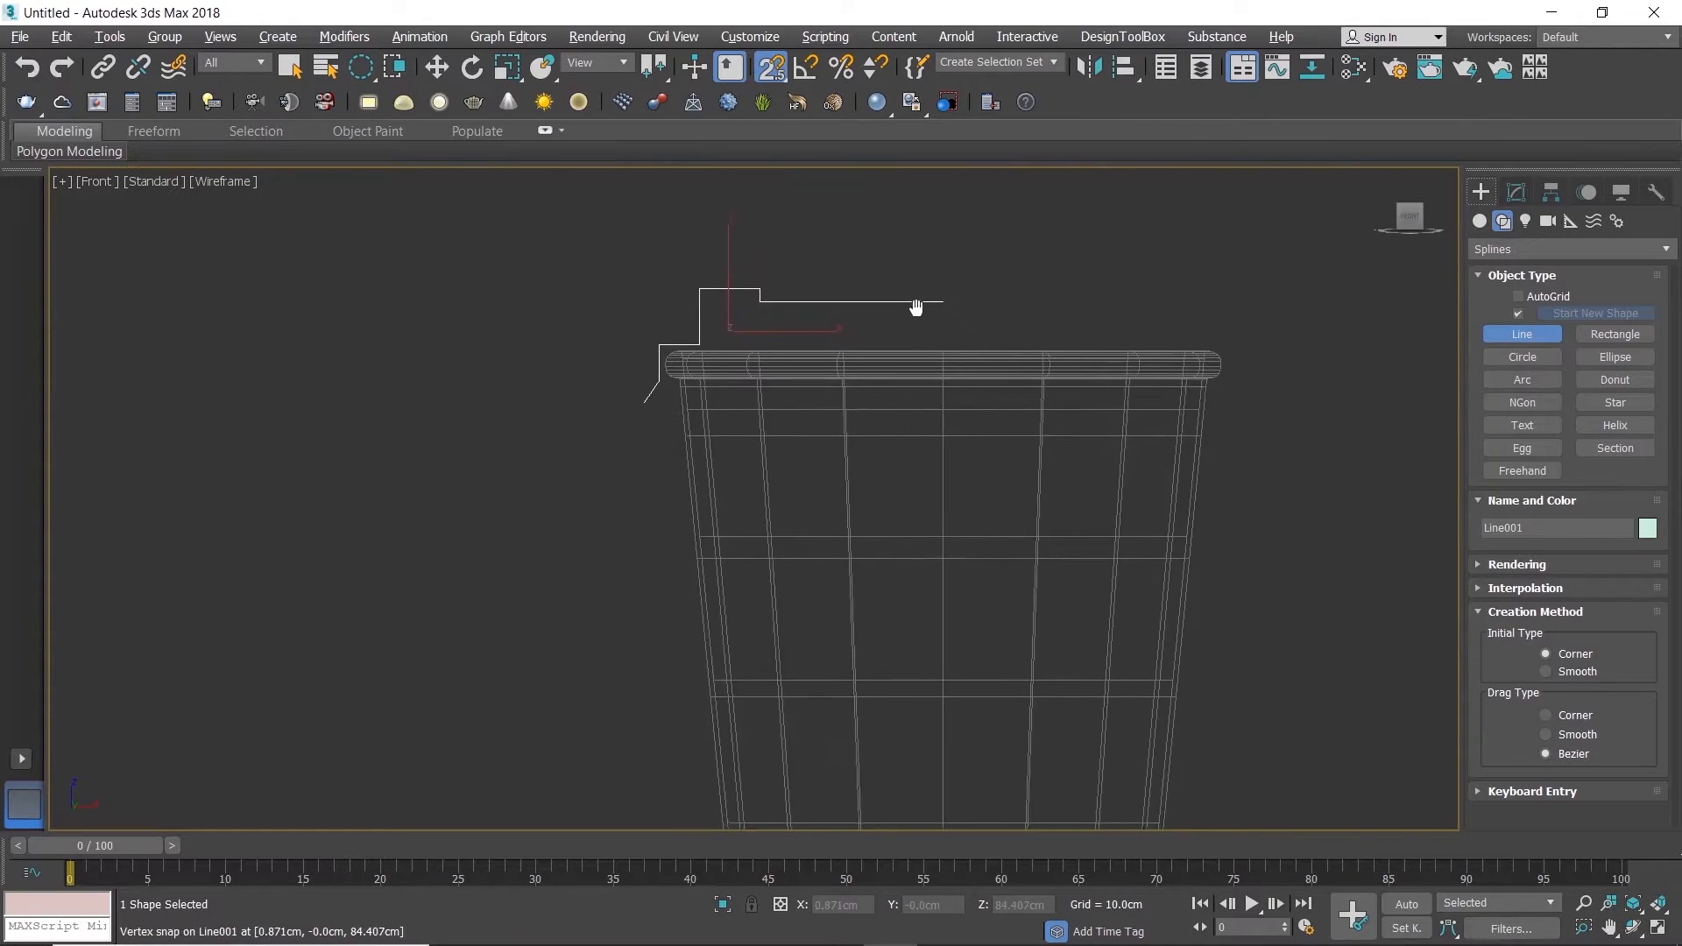
{"action": "middle_click_drag", "start_coordinate": [925, 317], "coordinate": [925, 341]}
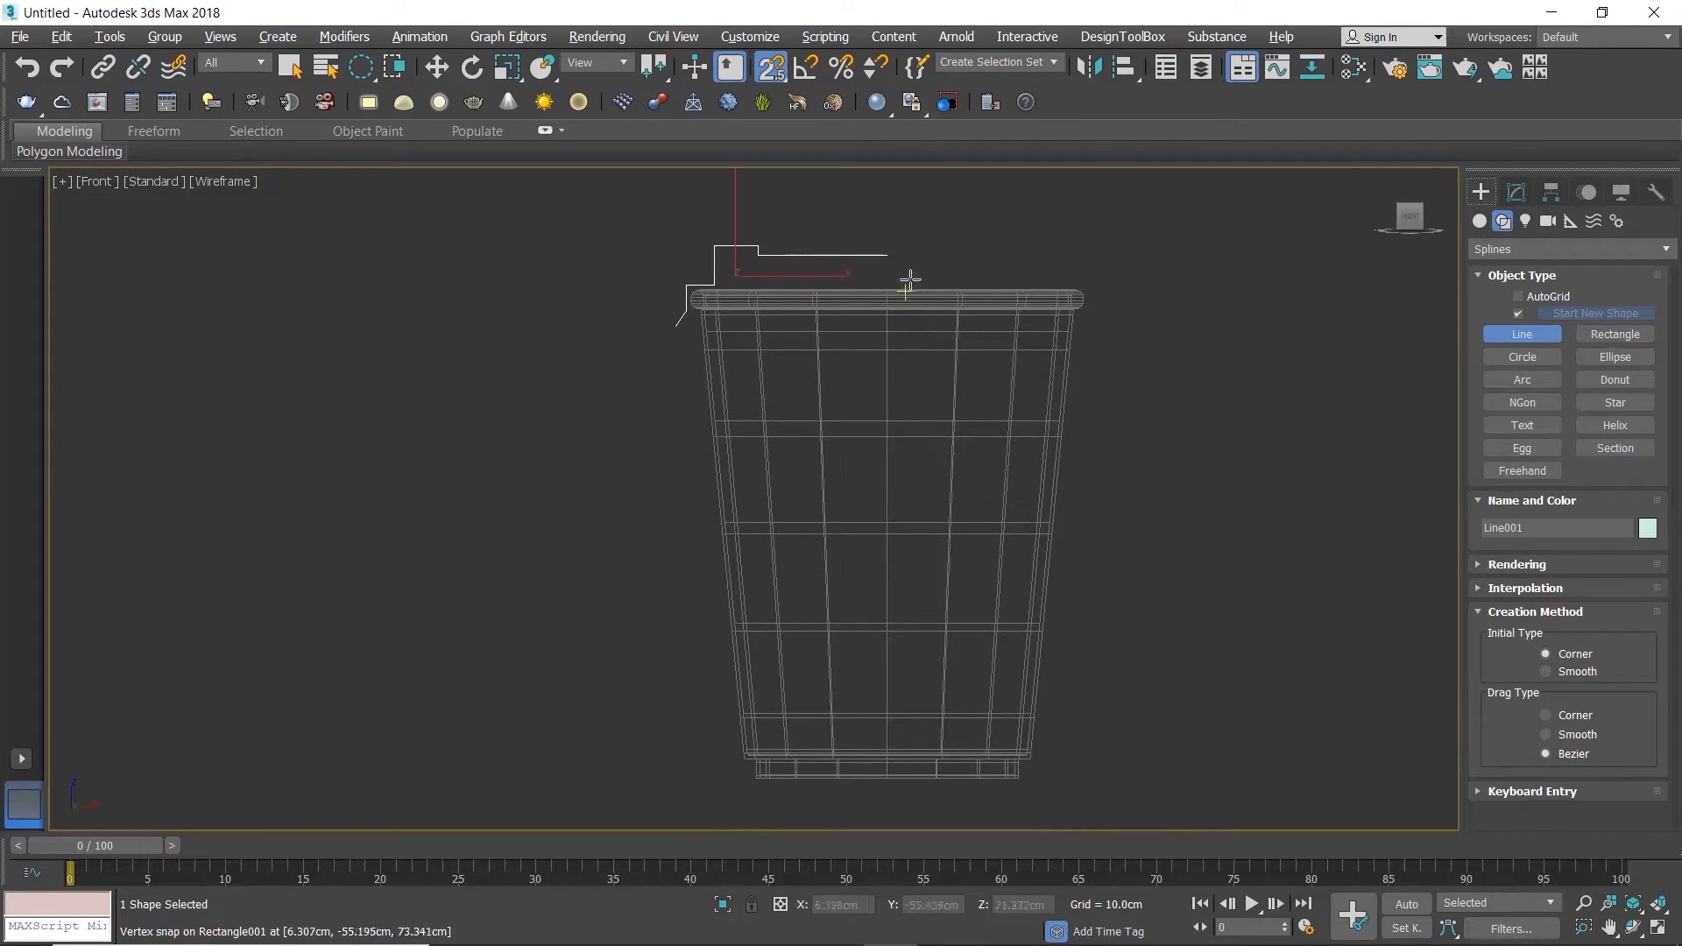
{"action": "key", "text": "r"}
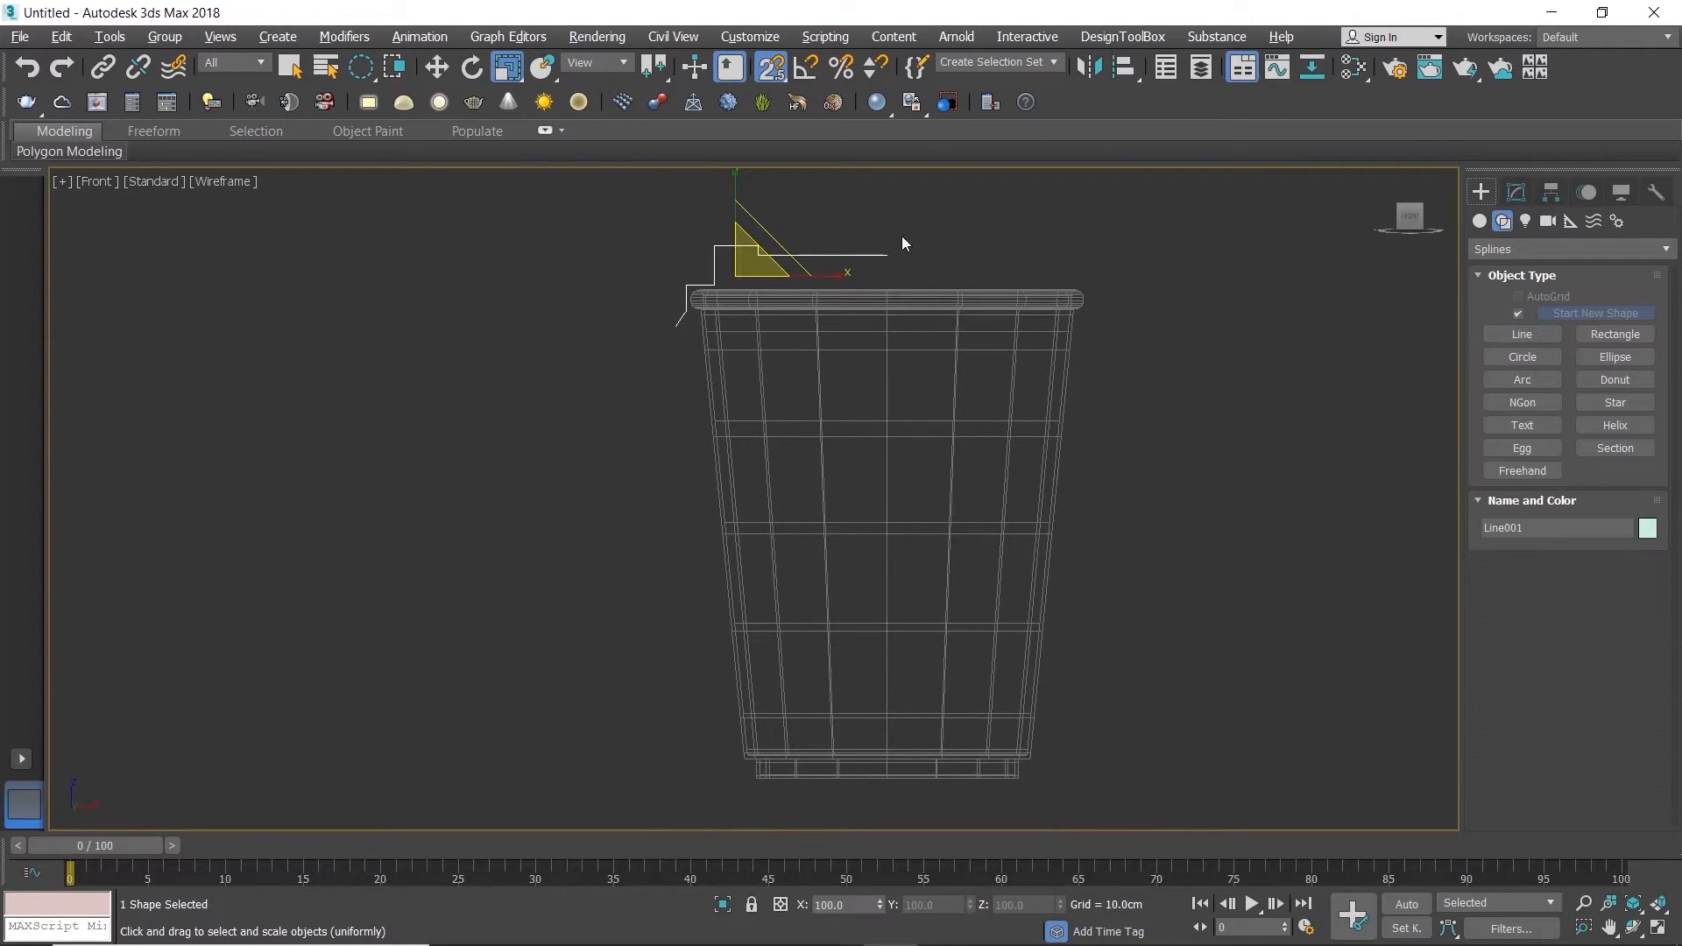
{"action": "scroll", "coordinate": [745, 236], "scroll_direction": "up", "scroll_amount": 3}
{"action": "key", "text": "1"}
{"action": "left_click_drag", "start_coordinate": [670, 225], "coordinate": [622, 261]}
{"action": "left_click_drag", "start_coordinate": [353, 77], "coordinate": [361, 66]}
{"action": "middle_click_drag", "start_coordinate": [680, 213], "coordinate": [648, 258]}
{"action": "left_click_drag", "start_coordinate": [598, 249], "coordinate": [1018, 309]}
{"action": "key", "text": "w"}
{"action": "key", "text": "s"}
{"action": "left_click_drag", "start_coordinate": [672, 226], "coordinate": [674, 215]}
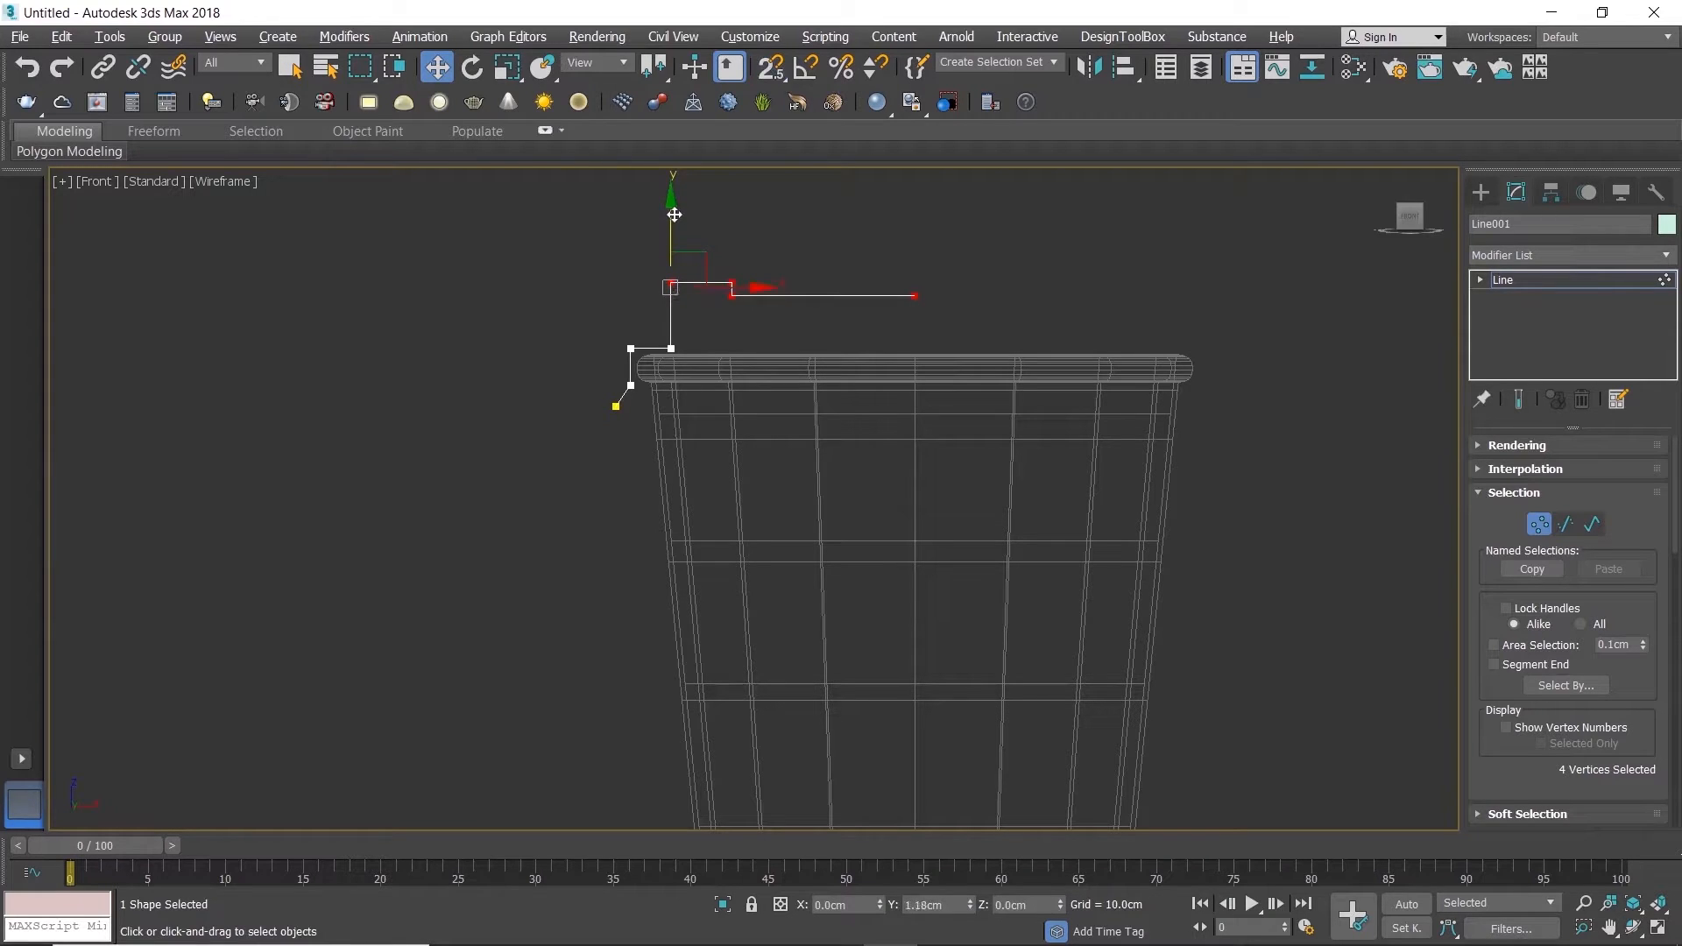
Step: Fine-tune the height of the line profile's four upper vertices above the cup rim
{"action": "scroll", "coordinate": [688, 280], "scroll_direction": "down", "scroll_amount": 5}
{"action": "scroll", "coordinate": [701, 331], "scroll_direction": "up", "scroll_amount": 4}
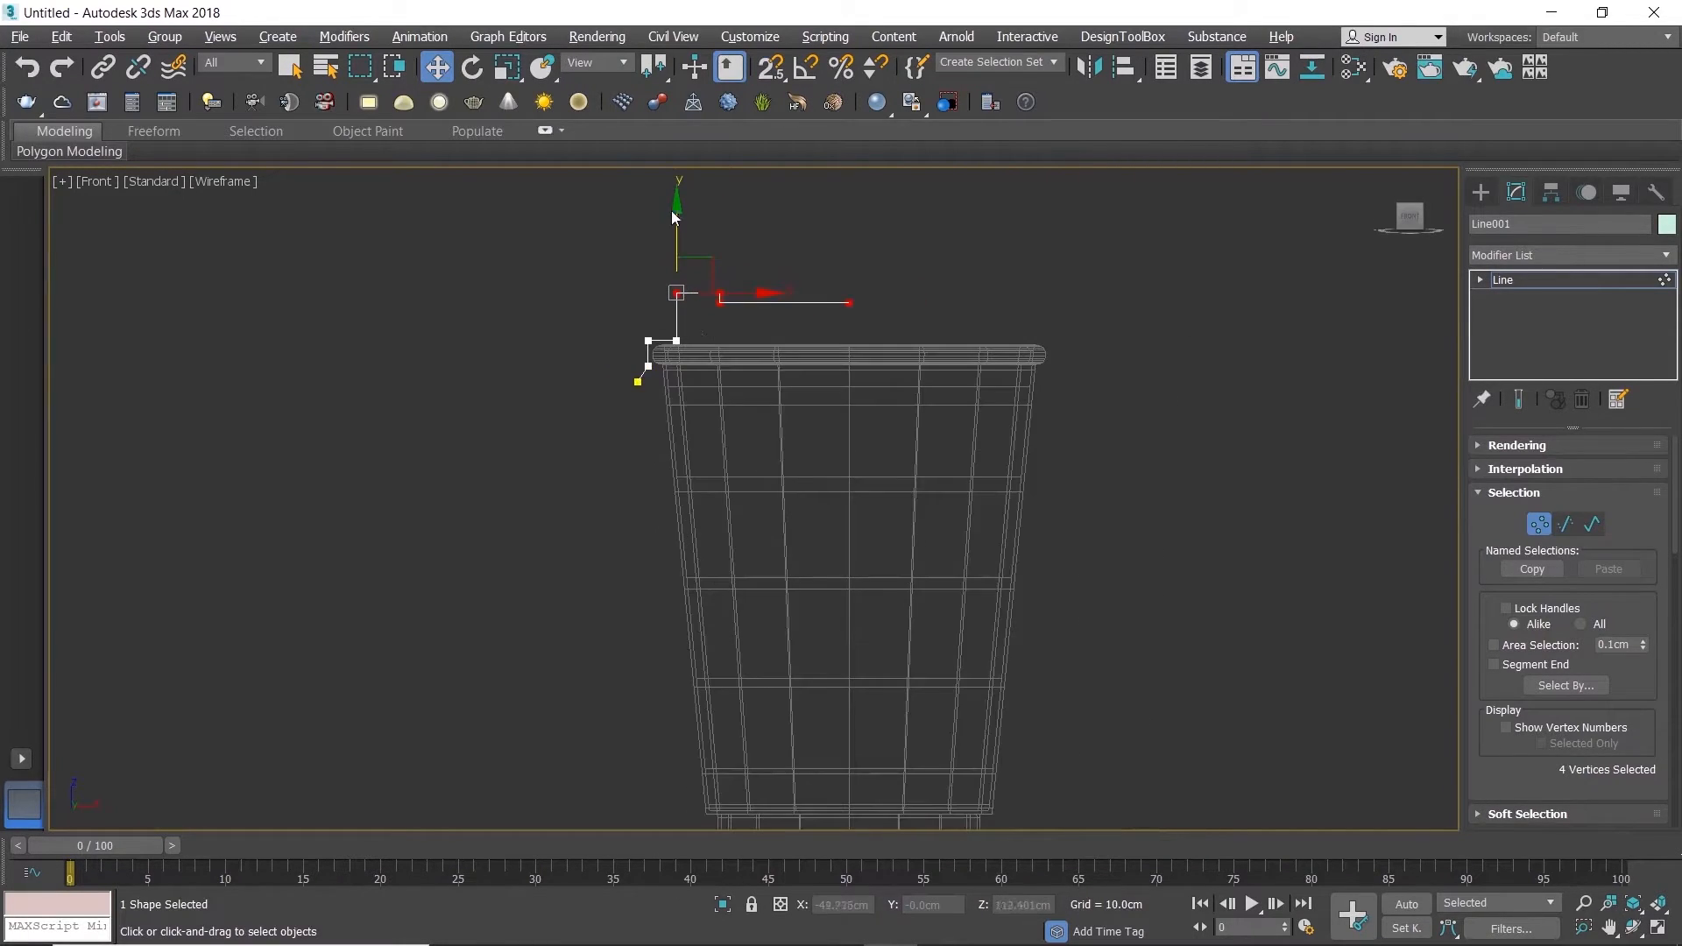
{"action": "left_click_drag", "start_coordinate": [677, 206], "coordinate": [676, 203]}
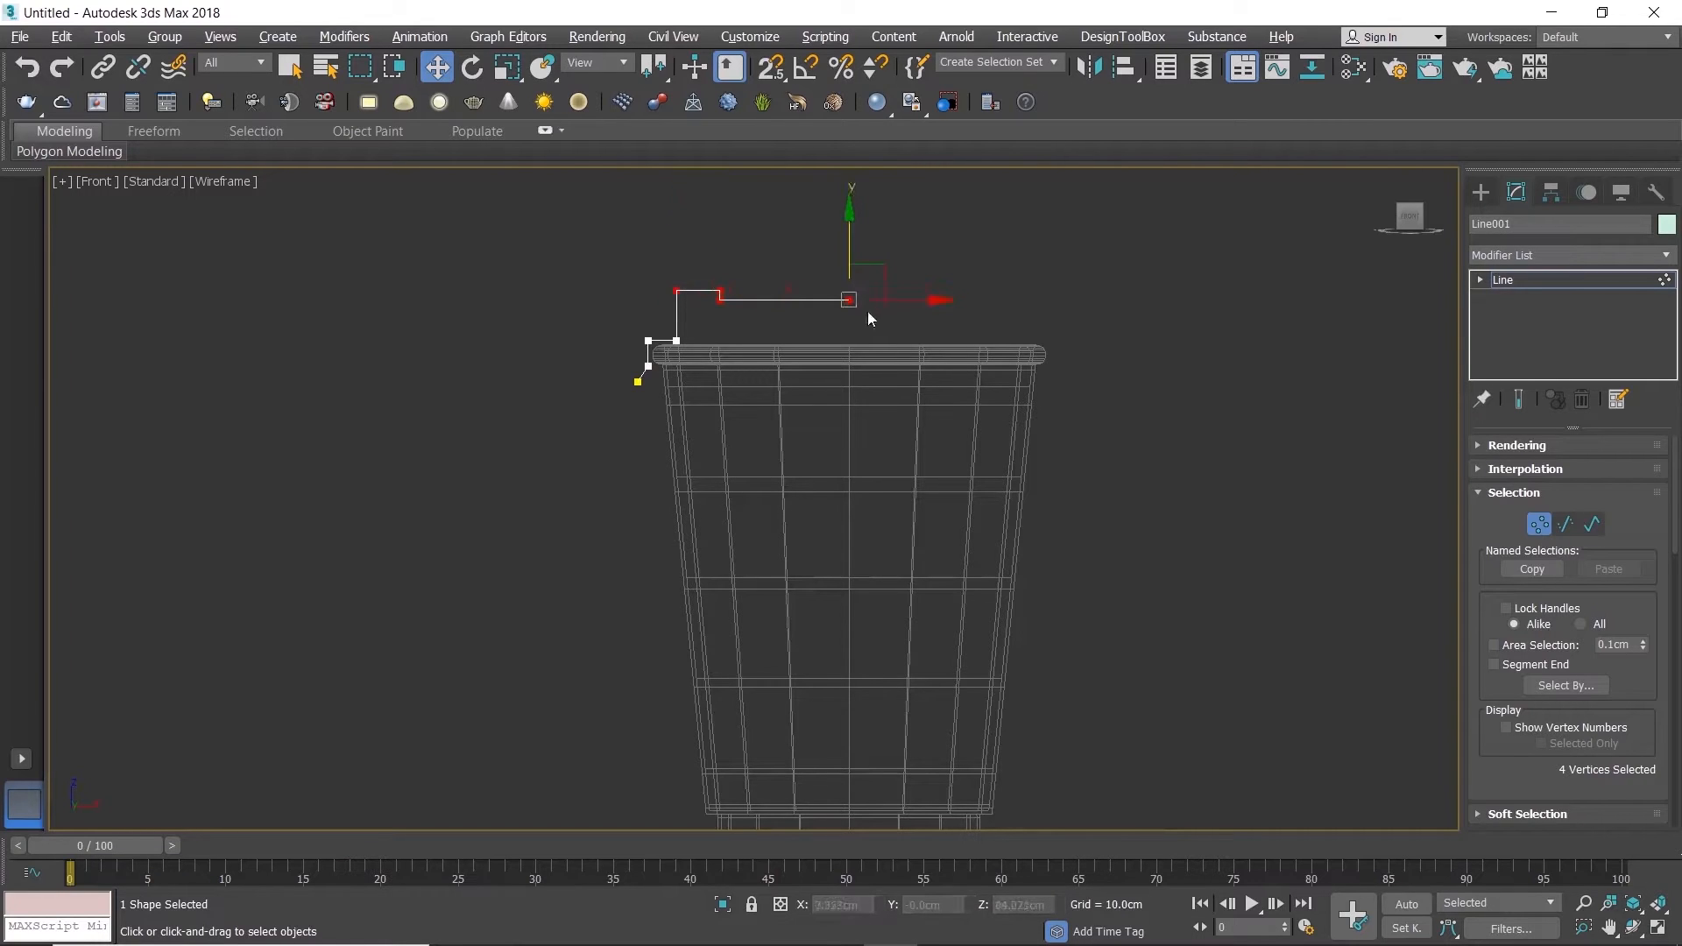
{"action": "left_click_drag", "start_coordinate": [849, 231], "coordinate": [850, 233]}
Step: Move the profile's lower end vertex outward by about 0.5 cm and down by about 1.9 cm
{"action": "left_click", "coordinate": [627, 408]}
{"action": "left_click", "coordinate": [638, 382]}
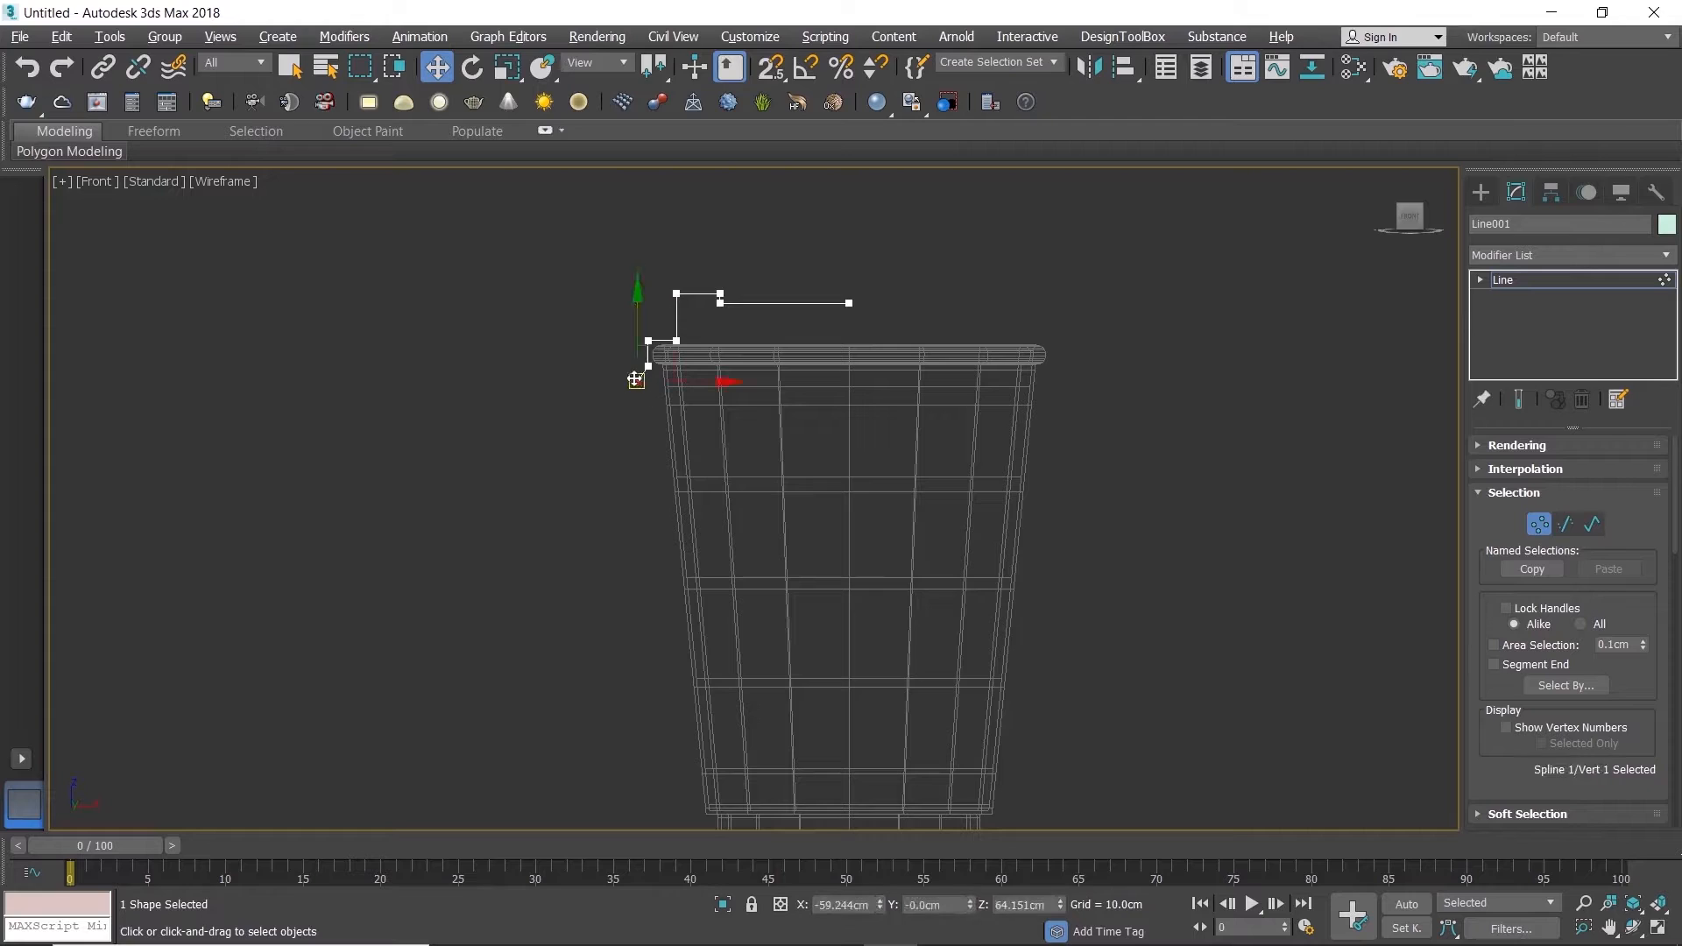
{"action": "scroll", "coordinate": [641, 382], "scroll_direction": "up", "scroll_amount": 4}
{"action": "left_click_drag", "start_coordinate": [678, 354], "coordinate": [673, 362]}
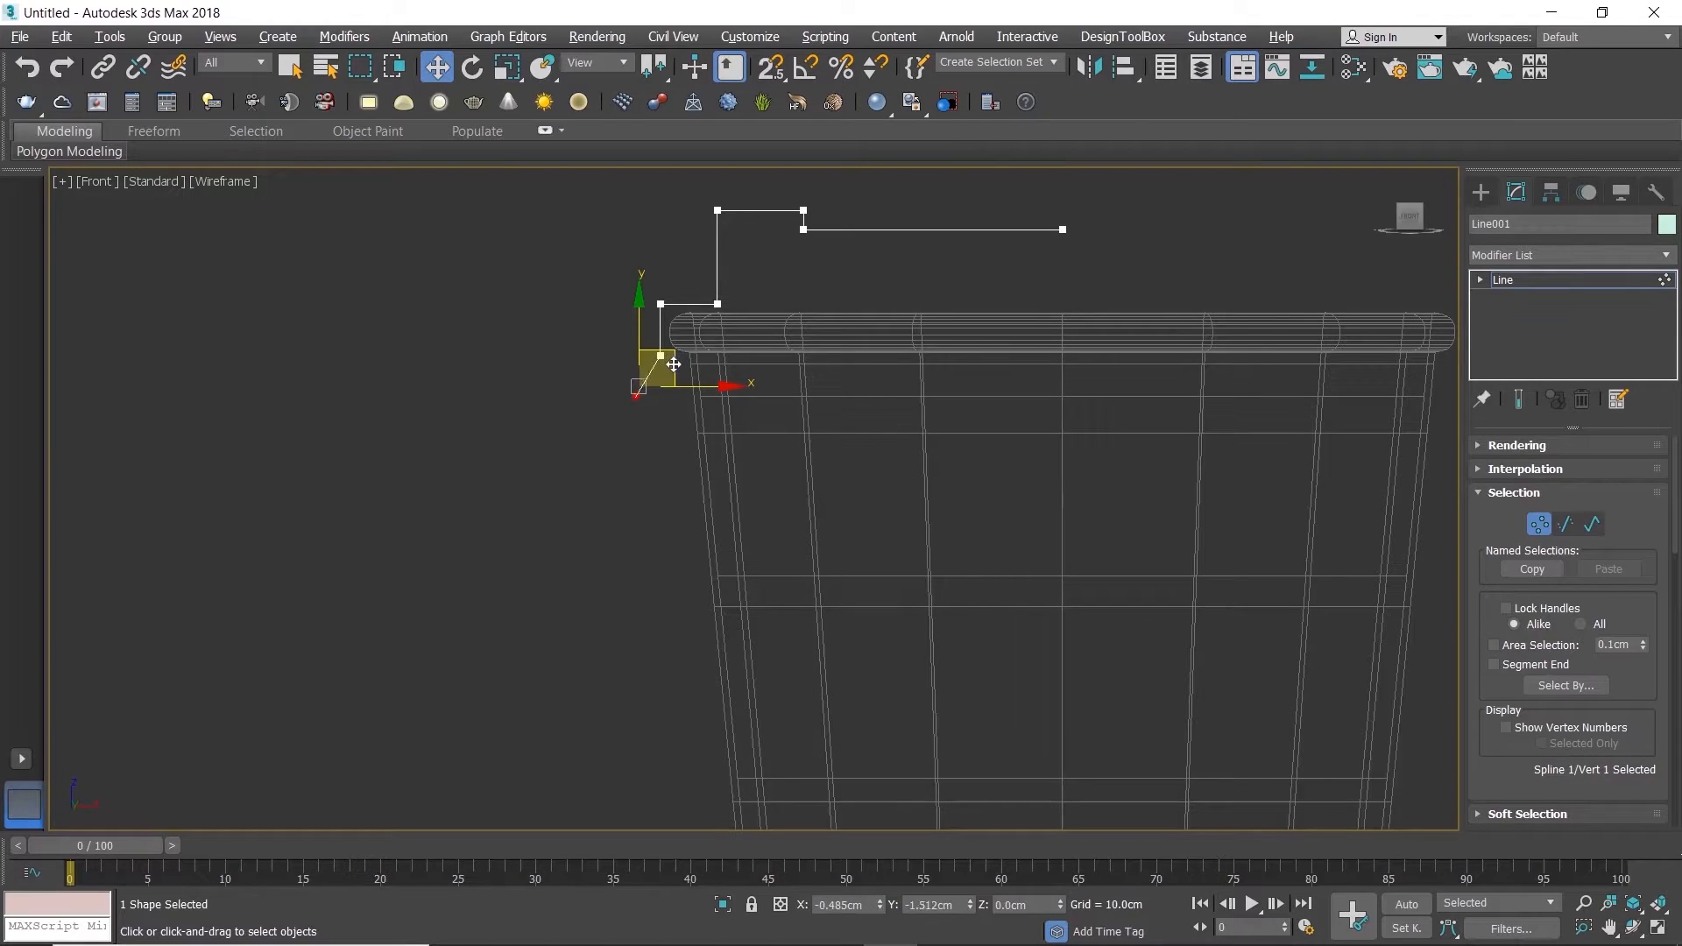
{"action": "left_click", "coordinate": [611, 387]}
{"action": "scroll", "coordinate": [612, 385], "scroll_direction": "down", "scroll_amount": 4}
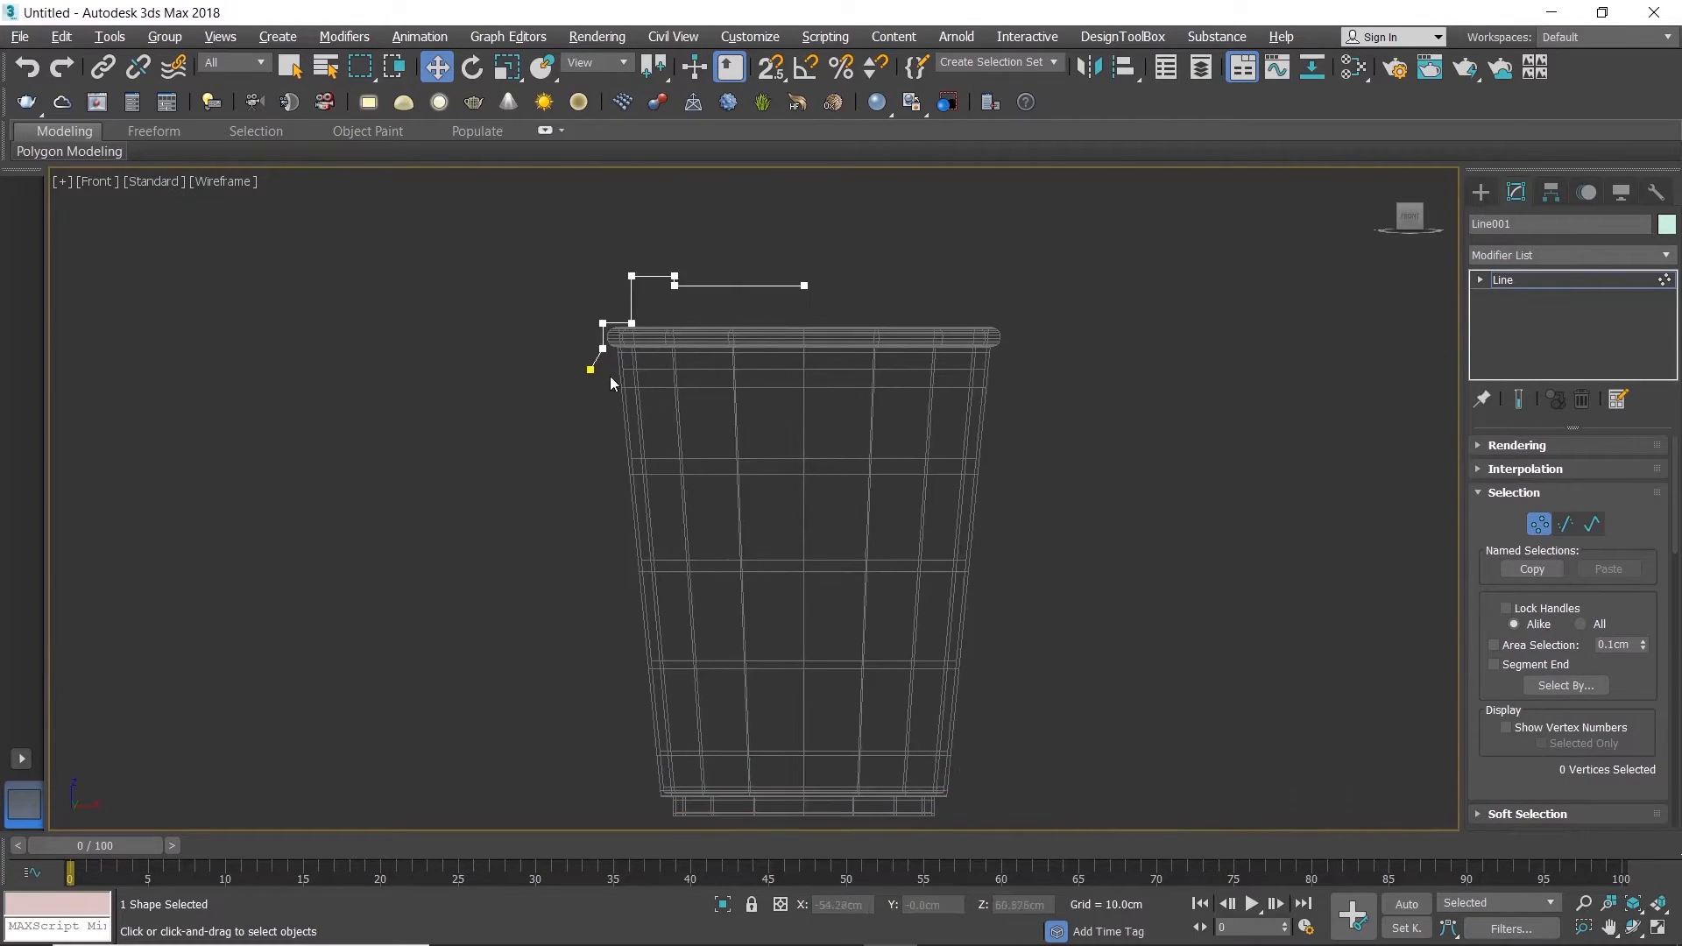
{"action": "left_click", "coordinate": [591, 369]}
{"action": "scroll", "coordinate": [591, 370], "scroll_direction": "up", "scroll_amount": 4}
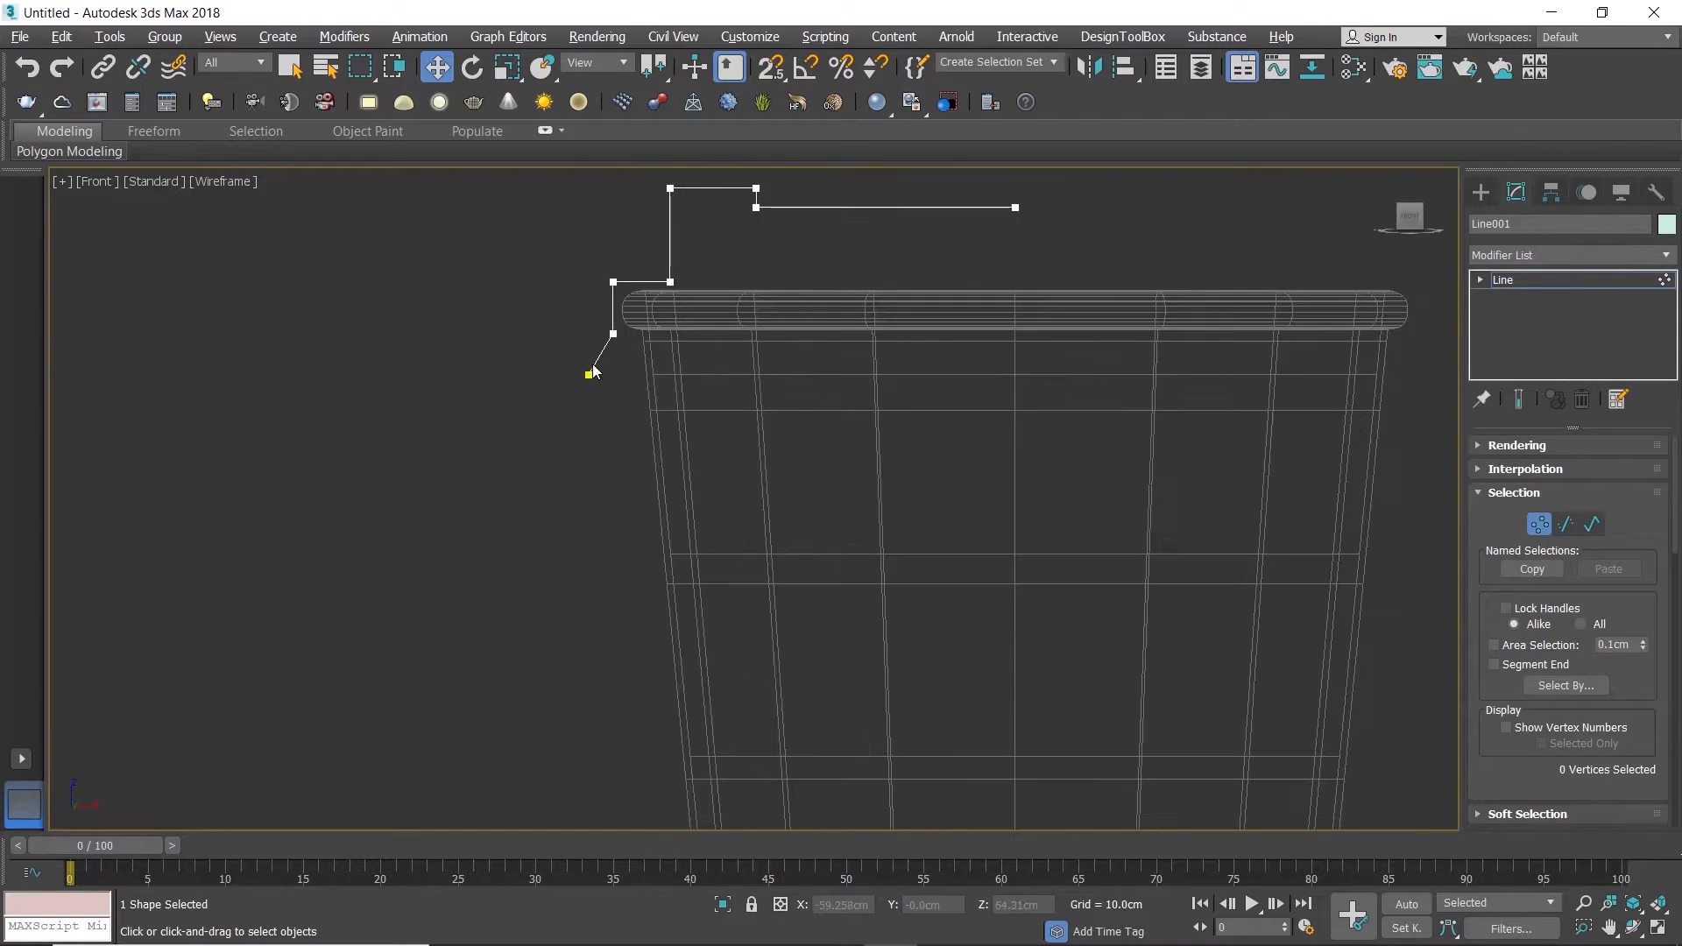
{"action": "left_click_drag", "start_coordinate": [624, 338], "coordinate": [624, 345]}
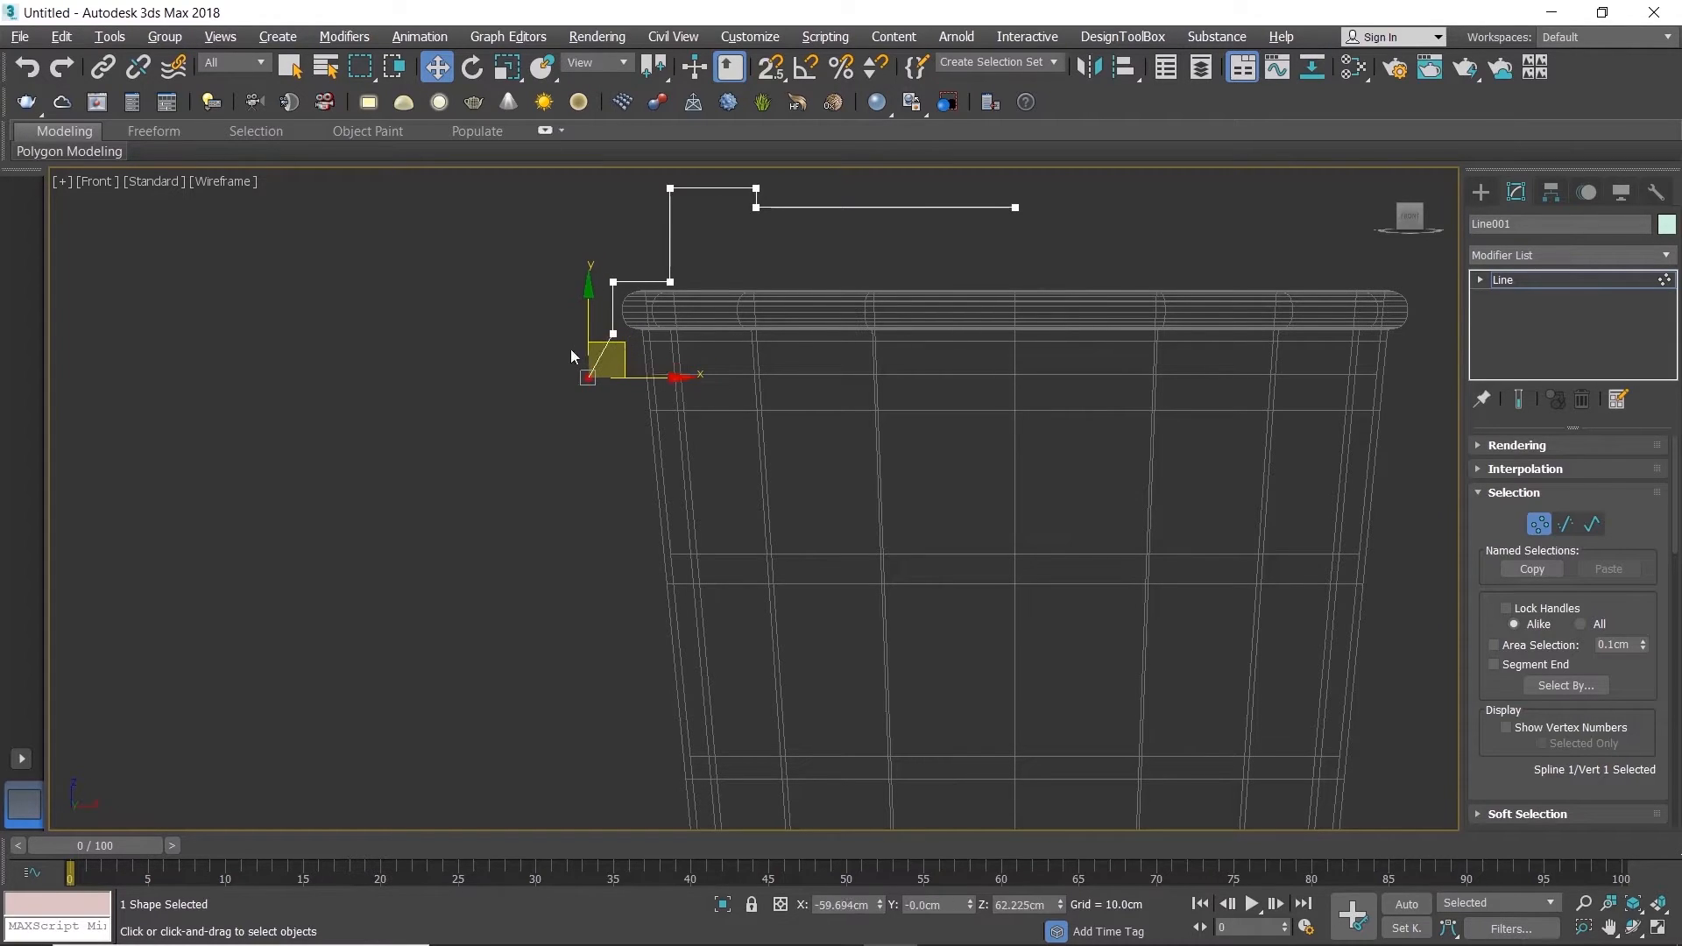
Step: Shift the two outer rim vertices inward by about 0.26 cm, fine-tune the short horizontal run's height, and leave vertex editing
{"action": "left_click_drag", "start_coordinate": [603, 278], "coordinate": [629, 349]}
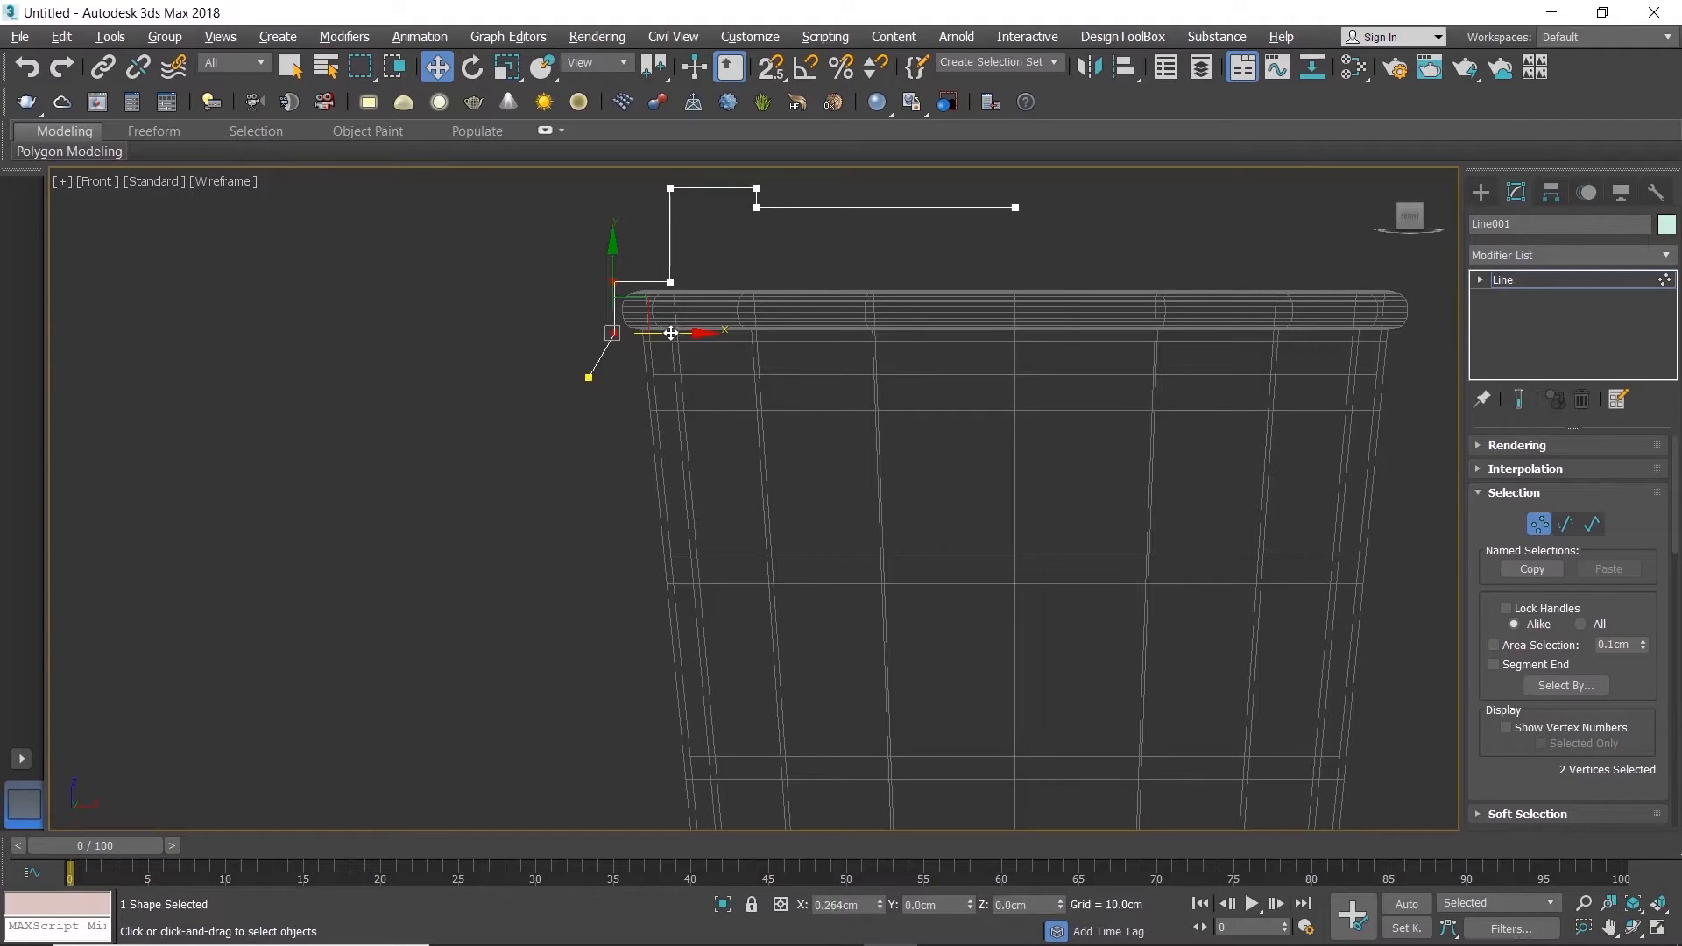
{"action": "left_click_drag", "start_coordinate": [587, 261], "coordinate": [696, 291]}
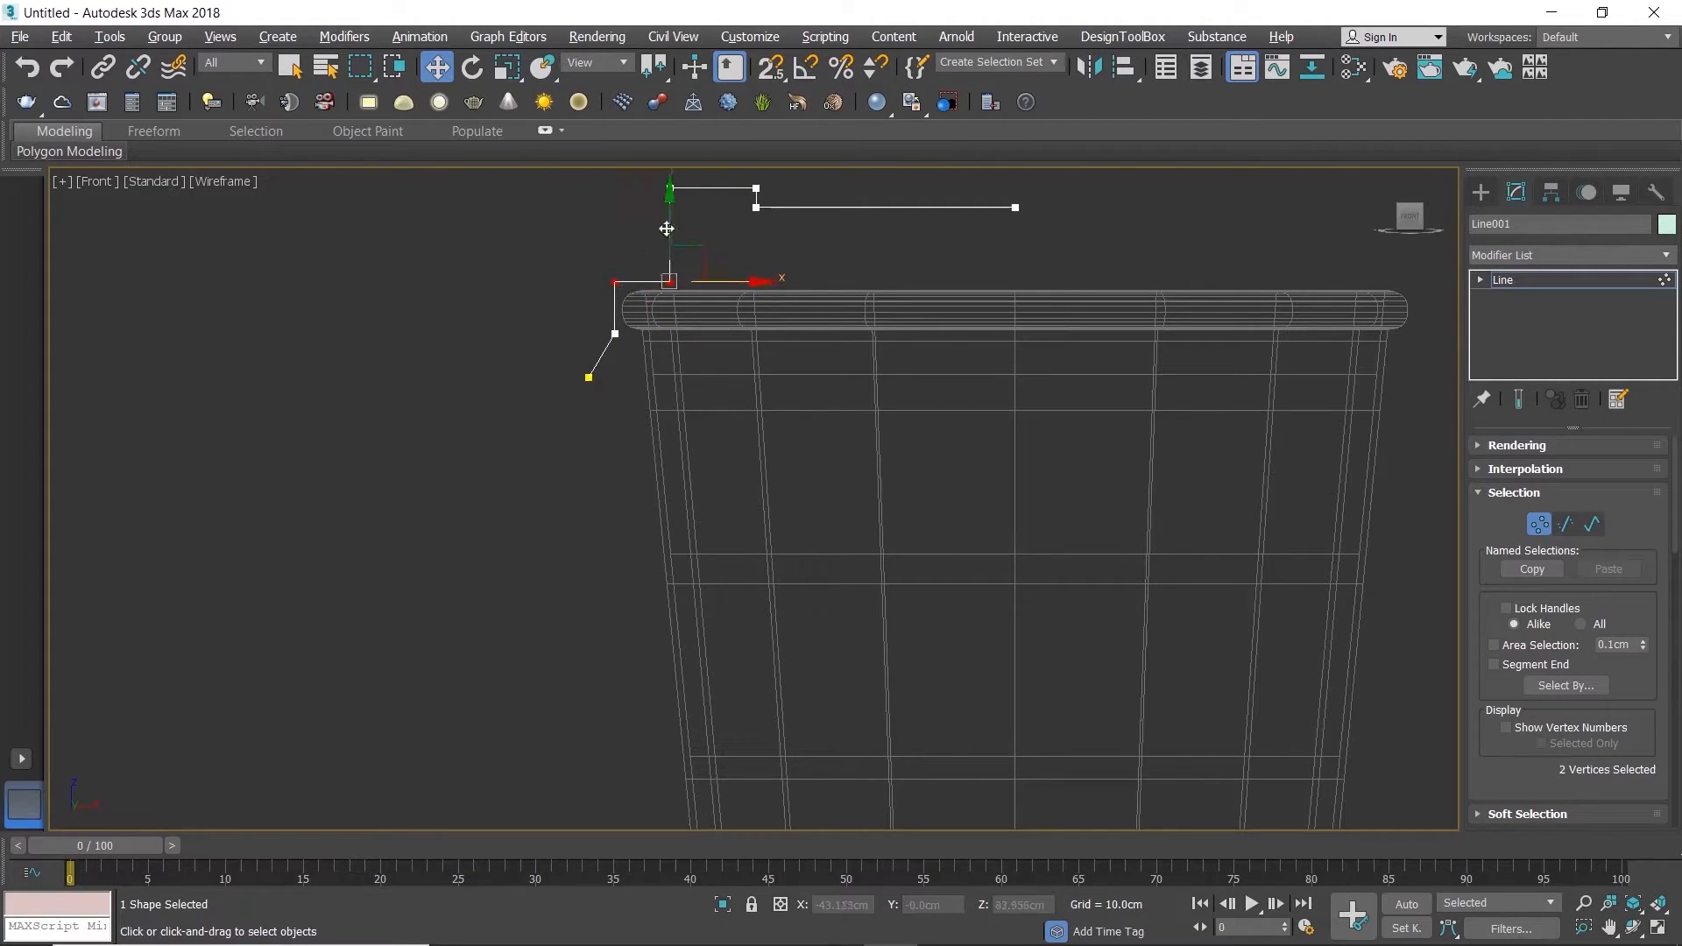
{"action": "scroll", "coordinate": [537, 327], "scroll_direction": "down", "scroll_amount": 5}
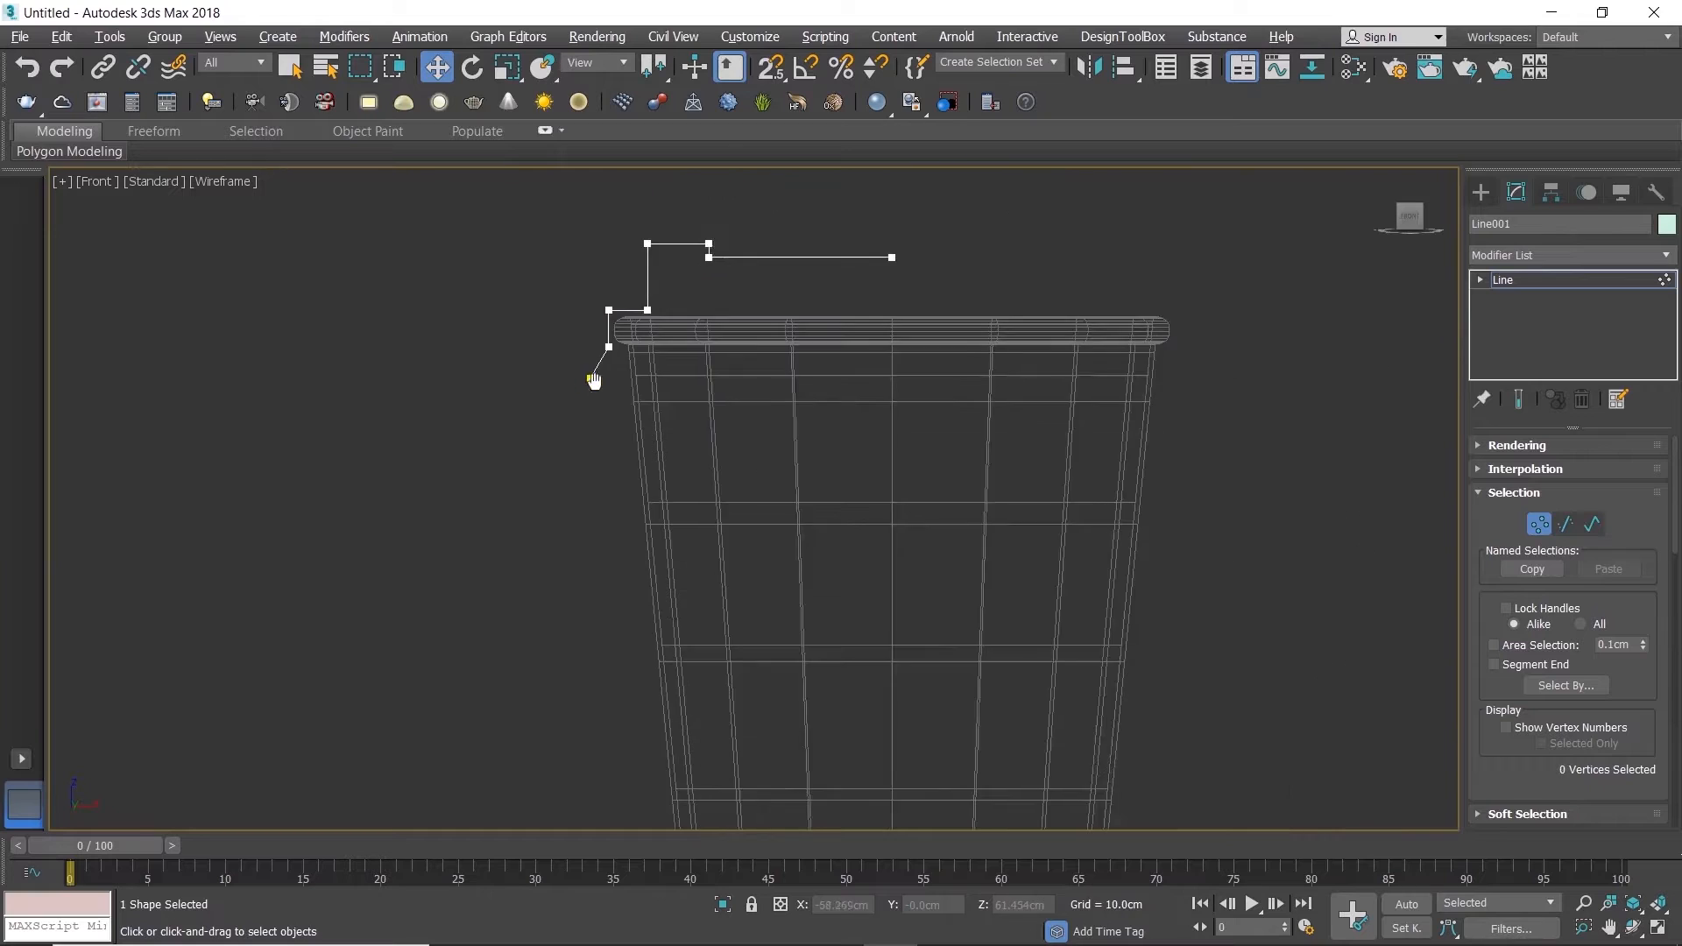
{"action": "key", "text": "1"}
{"action": "scroll", "coordinate": [687, 316], "scroll_direction": "up", "scroll_amount": 5}
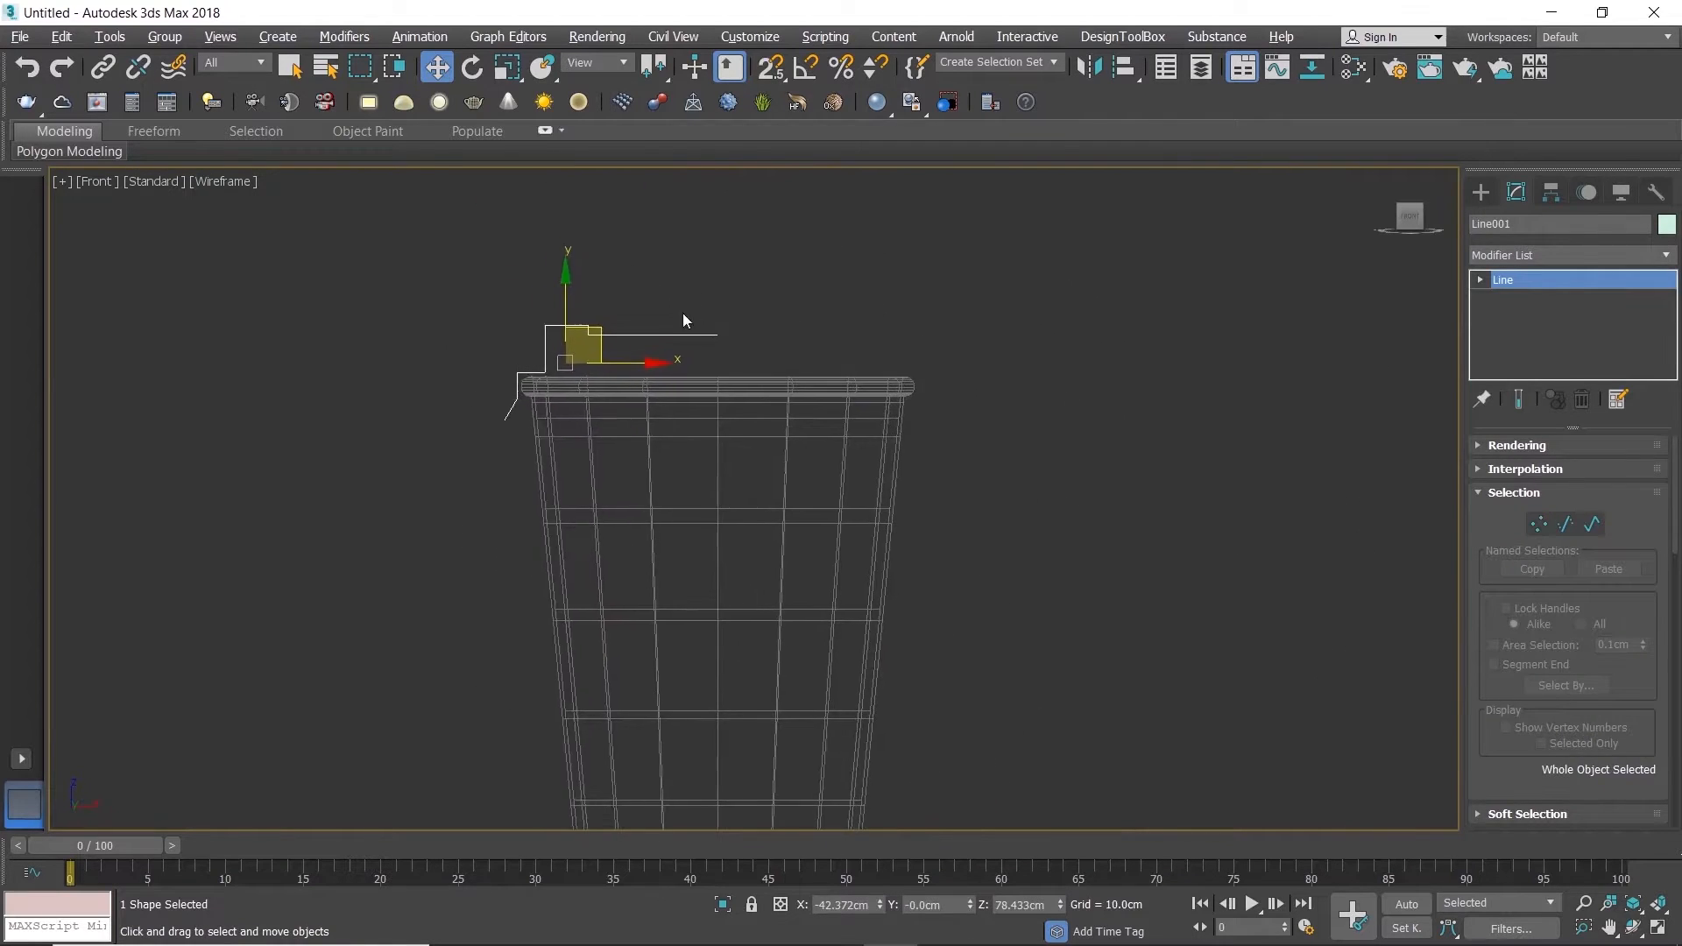
Step: Move only the line's pivot, snapping it onto the profile's end vertex at the cup's centre line
{"action": "left_click", "coordinate": [1551, 192]}
{"action": "left_click", "coordinate": [1578, 333]}
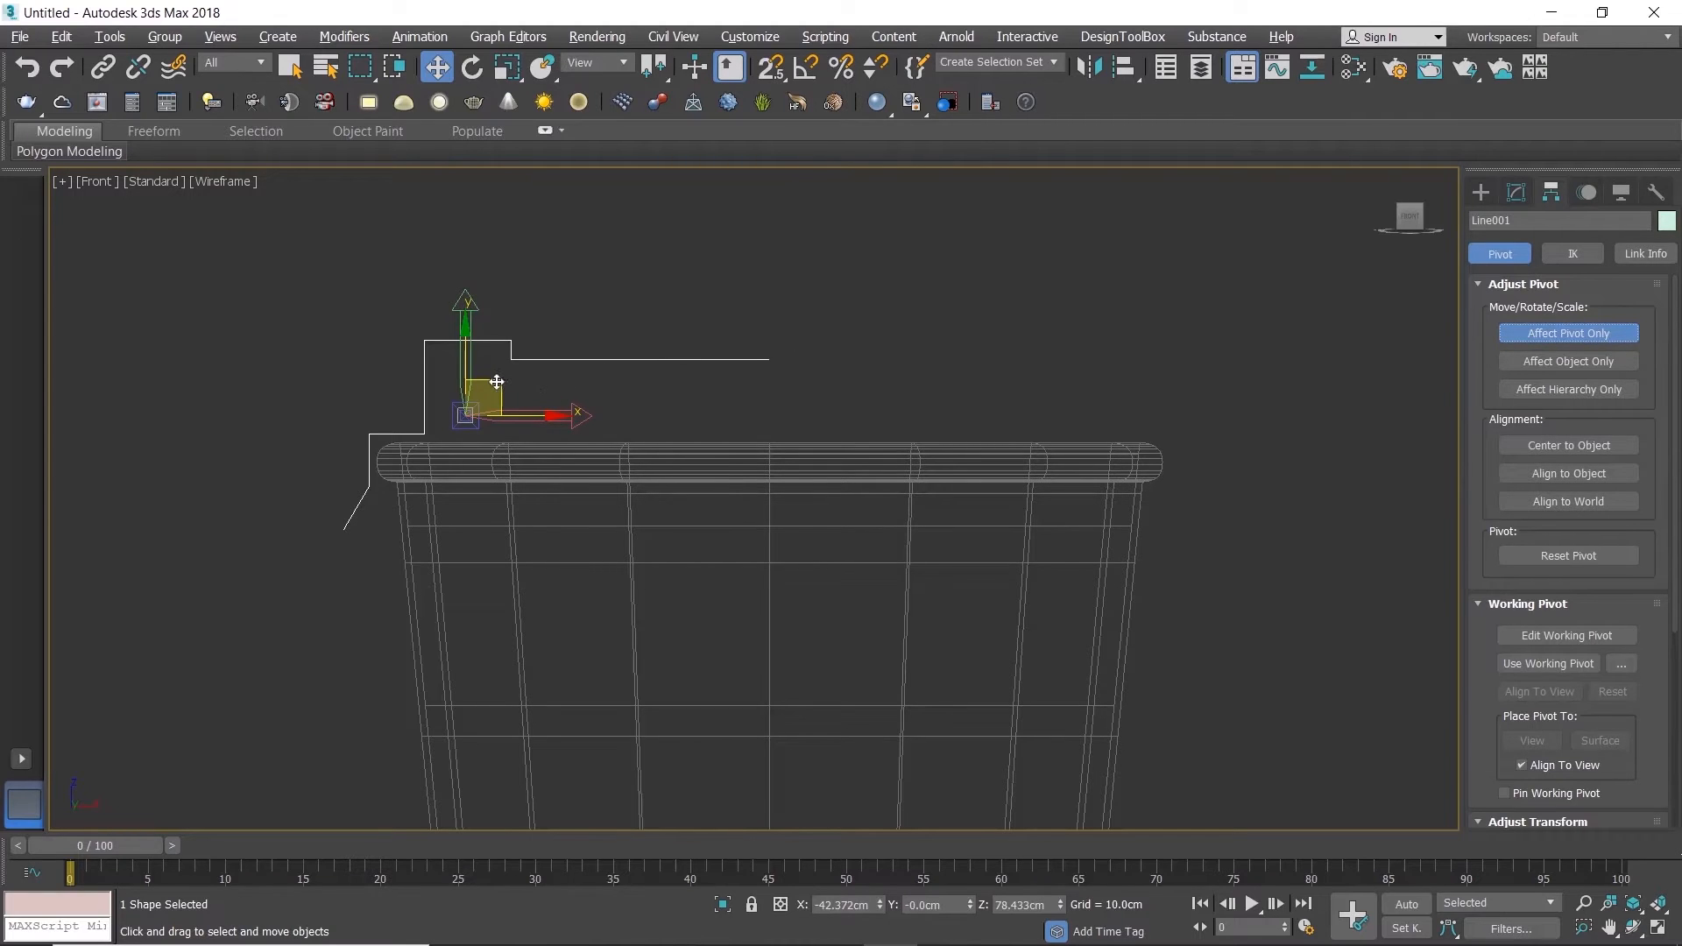
{"action": "key", "text": "s"}
{"action": "left_click_drag", "start_coordinate": [496, 382], "coordinate": [698, 362]}
{"action": "left_click", "coordinate": [1563, 333]}
{"action": "left_click", "coordinate": [894, 349]}
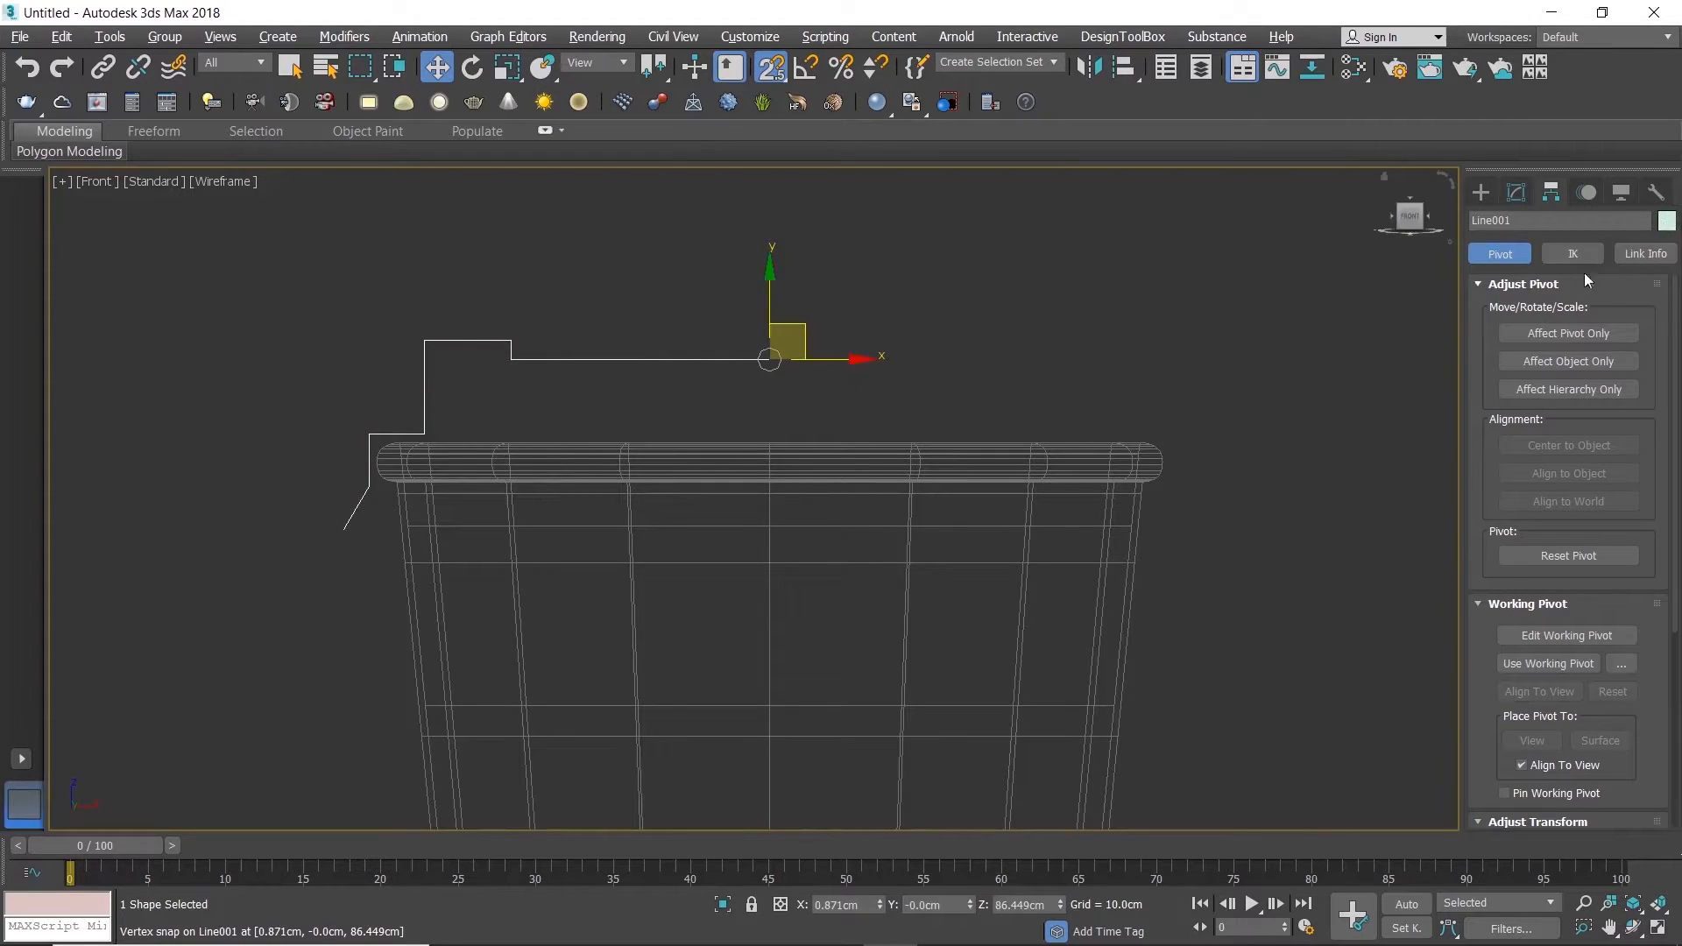
Step: With snapping off, apply a Lathe modifier of 360 degrees and 20 segments to the line profile
{"action": "left_click", "coordinate": [1516, 192]}
{"action": "key", "text": "s"}
{"action": "left_click", "coordinate": [1658, 254]}
{"action": "type", "text": "l"}
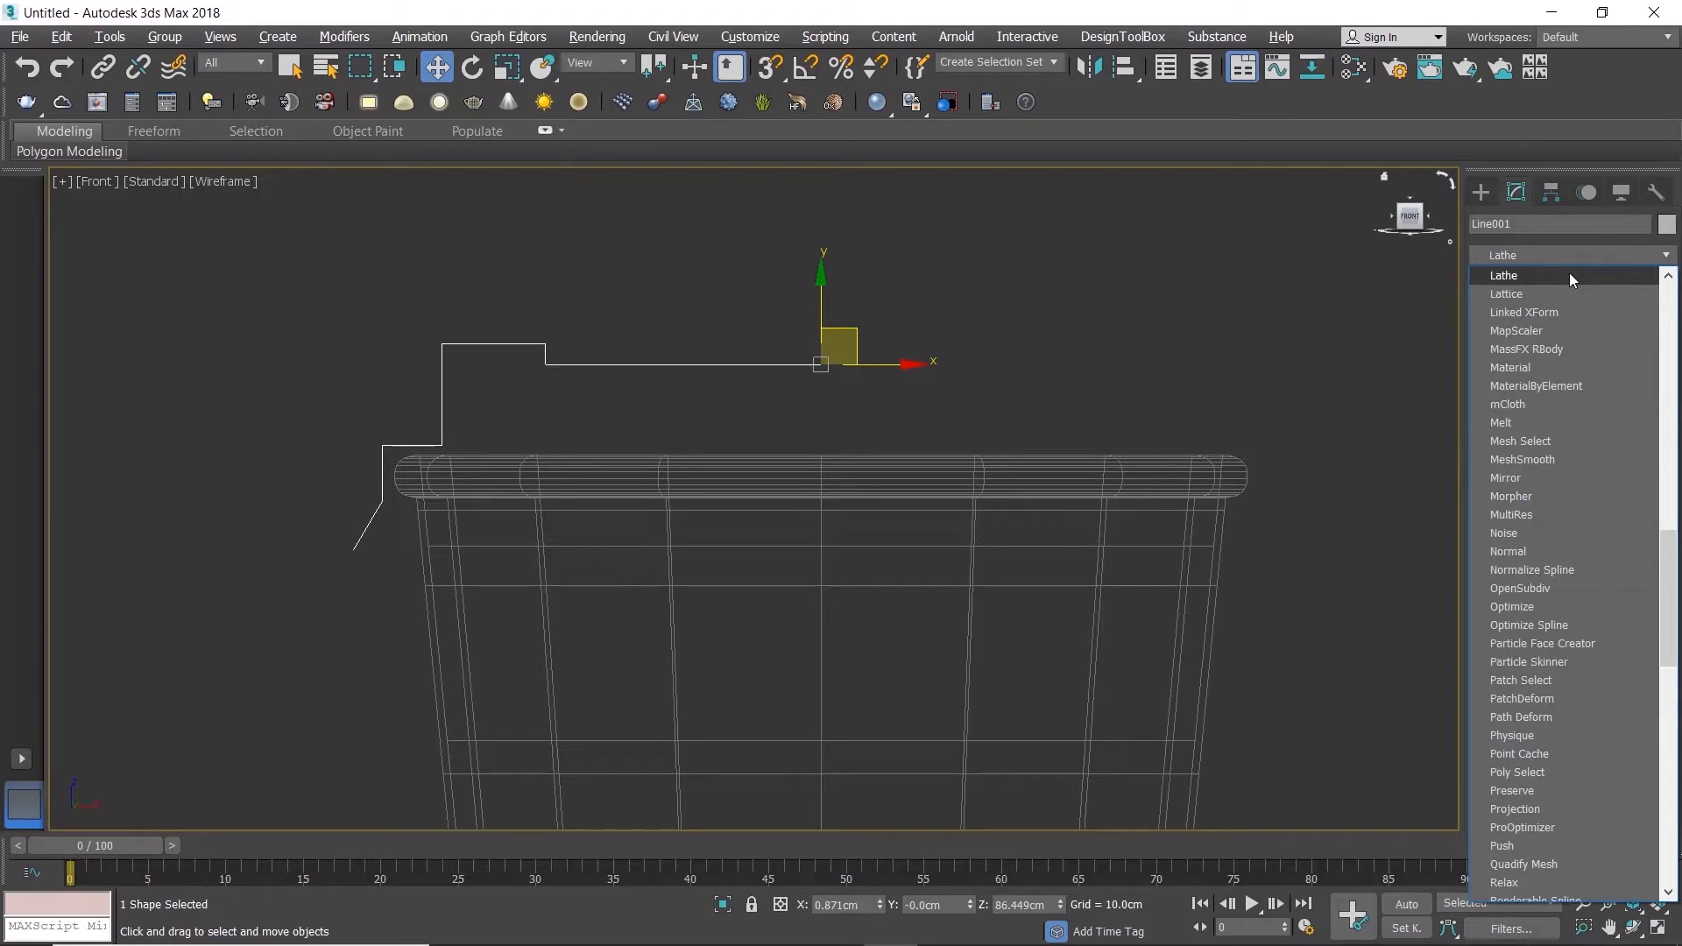
{"action": "left_click", "coordinate": [1569, 274]}
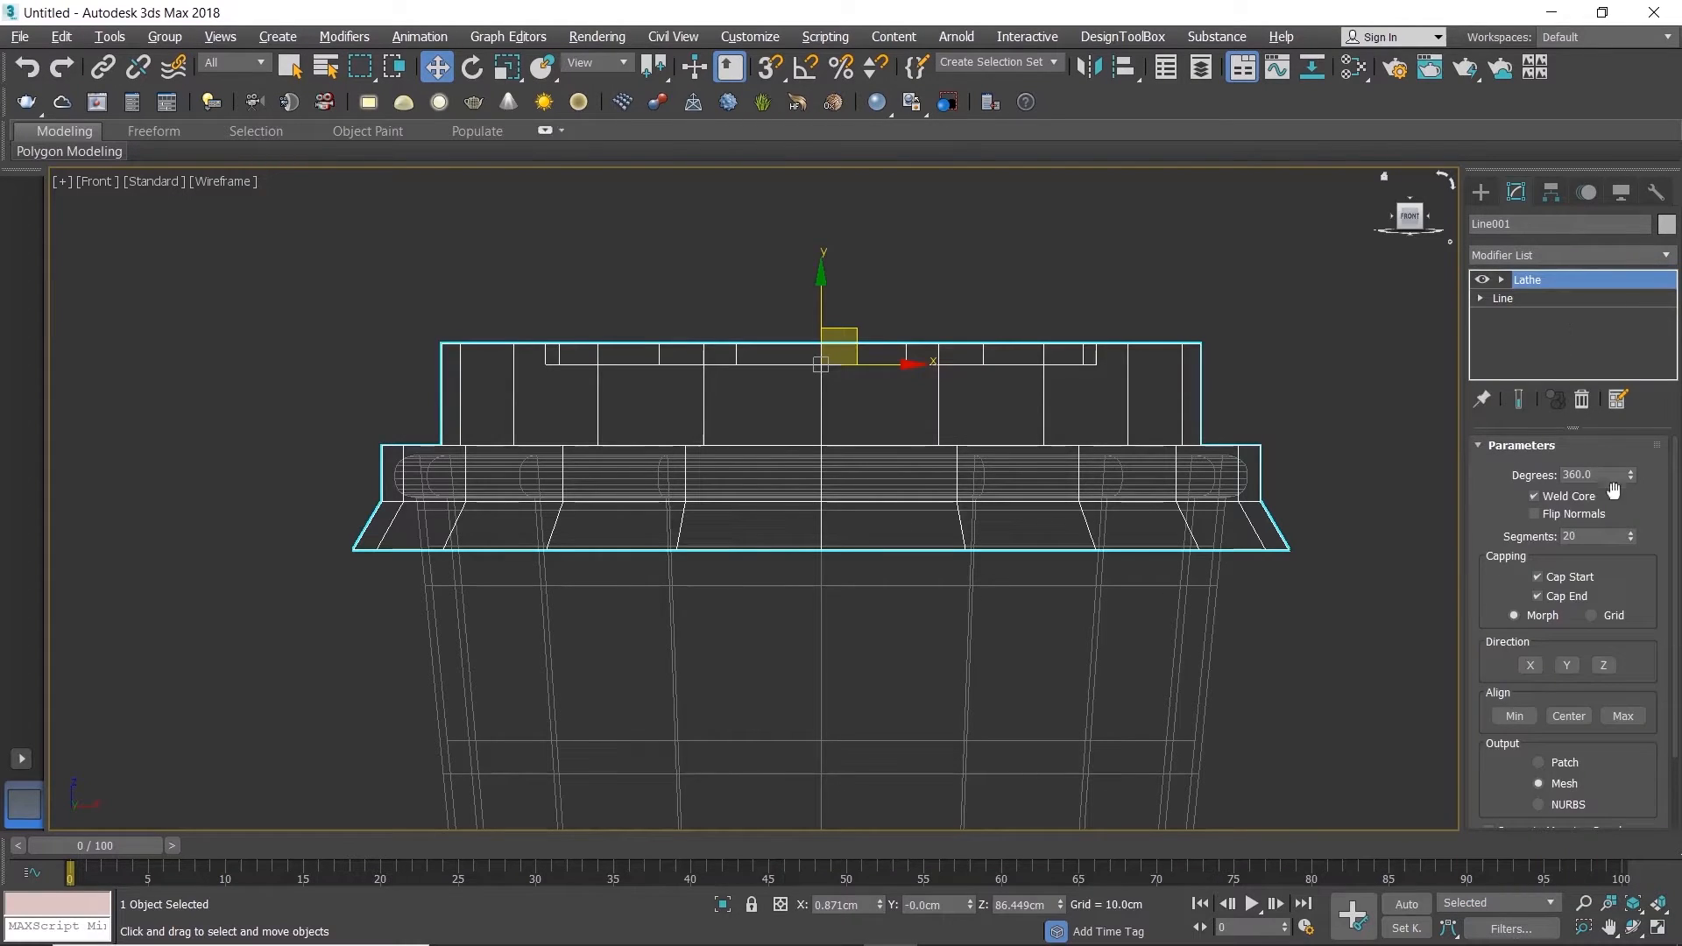
{"action": "double_click", "coordinate": [1608, 537]}
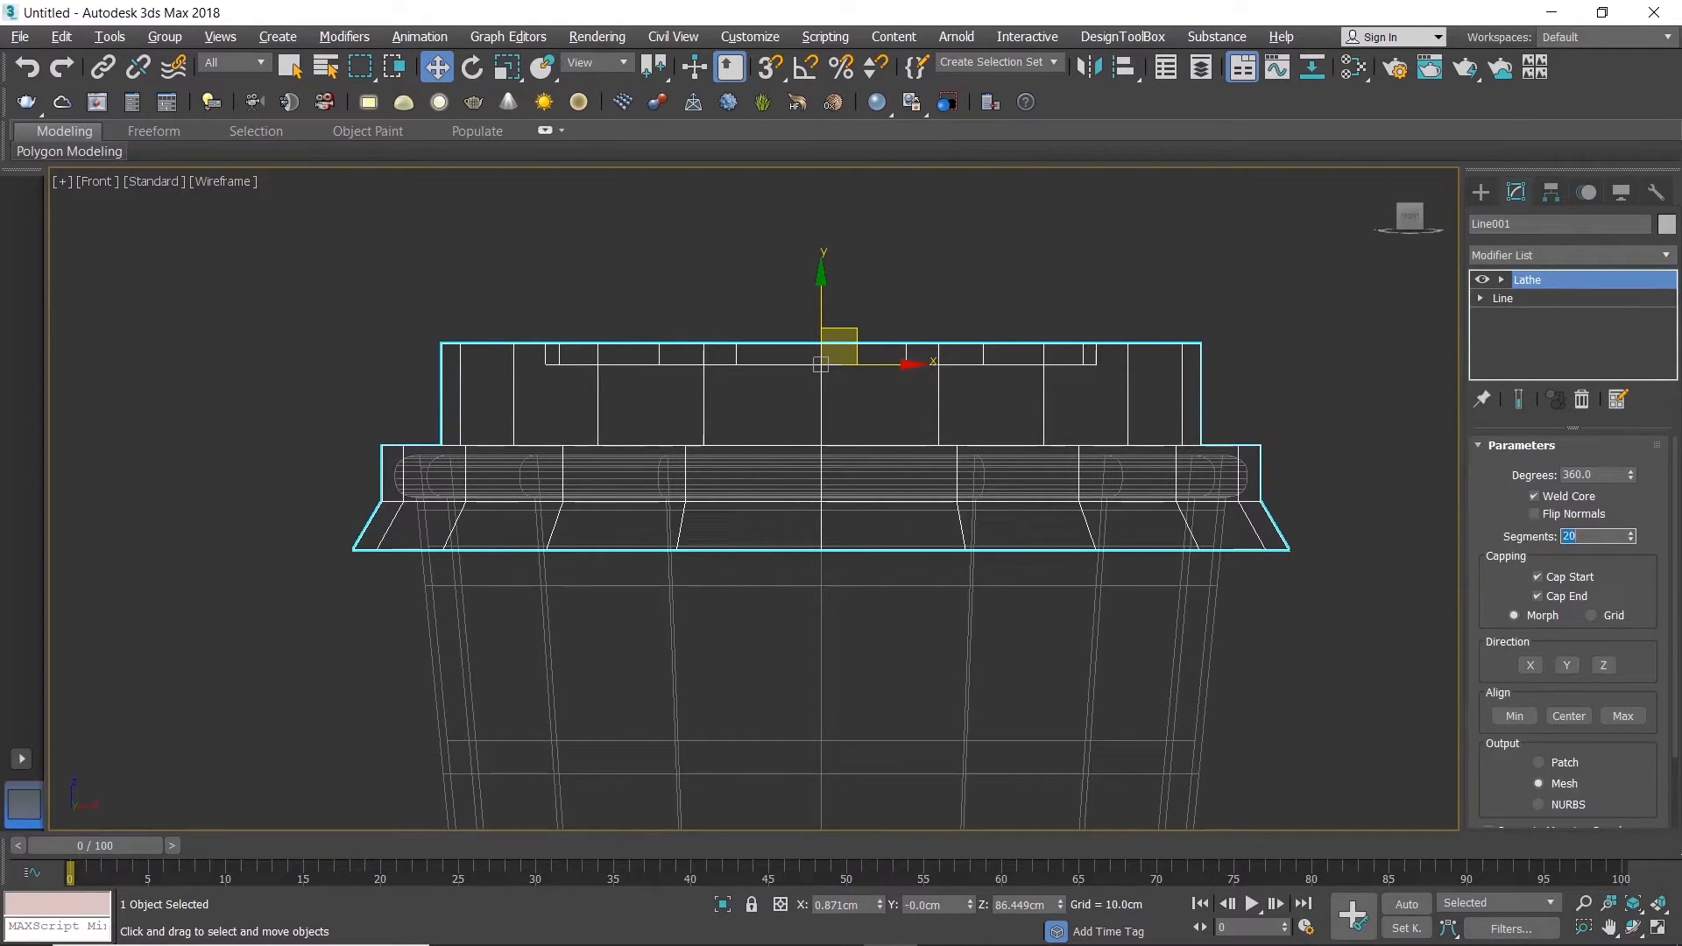
{"action": "left_click", "coordinate": [1319, 366]}
Step: Show the lid in a maximized Perspective view and add an Edit Poly modifier above the Lathe
{"action": "key", "text": "alt+w"}
{"action": "middle_click", "coordinate": [1142, 622]}
{"action": "key", "text": "alt+w"}
{"action": "left_click", "coordinate": [822, 411]}
{"action": "key", "text": "z"}
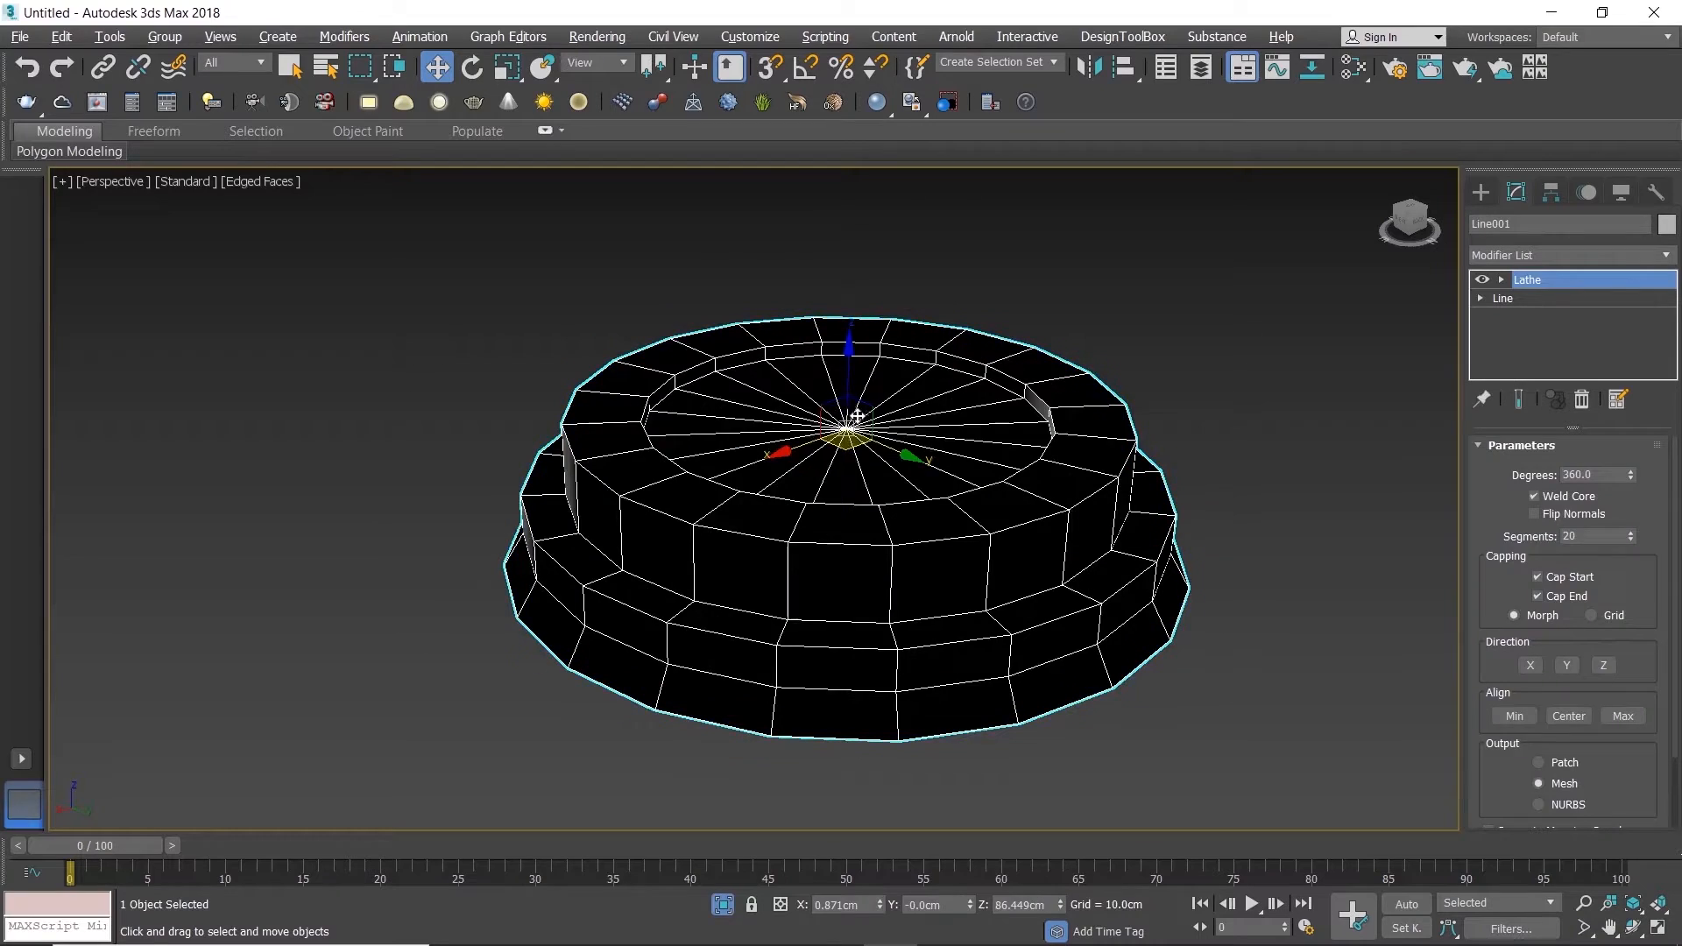
{"action": "left_click", "coordinate": [1674, 257]}
{"action": "scroll", "coordinate": [1654, 263], "scroll_direction": "down", "scroll_amount": 1}
{"action": "key", "text": "e"}
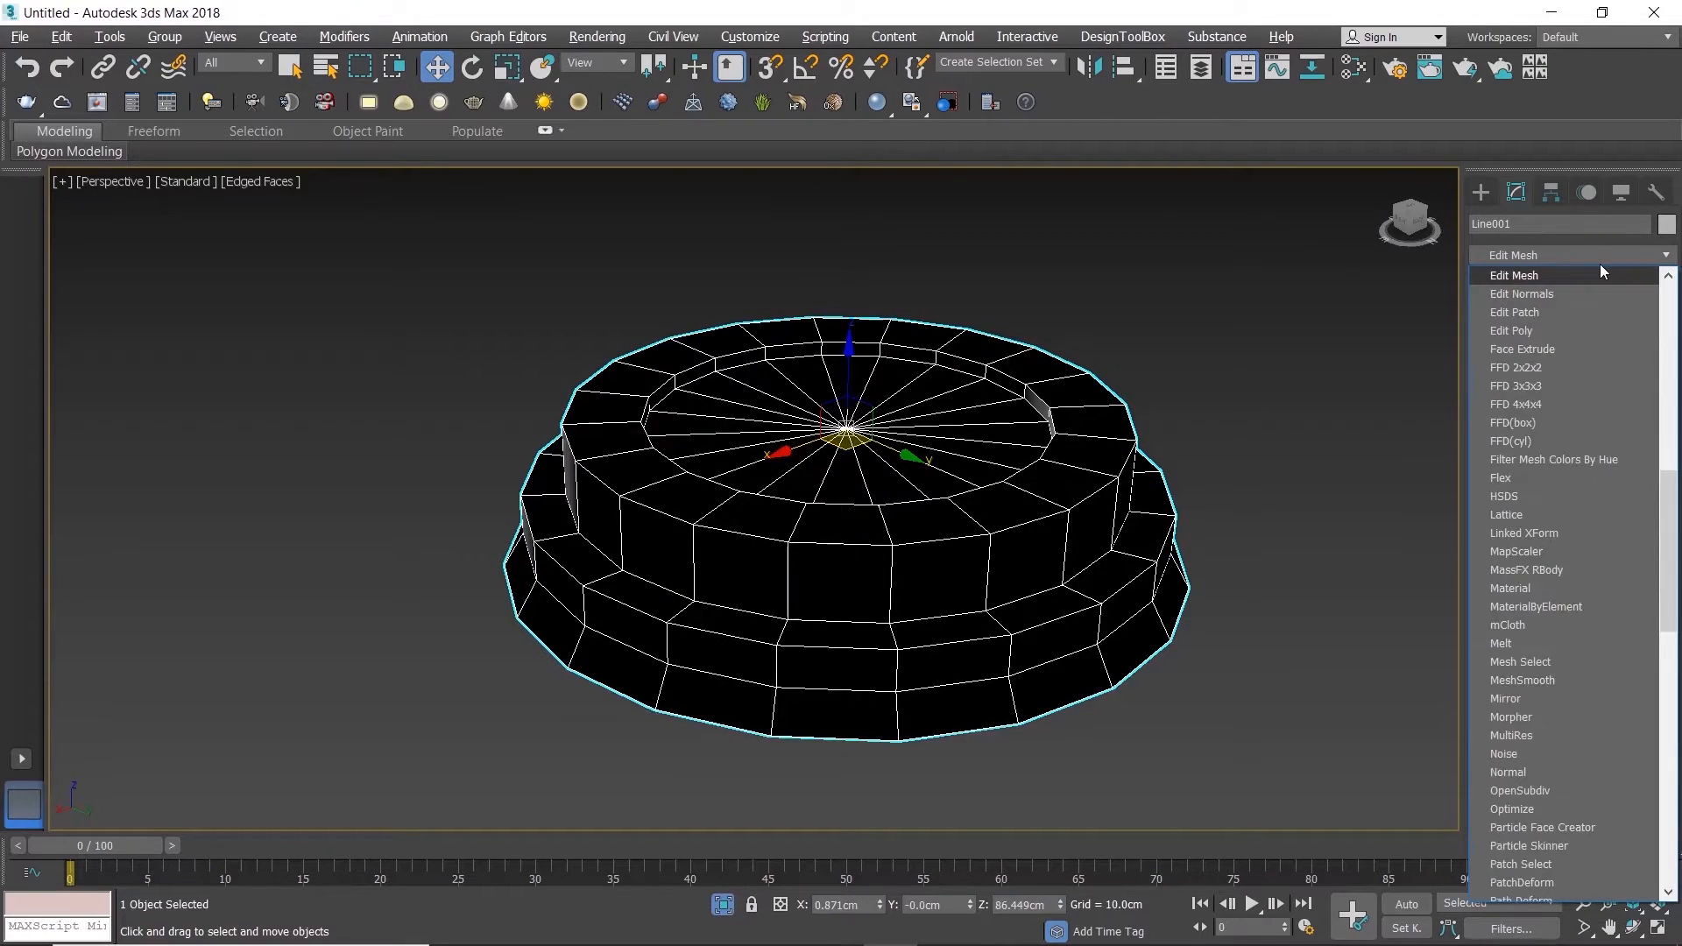
{"action": "left_click", "coordinate": [1536, 331]}
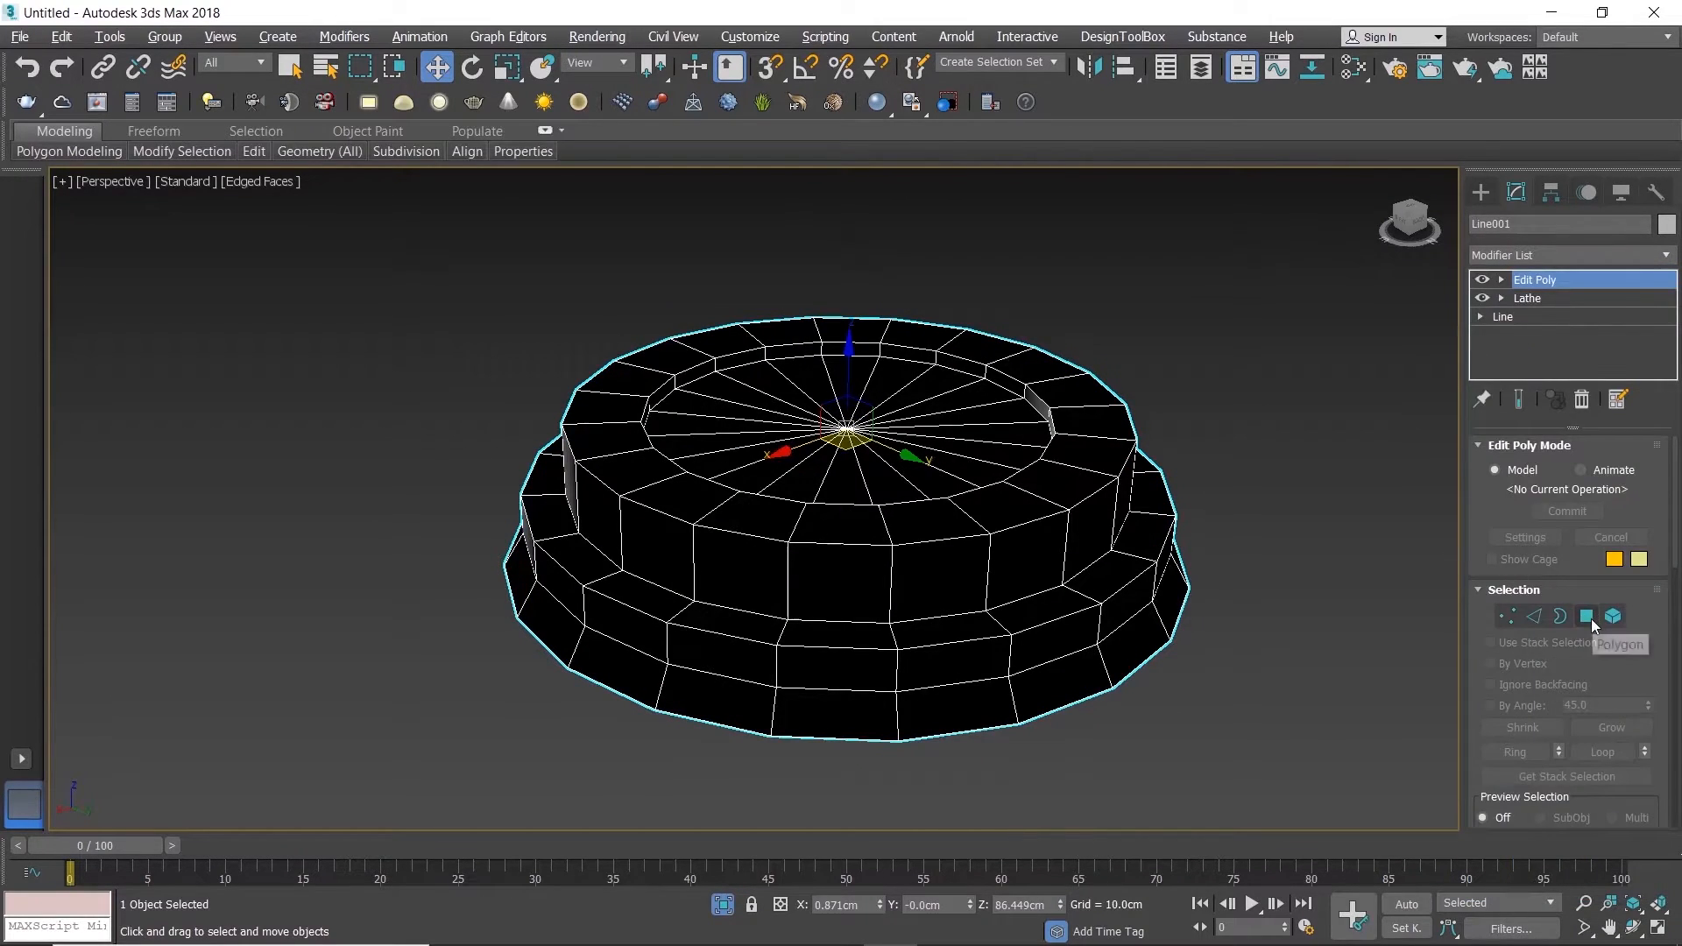
Step: Select the entire lid as an element and flip its normals
{"action": "left_click", "coordinate": [1613, 616]}
{"action": "left_click", "coordinate": [1036, 492]}
{"action": "left_click_drag", "start_coordinate": [1677, 485], "coordinate": [1678, 581]}
{"action": "left_click", "coordinate": [1611, 495]}
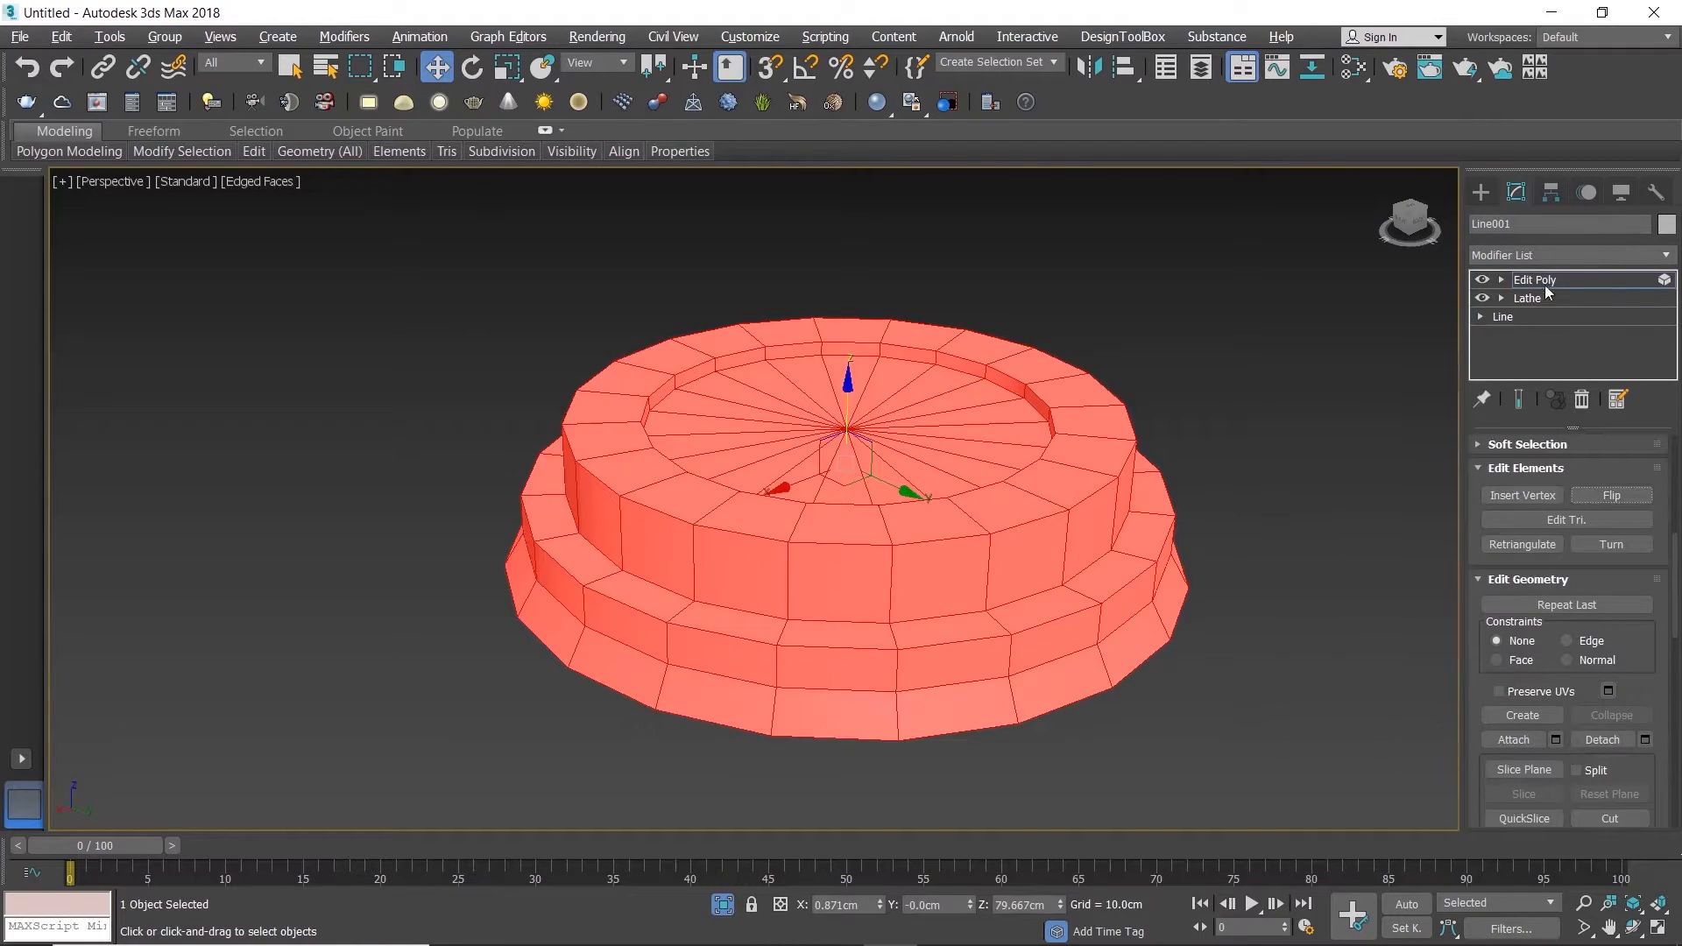
Step: Start a Quad Chamfer on the edge loop above the lid's flared skirt, with edge tension set to 0.5
{"action": "scroll", "coordinate": [1670, 539], "scroll_direction": "up", "scroll_amount": 5}
{"action": "left_click", "coordinate": [1533, 562]}
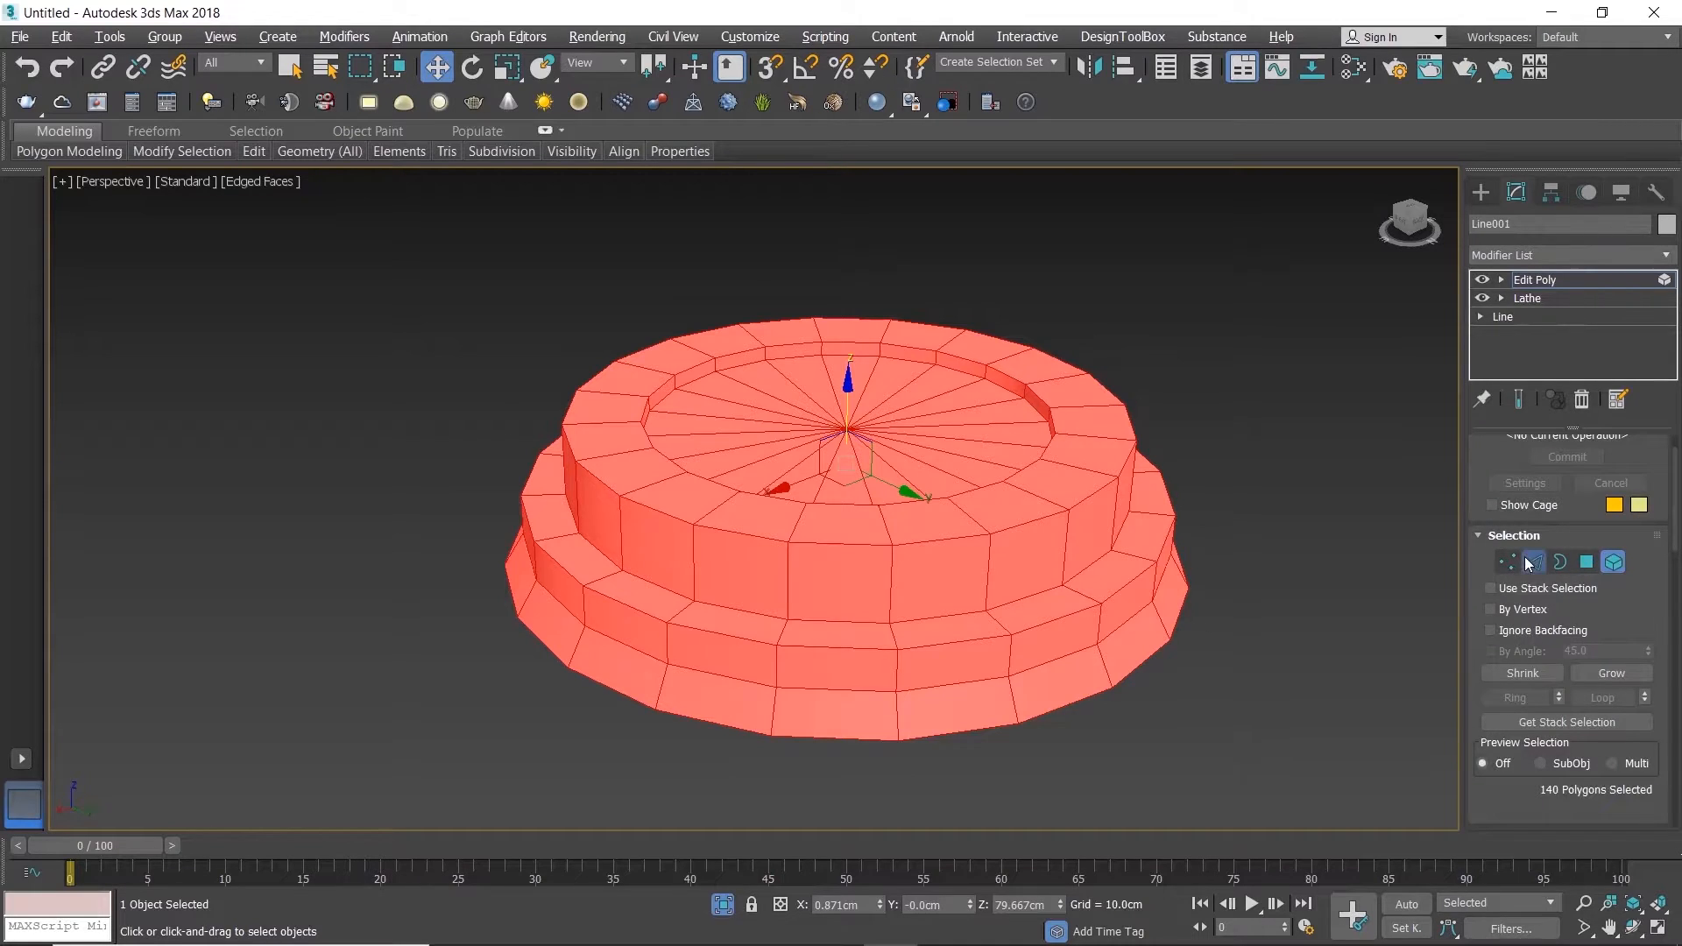
{"action": "double_click", "coordinate": [620, 641]}
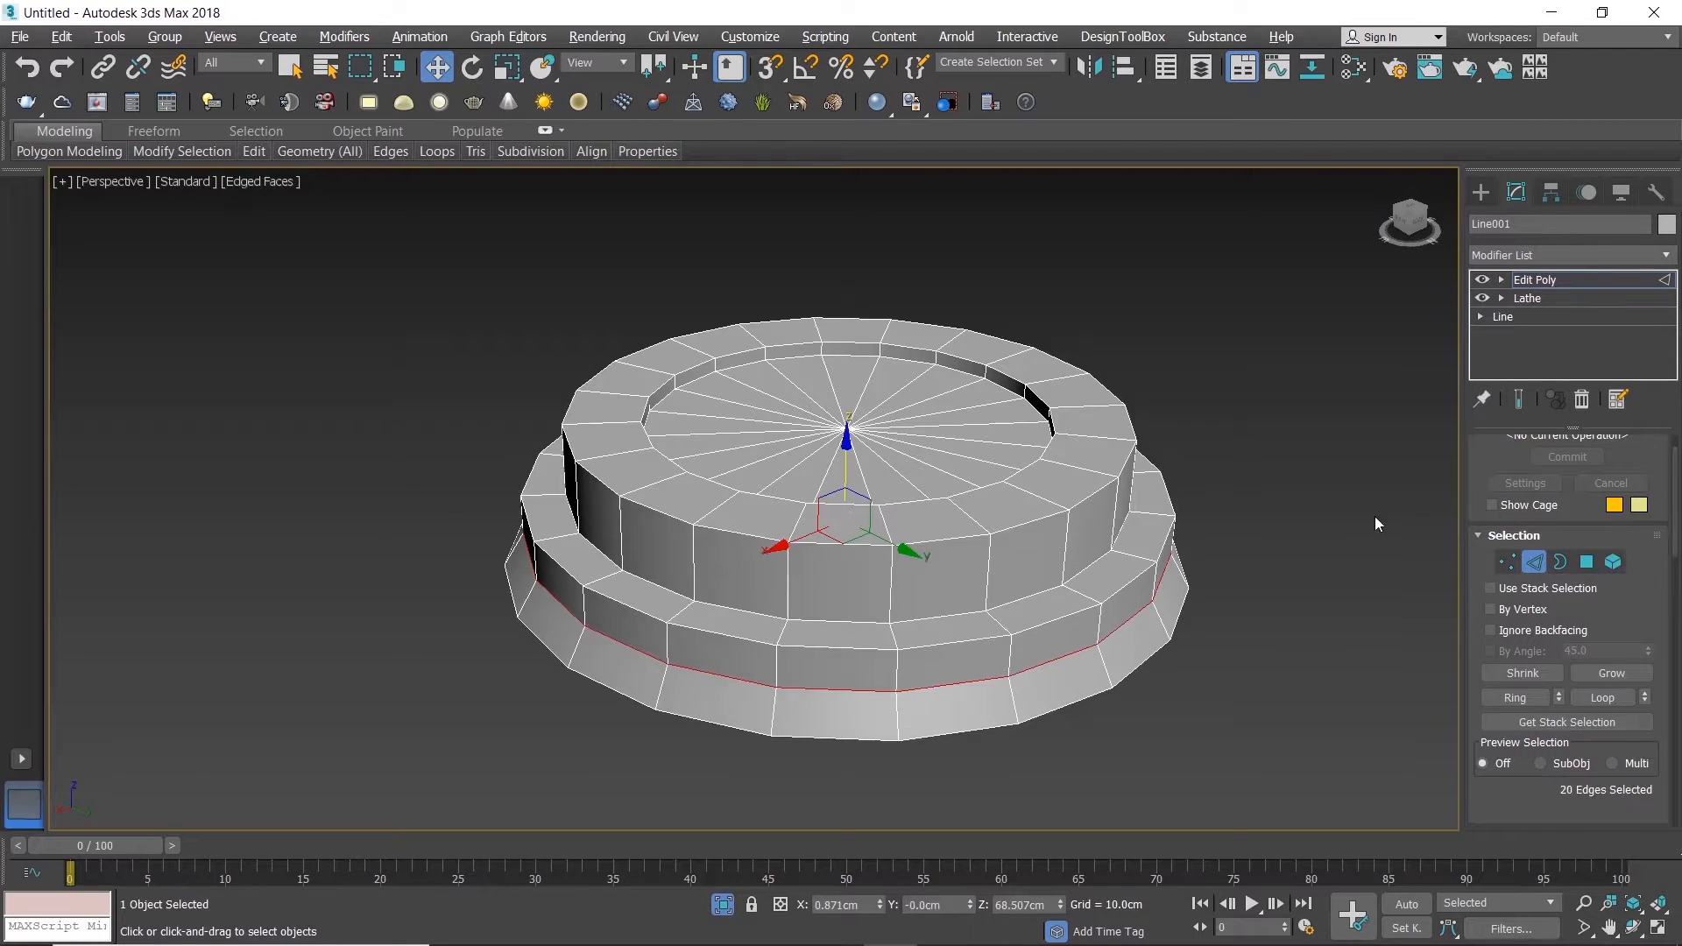
{"action": "scroll", "coordinate": [1673, 529], "scroll_direction": "down", "scroll_amount": 5}
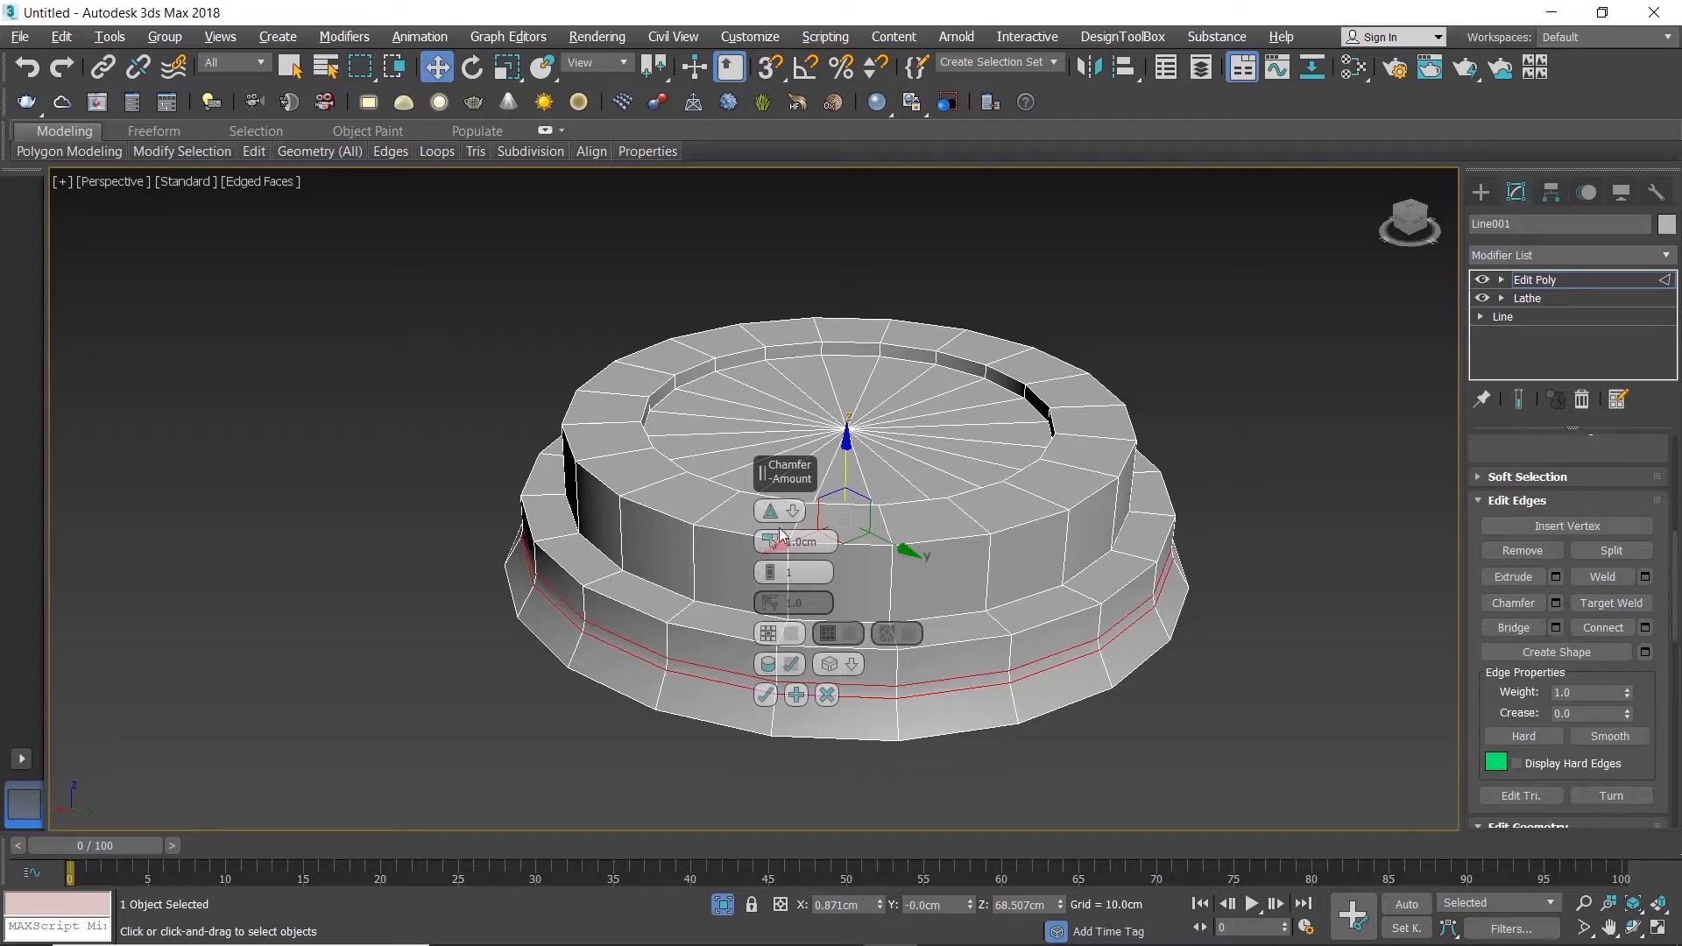
{"action": "double_click", "coordinate": [808, 606]}
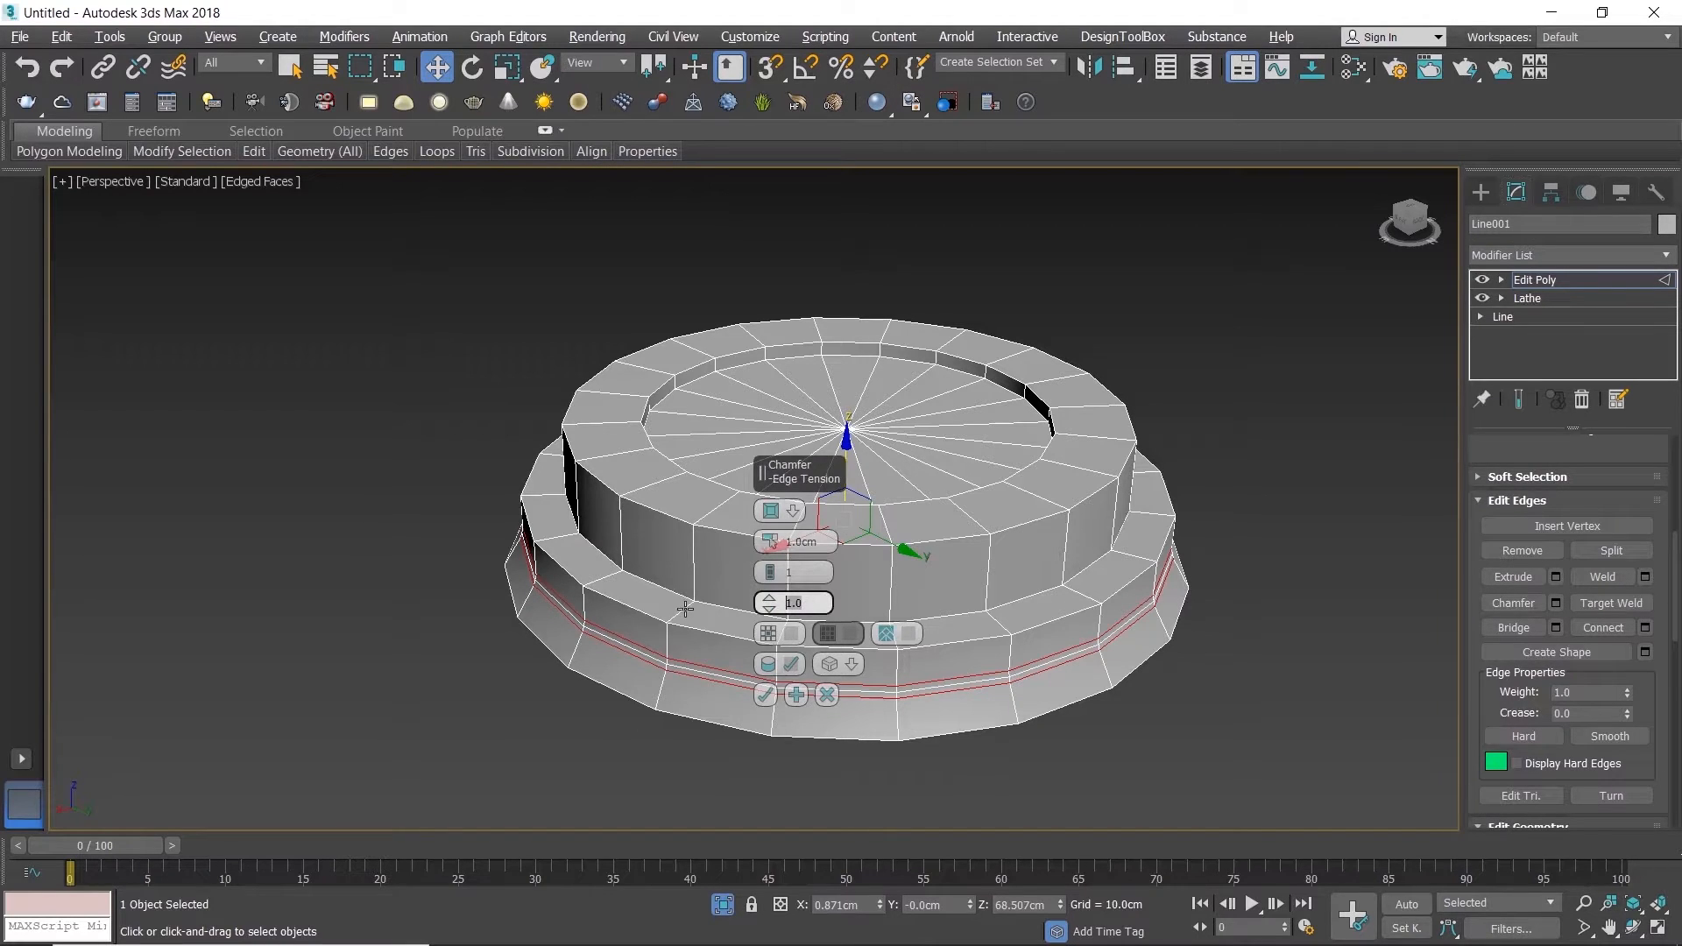
{"action": "type", "text": "0.5"}
{"action": "key", "text": "Return"}
Step: Reselect the edge loop above the flared skirt and chamfer it by 2.5 cm, judging the amount in a maximized Front view
{"action": "left_click", "coordinate": [1260, 578]}
{"action": "scroll", "coordinate": [638, 643], "scroll_direction": "up", "scroll_amount": 3}
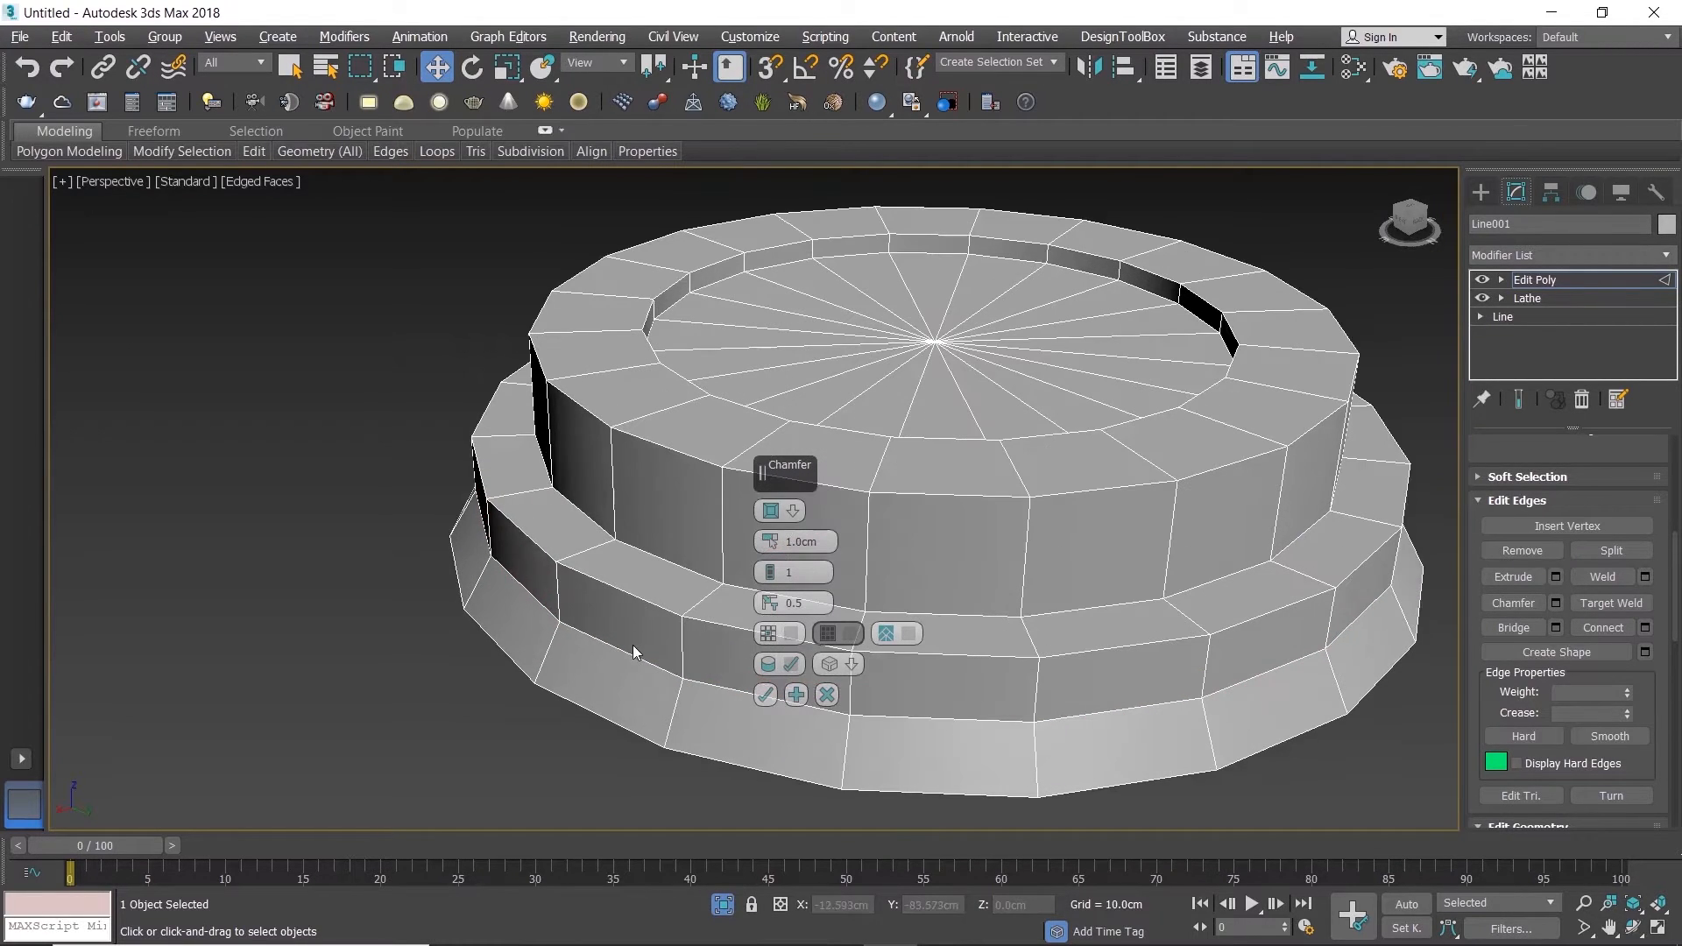
{"action": "double_click", "coordinate": [631, 653]}
{"action": "key", "text": "alt+w"}
{"action": "right_click", "coordinate": [912, 373]}
{"action": "key", "text": "alt+w"}
{"action": "scroll", "coordinate": [381, 478], "scroll_direction": "up", "scroll_amount": 2}
{"action": "scroll", "coordinate": [381, 477], "scroll_direction": "up", "scroll_amount": 2}
{"action": "left_click_drag", "start_coordinate": [769, 539], "coordinate": [768, 518]}
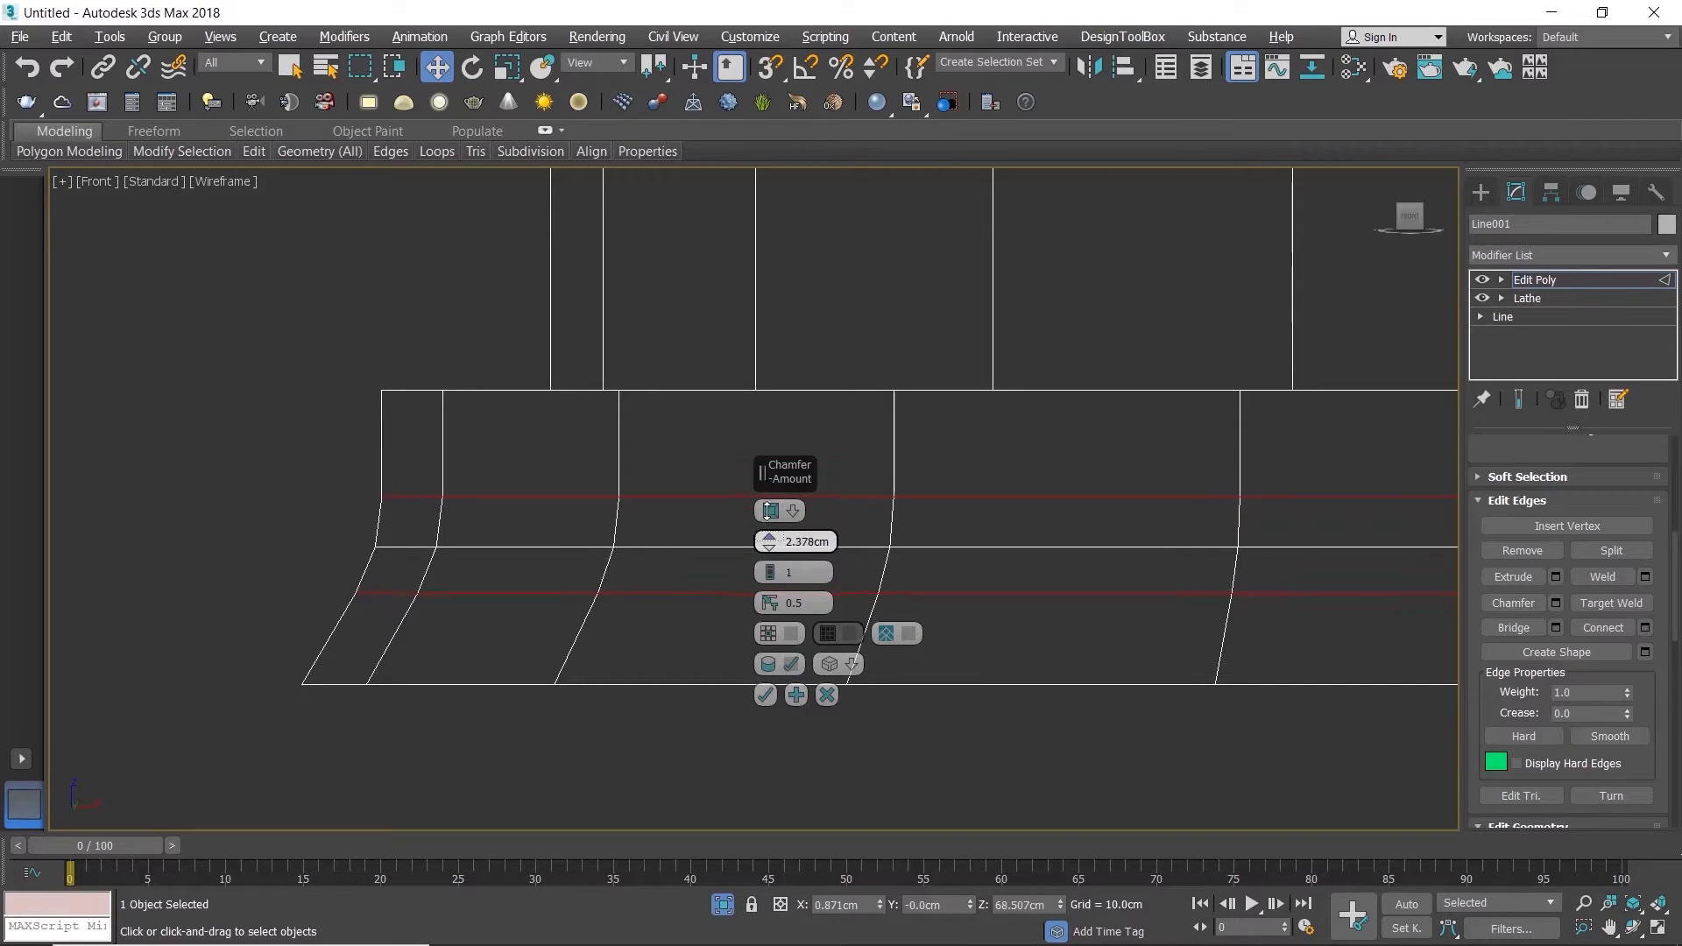
{"action": "left_click_drag", "start_coordinate": [771, 541], "coordinate": [771, 534]}
{"action": "left_click", "coordinate": [765, 695]}
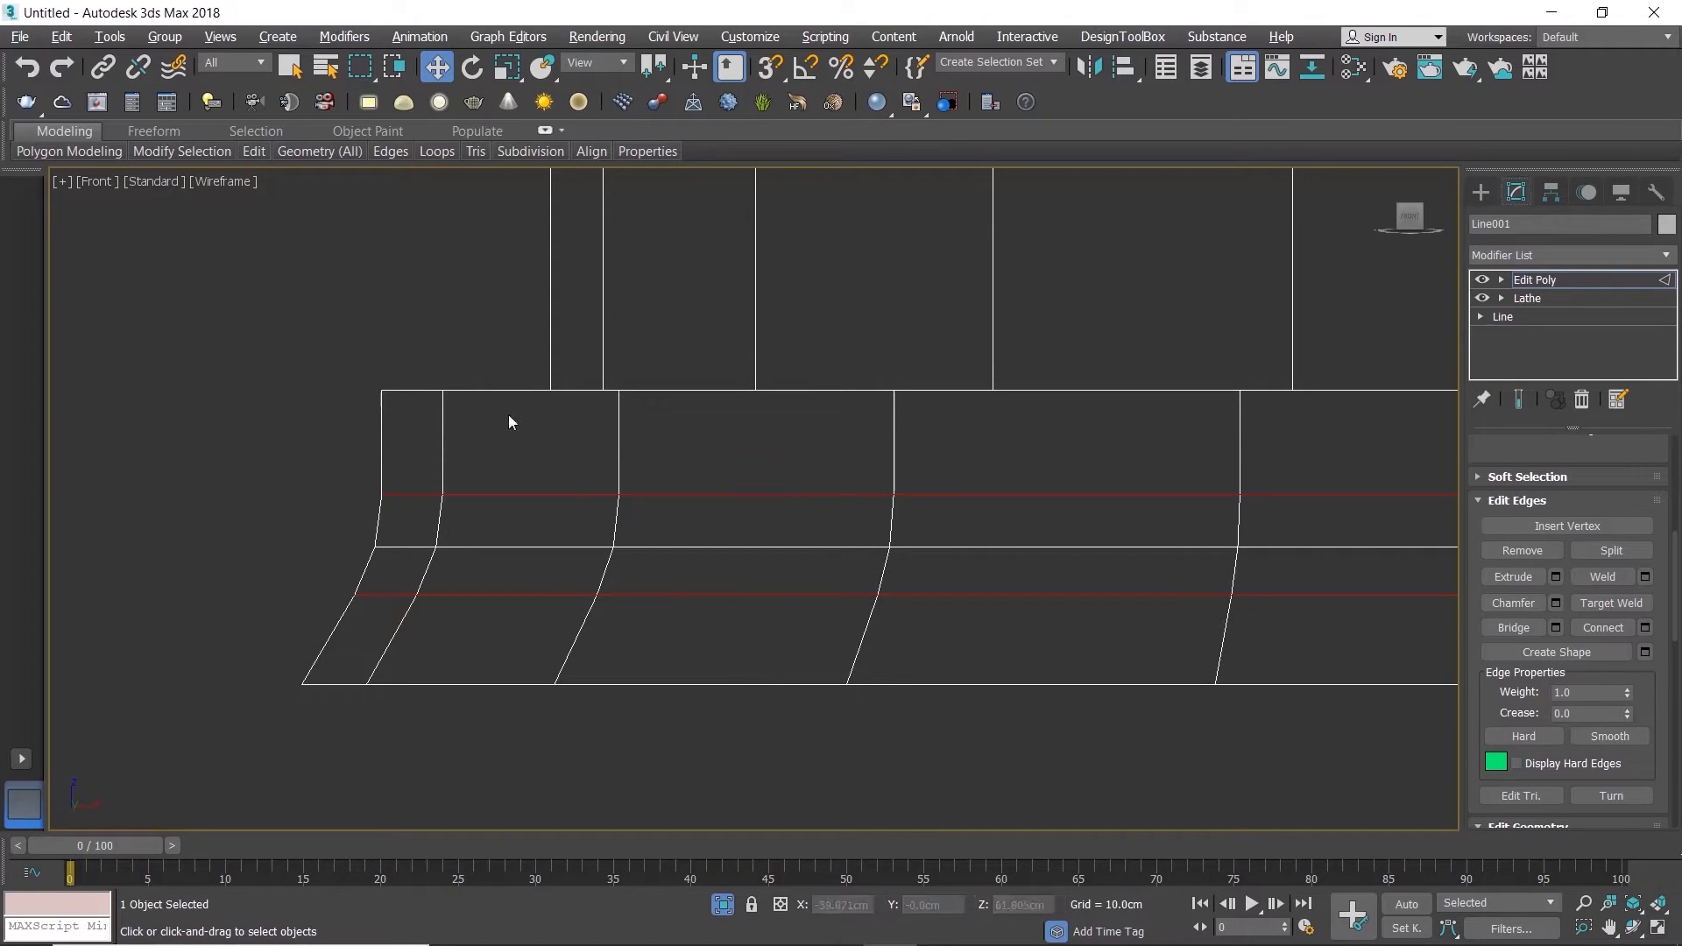
Step: Back in Perspective, chamfer the outer edge loop of the lid's lower ledge by about 2.7 cm
{"action": "key", "text": "alt+w"}
{"action": "key", "text": "alt+w"}
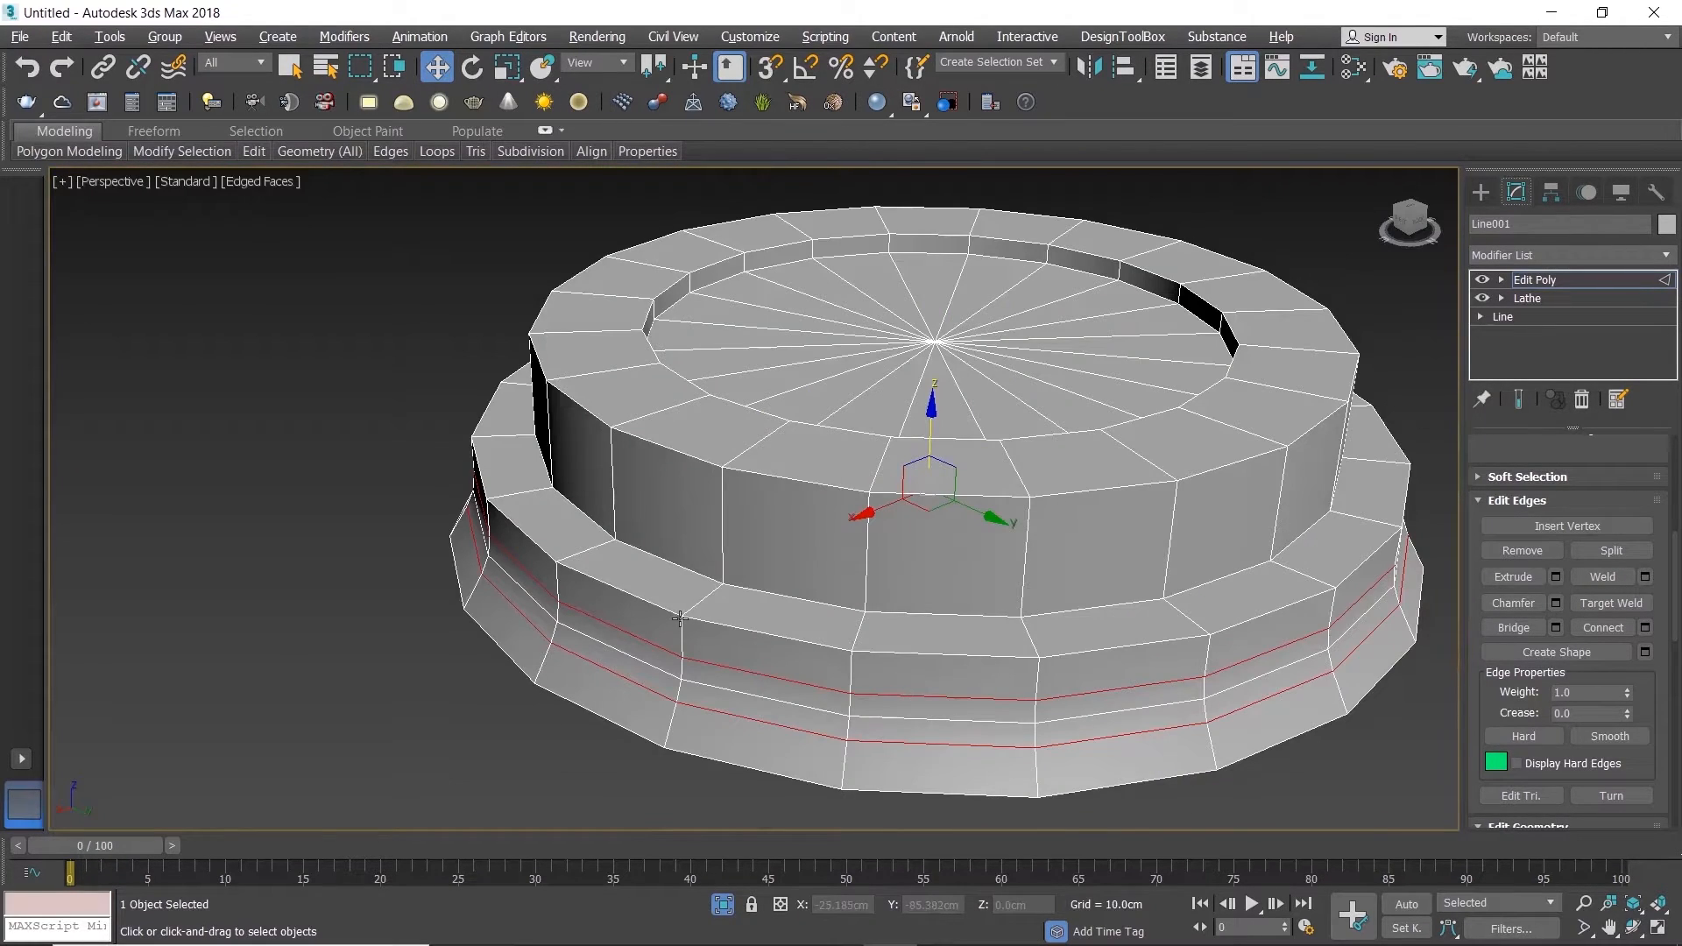
{"action": "double_click", "coordinate": [680, 619]}
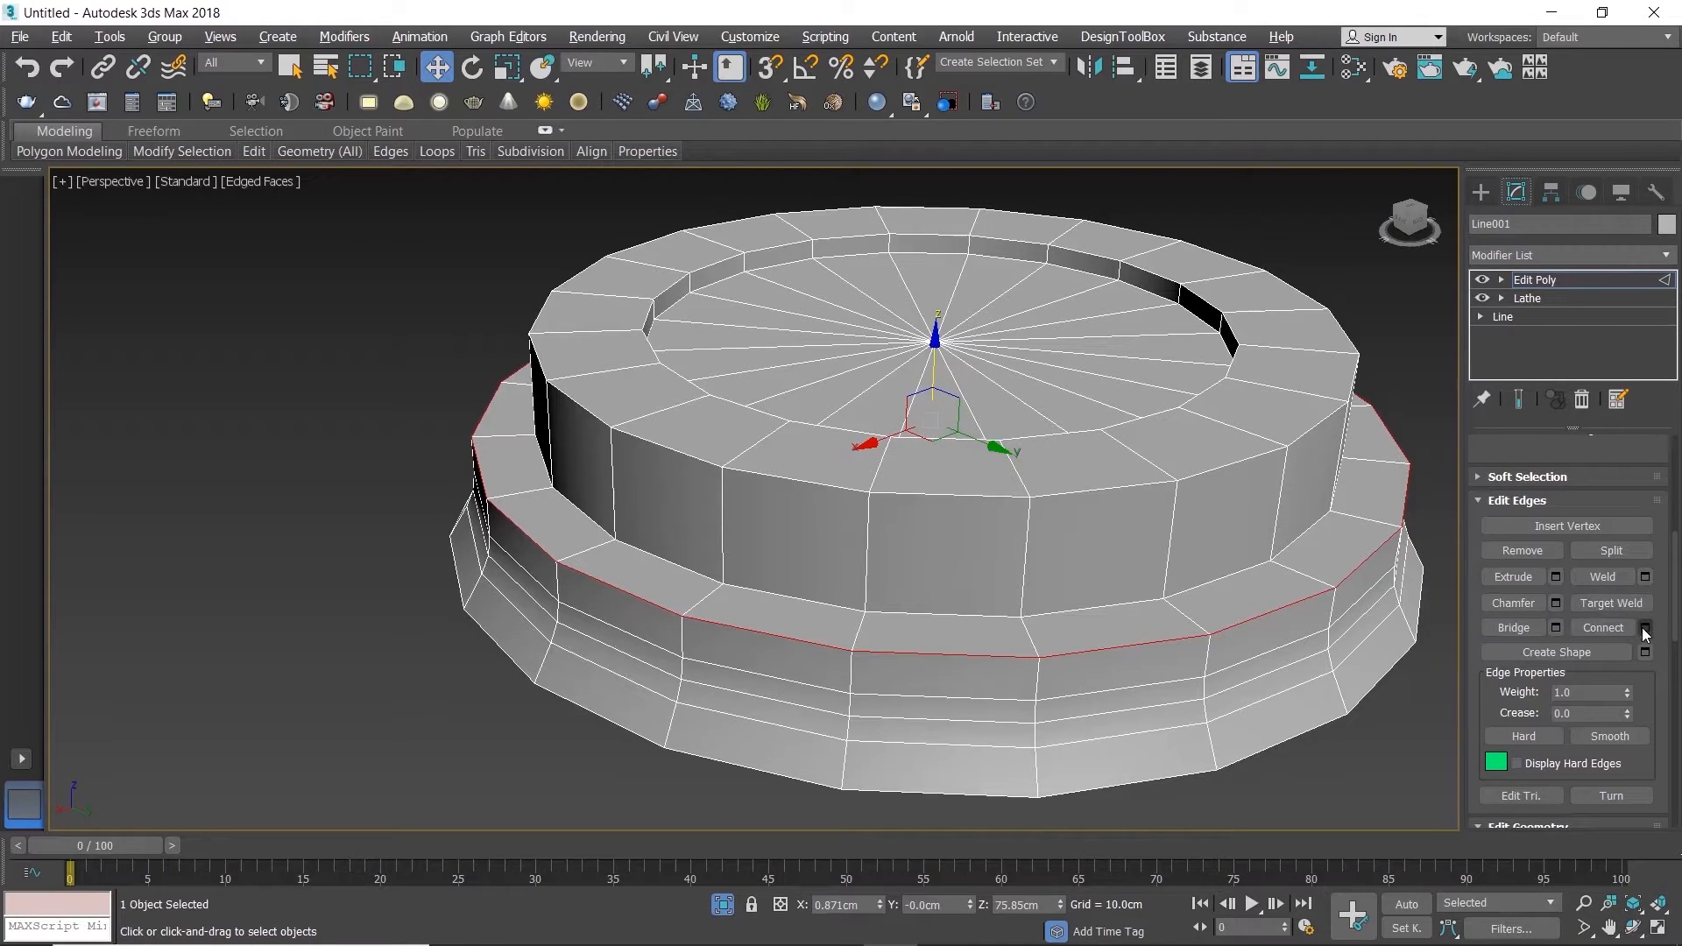
{"action": "left_click", "coordinate": [1556, 603]}
{"action": "scroll", "coordinate": [728, 608], "scroll_direction": "up", "scroll_amount": 5}
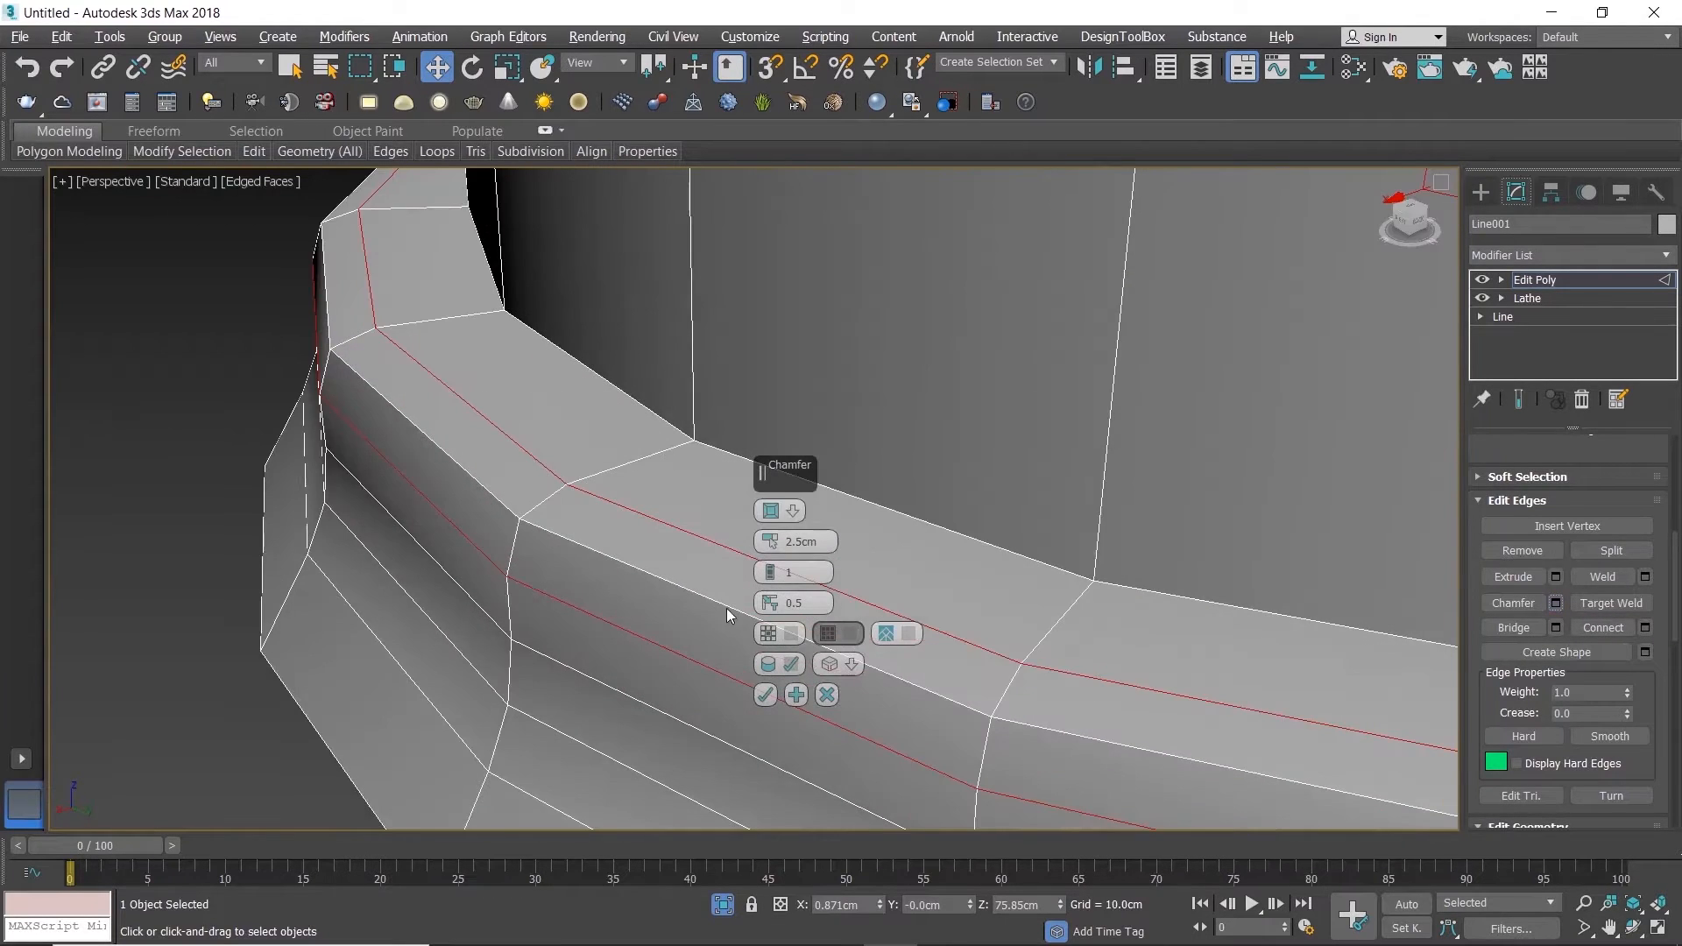
{"action": "left_click_drag", "start_coordinate": [769, 542], "coordinate": [770, 541]}
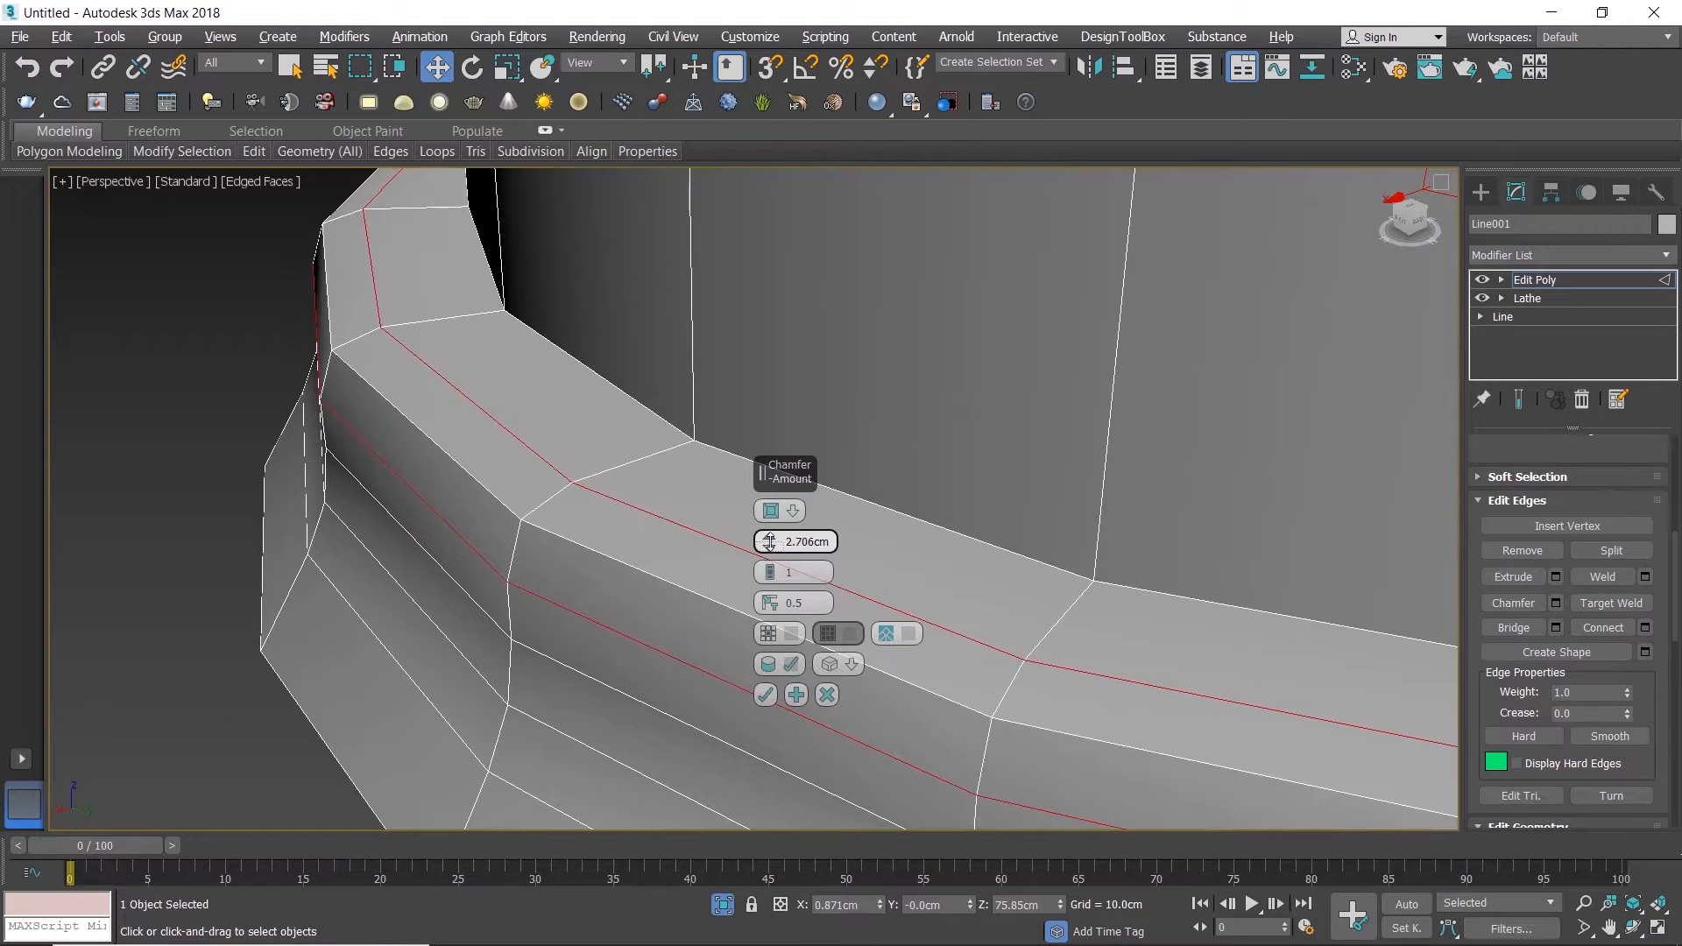
{"action": "left_click", "coordinate": [765, 695]}
Step: Chamfer the inner edge loop where the lid's upper wall meets the lower ledge by about 1.4 cm
{"action": "scroll", "coordinate": [764, 694], "scroll_direction": "down", "scroll_amount": 3}
{"action": "middle_click_drag", "start_coordinate": [763, 695], "coordinate": [567, 637]}
{"action": "scroll", "coordinate": [720, 549], "scroll_direction": "up", "scroll_amount": 4}
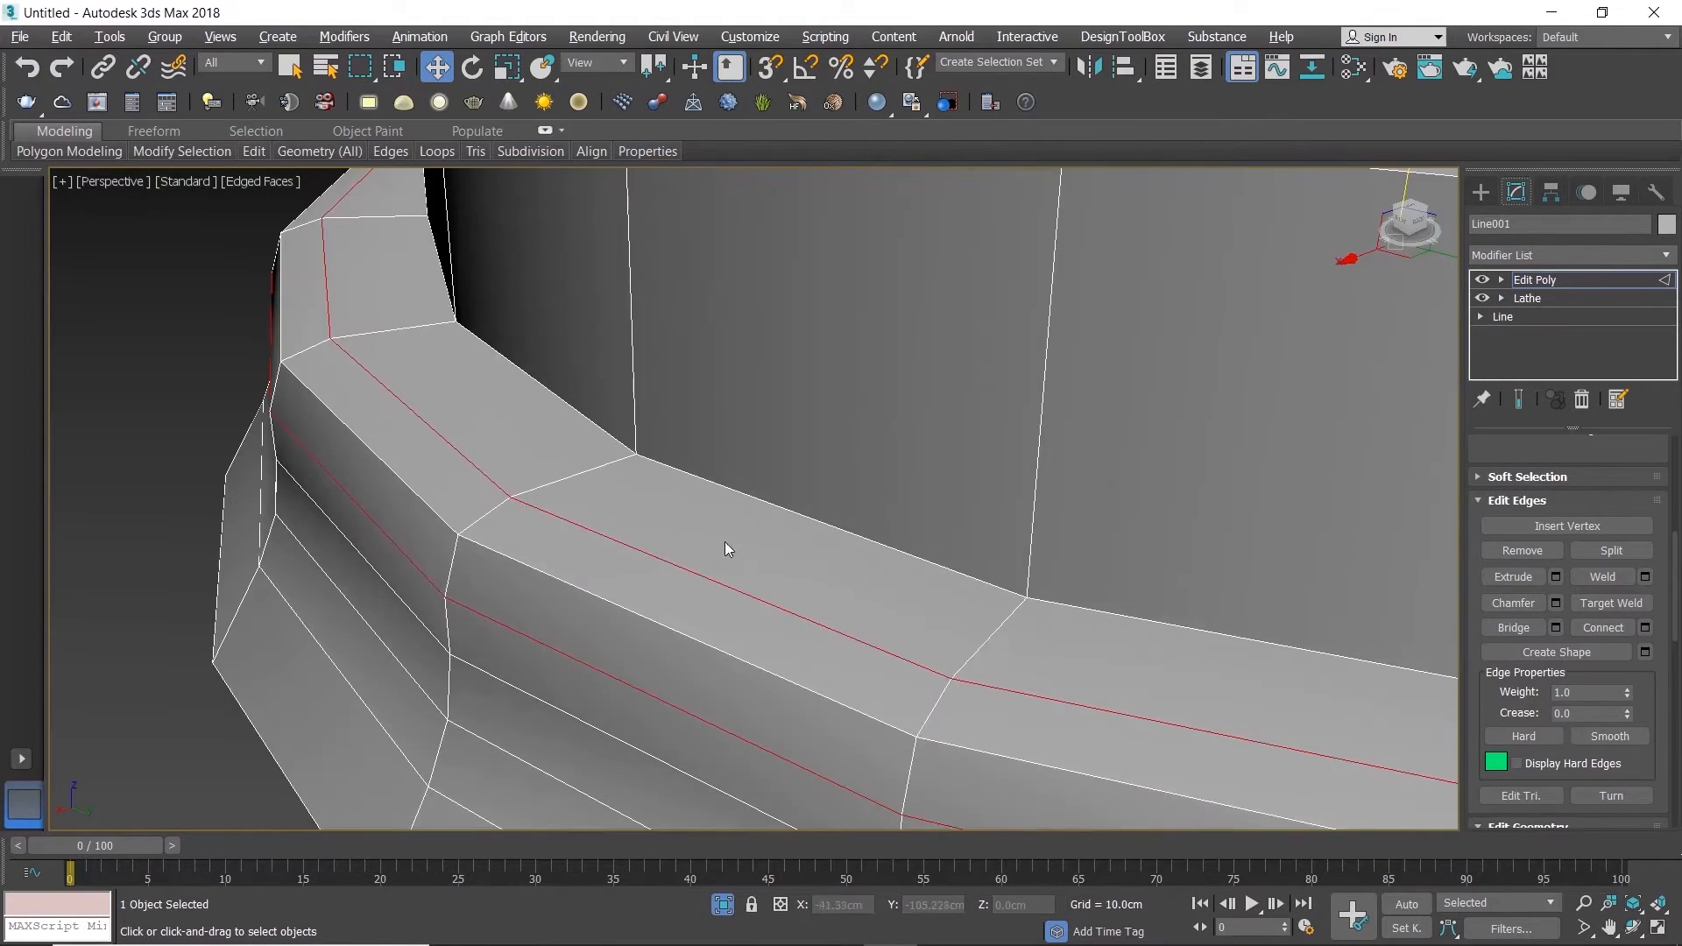
{"action": "left_click", "coordinate": [788, 508]}
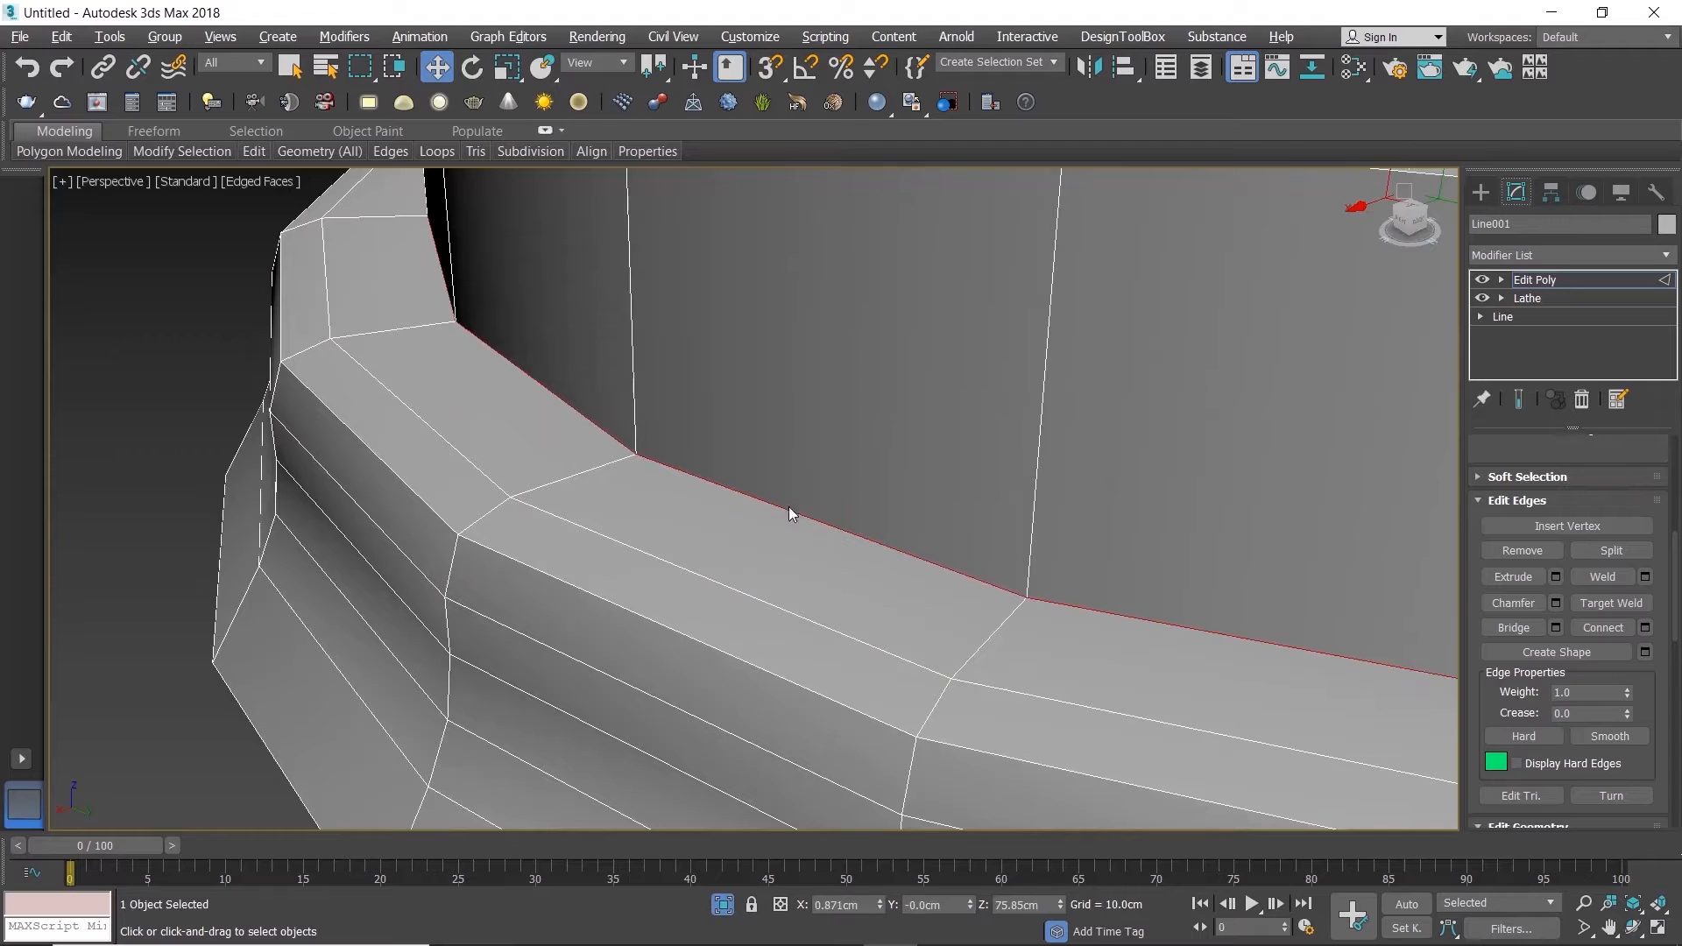
{"action": "left_click", "coordinate": [1557, 603]}
{"action": "left_click_drag", "start_coordinate": [770, 542], "coordinate": [779, 550]}
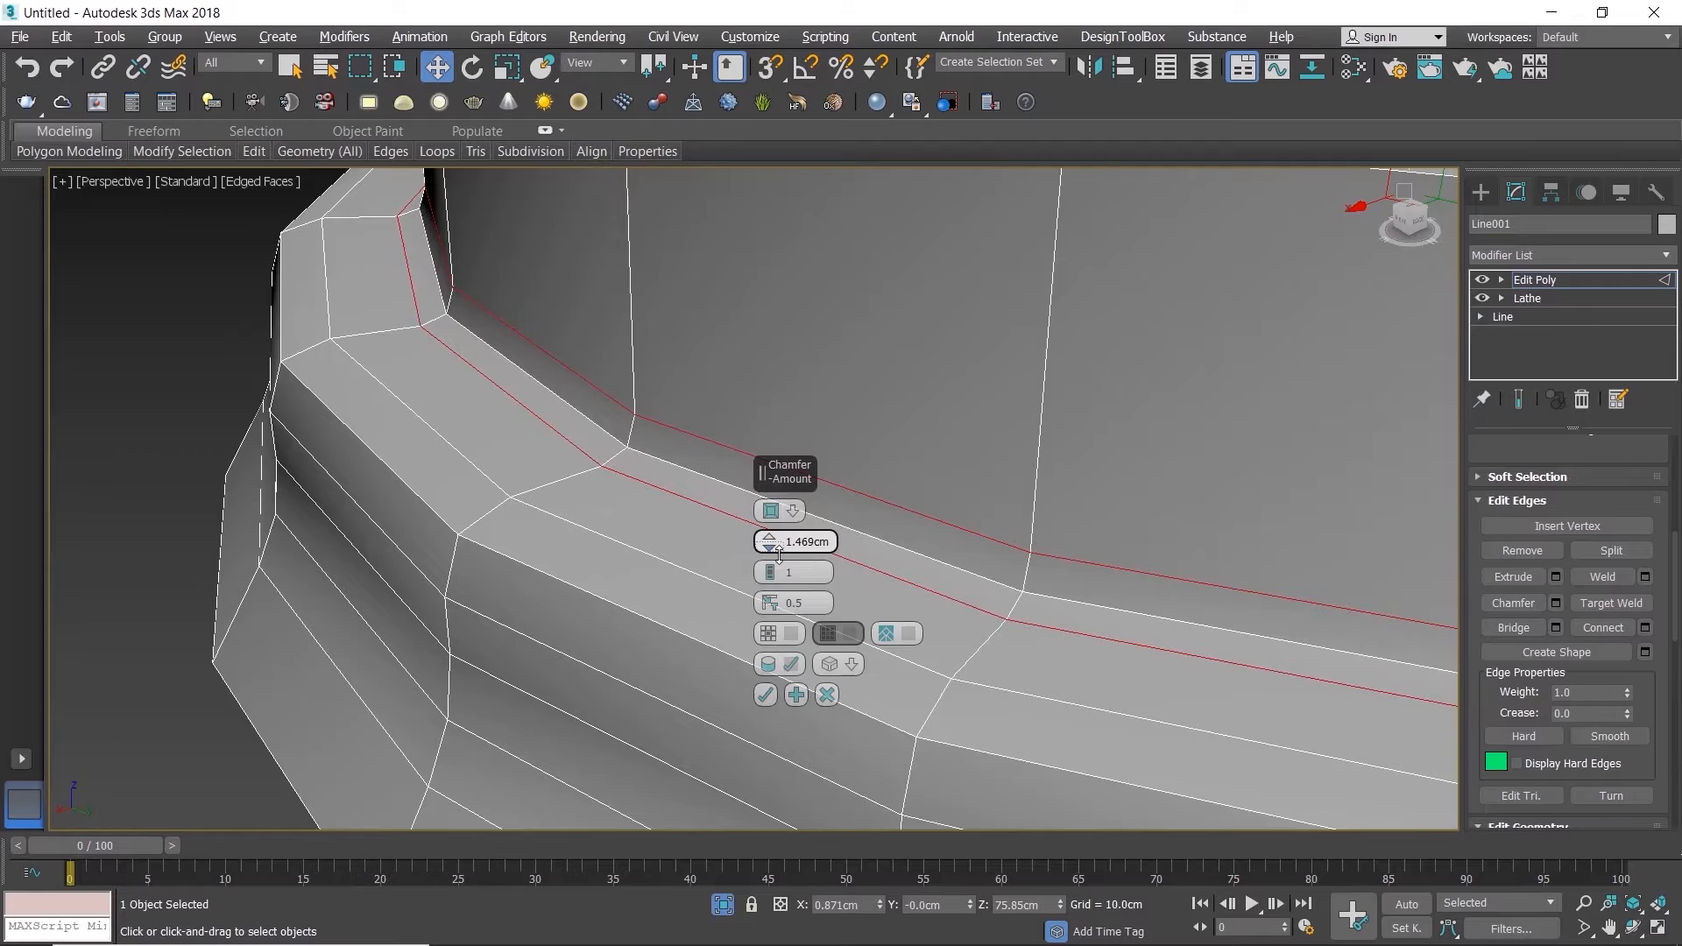
{"action": "left_click_drag", "start_coordinate": [779, 555], "coordinate": [779, 556]}
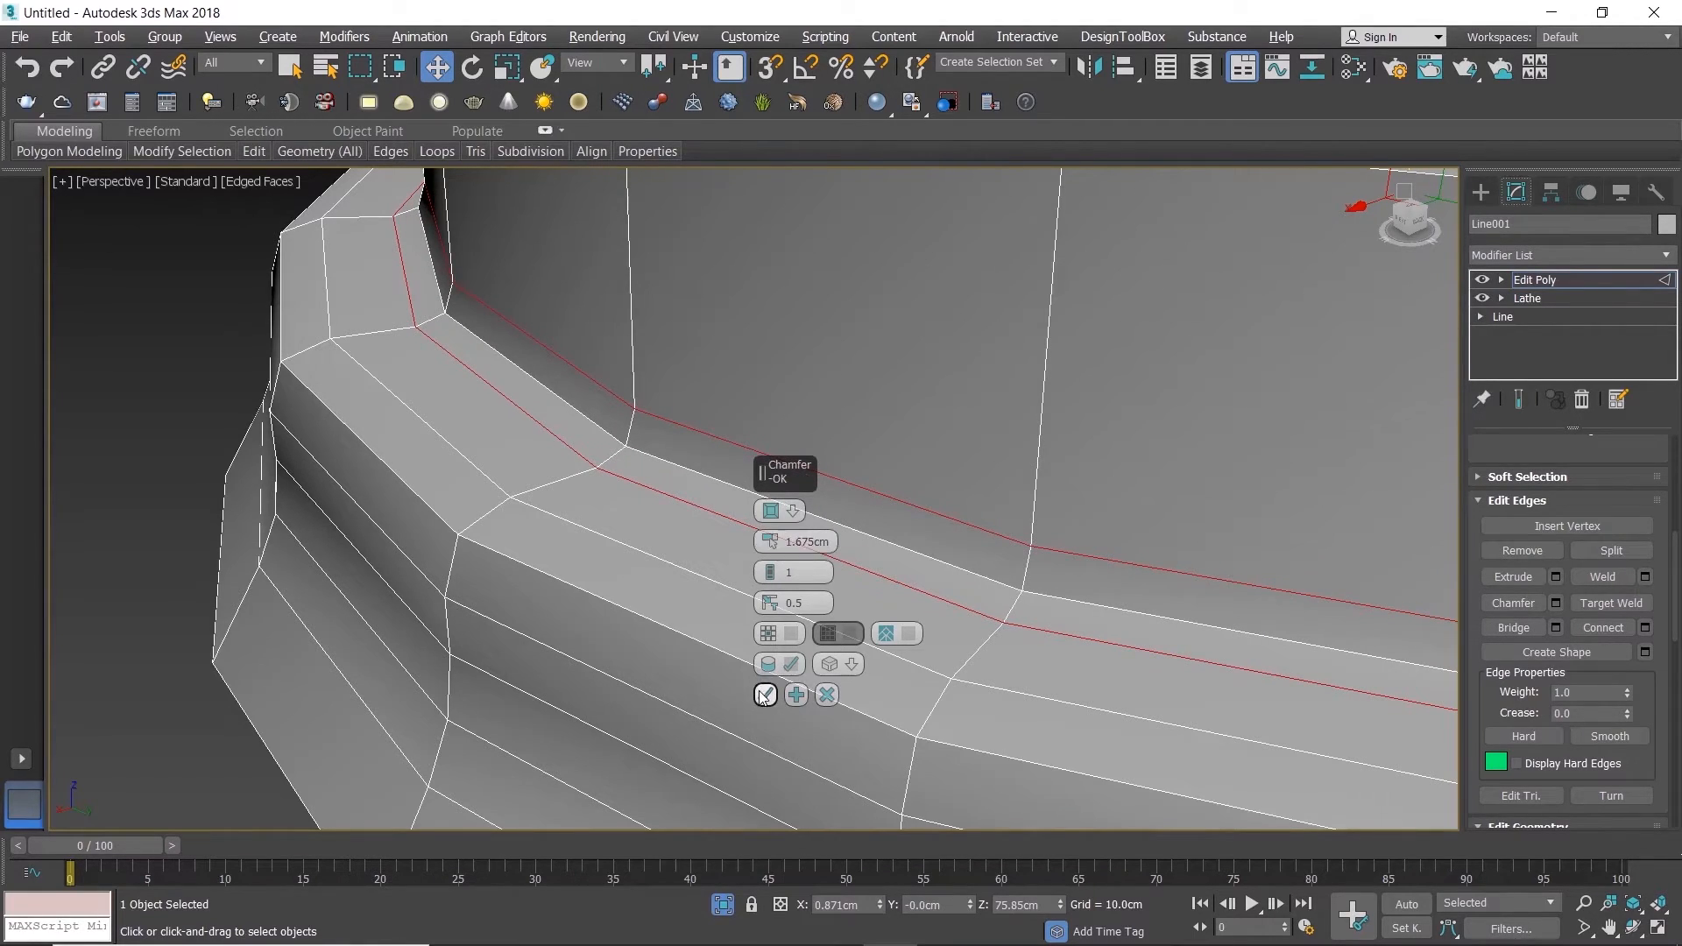
{"action": "left_click_drag", "start_coordinate": [768, 542], "coordinate": [767, 544]}
{"action": "left_click", "coordinate": [767, 548]}
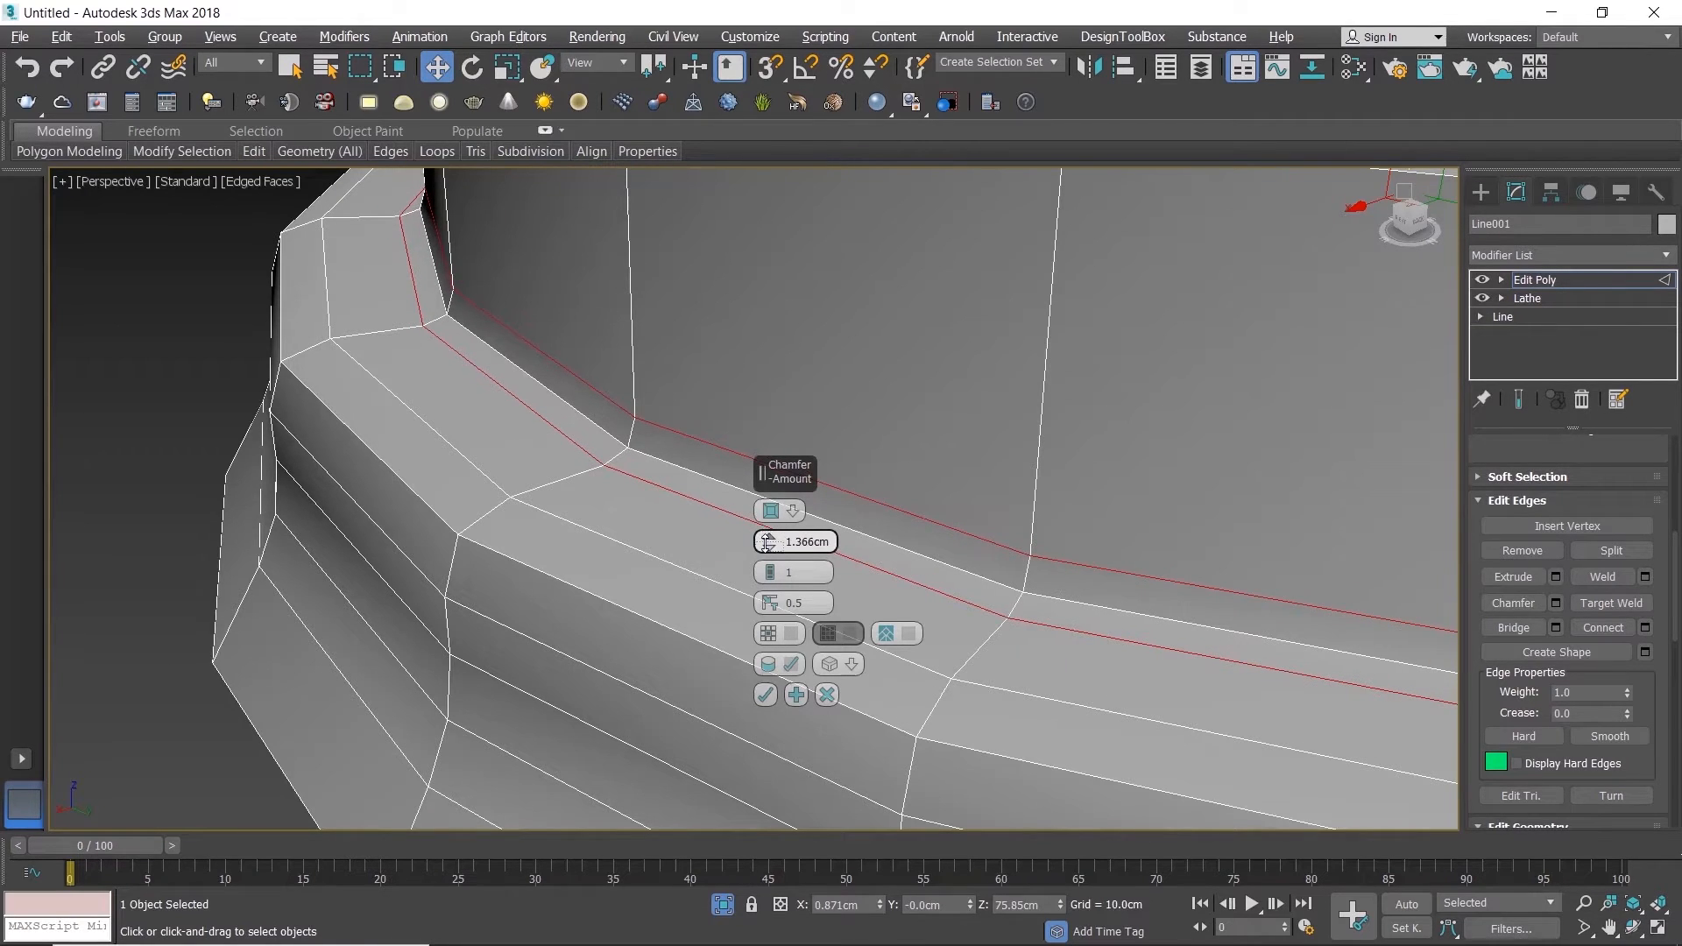
{"action": "left_click", "coordinate": [766, 695]}
Step: Select the first pair of opposite radial edges on the lid's top rim, just off its centre line, and raise them slightly using a Z offset
{"action": "scroll", "coordinate": [549, 597], "scroll_direction": "down", "scroll_amount": 5}
{"action": "scroll", "coordinate": [767, 454], "scroll_direction": "up", "scroll_amount": 5}
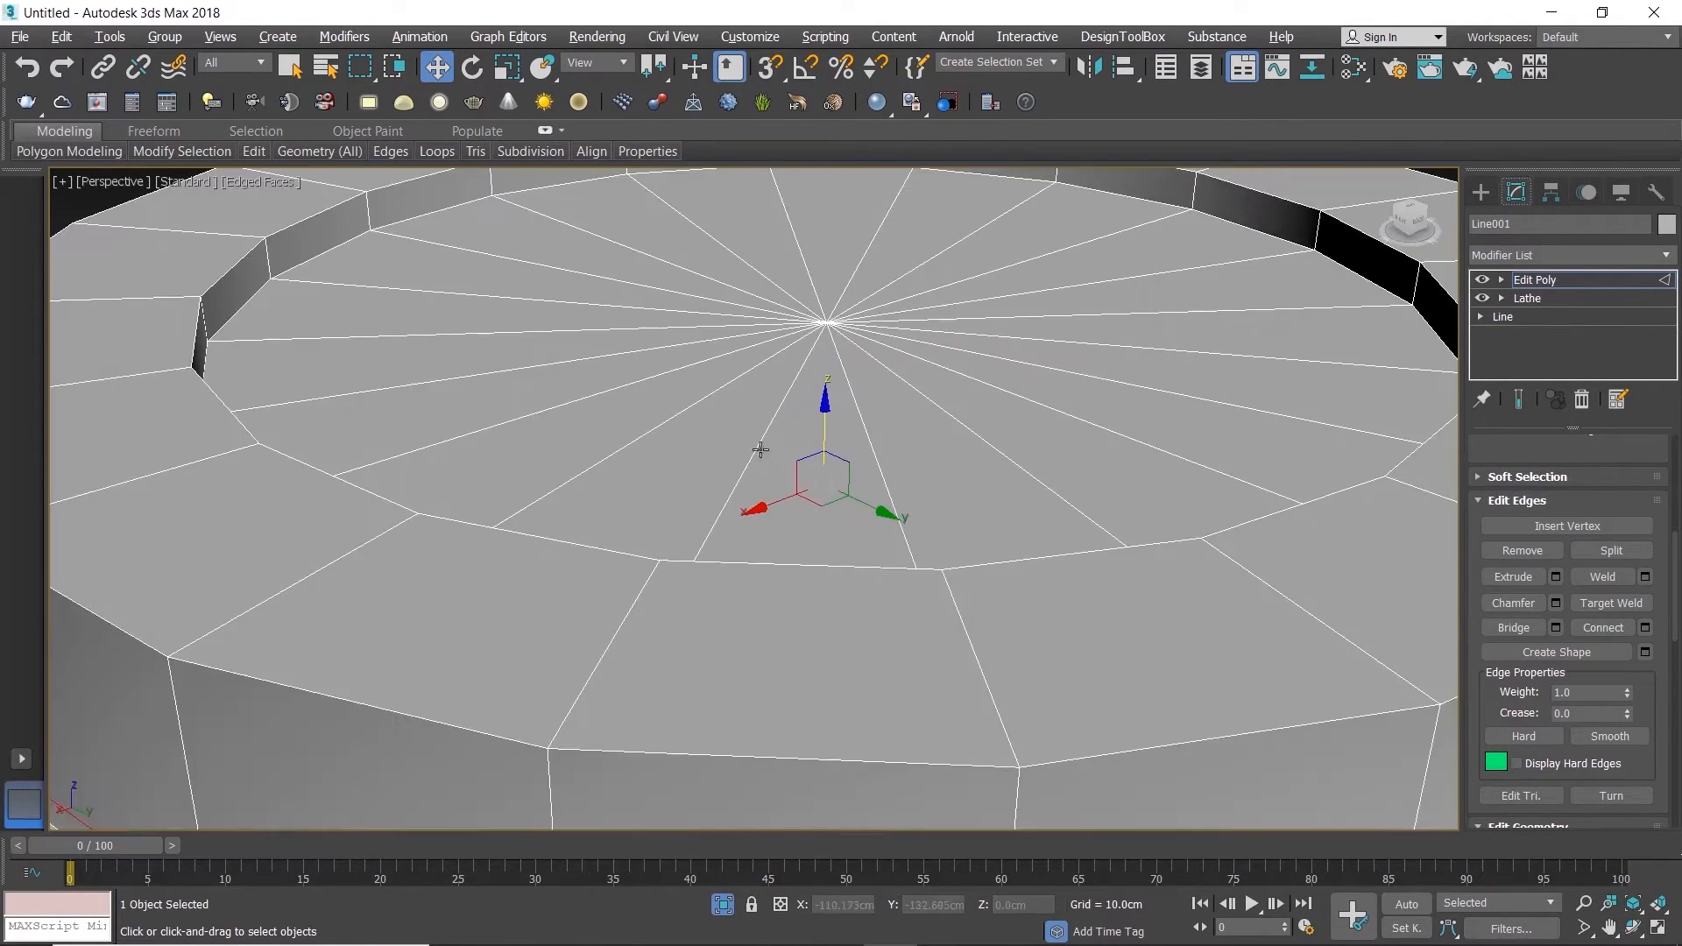
{"action": "scroll", "coordinate": [470, 372], "scroll_direction": "down", "scroll_amount": 5}
{"action": "scroll", "coordinate": [760, 450], "scroll_direction": "up", "scroll_amount": 3}
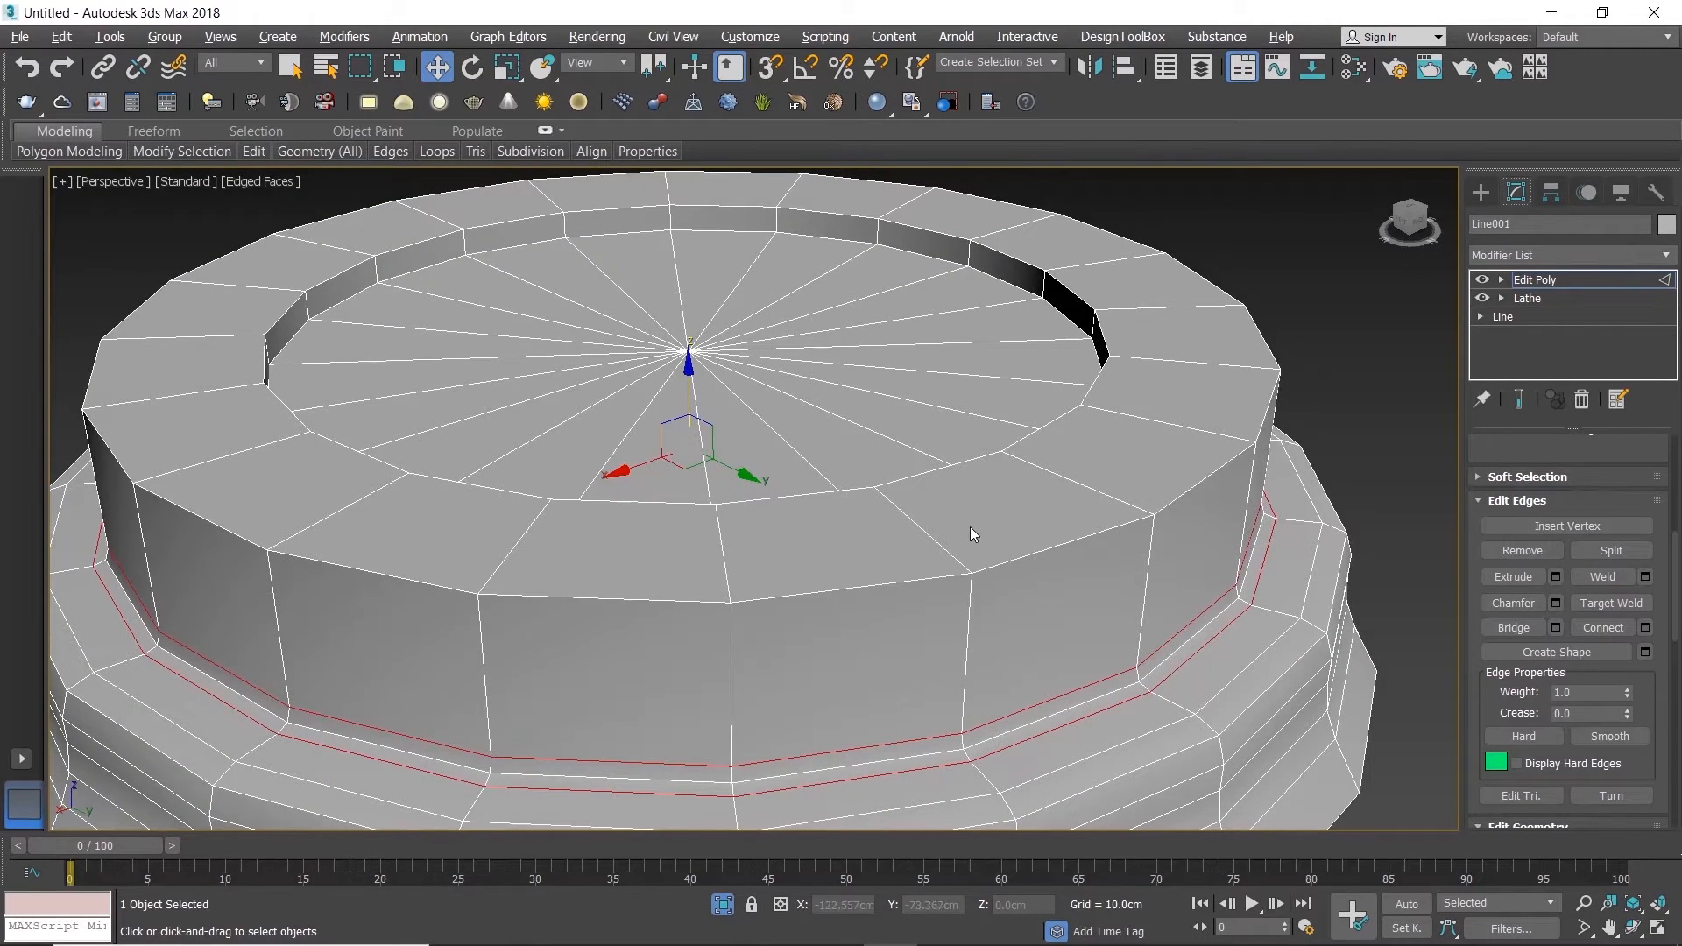
{"action": "right_click", "coordinate": [1379, 561]}
{"action": "scroll", "coordinate": [1564, 612], "scroll_direction": "up", "scroll_amount": 5}
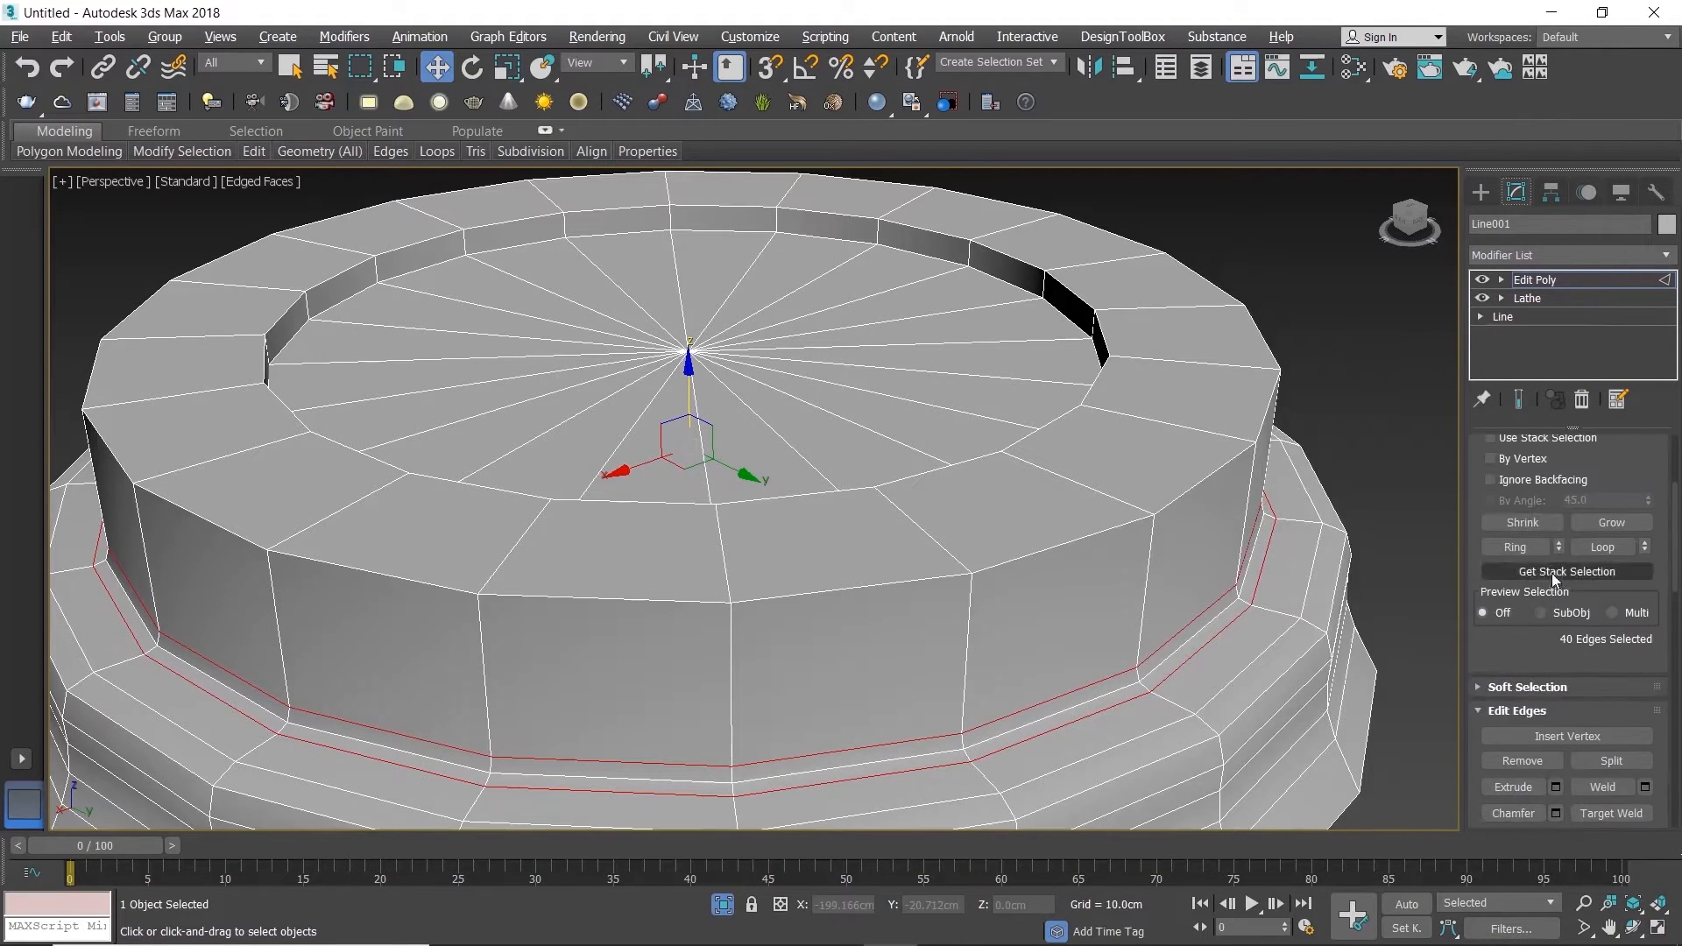
{"action": "left_click", "coordinate": [1546, 488]}
{"action": "left_click", "coordinate": [1535, 490]}
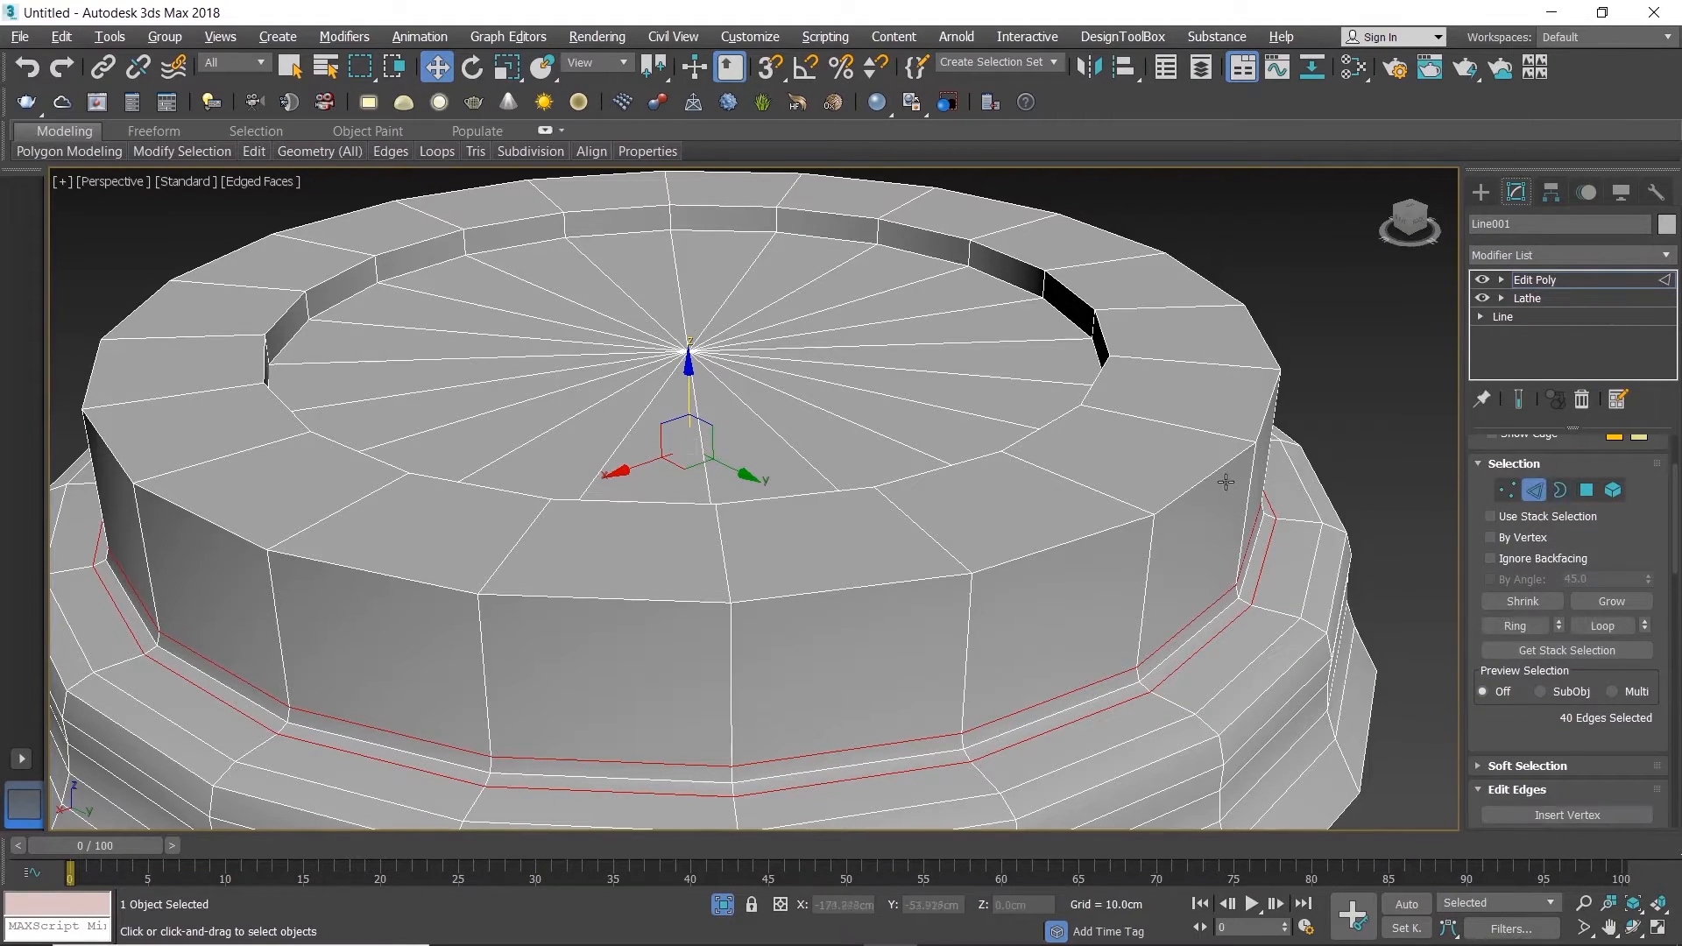
{"action": "left_click", "coordinate": [1213, 458]}
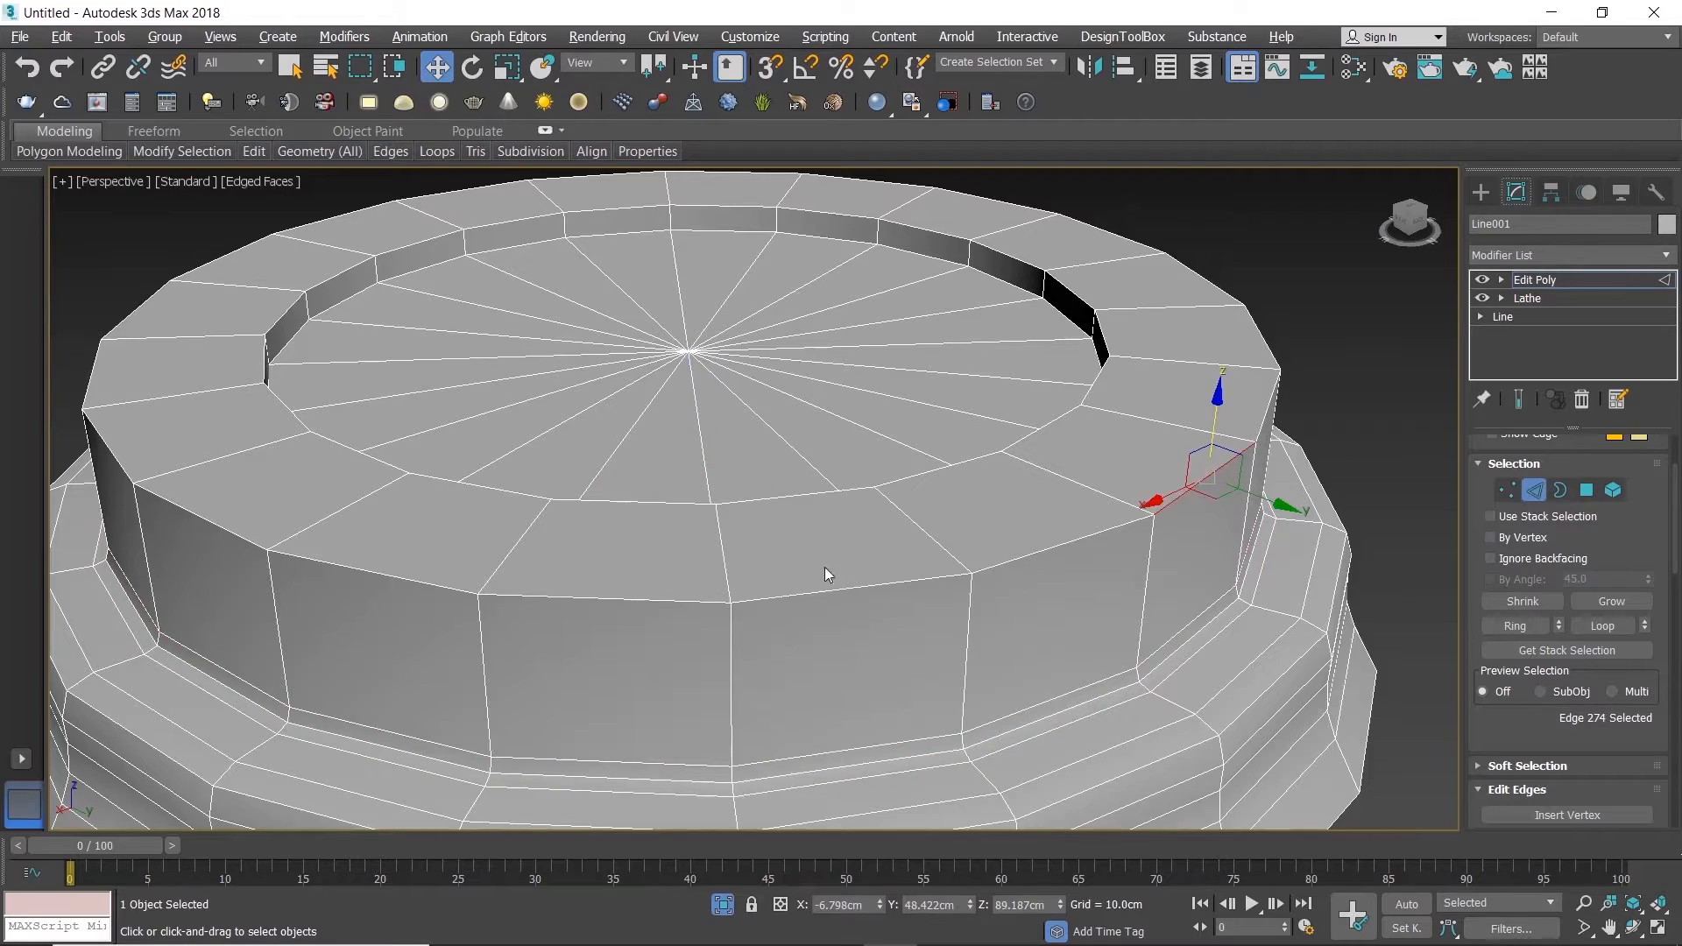
{"action": "left_click", "coordinate": [921, 527]}
{"action": "scroll", "coordinate": [921, 527], "scroll_direction": "down", "scroll_amount": 3}
{"action": "middle_click_drag", "start_coordinate": [921, 527], "coordinate": [875, 627], "text": "alt"}
{"action": "left_click", "coordinate": [879, 245], "text": "ctrl"}
{"action": "right_click", "coordinate": [437, 67]}
{"action": "left_click_drag", "start_coordinate": [594, 338], "coordinate": [228, 345]}
{"action": "type", "text": "2"}
{"action": "key", "text": "Return"}
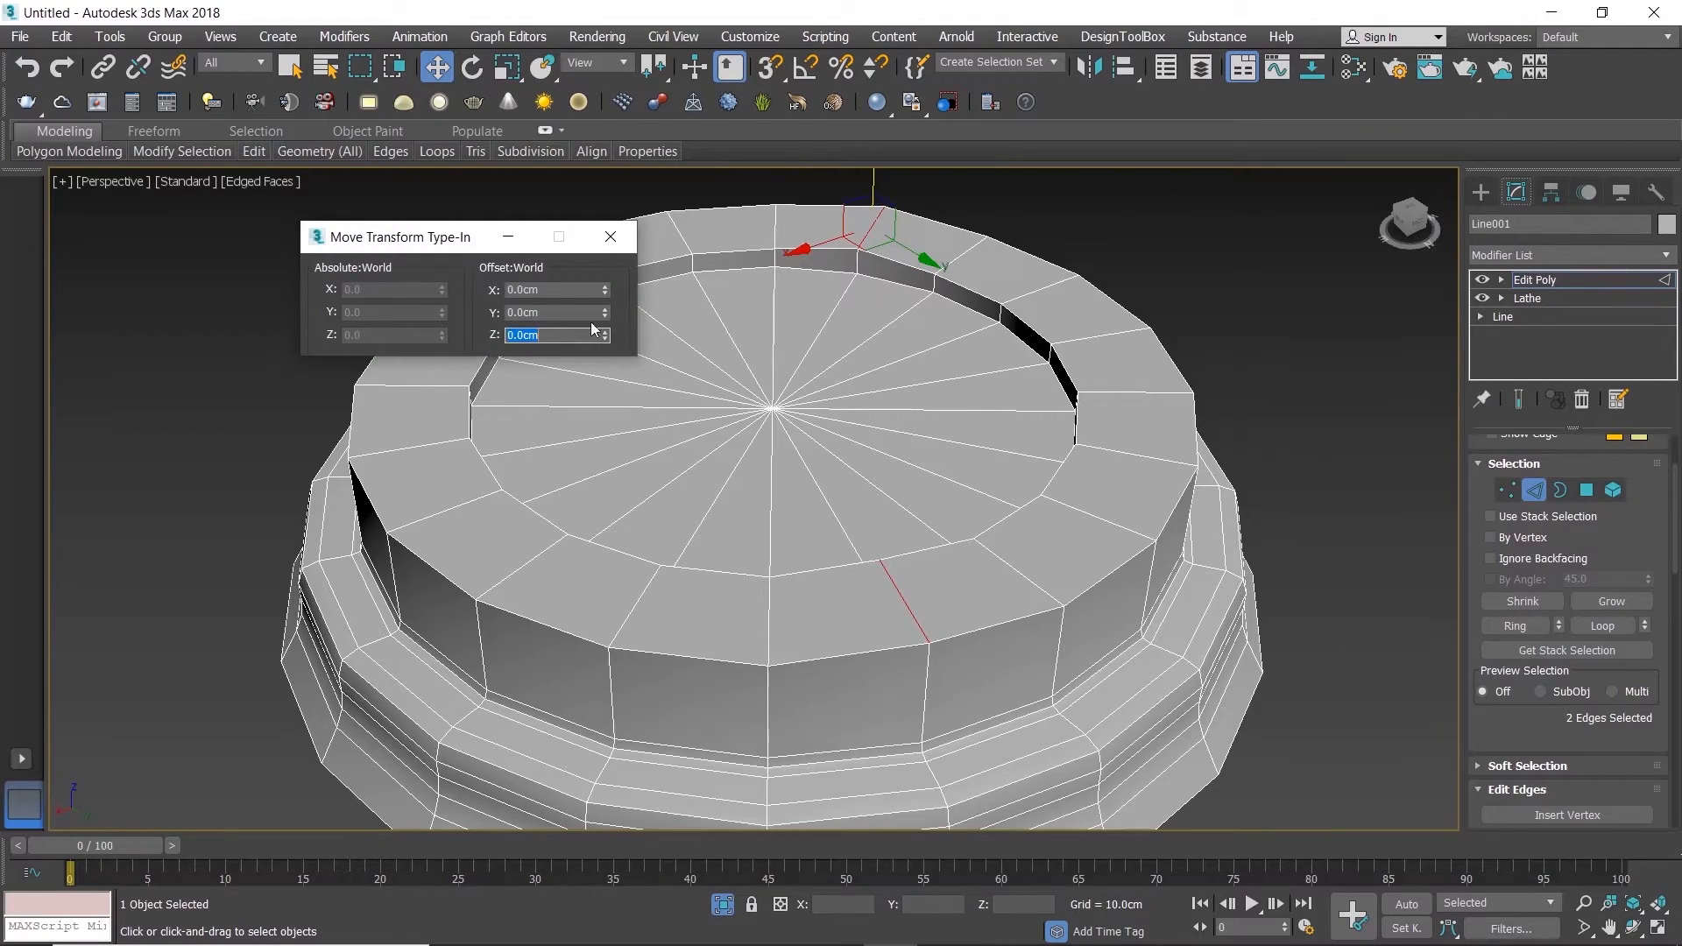
Step: Raise the next pair of opposite radial rim edges along Z, lifting them higher than the first pair
{"action": "left_click", "coordinate": [1037, 584]}
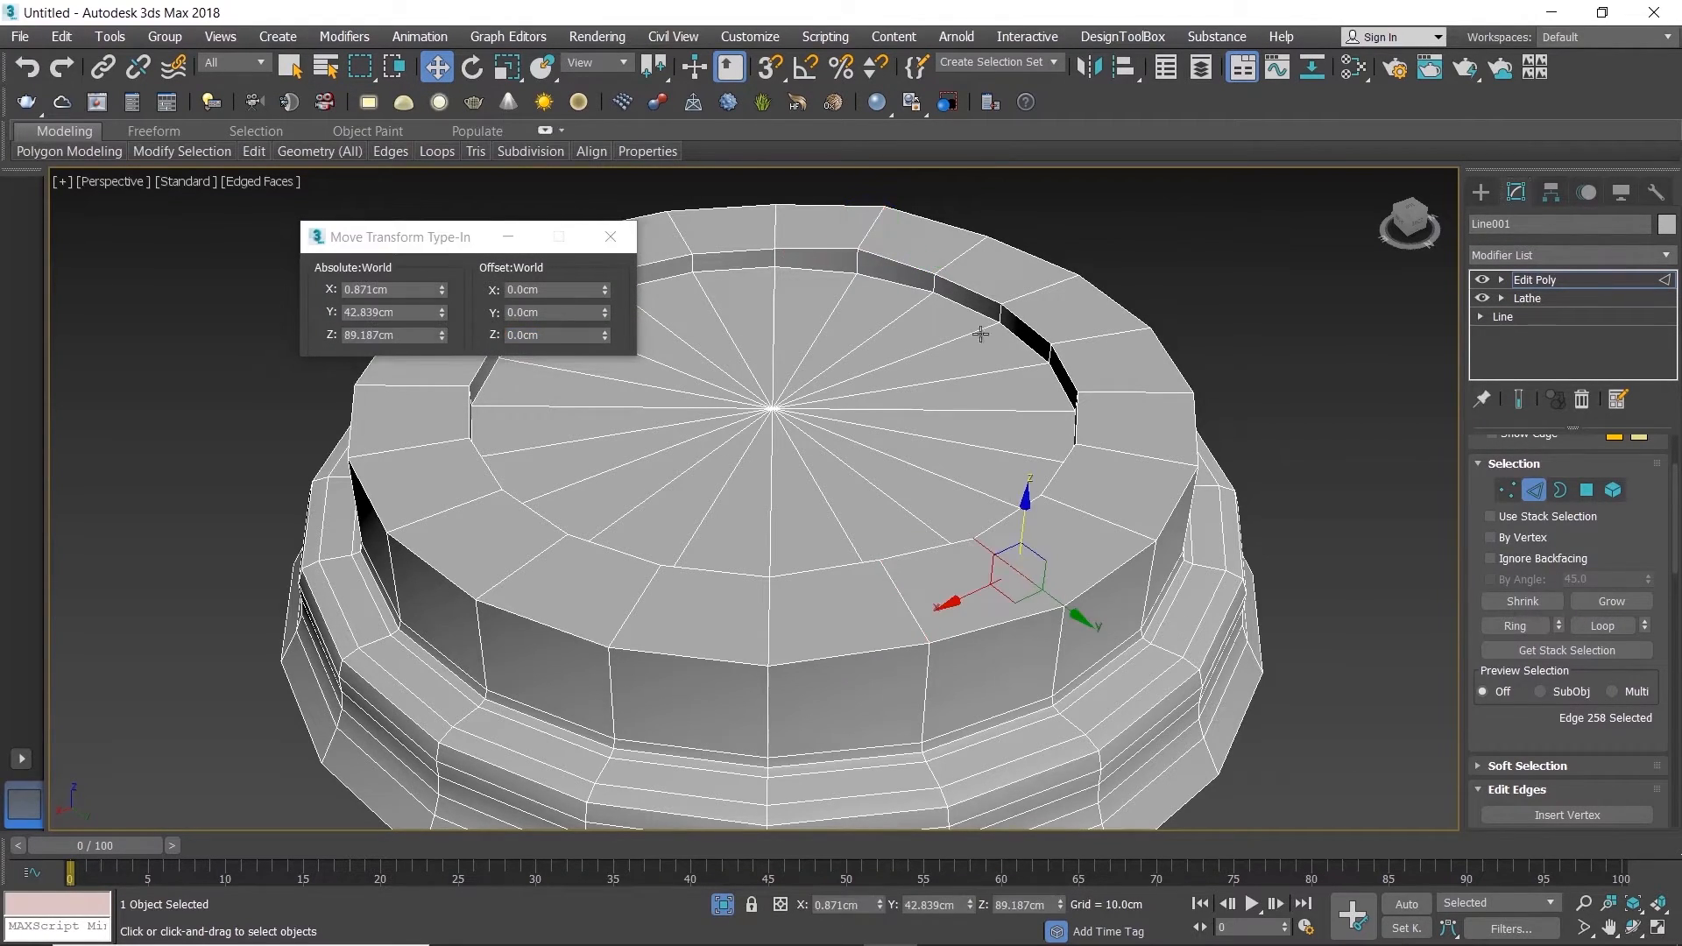
{"action": "left_click", "coordinate": [957, 255], "text": "ctrl"}
{"action": "left_click_drag", "start_coordinate": [598, 341], "coordinate": [211, 365]}
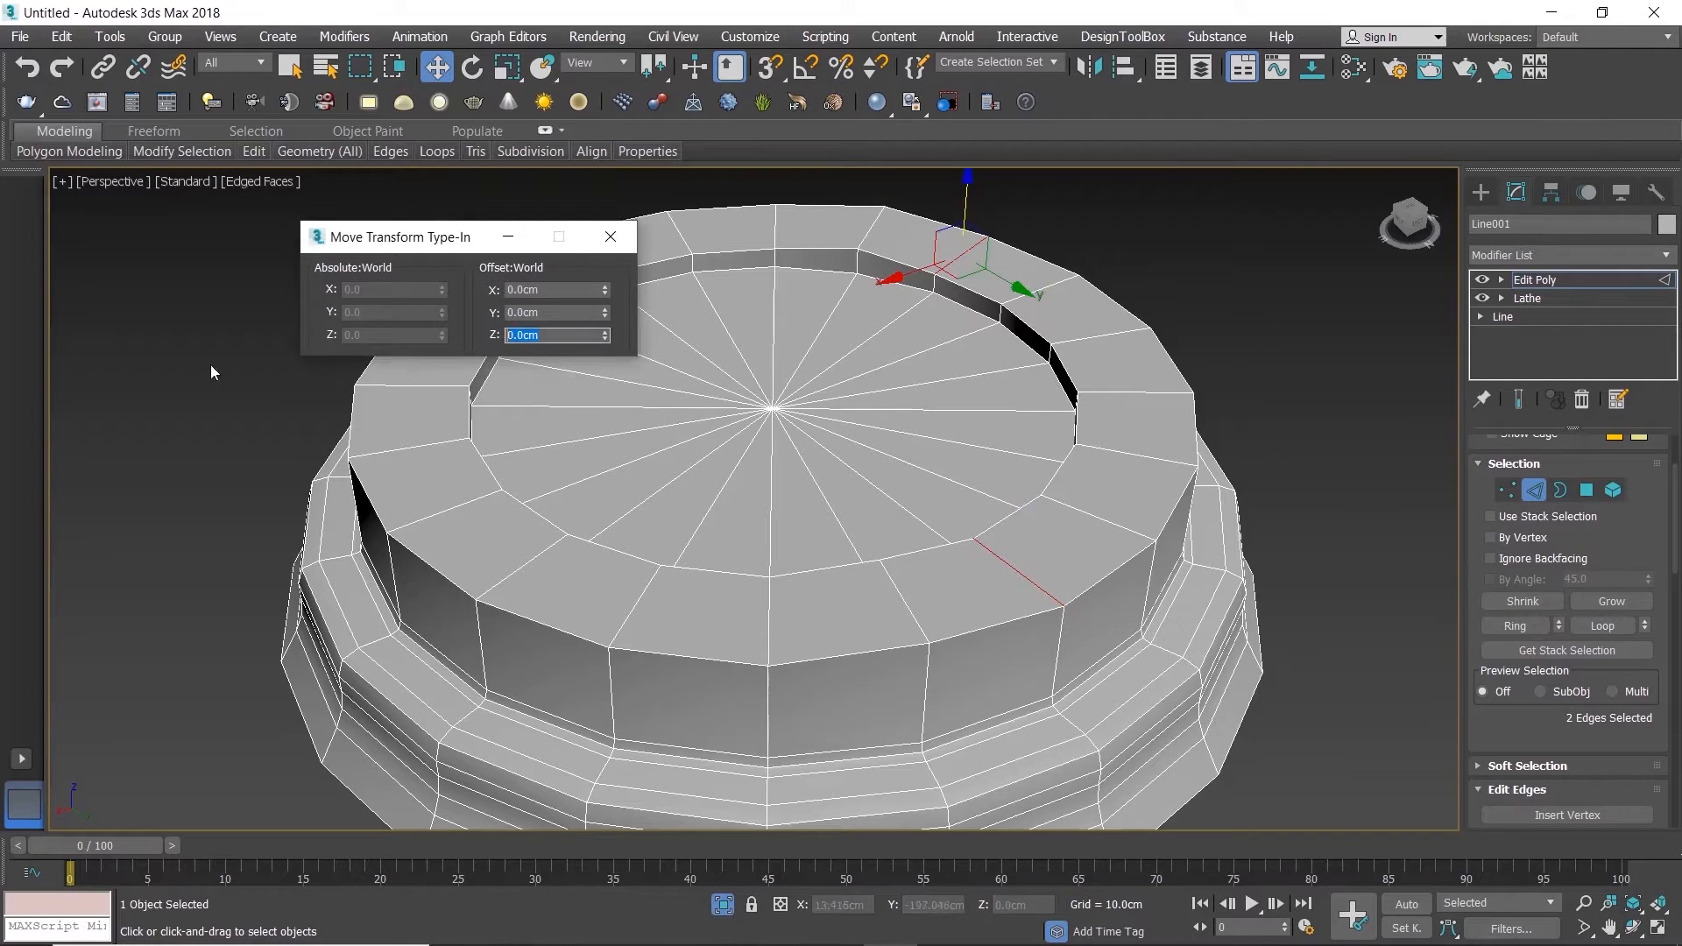
{"action": "key", "text": "Return"}
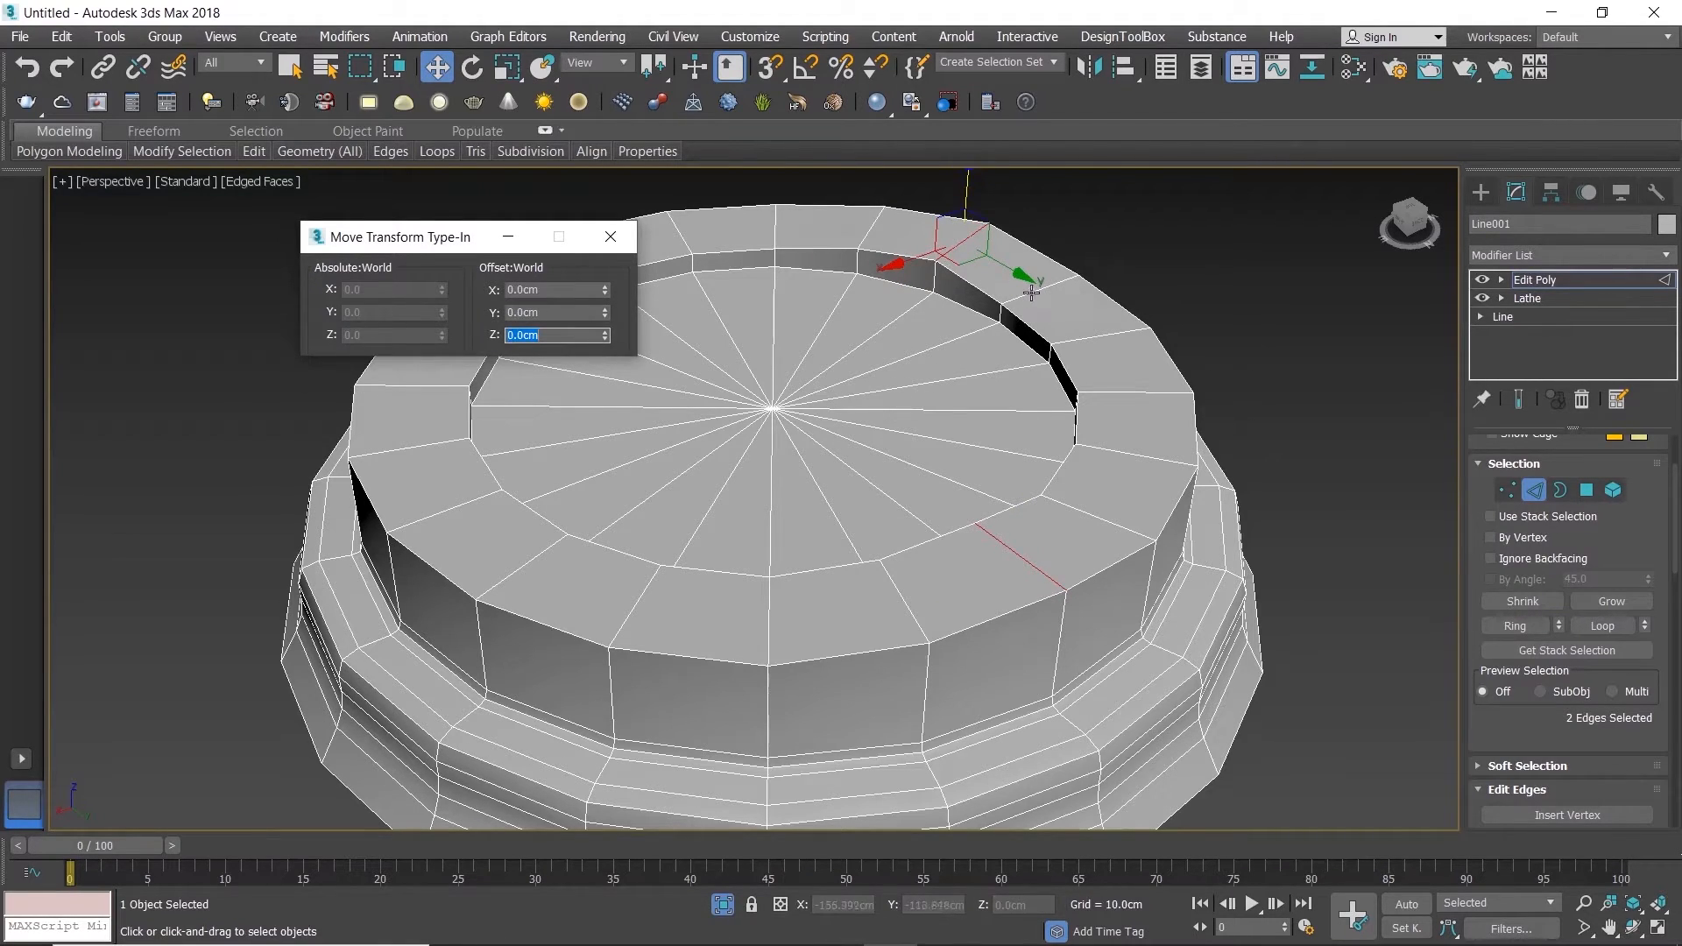
Step: Offset the third pair of opposite radial rim edges by 2 cm in Z to continue the rim's slope
{"action": "left_click", "coordinate": [1096, 512]}
{"action": "left_click", "coordinate": [566, 342]}
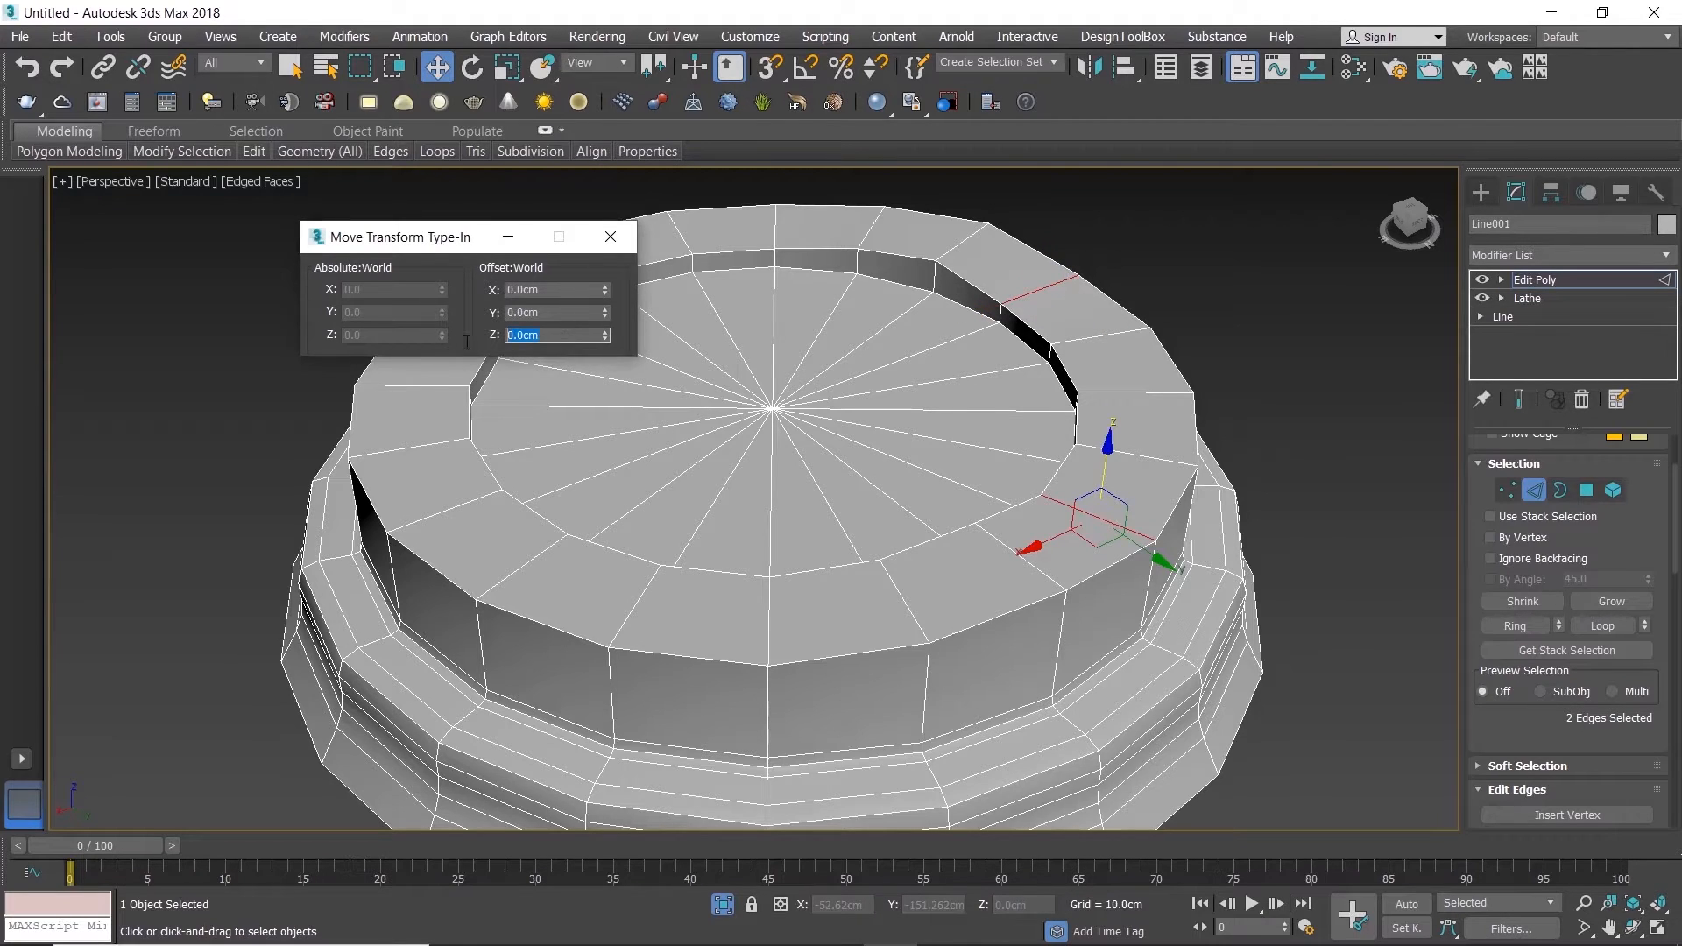
{"action": "type", "text": "2"}
{"action": "key", "text": "Return"}
Step: Select the three outermost radial edges on the rim's sloping side and raise them together along Z as its highest part
{"action": "left_click", "coordinate": [1090, 336]}
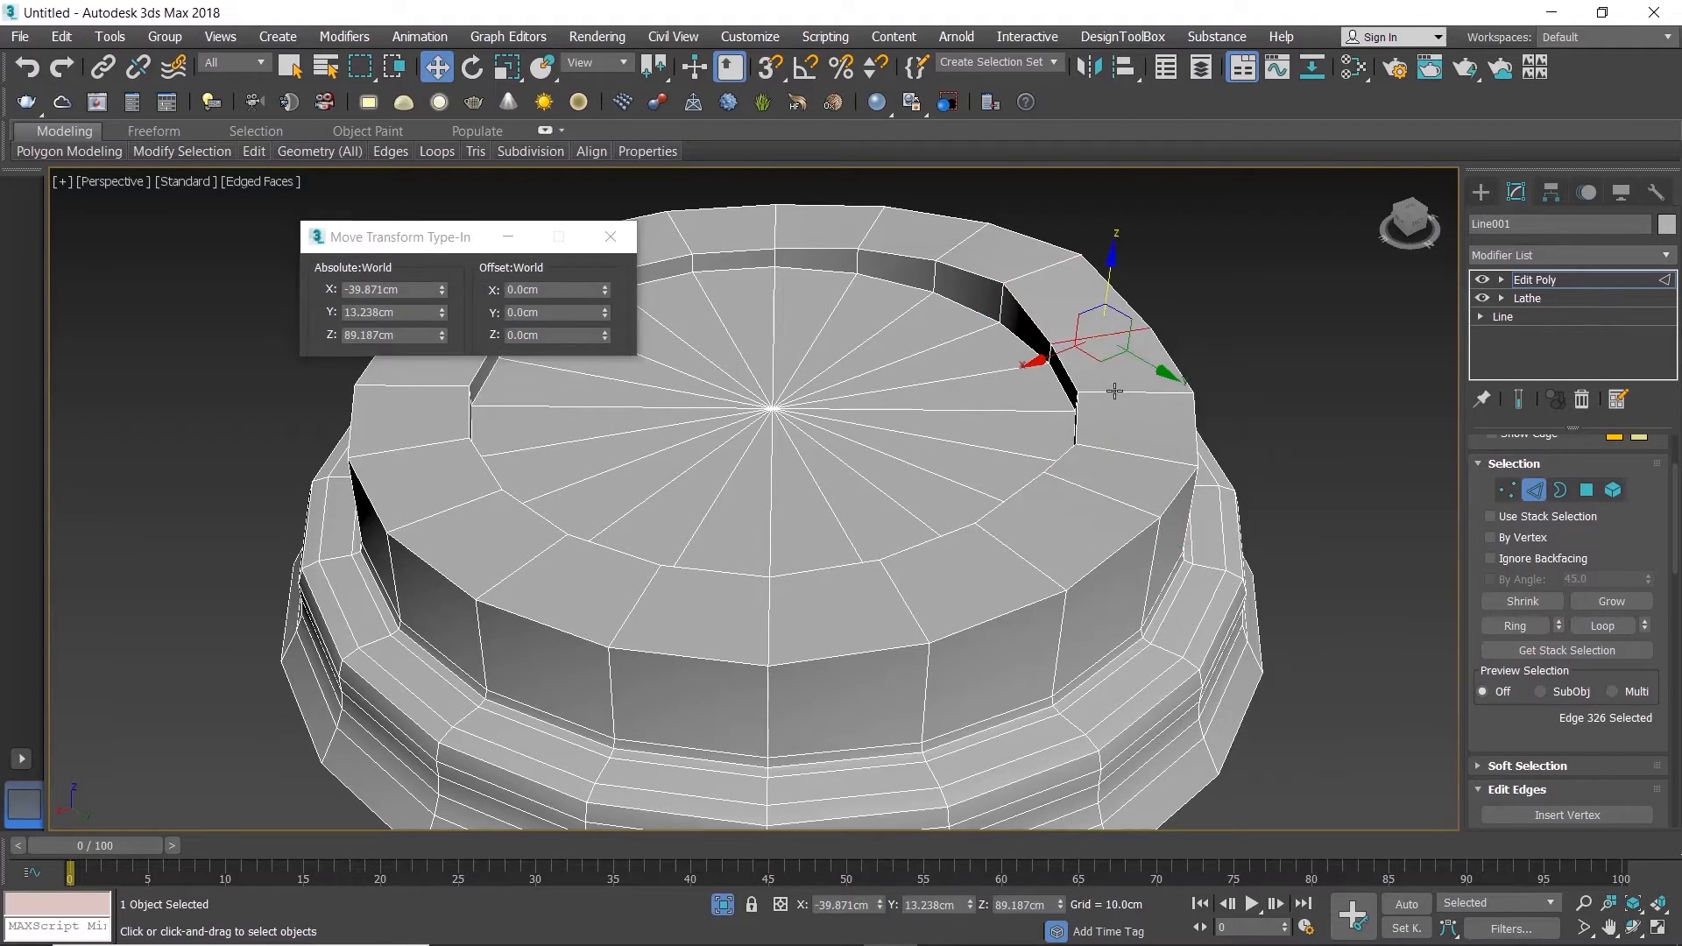
{"action": "left_click", "coordinate": [1136, 475], "text": "ctrl"}
{"action": "left_click", "coordinate": [1136, 457], "text": "ctrl"}
{"action": "left_click", "coordinate": [565, 336]}
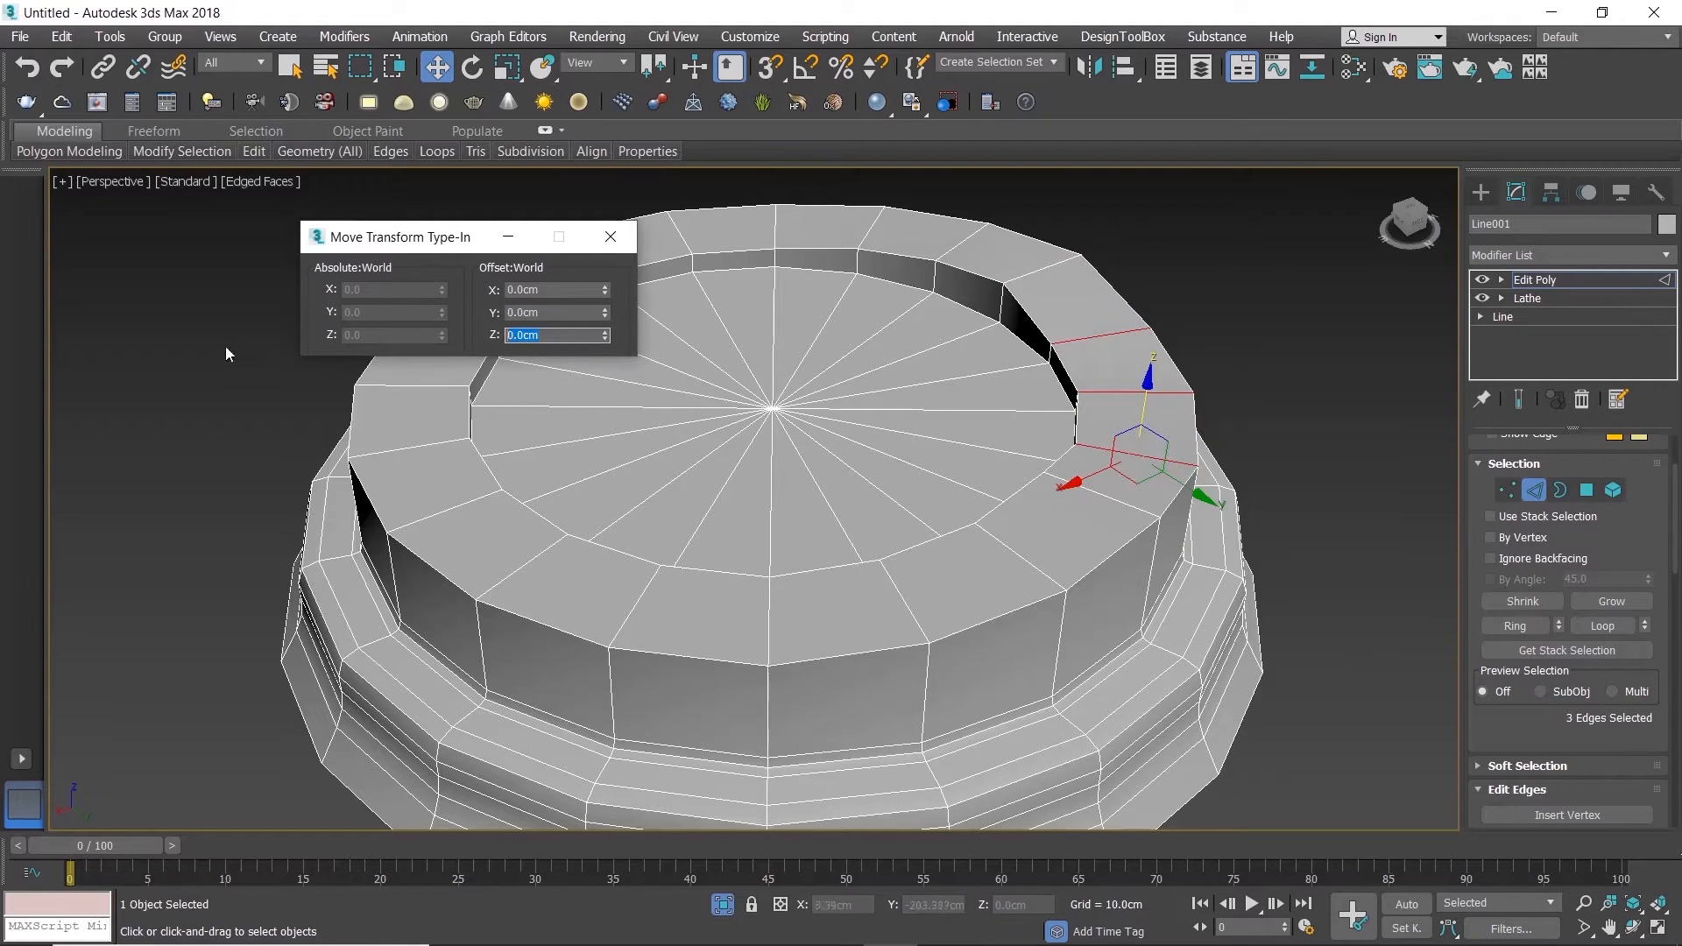
{"action": "type", "text": "2"}
{"action": "key", "text": "Return"}
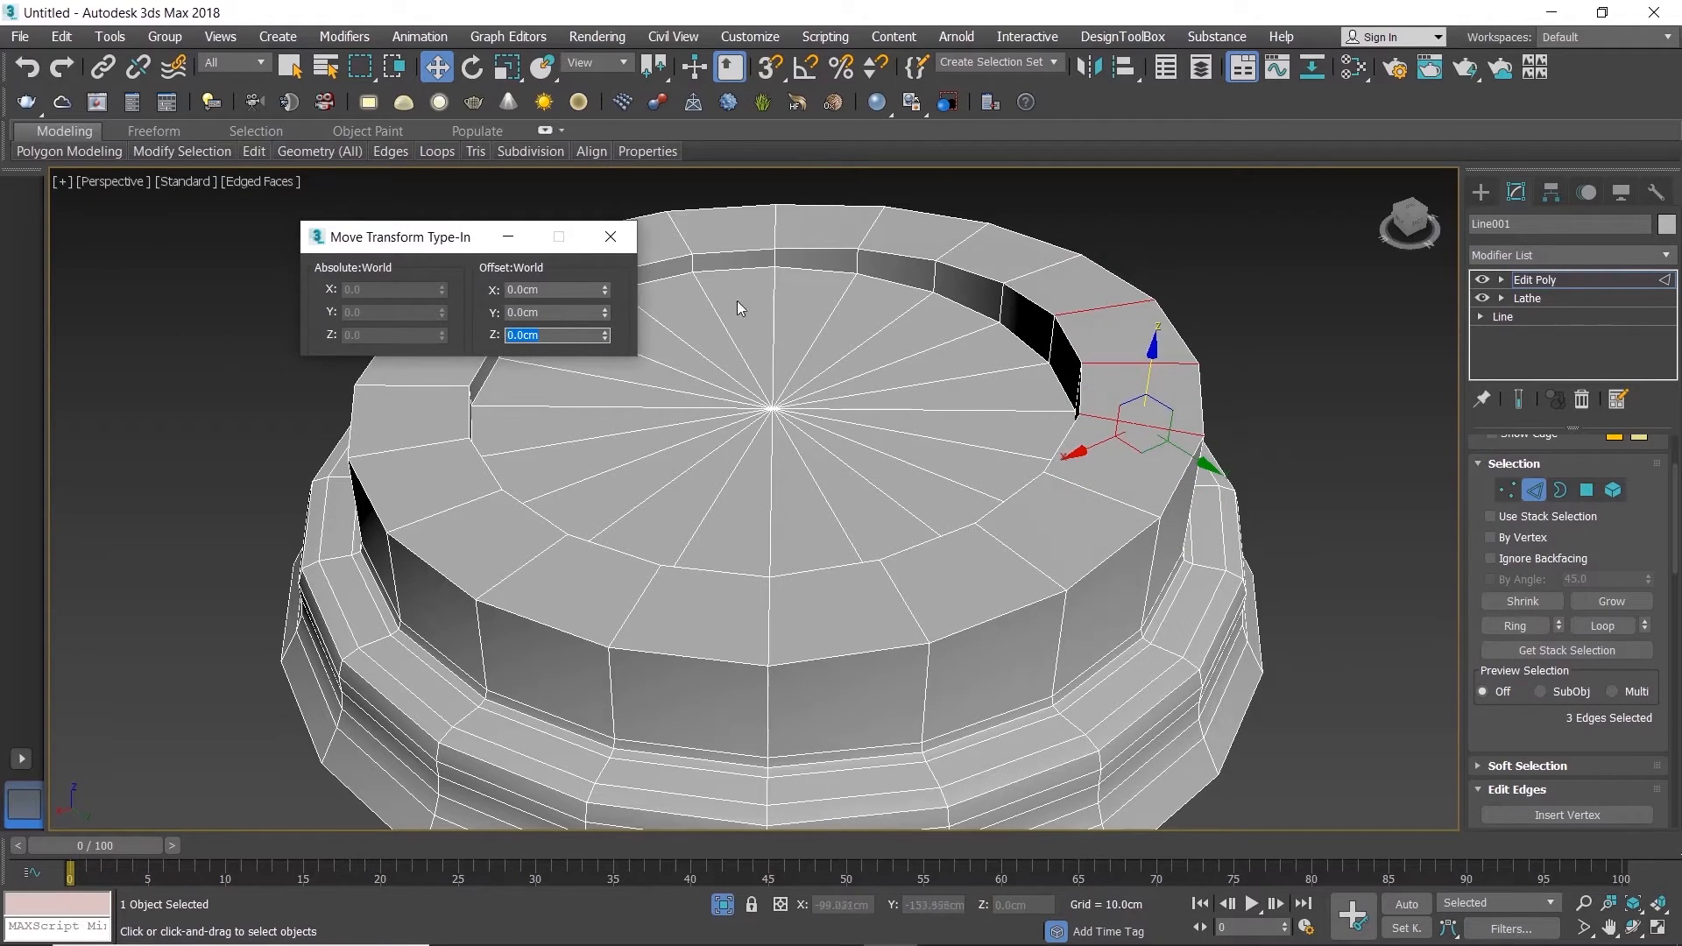
Step: Raise the pair of radial rim edges on the lid's centre line very slightly in Z and finish the numeric move
{"action": "left_click", "coordinate": [776, 607]}
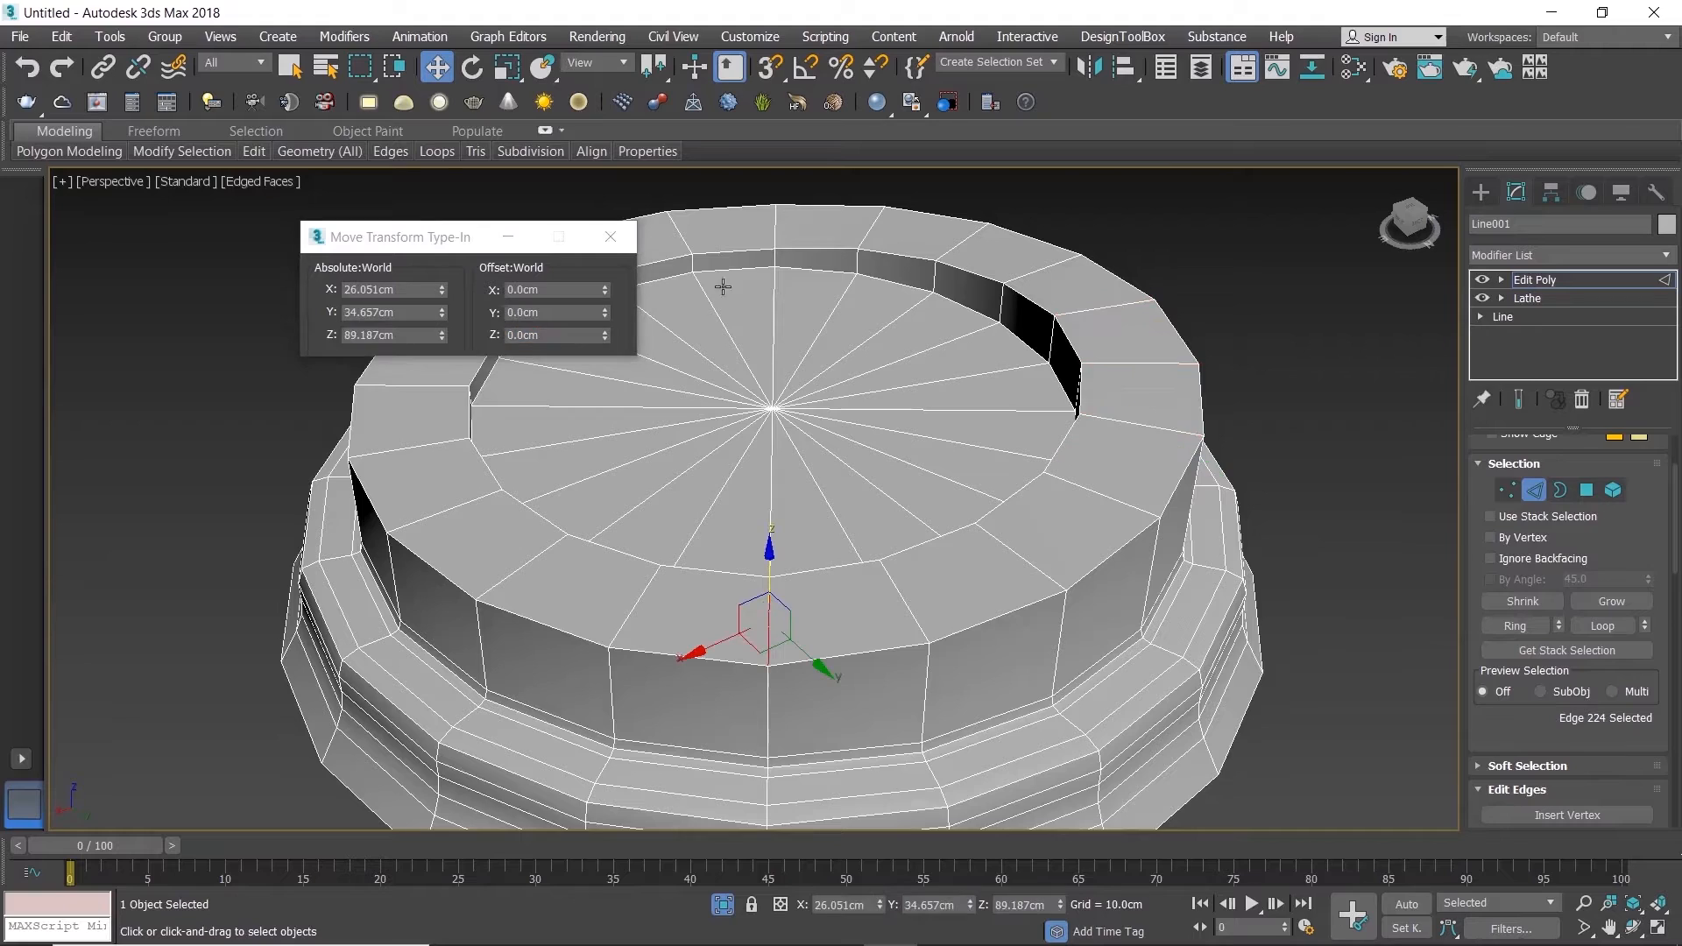
{"action": "left_click", "coordinate": [776, 230], "text": "ctrl"}
{"action": "left_click", "coordinate": [580, 338]}
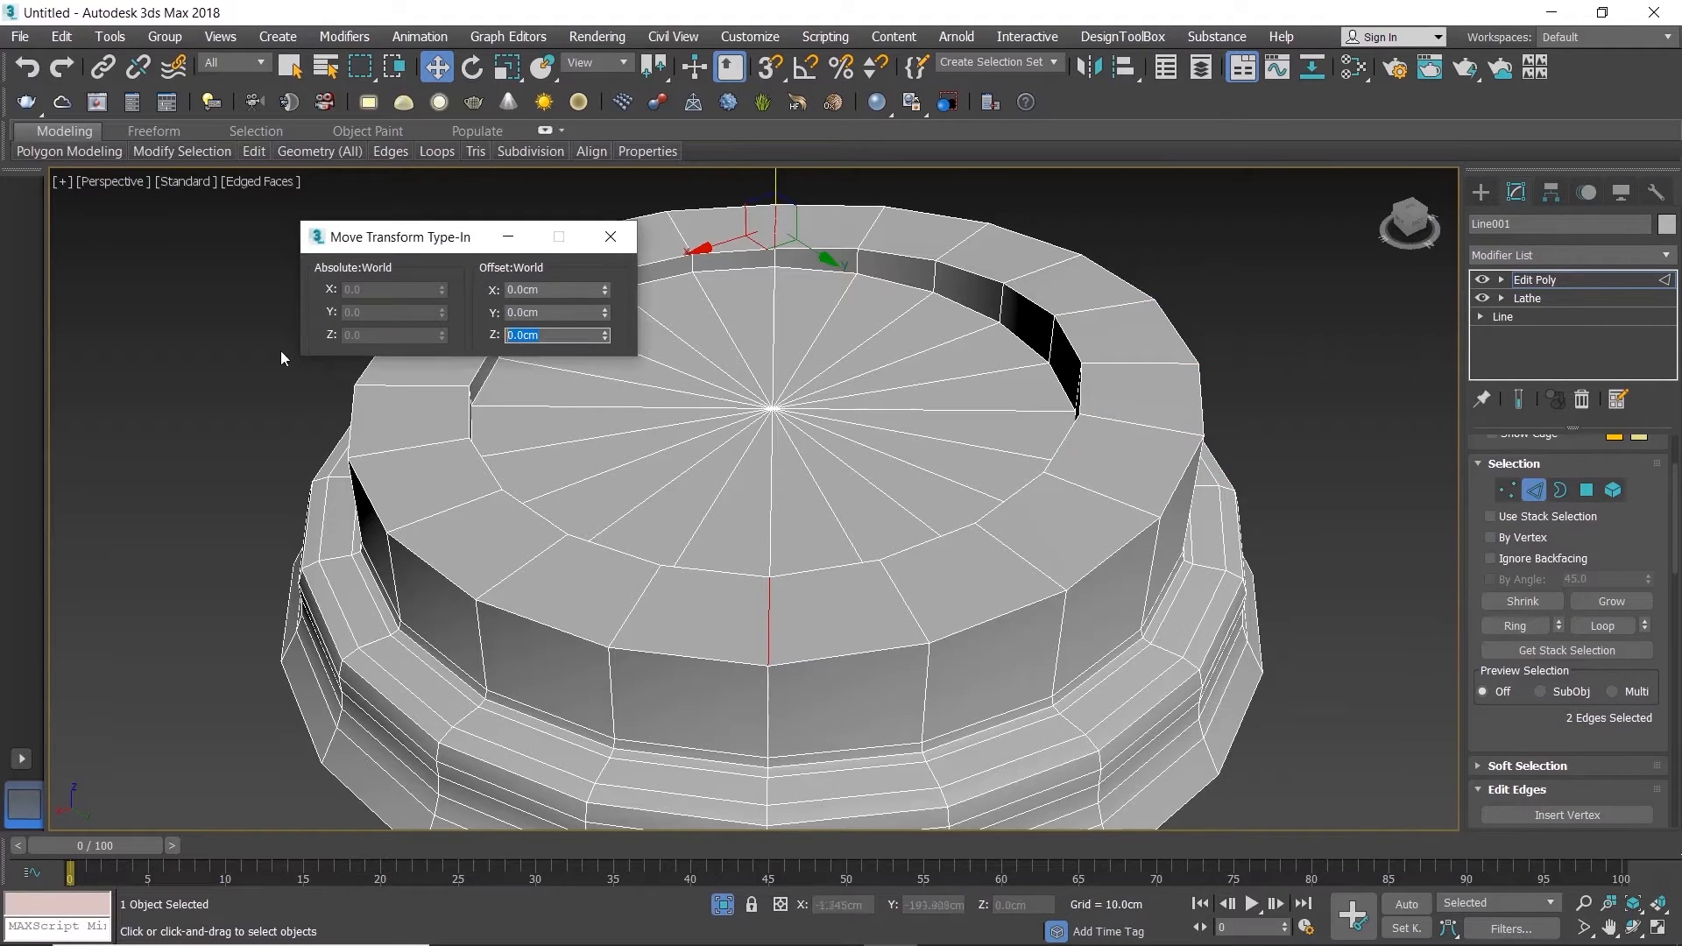
{"action": "key", "text": "Return"}
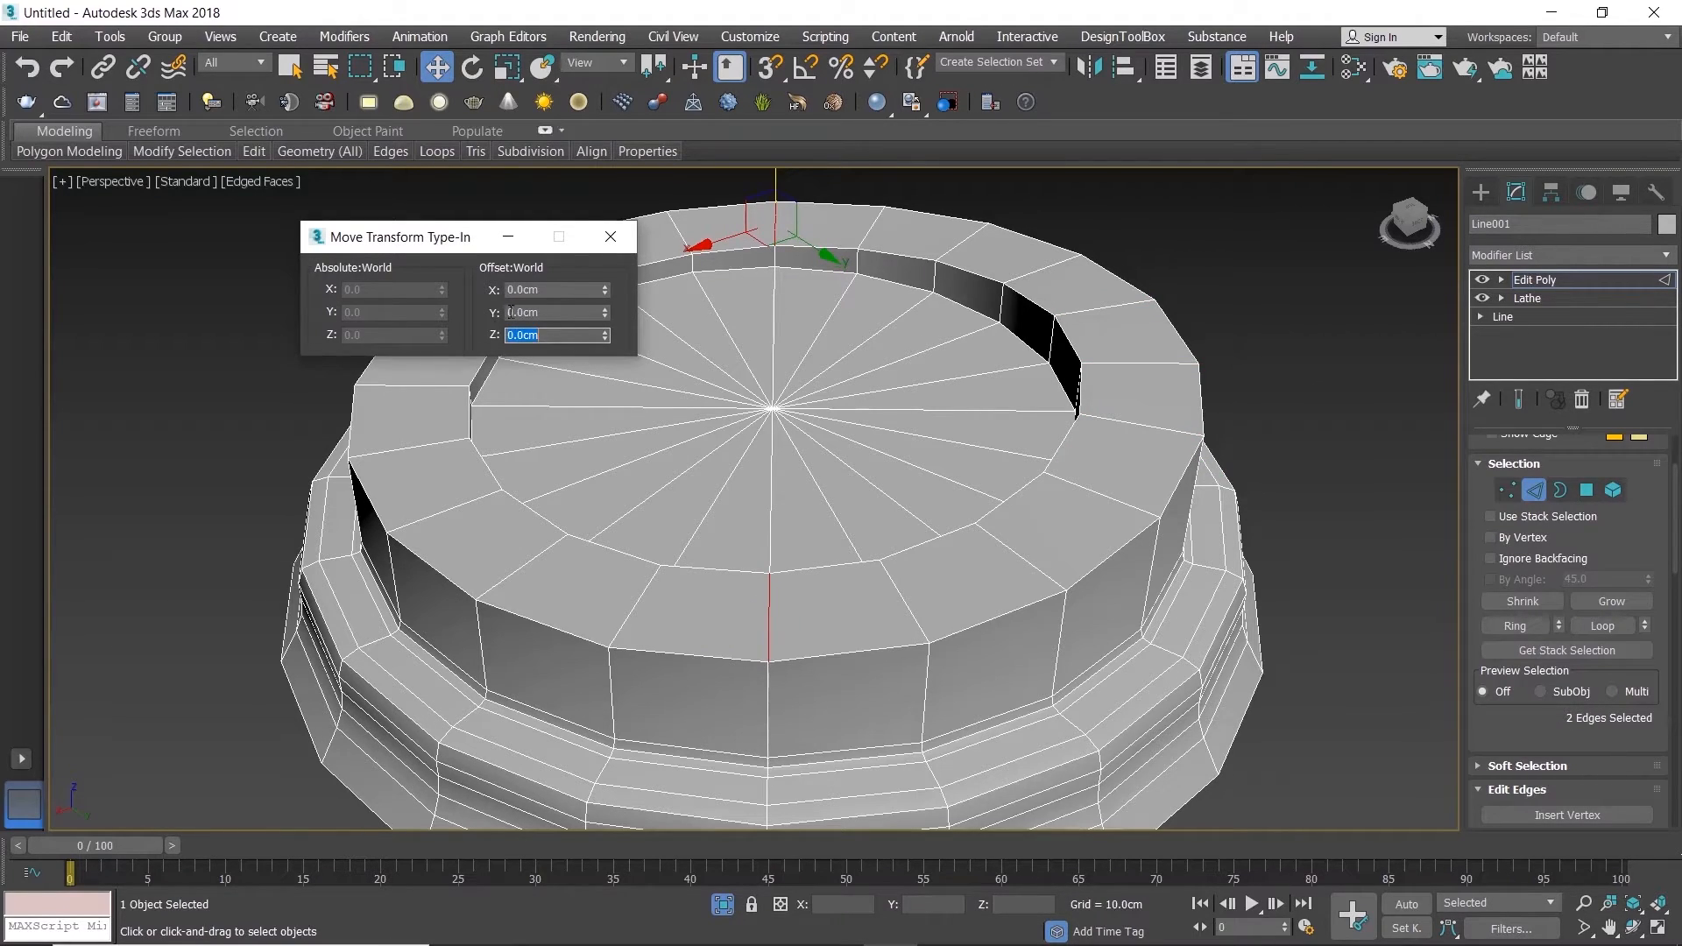
{"action": "left_click", "coordinate": [618, 251]}
Step: Chamfer the outer edge loop of the lid's top rim by about 2.9 cm with edge tension 0.5
{"action": "mouse_move", "coordinate": [736, 444]}
{"action": "middle_mouse_down", "text": "alt"}
{"action": "mouse_move", "coordinate": [796, 451]}
{"action": "mouse_move", "coordinate": [724, 447]}
{"action": "middle_mouse_up", "text": "alt"}
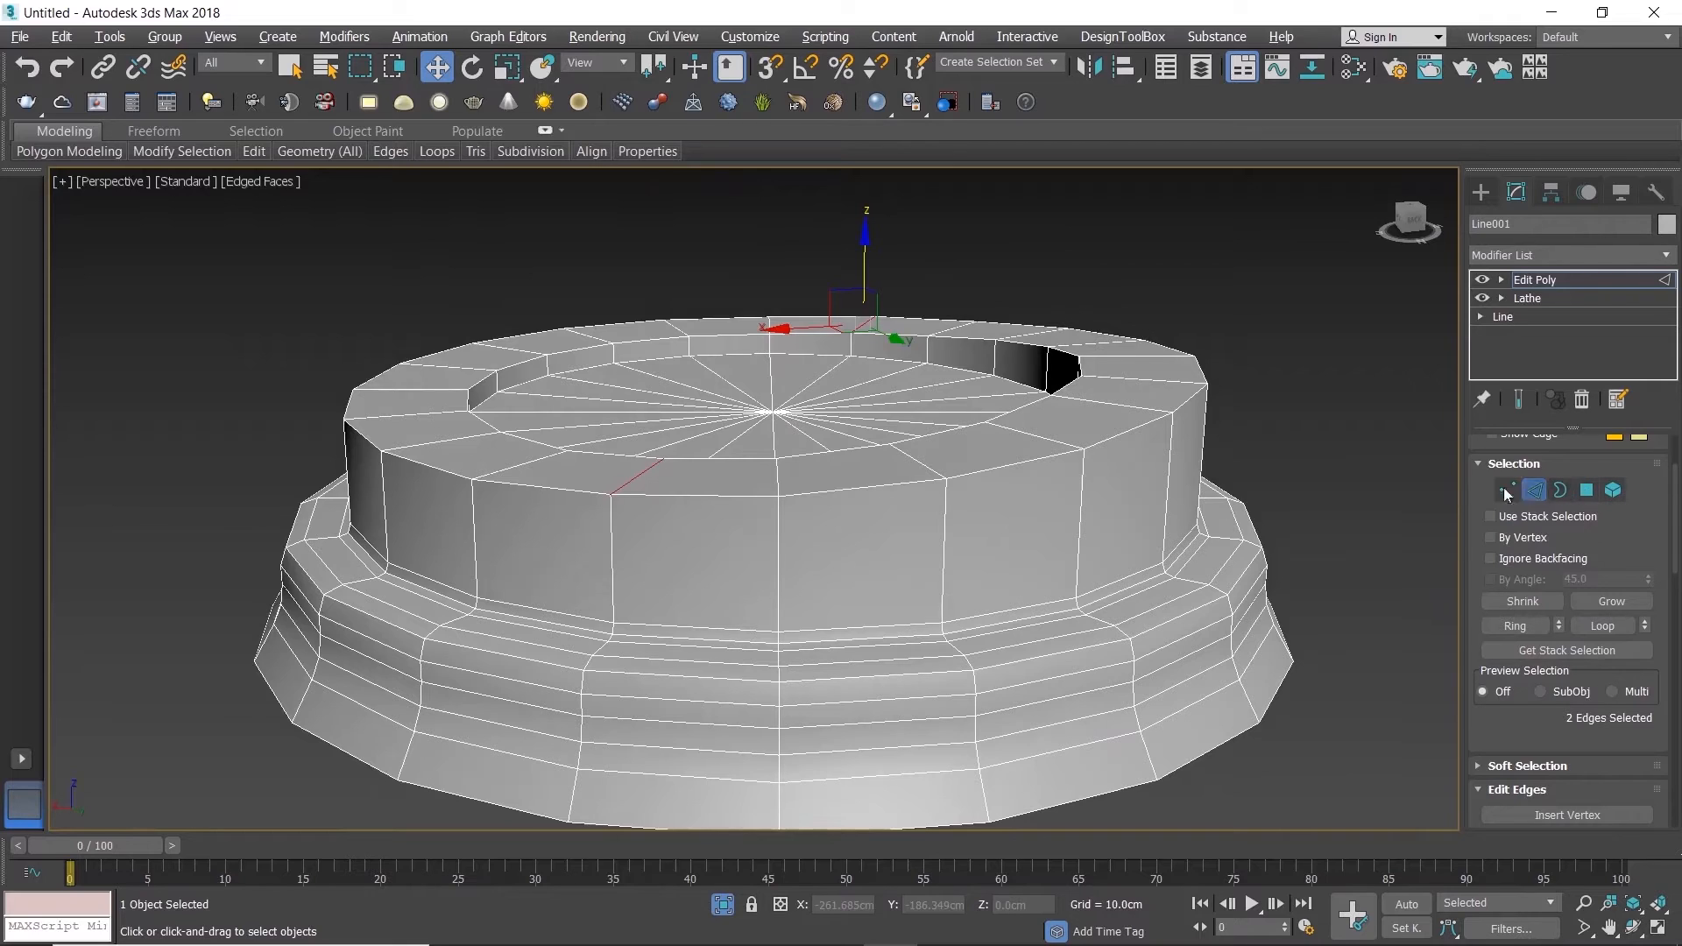
{"action": "double_click", "coordinate": [902, 483]}
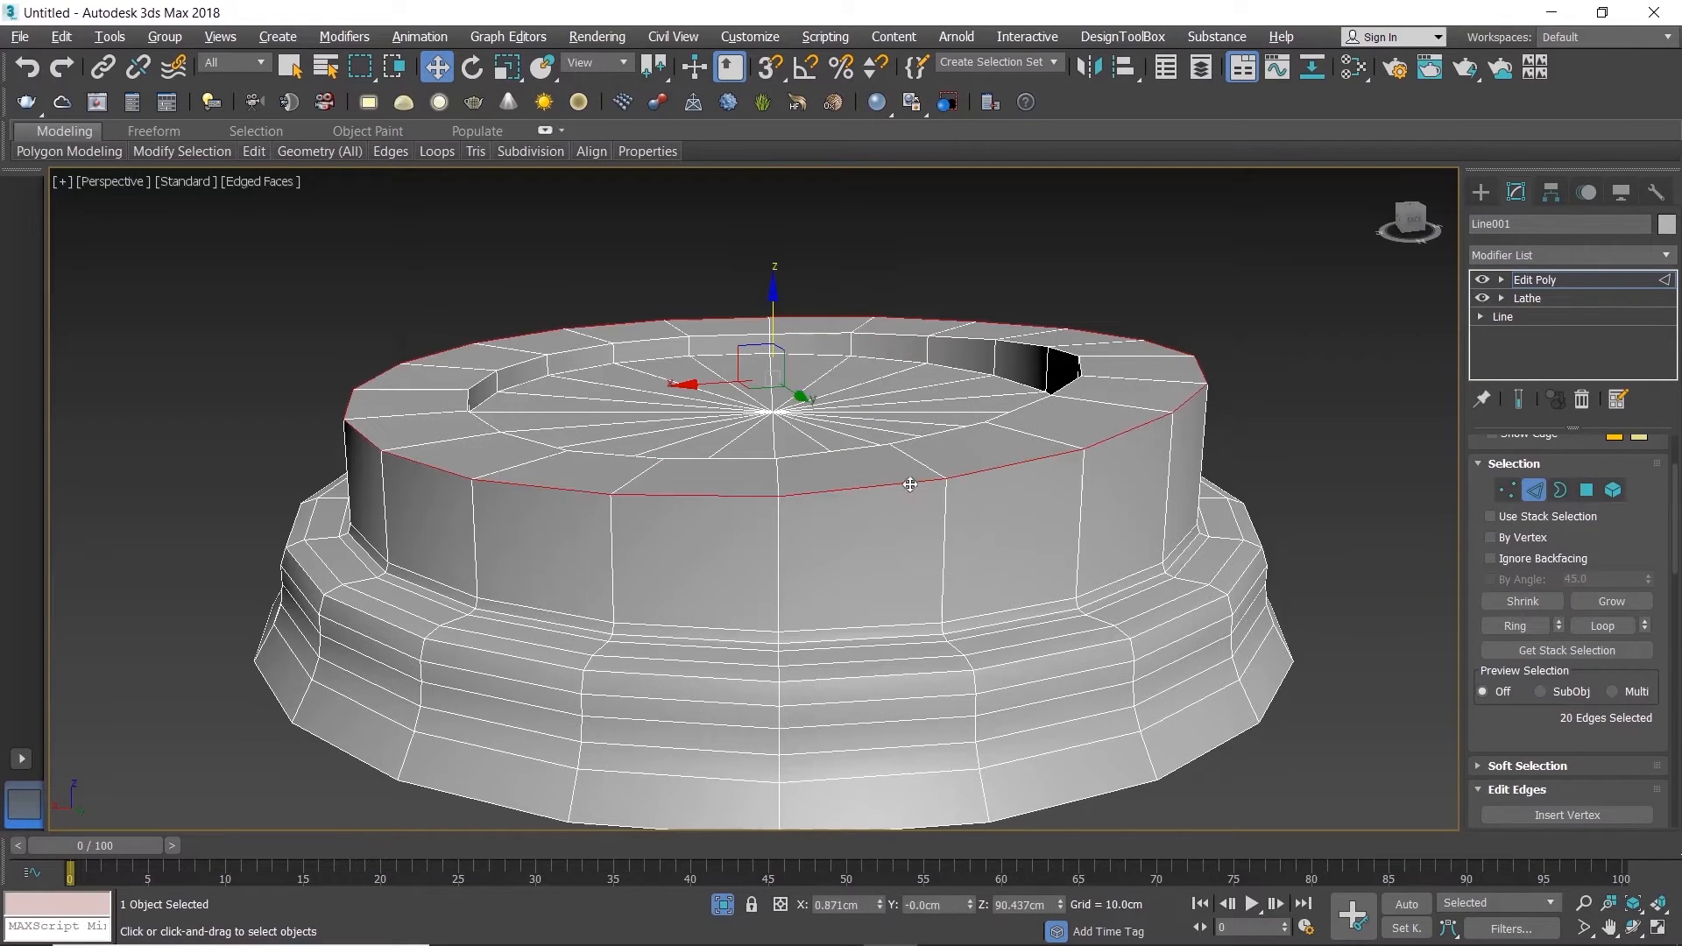
{"action": "scroll", "coordinate": [1590, 692], "scroll_direction": "down", "scroll_amount": 3}
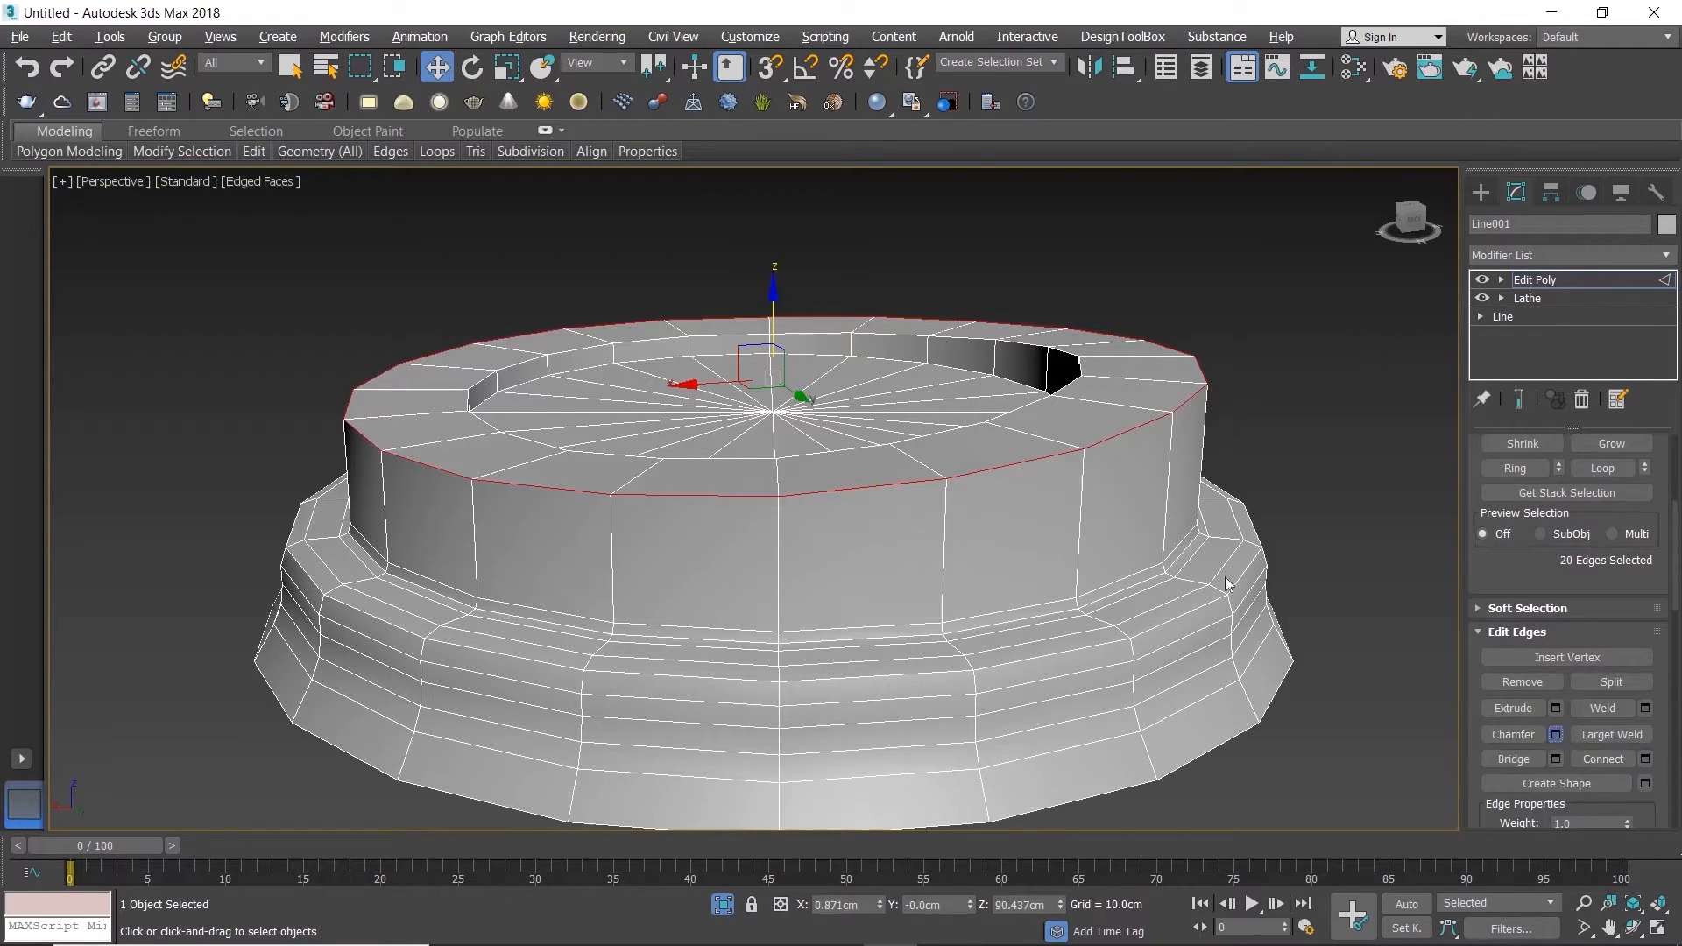
{"action": "scroll", "coordinate": [745, 478], "scroll_direction": "up", "scroll_amount": 2}
{"action": "mouse_move", "coordinate": [770, 543]}
{"action": "left_mouse_down"}
{"action": "mouse_move", "coordinate": [768, 522]}
{"action": "mouse_move", "coordinate": [769, 549]}
{"action": "left_mouse_up"}
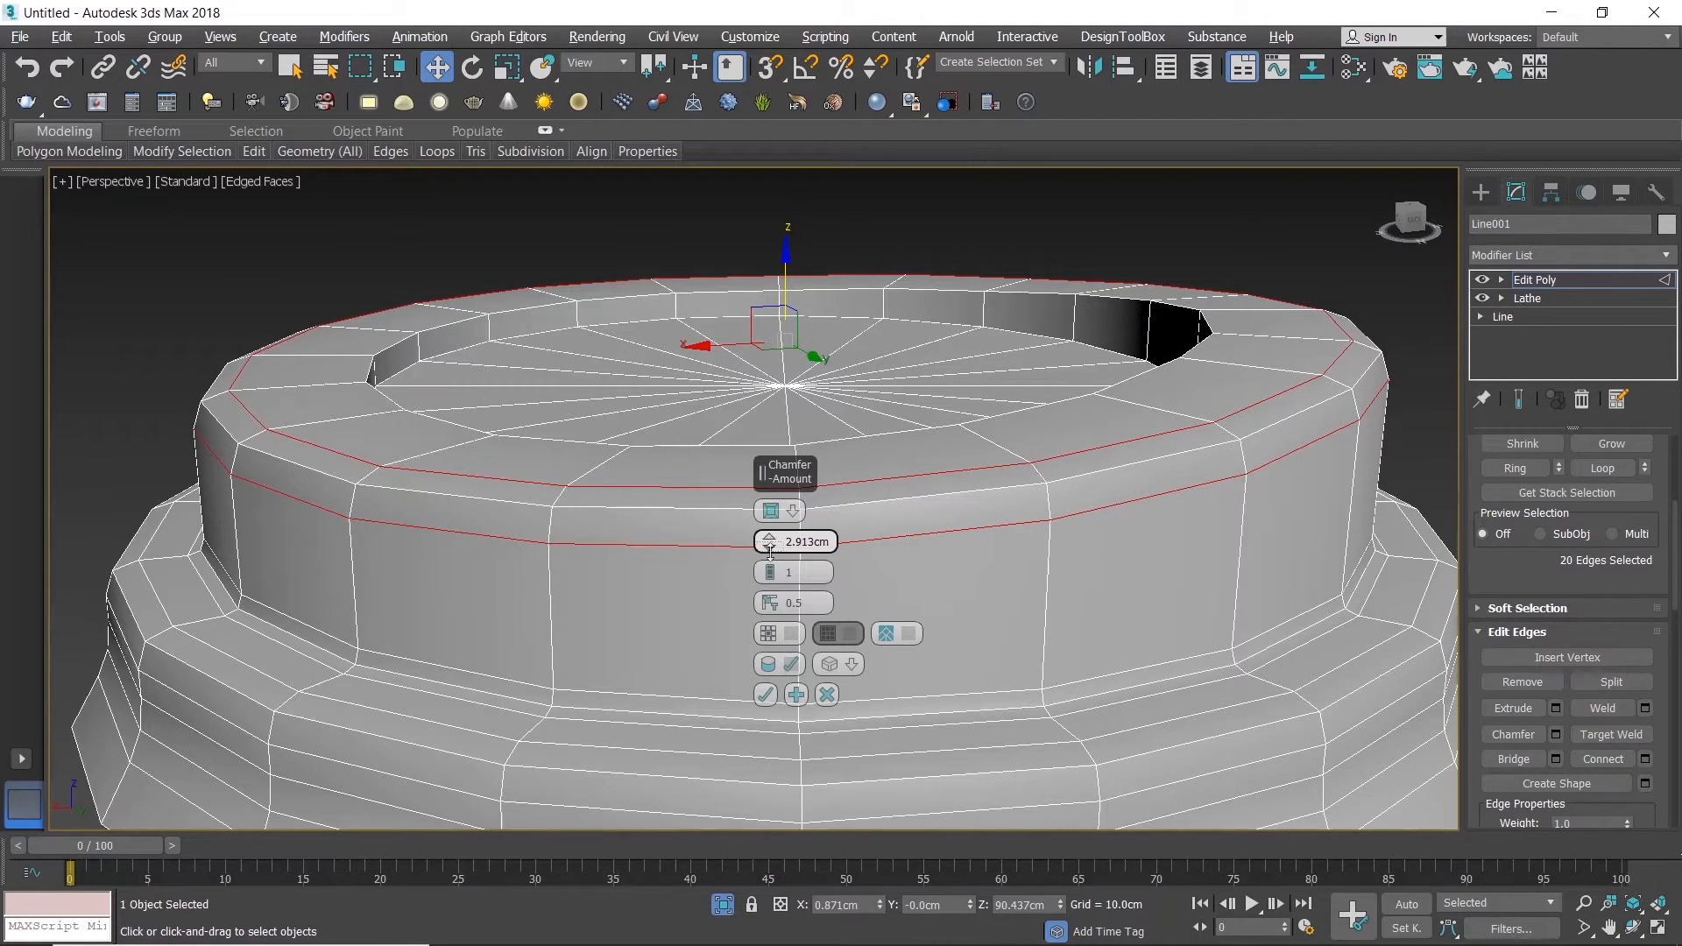
{"action": "left_click", "coordinate": [766, 693]}
Step: Chamfer the inner edge loop of the top rim, around the lid's recess, by about 0.9 cm
{"action": "middle_click_drag", "start_coordinate": [782, 477], "coordinate": [807, 541], "text": "alt"}
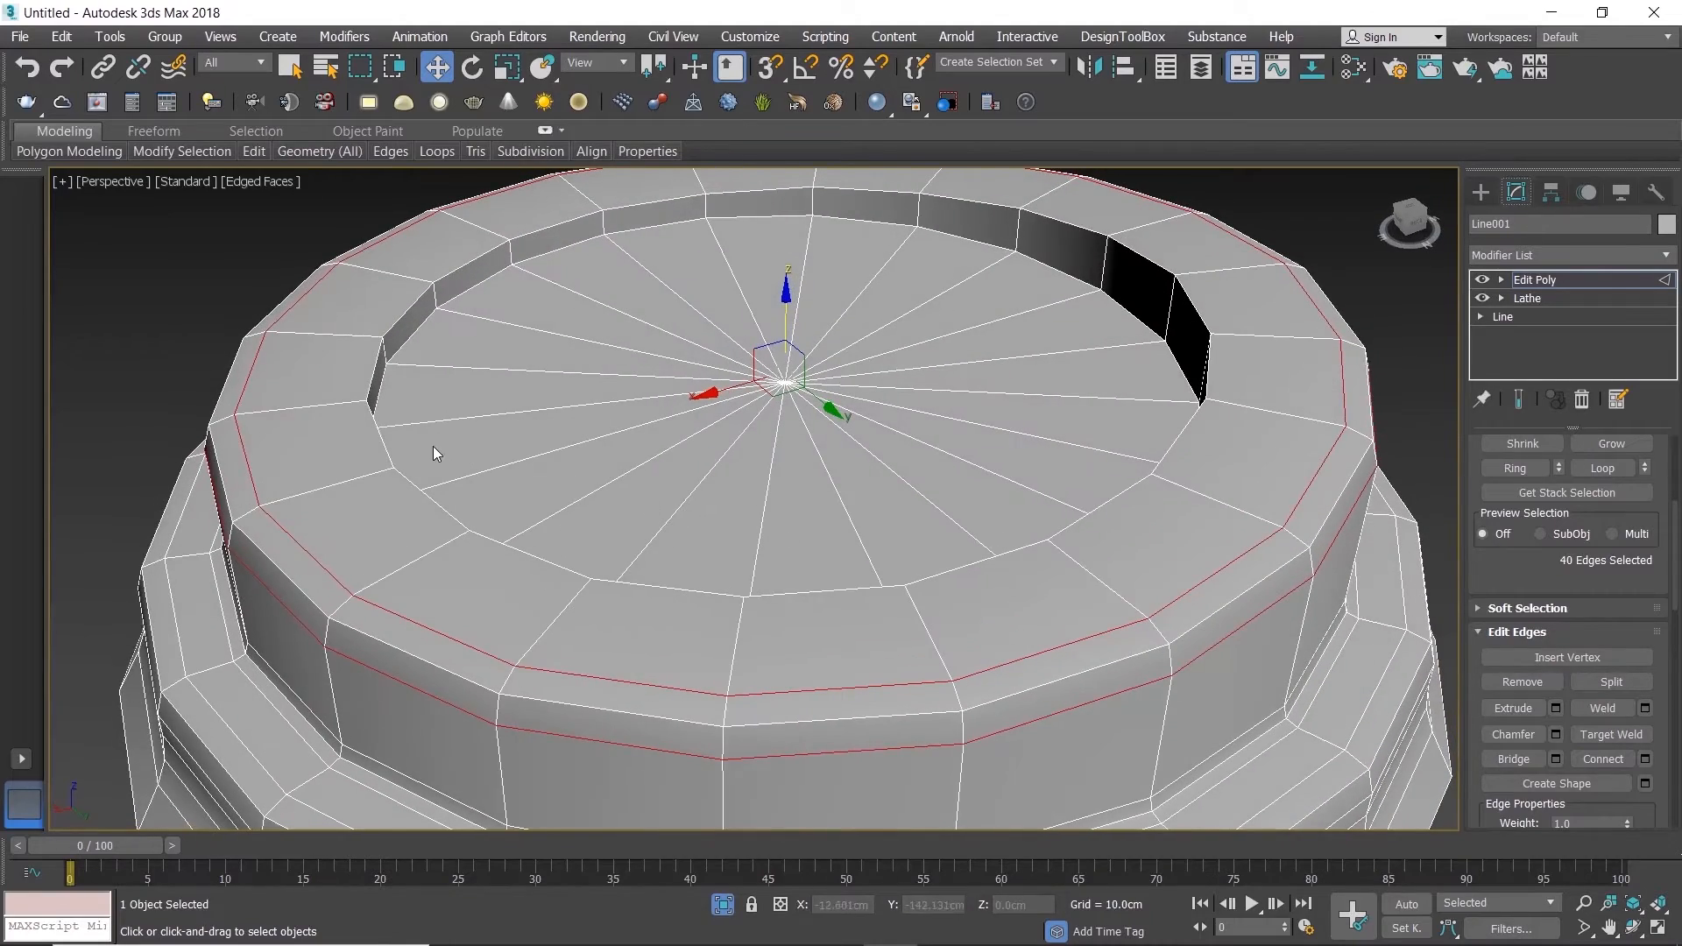
{"action": "double_click", "coordinate": [387, 448]}
{"action": "middle_click_drag", "start_coordinate": [387, 450], "coordinate": [418, 468], "text": "alt"}
{"action": "scroll", "coordinate": [365, 390], "scroll_direction": "up", "scroll_amount": 5}
{"action": "left_click", "coordinate": [1557, 734]}
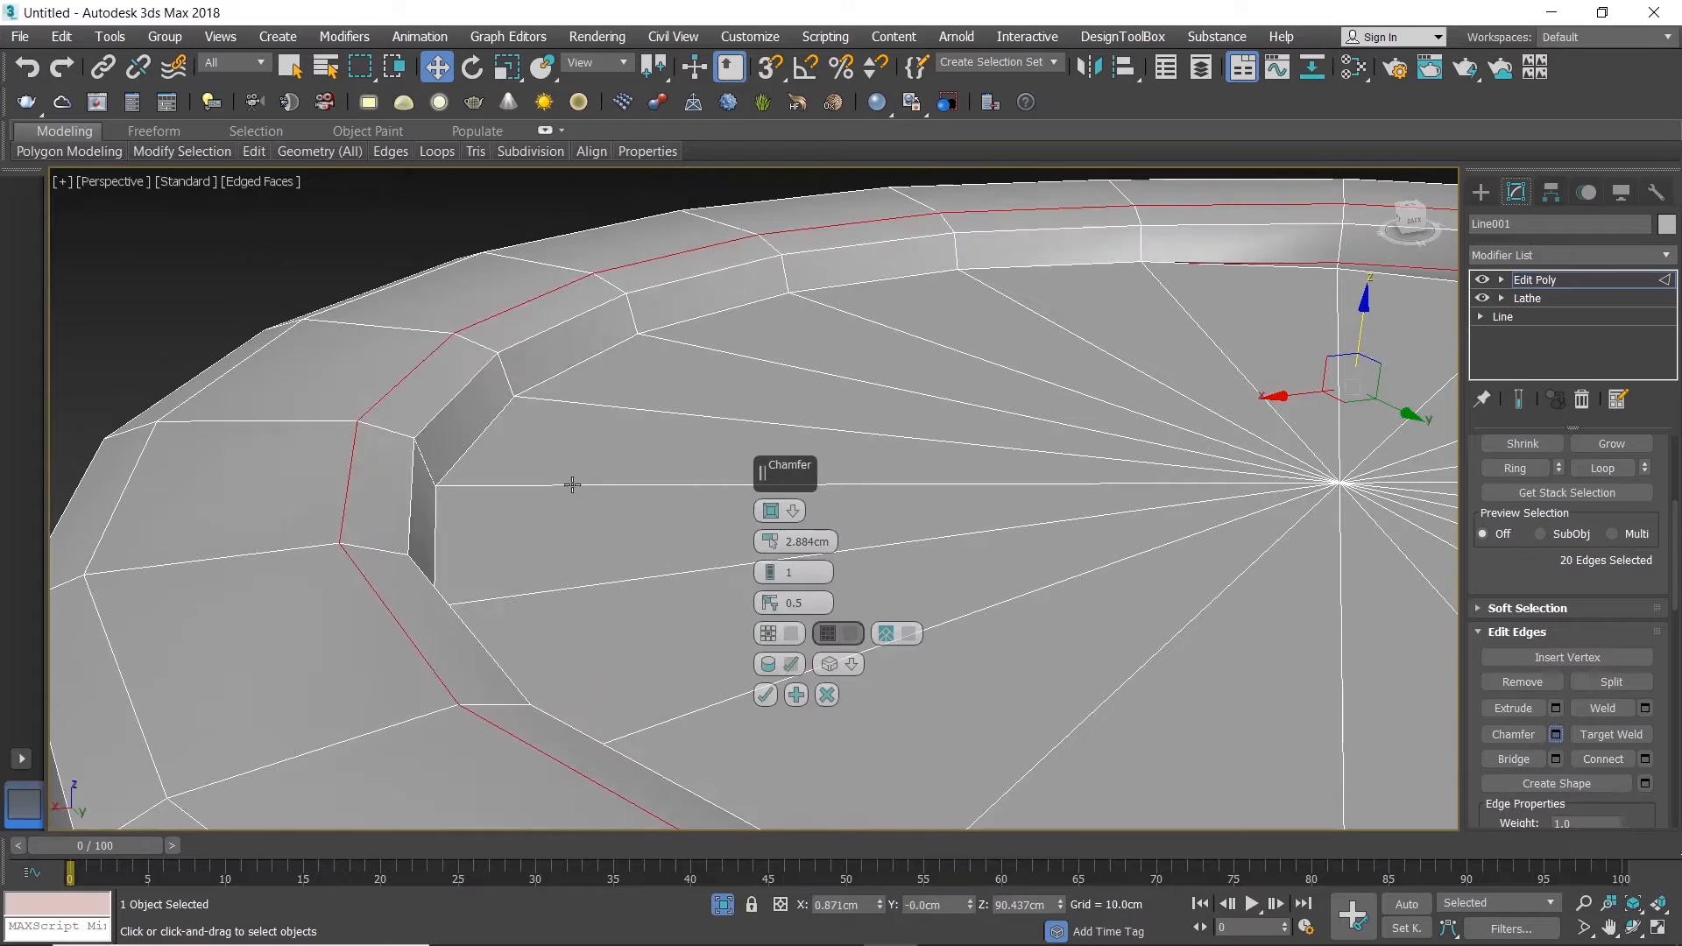
{"action": "left_click_drag", "start_coordinate": [769, 541], "coordinate": [769, 556]}
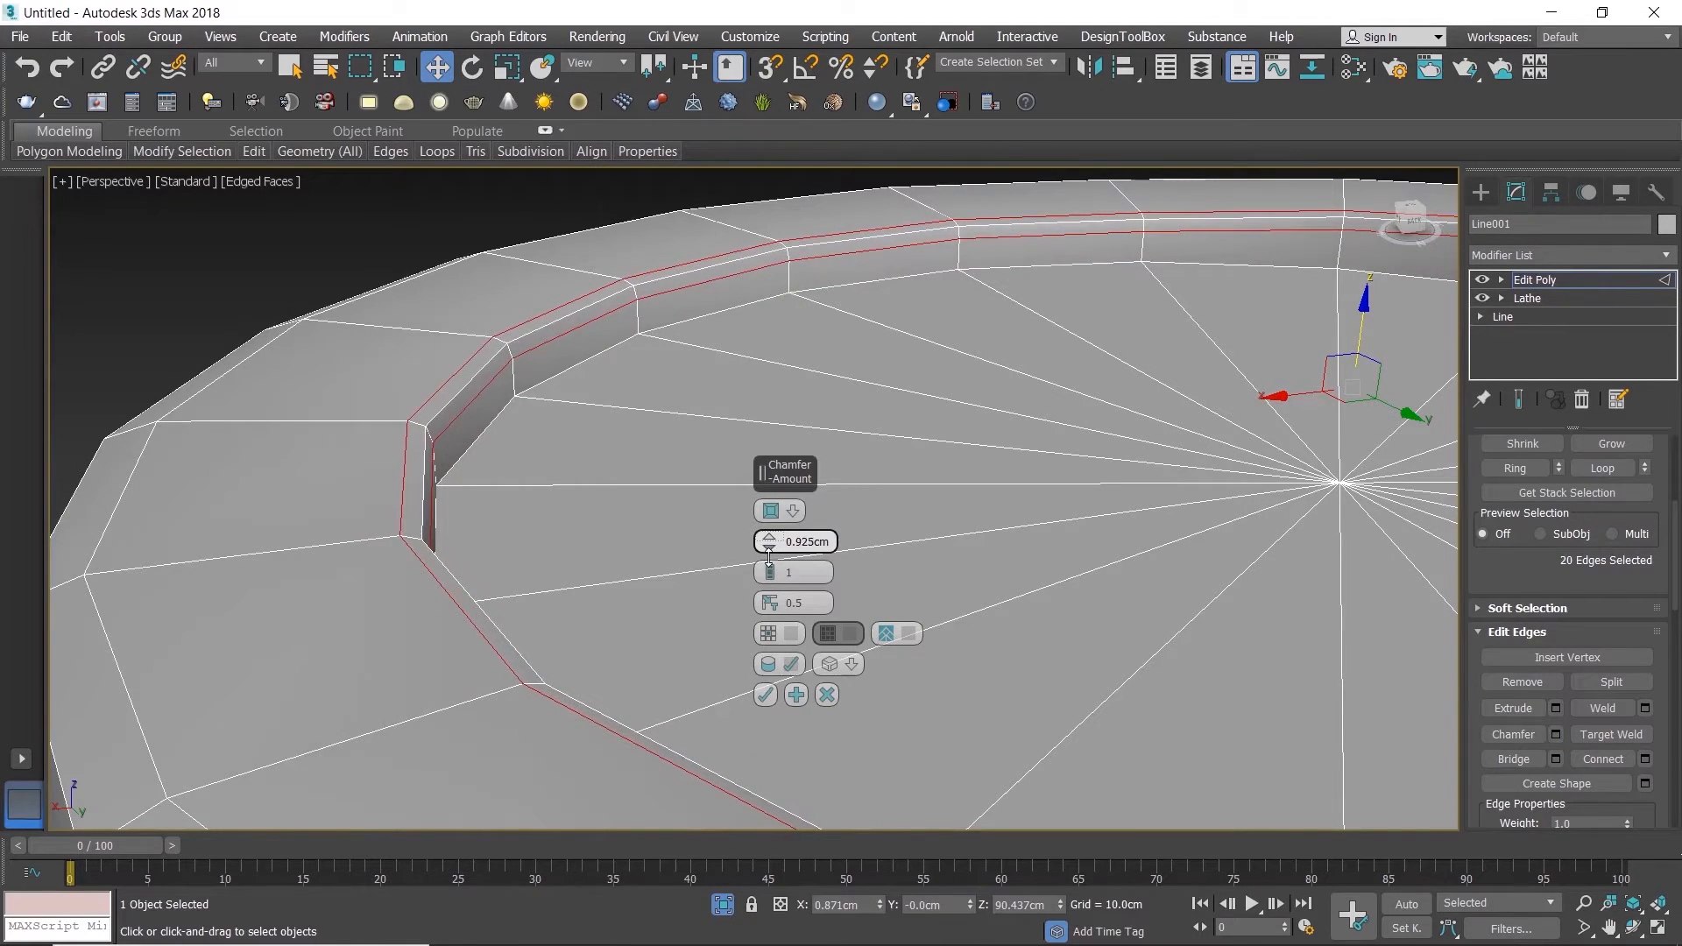
{"action": "left_click", "coordinate": [764, 683]}
{"action": "middle_click_drag", "start_coordinate": [673, 613], "coordinate": [675, 633], "text": "alt"}
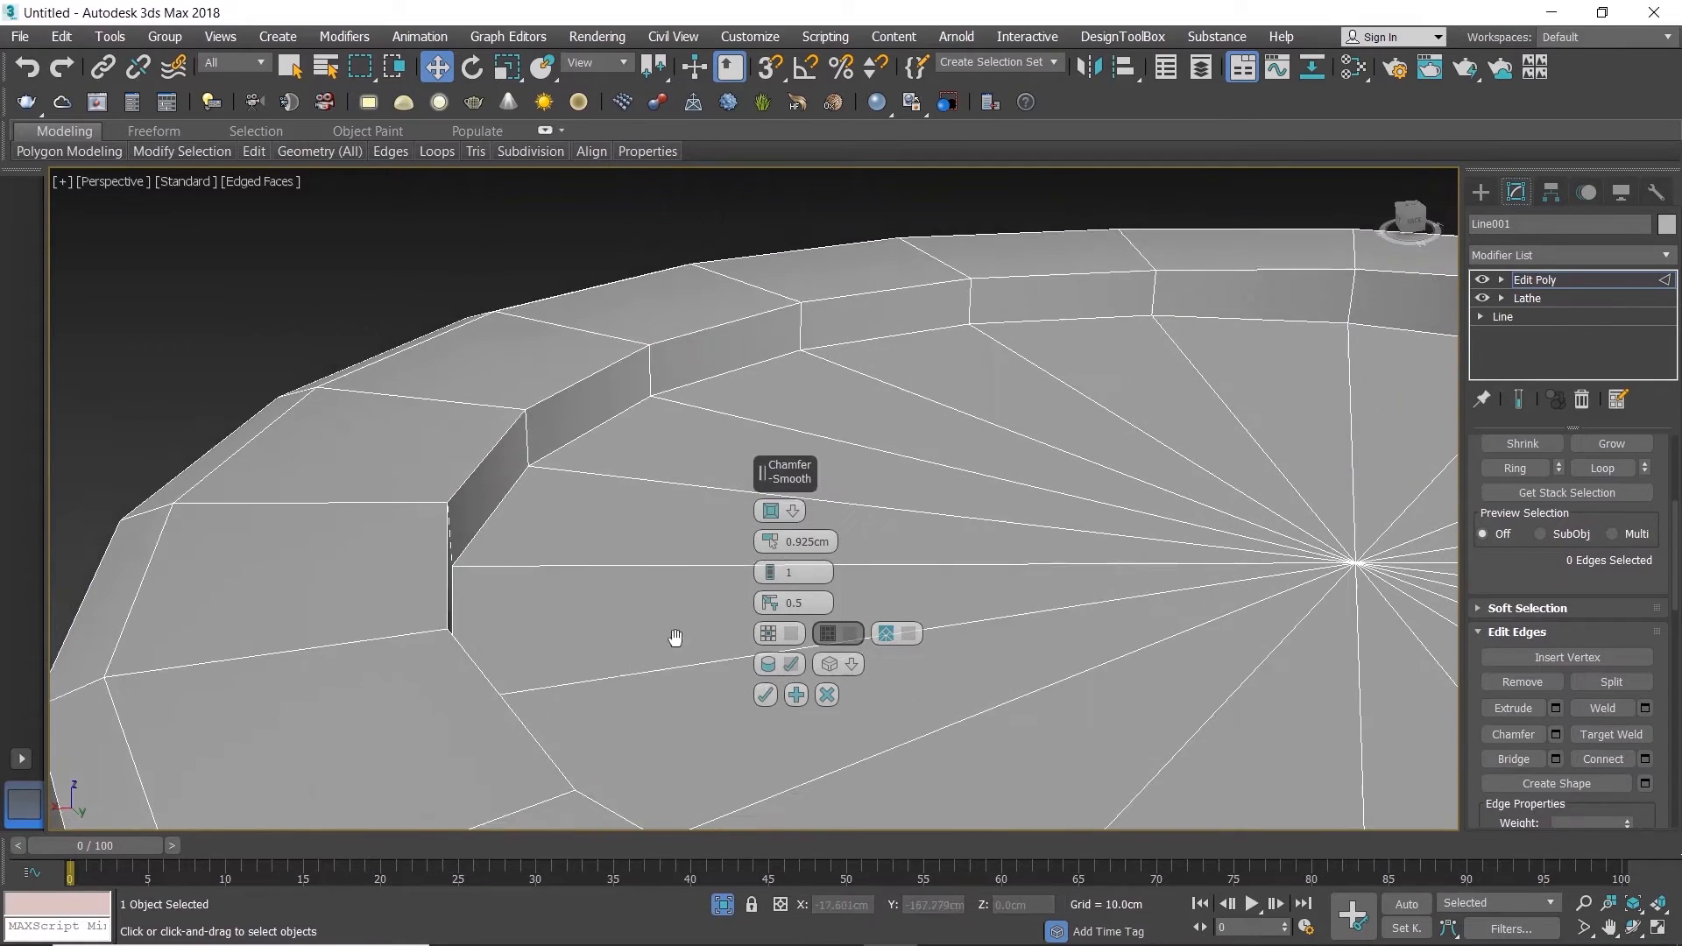
{"action": "double_click", "coordinate": [473, 466]}
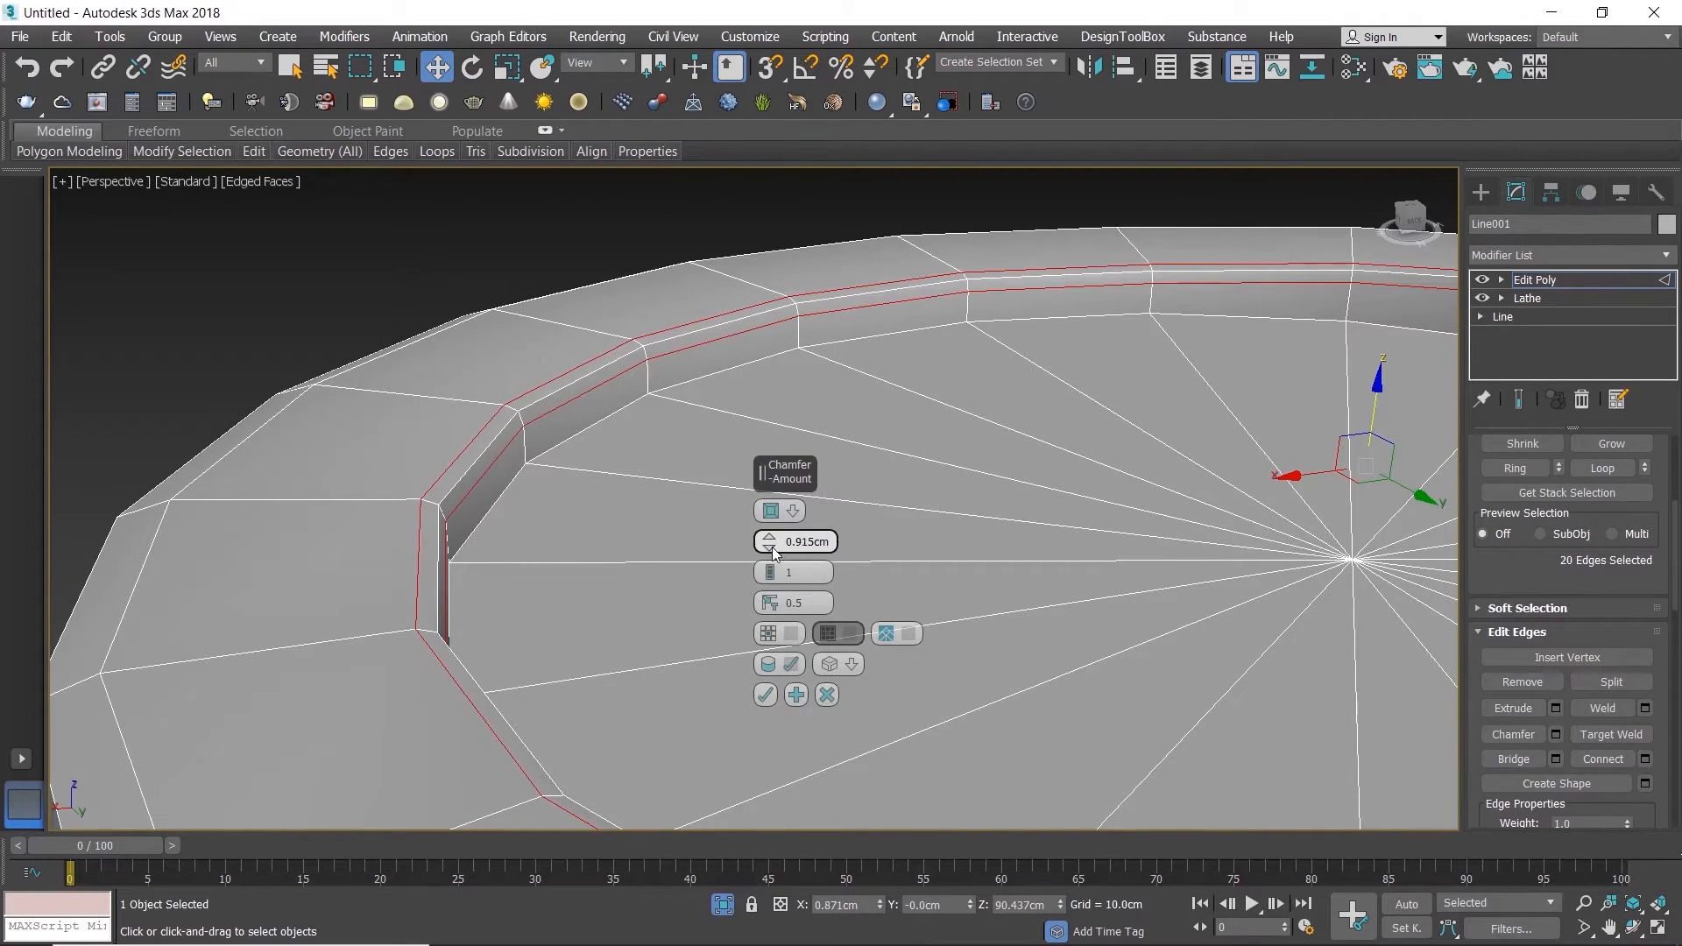
{"action": "left_click", "coordinate": [771, 696]}
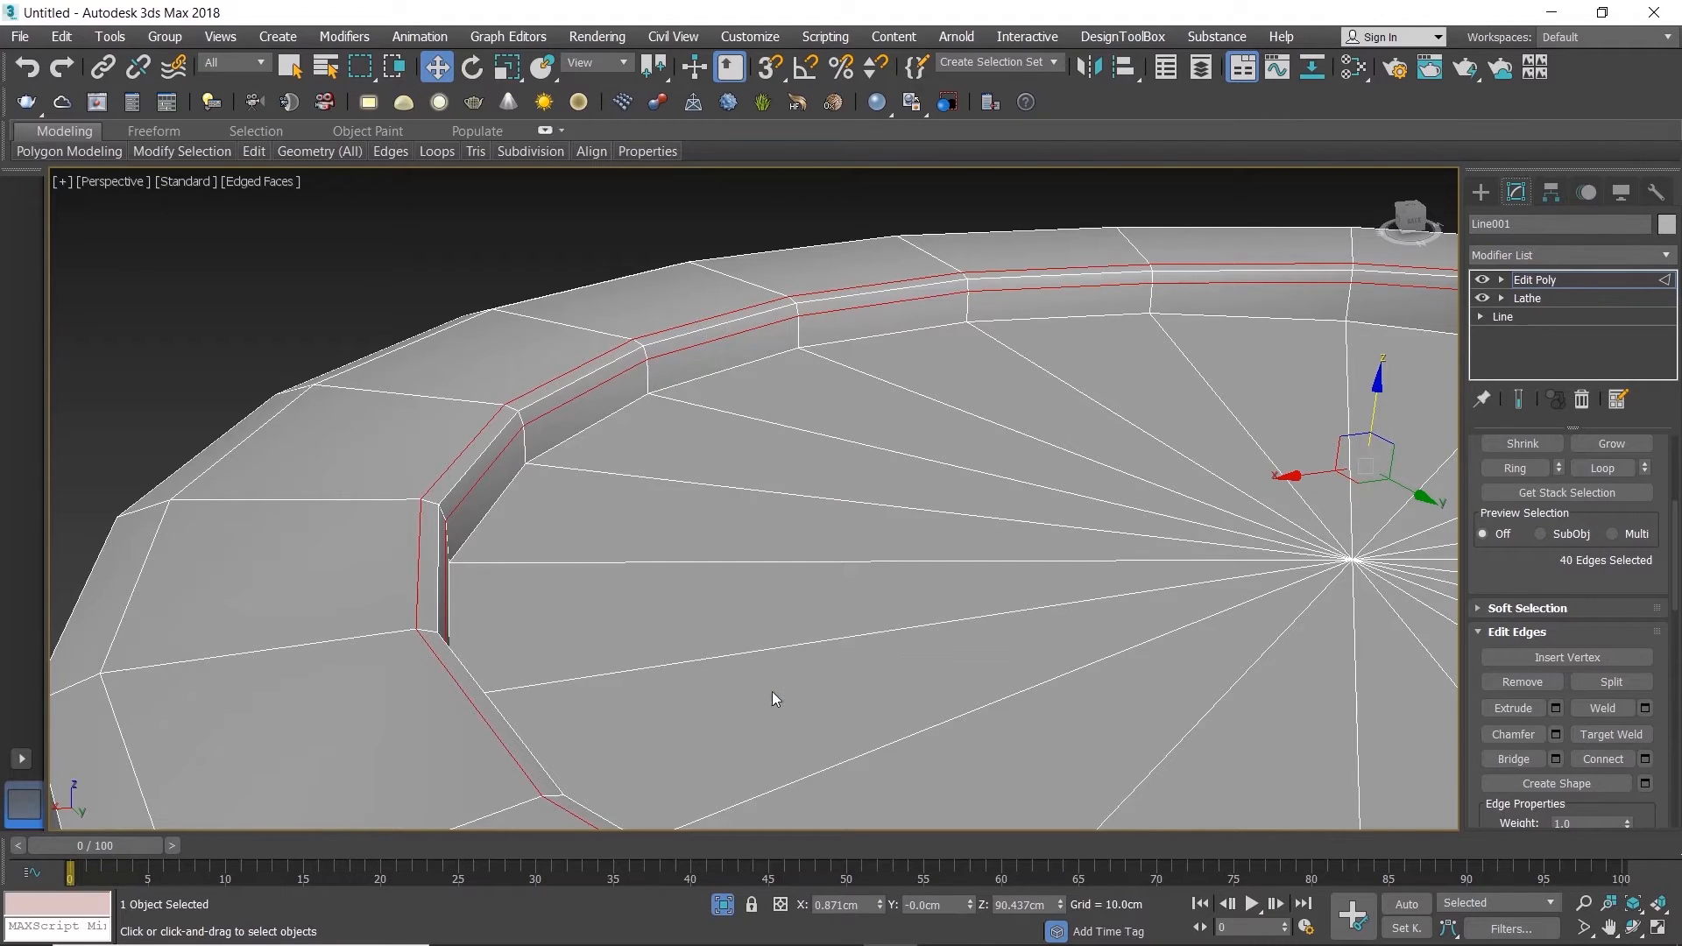
Step: Chamfer the lower edge loop where the lid's recess wall meets its floor
{"action": "scroll", "coordinate": [514, 487], "scroll_direction": "up", "scroll_amount": 4}
{"action": "double_click", "coordinate": [529, 492]}
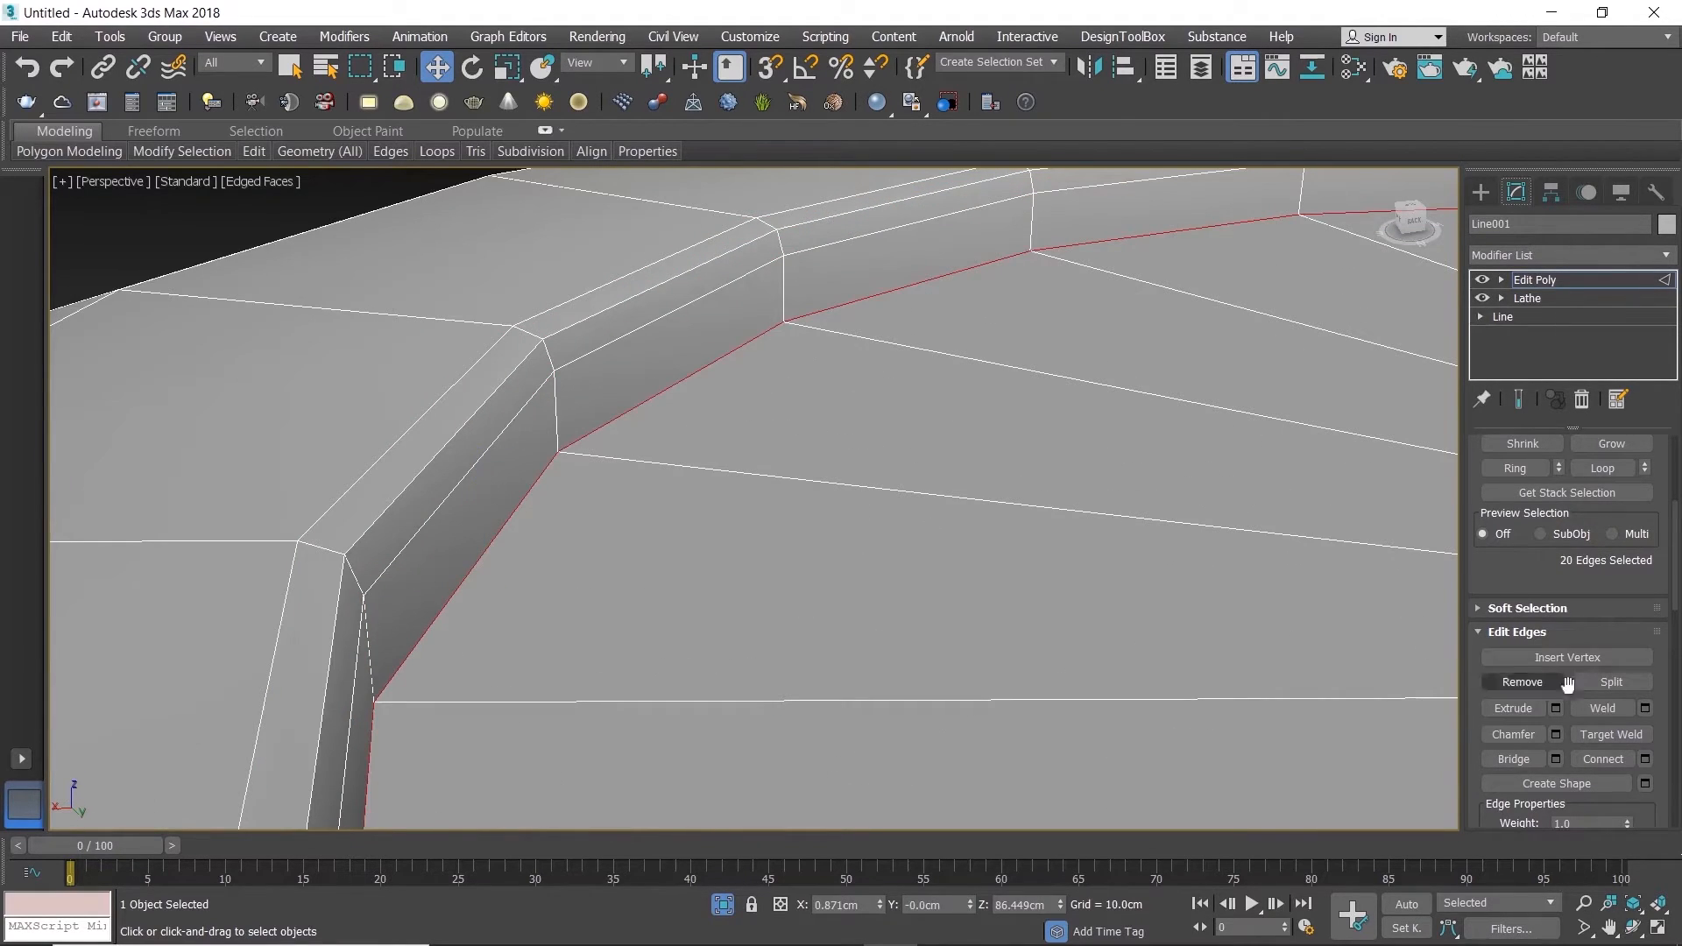
{"action": "left_click", "coordinate": [1646, 759]}
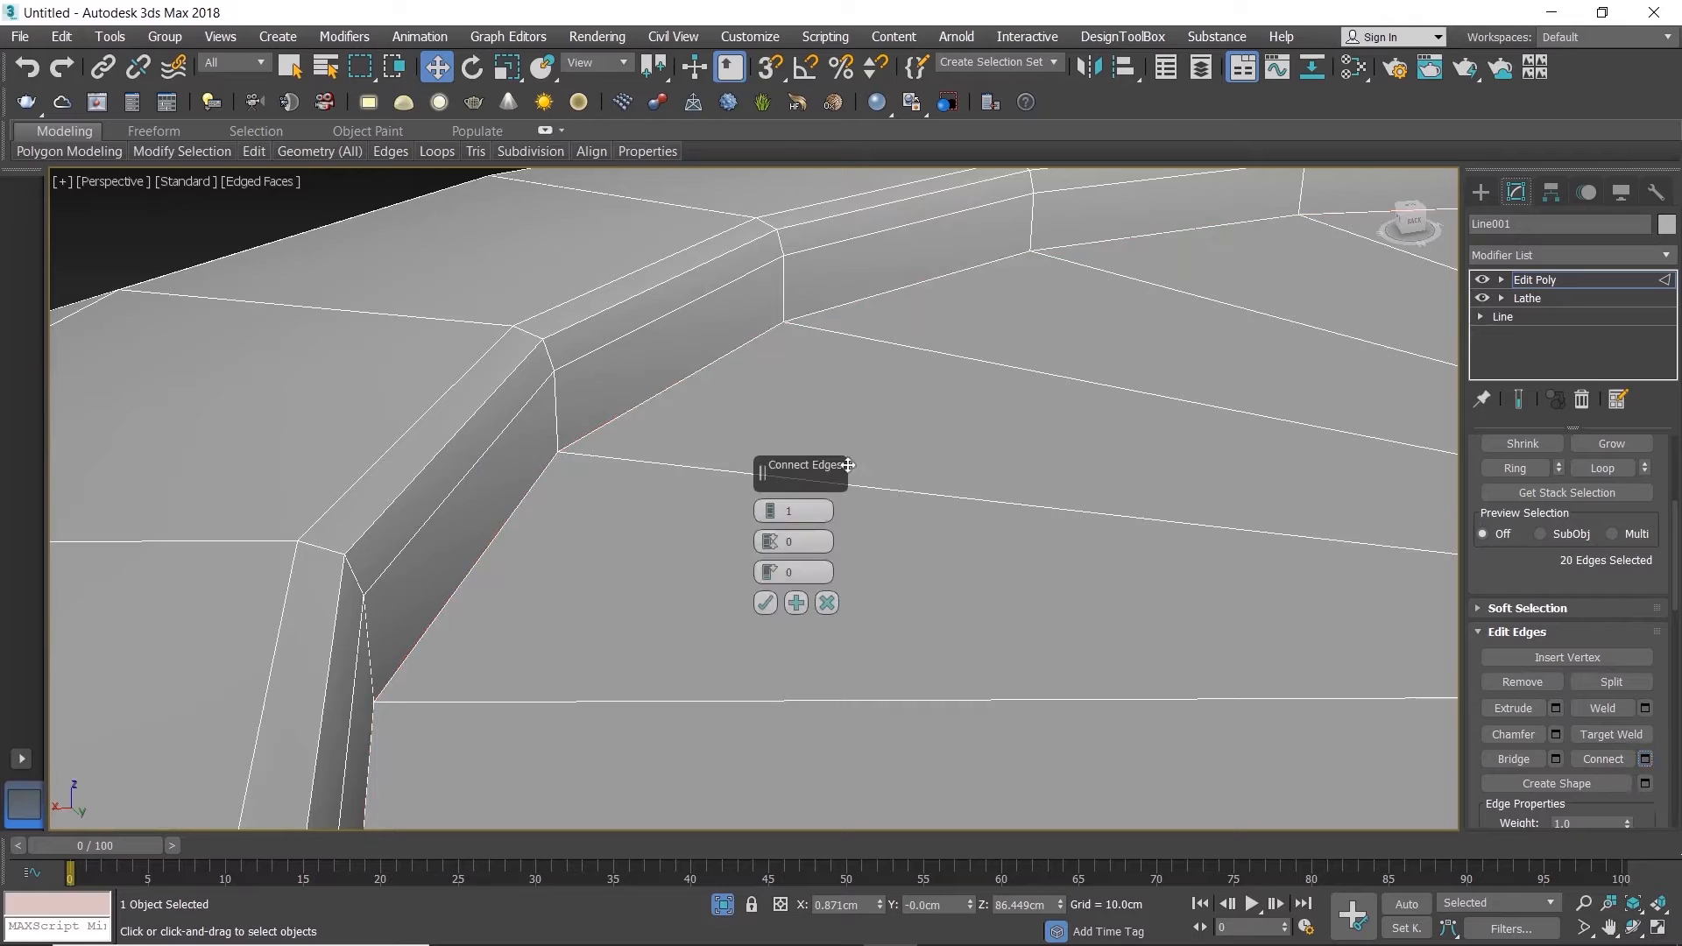
{"action": "left_click", "coordinate": [827, 603]}
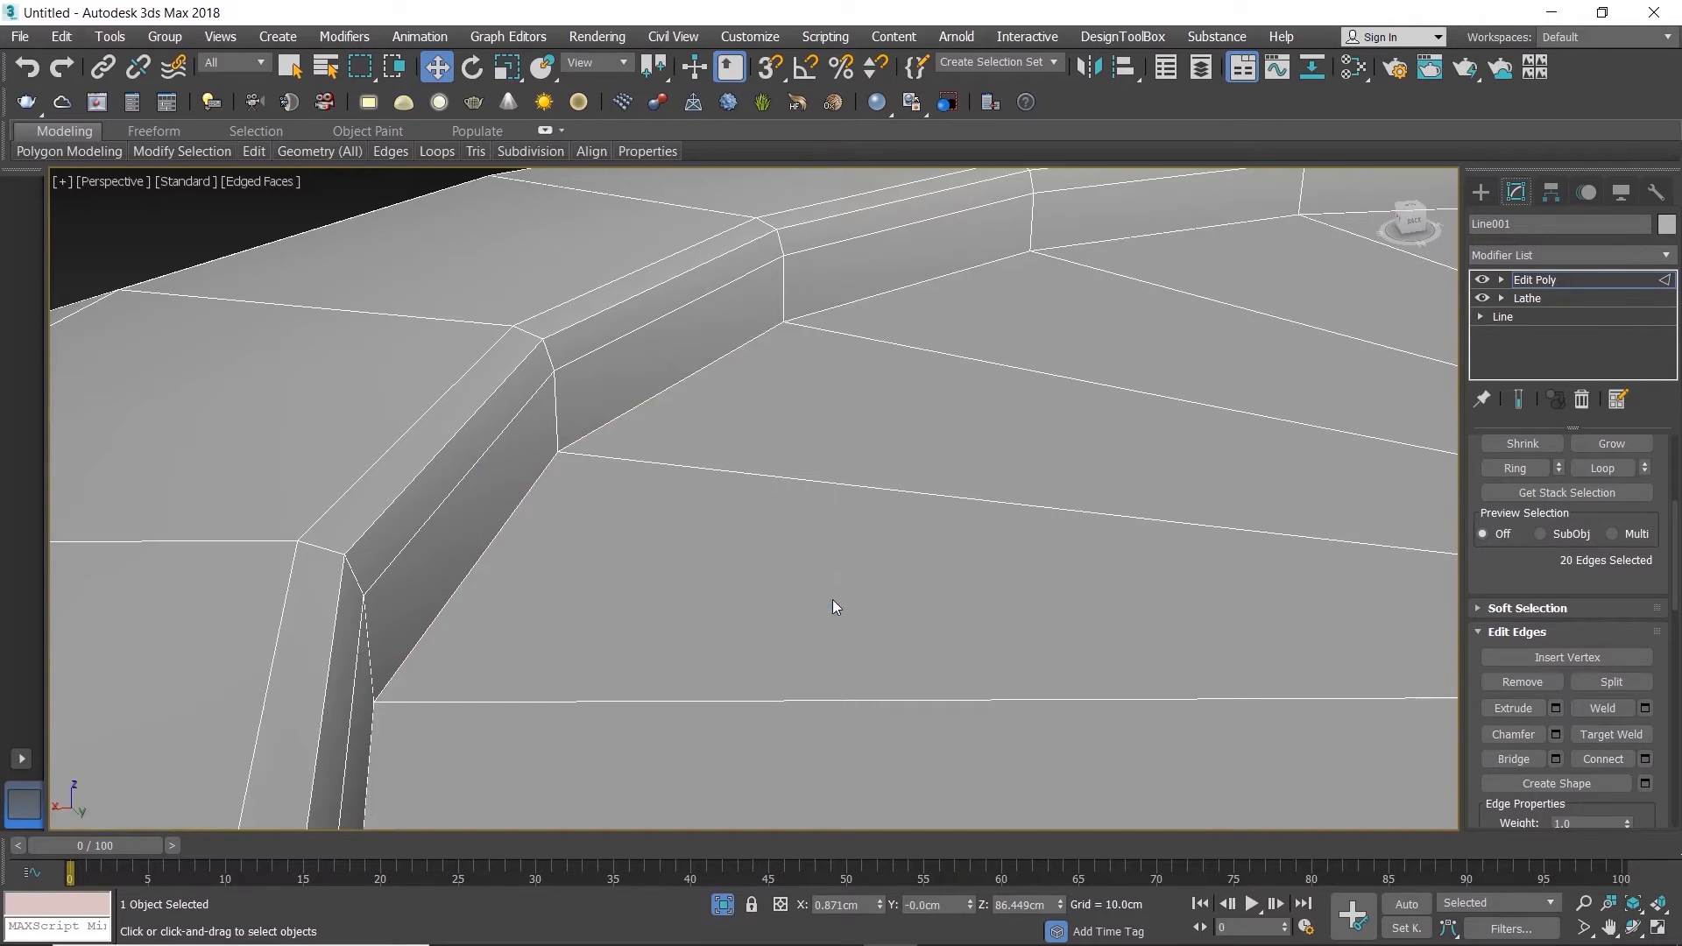
{"action": "left_click", "coordinate": [1556, 734]}
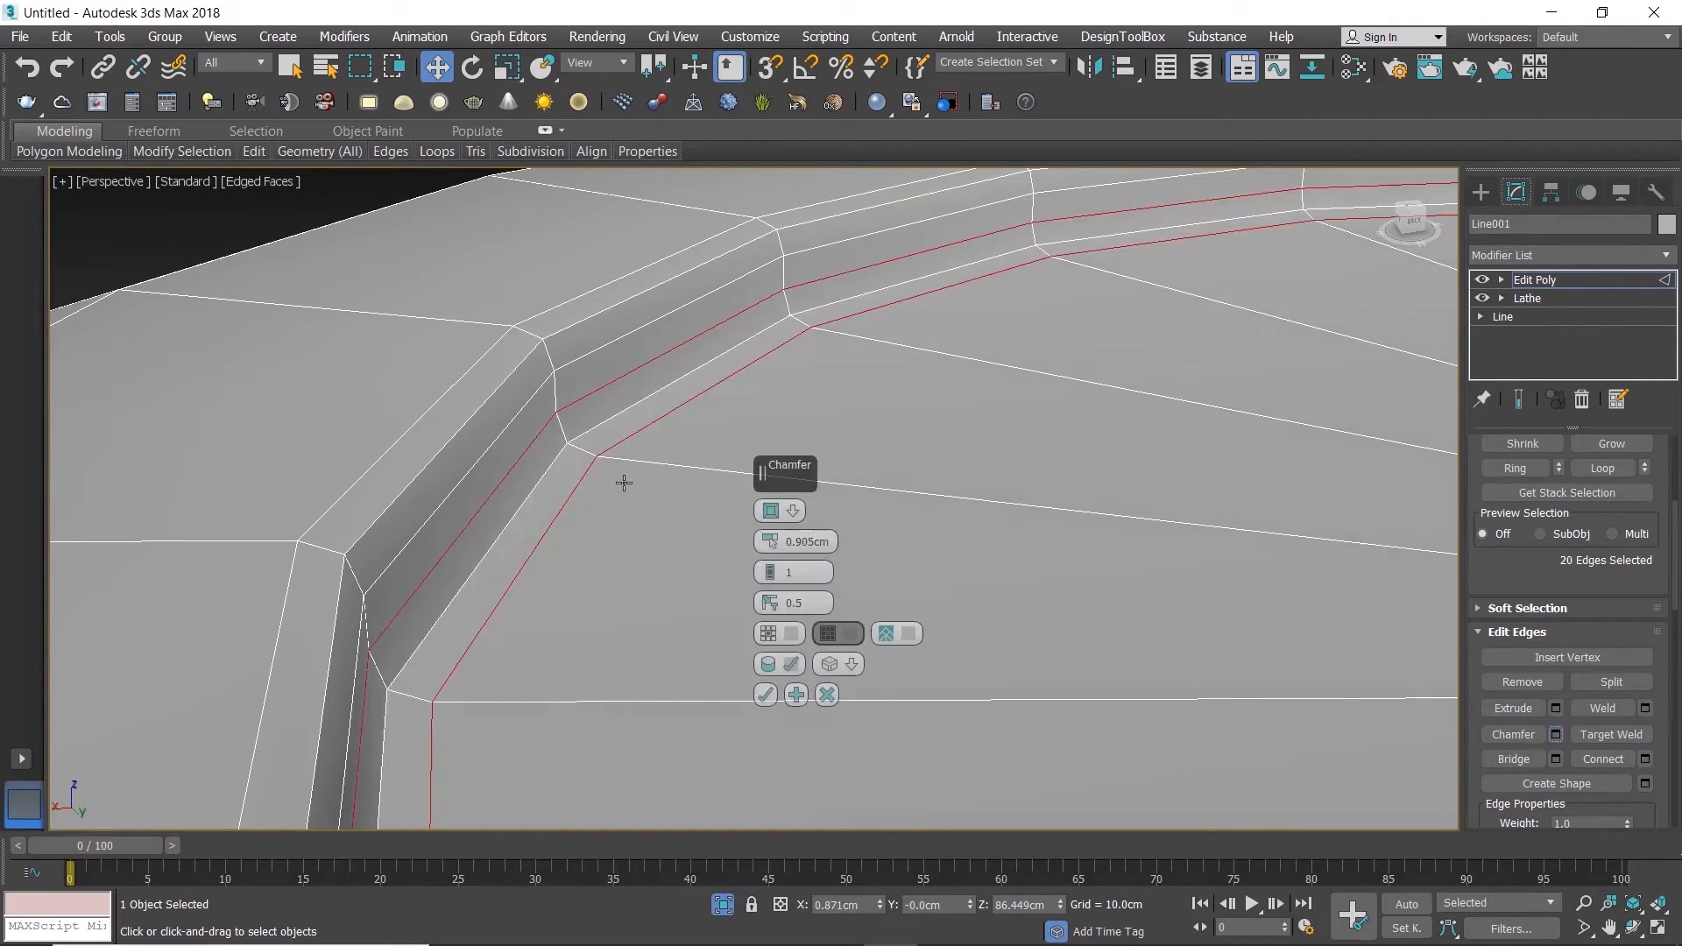
{"action": "mouse_move", "coordinate": [775, 544]}
{"action": "left_mouse_down"}
{"action": "mouse_move", "coordinate": [779, 559]}
{"action": "mouse_move", "coordinate": [777, 544]}
{"action": "left_mouse_up"}
{"action": "left_click", "coordinate": [765, 695]}
Step: Select all the triangular polygons of the recess floor in the Top view
{"action": "scroll", "coordinate": [761, 582], "scroll_direction": "down", "scroll_amount": 5}
{"action": "middle_click_drag", "start_coordinate": [760, 582], "coordinate": [562, 486]}
{"action": "key", "text": "alt+w"}
{"action": "middle_click", "coordinate": [528, 393]}
{"action": "key", "text": "alt+w"}
{"action": "scroll", "coordinate": [526, 421], "scroll_direction": "down", "scroll_amount": 8}
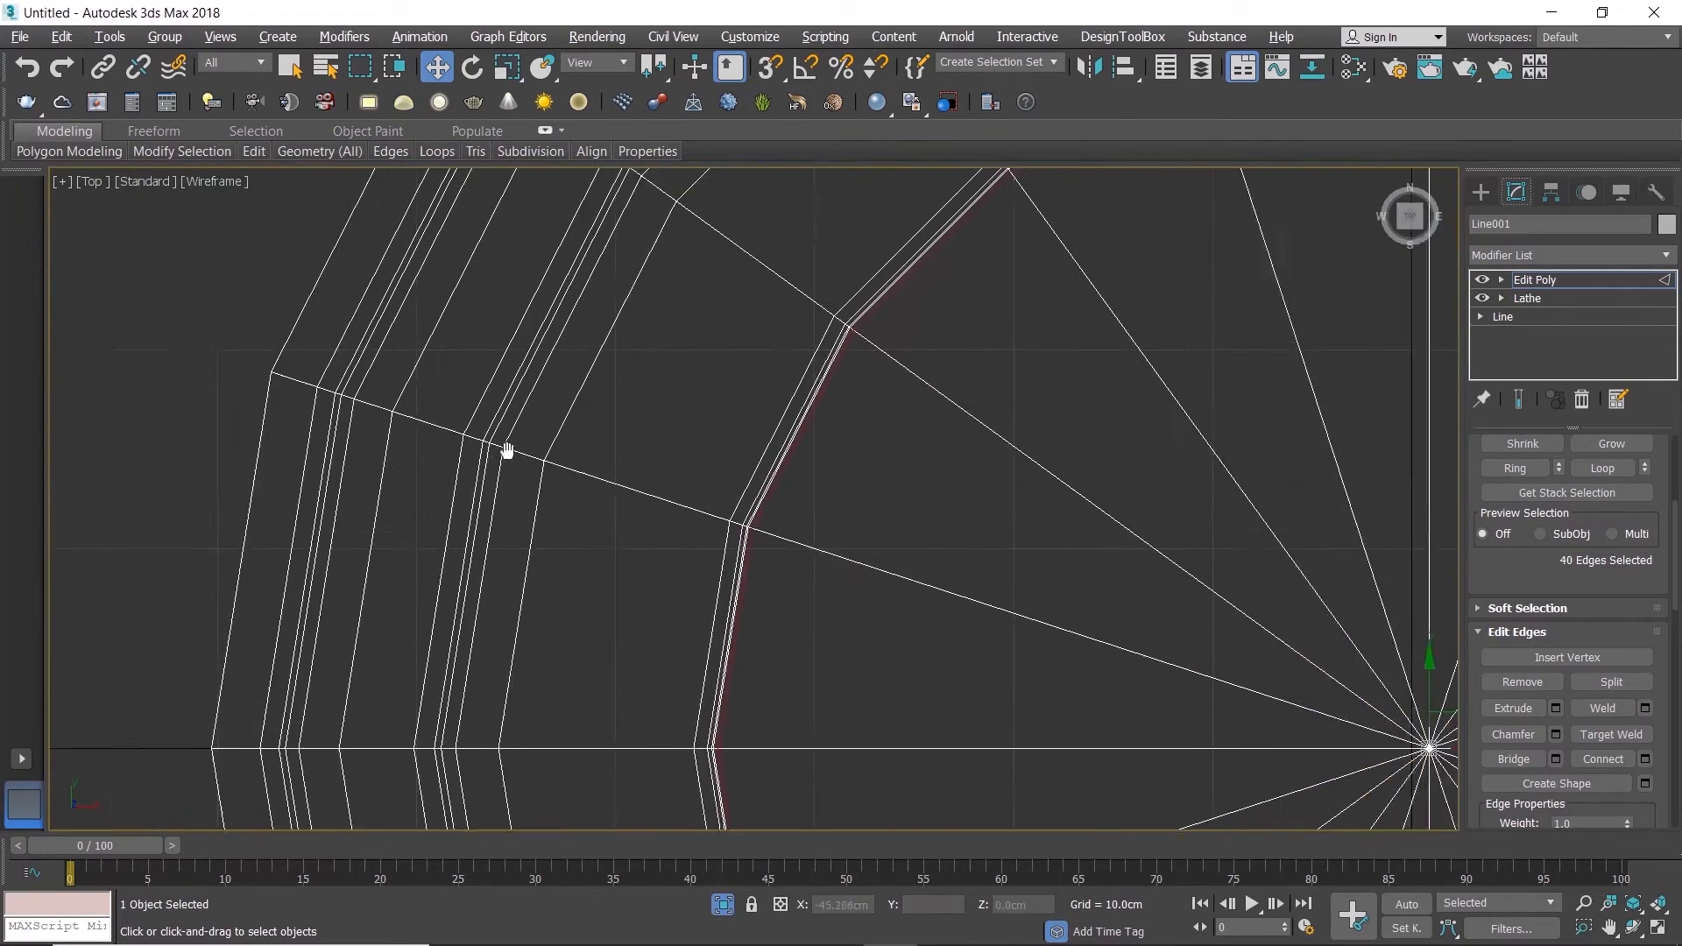
{"action": "scroll", "coordinate": [613, 491], "scroll_direction": "up", "scroll_amount": 2}
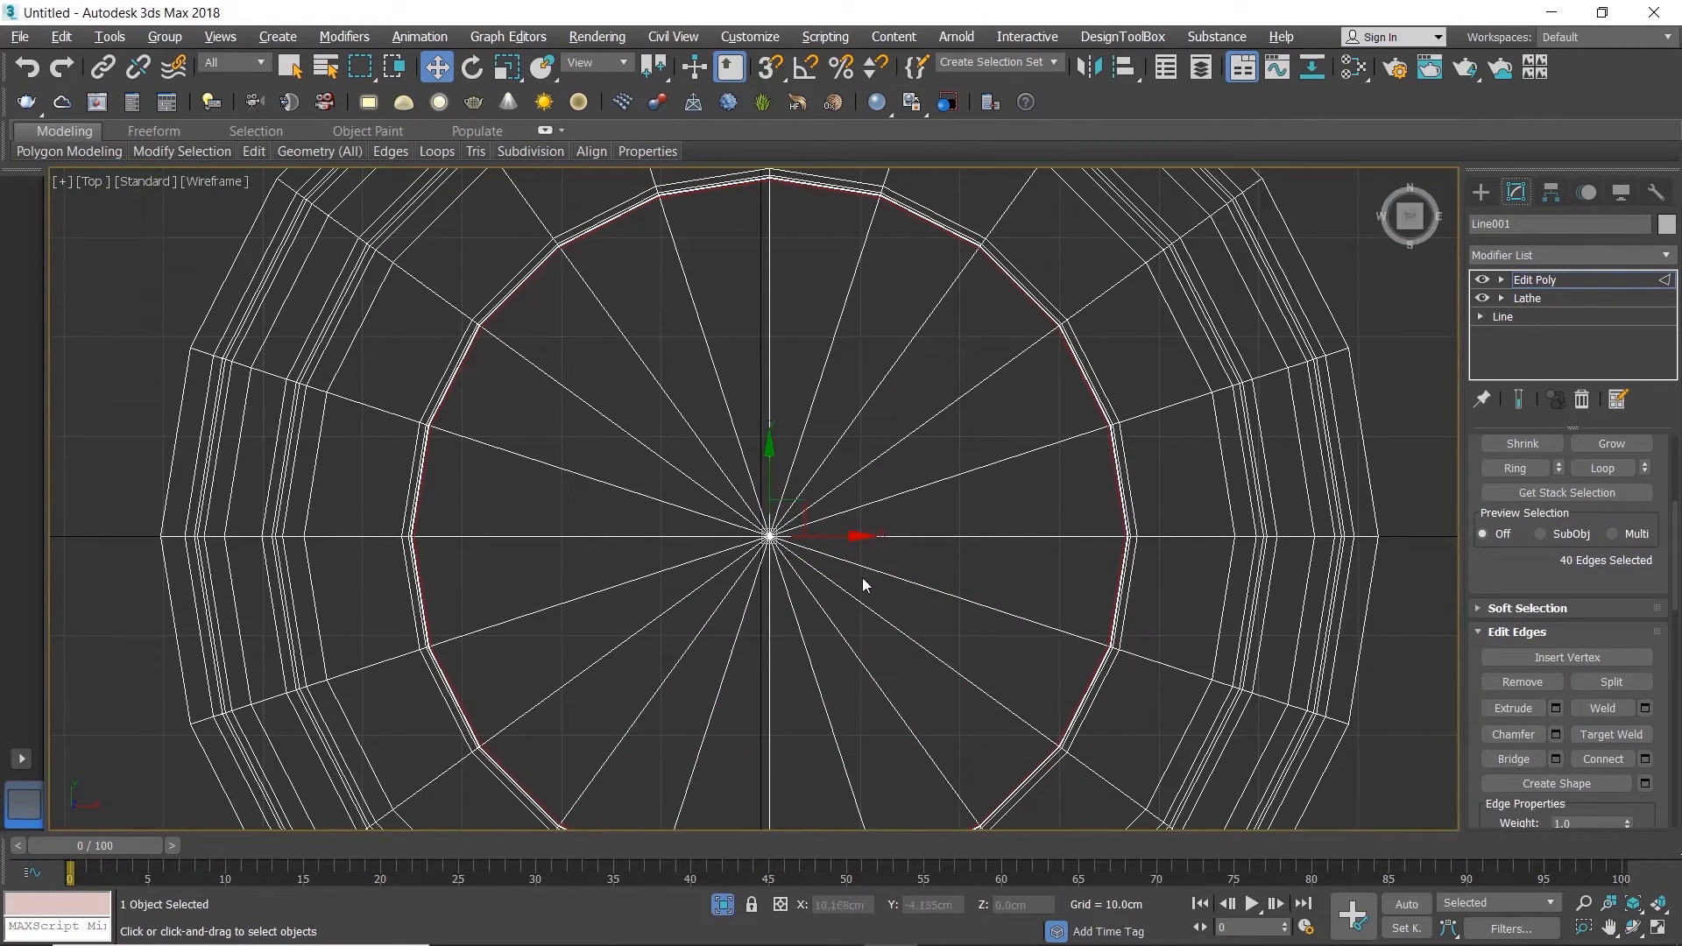
{"action": "key", "text": "4"}
{"action": "key", "text": "q"}
{"action": "double_click", "coordinate": [842, 608]}
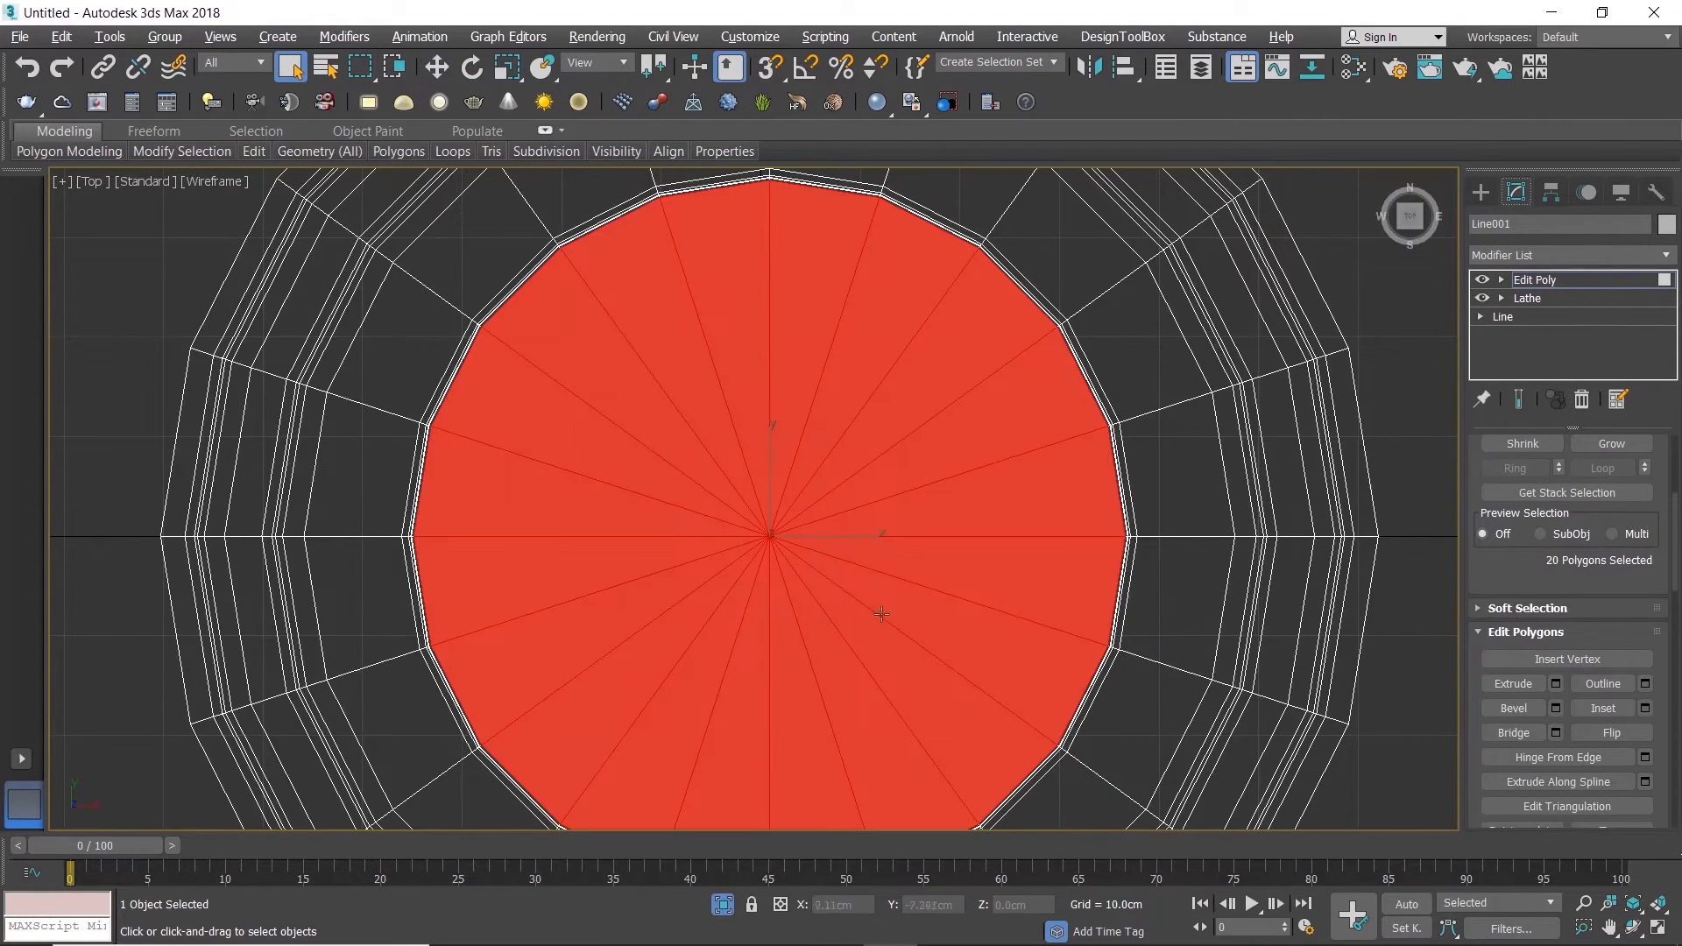
Step: Inset the selected recess floor polygons by 1 cm in the Perspective view
{"action": "key", "text": "alt+w"}
{"action": "middle_click", "coordinate": [1270, 653]}
{"action": "key", "text": "alt+w"}
{"action": "middle_click_drag", "start_coordinate": [1201, 668], "coordinate": [973, 703]}
{"action": "middle_click_drag", "start_coordinate": [973, 703], "coordinate": [950, 717], "text": "alt"}
{"action": "middle_click_drag", "start_coordinate": [1093, 520], "coordinate": [1078, 534]}
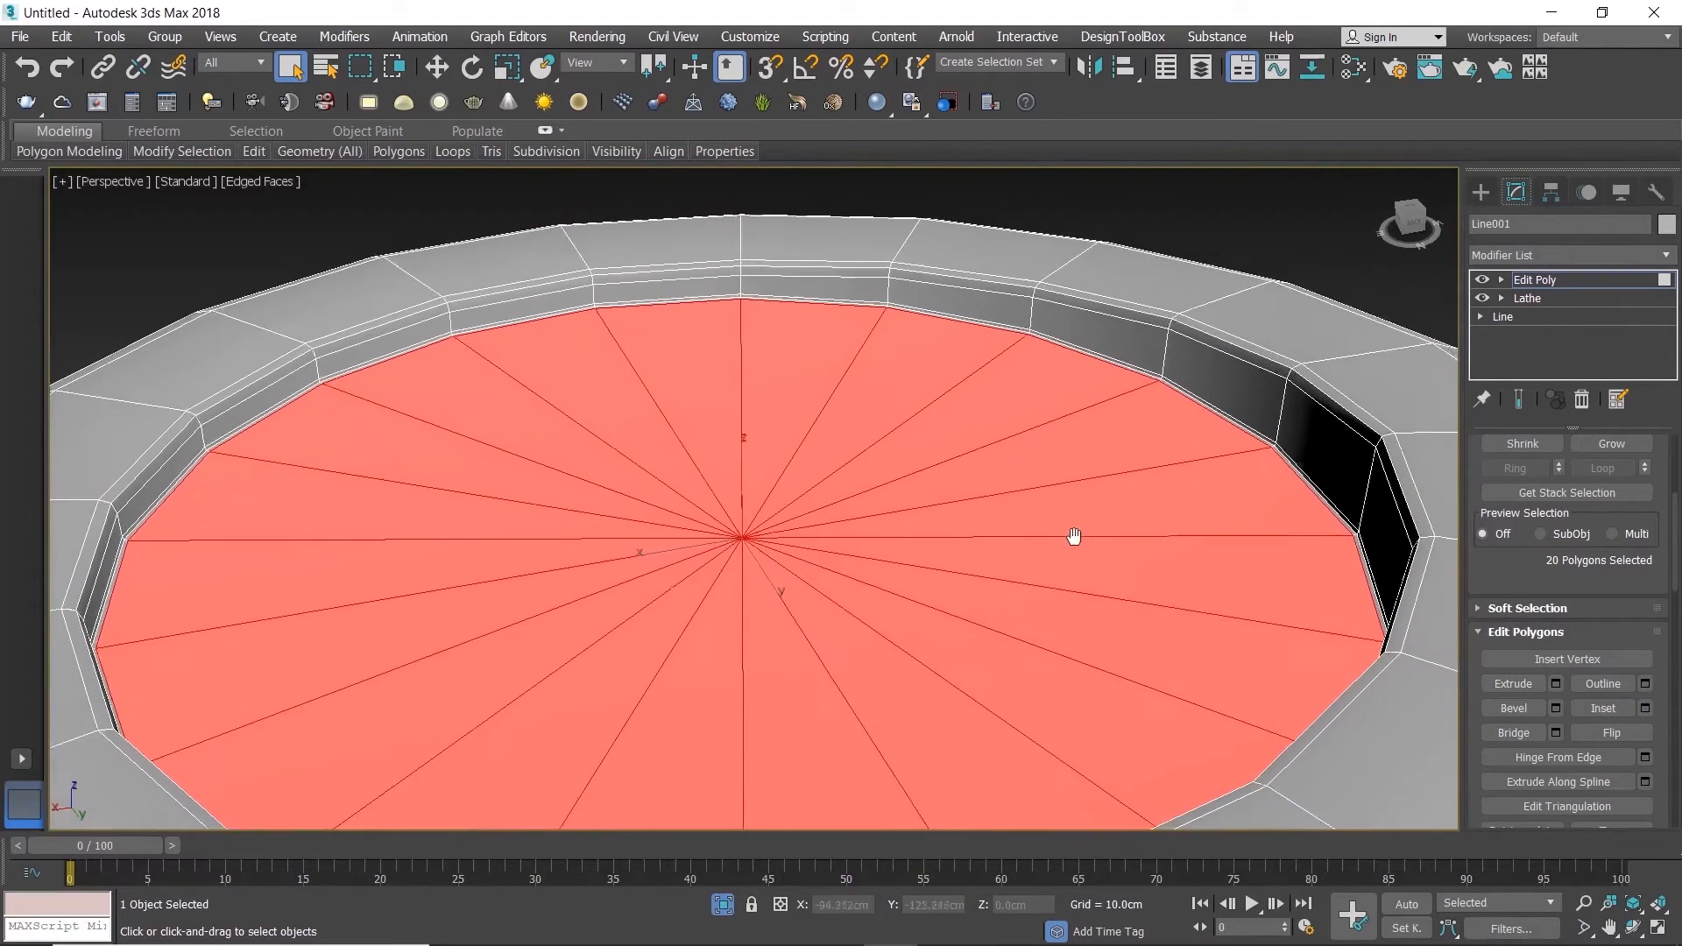
{"action": "scroll", "coordinate": [1078, 534], "scroll_direction": "up", "scroll_amount": 5}
{"action": "left_click", "coordinate": [1644, 708]}
{"action": "left_click", "coordinate": [755, 541]}
{"action": "type", "text": "1"}
{"action": "key", "text": "Return"}
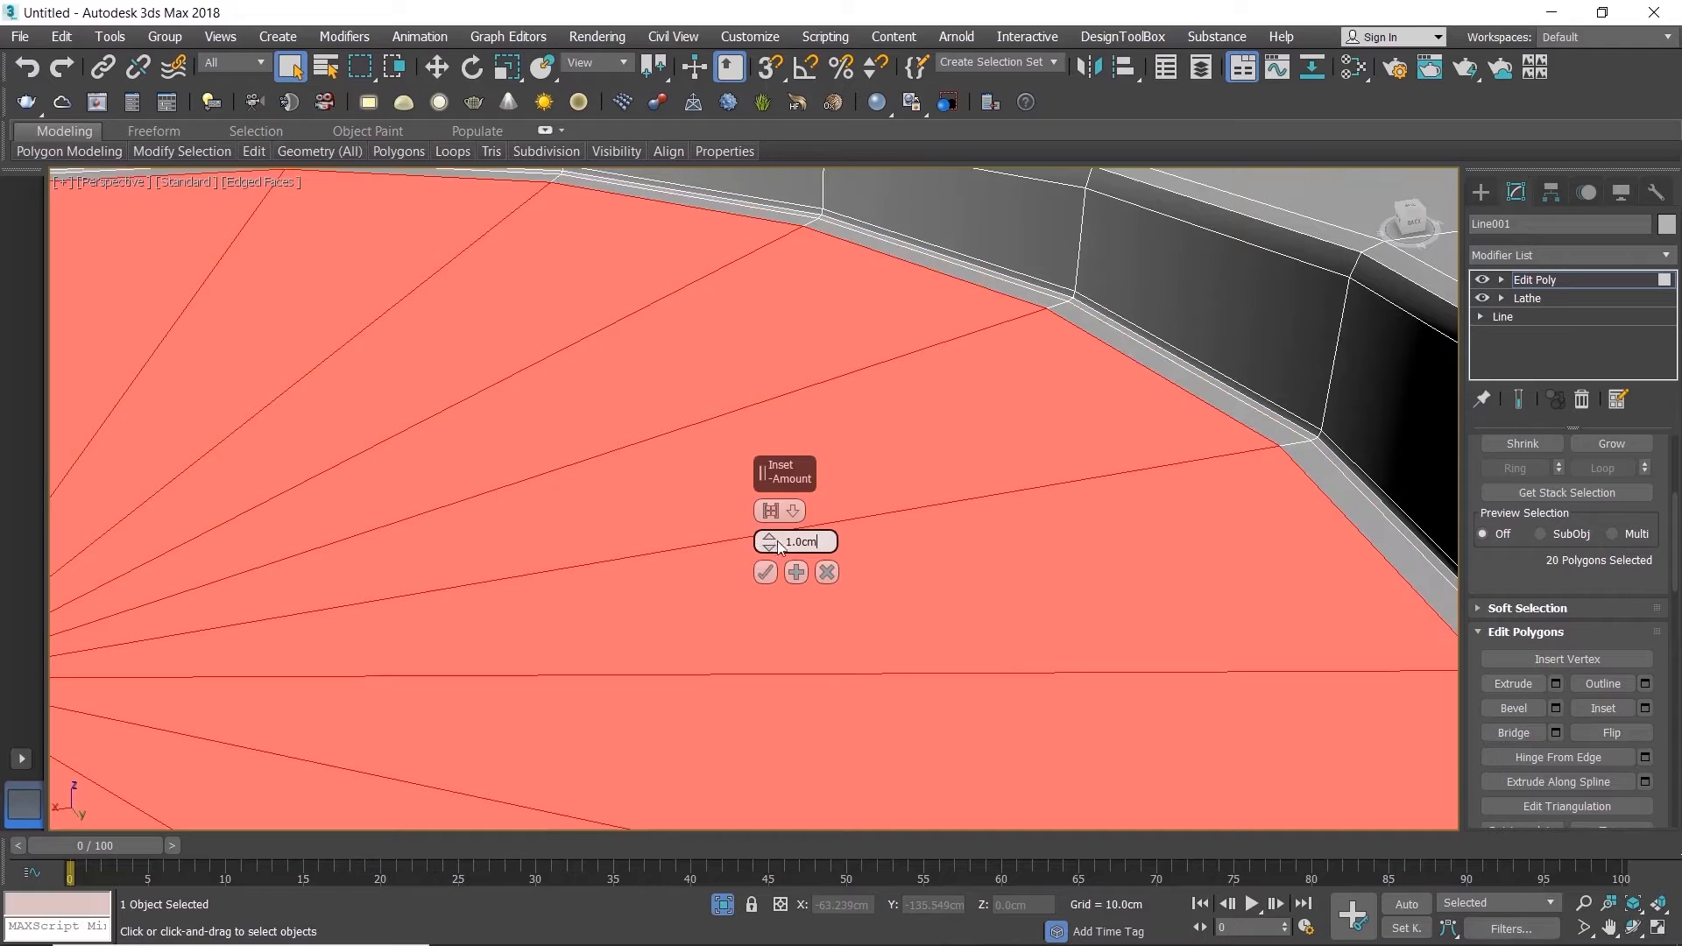
{"action": "left_click", "coordinate": [797, 575]}
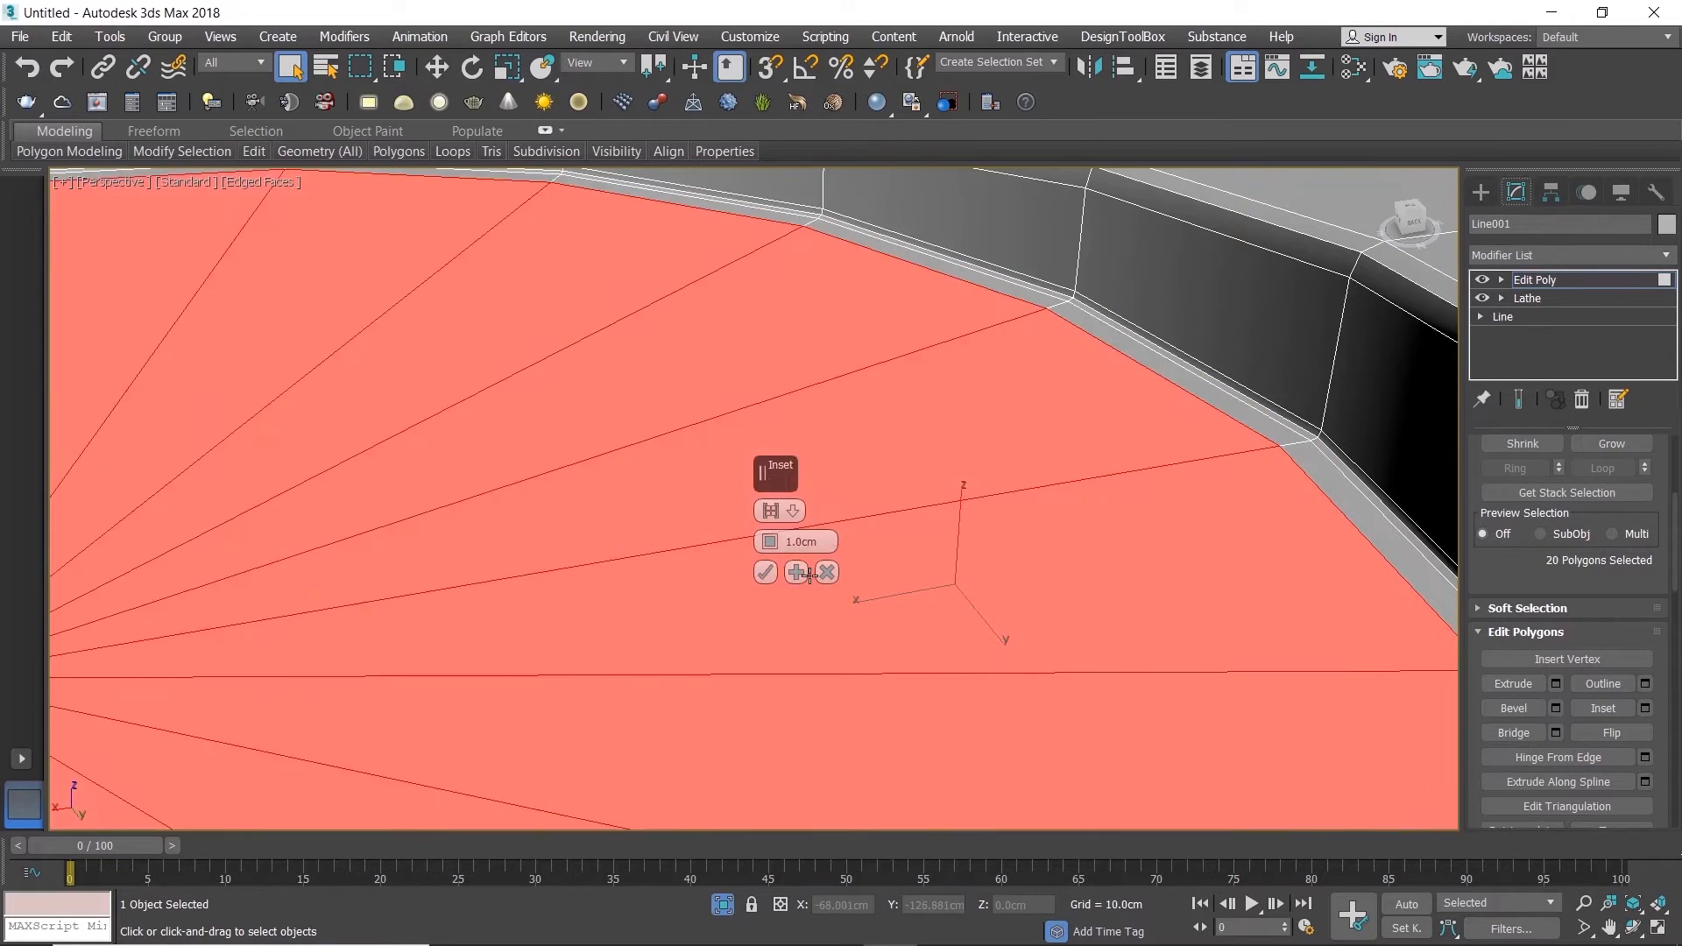
{"action": "left_click", "coordinate": [795, 572]}
Step: Inset the recess floor further inward in successive rings of 5 cm and 10 cm
{"action": "left_click_drag", "start_coordinate": [817, 542], "coordinate": [738, 540]}
{"action": "type", "text": "5"}
{"action": "left_click", "coordinate": [795, 573]}
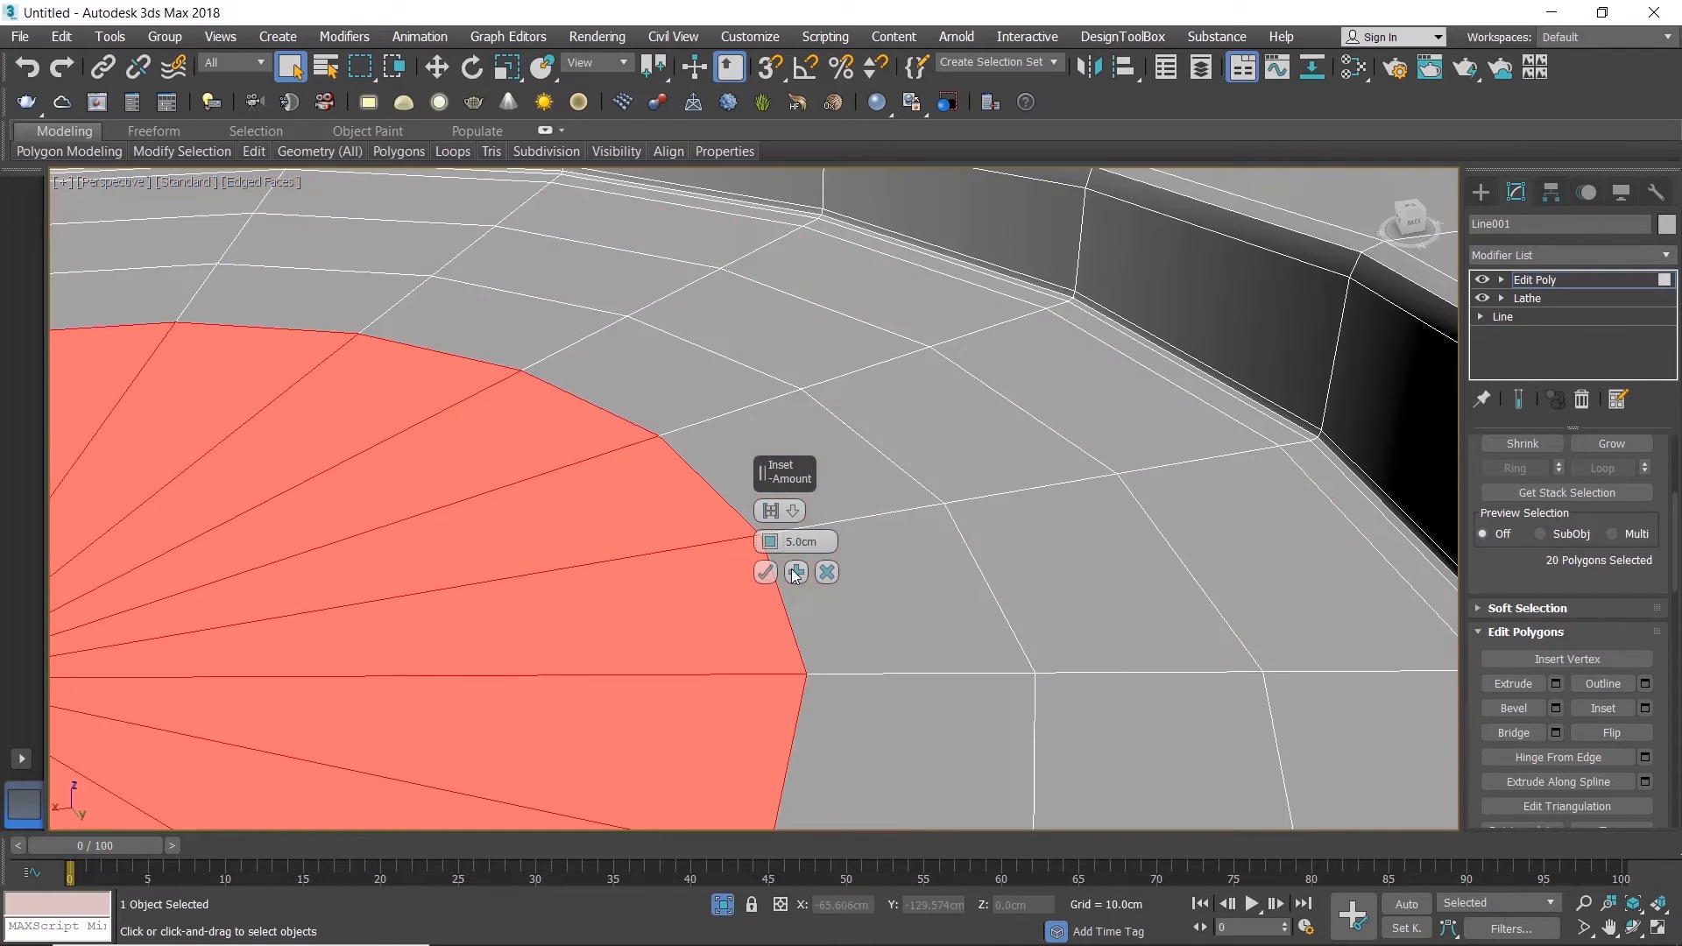
{"action": "left_click_drag", "start_coordinate": [823, 542], "coordinate": [750, 542]}
{"action": "type", "text": "10"}
{"action": "scroll", "coordinate": [765, 579], "scroll_direction": "down", "scroll_amount": 6}
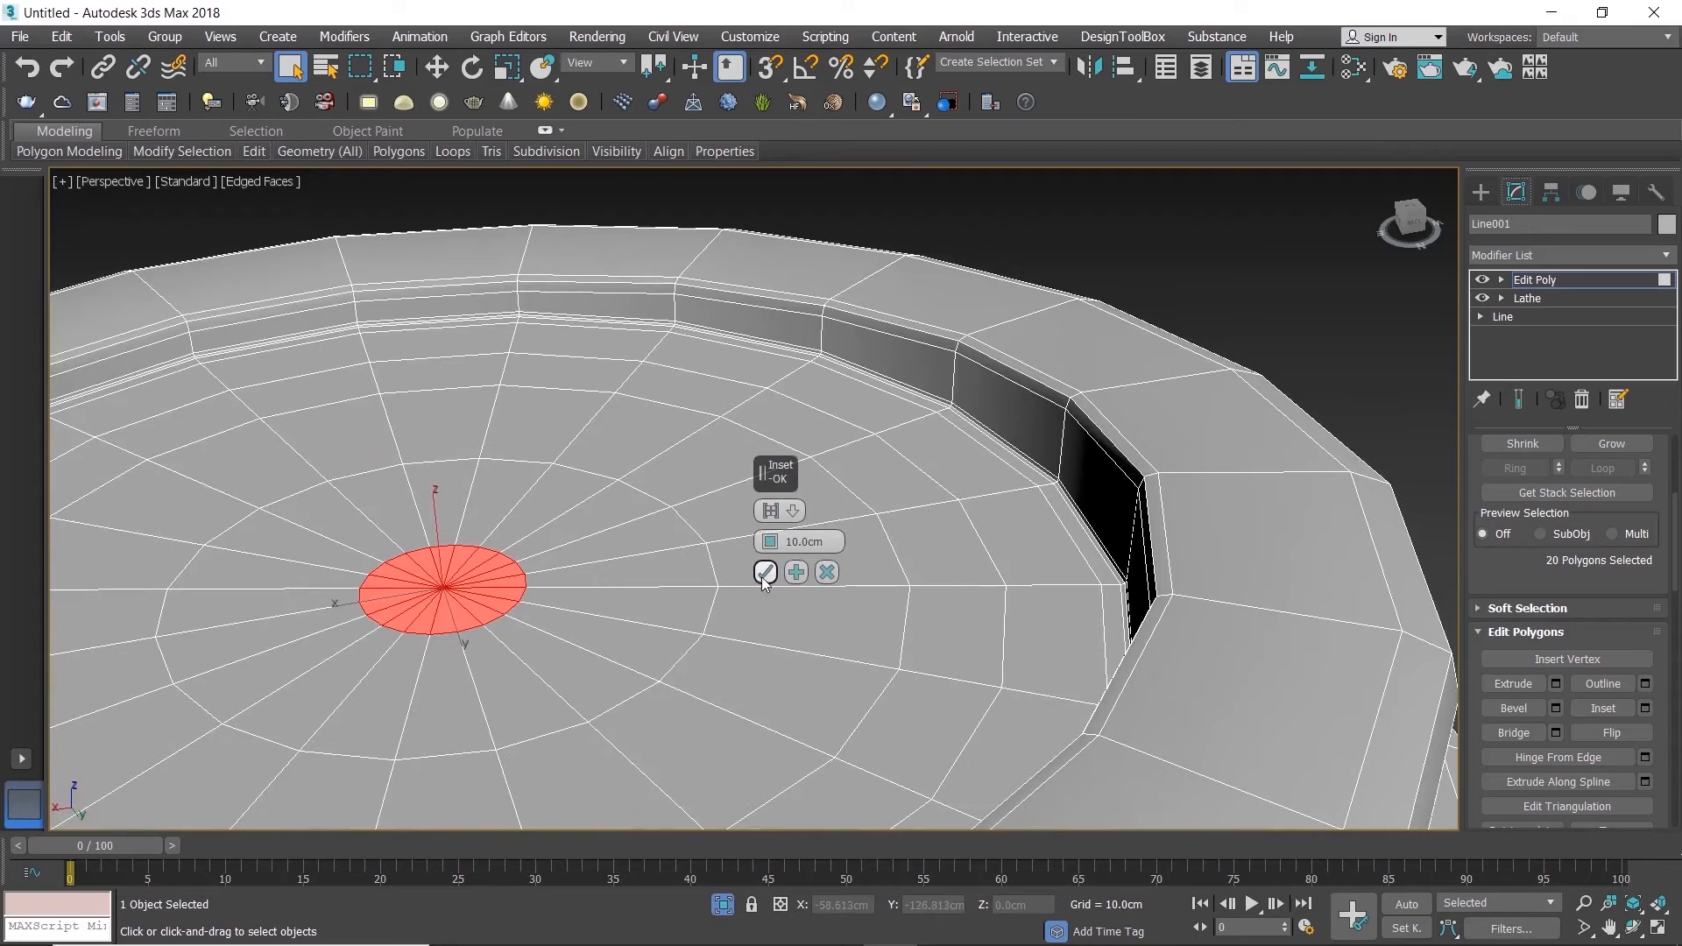
{"action": "left_click", "coordinate": [764, 573]}
Step: Delete the small central disc of polygons and cap the resulting border with a single face
{"action": "key", "text": "Delete"}
{"action": "key", "text": "3"}
{"action": "left_click", "coordinate": [509, 555]}
{"action": "left_click", "coordinate": [1610, 685]}
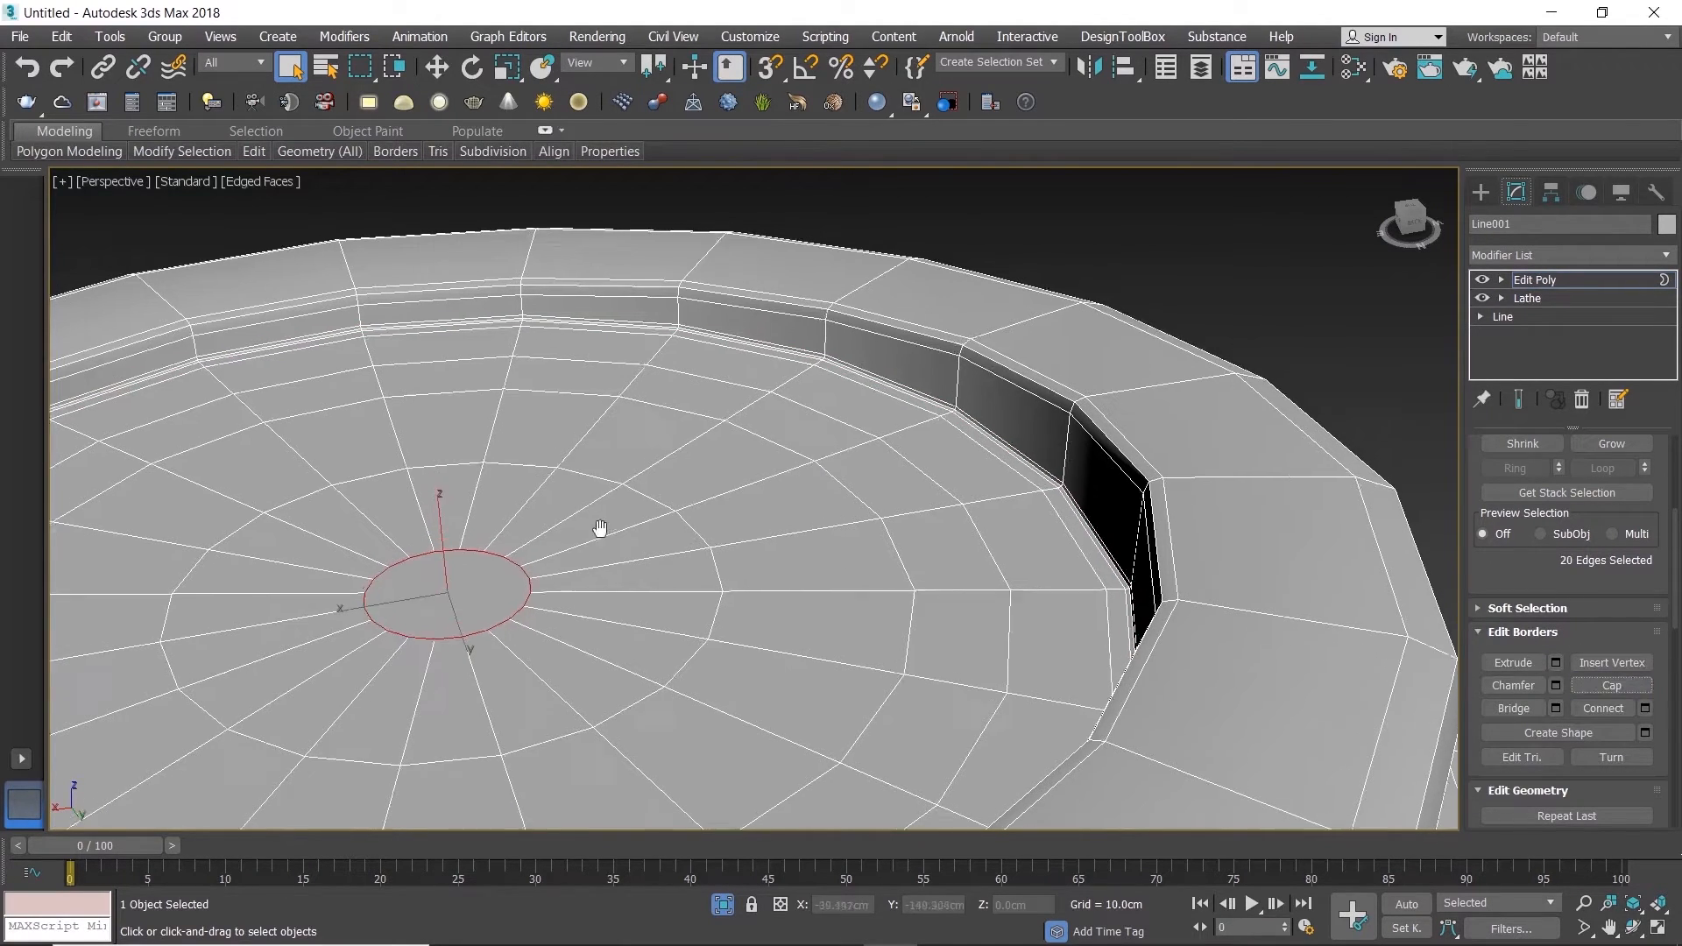
{"action": "scroll", "coordinate": [594, 526], "scroll_direction": "down", "scroll_amount": 5}
{"action": "scroll", "coordinate": [812, 466], "scroll_direction": "up", "scroll_amount": 5}
{"action": "scroll", "coordinate": [812, 466], "scroll_direction": "down", "scroll_amount": 10}
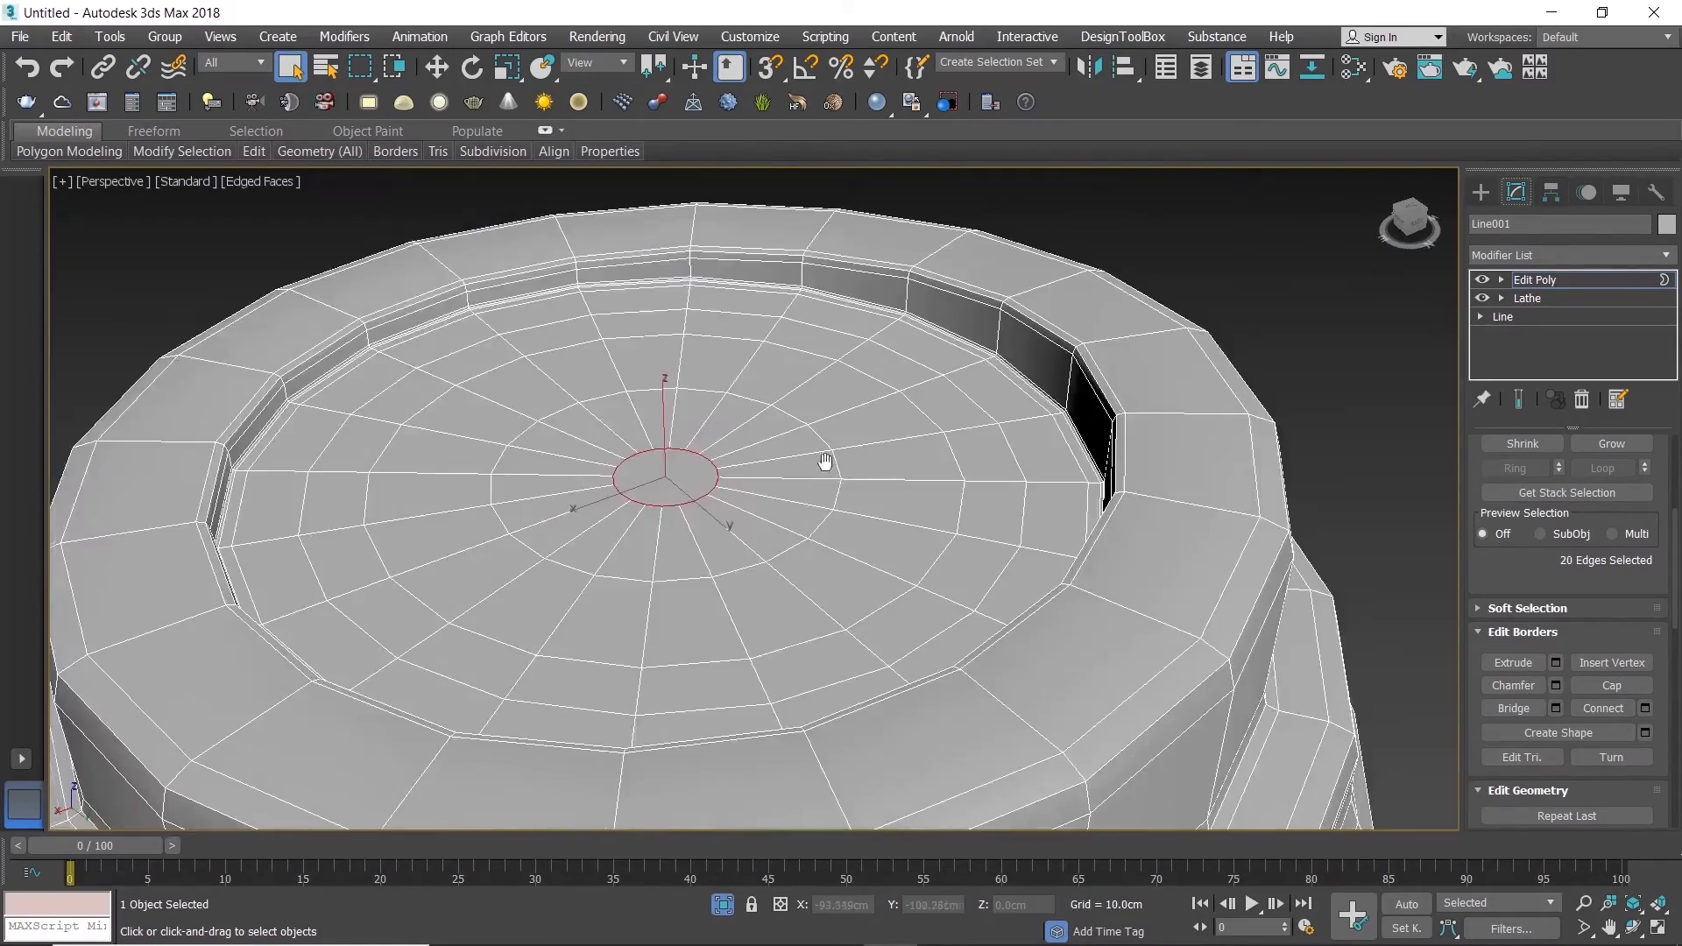
{"action": "scroll", "coordinate": [661, 438], "scroll_direction": "up", "scroll_amount": 6}
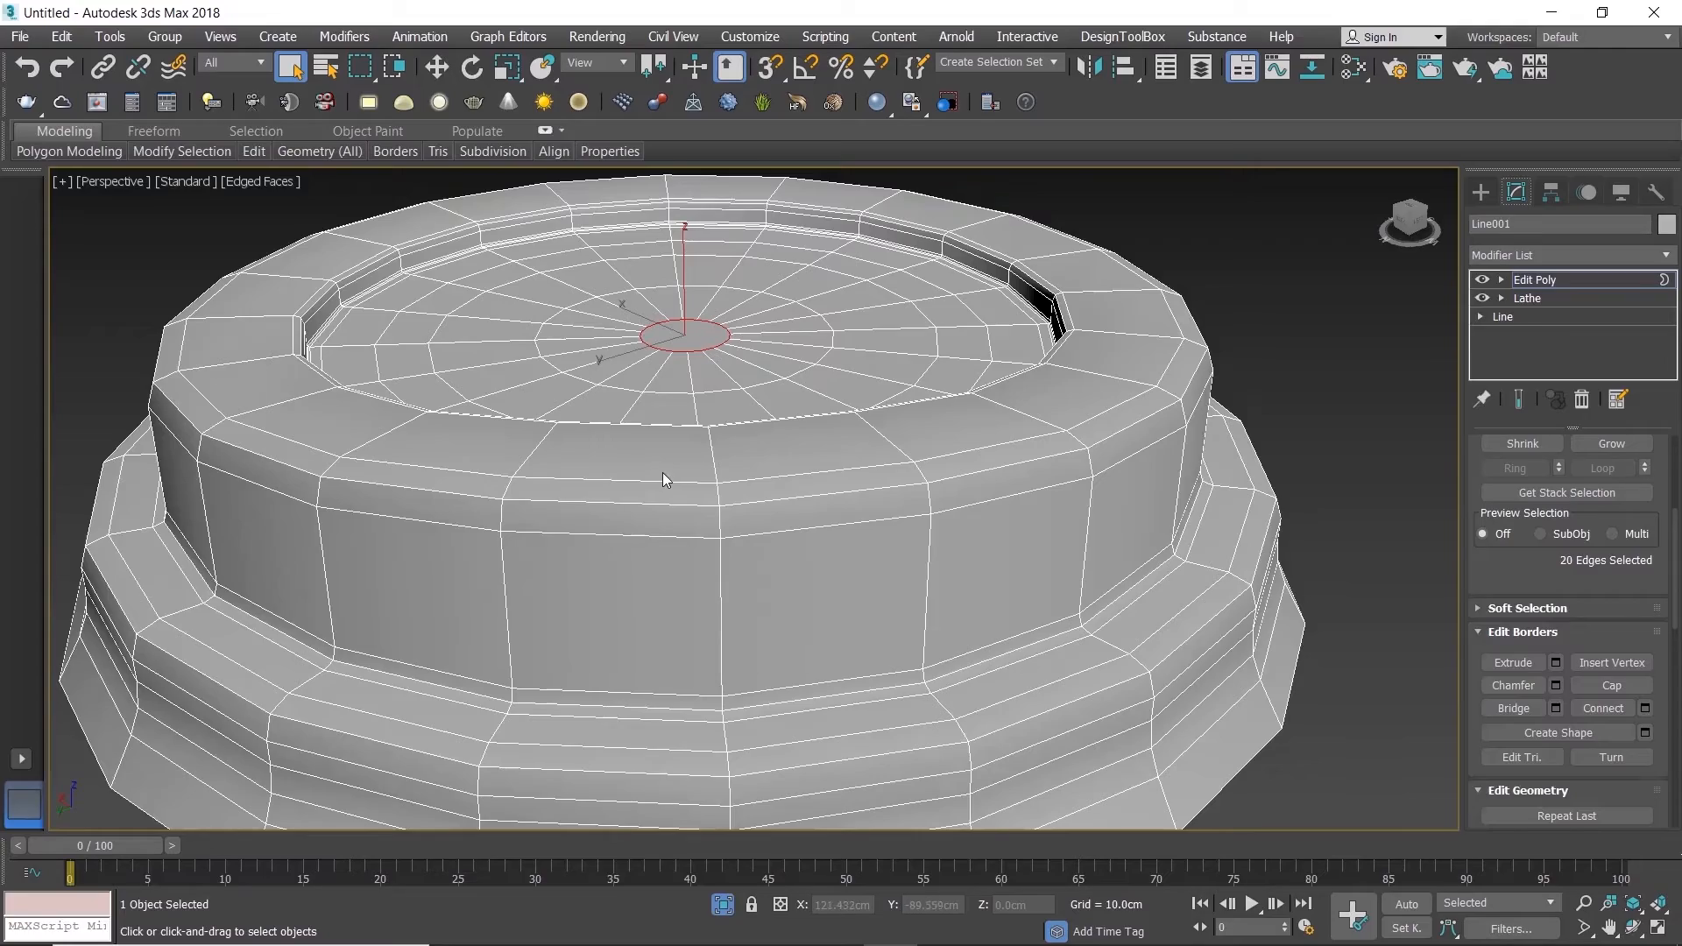
Step: Select two adjacent polygons on the top face of the lid's rim
{"action": "key", "text": "4"}
{"action": "left_click", "coordinate": [662, 471]}
{"action": "left_click", "coordinate": [784, 454], "text": "ctrl"}
{"action": "scroll", "coordinate": [785, 454], "scroll_direction": "down", "scroll_amount": 1}
{"action": "mouse_move", "coordinate": [731, 483]}
{"action": "middle_mouse_down", "text": "alt"}
{"action": "mouse_move", "coordinate": [727, 440]}
{"action": "mouse_move", "coordinate": [747, 491]}
{"action": "middle_mouse_up", "text": "alt"}
{"action": "scroll", "coordinate": [746, 492], "scroll_direction": "up", "scroll_amount": 8}
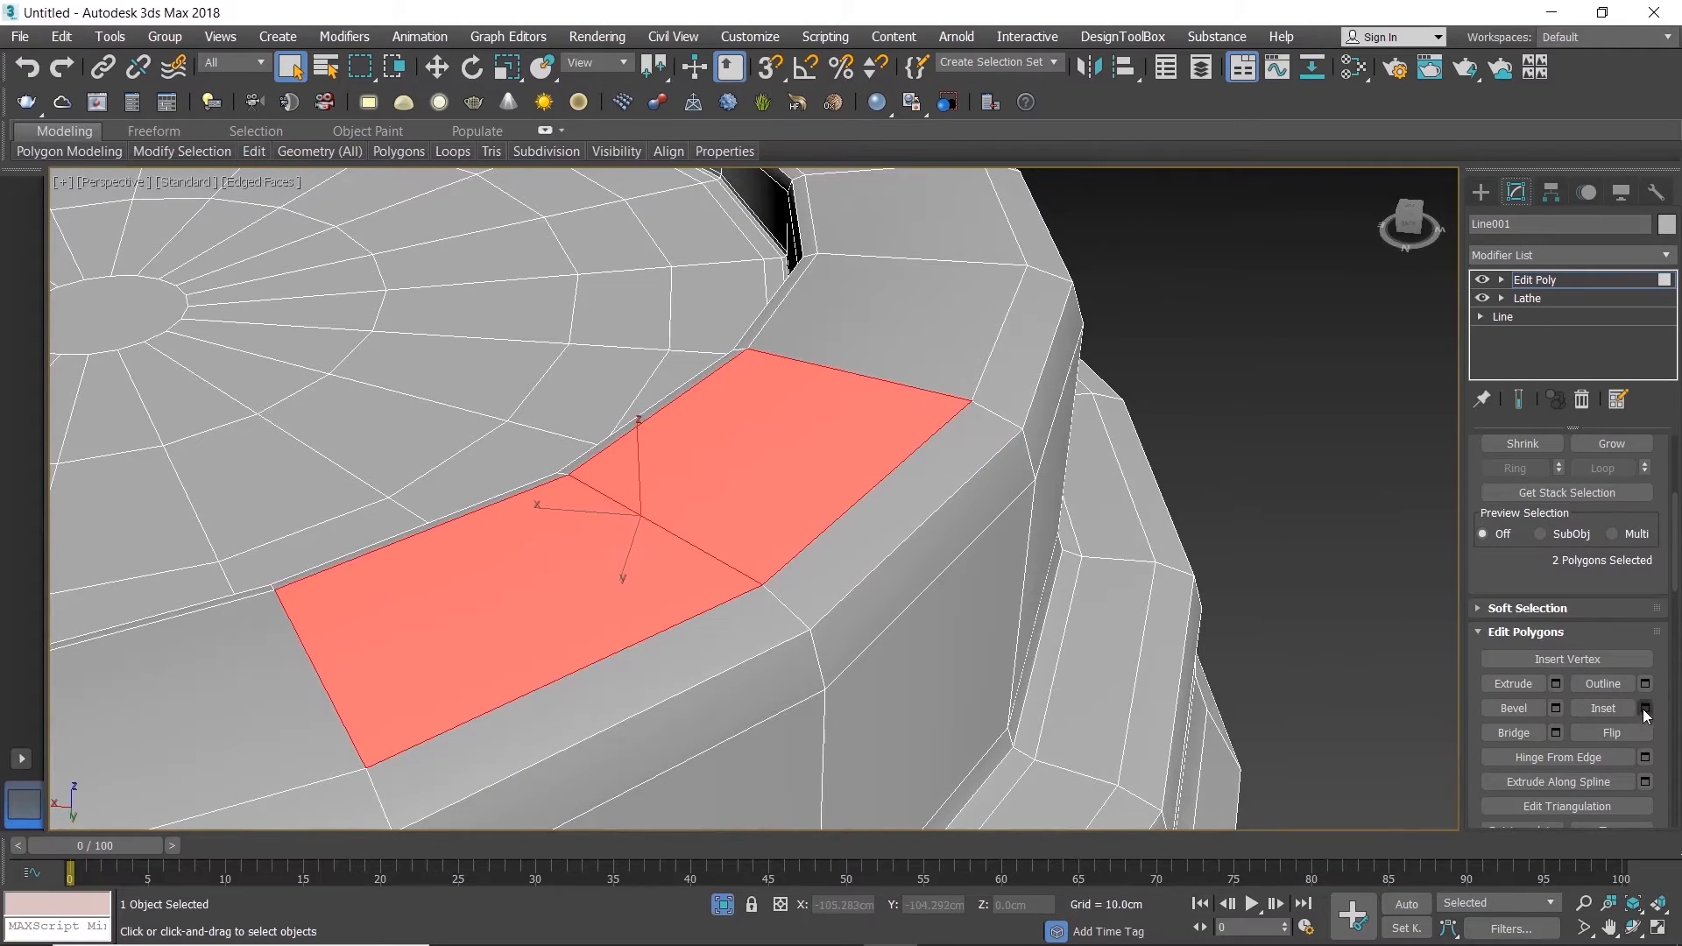
Step: Inset the two selected rim polygons together by about 1.03 cm
{"action": "left_click", "coordinate": [1644, 710]}
{"action": "middle_click_drag", "start_coordinate": [743, 538], "coordinate": [779, 541], "text": "alt"}
{"action": "left_click_drag", "start_coordinate": [777, 542], "coordinate": [767, 613]}
{"action": "middle_click_drag", "start_coordinate": [603, 521], "coordinate": [736, 425]}
{"action": "scroll", "coordinate": [616, 500], "scroll_direction": "down", "scroll_amount": 5}
{"action": "scroll", "coordinate": [843, 462], "scroll_direction": "up", "scroll_amount": 3}
{"action": "left_click_drag", "start_coordinate": [778, 548], "coordinate": [770, 540]}
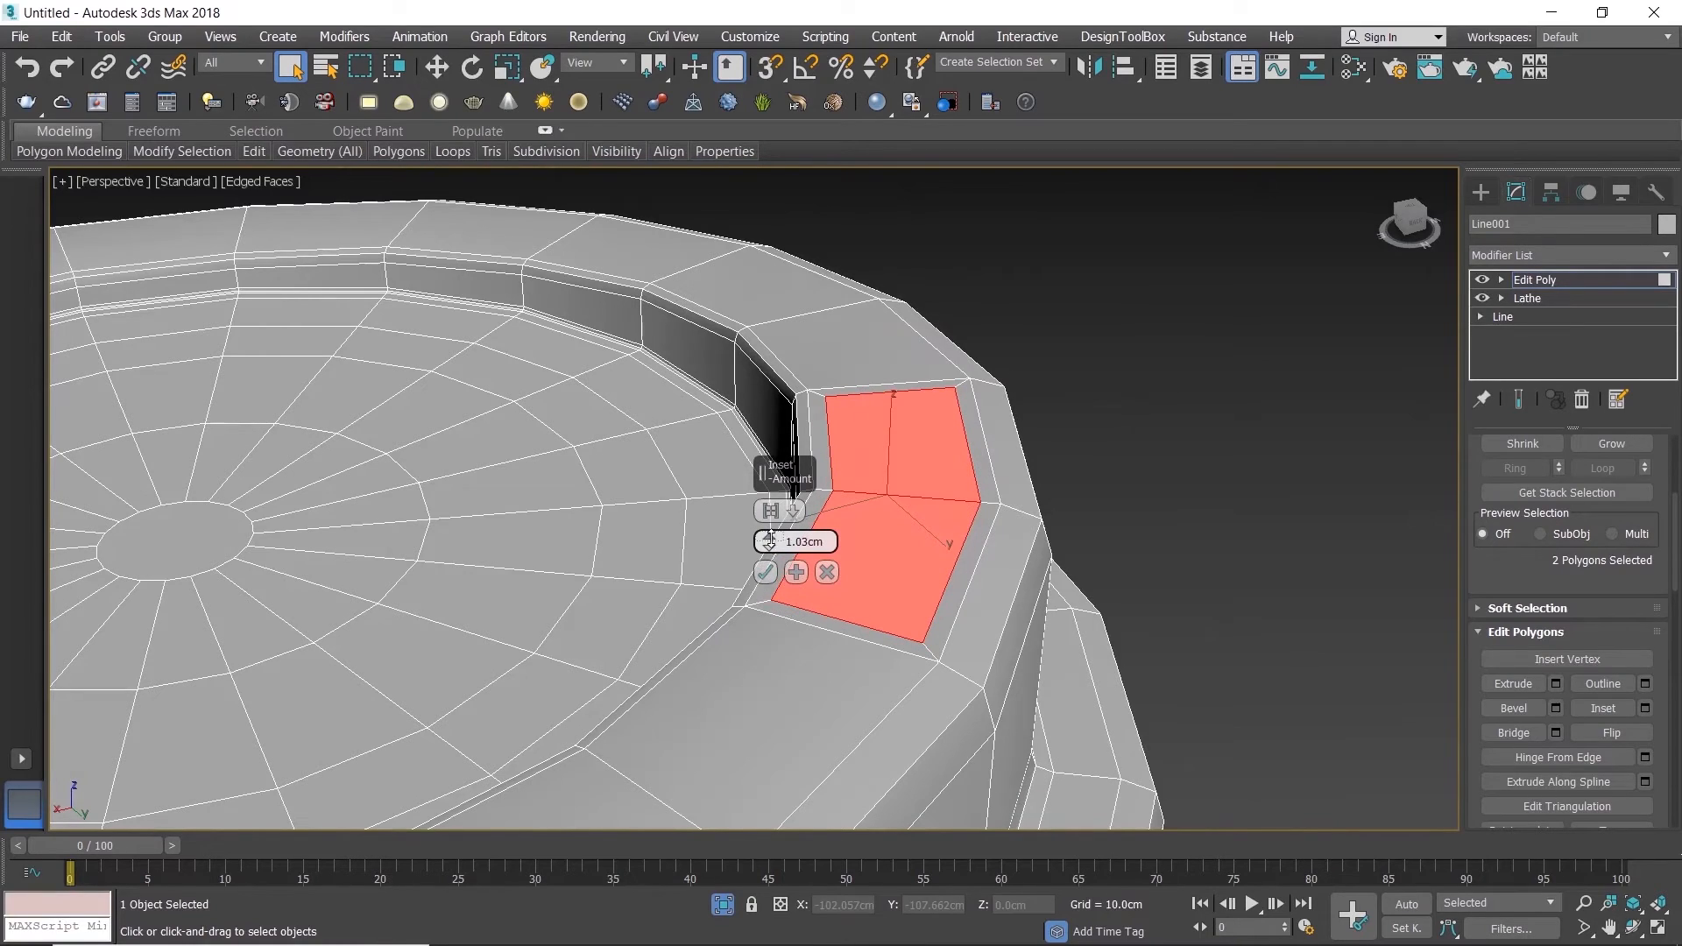
{"action": "scroll", "coordinate": [402, 481], "scroll_direction": "down", "scroll_amount": 5}
{"action": "middle_click_drag", "start_coordinate": [403, 481], "coordinate": [593, 461], "text": "alt"}
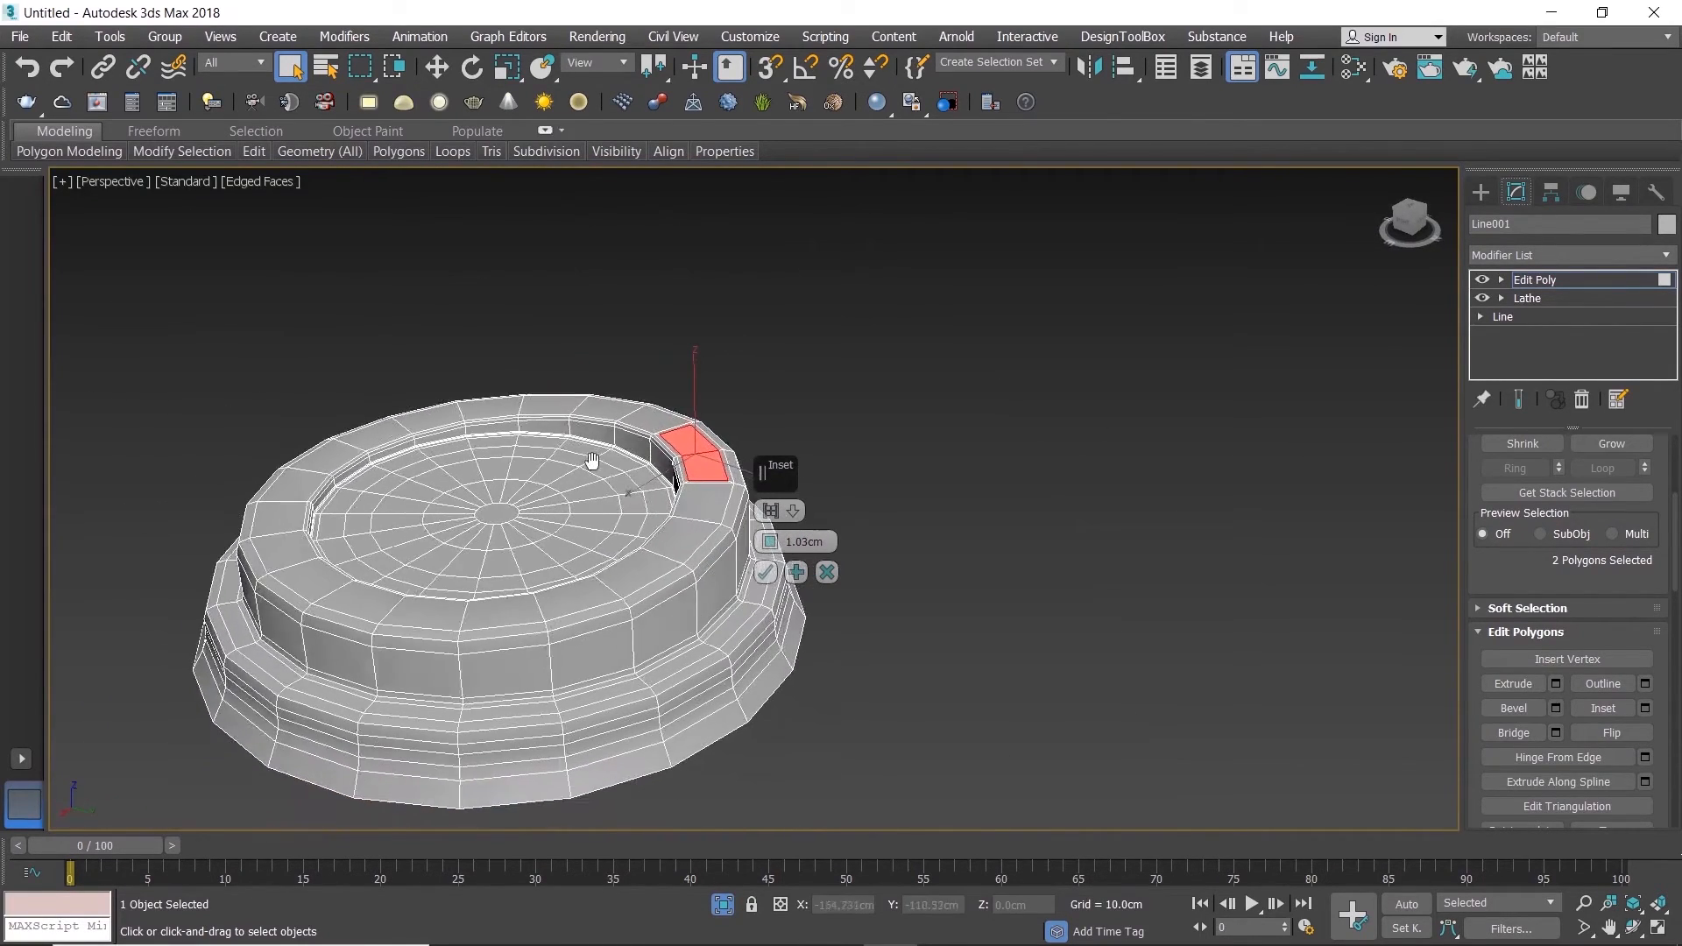
{"action": "left_click", "coordinate": [766, 572]}
Step: Delete the two inset polygons to open a hole in the rim and select the hole's border
{"action": "scroll", "coordinate": [690, 481], "scroll_direction": "up", "scroll_amount": 3}
{"action": "middle_click_drag", "start_coordinate": [690, 481], "coordinate": [672, 479], "text": "alt"}
{"action": "key", "text": "Delete"}
{"action": "scroll", "coordinate": [757, 436], "scroll_direction": "up", "scroll_amount": 5}
{"action": "key", "text": "3"}
{"action": "left_click", "coordinate": [567, 336]}
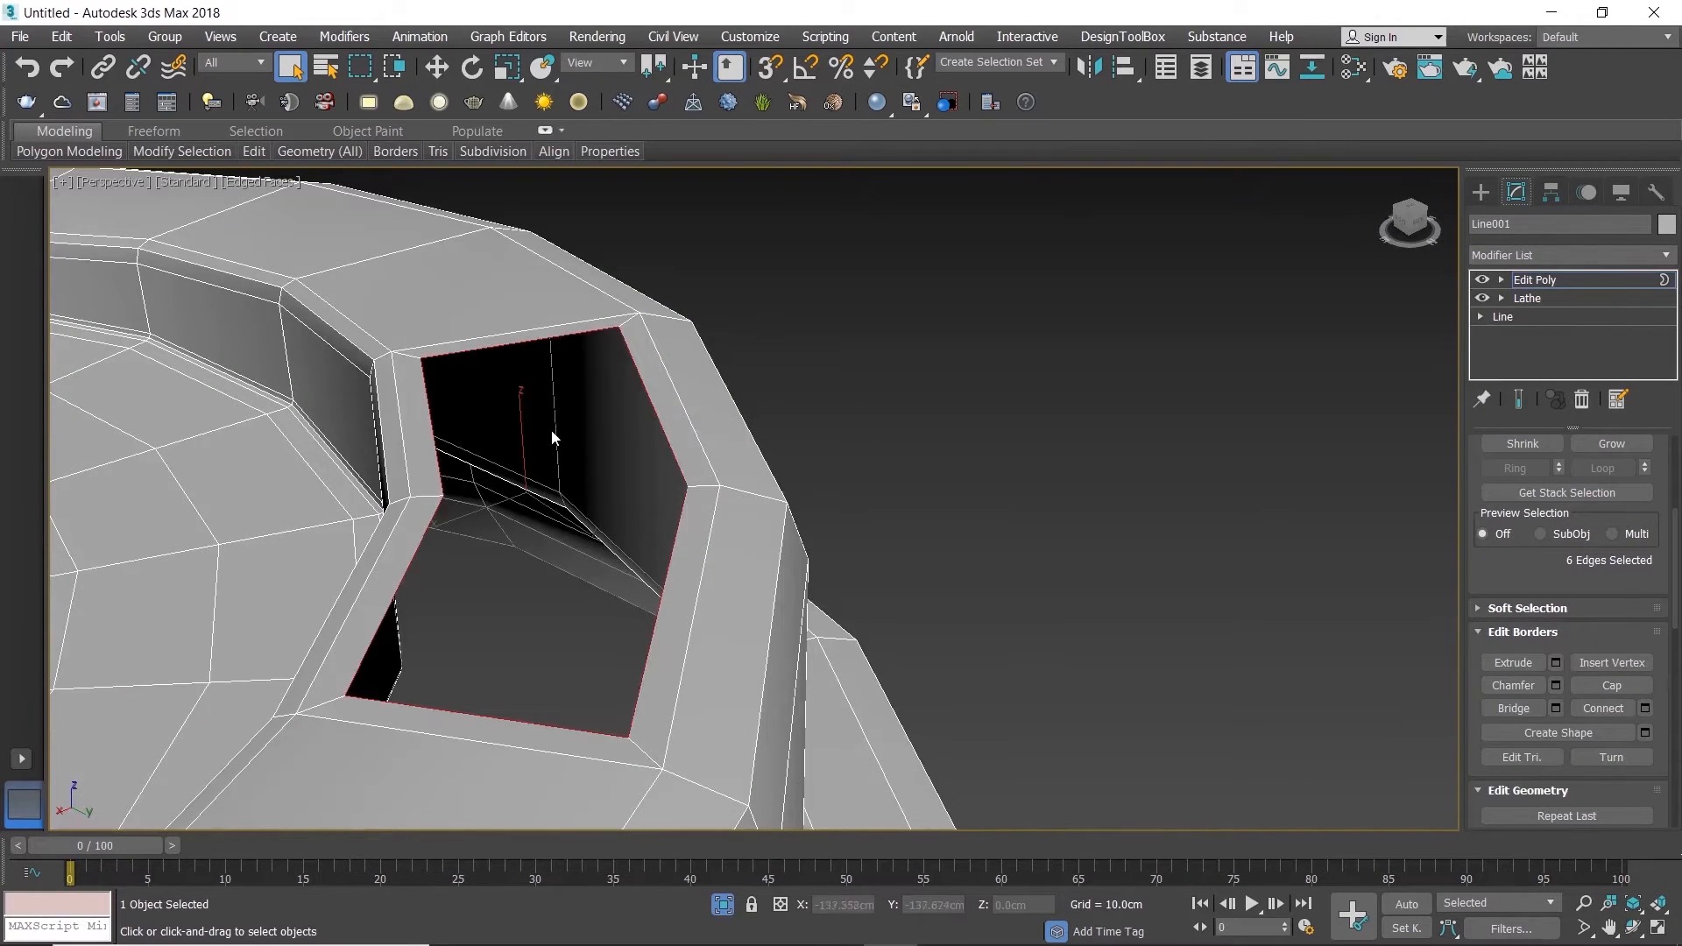
Step: Extend the hole's border downward along Z to form the inner walls of the opening
{"action": "scroll", "coordinate": [552, 436], "scroll_direction": "down", "scroll_amount": 3}
{"action": "middle_click_drag", "start_coordinate": [552, 436], "coordinate": [508, 430], "text": "alt"}
{"action": "key", "text": "w"}
{"action": "scroll", "coordinate": [534, 431], "scroll_direction": "up", "scroll_amount": 2}
{"action": "left_click_drag", "start_coordinate": [540, 426], "coordinate": [555, 588], "text": "shift"}
{"action": "middle_click_drag", "start_coordinate": [555, 588], "coordinate": [592, 640], "text": "alt"}
{"action": "scroll", "coordinate": [591, 632], "scroll_direction": "down", "scroll_amount": 8}
{"action": "middle_click_drag", "start_coordinate": [577, 561], "coordinate": [562, 545], "text": "alt"}
{"action": "left_click_drag", "start_coordinate": [601, 566], "coordinate": [600, 573]}
Step: Try to scale up the opening's lowered border uniformly in wireframe display
{"action": "key", "text": "e"}
{"action": "key", "text": "r"}
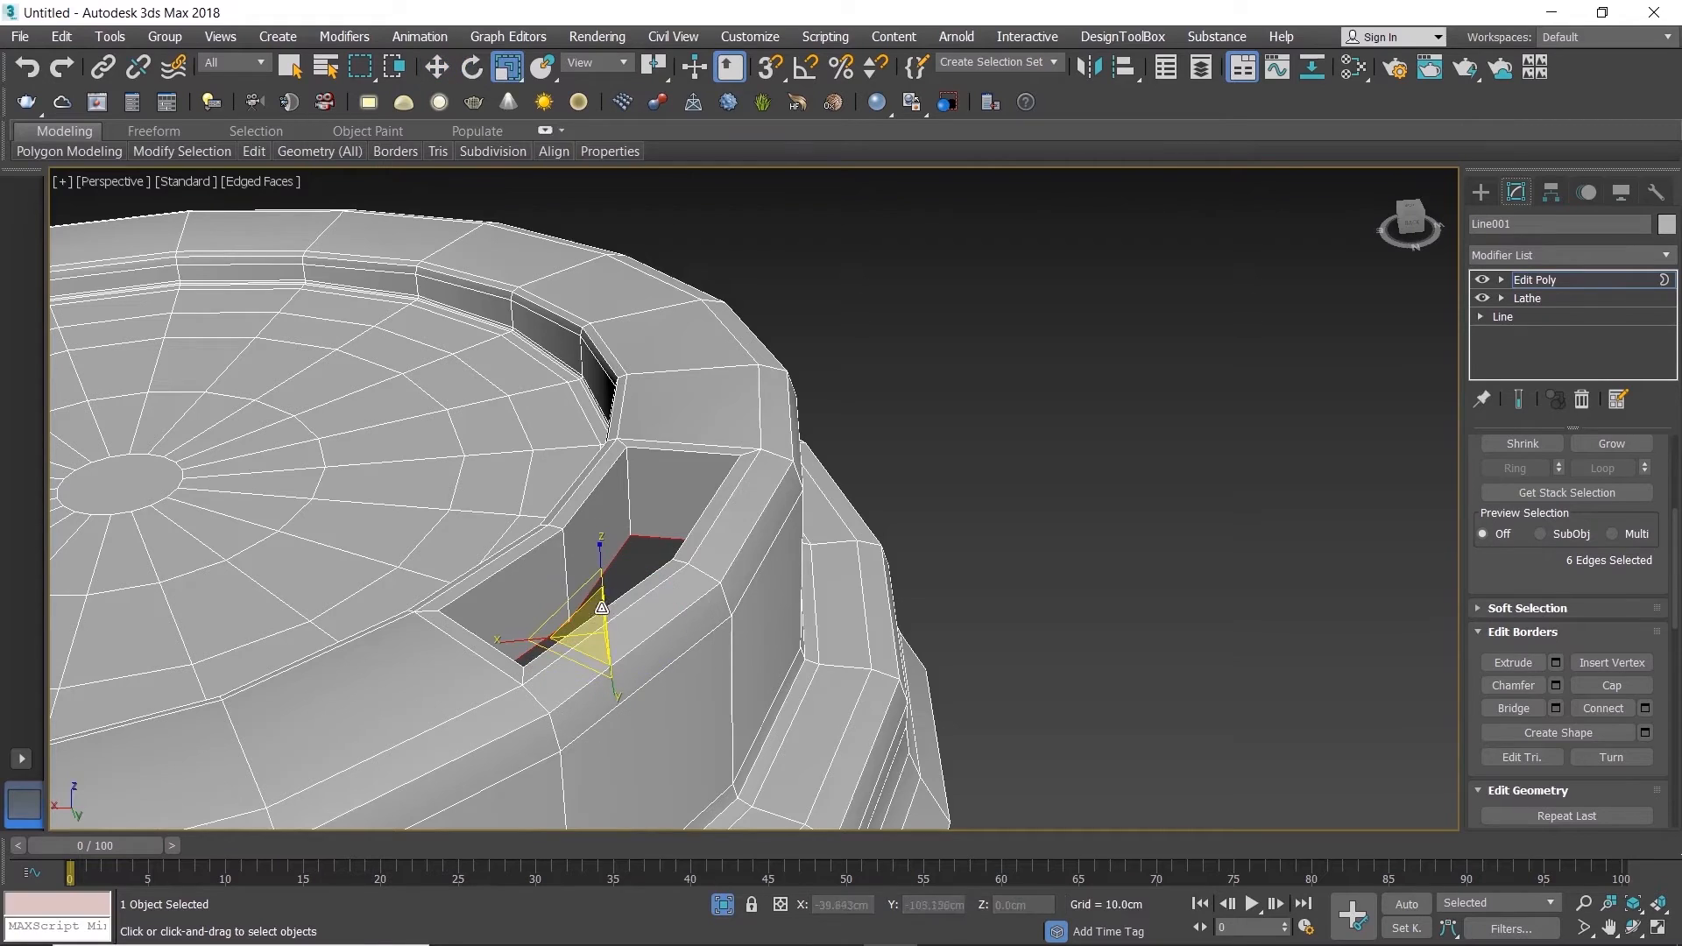
{"action": "key", "text": "F3"}
{"action": "left_click_drag", "start_coordinate": [595, 618], "coordinate": [595, 595]}
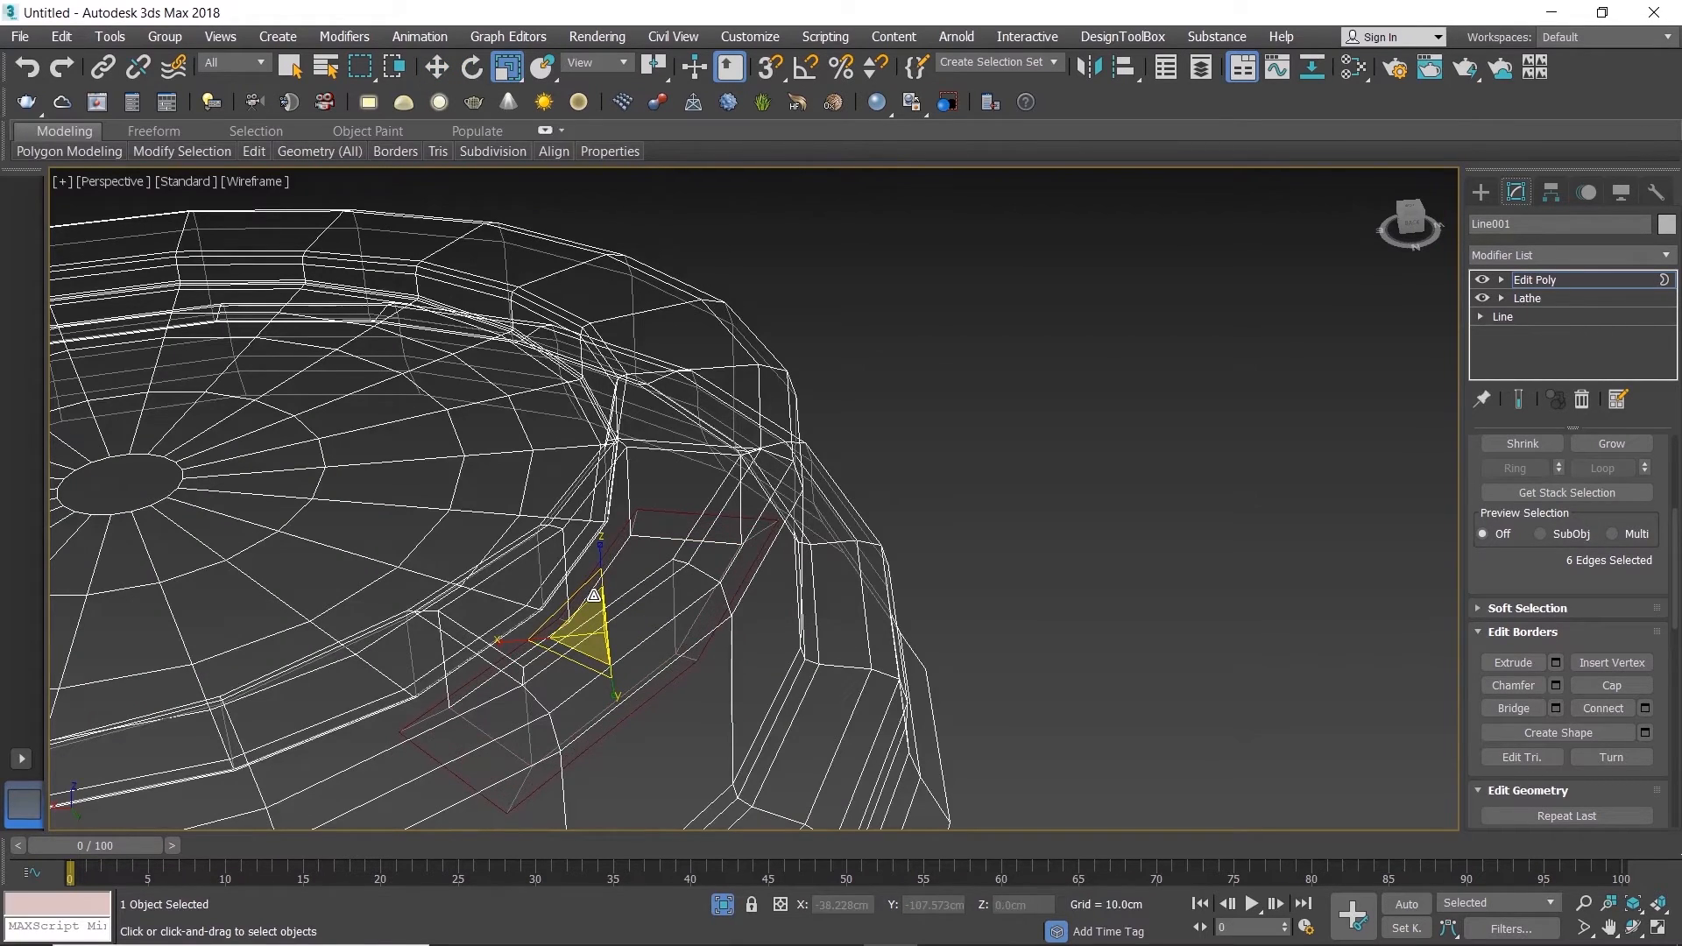
{"action": "key", "text": "F3"}
{"action": "key", "text": "F4"}
Step: Connect the ring of vertical edges on the opening's walls with 2 segments and a pinch of 89
{"action": "scroll", "coordinate": [629, 593], "scroll_direction": "up", "scroll_amount": 8}
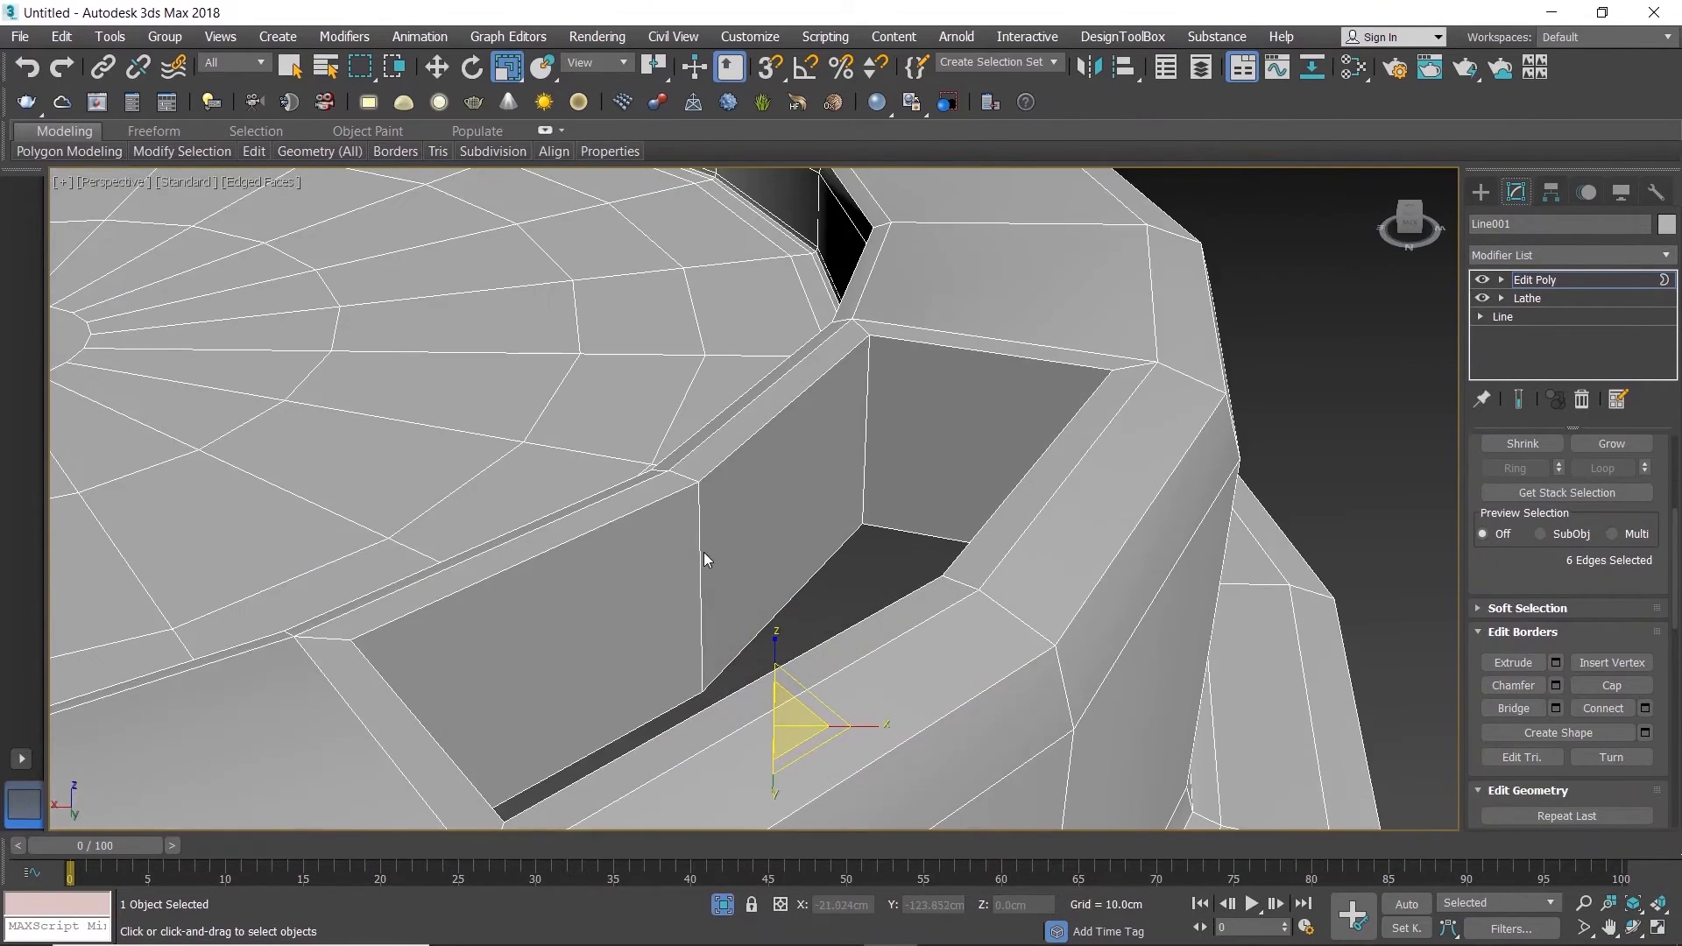
{"action": "key", "text": "2"}
{"action": "left_click", "coordinate": [701, 554]}
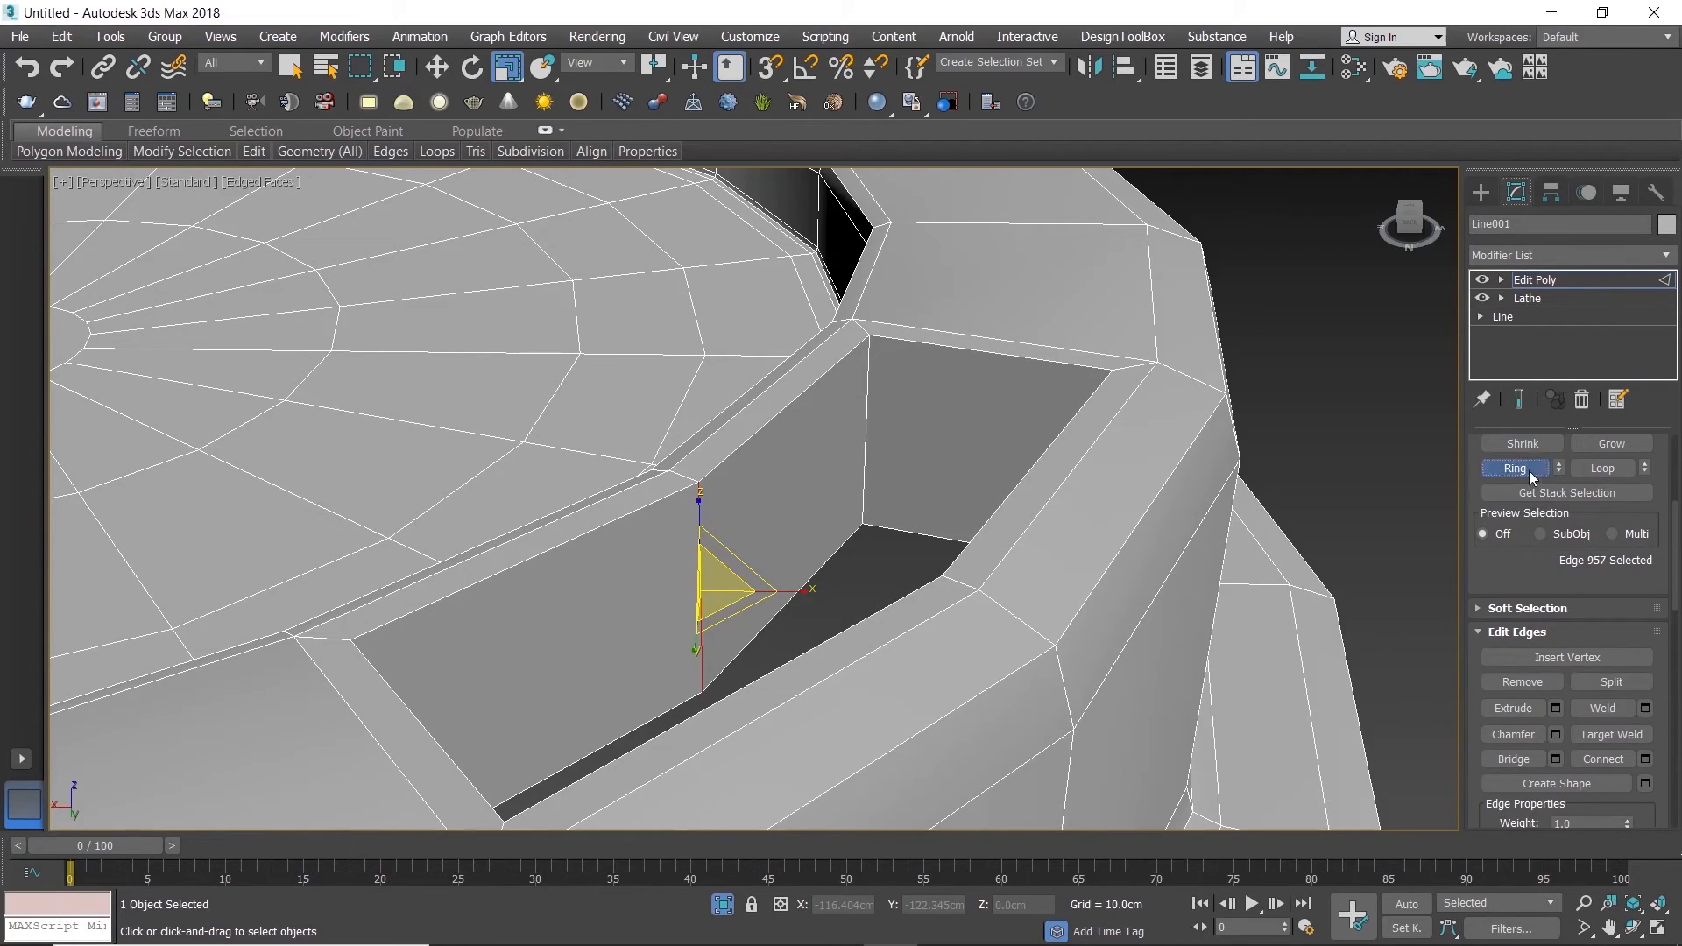
{"action": "left_click", "coordinate": [1525, 469]}
{"action": "left_click", "coordinate": [1645, 759]}
{"action": "left_click", "coordinate": [773, 508]}
{"action": "left_click_drag", "start_coordinate": [768, 541], "coordinate": [734, 229]}
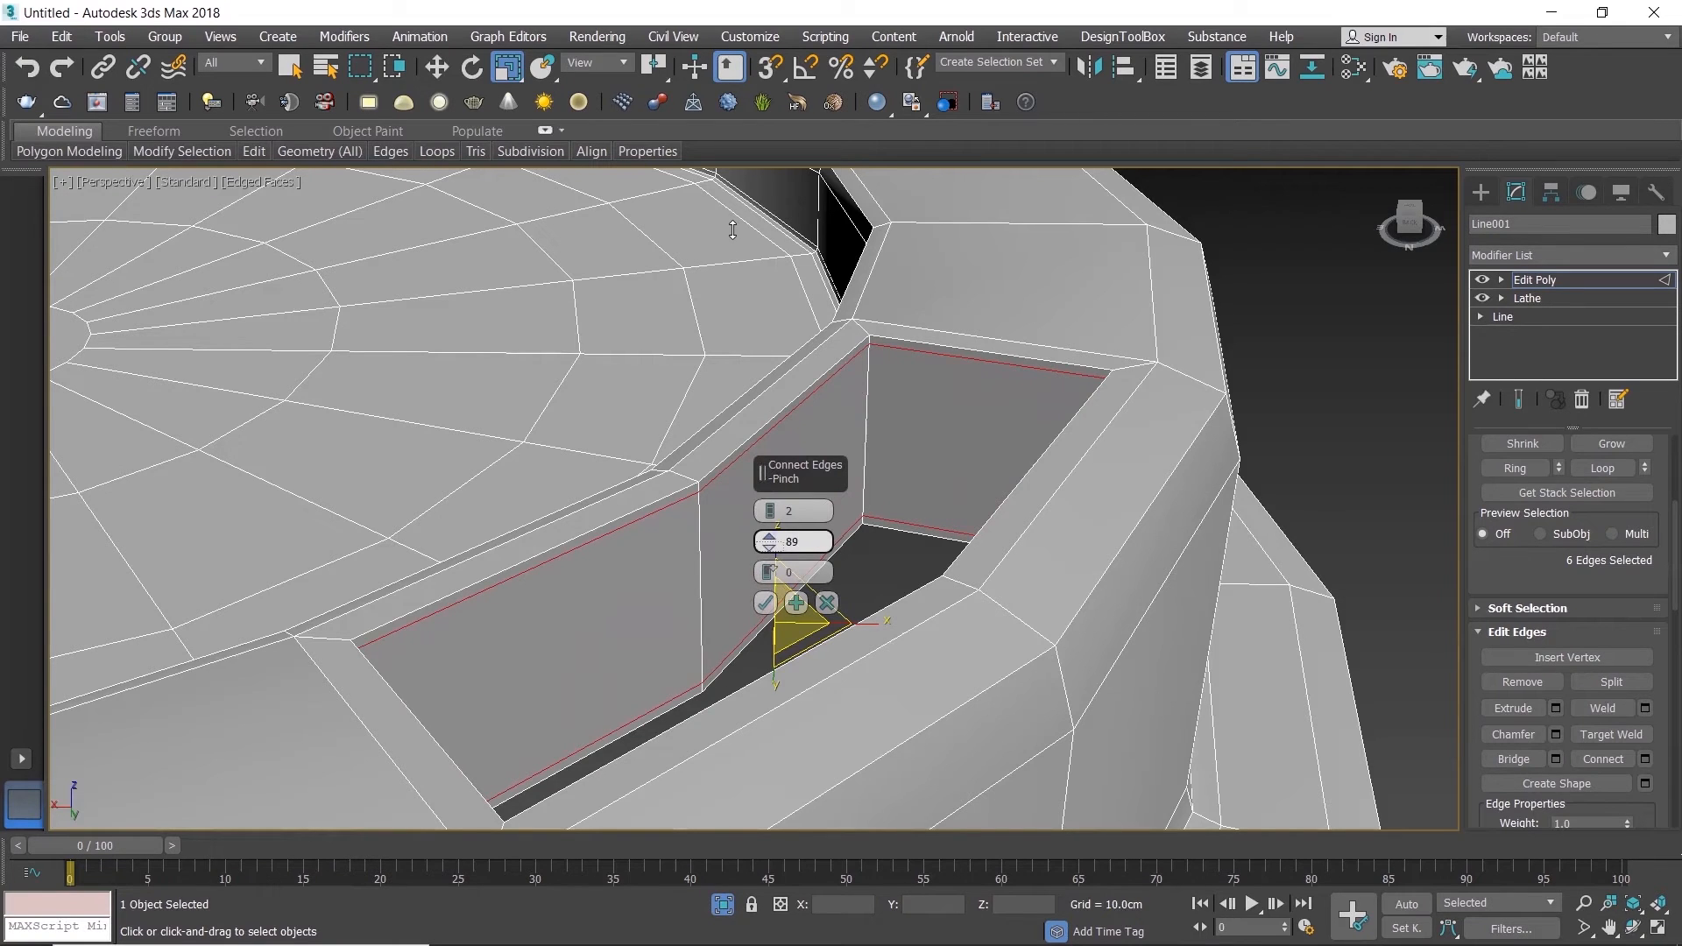
{"action": "left_click", "coordinate": [765, 603]}
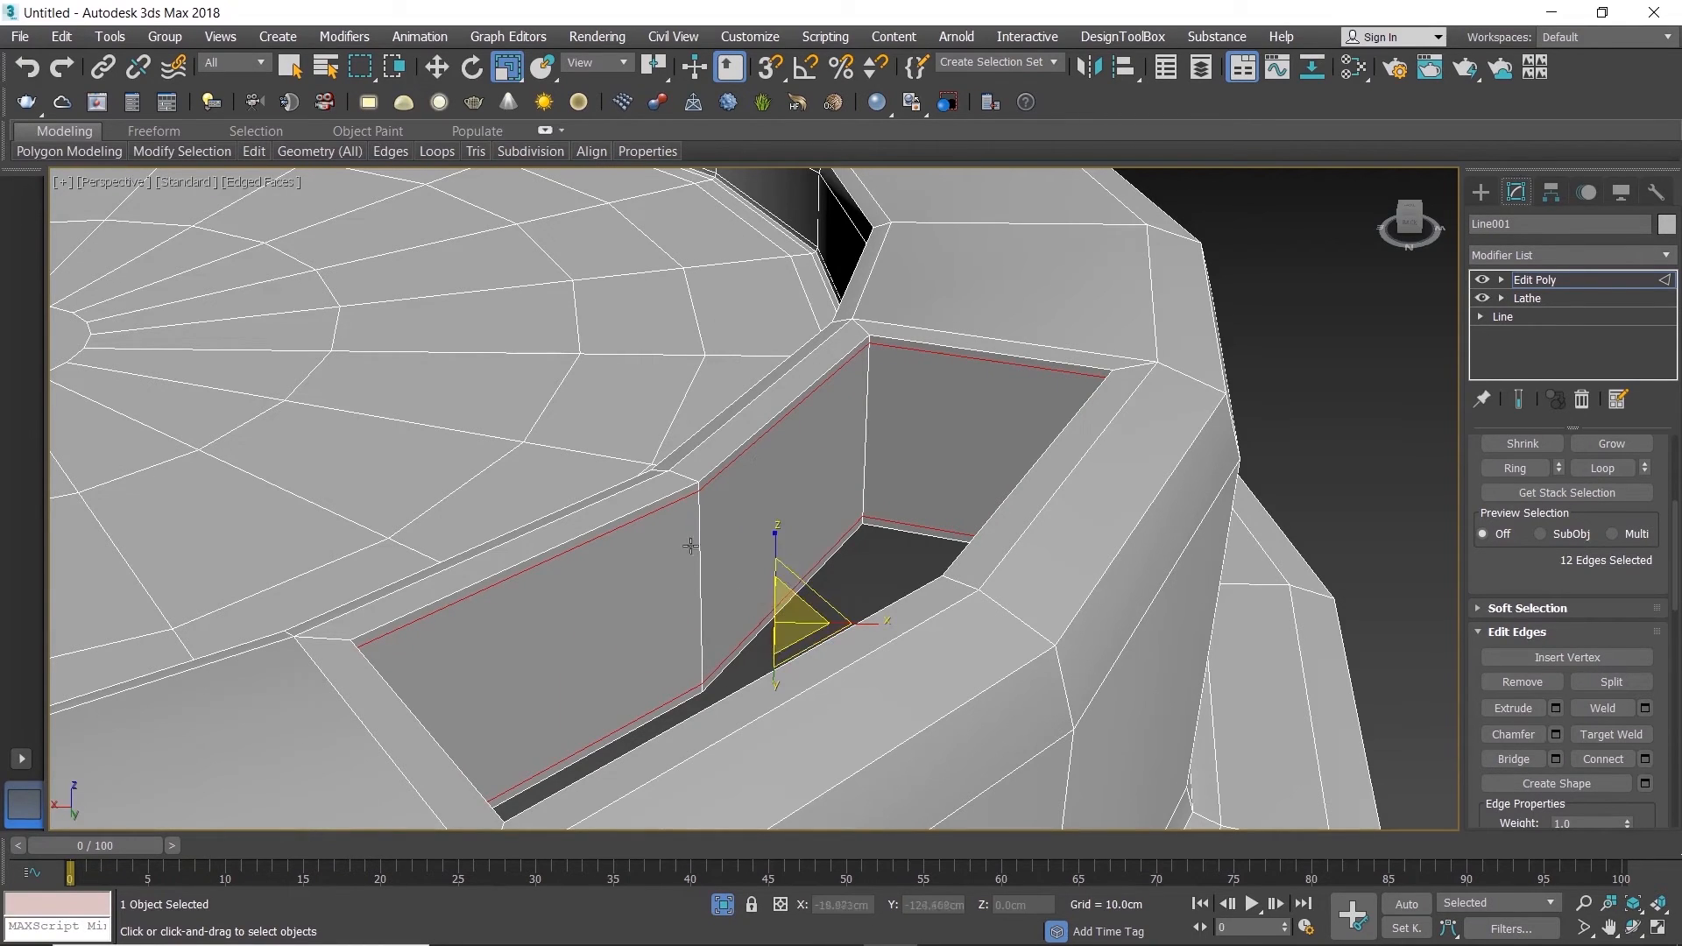
Step: Leave edge editing and examine the lid and its rim opening from several angles
{"action": "scroll", "coordinate": [692, 545], "scroll_direction": "down", "scroll_amount": 3}
{"action": "scroll", "coordinate": [677, 535], "scroll_direction": "down", "scroll_amount": 2}
{"action": "middle_click_drag", "start_coordinate": [677, 535], "coordinate": [1030, 471], "text": "alt"}
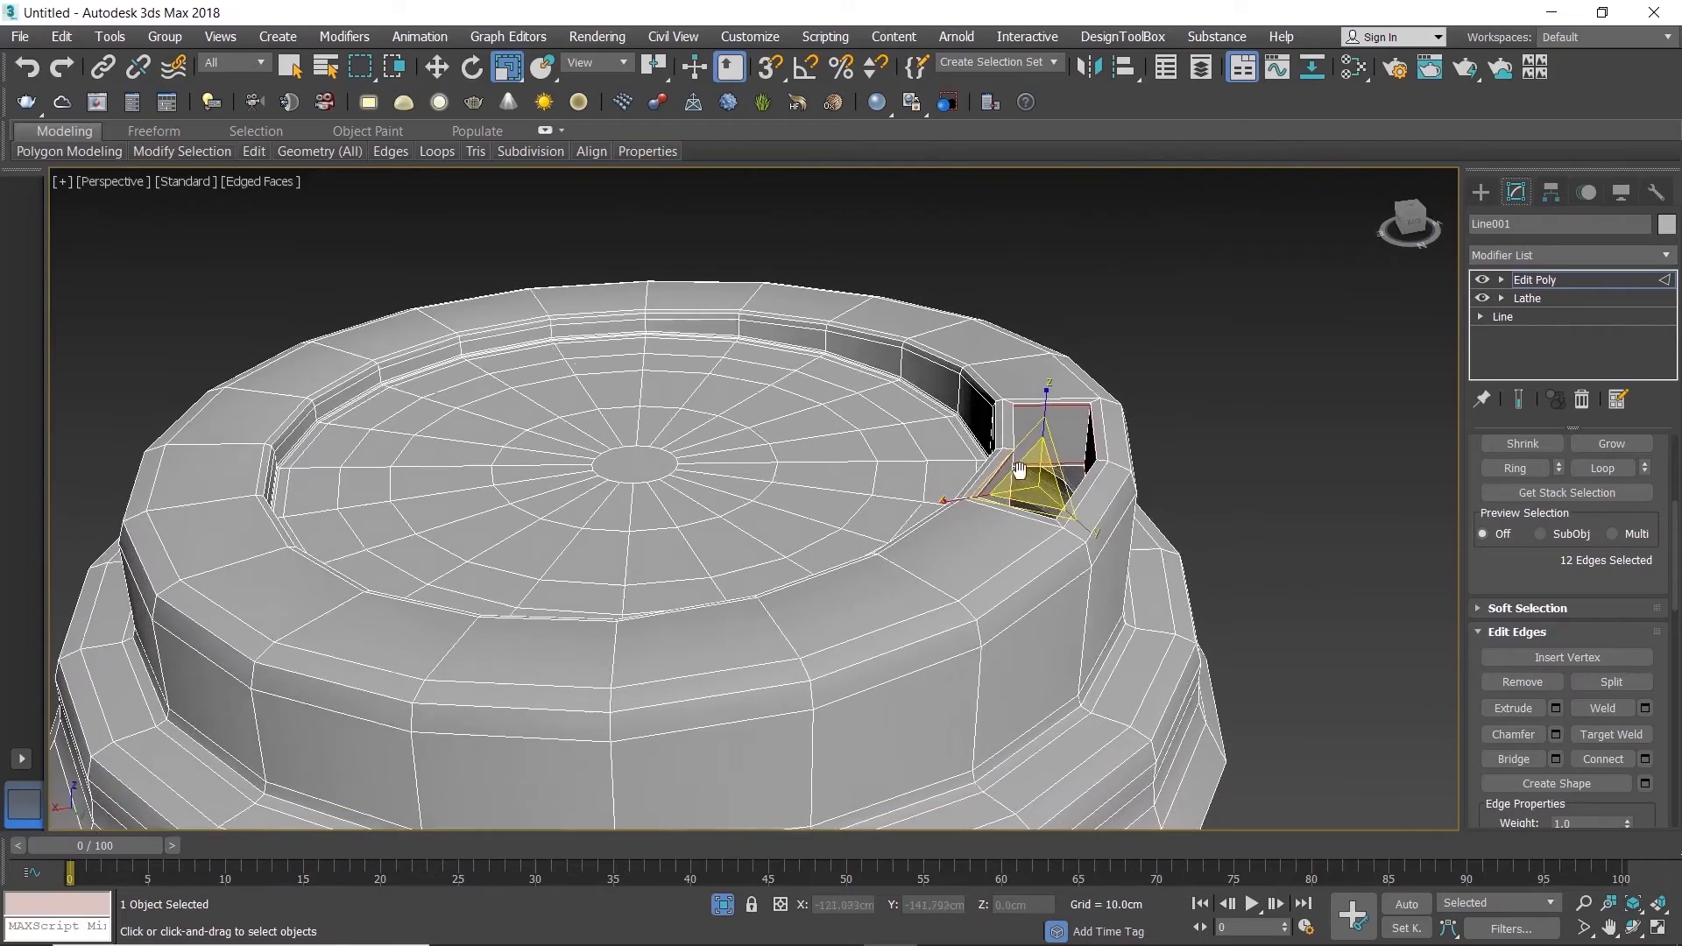
{"action": "left_click", "coordinate": [1276, 261]}
{"action": "key", "text": "1"}
{"action": "key", "text": "1"}
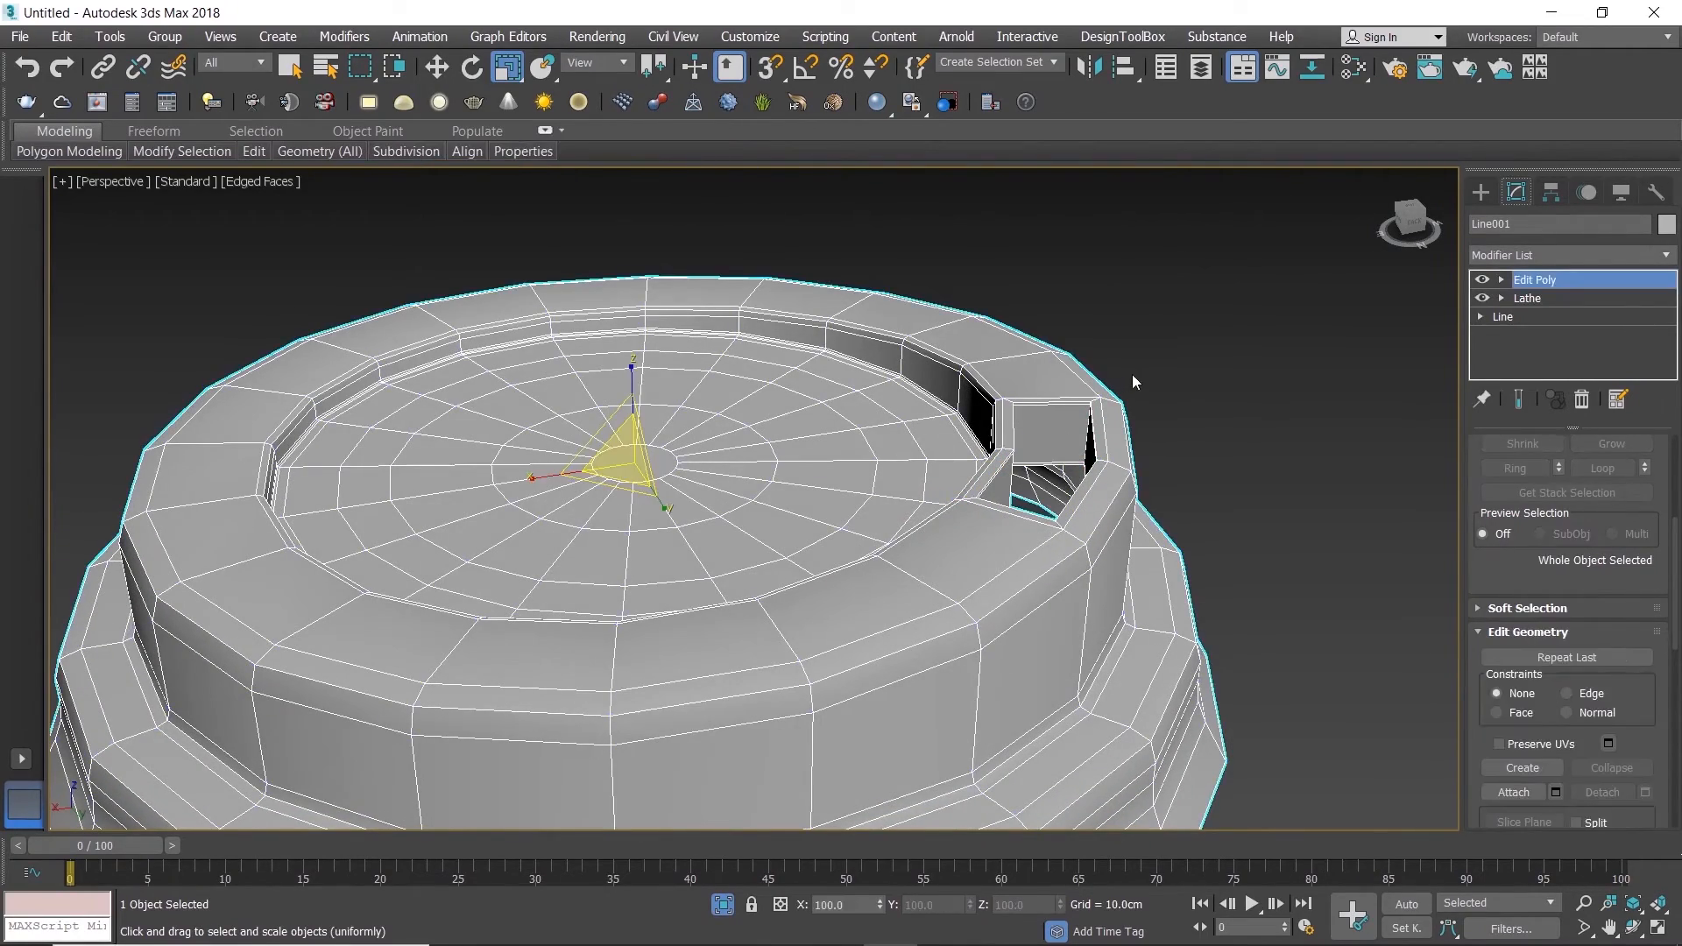
{"action": "left_click", "coordinate": [1134, 377]}
{"action": "middle_click_drag", "start_coordinate": [820, 579], "coordinate": [787, 589], "text": "alt"}
{"action": "left_click", "coordinate": [787, 589]}
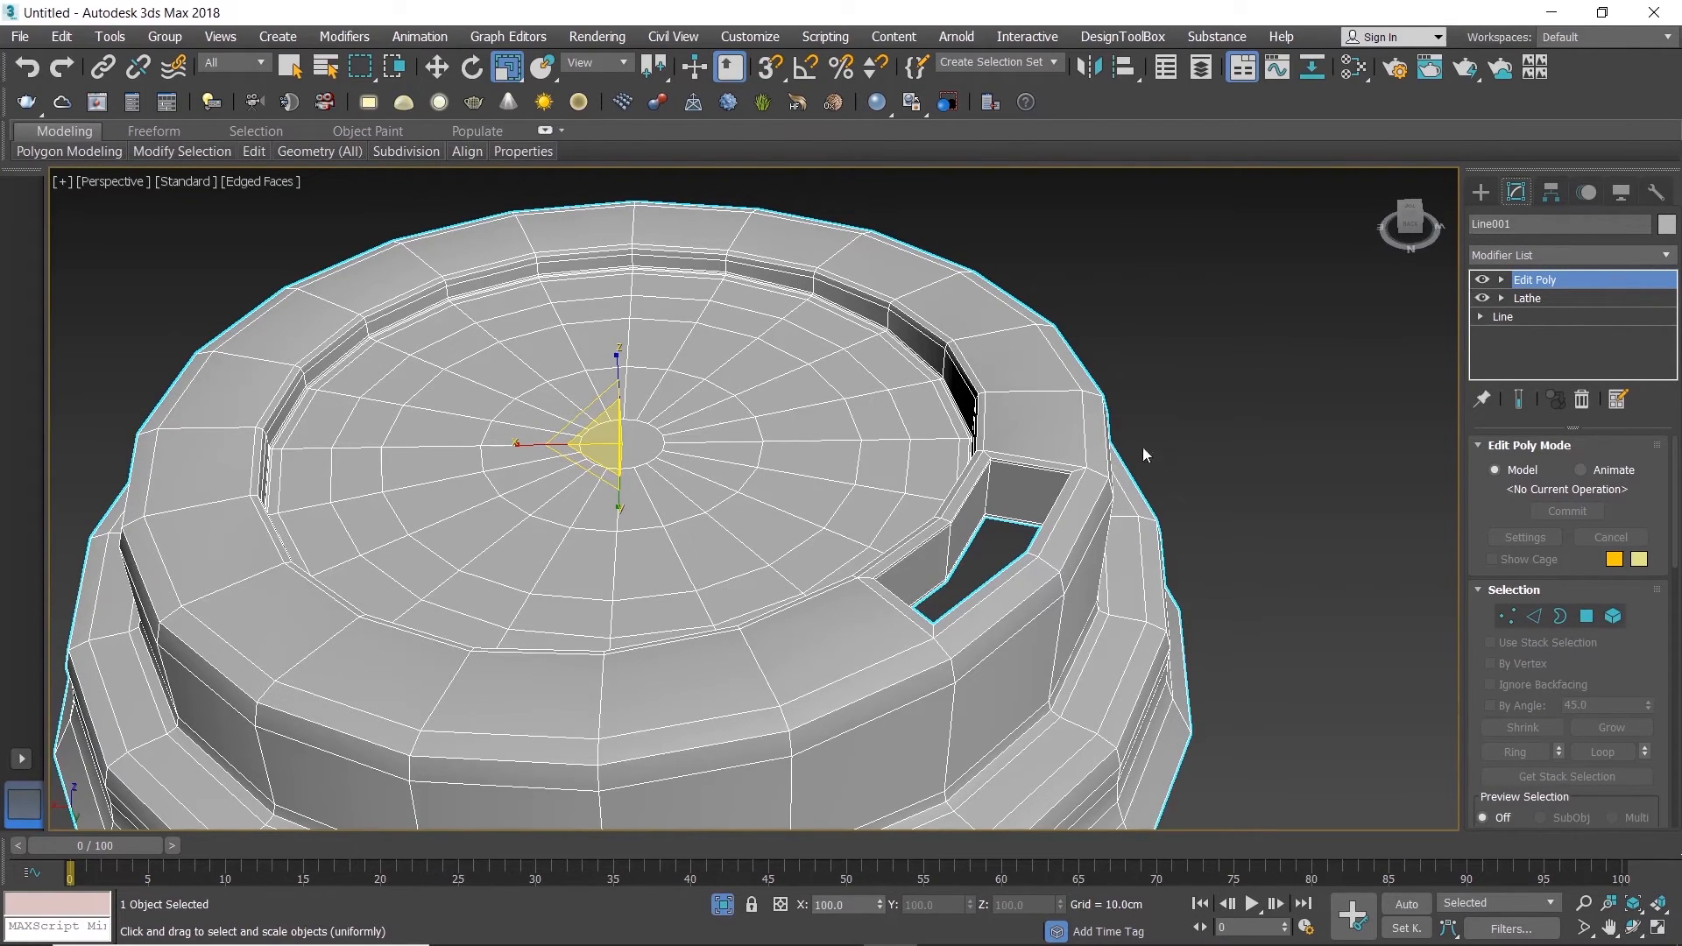
Step: Select the middle vertices of the drinking opening's inner wall in the Top view and prepare to move them
{"action": "scroll", "coordinate": [997, 524], "scroll_direction": "up", "scroll_amount": 5}
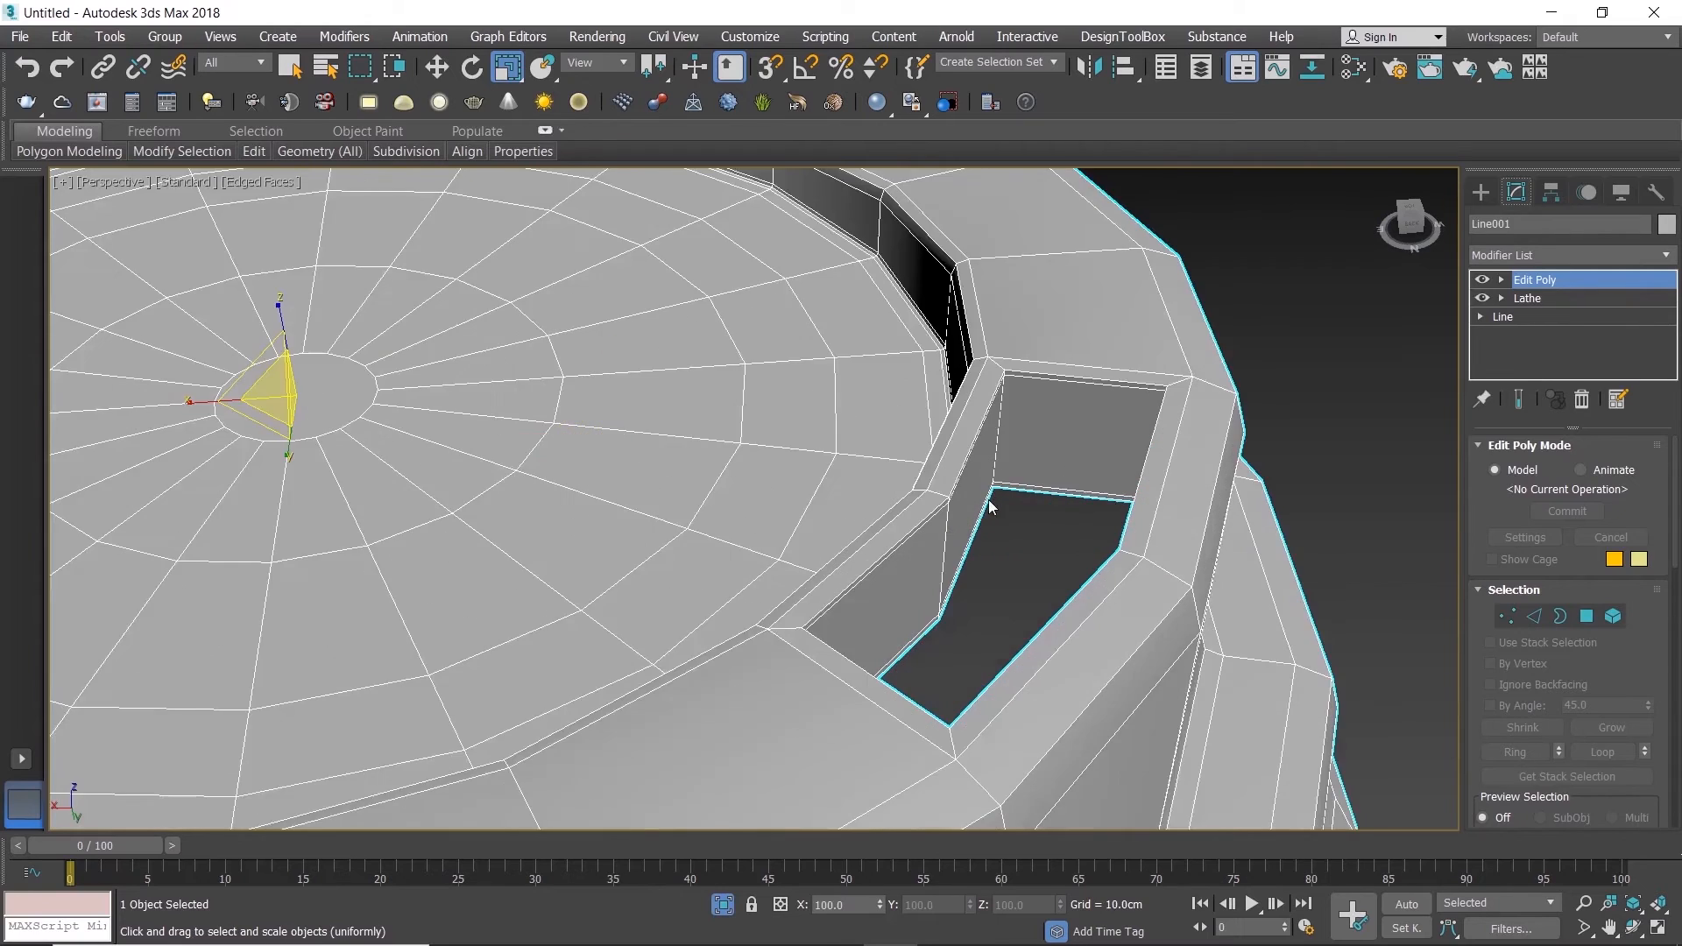
{"action": "left_click", "coordinate": [1509, 616]}
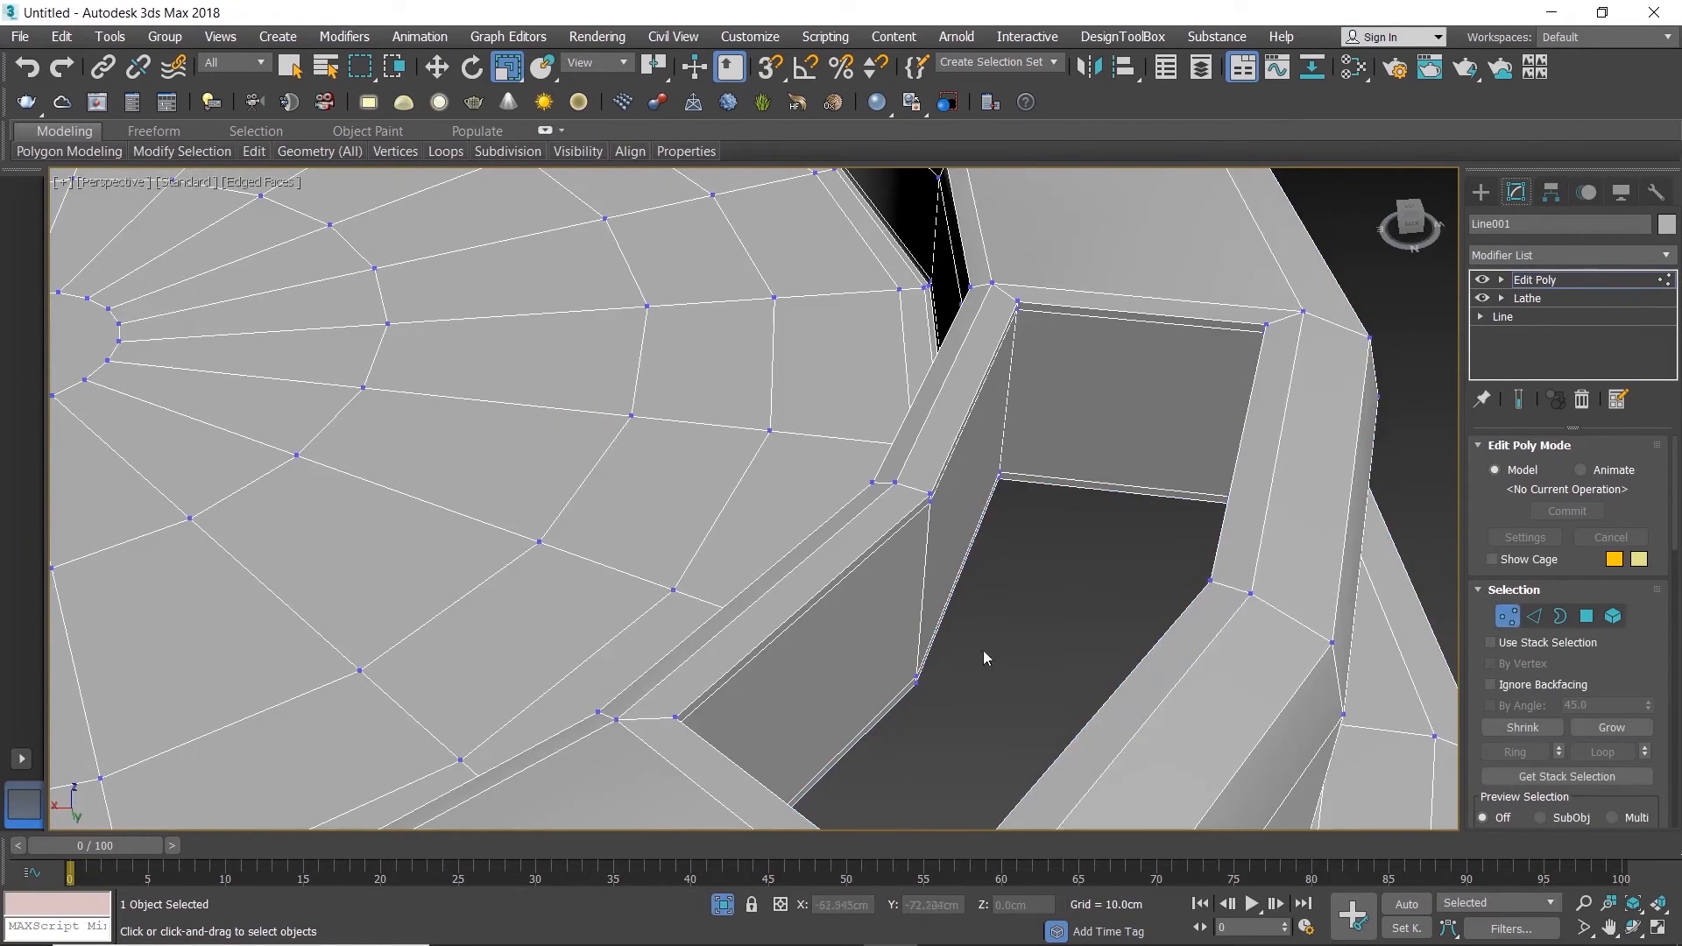
{"action": "key", "text": "alt+w"}
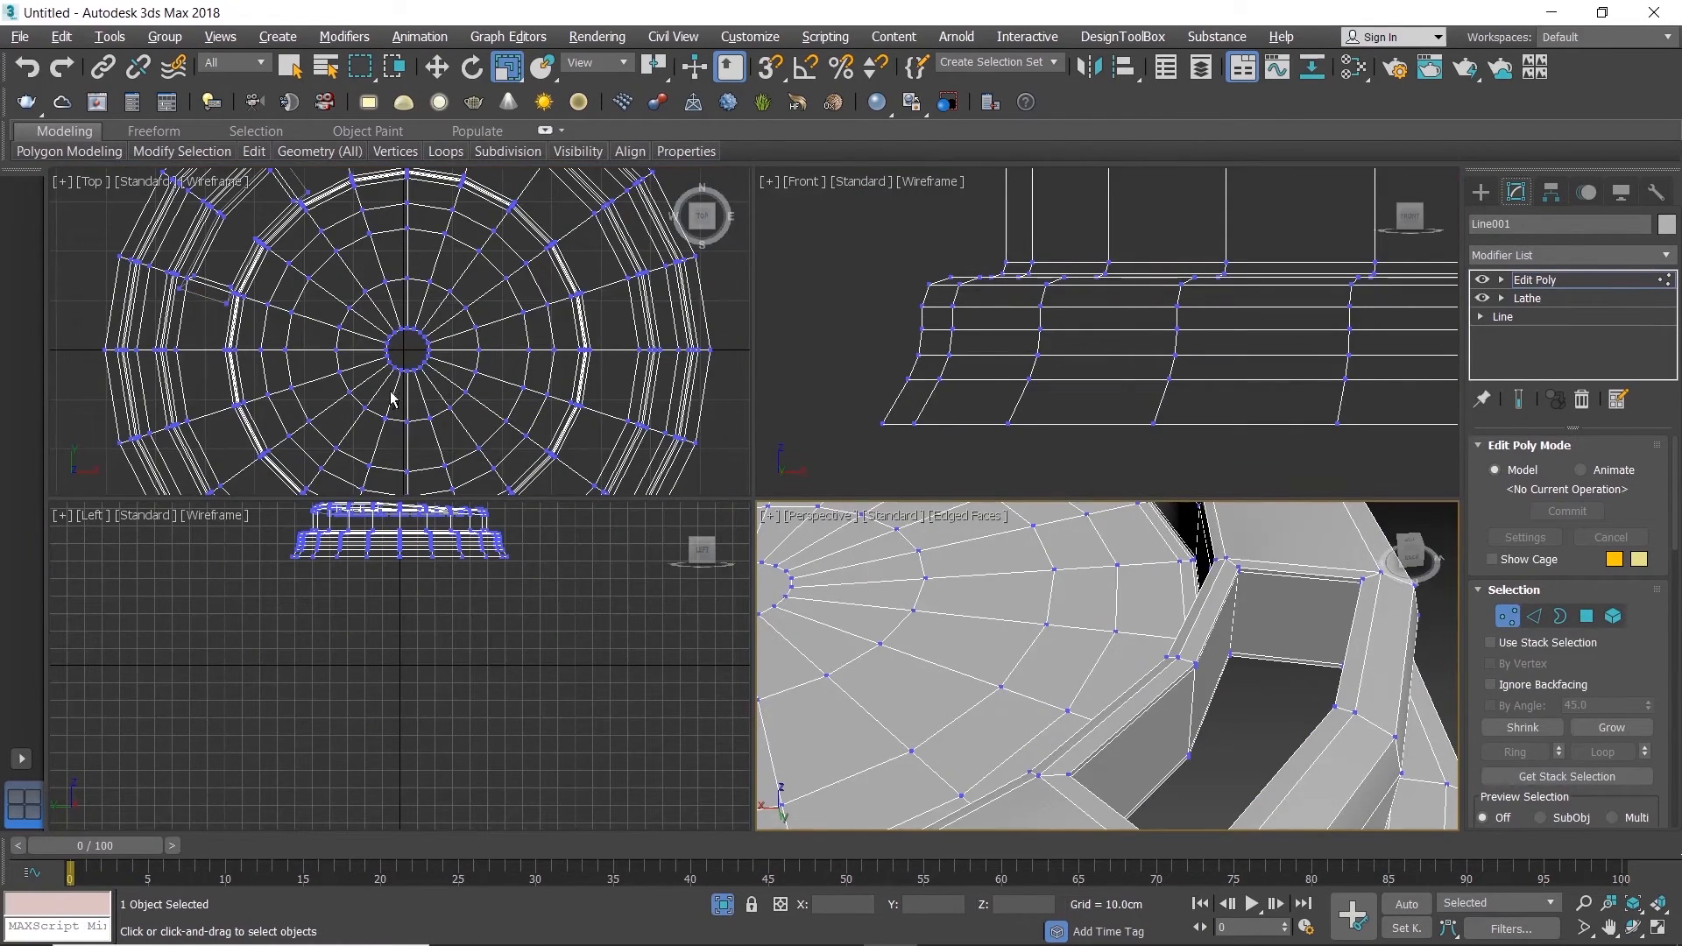
{"action": "key", "text": "alt+w"}
{"action": "scroll", "coordinate": [397, 298], "scroll_direction": "up", "scroll_amount": 8}
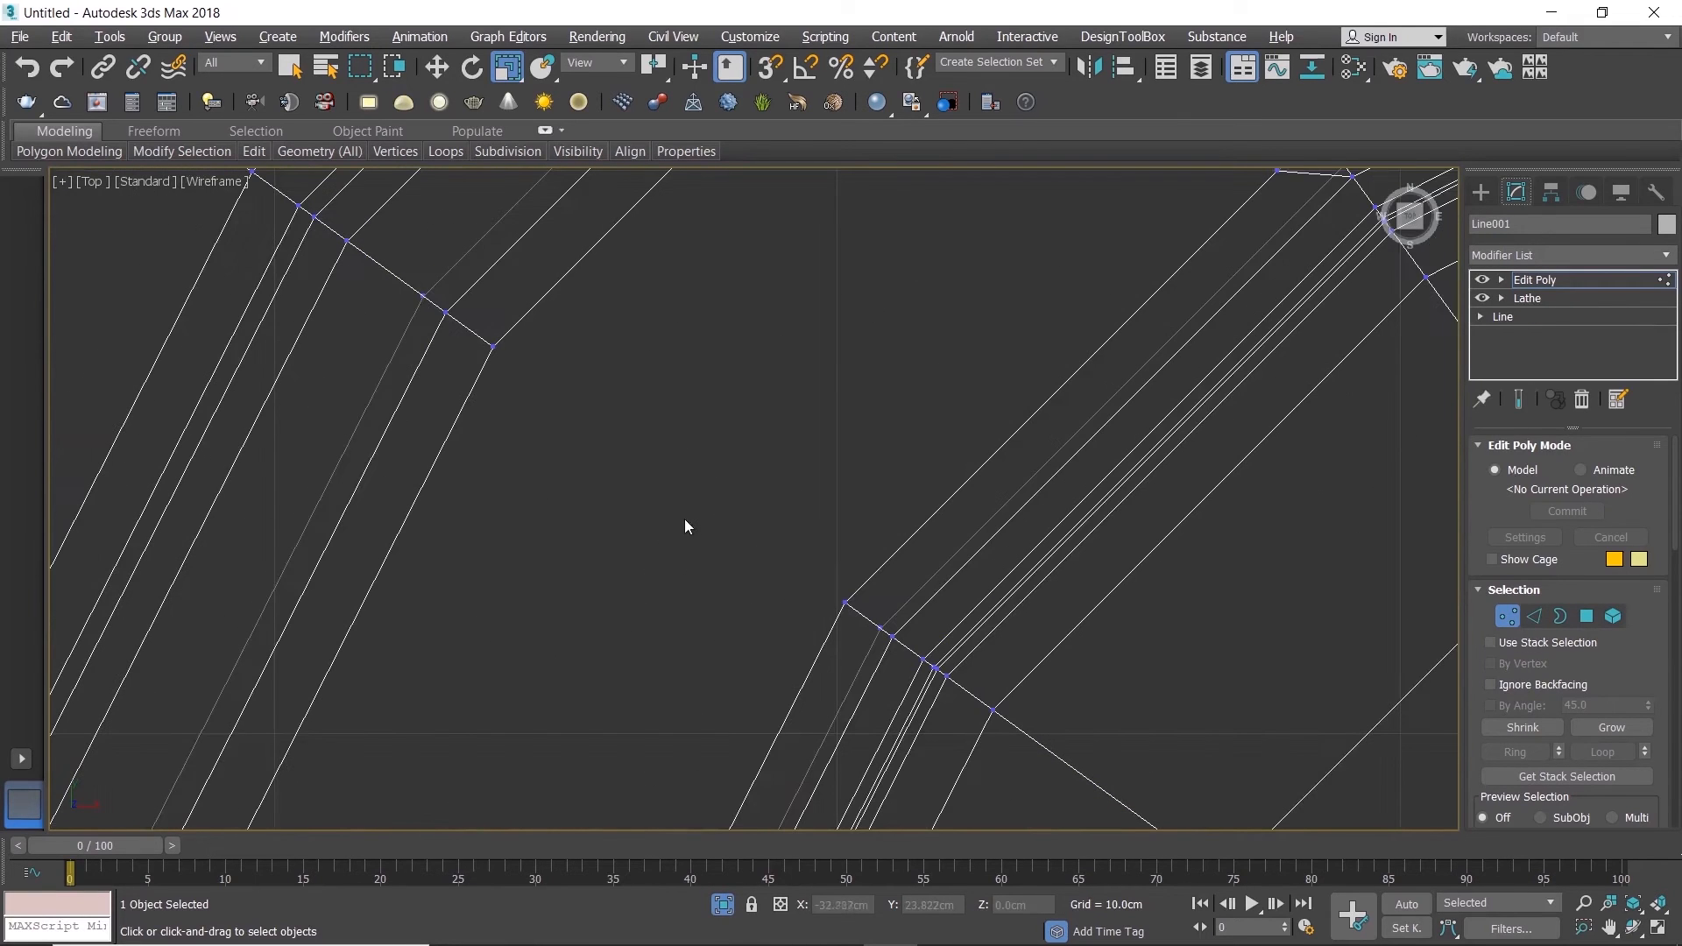
{"action": "left_click_drag", "start_coordinate": [847, 614], "coordinate": [860, 617]}
{"action": "key", "text": "alt+w"}
{"action": "key", "text": "alt+w"}
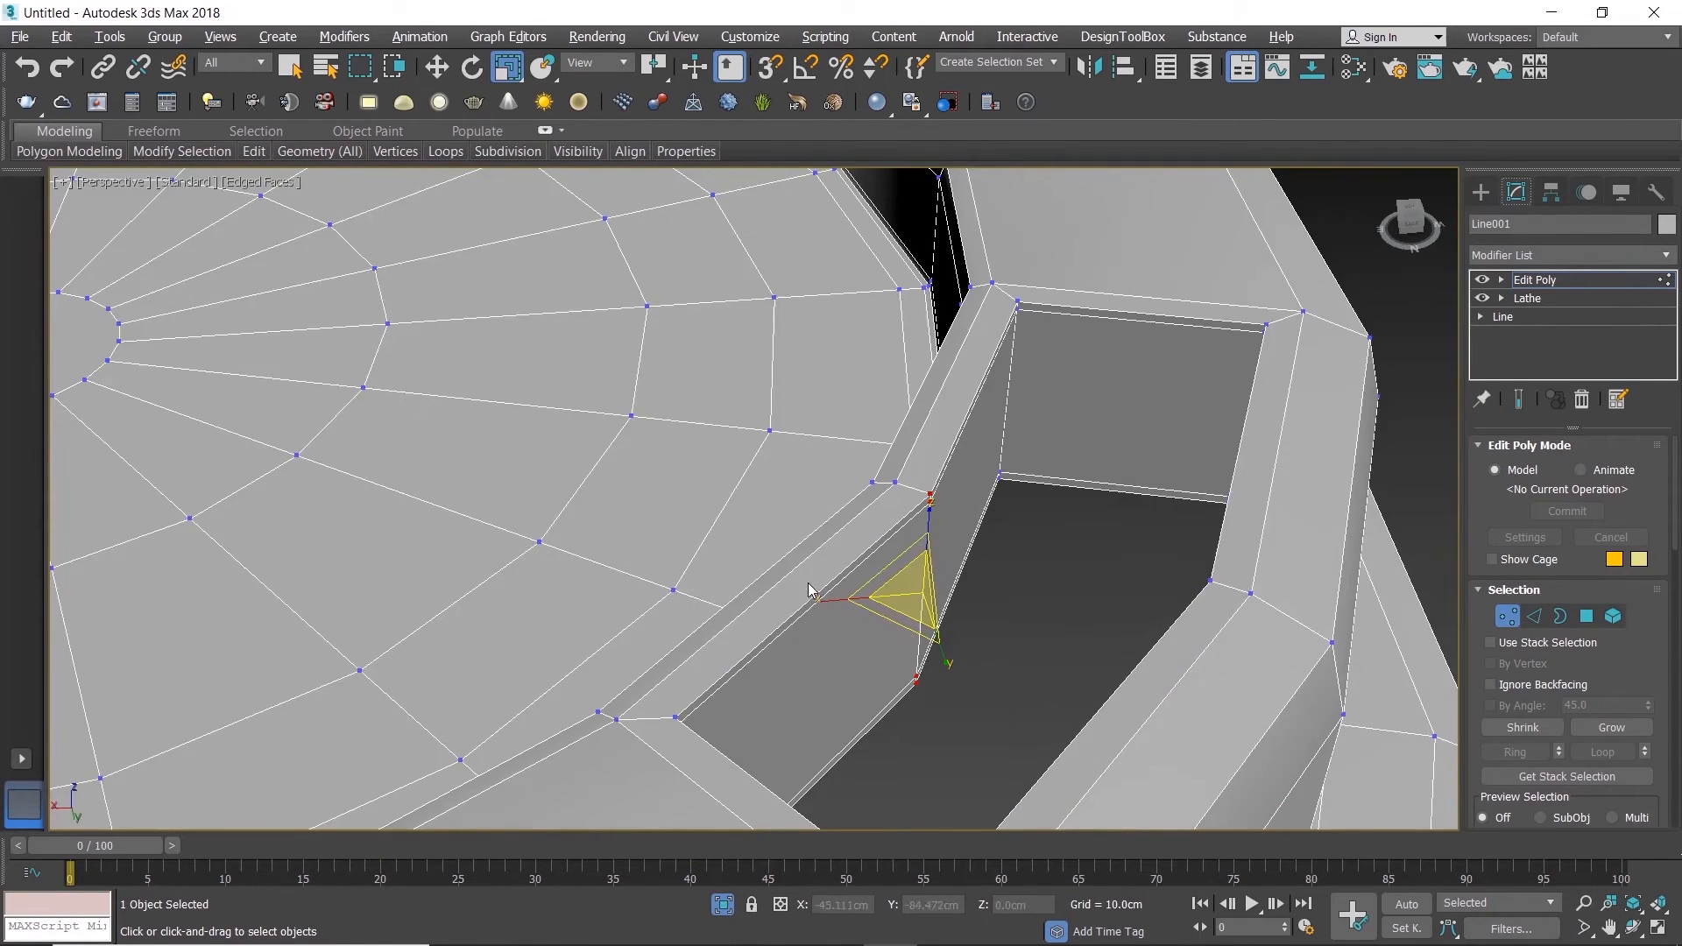
{"action": "key", "text": "w"}
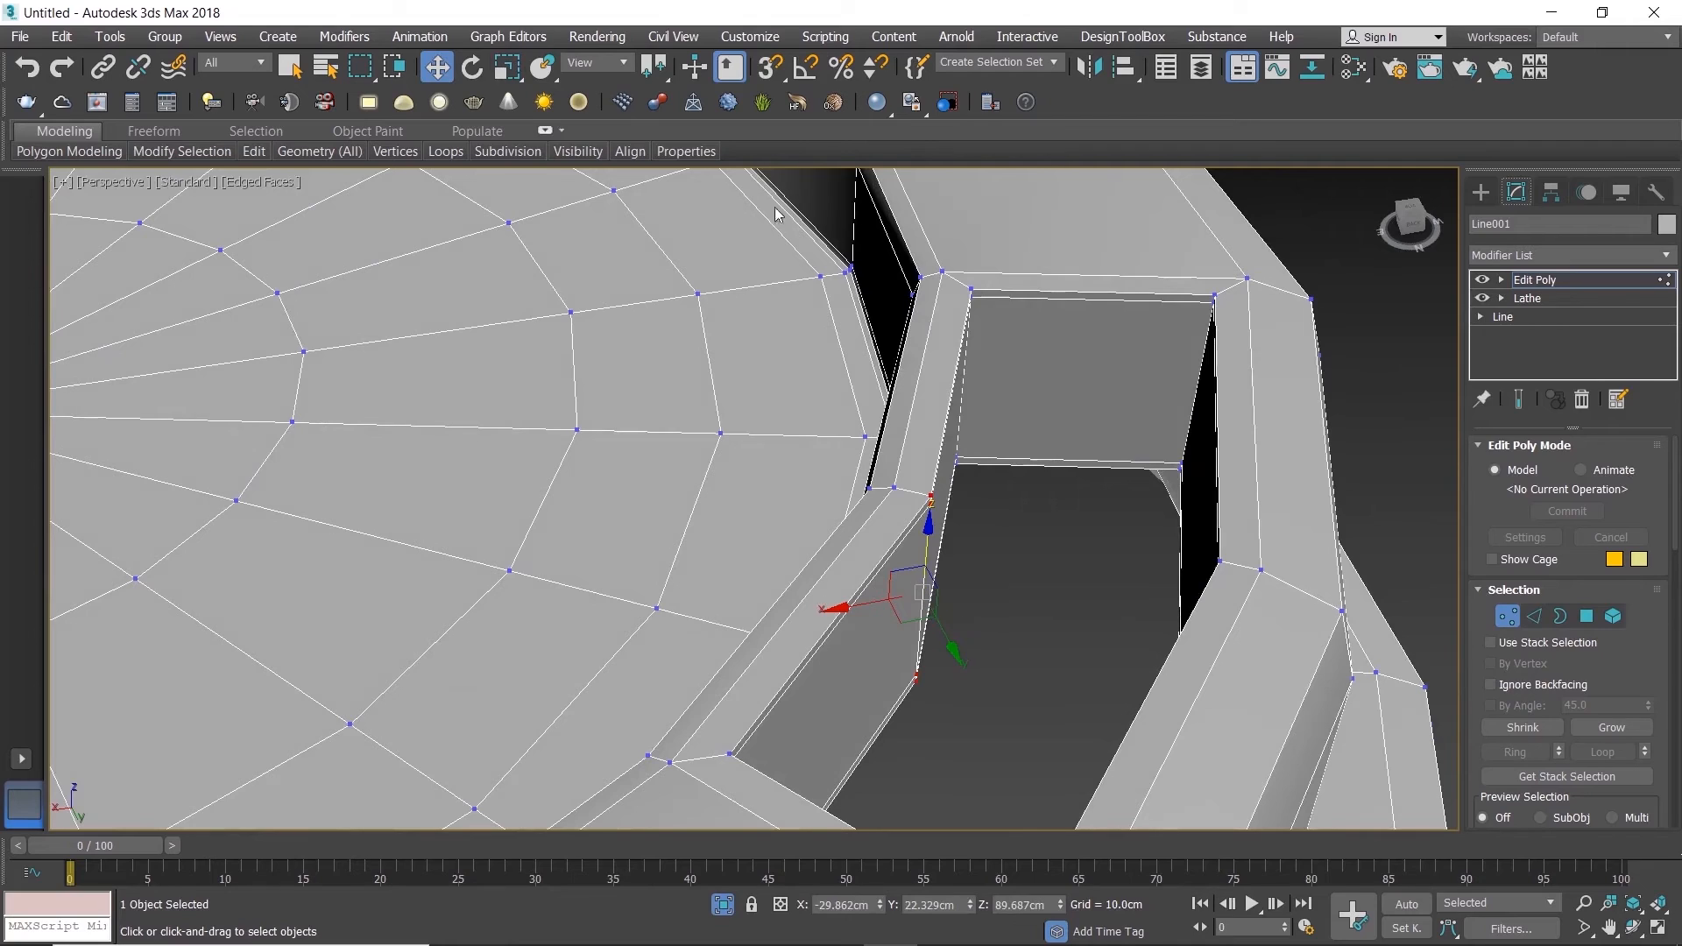
Step: Try the Local reference coordinate system for moving the selected wall vertices
{"action": "left_click", "coordinate": [609, 67]}
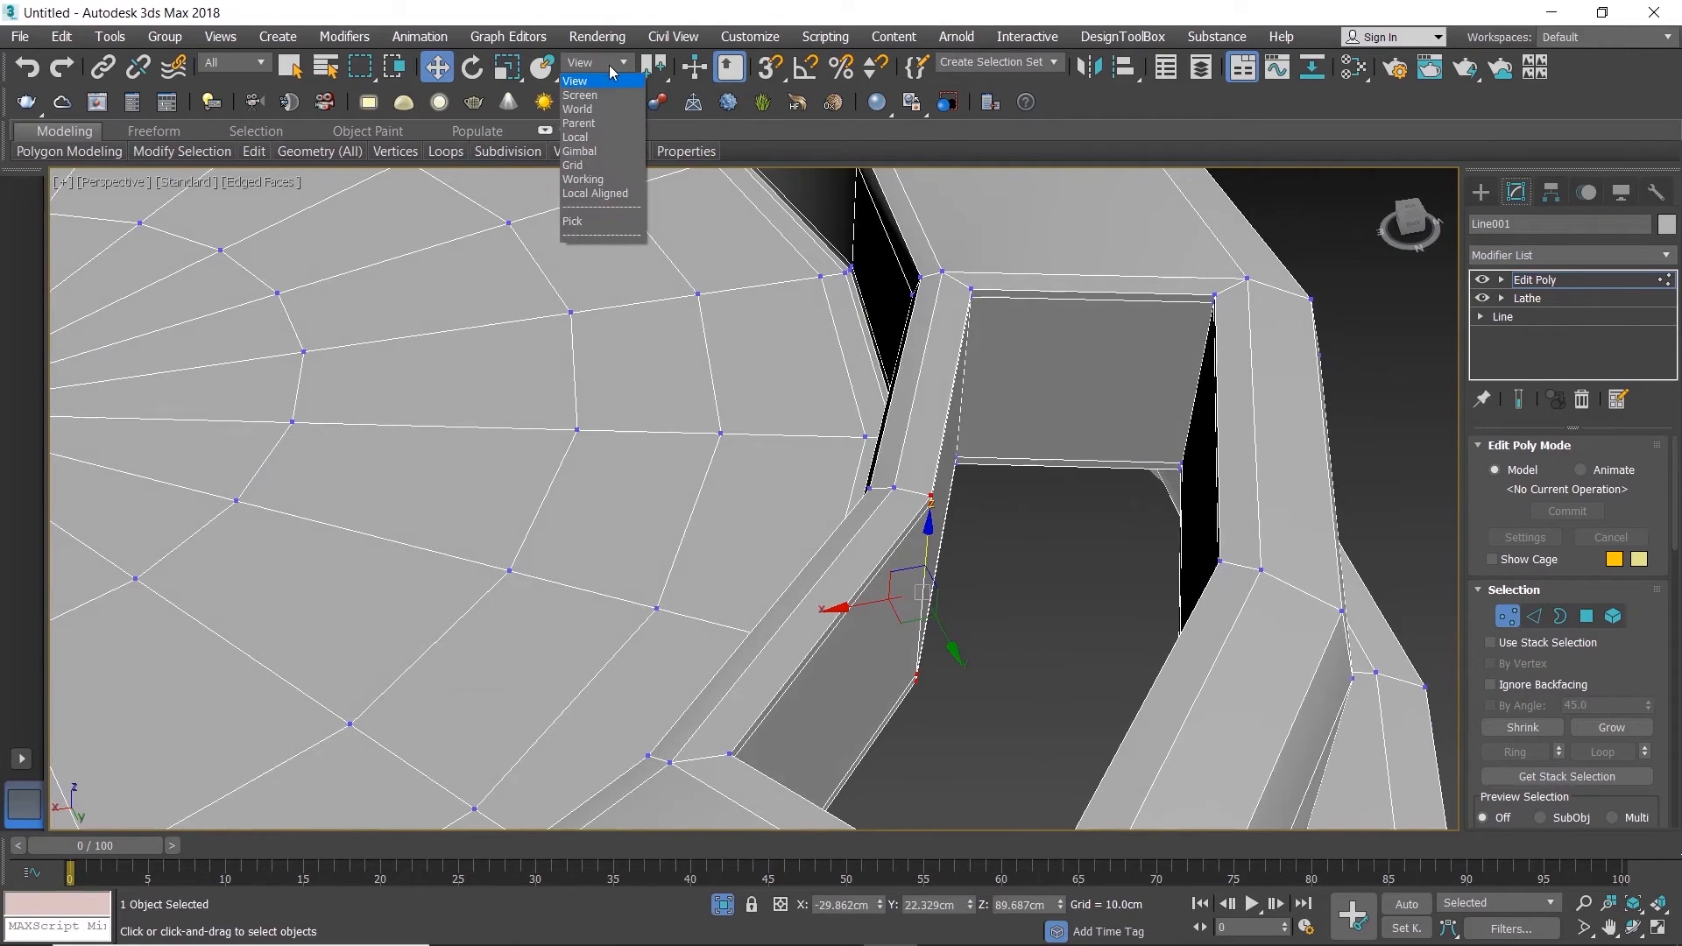
{"action": "left_click", "coordinate": [587, 136]}
{"action": "scroll", "coordinate": [905, 485], "scroll_direction": "up", "scroll_amount": 3}
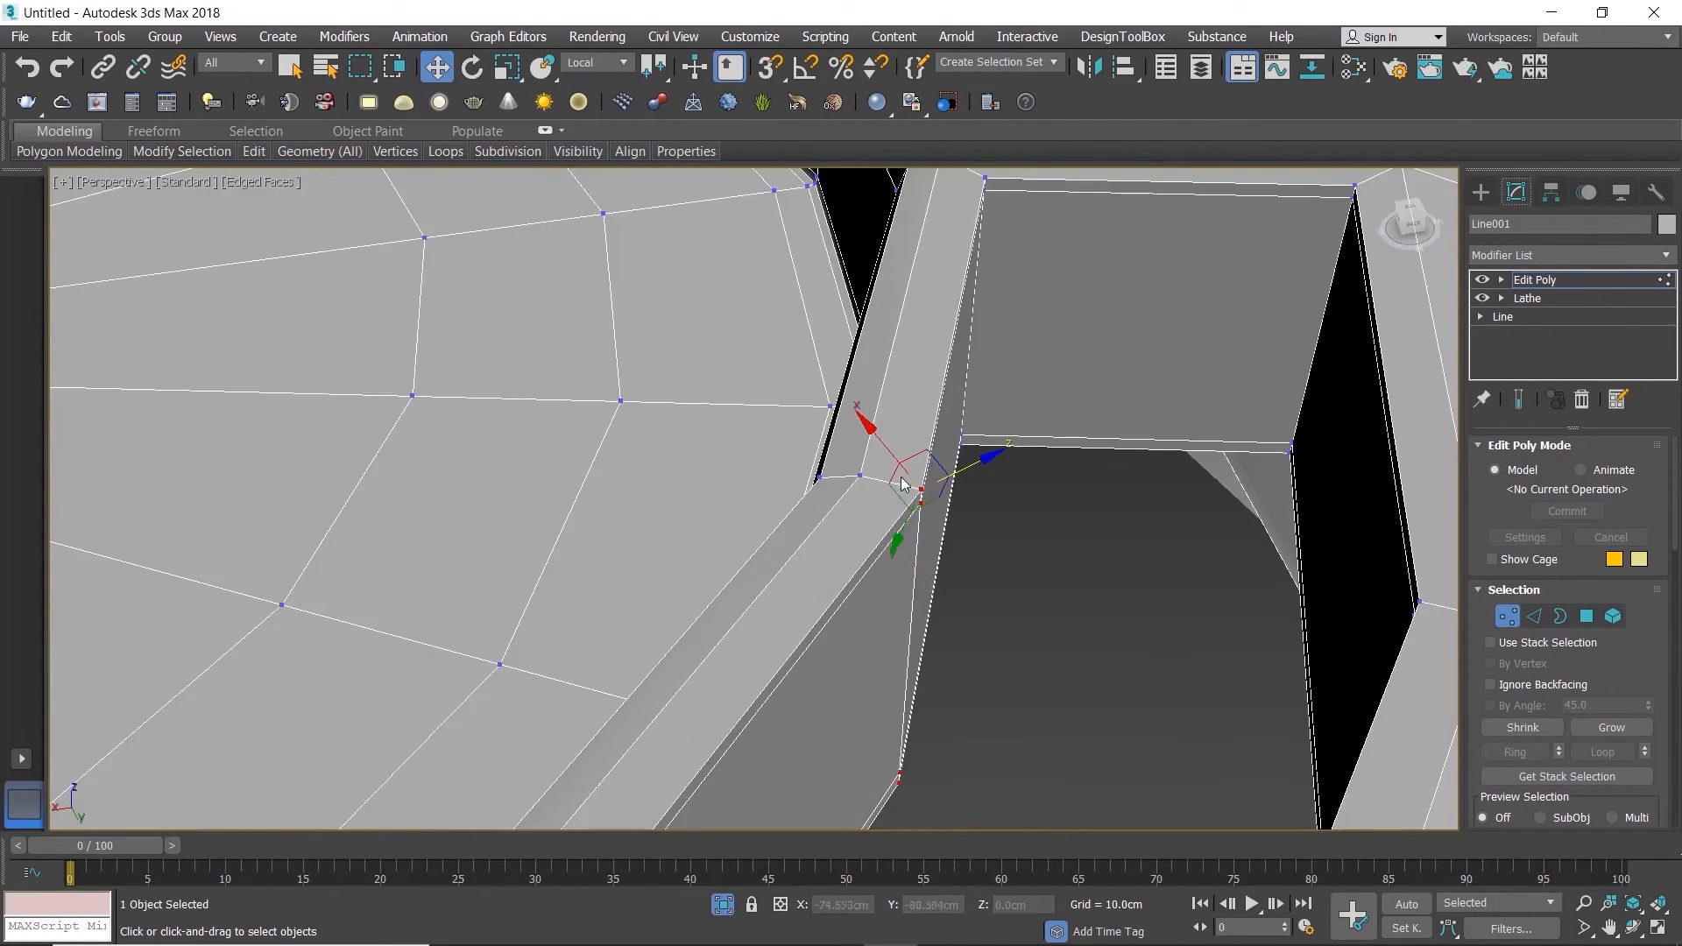
{"action": "scroll", "coordinate": [840, 467], "scroll_direction": "down", "scroll_amount": 5}
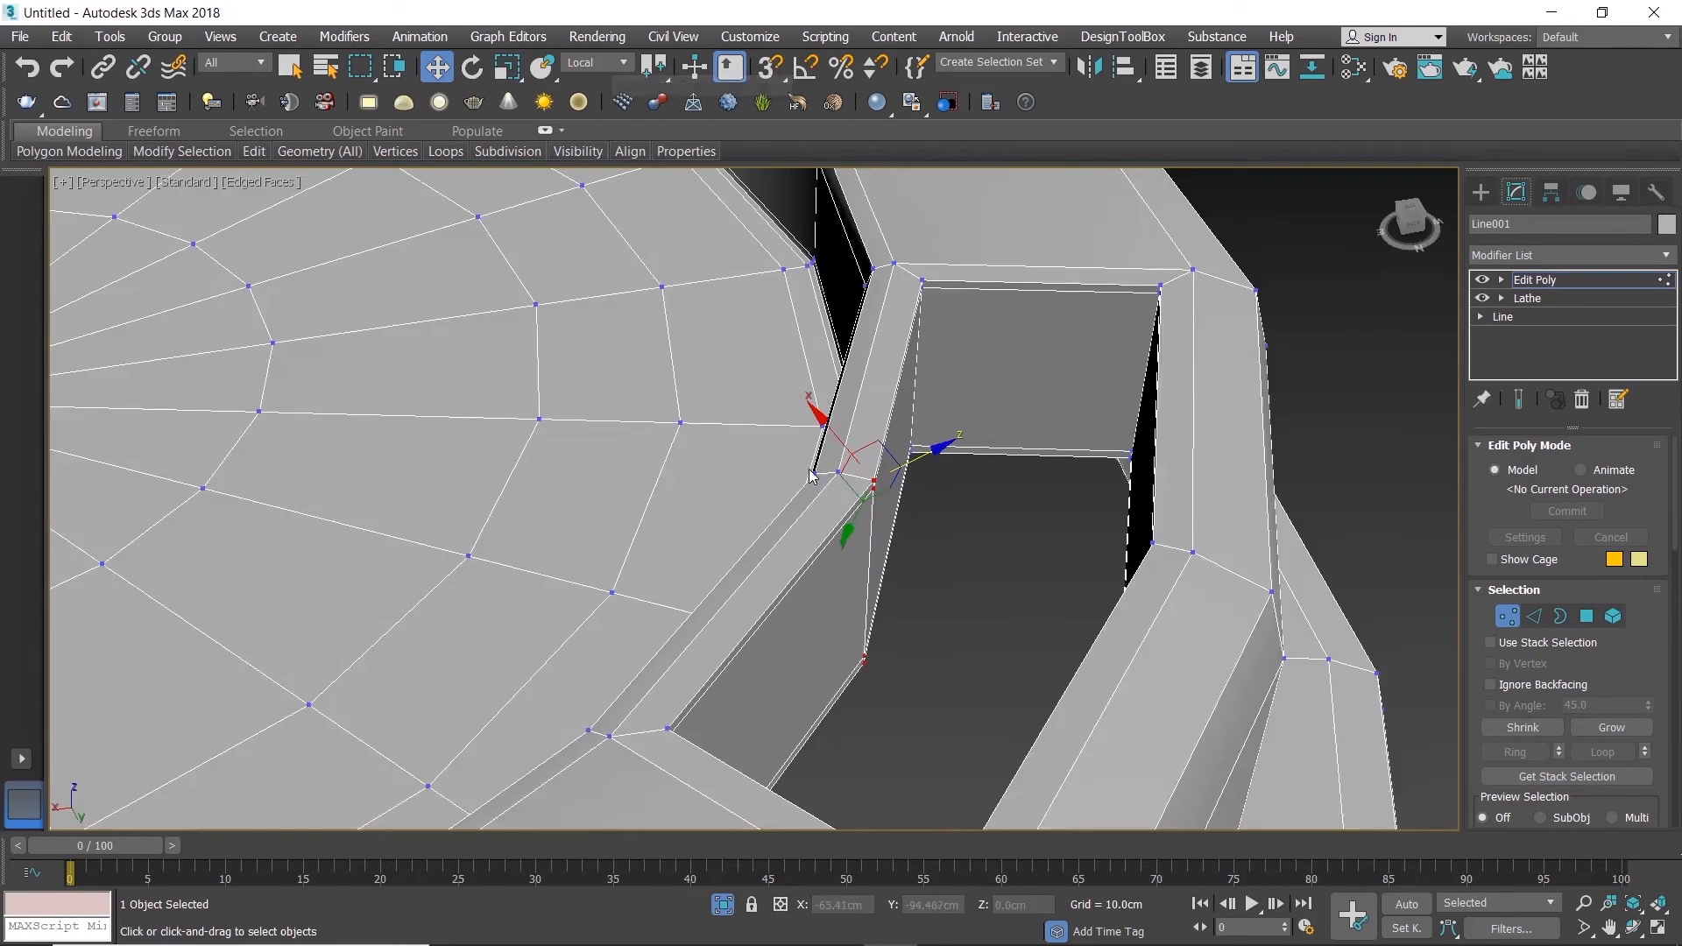
{"action": "middle_click_drag", "start_coordinate": [839, 467], "coordinate": [920, 470], "text": "alt"}
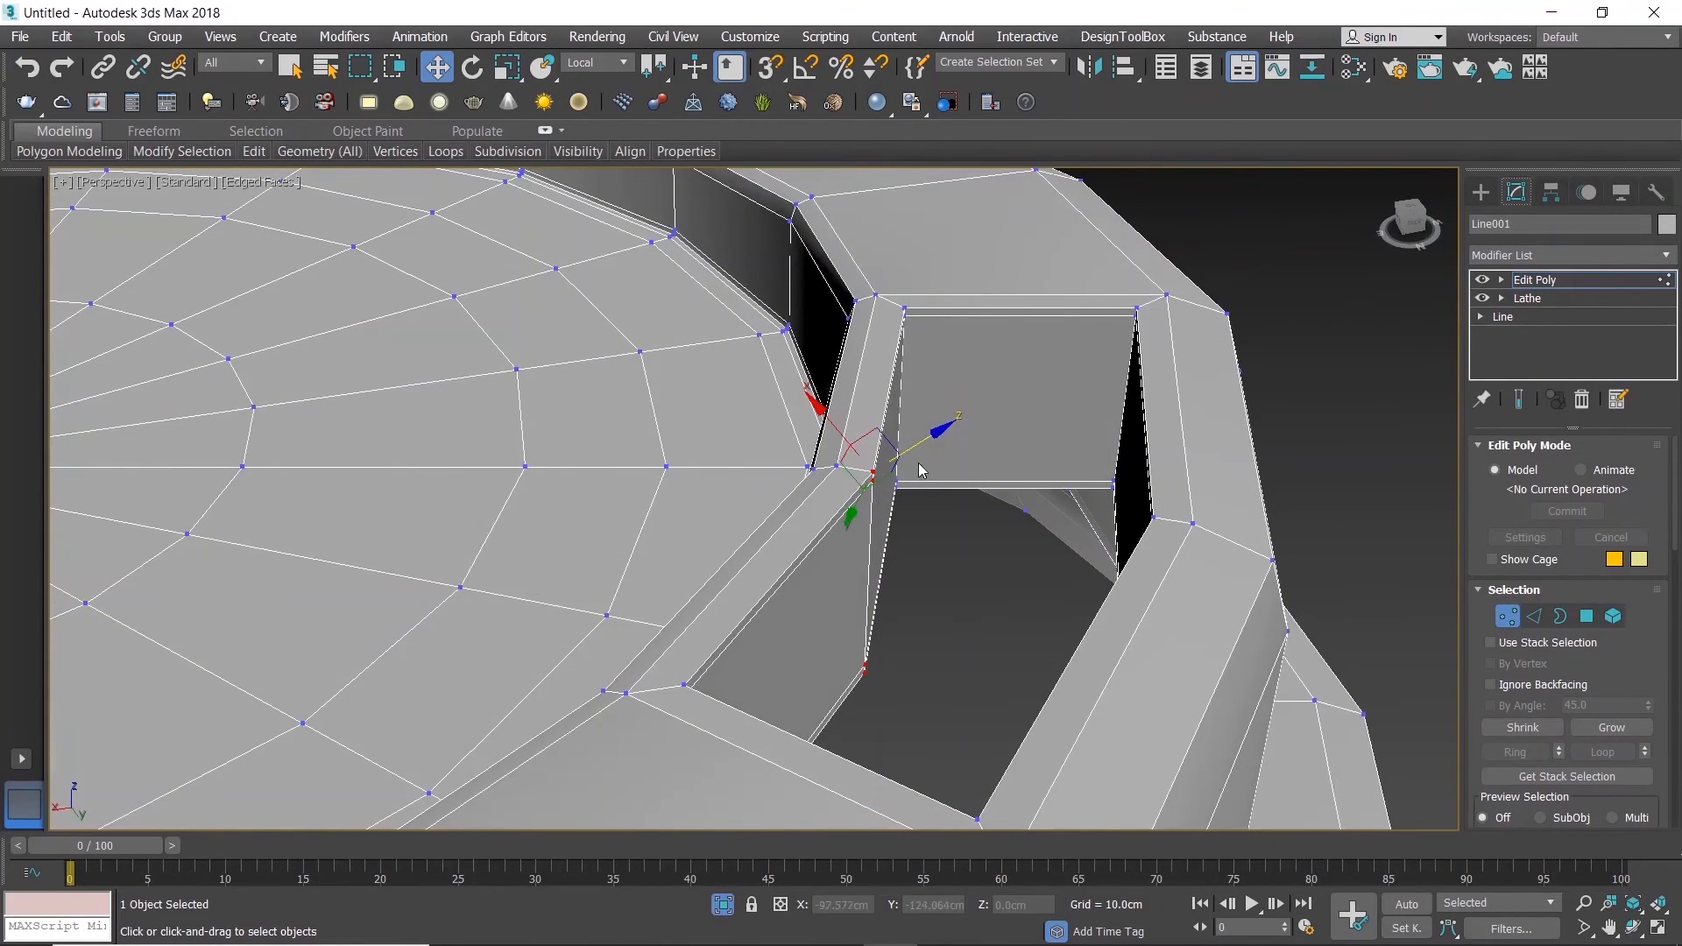
Step: Use the Screen coordinate system to shift the selected inner wall vertices slightly toward the lid's centre along X
{"action": "left_click", "coordinate": [596, 63]}
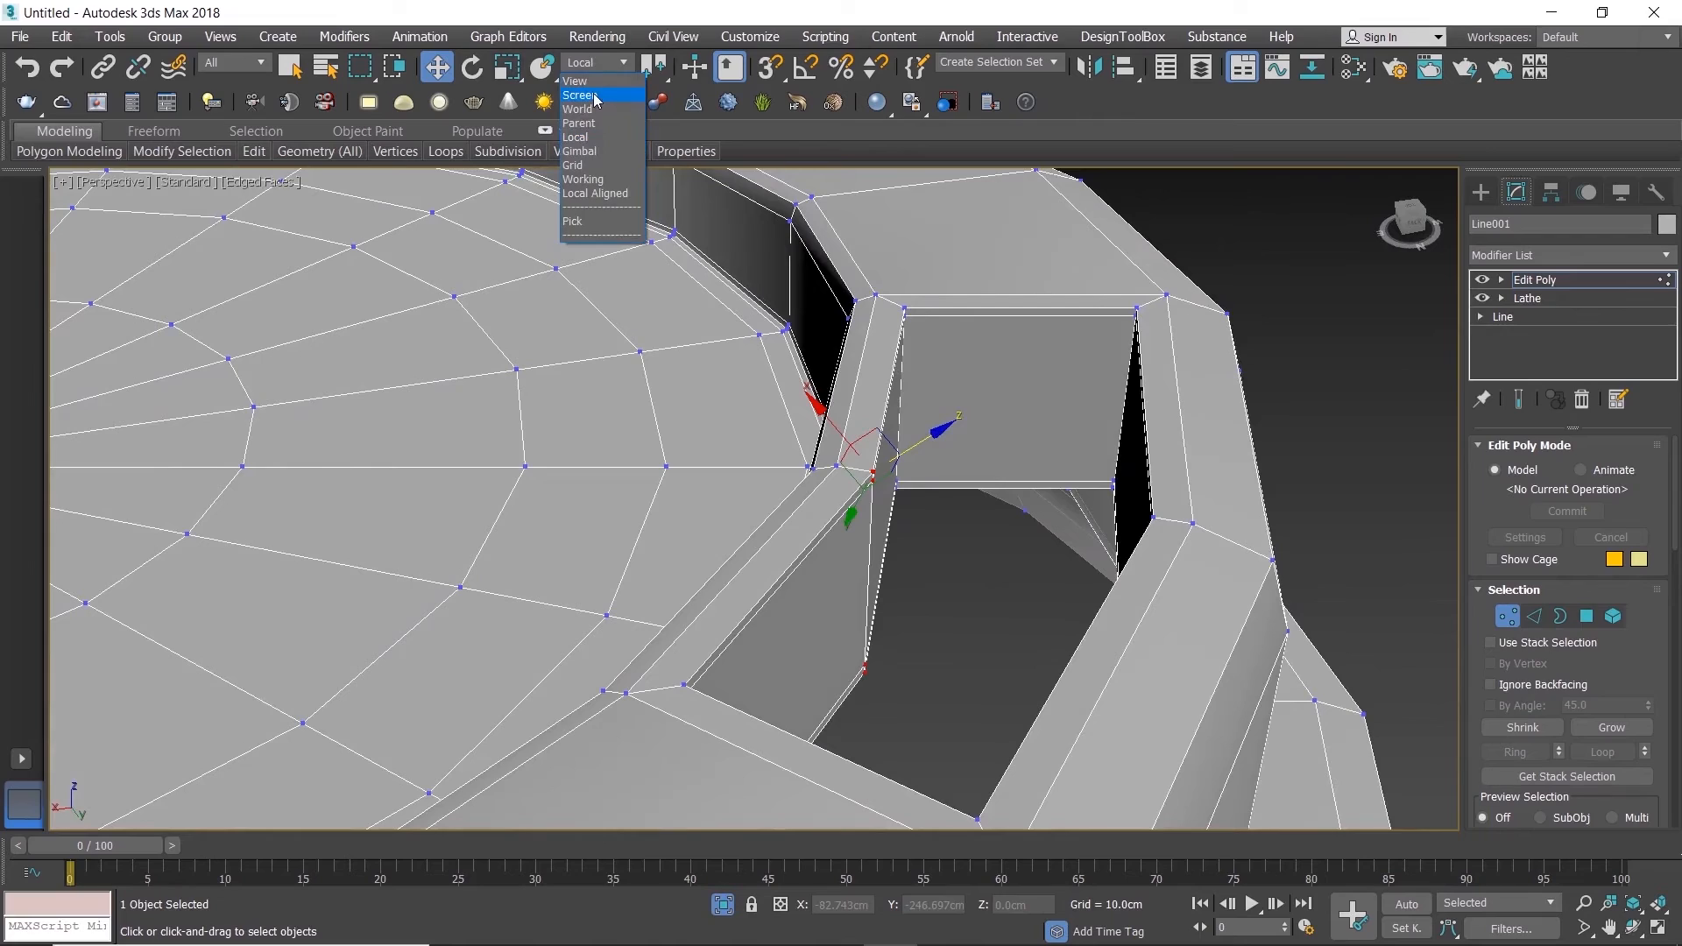
{"action": "left_click", "coordinate": [595, 95]}
{"action": "left_click_drag", "start_coordinate": [932, 577], "coordinate": [925, 577]}
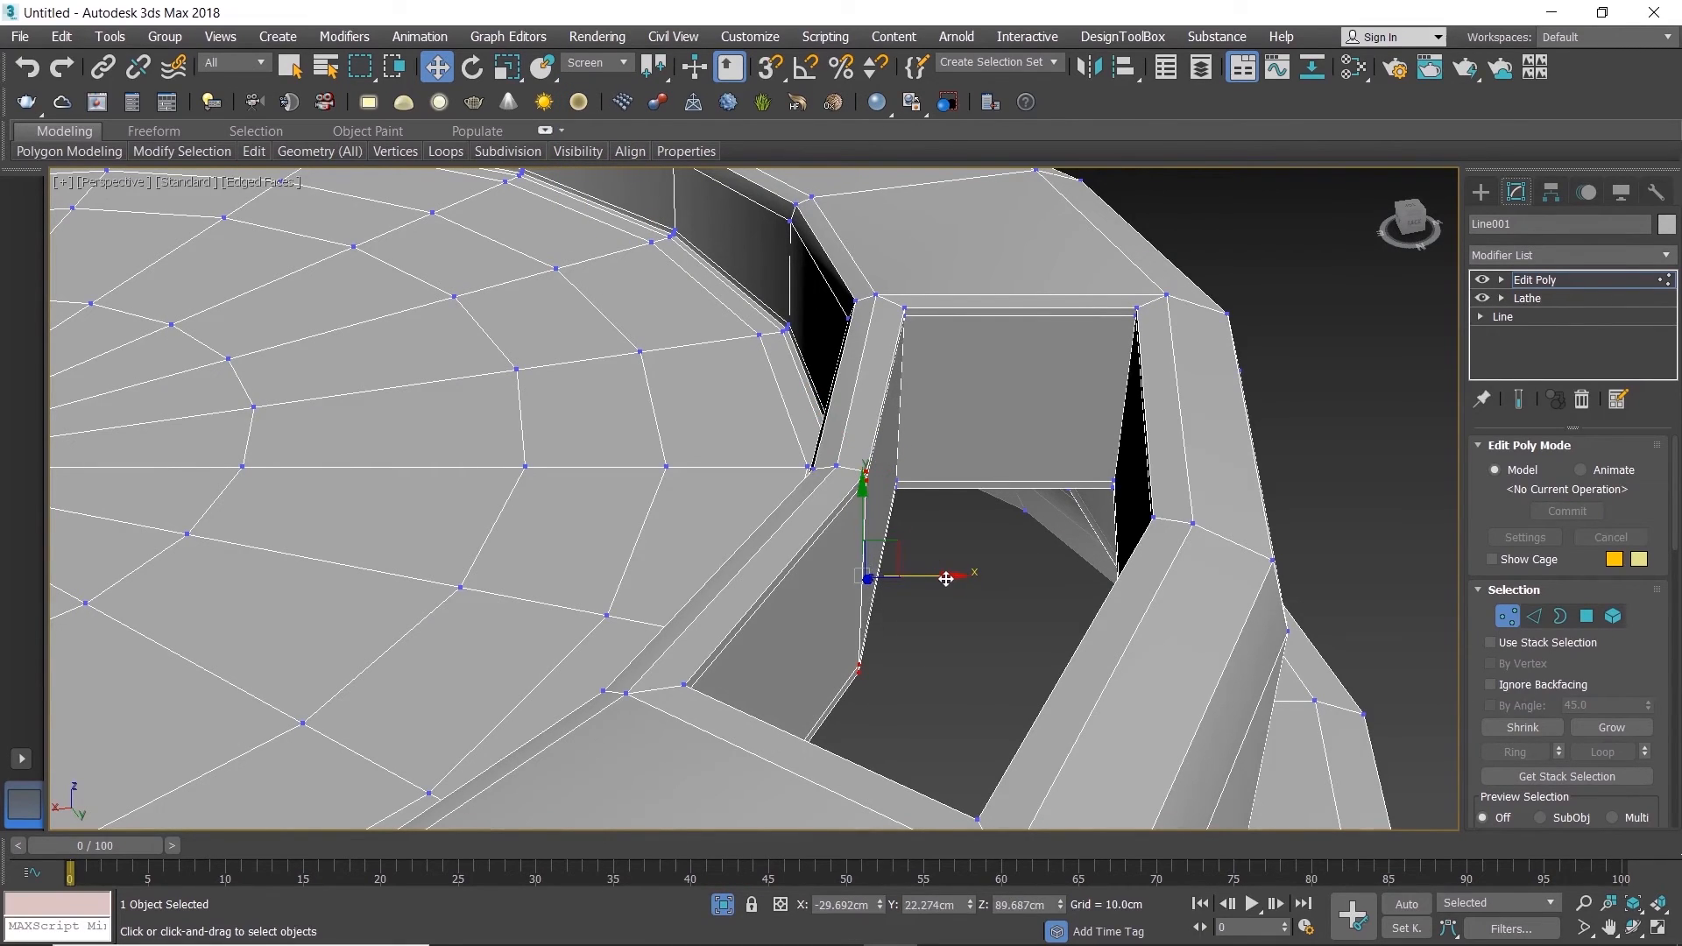
{"action": "middle_click_drag", "start_coordinate": [955, 588], "coordinate": [1007, 607], "text": "alt"}
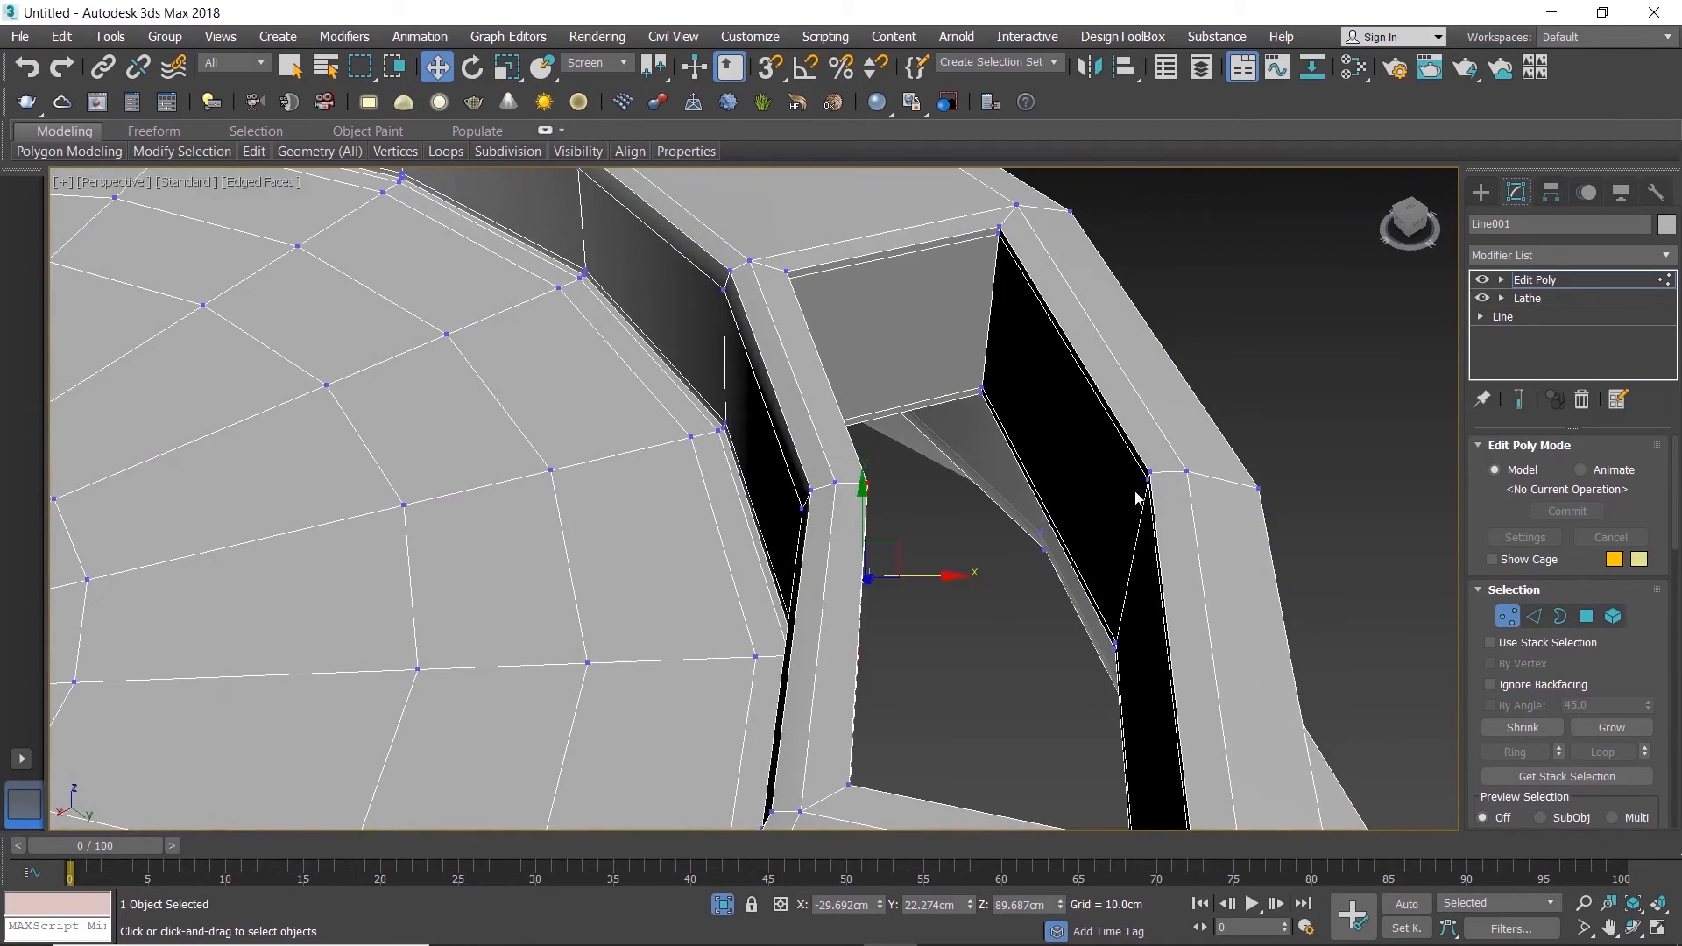
Step: Select the middle vertices of the opening's outer wall and shift them slightly along the Screen X axis
{"action": "scroll", "coordinate": [1134, 496], "scroll_direction": "up", "scroll_amount": 2}
{"action": "left_click", "coordinate": [1155, 466]}
{"action": "key", "text": "alt+w"}
{"action": "right_click", "coordinate": [538, 365]}
{"action": "key", "text": "alt+w"}
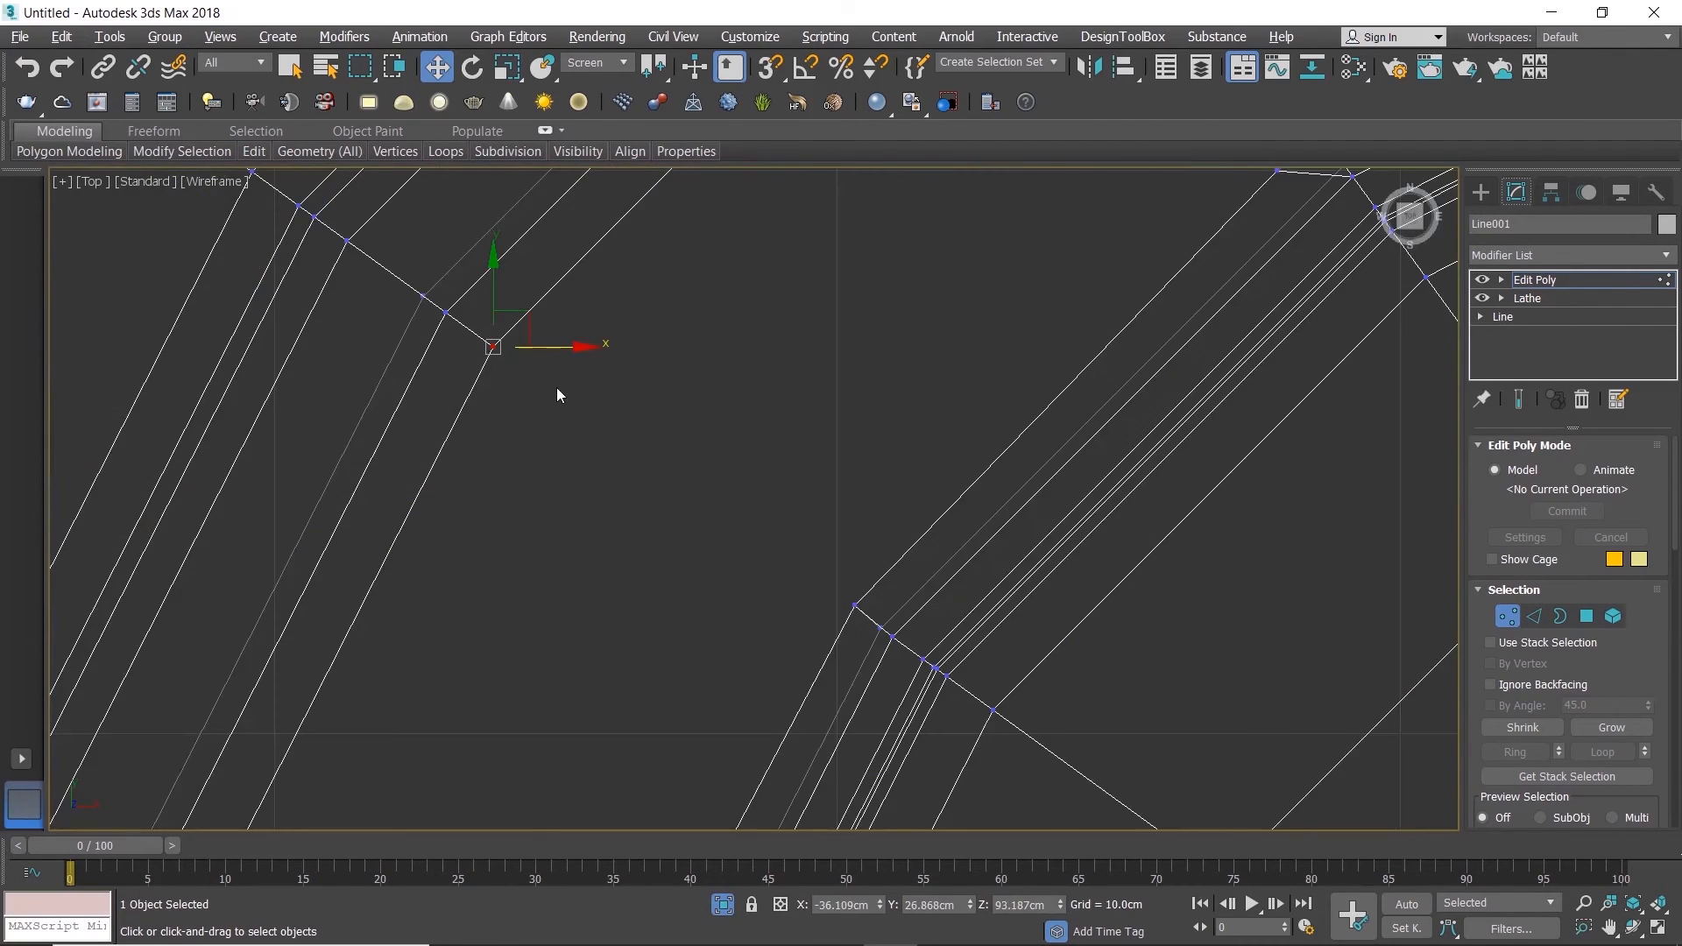
{"action": "key", "text": "alt+w"}
{"action": "right_click", "coordinate": [1233, 676]}
{"action": "key", "text": "alt+w"}
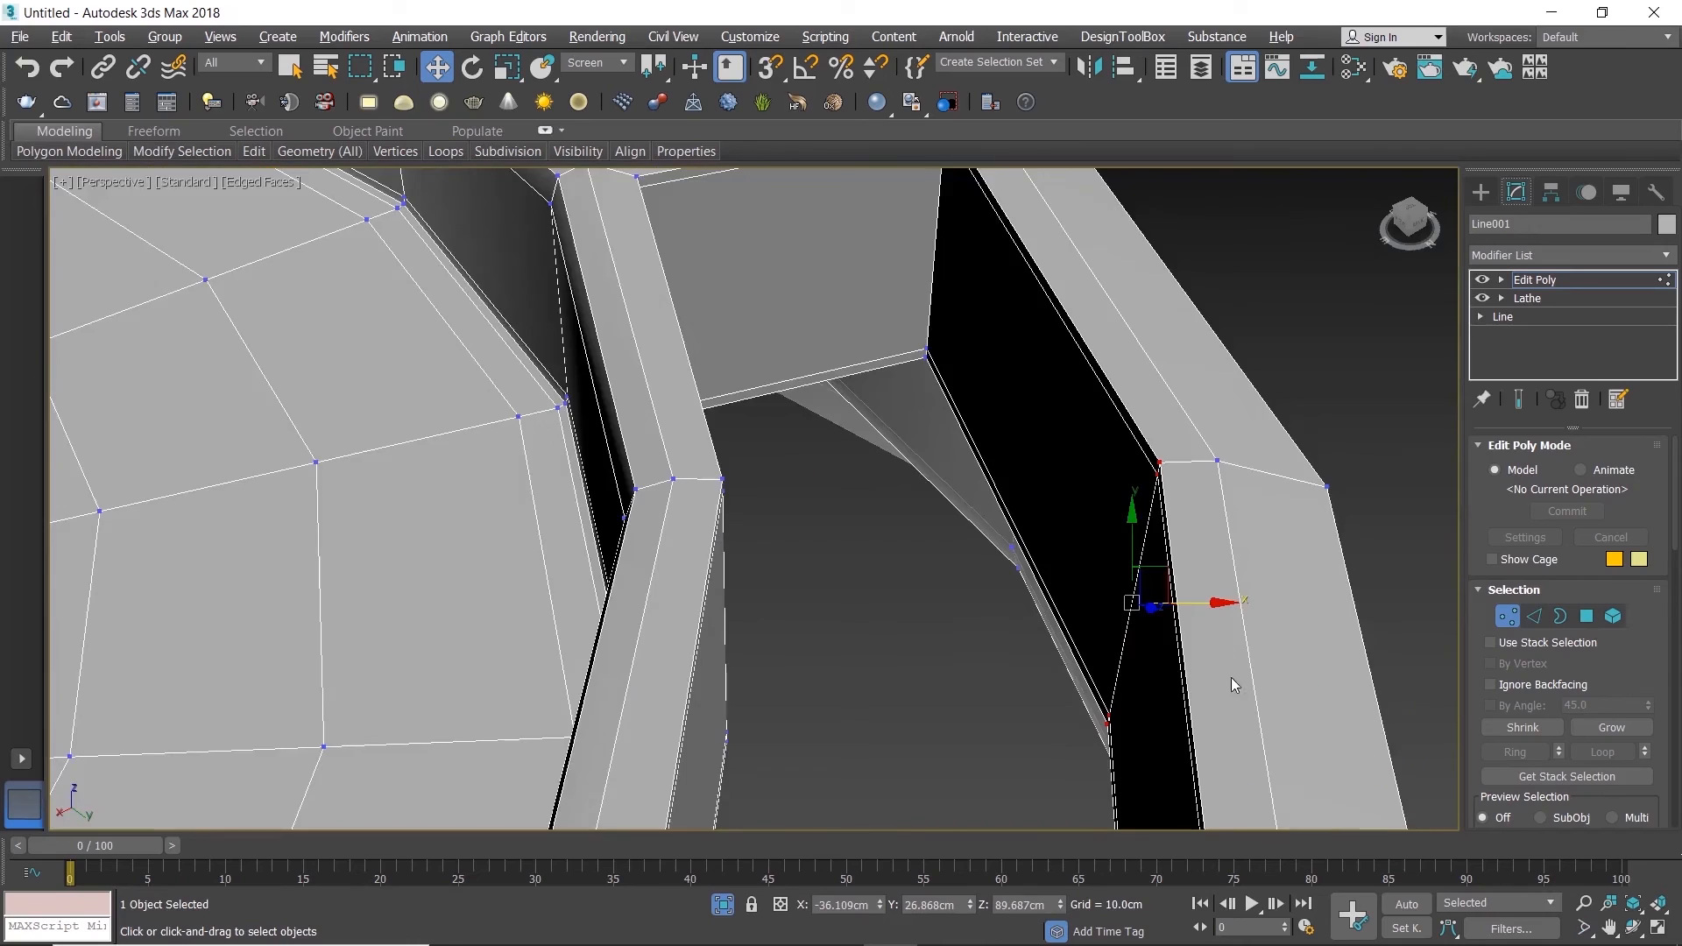
{"action": "middle_click_drag", "start_coordinate": [1129, 656], "coordinate": [1199, 609], "text": "alt"}
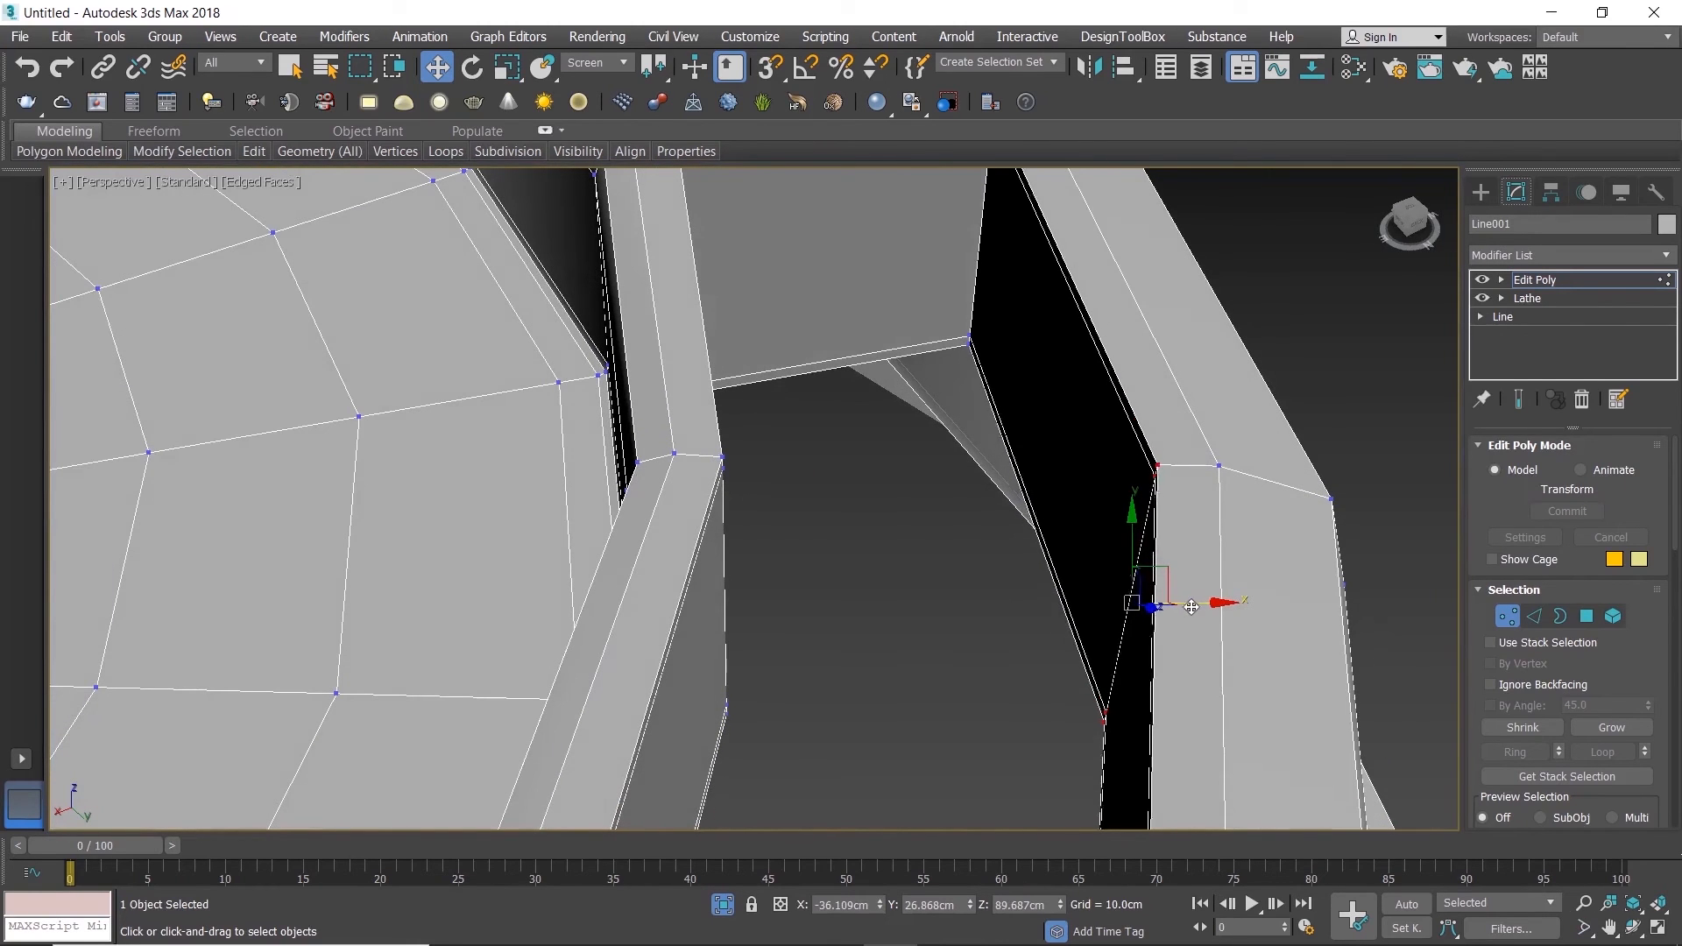
Step: Fine-tune the outer wall vertices' position along the Screen X axis, then deselect them
{"action": "scroll", "coordinate": [1130, 618], "scroll_direction": "down", "scroll_amount": 6}
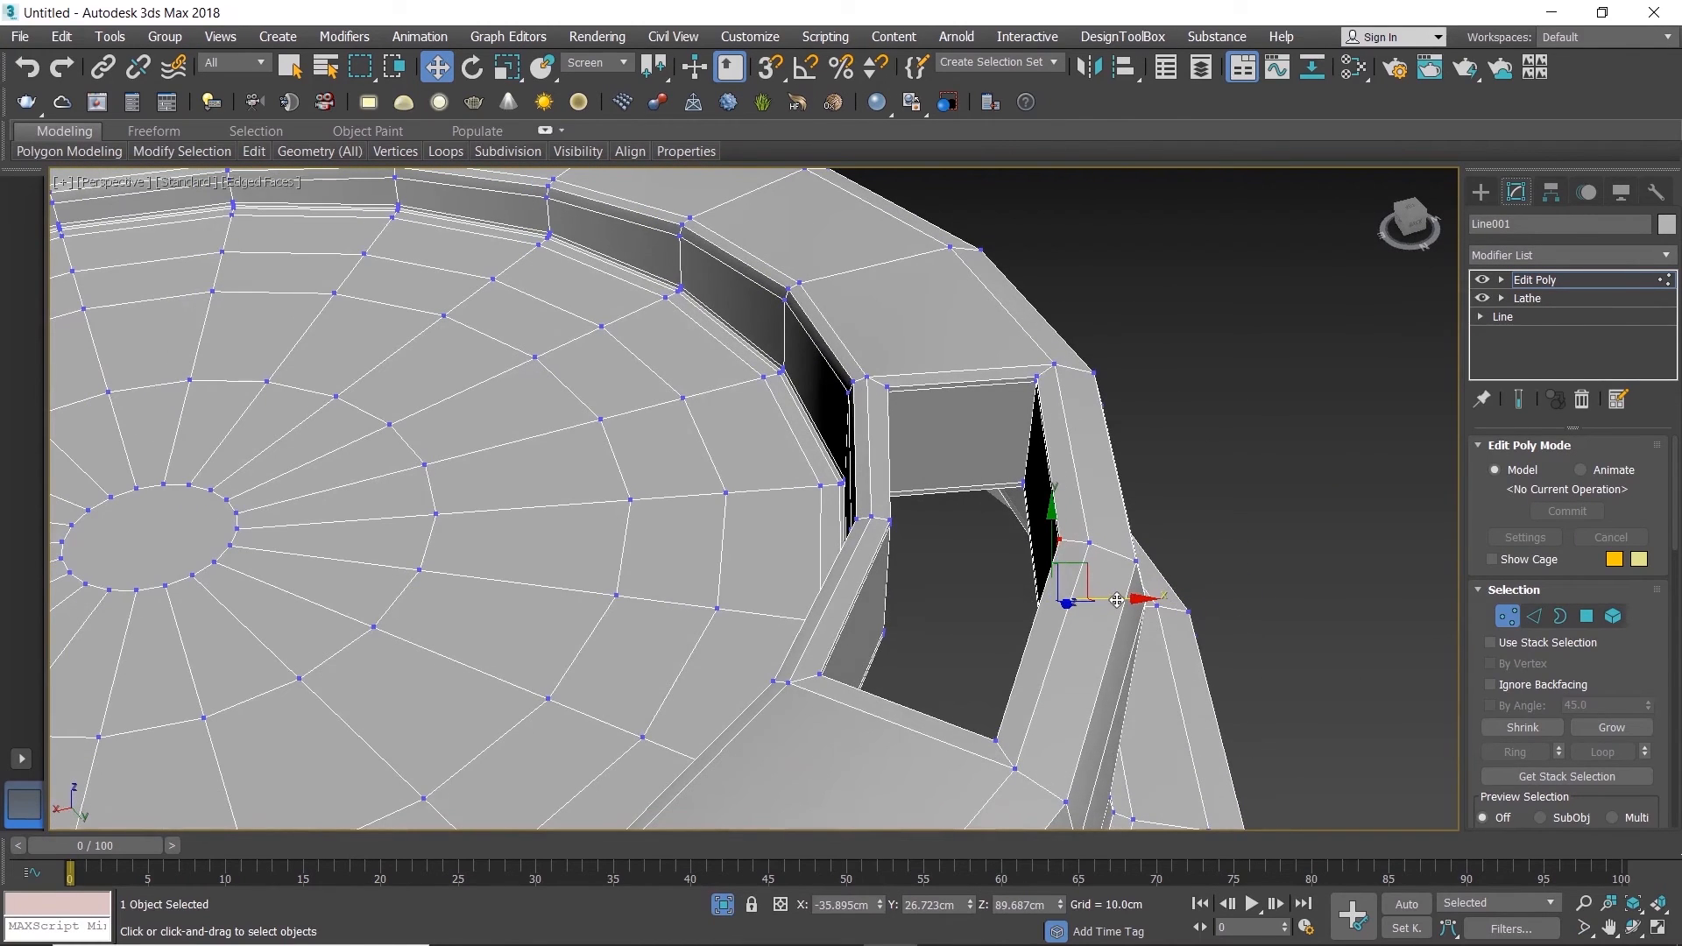
{"action": "left_click_drag", "start_coordinate": [1115, 599], "coordinate": [1113, 599]}
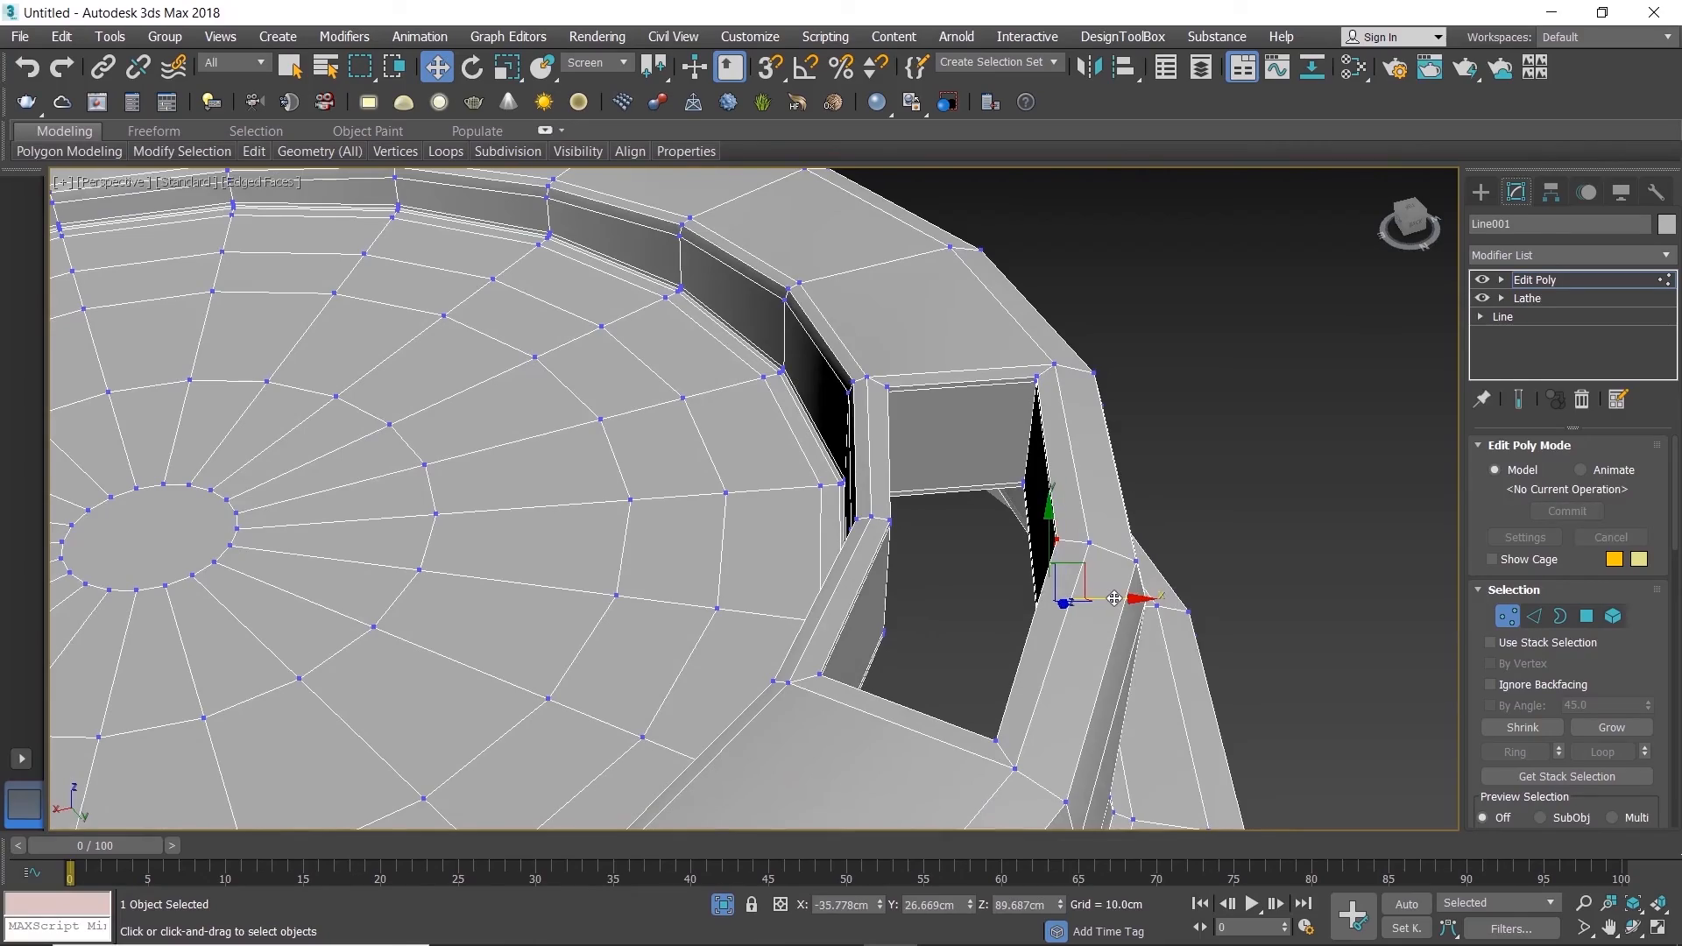
{"action": "mouse_move", "coordinate": [990, 618]}
{"action": "middle_mouse_down", "text": "alt"}
{"action": "mouse_move", "coordinate": [960, 621]}
{"action": "mouse_move", "coordinate": [1003, 651]}
{"action": "mouse_move", "coordinate": [980, 638]}
{"action": "middle_mouse_up", "text": "alt"}
{"action": "scroll", "coordinate": [979, 638], "scroll_direction": "up", "scroll_amount": 5}
{"action": "scroll", "coordinate": [1092, 590], "scroll_direction": "down", "scroll_amount": 3}
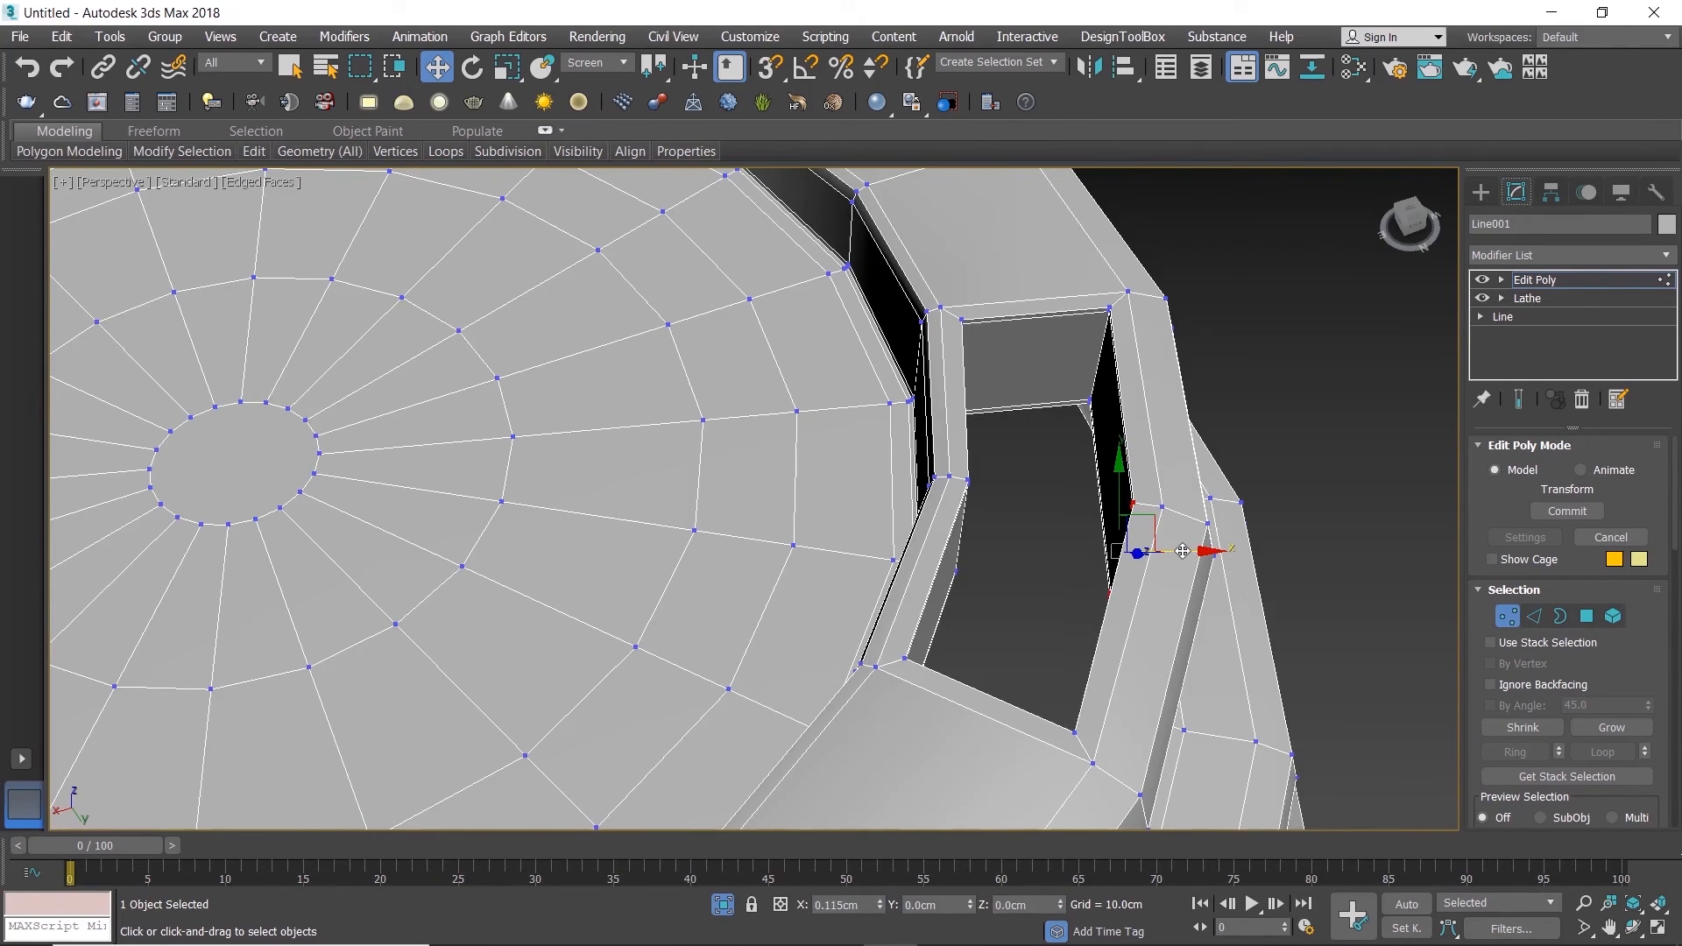
{"action": "left_click", "coordinate": [1054, 538]}
{"action": "scroll", "coordinate": [1054, 538], "scroll_direction": "down", "scroll_amount": 5}
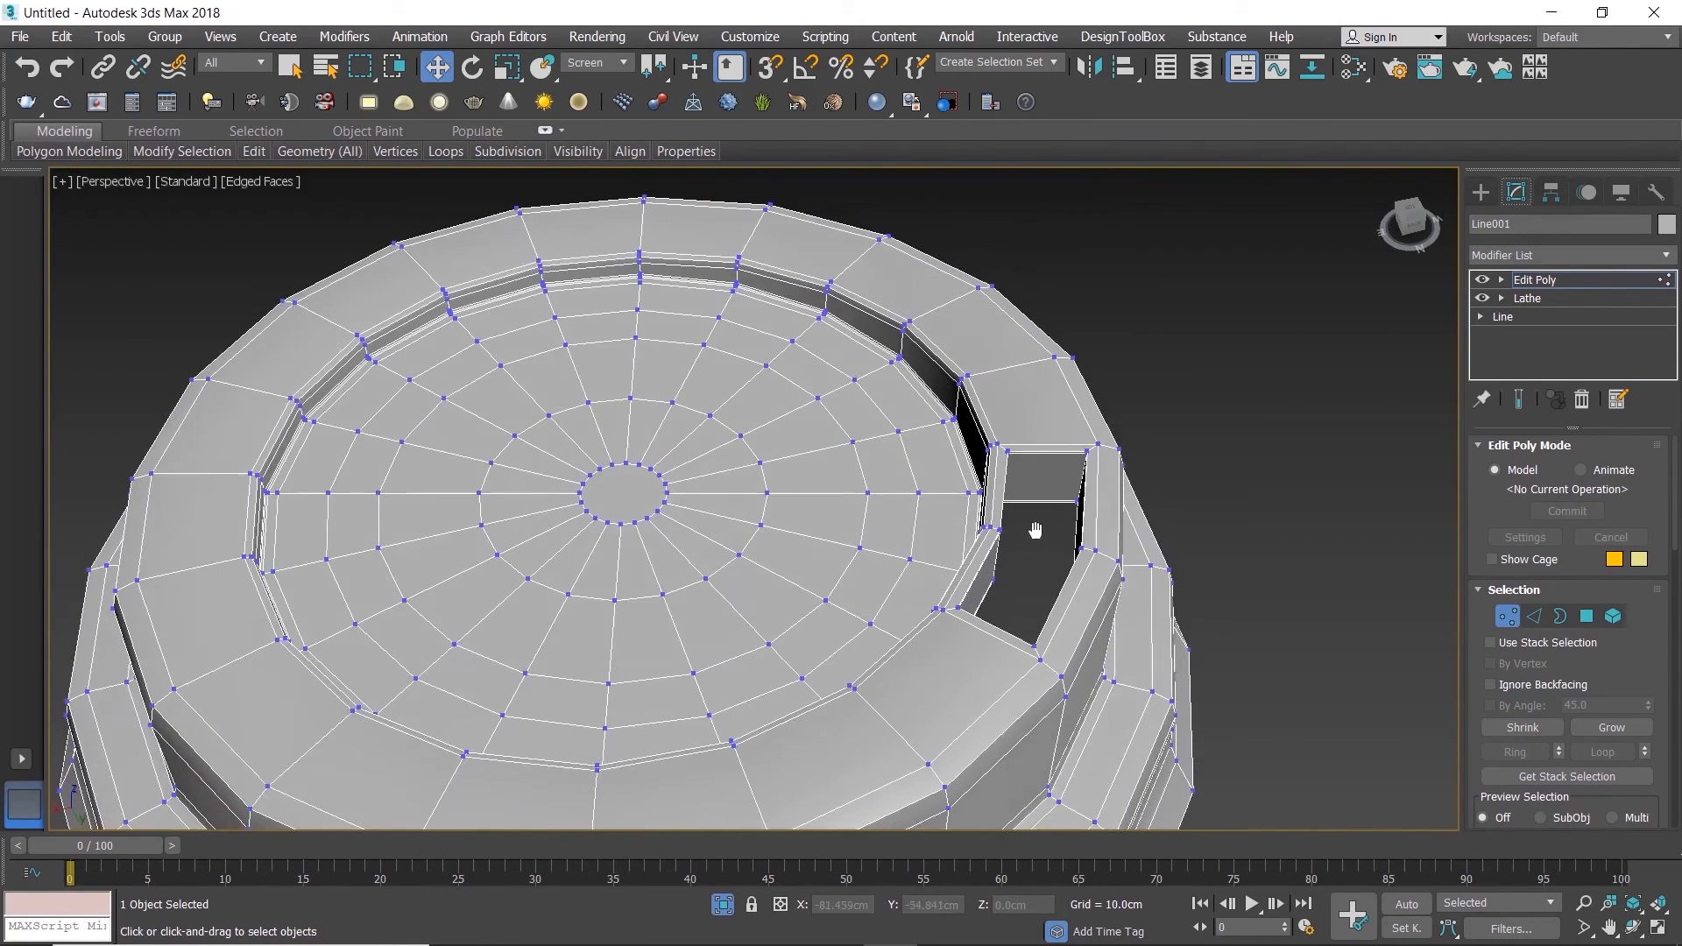
Step: Leave vertex editing and add a TurboSmooth modifier to the lid with increased iterations and Isoline Display enabled
{"action": "left_click", "coordinate": [1507, 616]}
{"action": "left_click", "coordinate": [1359, 565]}
{"action": "left_click", "coordinate": [1155, 542]}
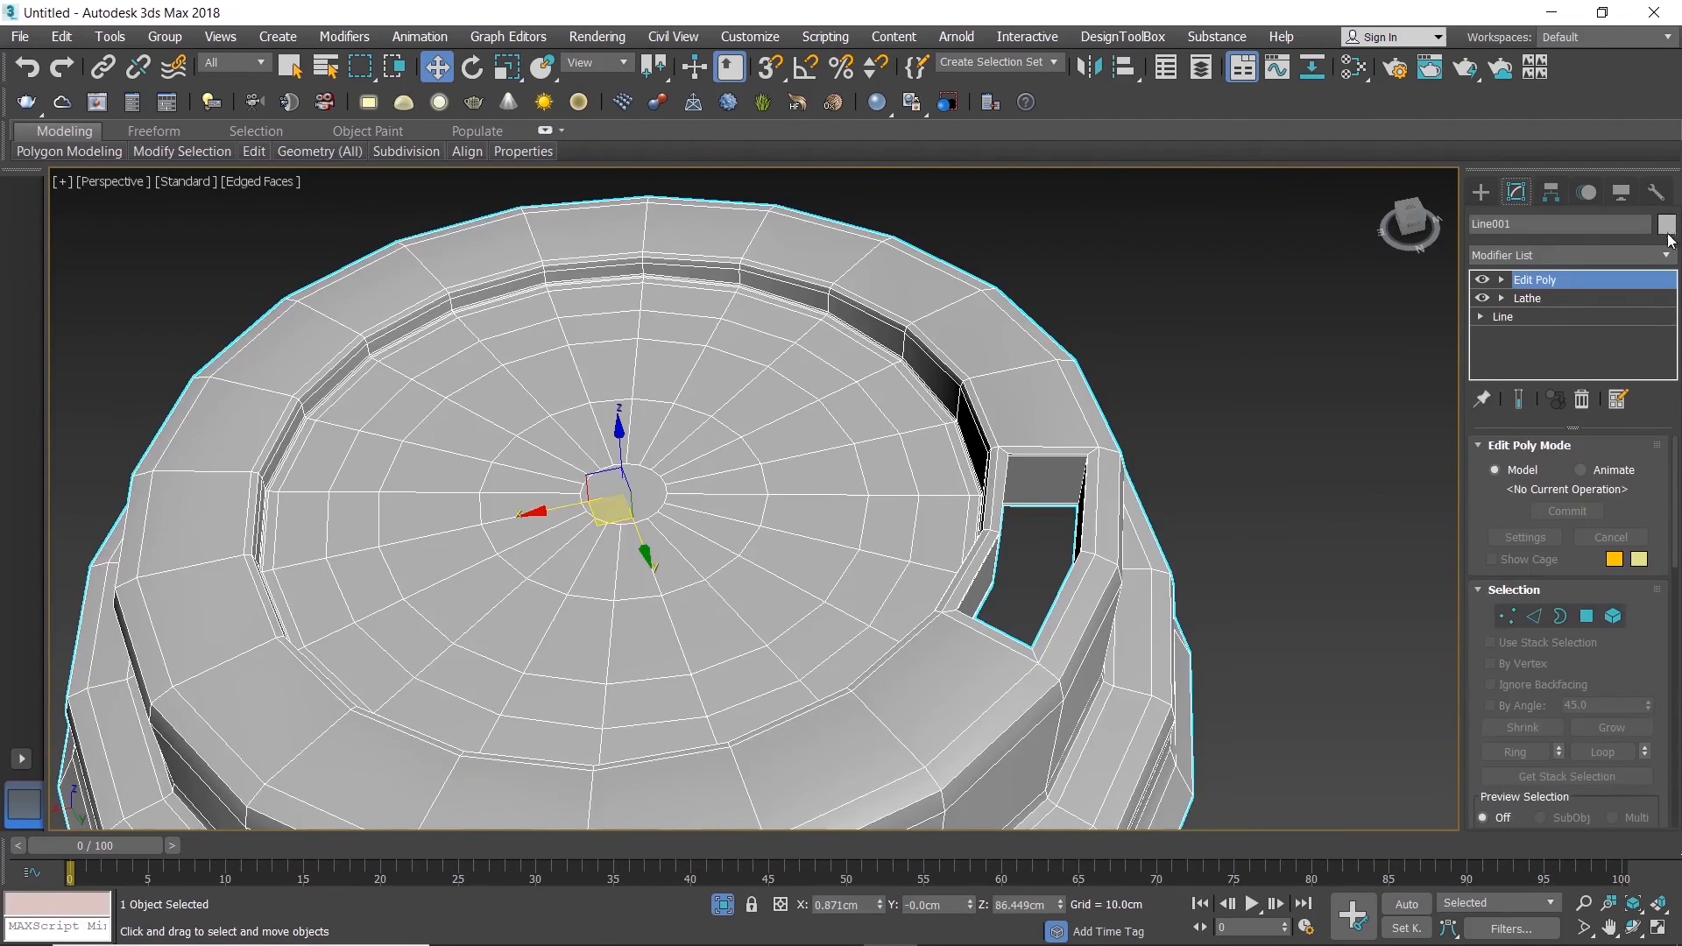
{"action": "left_click", "coordinate": [1667, 256]}
{"action": "key", "text": "t"}
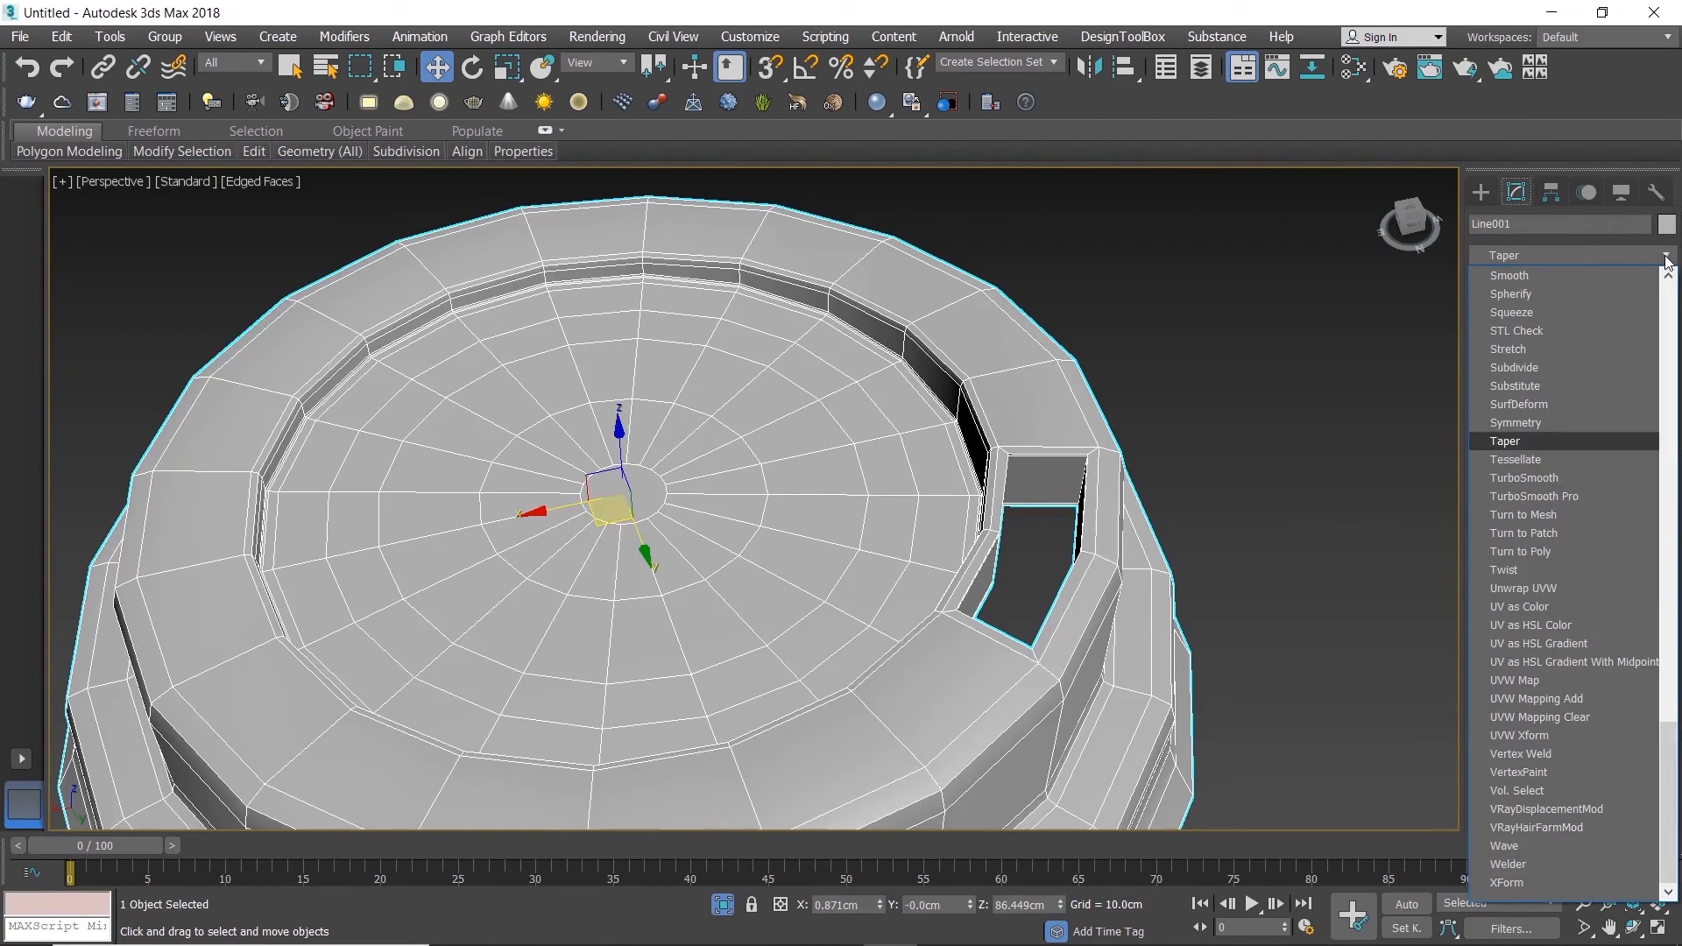
{"action": "left_click", "coordinate": [1535, 484]}
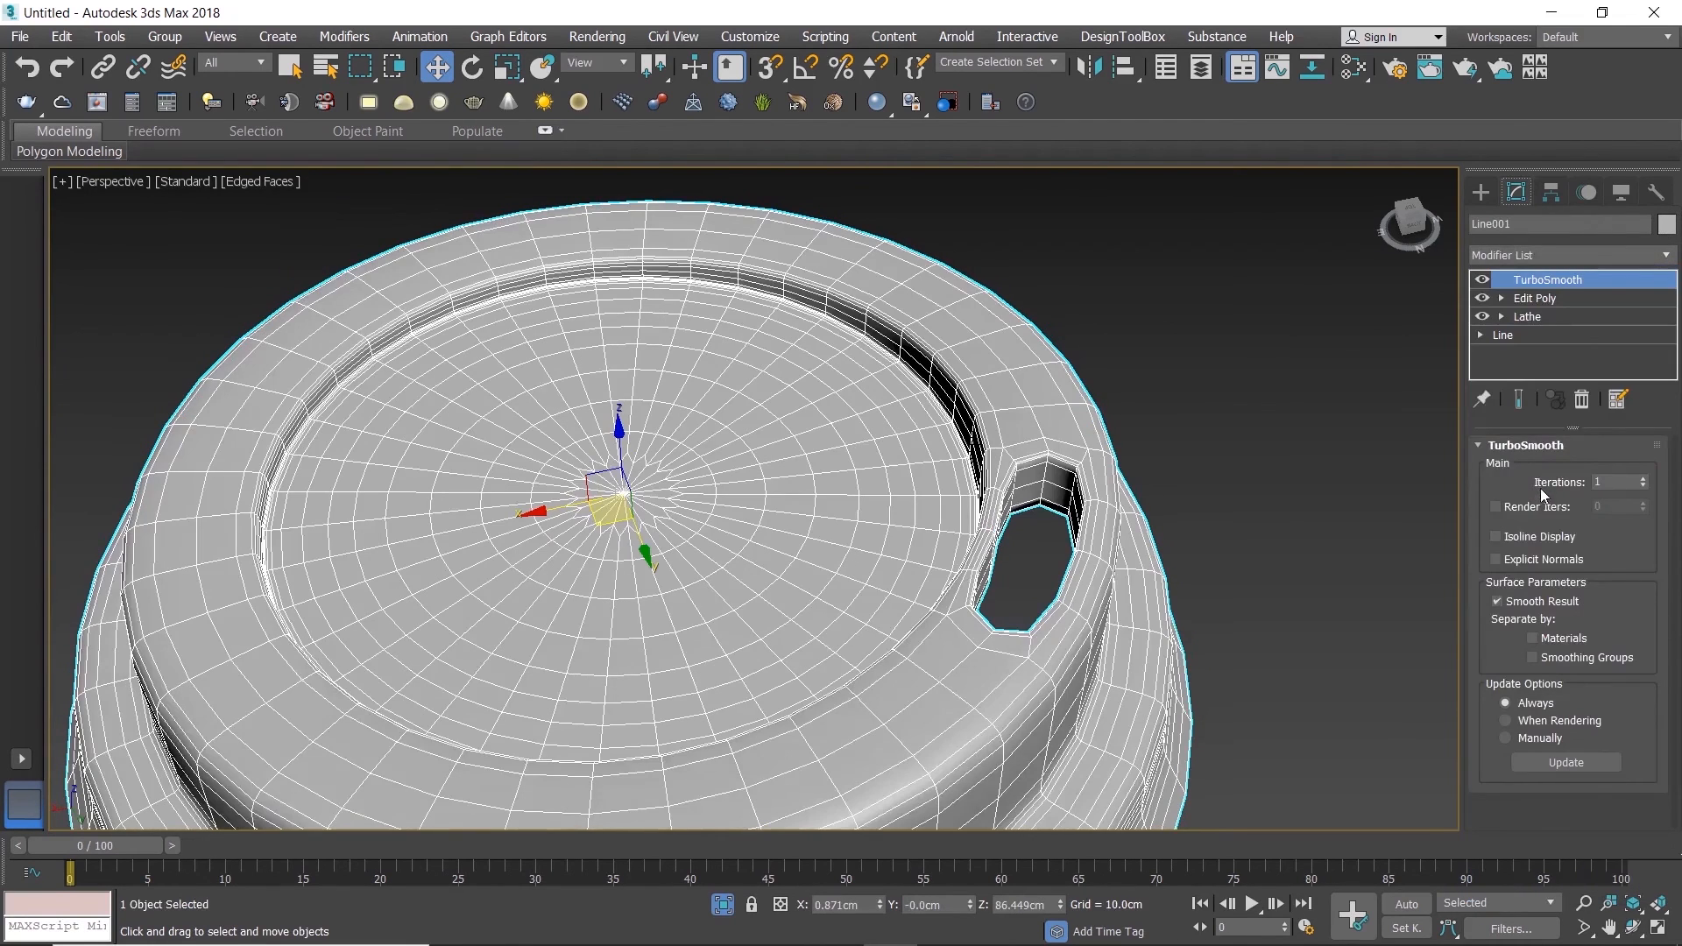
{"action": "left_click", "coordinate": [1643, 480]}
{"action": "left_click", "coordinate": [1643, 479]}
{"action": "left_click", "coordinate": [1541, 544]}
{"action": "left_click", "coordinate": [1279, 545]}
Step: End the lid's isolation to bring back the cup and view the complete model
{"action": "scroll", "coordinate": [1132, 552], "scroll_direction": "down", "scroll_amount": 3}
{"action": "middle_click_drag", "start_coordinate": [1121, 565], "coordinate": [1155, 547], "text": "alt"}
{"action": "left_click", "coordinate": [723, 904]}
{"action": "middle_click_drag", "start_coordinate": [857, 609], "coordinate": [1087, 385], "text": "alt"}
{"action": "scroll", "coordinate": [867, 431], "scroll_direction": "up", "scroll_amount": 3}
{"action": "scroll", "coordinate": [864, 383], "scroll_direction": "down", "scroll_amount": 3}
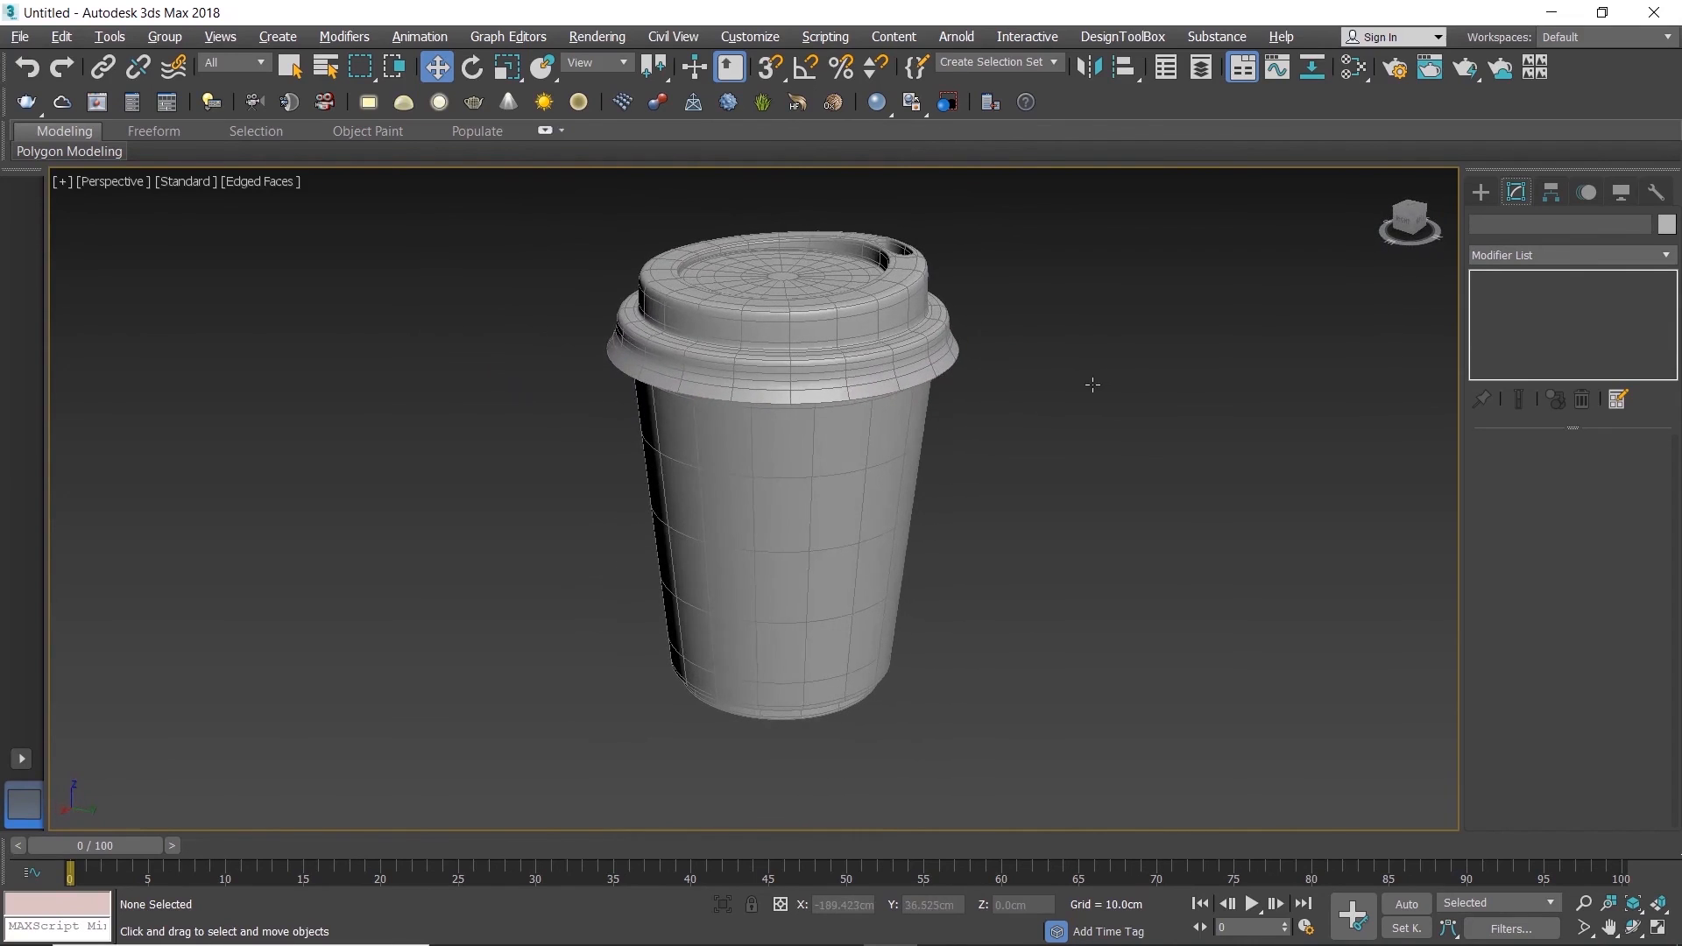